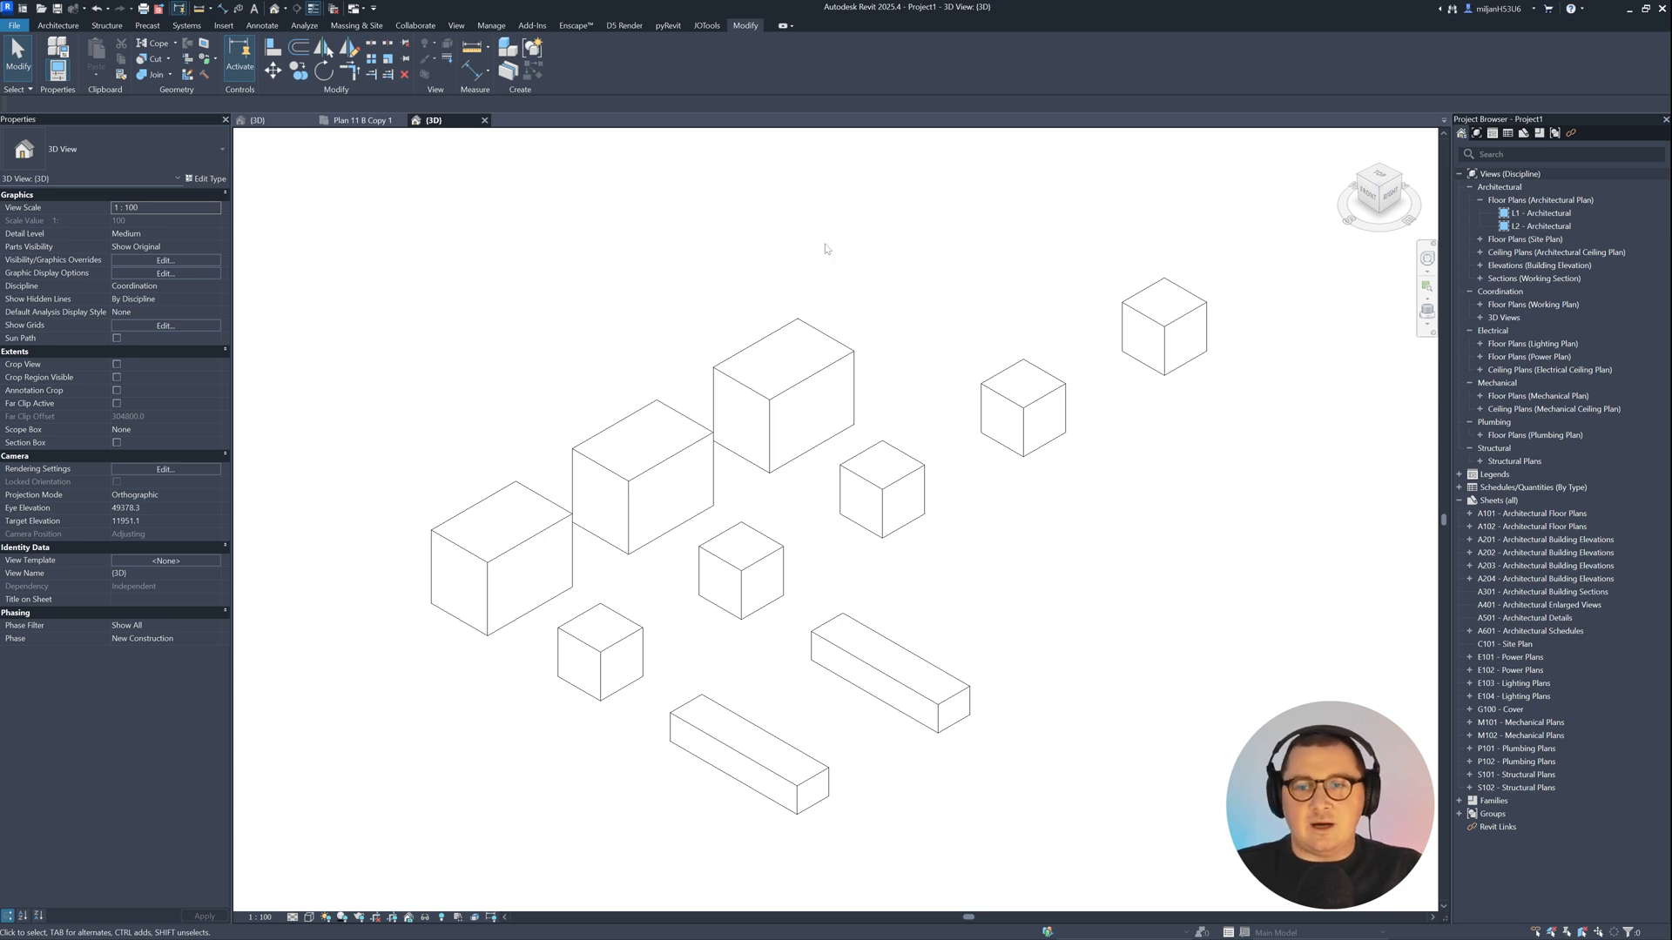
Step: Inspect the height, length and width properties of the large boxes and the small cubes in the 3D view
{"action": "left_click", "coordinate": [523, 543]}
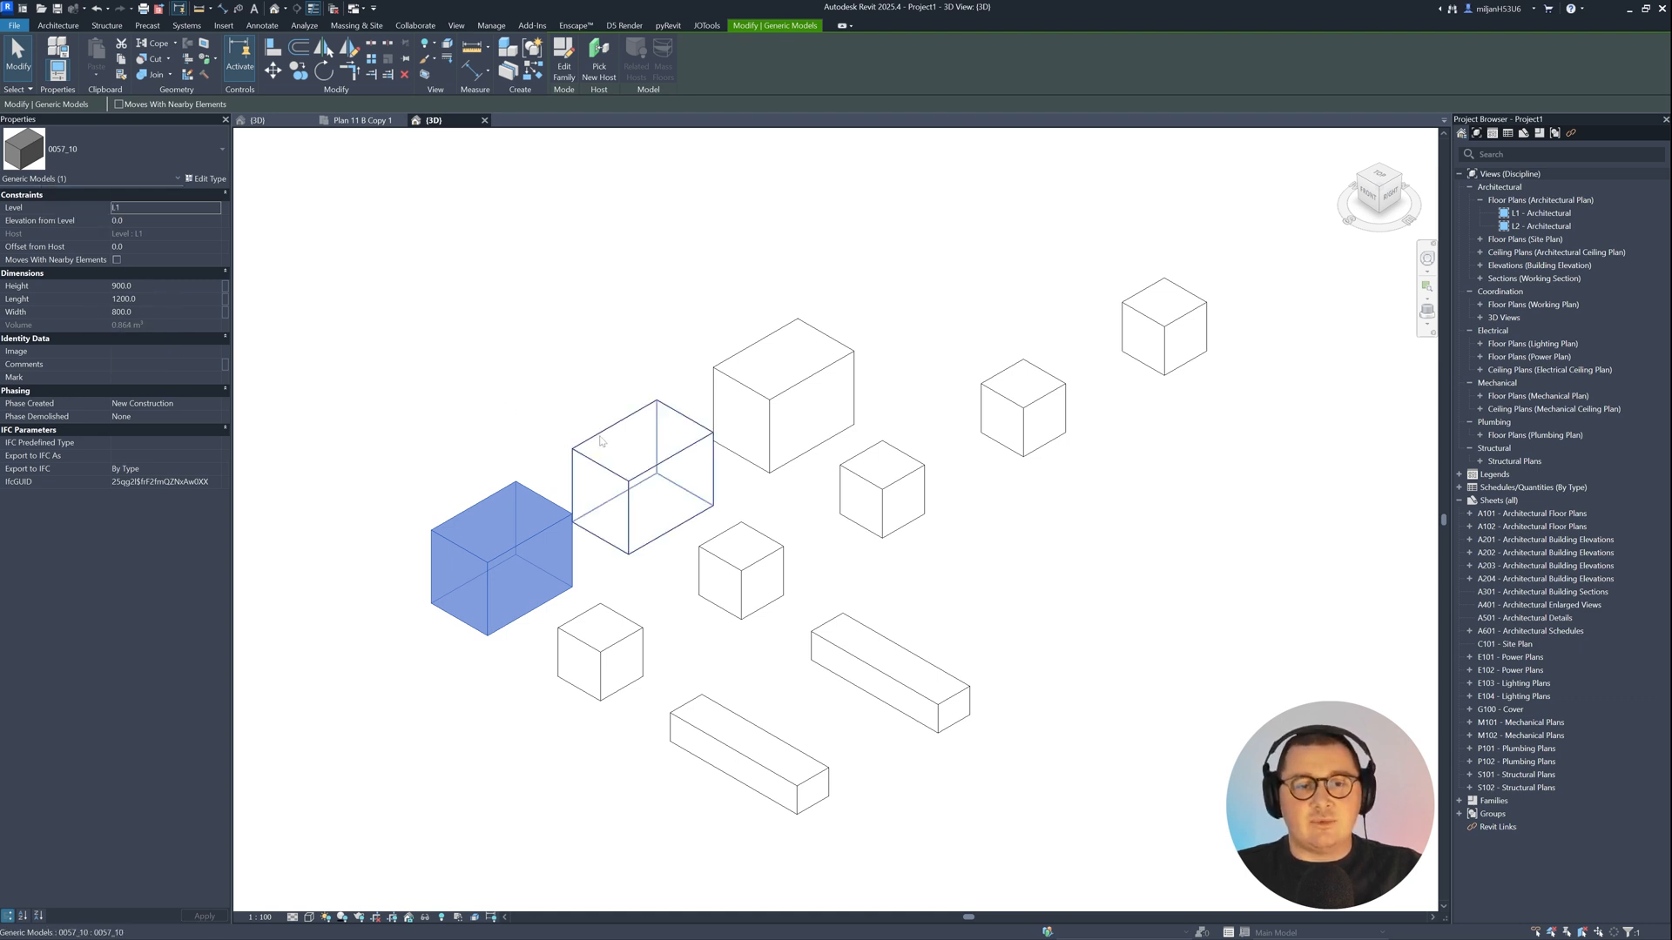
{"action": "left_click", "coordinate": [644, 453]}
{"action": "left_click", "coordinate": [773, 338]}
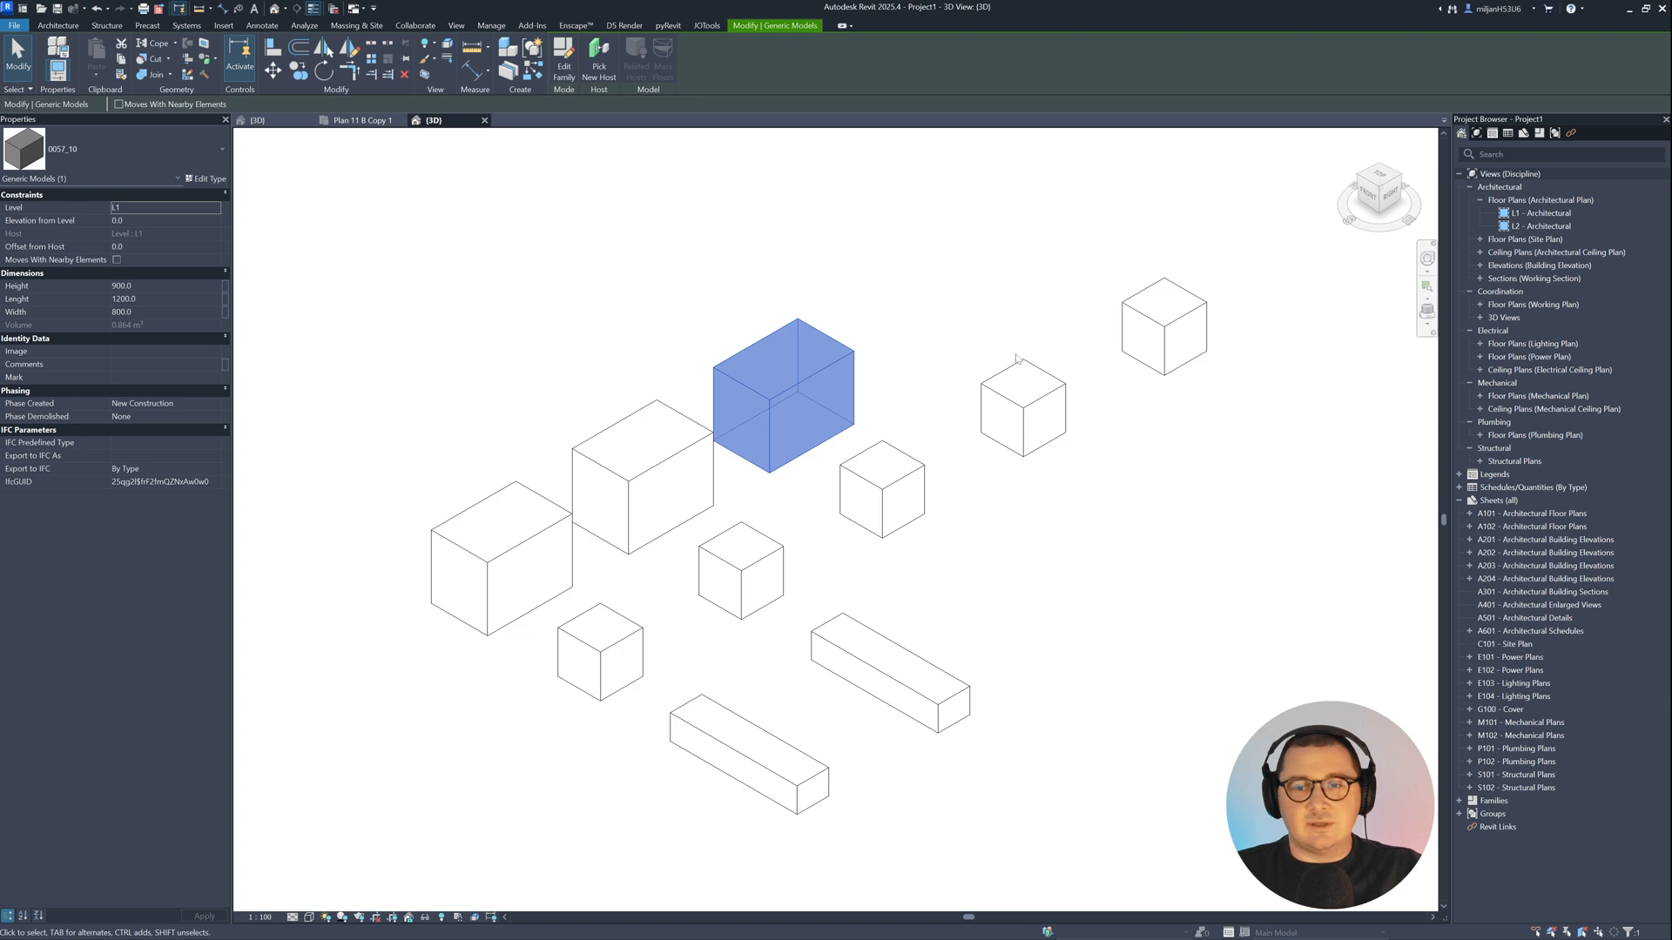
{"action": "left_click", "coordinate": [1164, 326]}
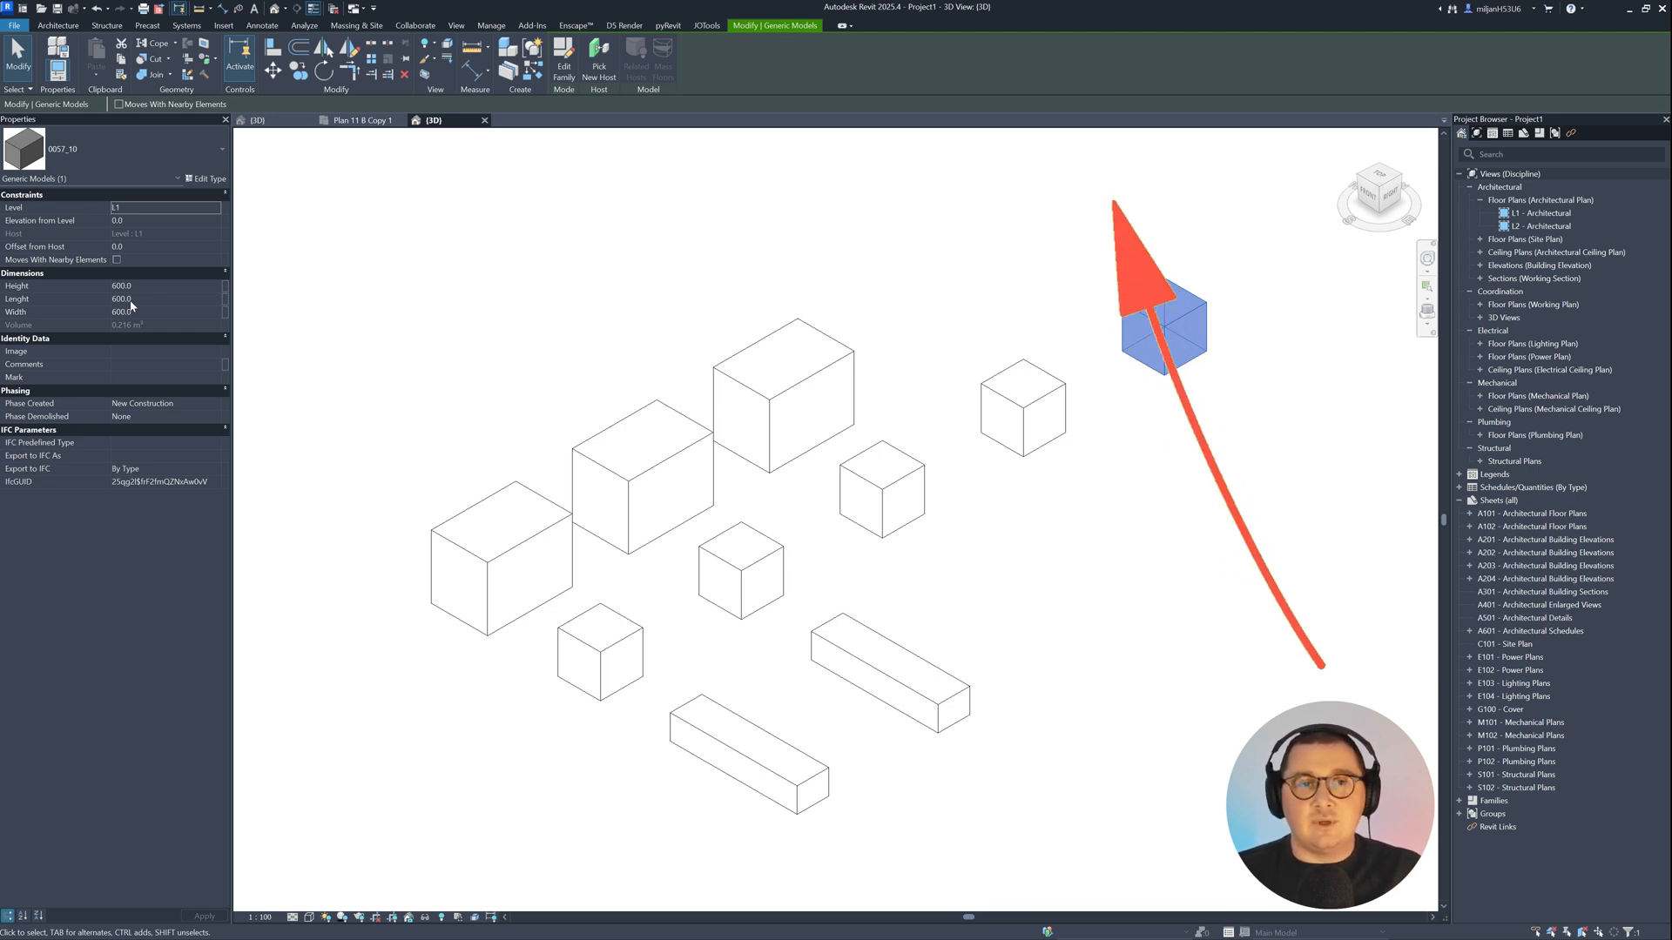
{"action": "left_click", "coordinate": [406, 324]}
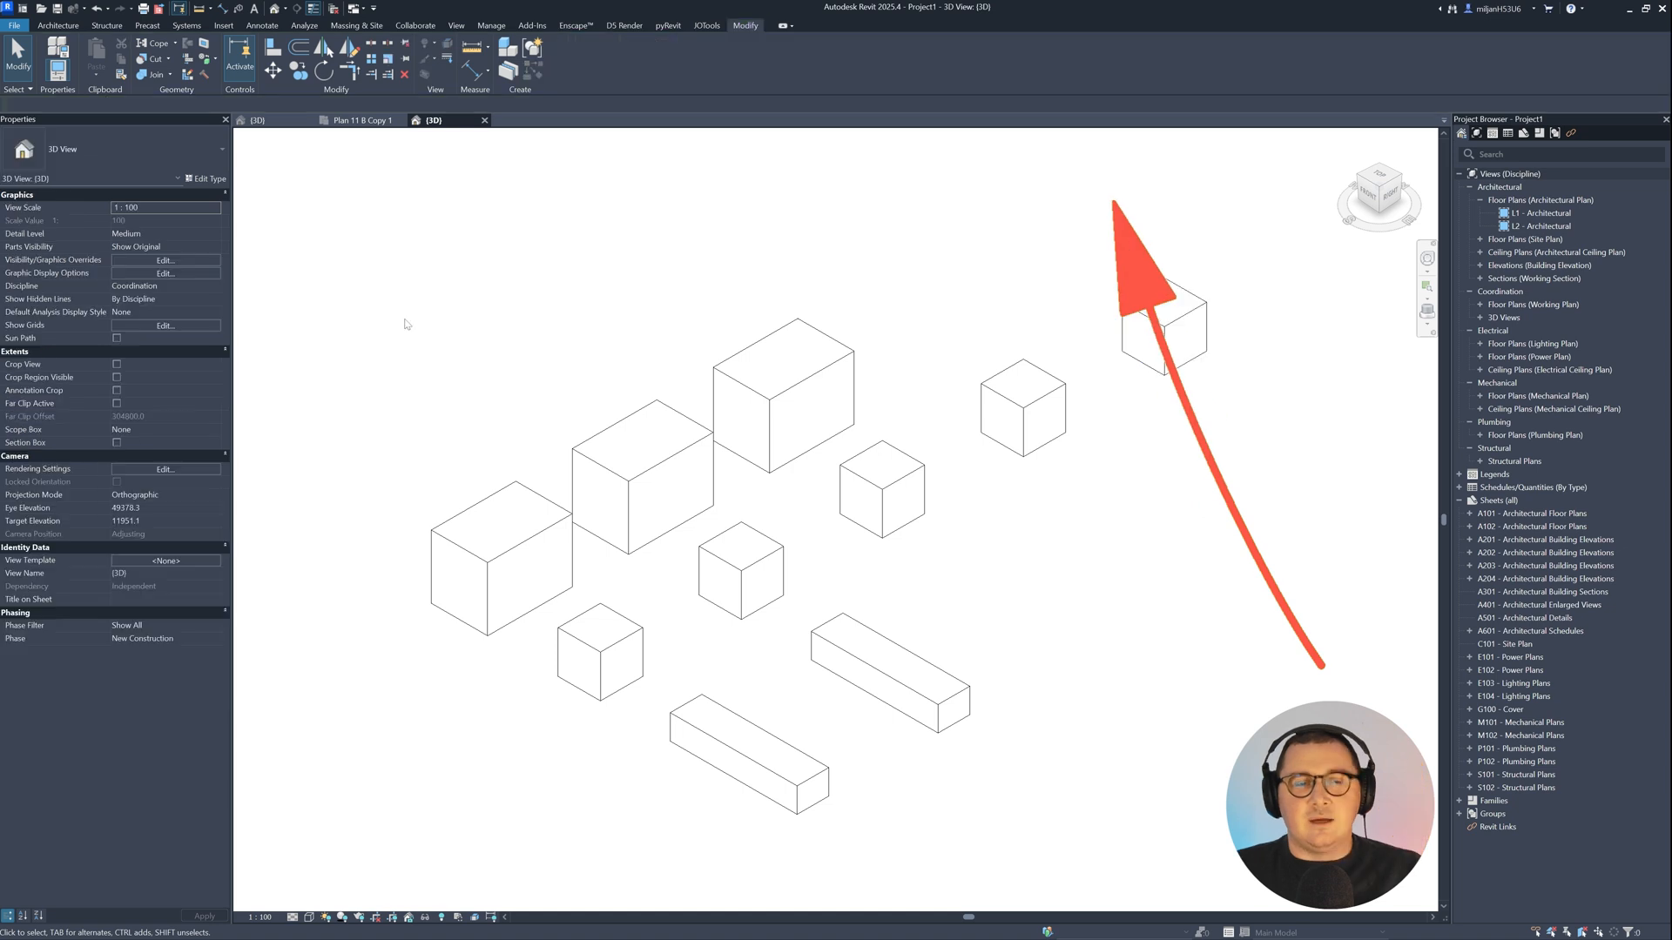
{"action": "left_click", "coordinate": [529, 551]}
{"action": "left_click", "coordinate": [620, 642]}
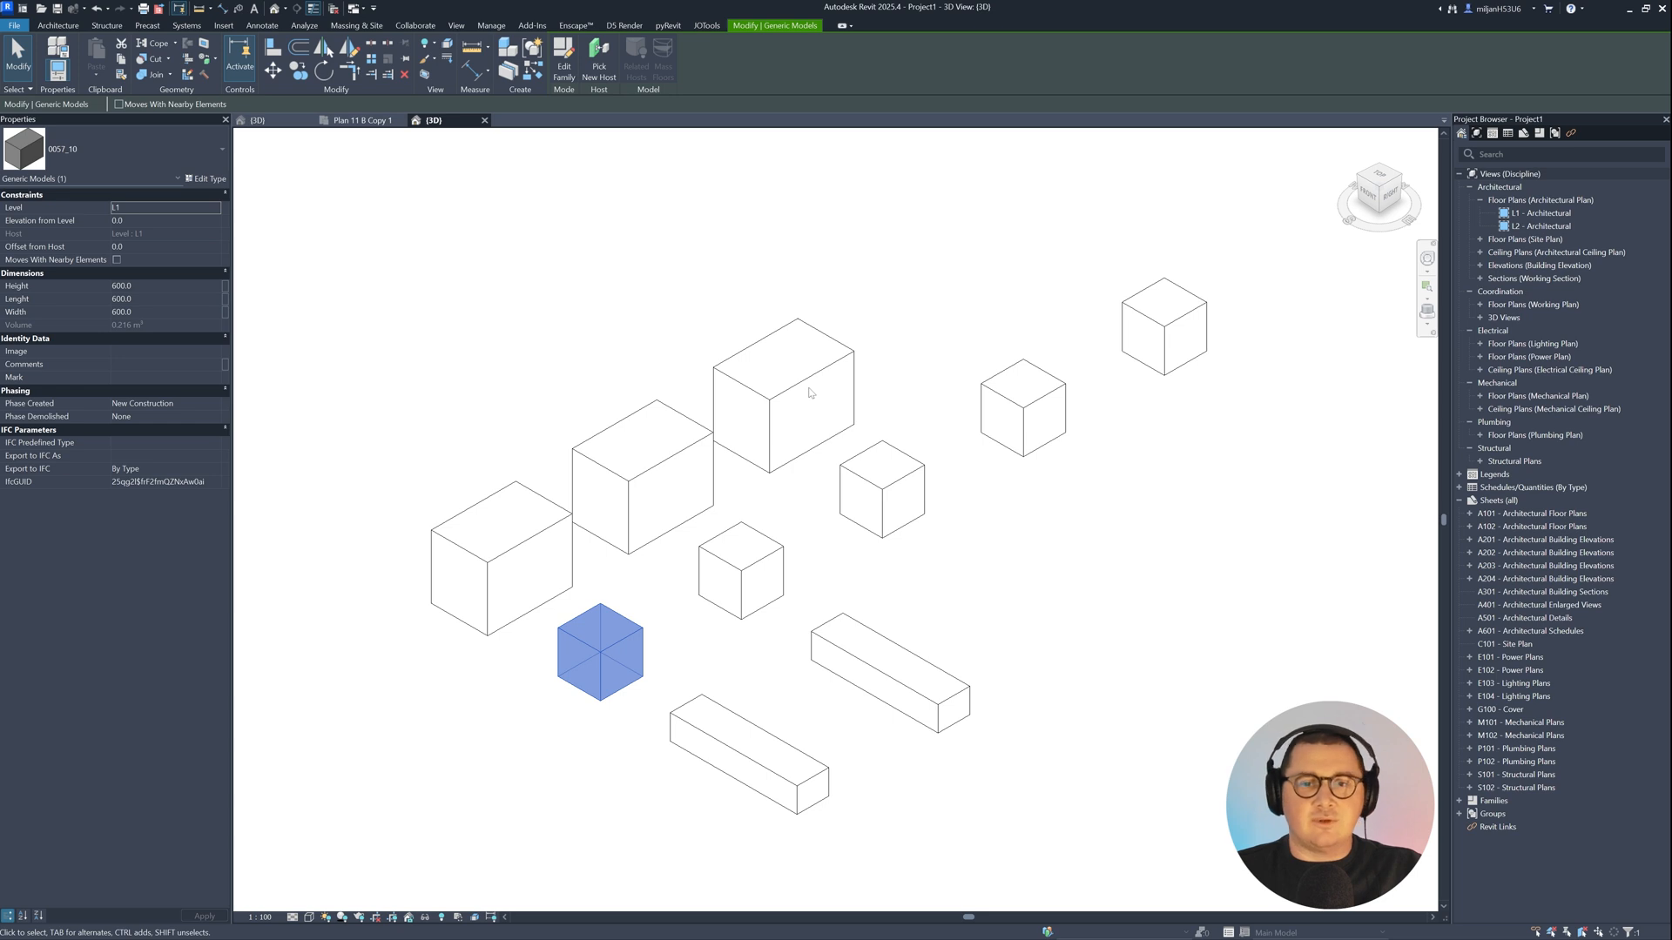
{"action": "left_click", "coordinate": [426, 351]}
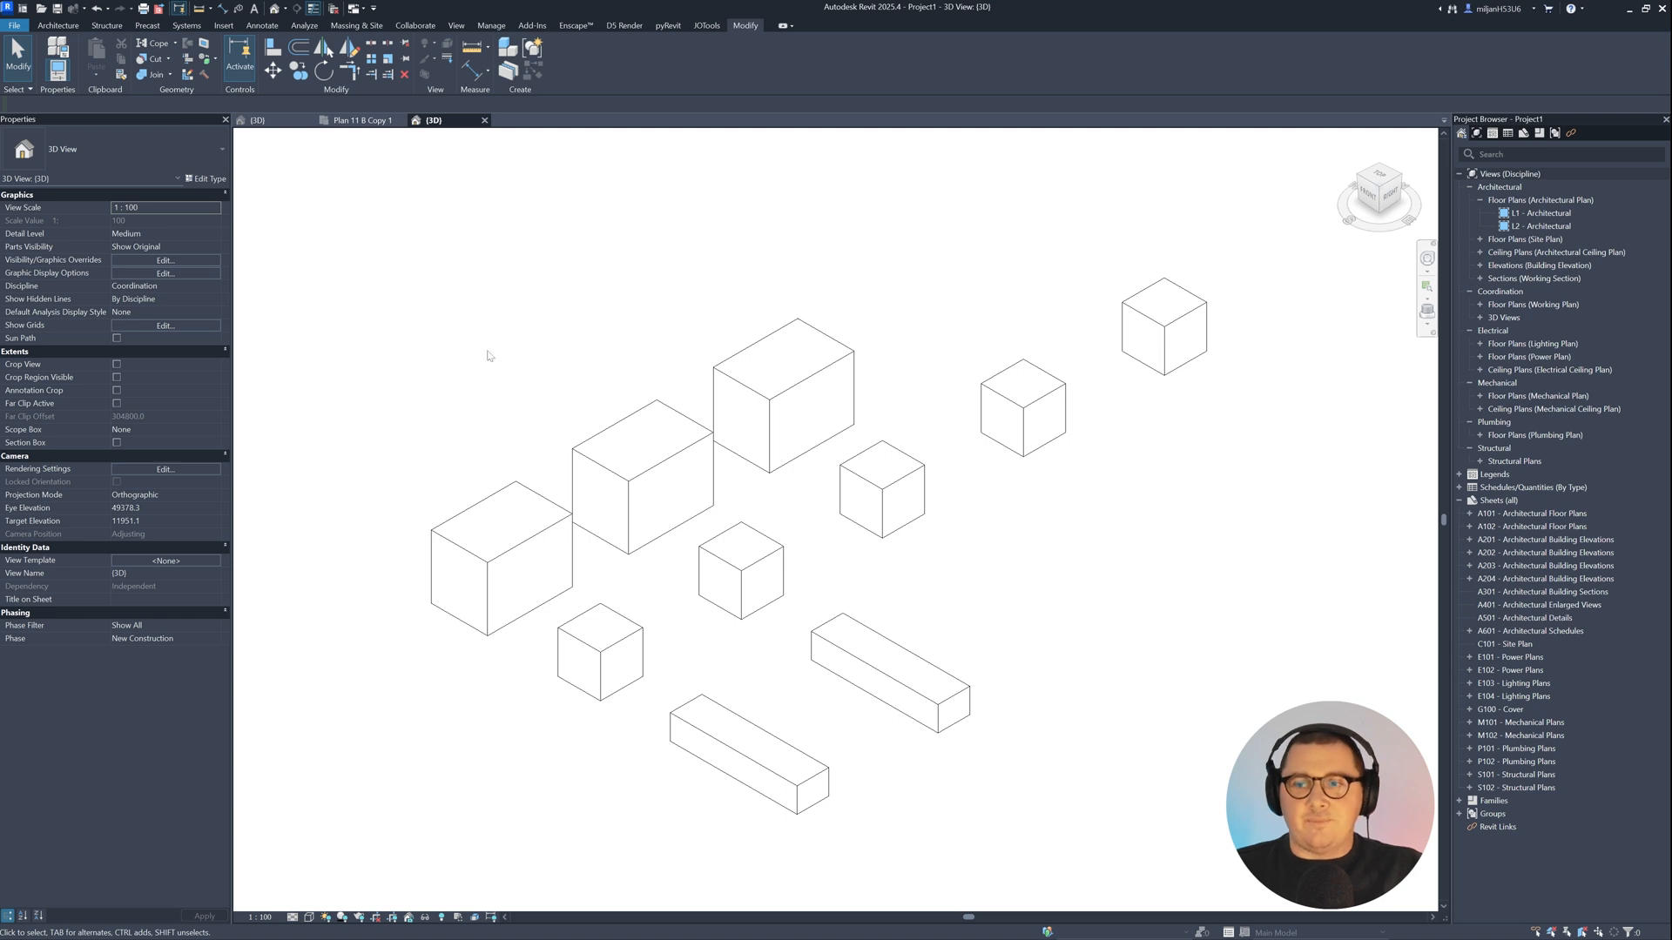
Step: Create a new building component schedule for the Generic Models category
{"action": "right_click", "coordinate": [1498, 491]}
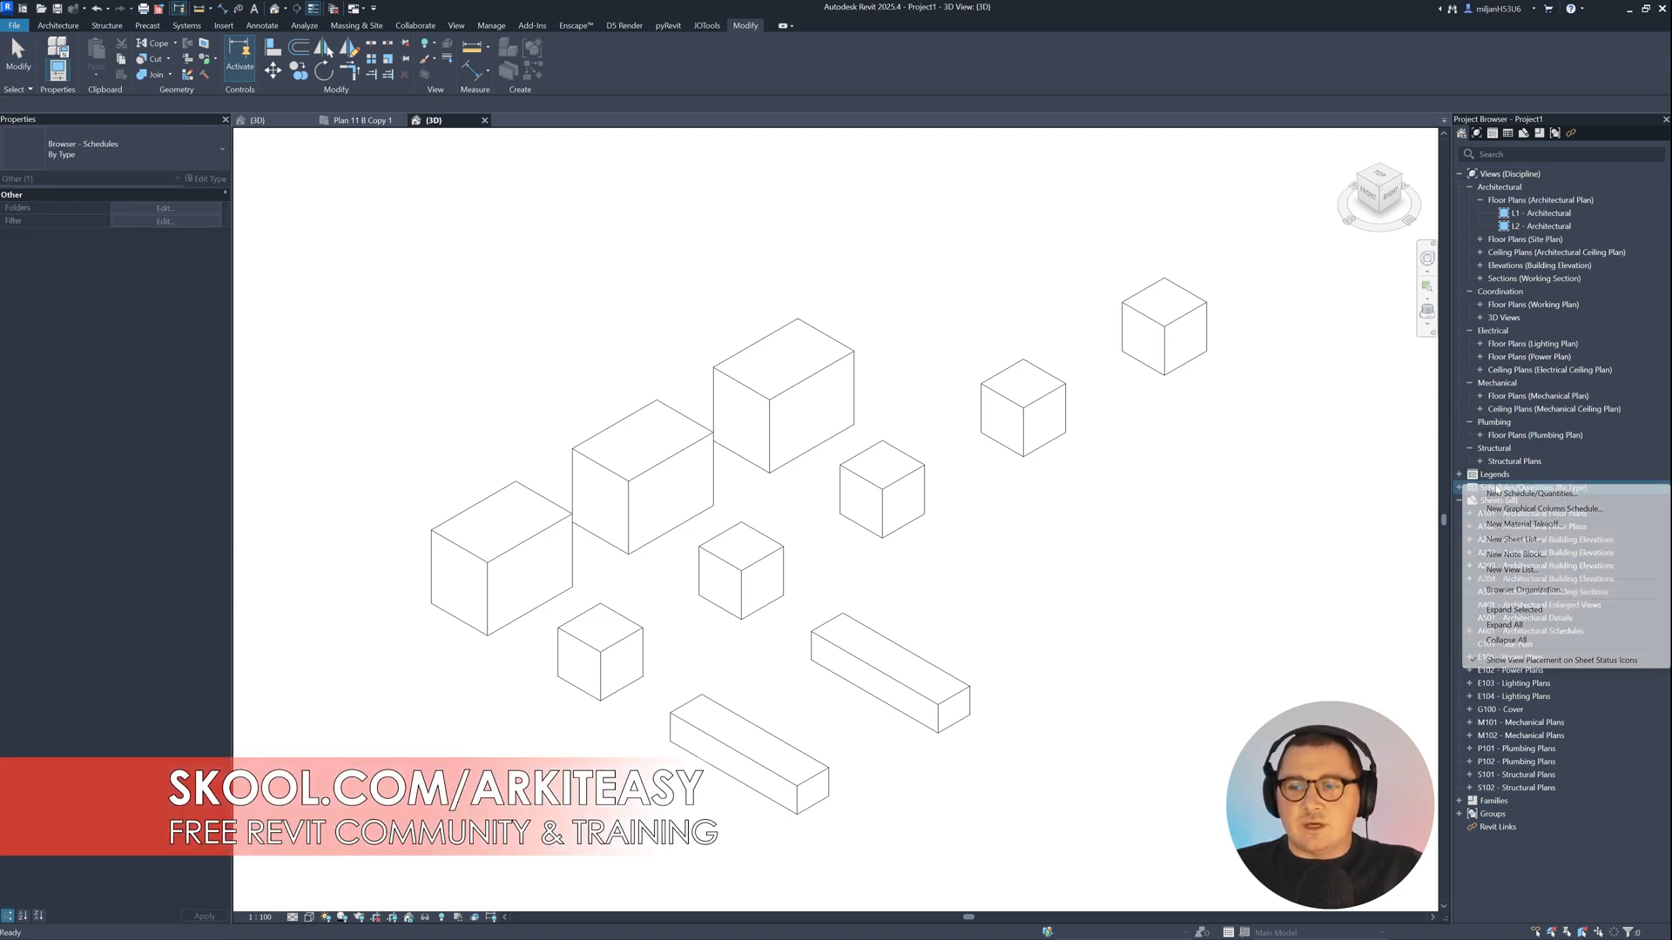
{"action": "left_click", "coordinate": [1504, 497]}
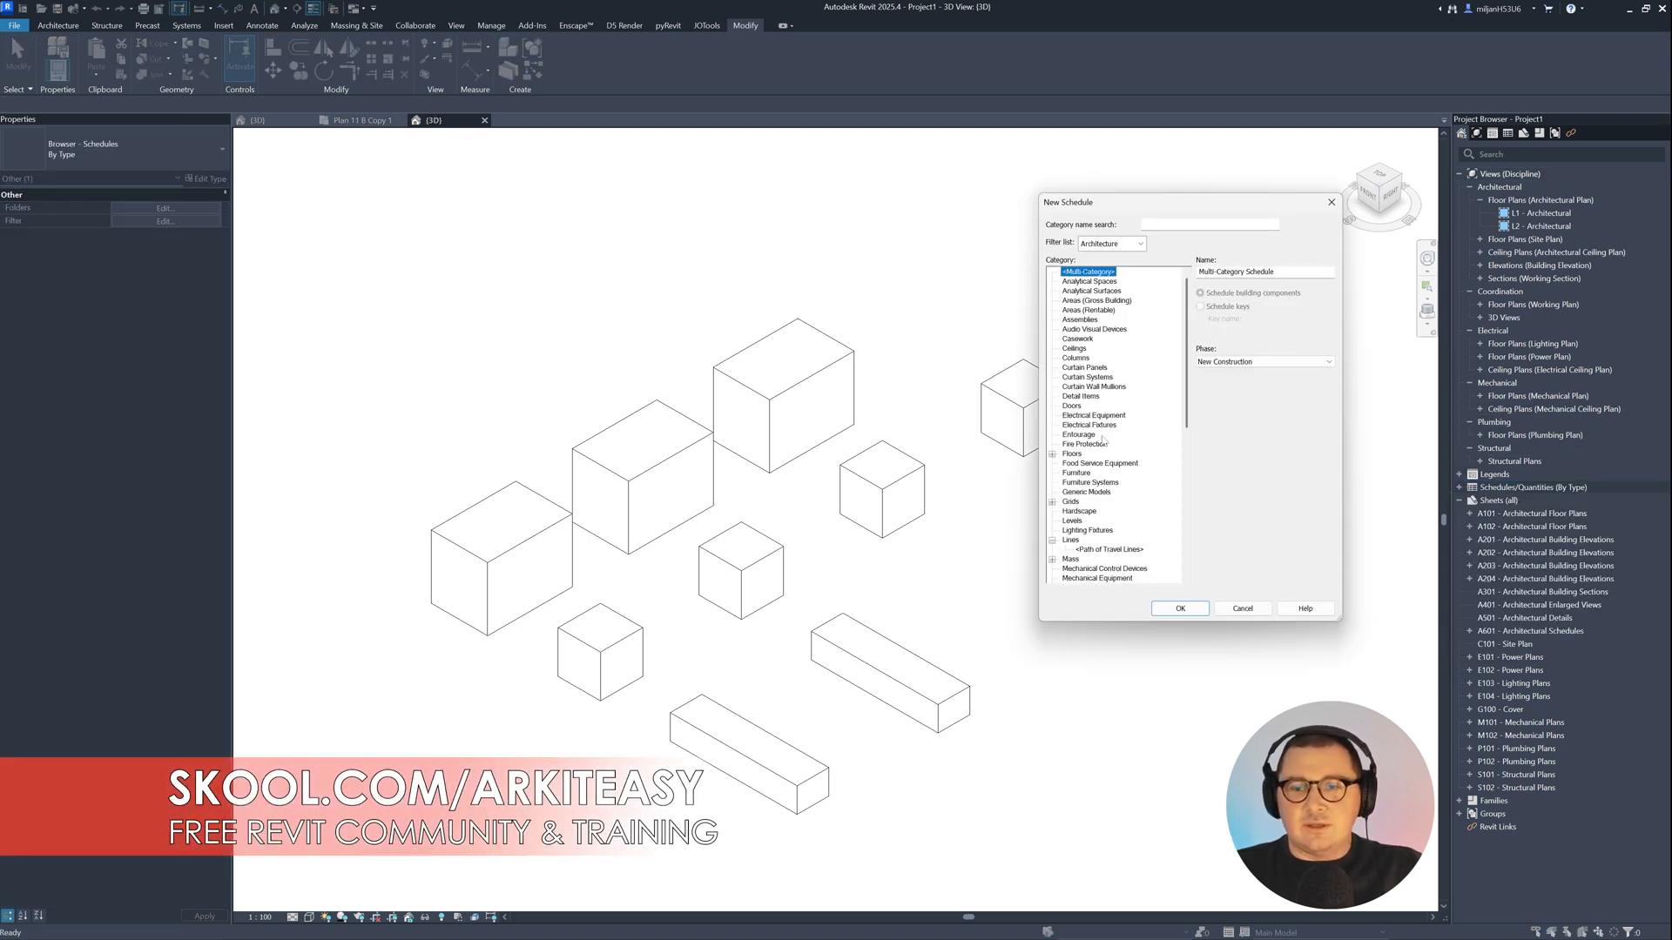
{"action": "left_click", "coordinate": [1088, 492]}
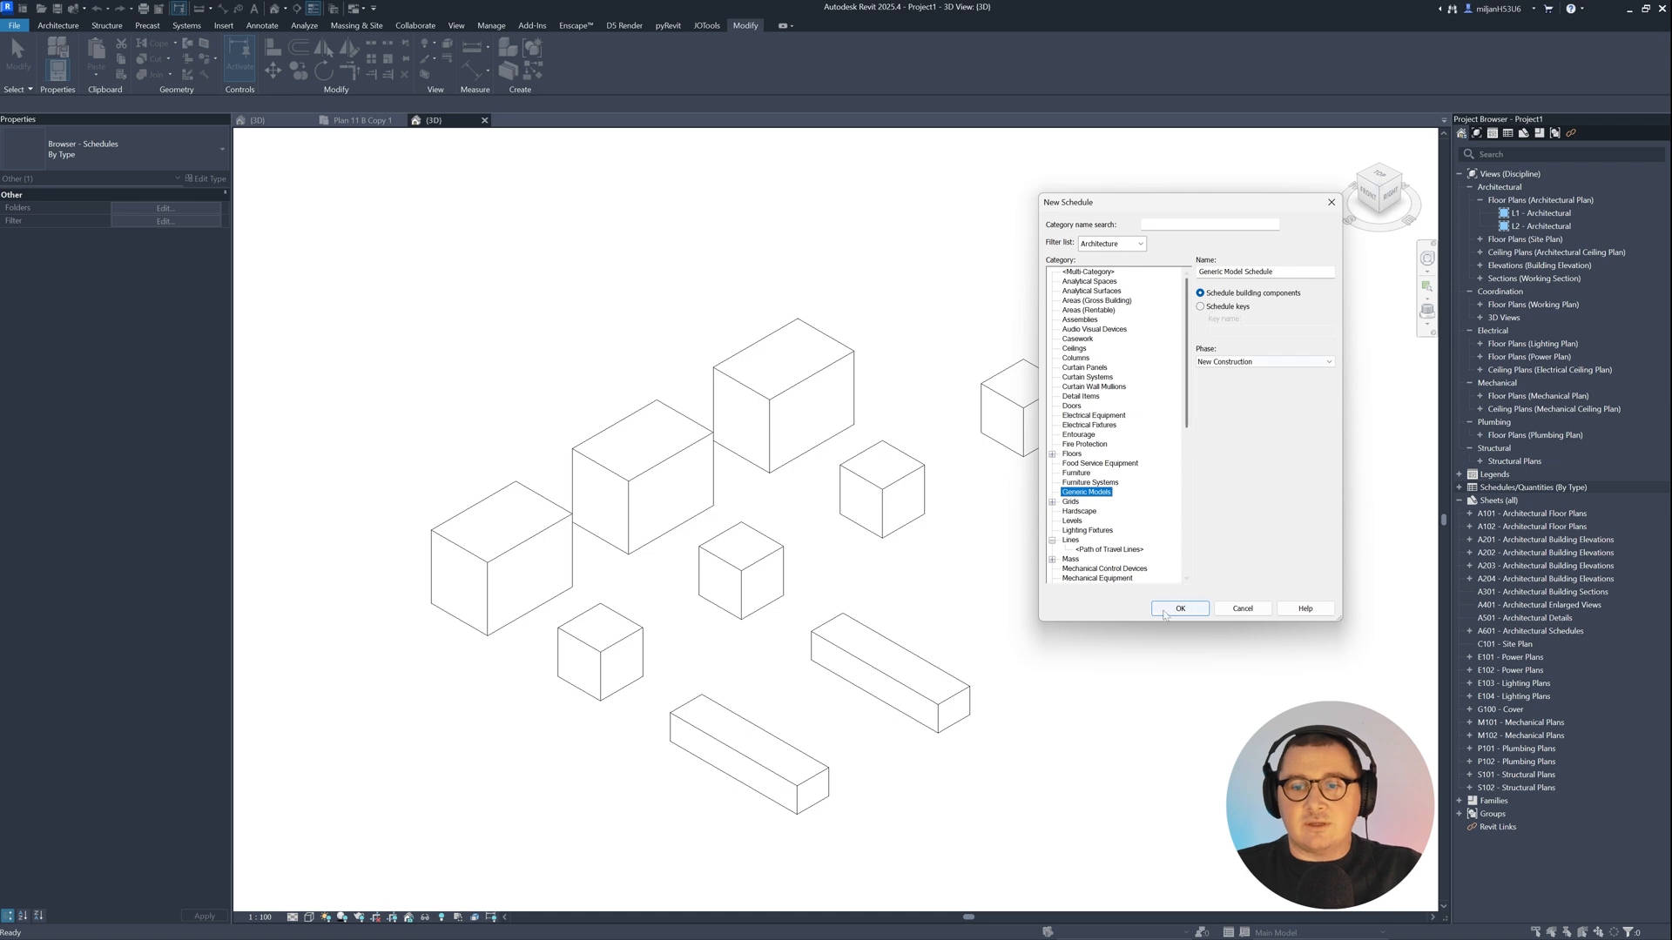
{"action": "left_click", "coordinate": [1172, 612]}
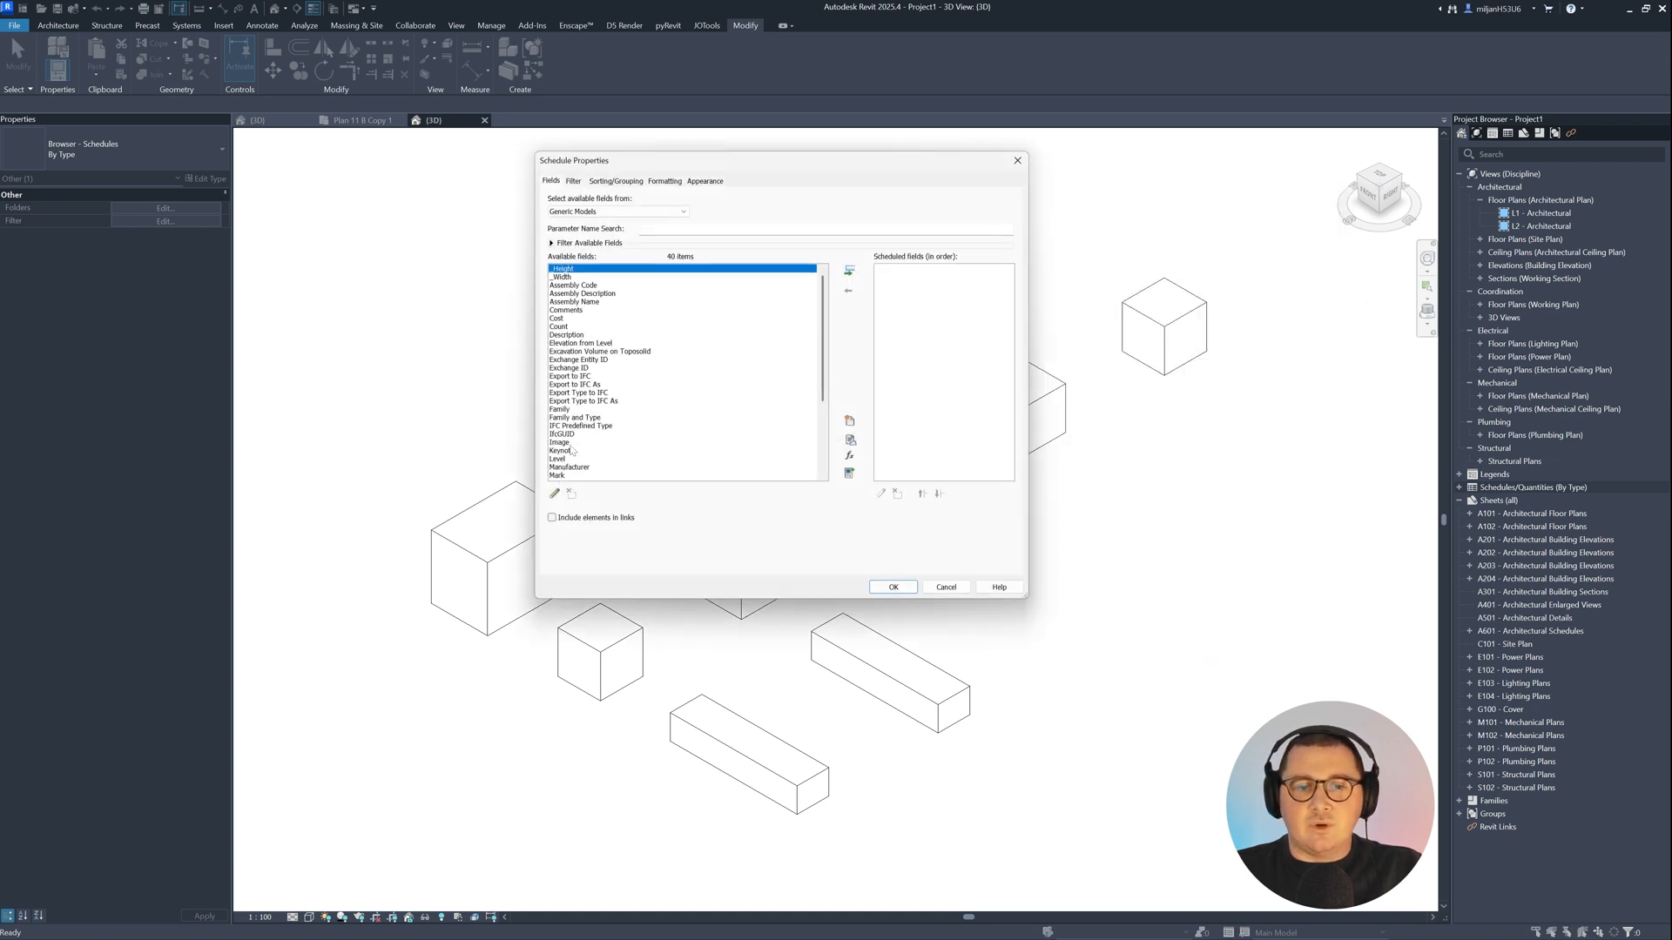
Step: Add the Family and Type and Count fields to the generic model schedule
{"action": "scroll", "coordinate": [572, 450], "scroll_direction": "down", "scroll_amount": 5}
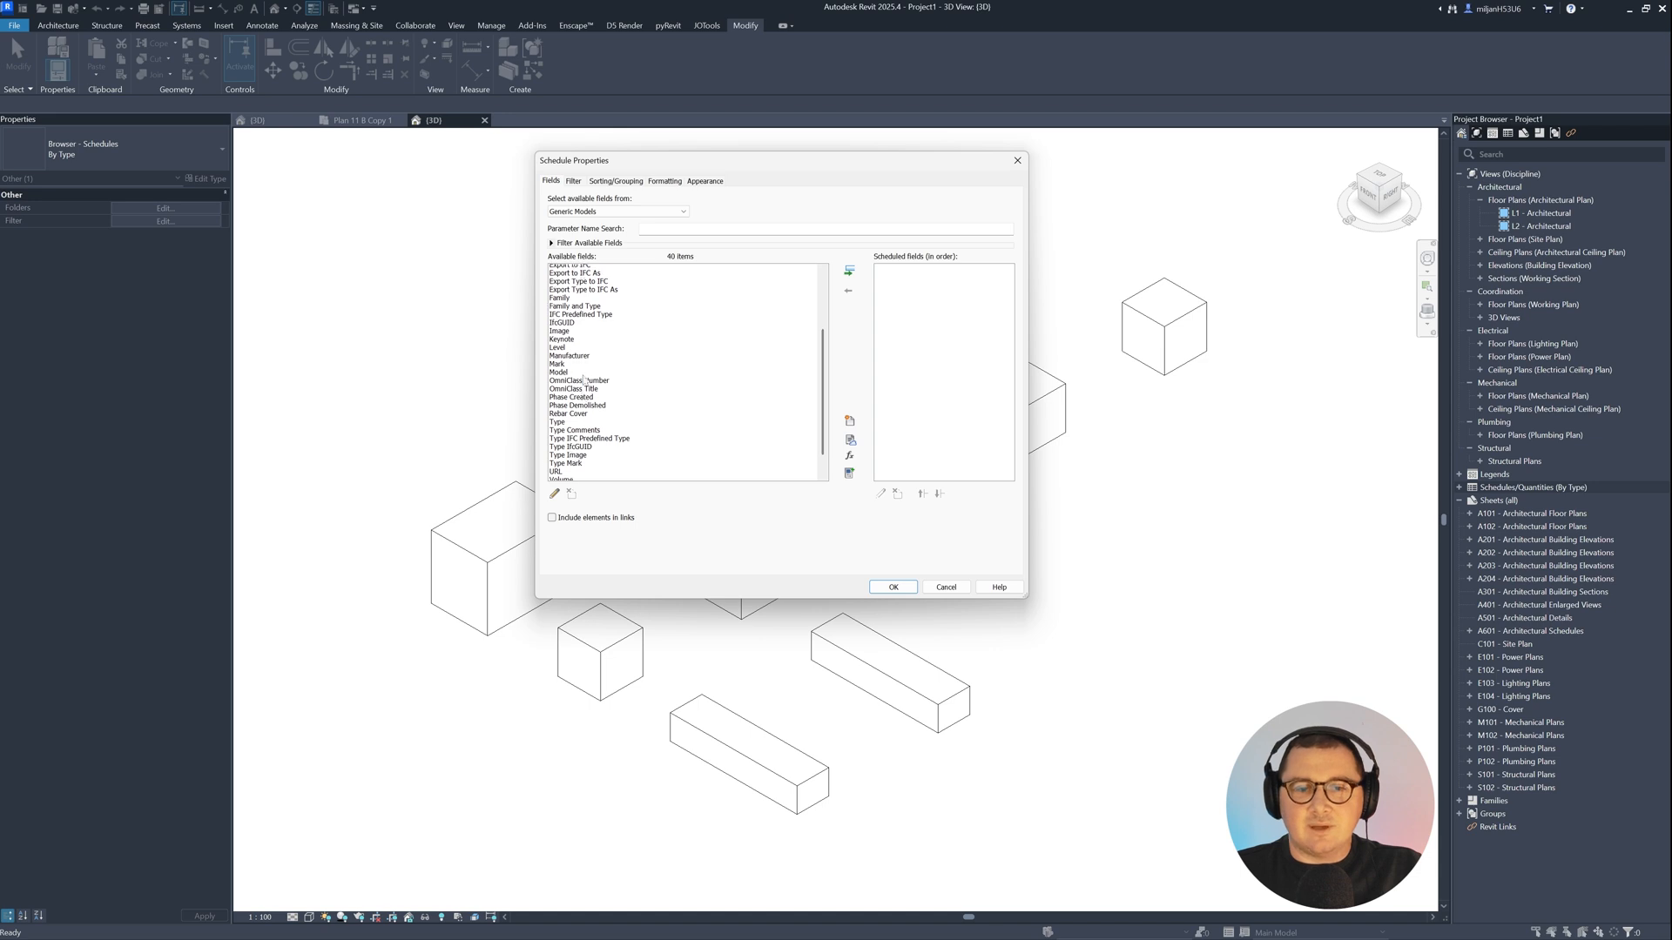
{"action": "scroll", "coordinate": [583, 381], "scroll_direction": "up", "scroll_amount": 1}
{"action": "left_click", "coordinate": [579, 327]}
{"action": "left_click", "coordinate": [848, 271]}
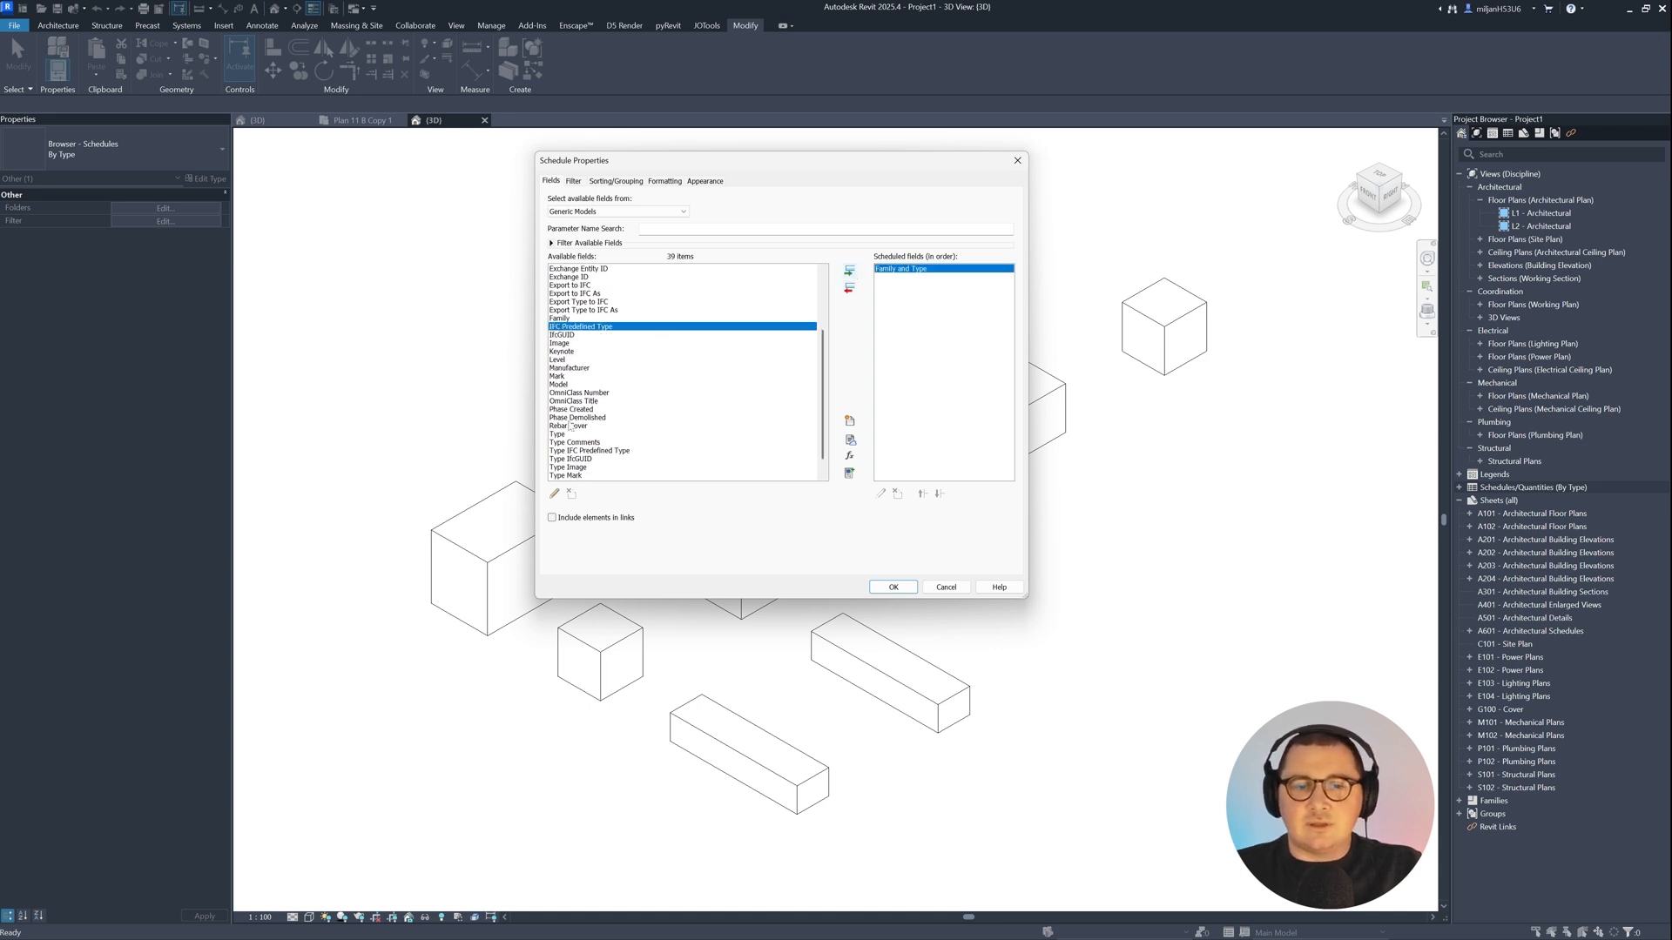
{"action": "scroll", "coordinate": [572, 416], "scroll_direction": "down", "scroll_amount": 1}
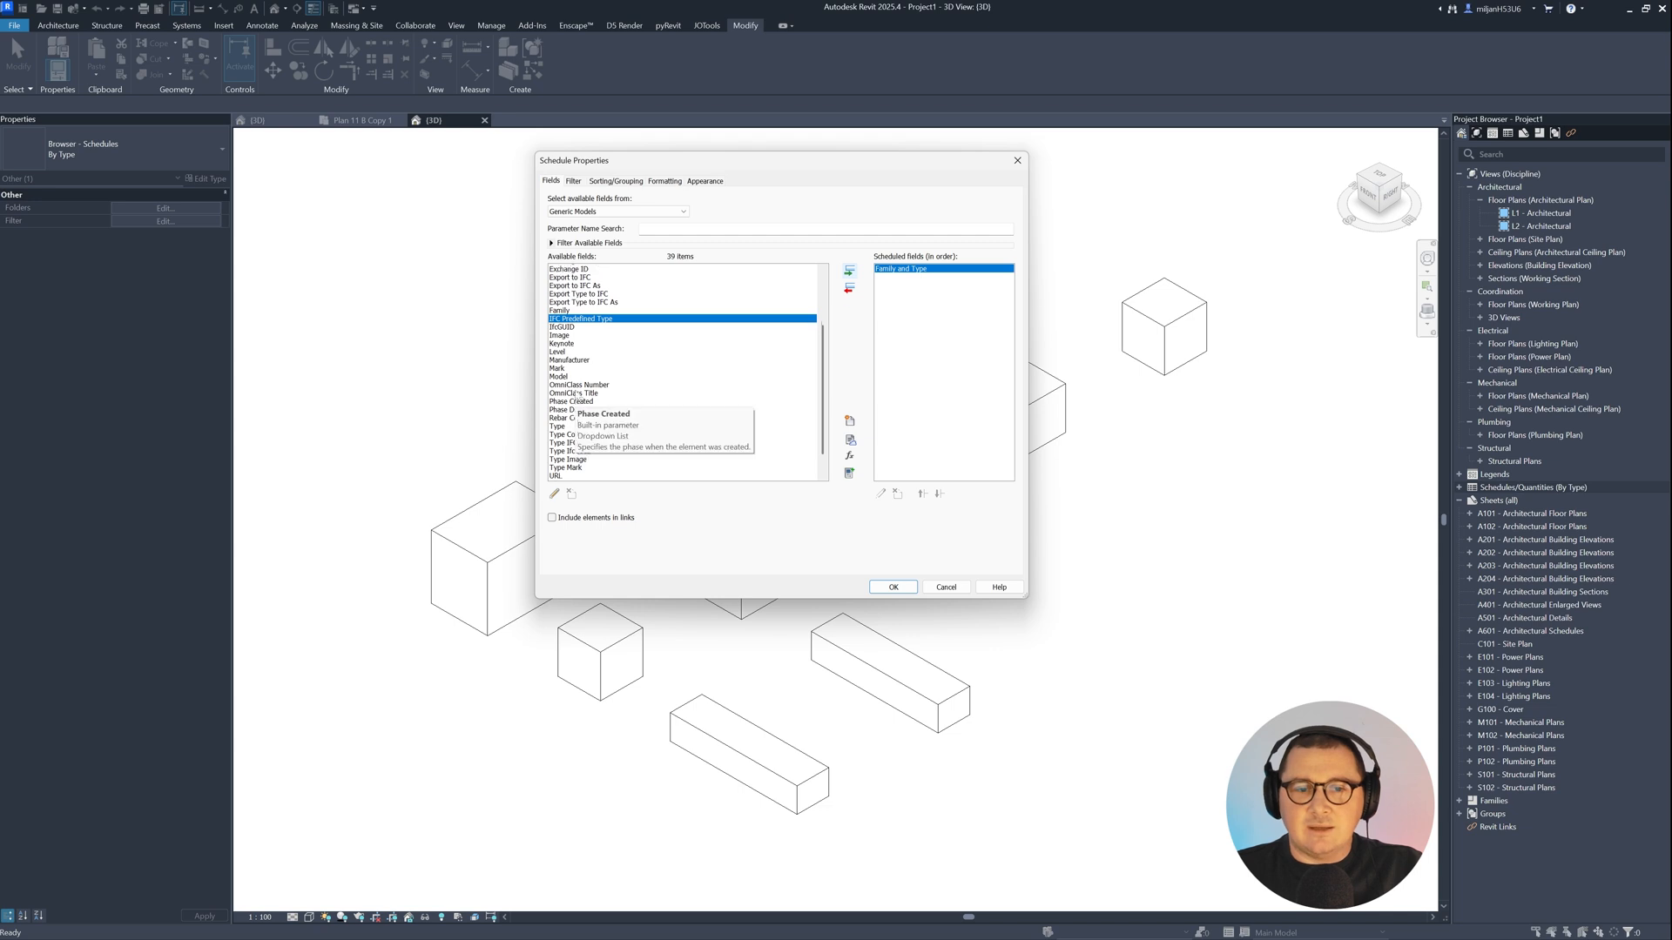
{"action": "scroll", "coordinate": [576, 393], "scroll_direction": "up", "scroll_amount": 2}
{"action": "scroll", "coordinate": [574, 357], "scroll_direction": "up", "scroll_amount": 1}
{"action": "left_click", "coordinate": [575, 293]}
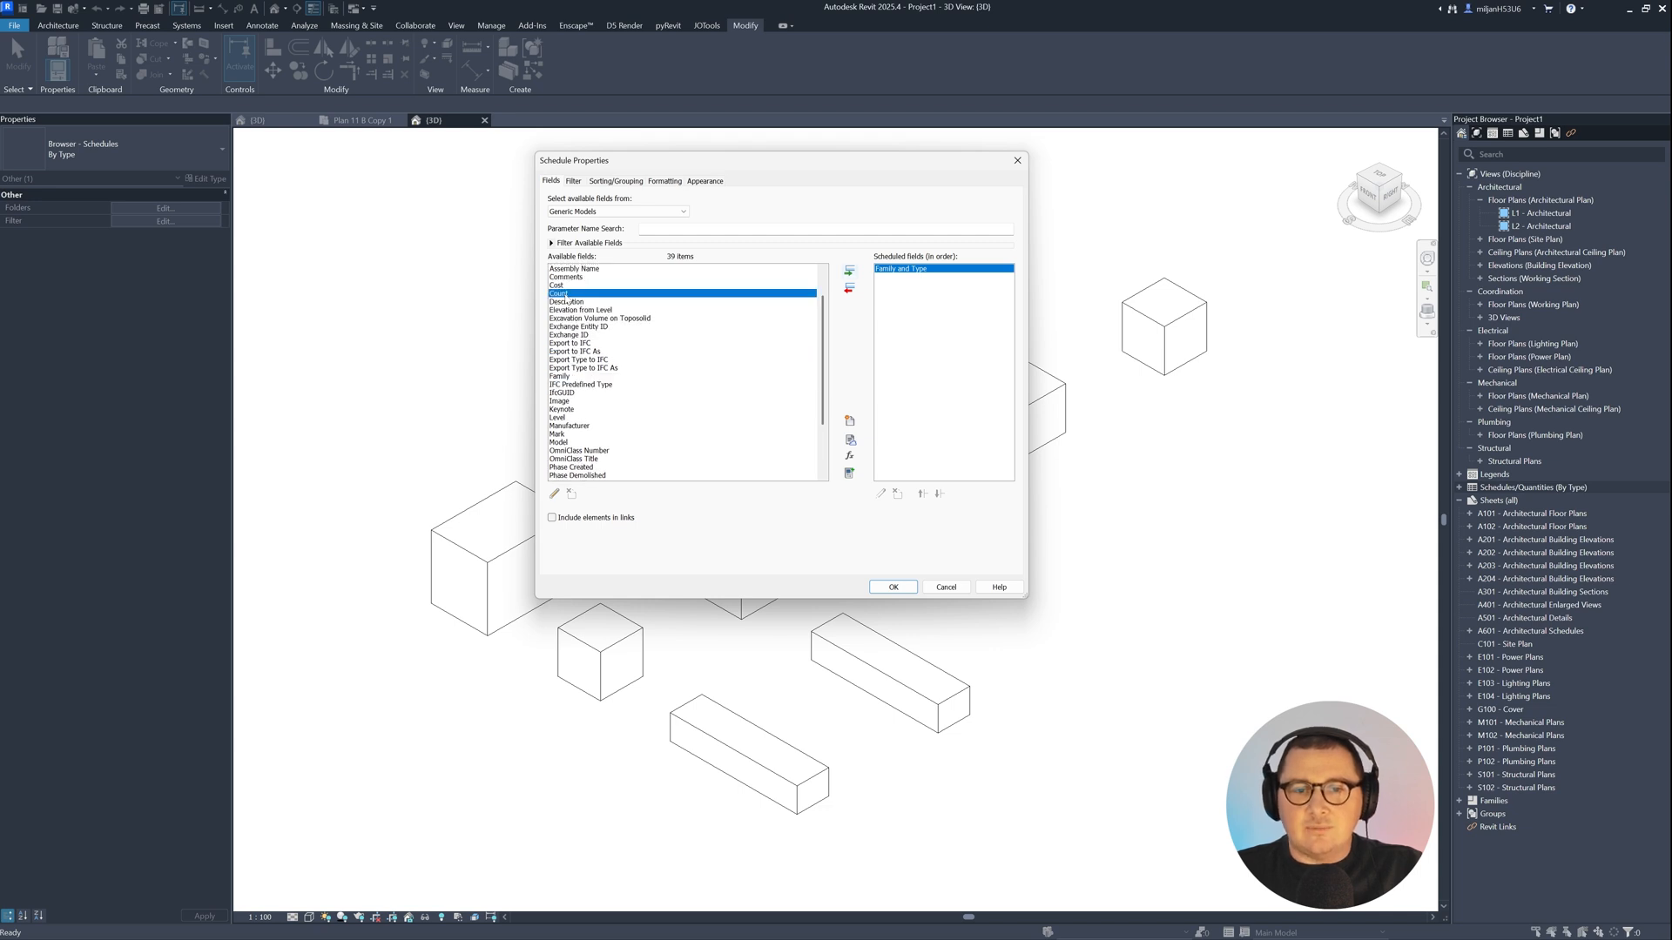
{"action": "left_click", "coordinate": [850, 271]}
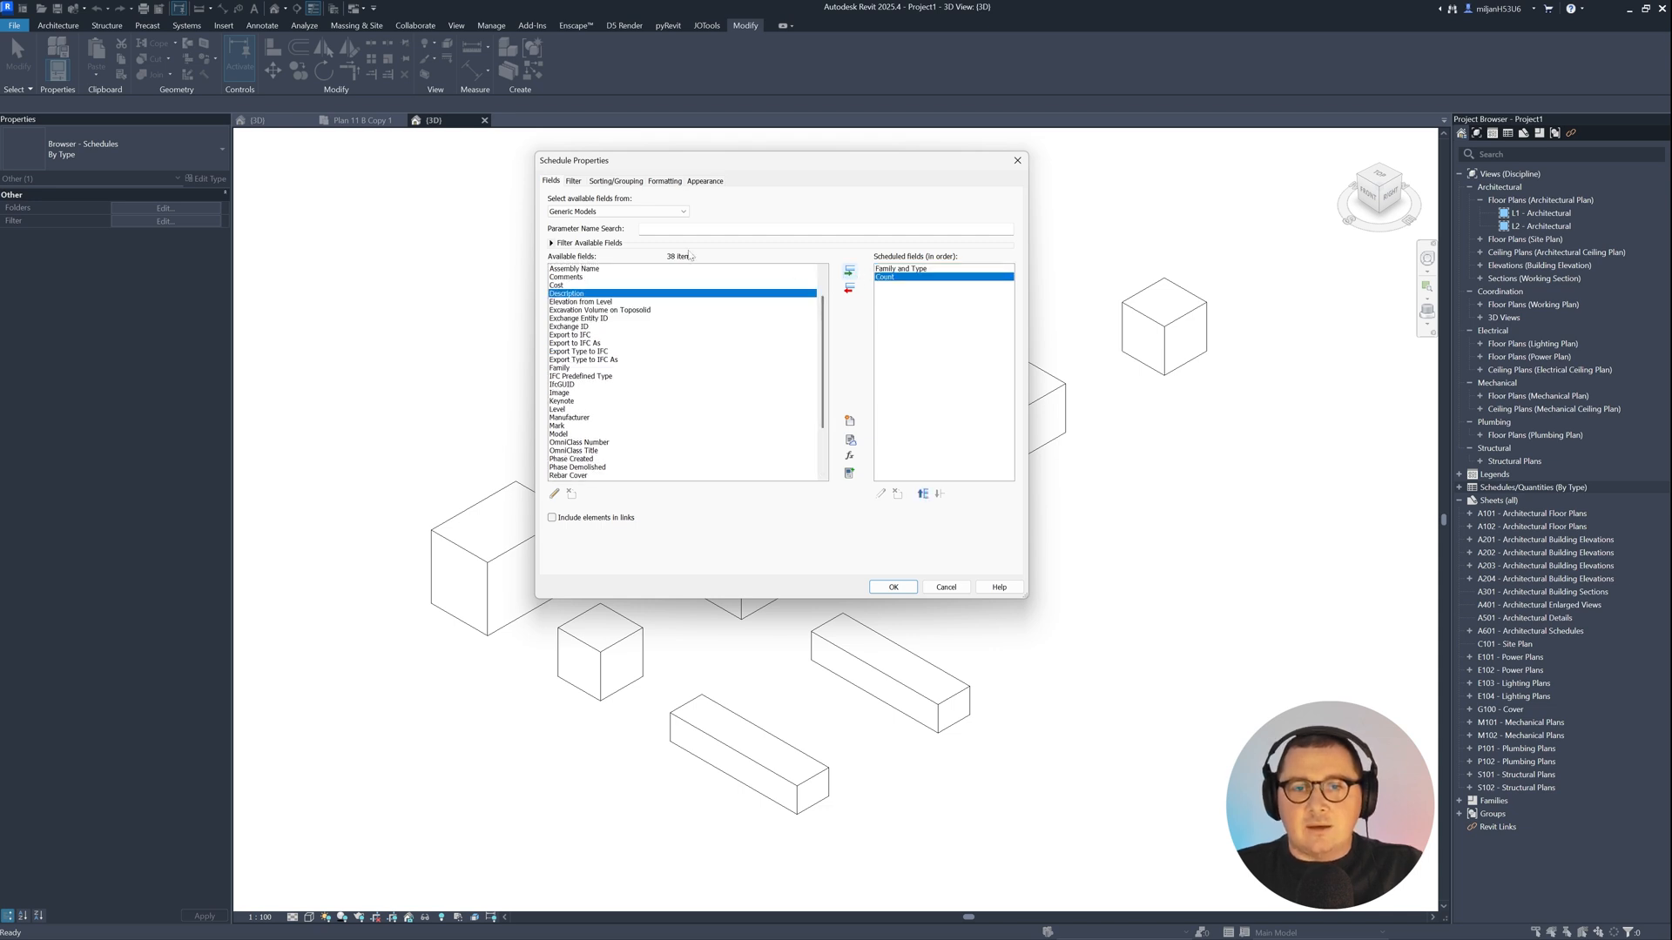
Step: Filter the schedule to rows whose Family and Type equals 0057_10: 0057_10, and generate it
{"action": "left_click", "coordinate": [574, 181]}
{"action": "left_click", "coordinate": [666, 201]}
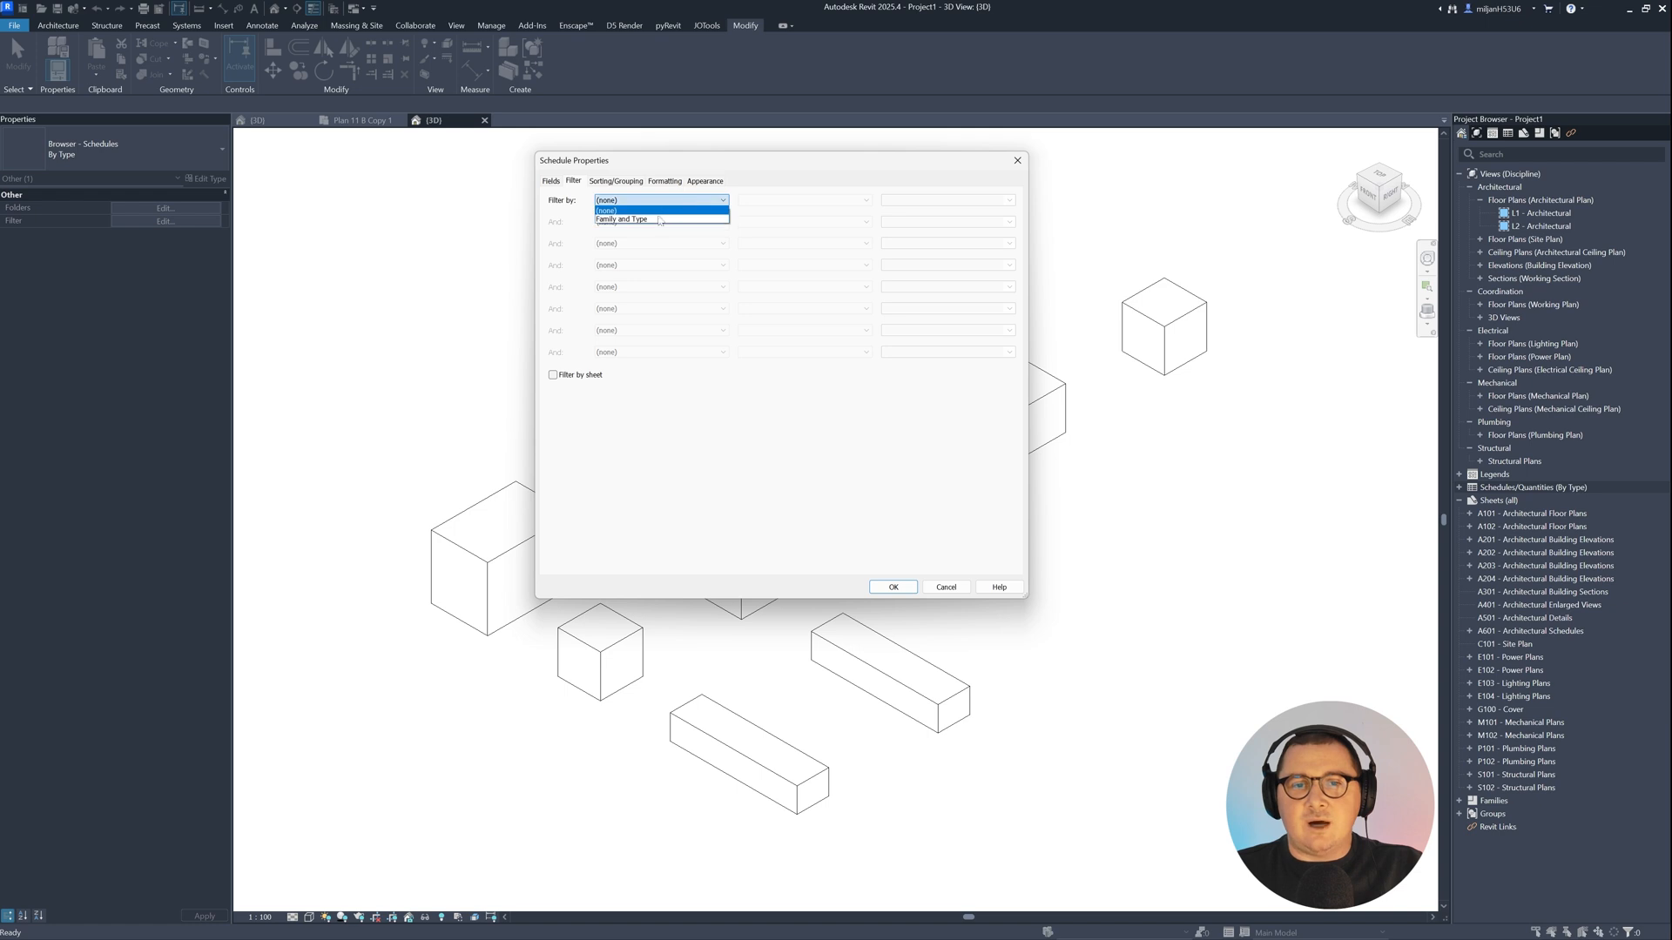
{"action": "left_click", "coordinate": [668, 223]}
{"action": "left_click", "coordinate": [897, 200]}
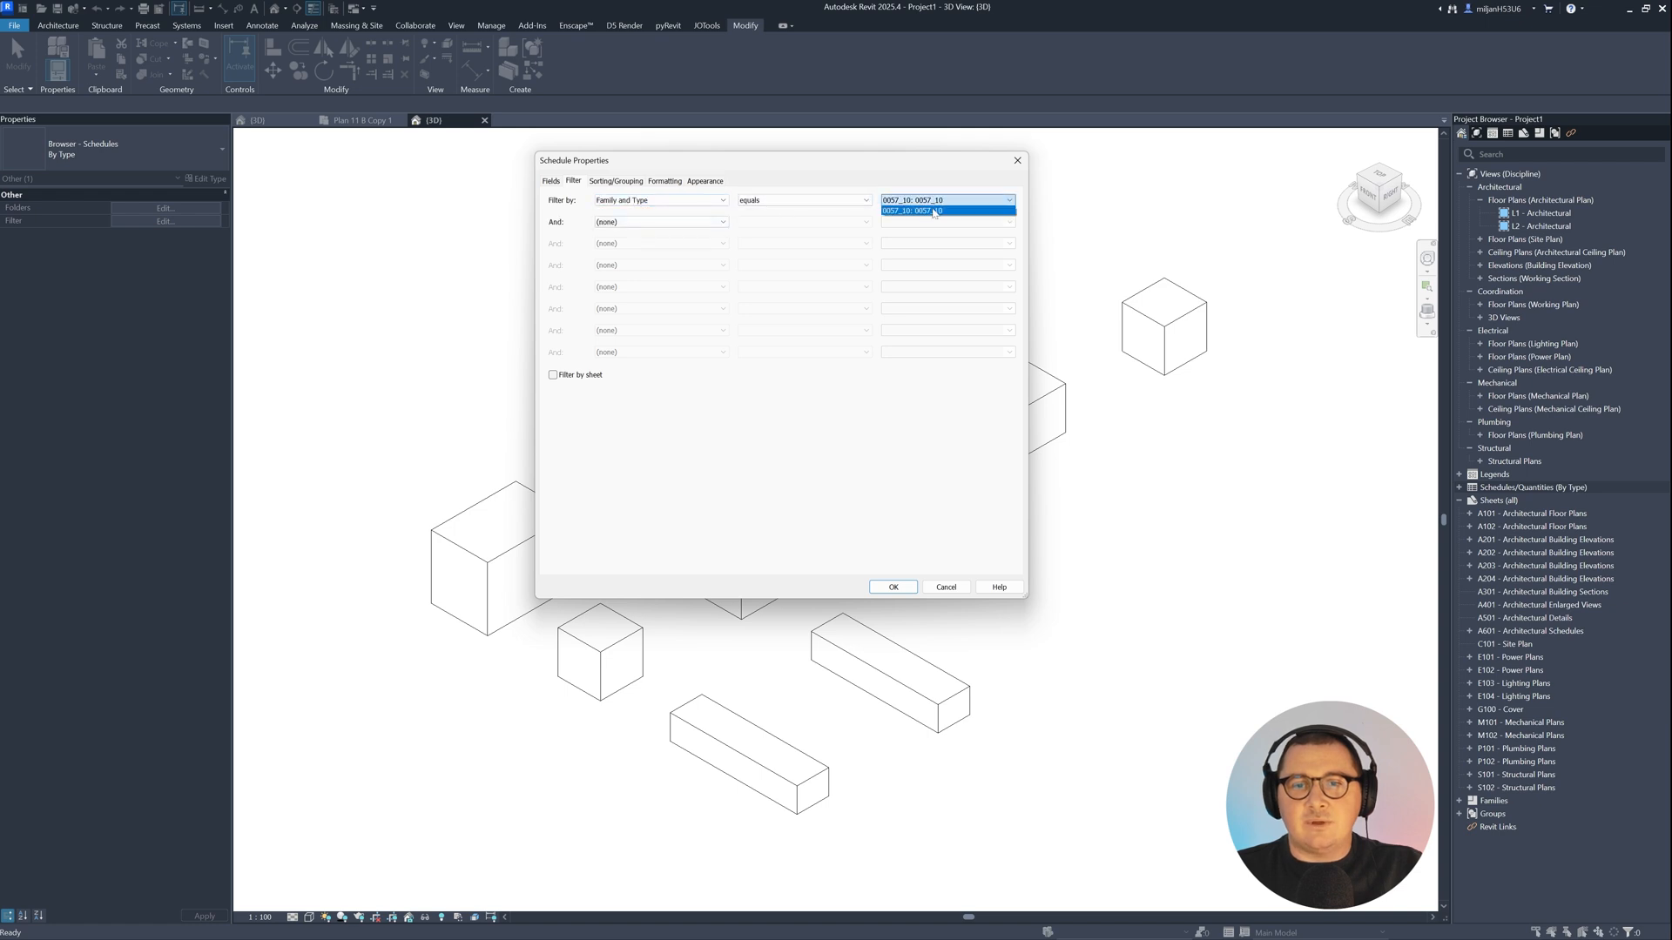
{"action": "left_click", "coordinate": [892, 209]}
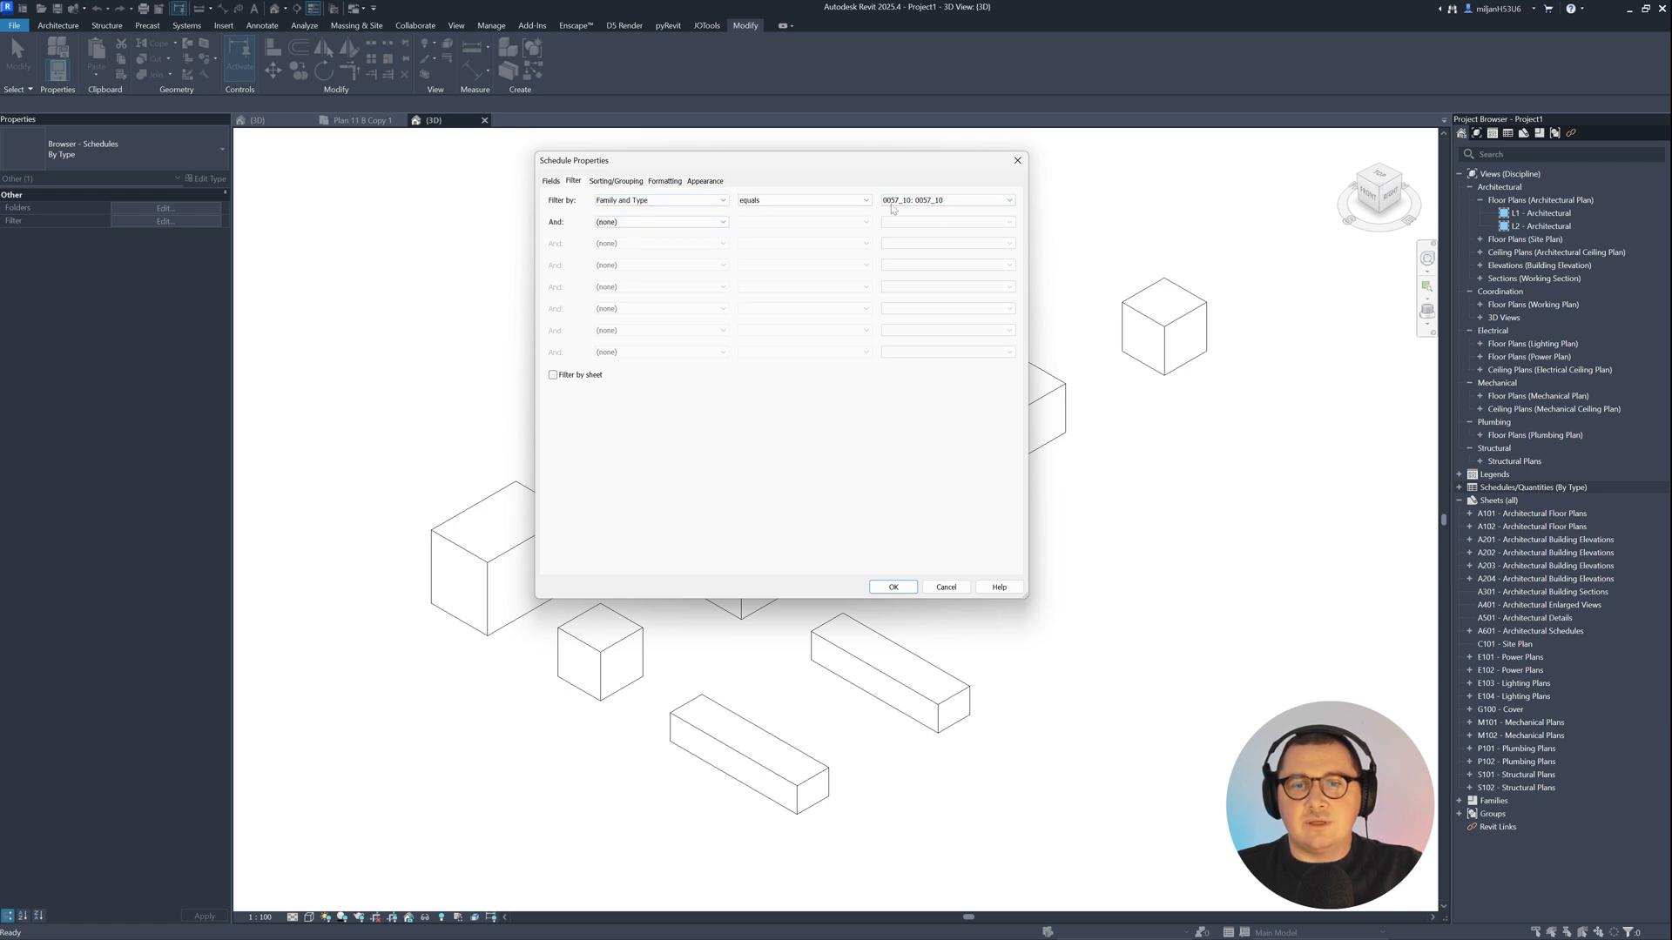
{"action": "left_click", "coordinate": [893, 588]}
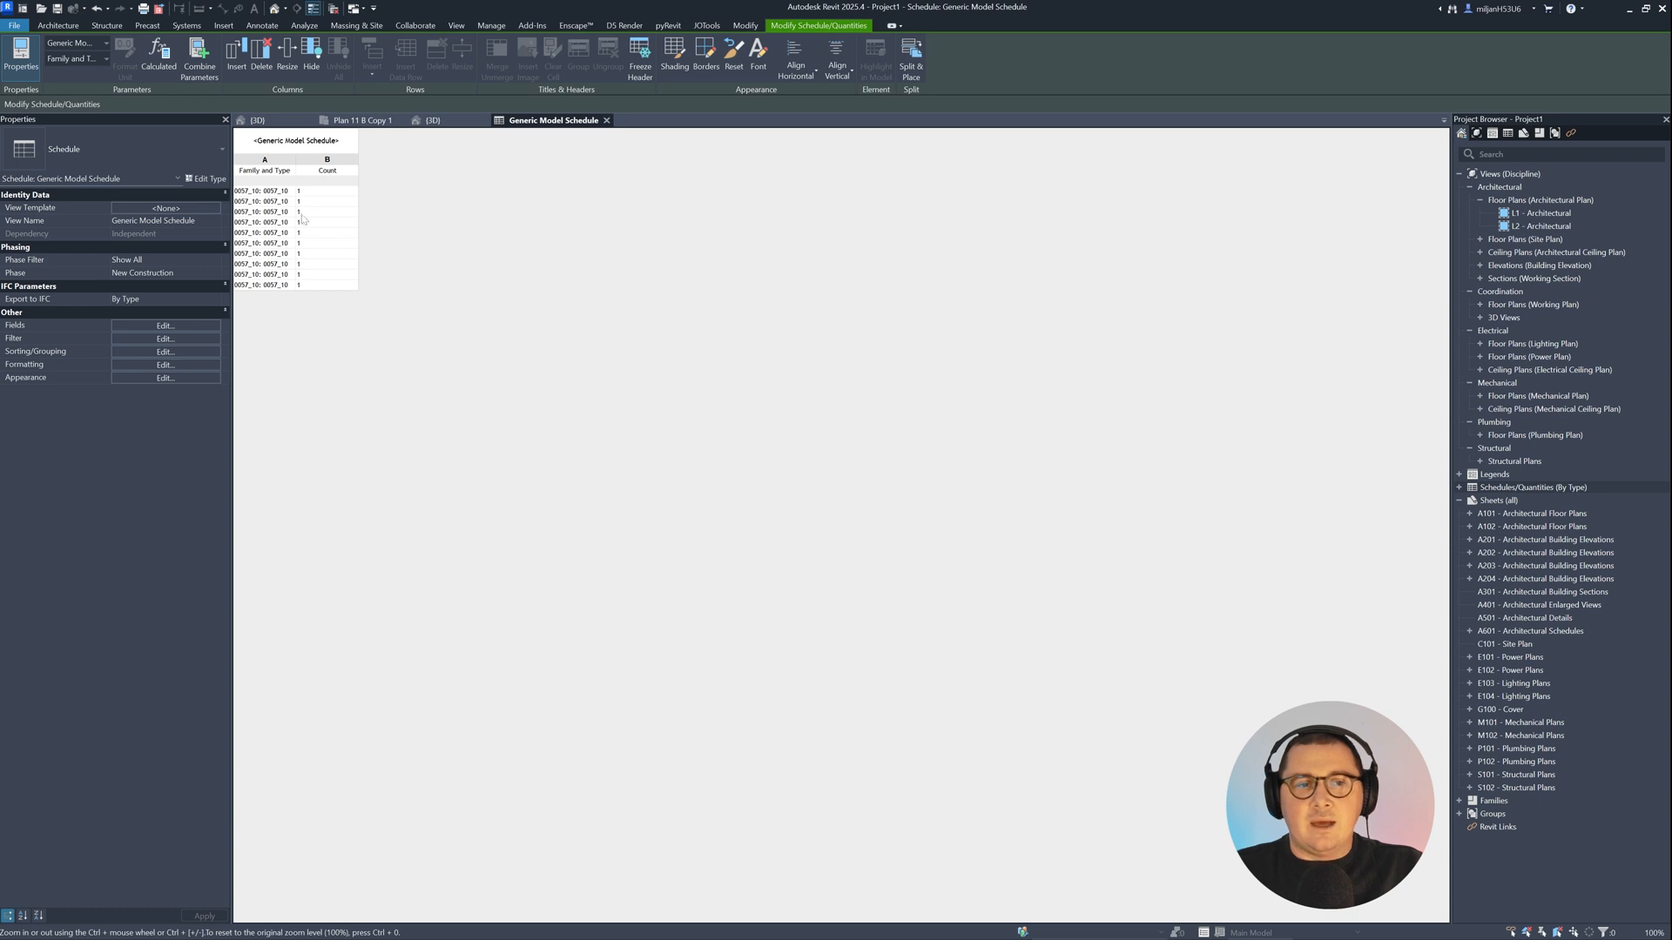
Step: Widen the columns of the generic model schedule
{"action": "scroll", "coordinate": [303, 220], "scroll_direction": "up", "scroll_amount": 4, "text": "ctrl"}
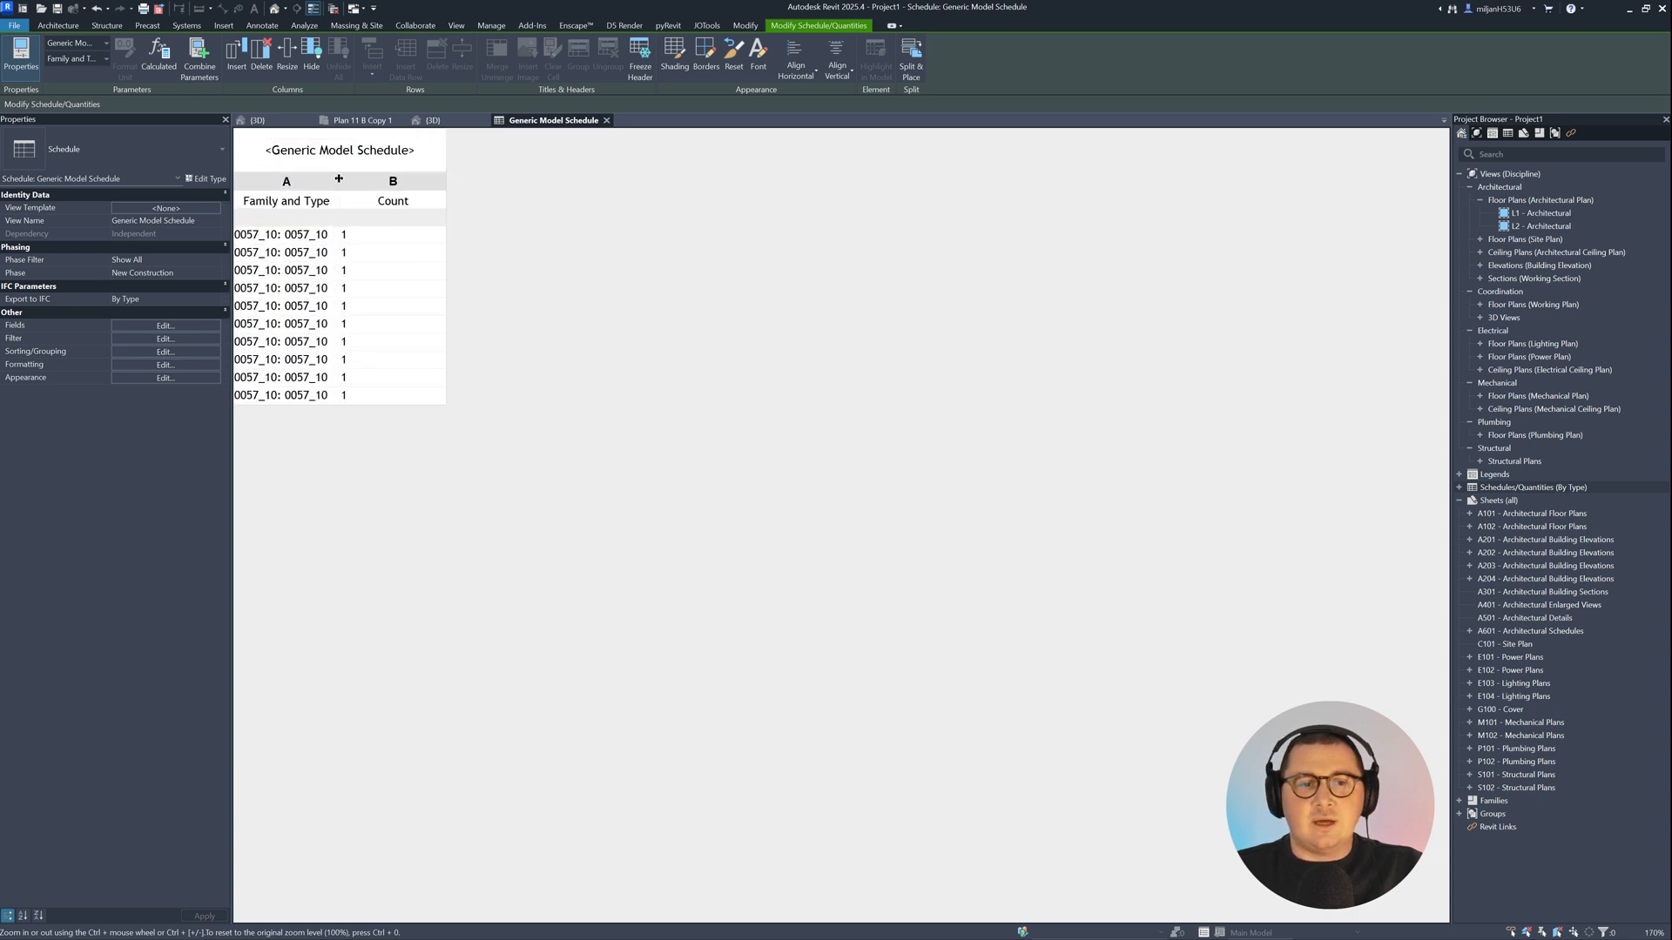
{"action": "left_click_drag", "start_coordinate": [339, 179], "coordinate": [637, 185]}
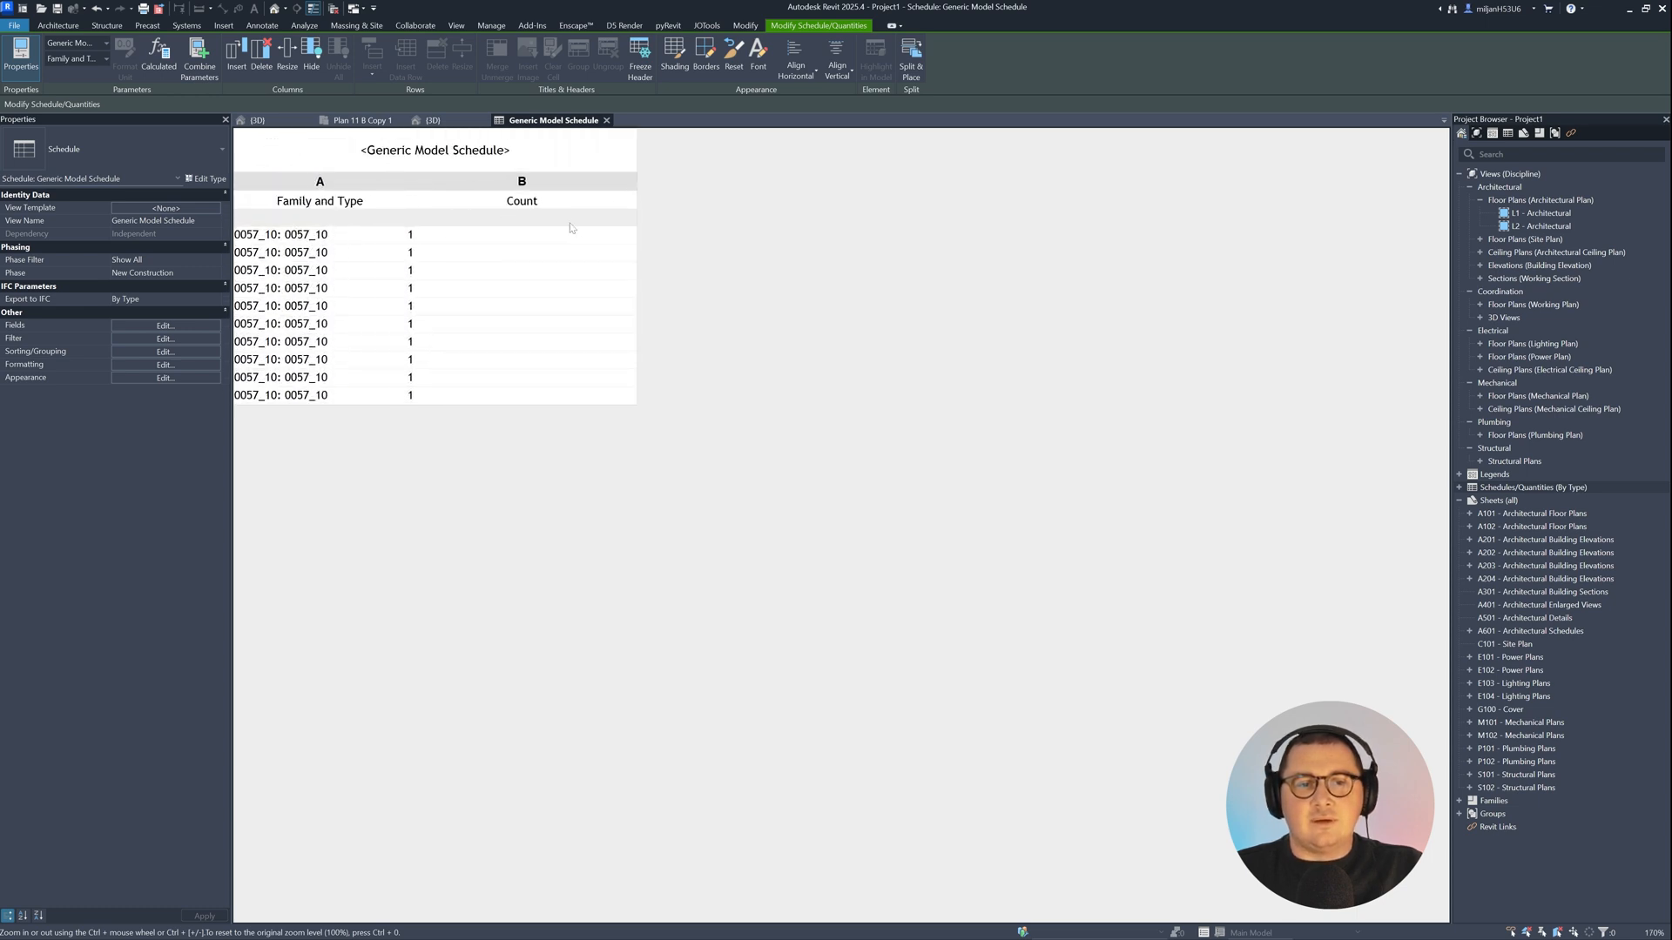
Step: Set the schedule's Count field to calculate totals in its formatting
{"action": "left_click", "coordinate": [165, 352]}
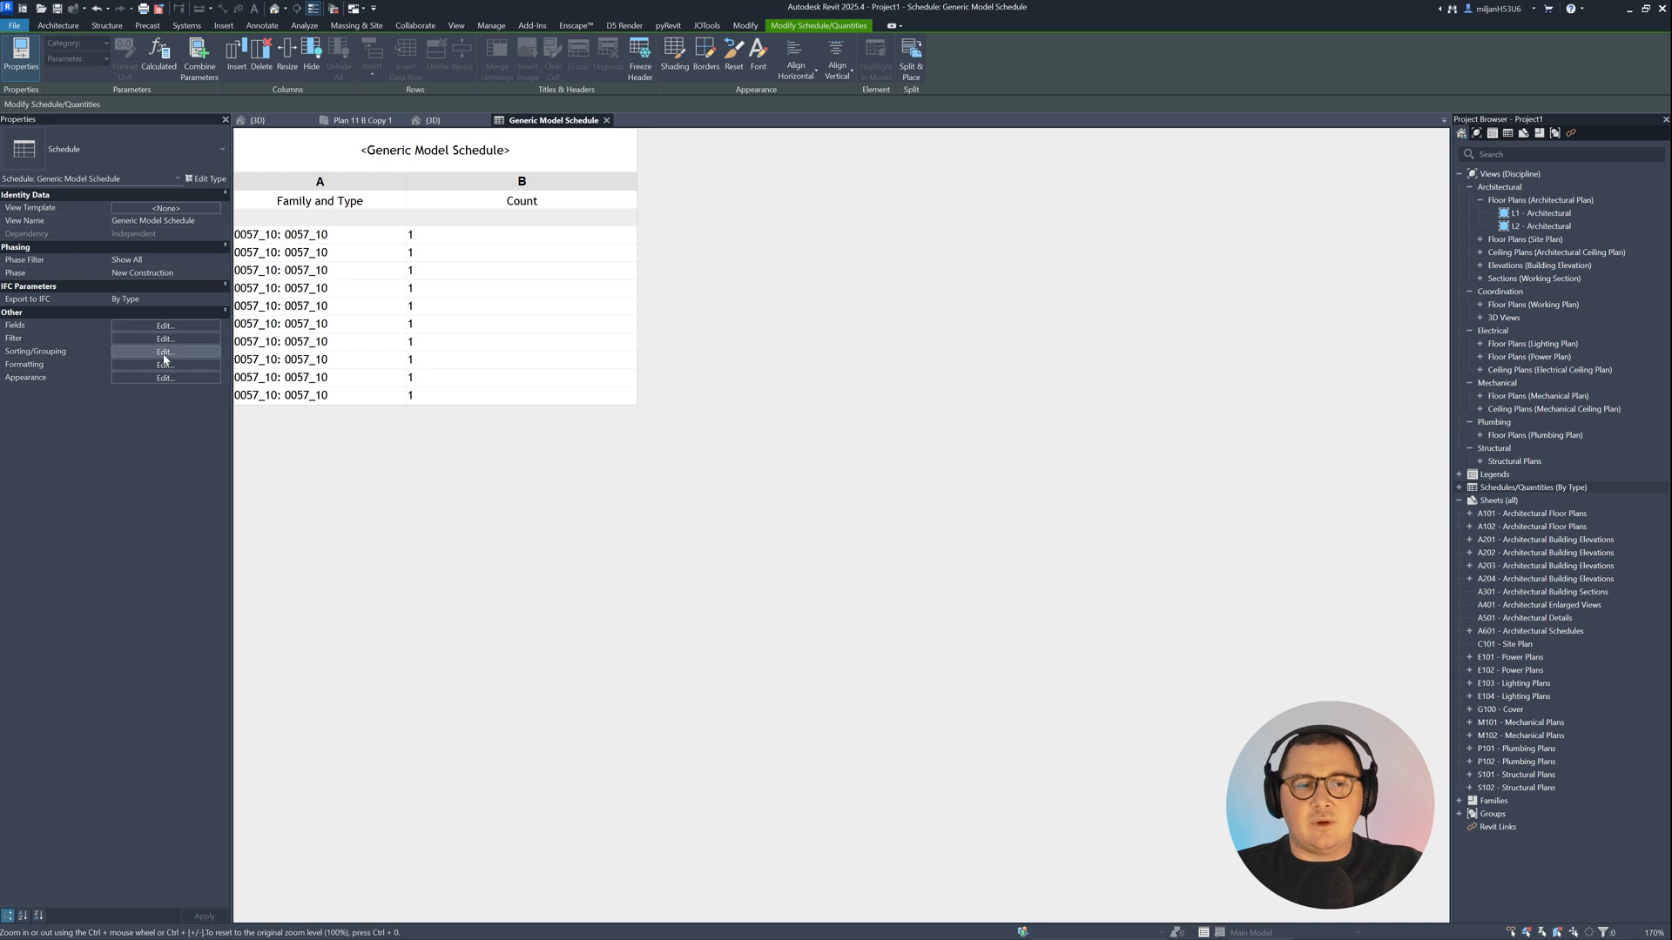
{"action": "left_click", "coordinate": [654, 201]}
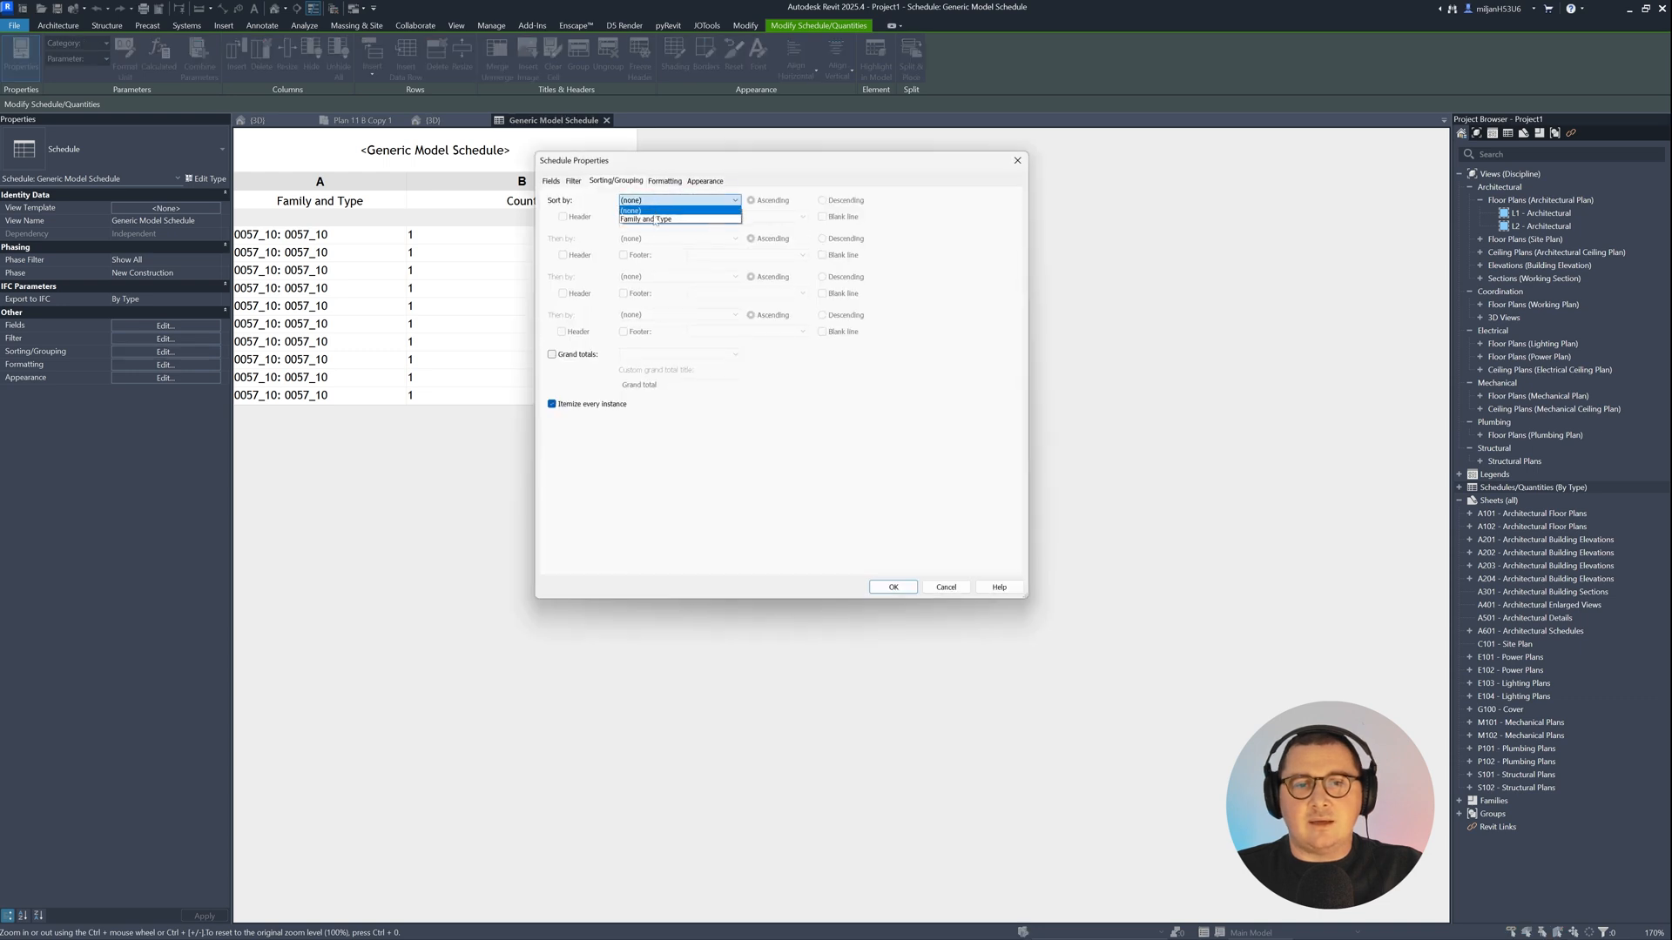
{"action": "left_click", "coordinate": [664, 181]}
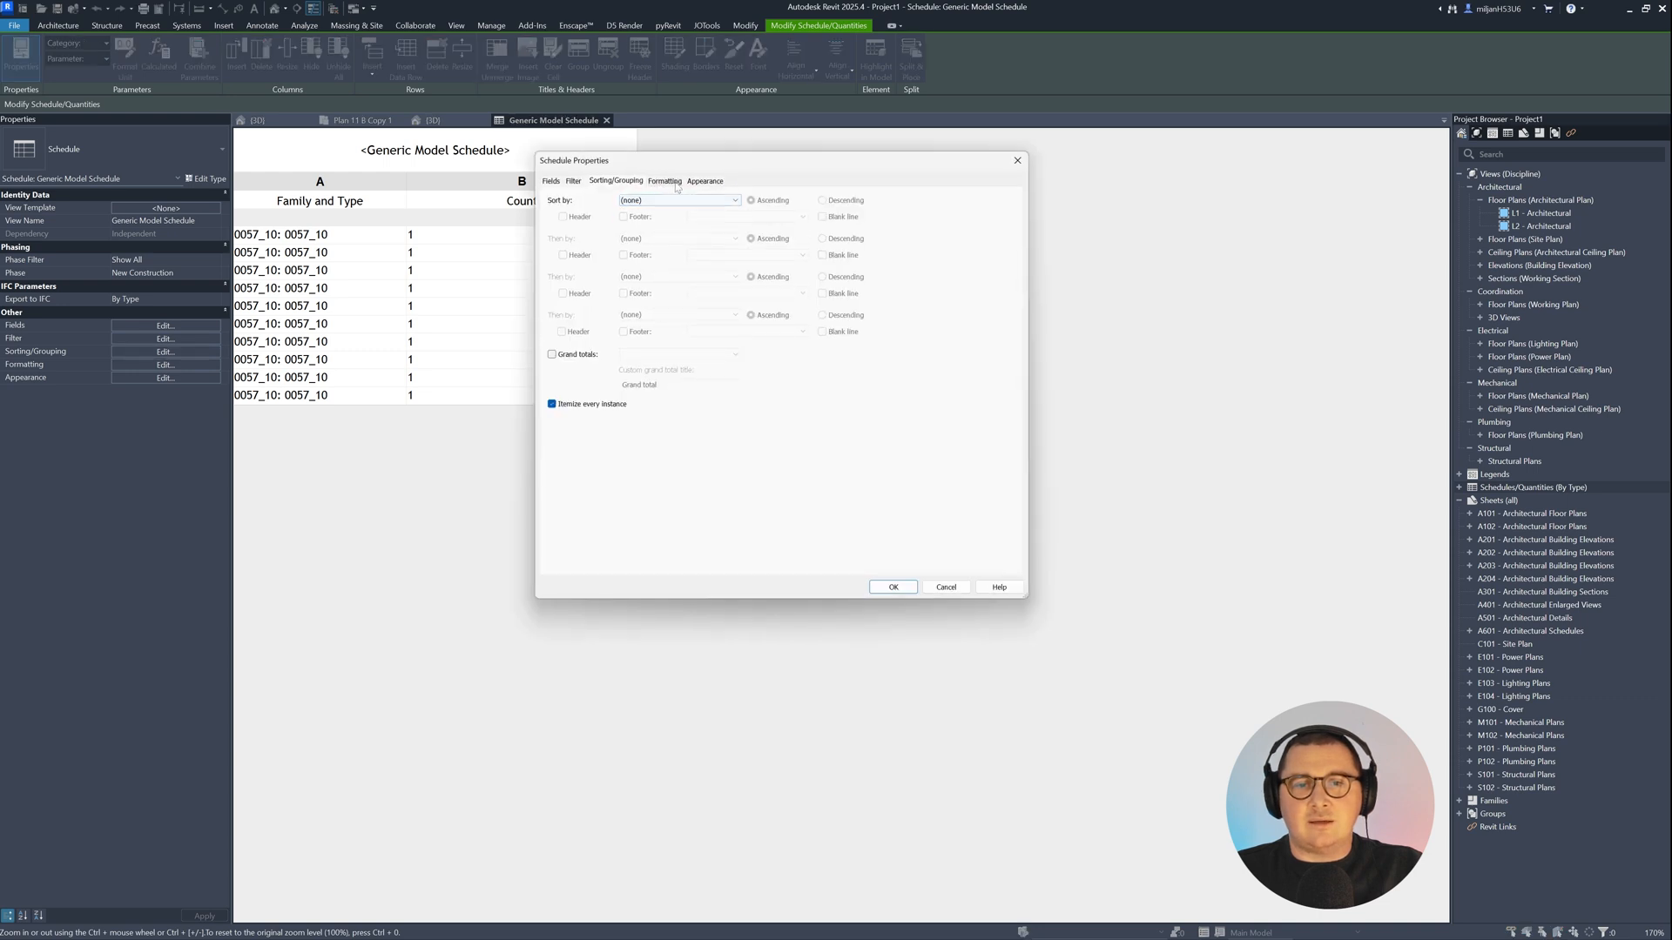
{"action": "left_click", "coordinate": [664, 181]}
{"action": "left_click", "coordinate": [575, 223]}
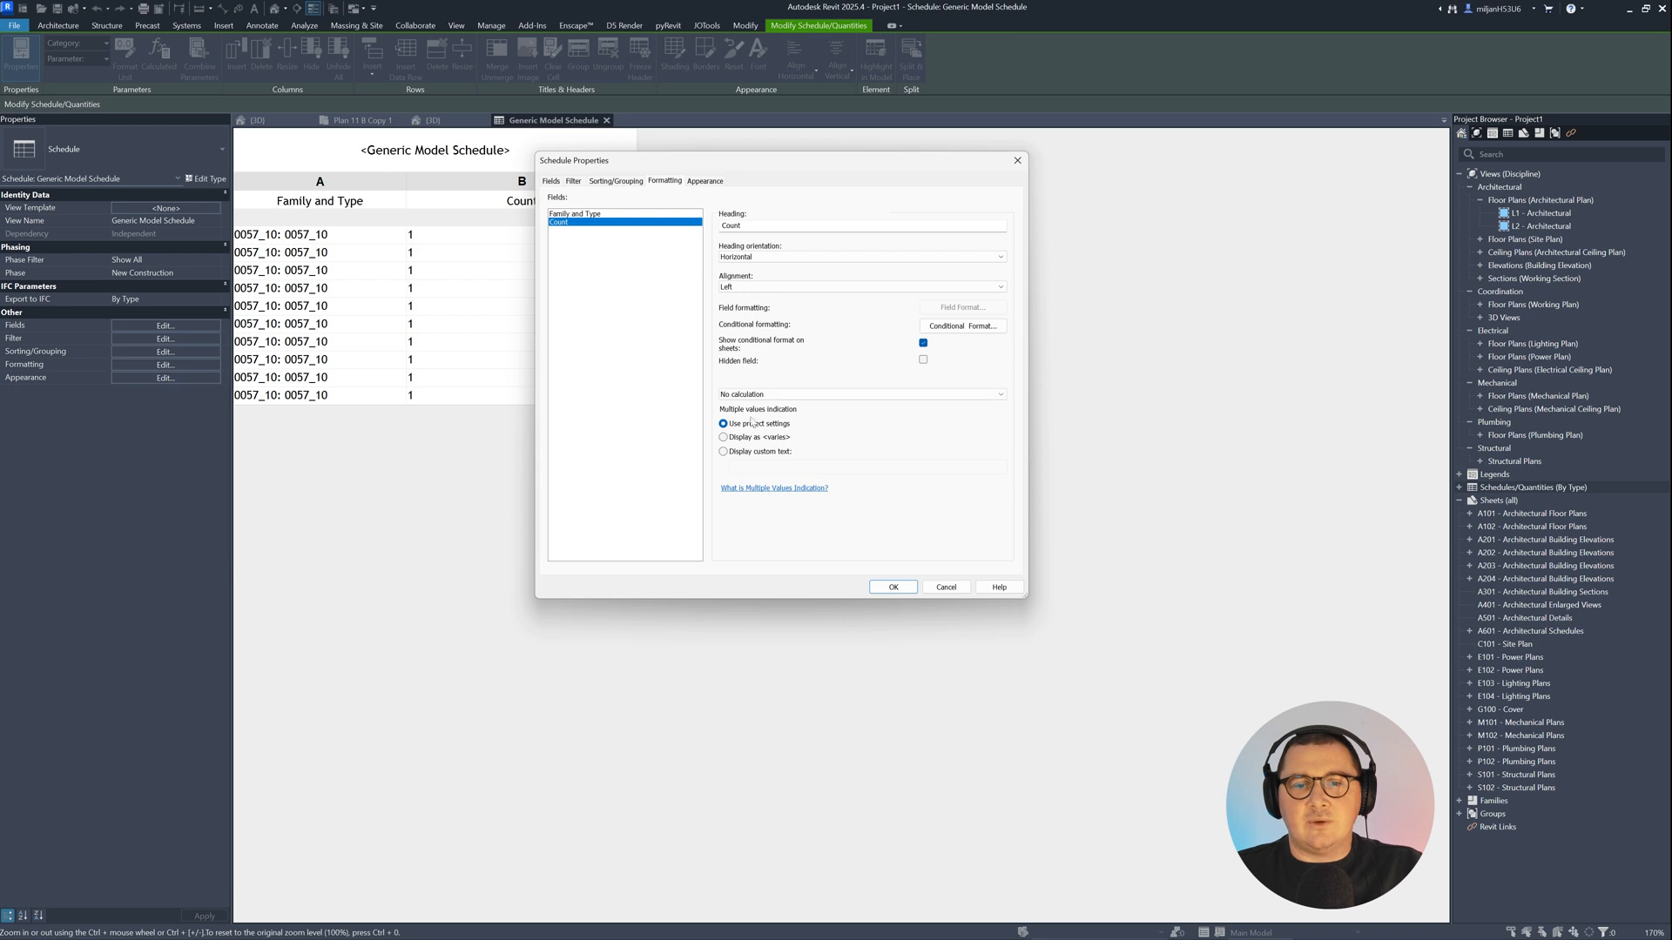
{"action": "left_click", "coordinate": [753, 394]}
{"action": "left_click", "coordinate": [753, 408]}
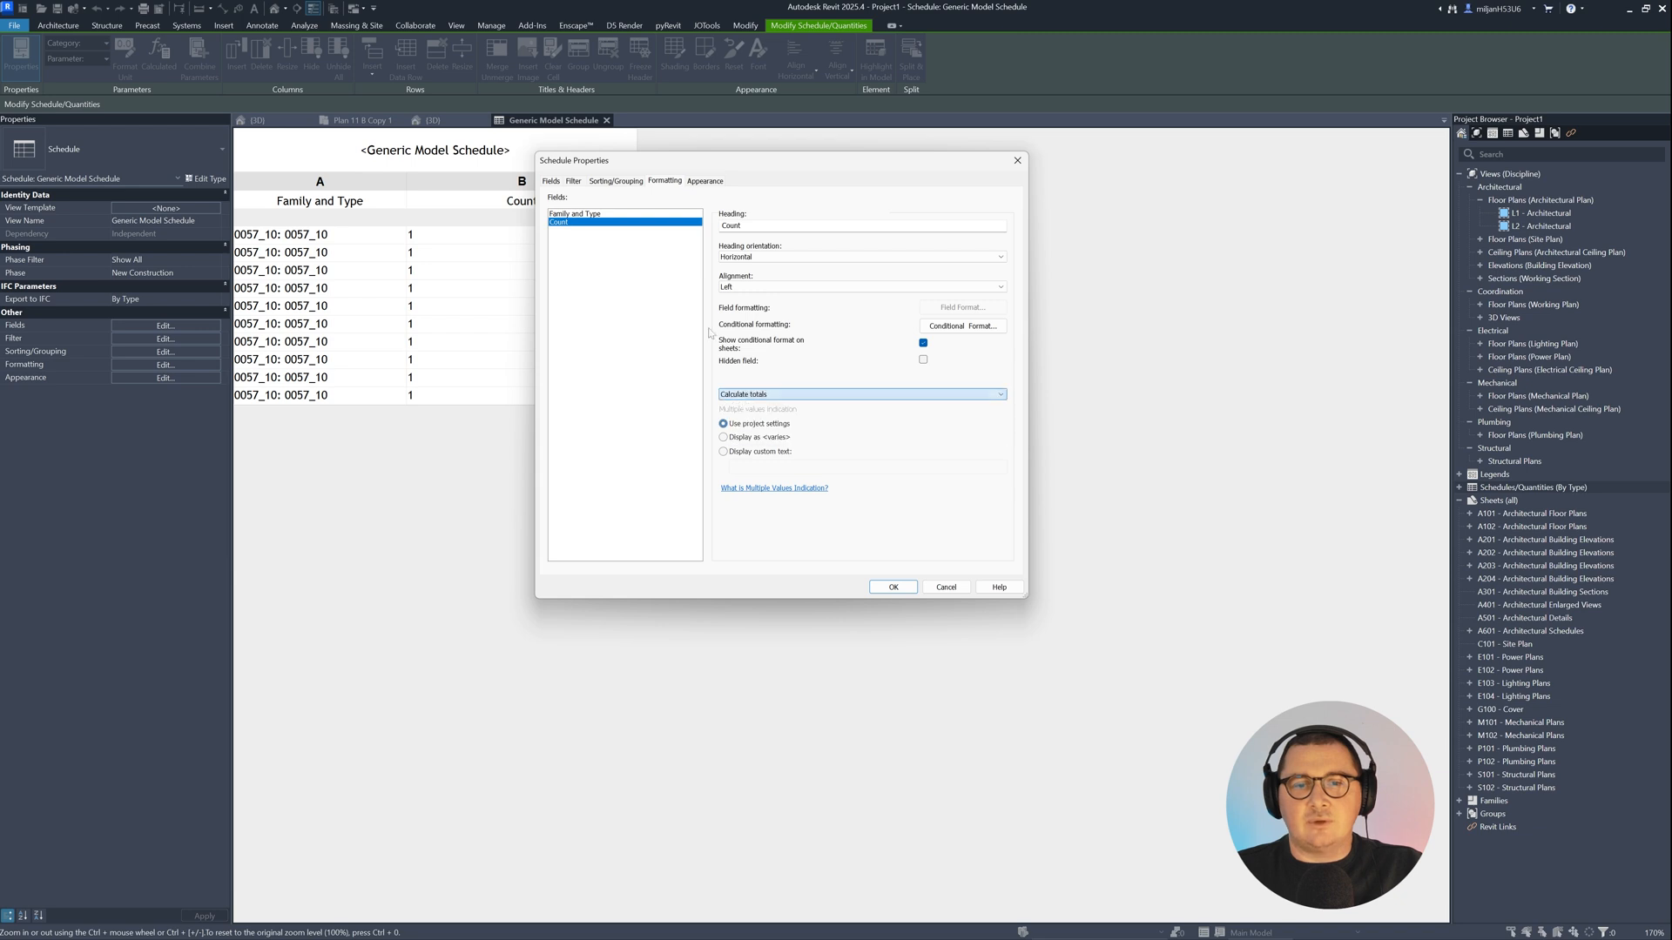
Step: Enable grand totals with title, count and totals, and stop itemizing every instance in the schedule
{"action": "left_click", "coordinate": [615, 181]}
{"action": "left_click", "coordinate": [552, 354]}
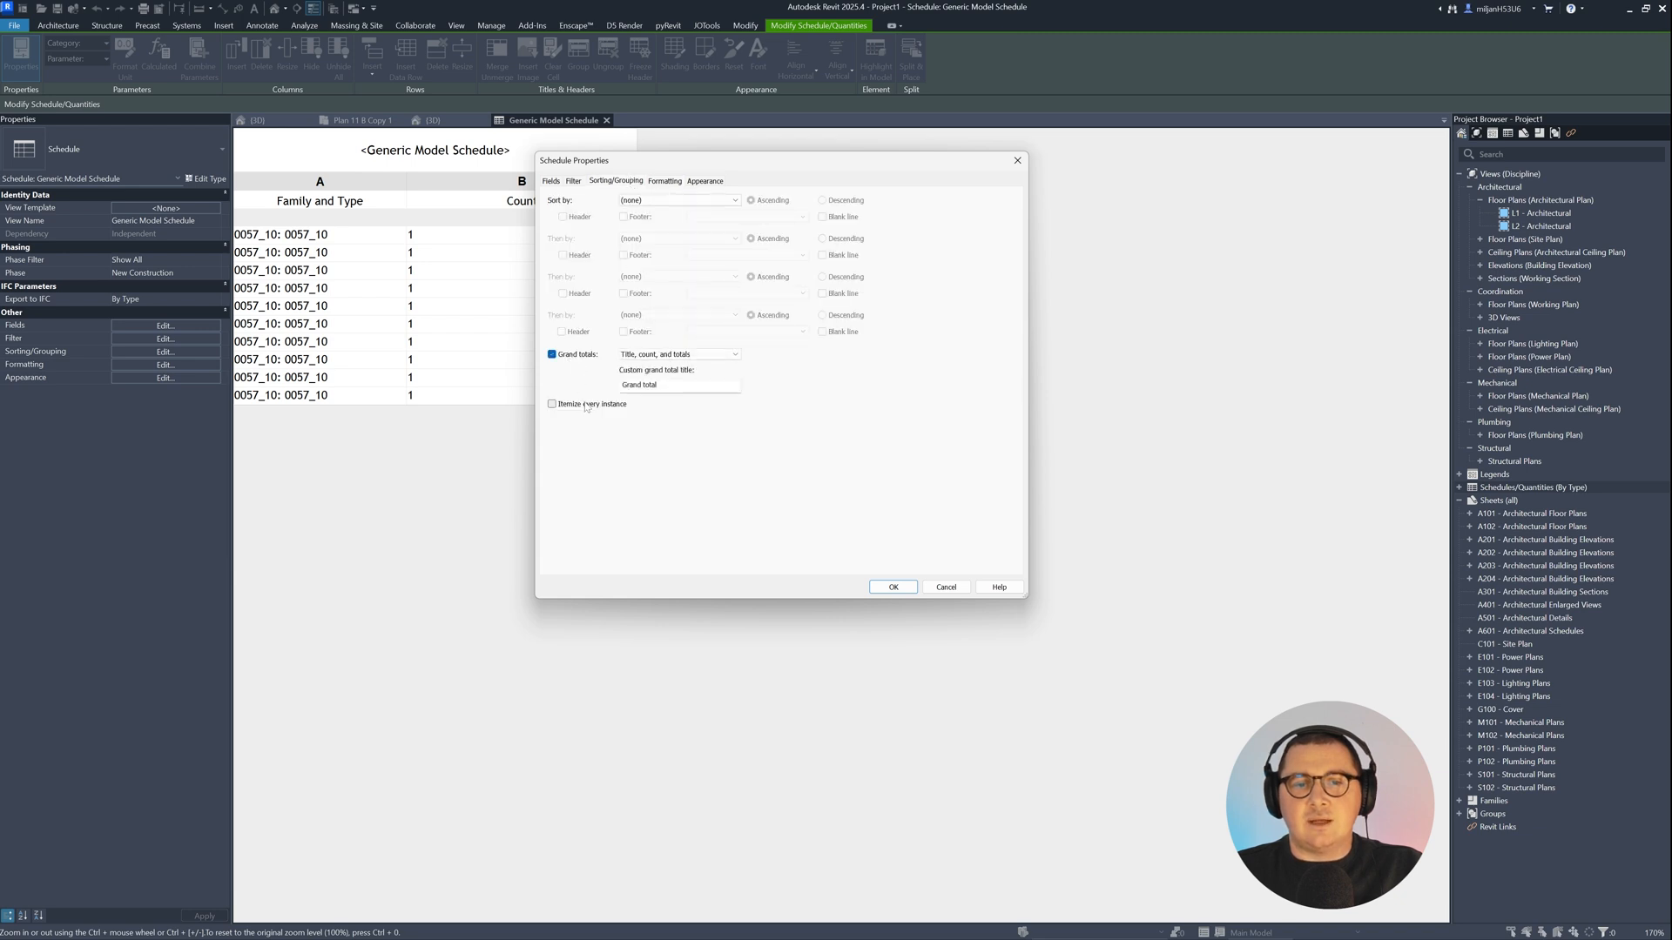
{"action": "left_click", "coordinate": [589, 404]}
{"action": "key", "text": "Return"}
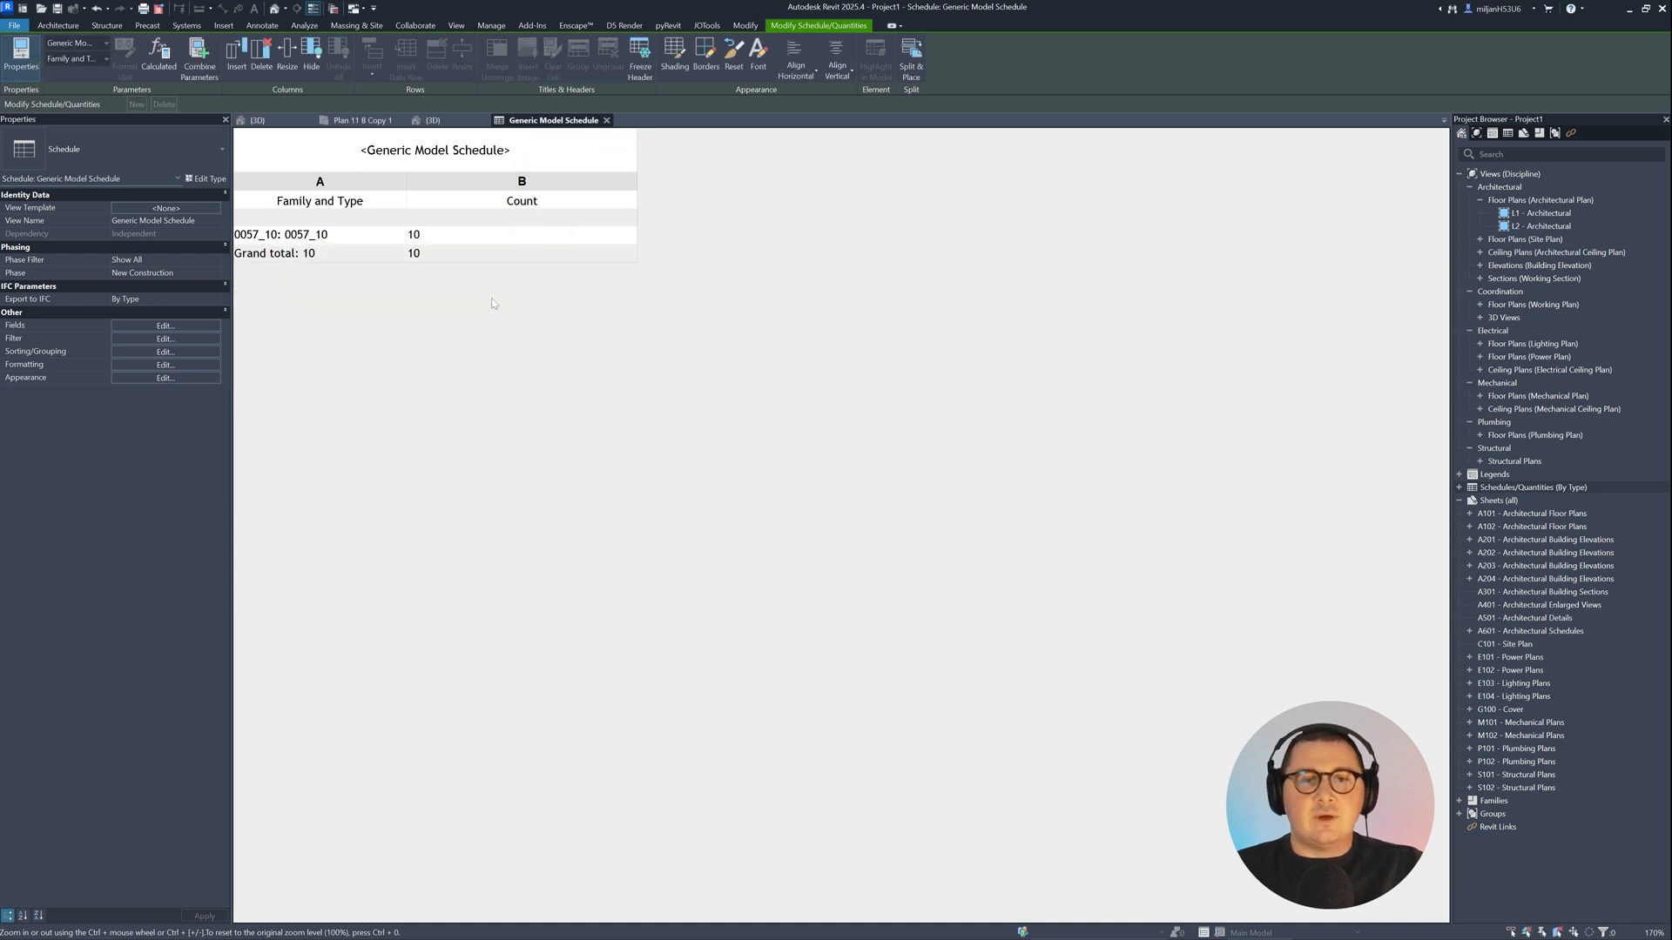
Step: Return to the 3D view and check the dimension parameters of the large boxes
{"action": "left_click", "coordinate": [458, 123]}
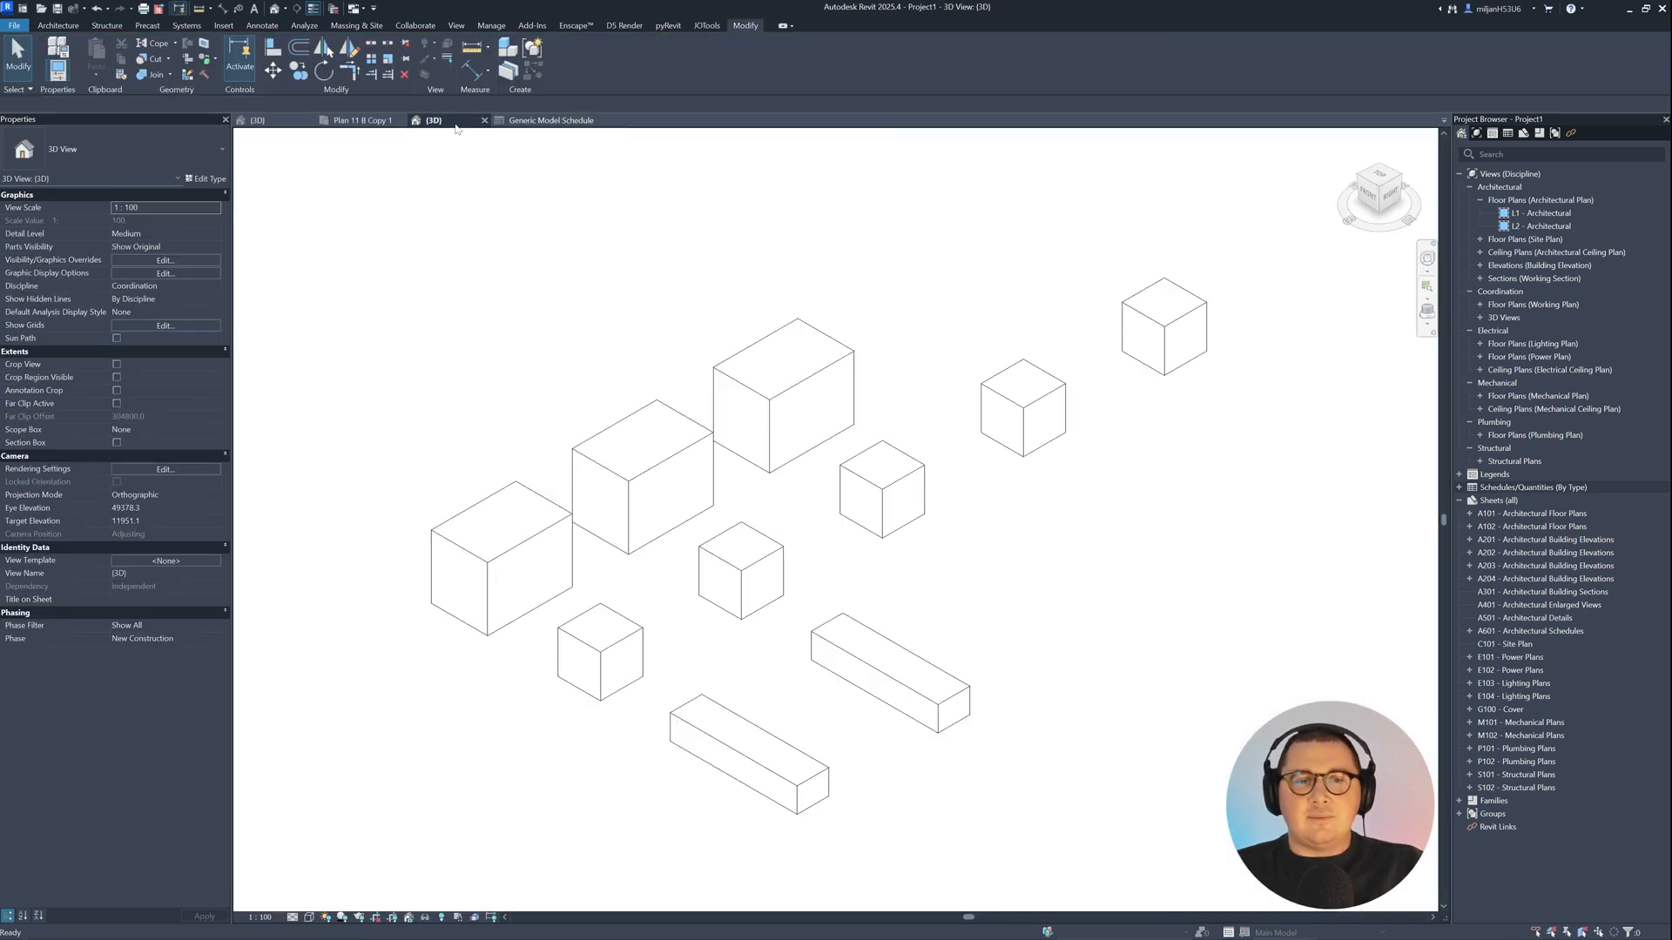
{"action": "left_click", "coordinate": [684, 457]}
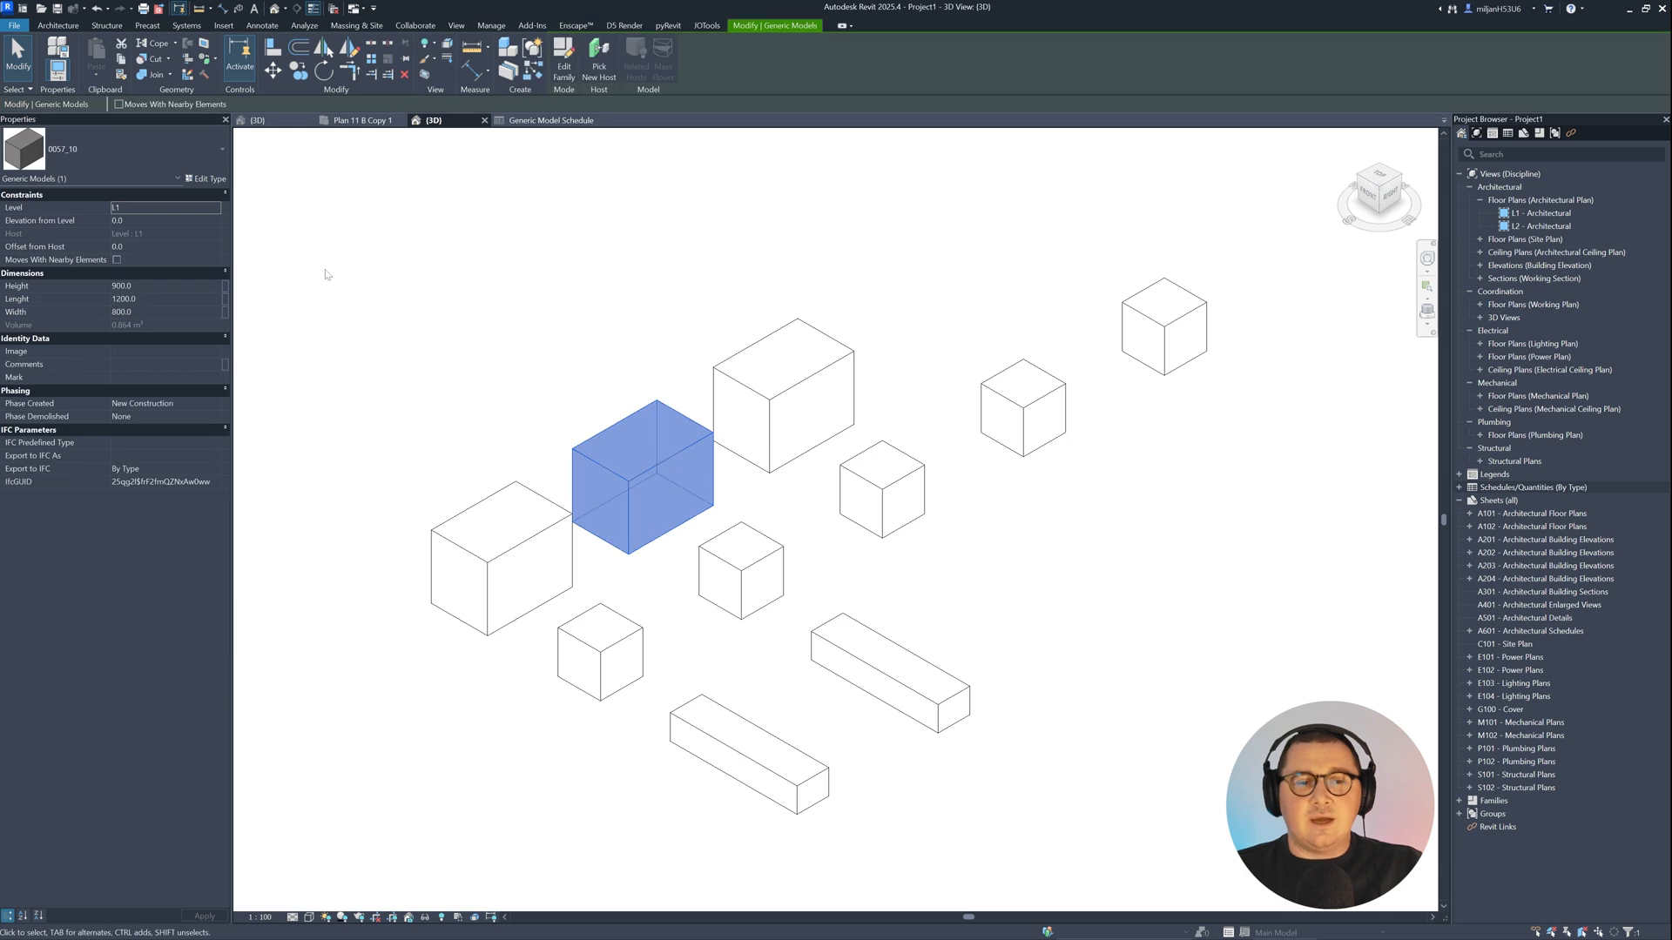
{"action": "left_click", "coordinate": [363, 287]}
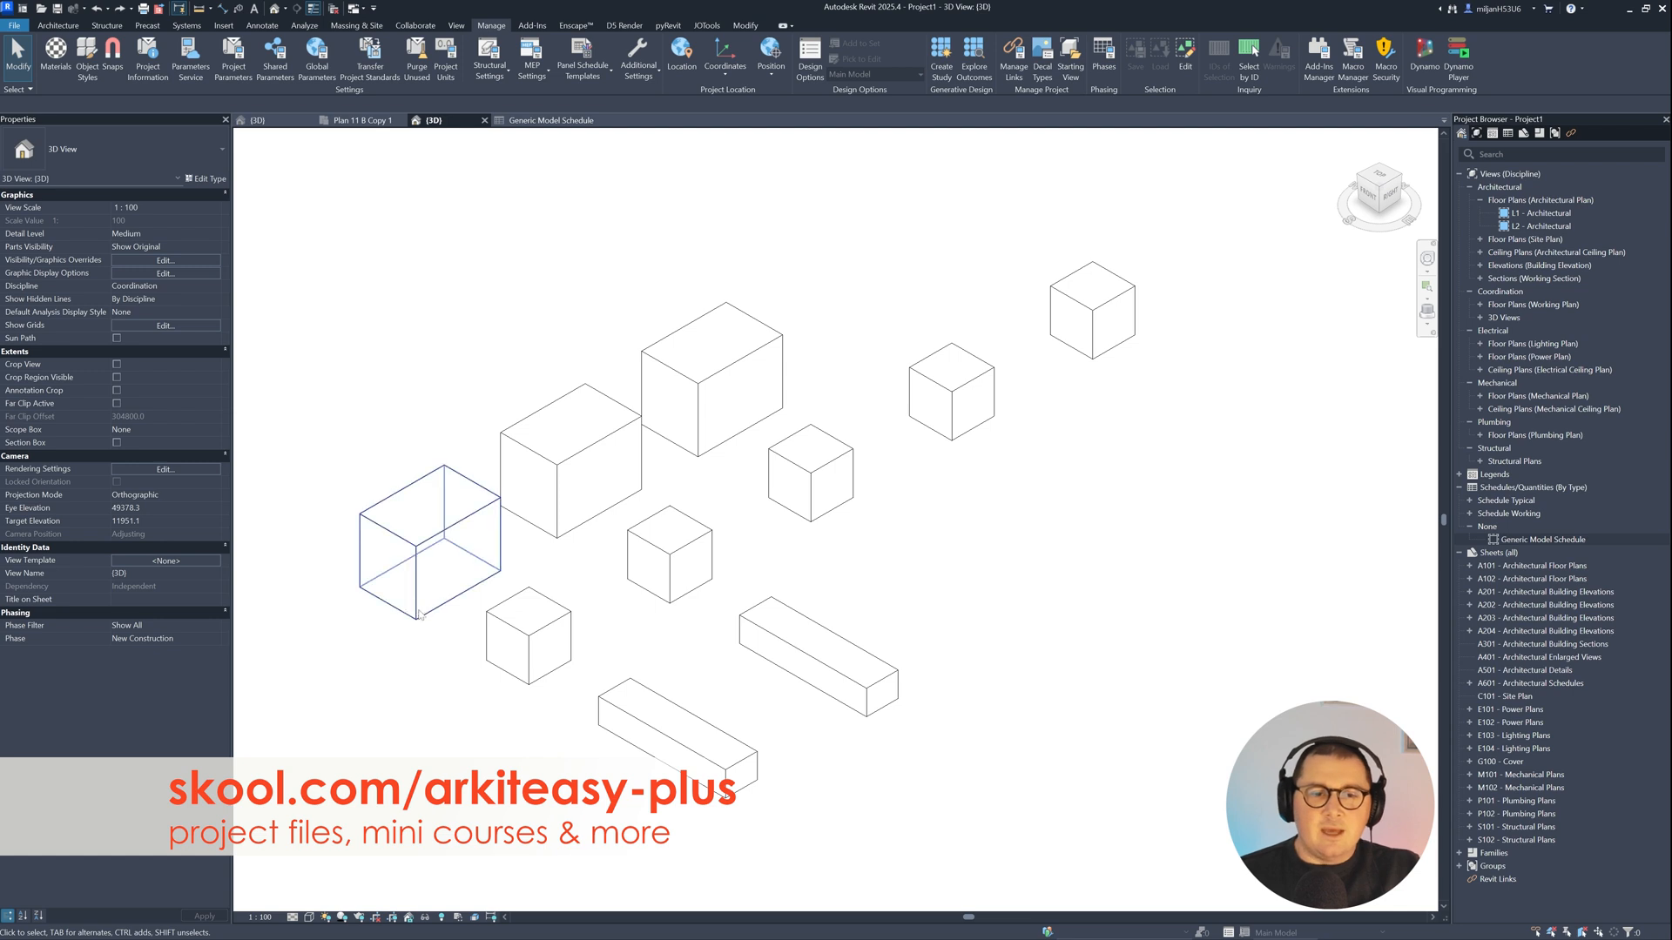
{"action": "left_click", "coordinate": [428, 539]}
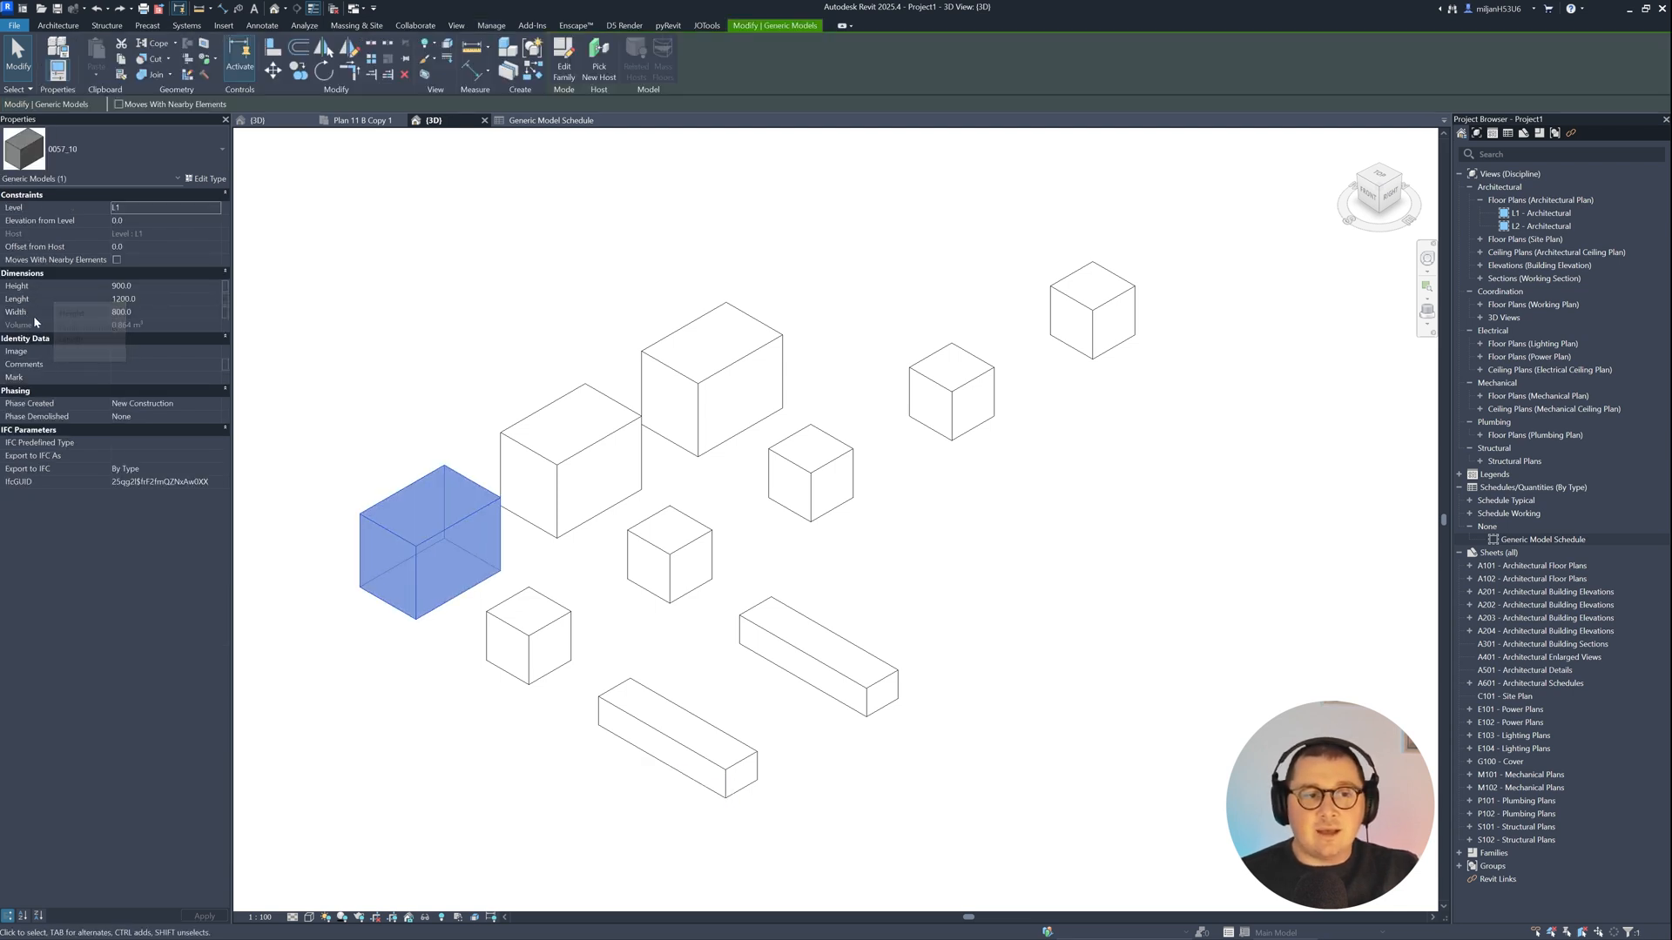
Step: Add the _Height and _Width parameters as fields in the generic model schedule
{"action": "left_click", "coordinate": [527, 122]}
{"action": "left_click", "coordinate": [165, 326]}
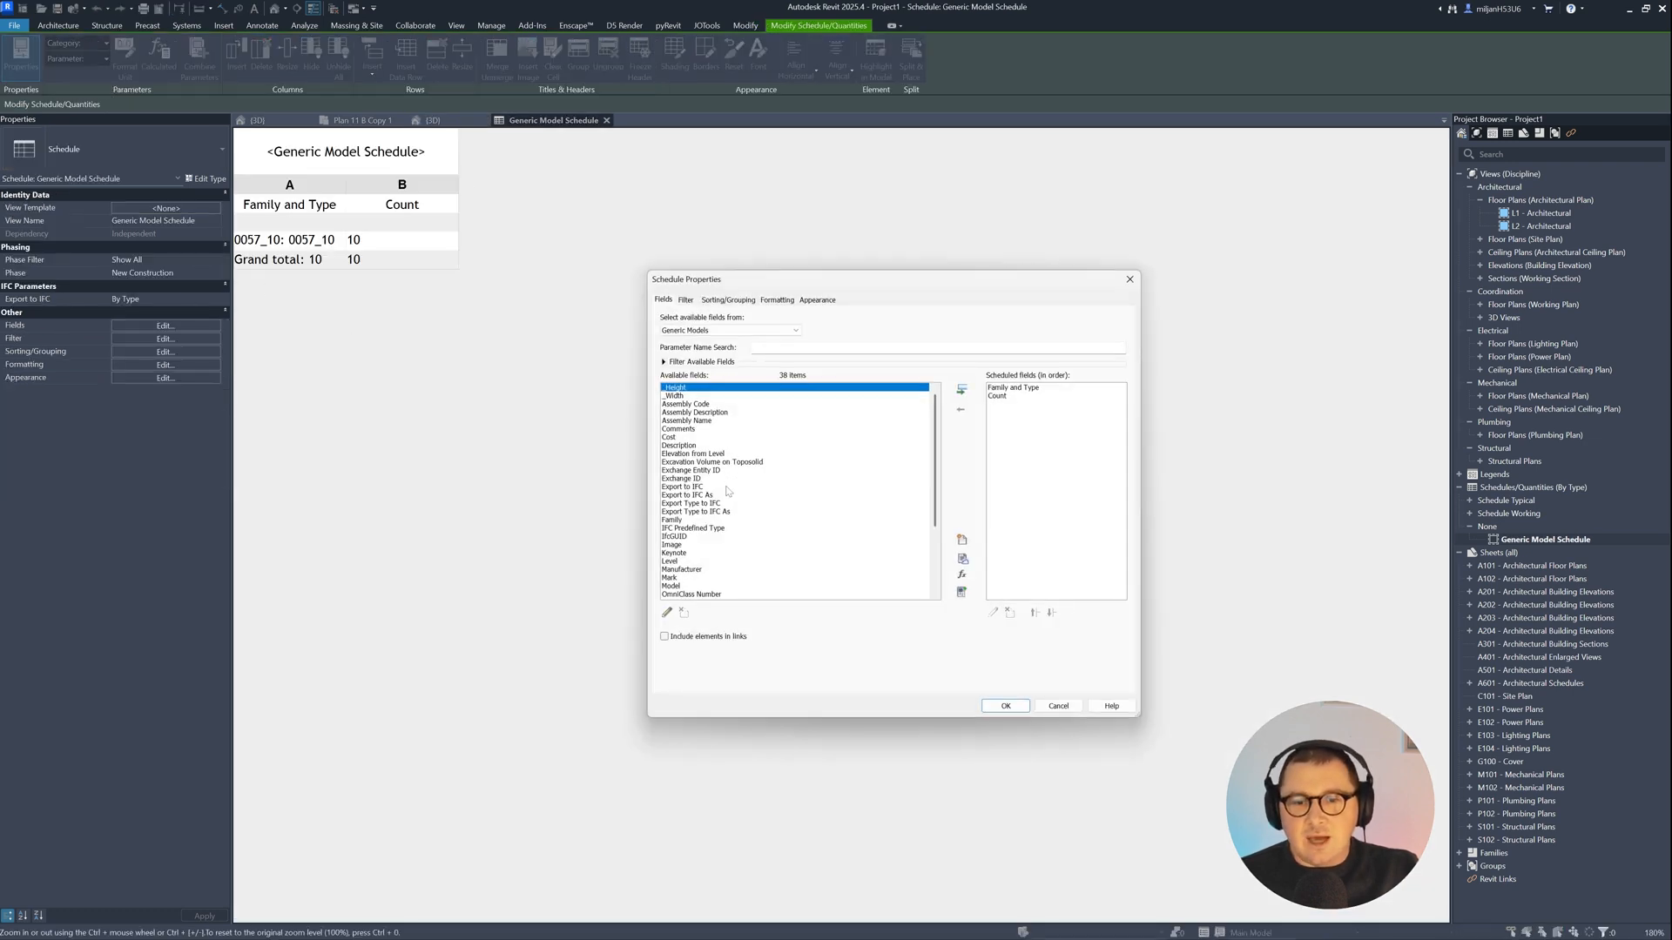
{"action": "scroll", "coordinate": [729, 487], "scroll_direction": "down", "scroll_amount": 2}
{"action": "scroll", "coordinate": [727, 492], "scroll_direction": "down", "scroll_amount": 2}
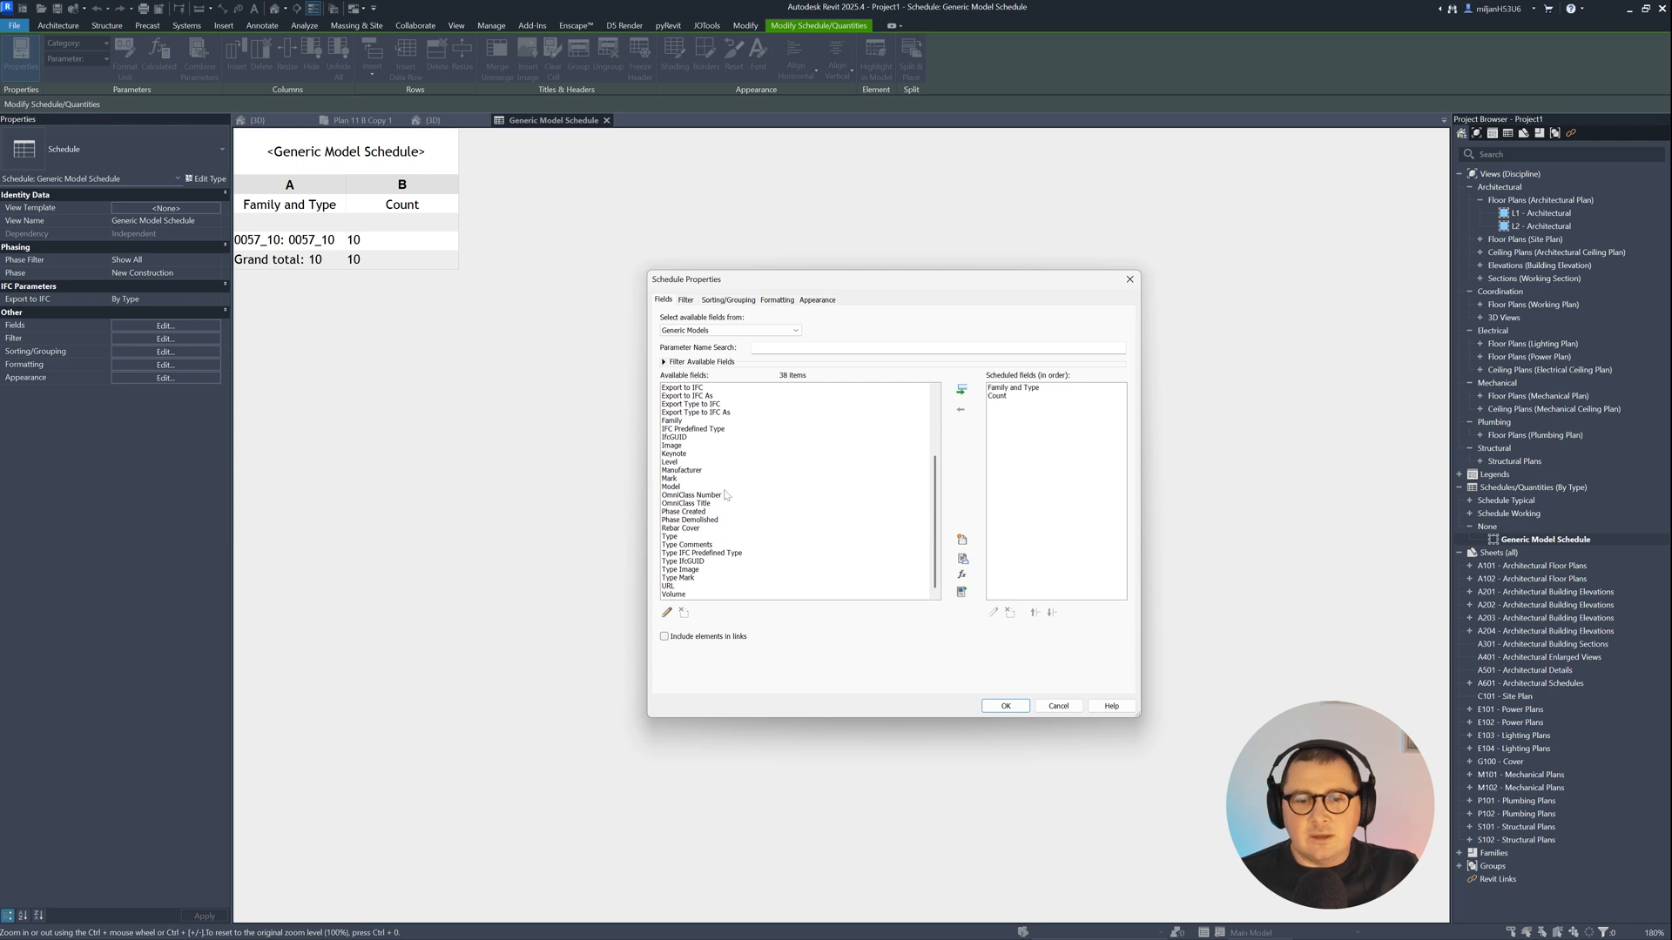
{"action": "key", "text": "Home"}
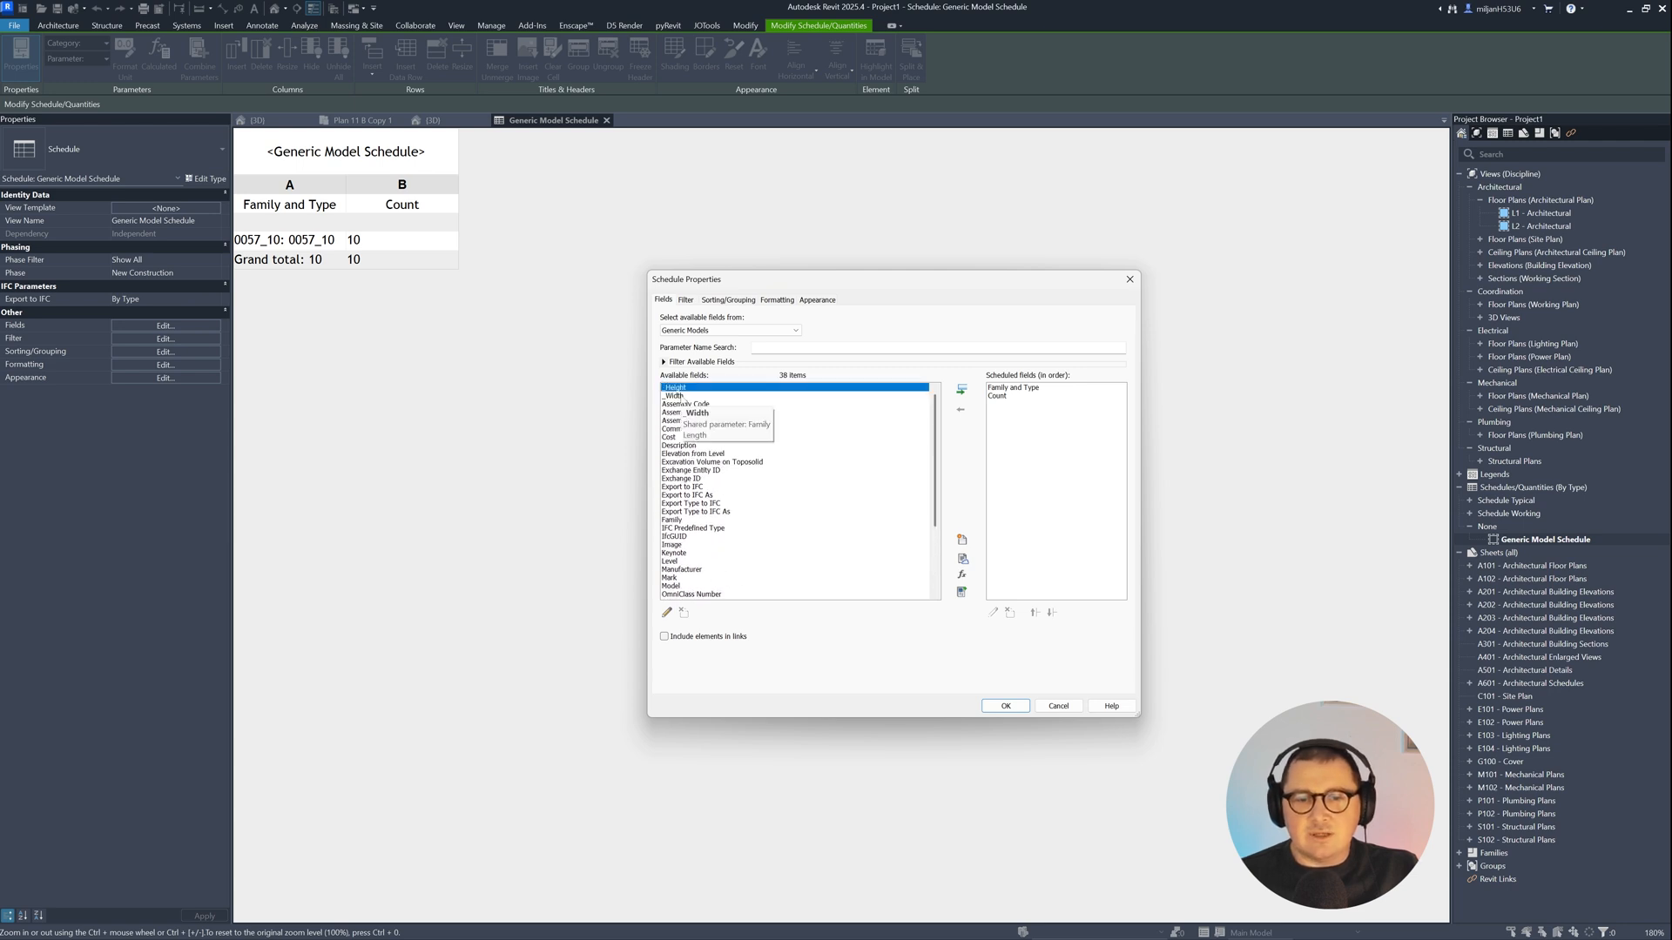
{"action": "left_click", "coordinate": [961, 389]}
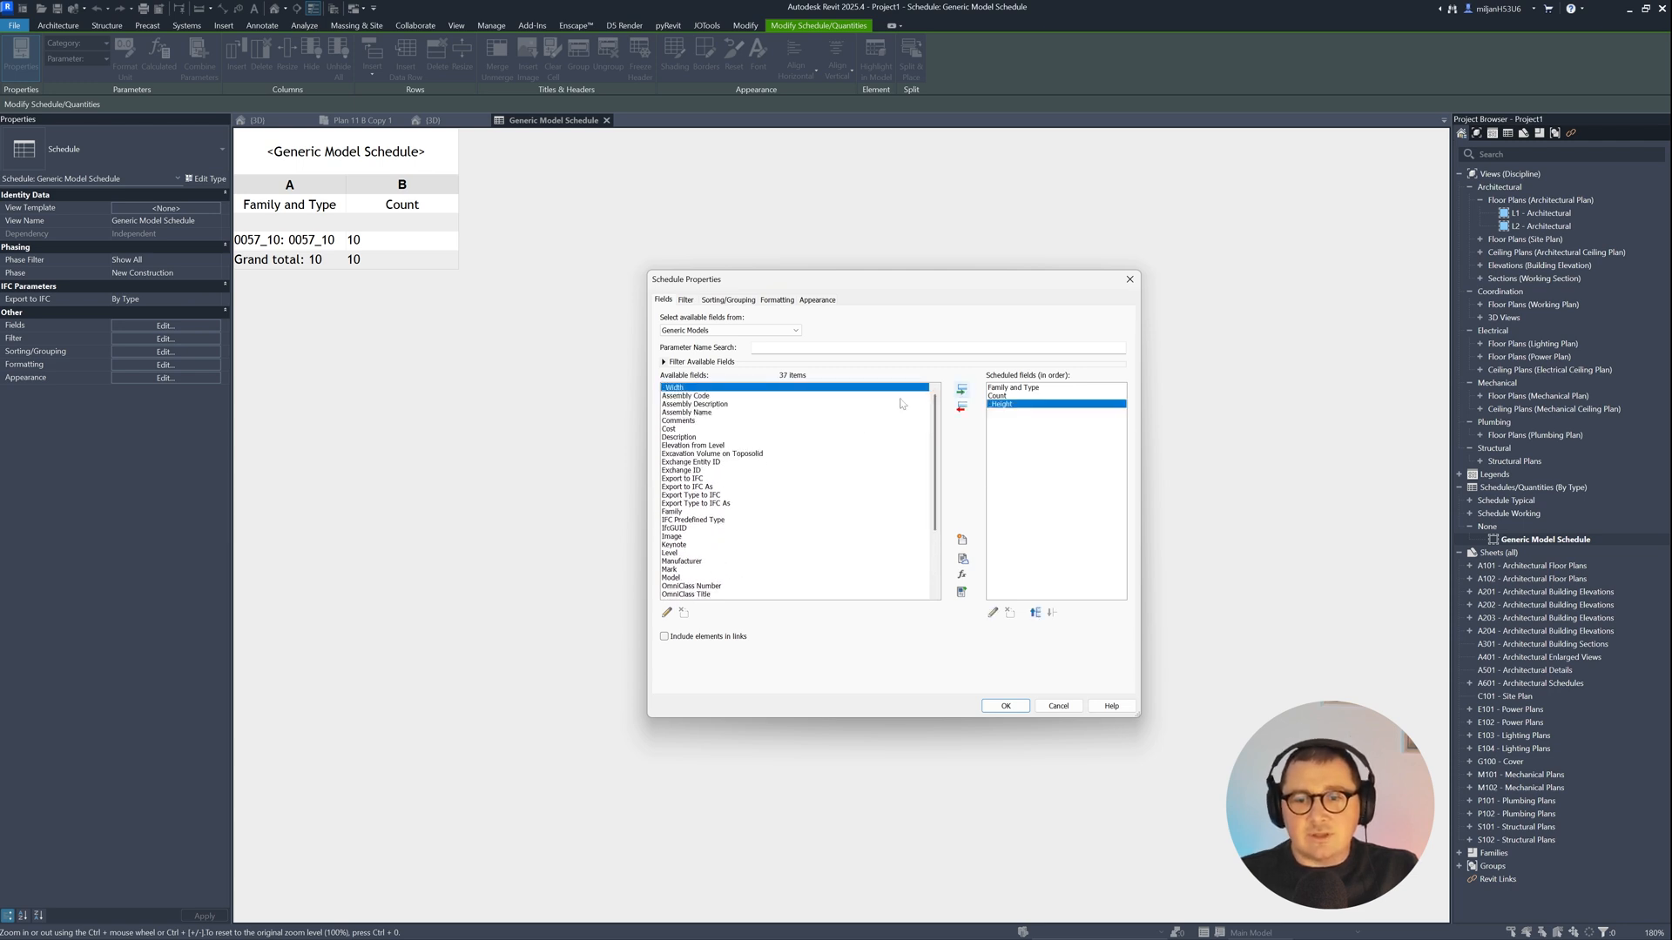
{"action": "left_click", "coordinate": [962, 389]}
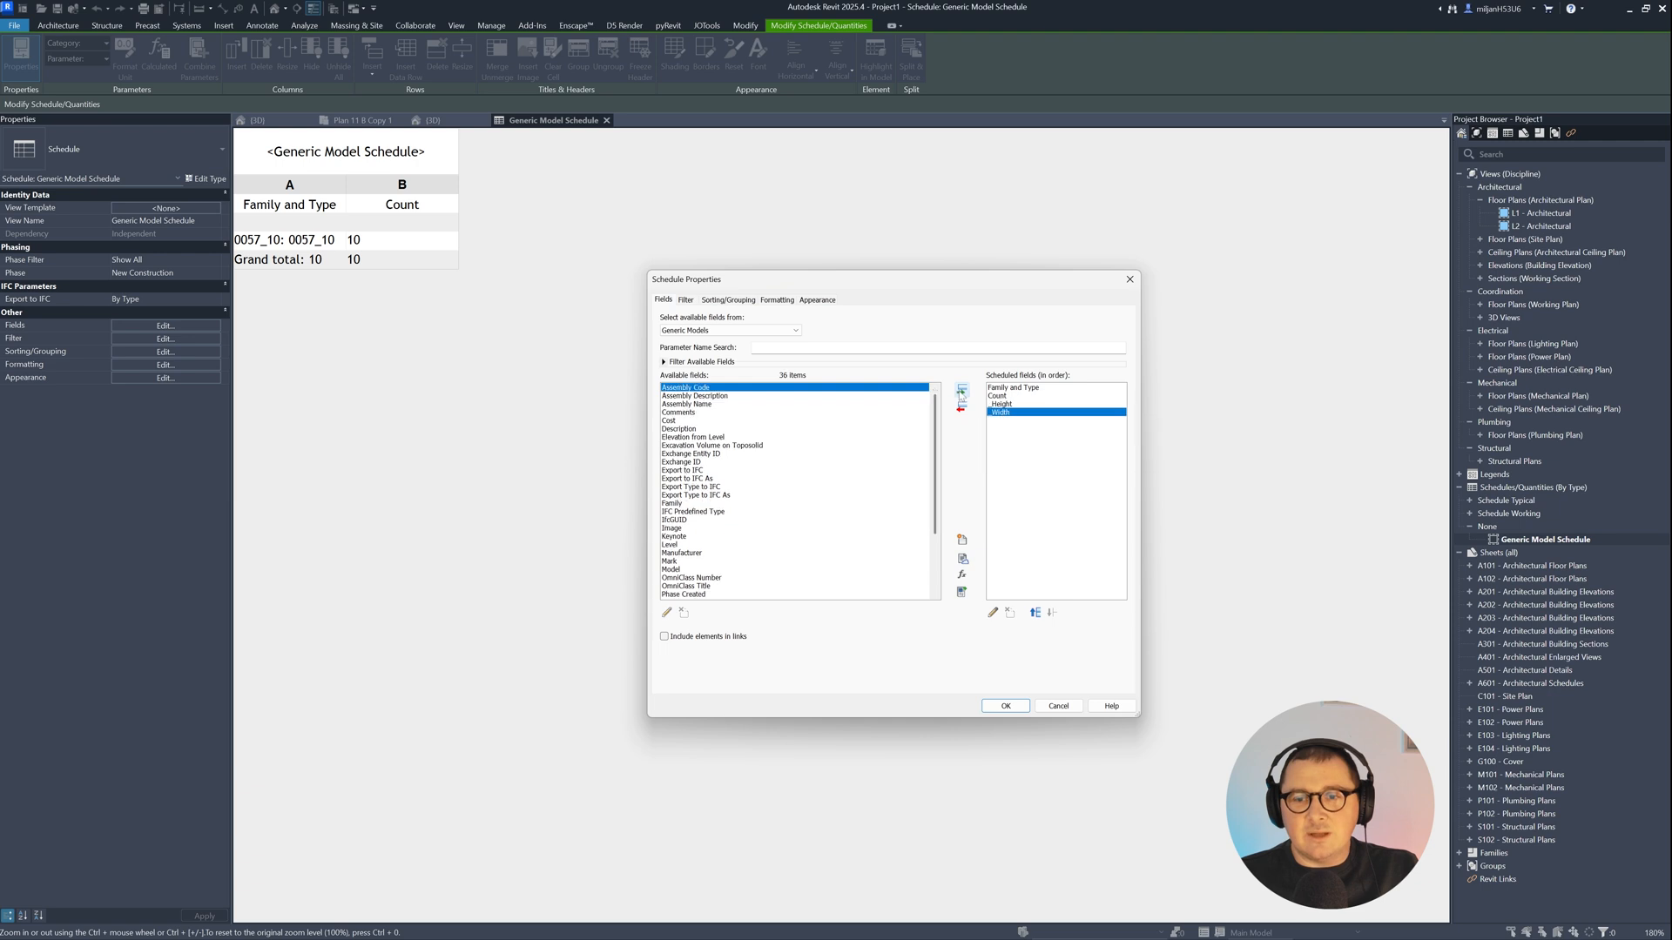
Step: Turn off grand totals and itemize every instance in the generic model schedule
{"action": "left_click", "coordinate": [739, 302]}
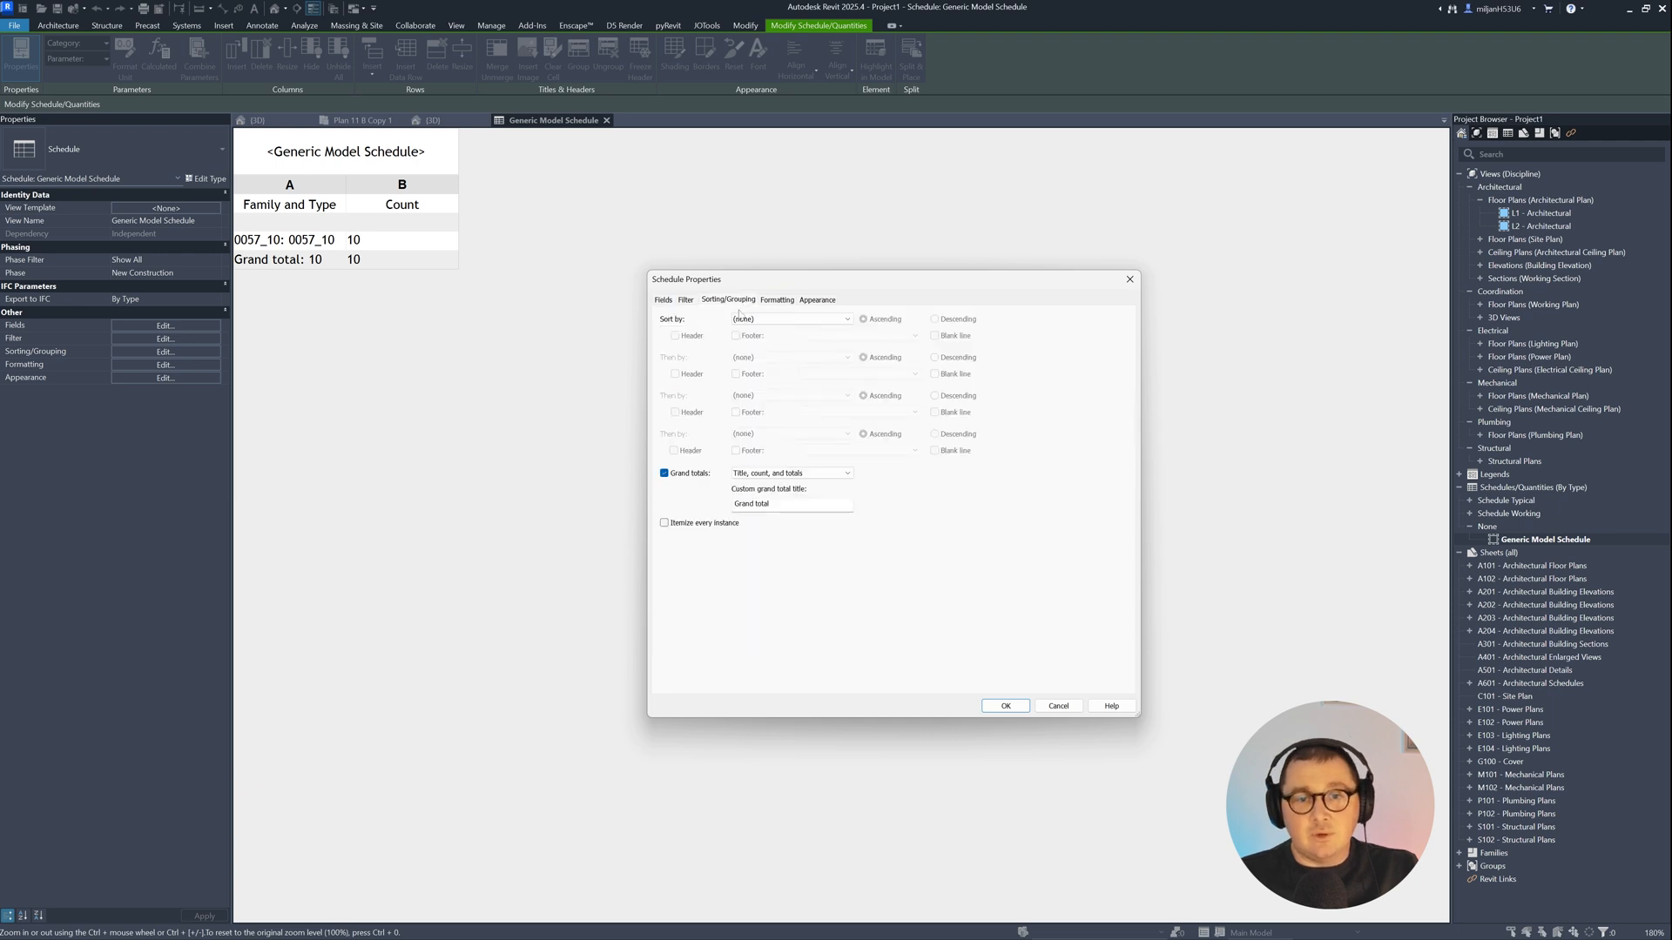
{"action": "left_click", "coordinate": [689, 475]}
{"action": "left_click", "coordinate": [677, 524]}
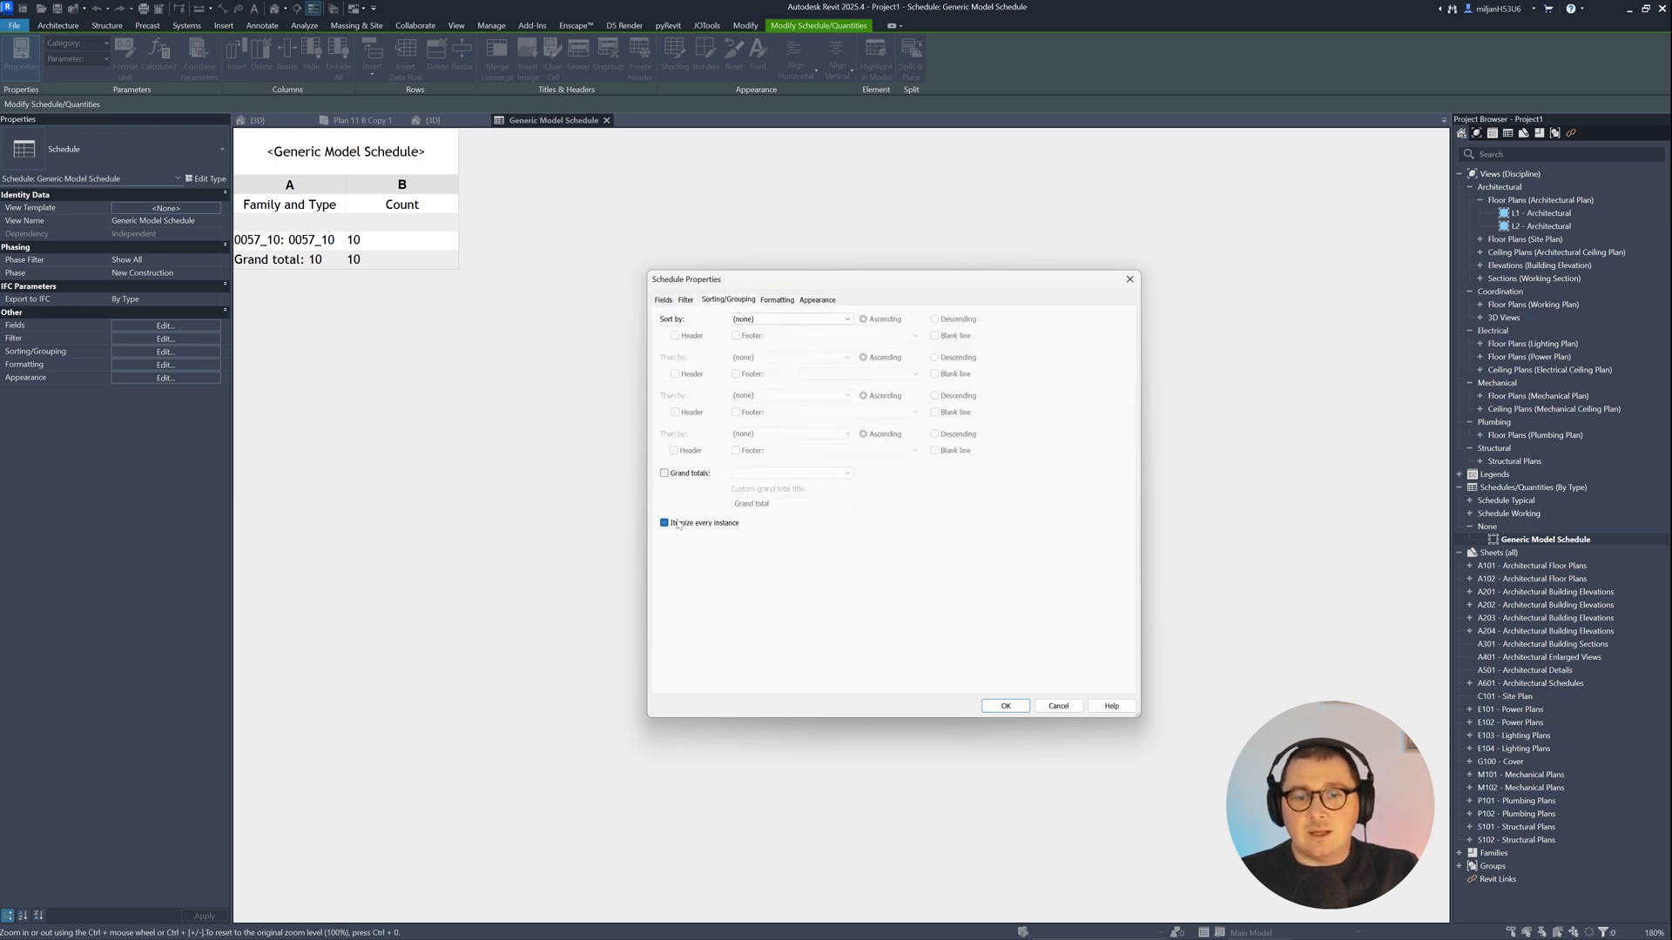
{"action": "left_click", "coordinate": [1005, 705]}
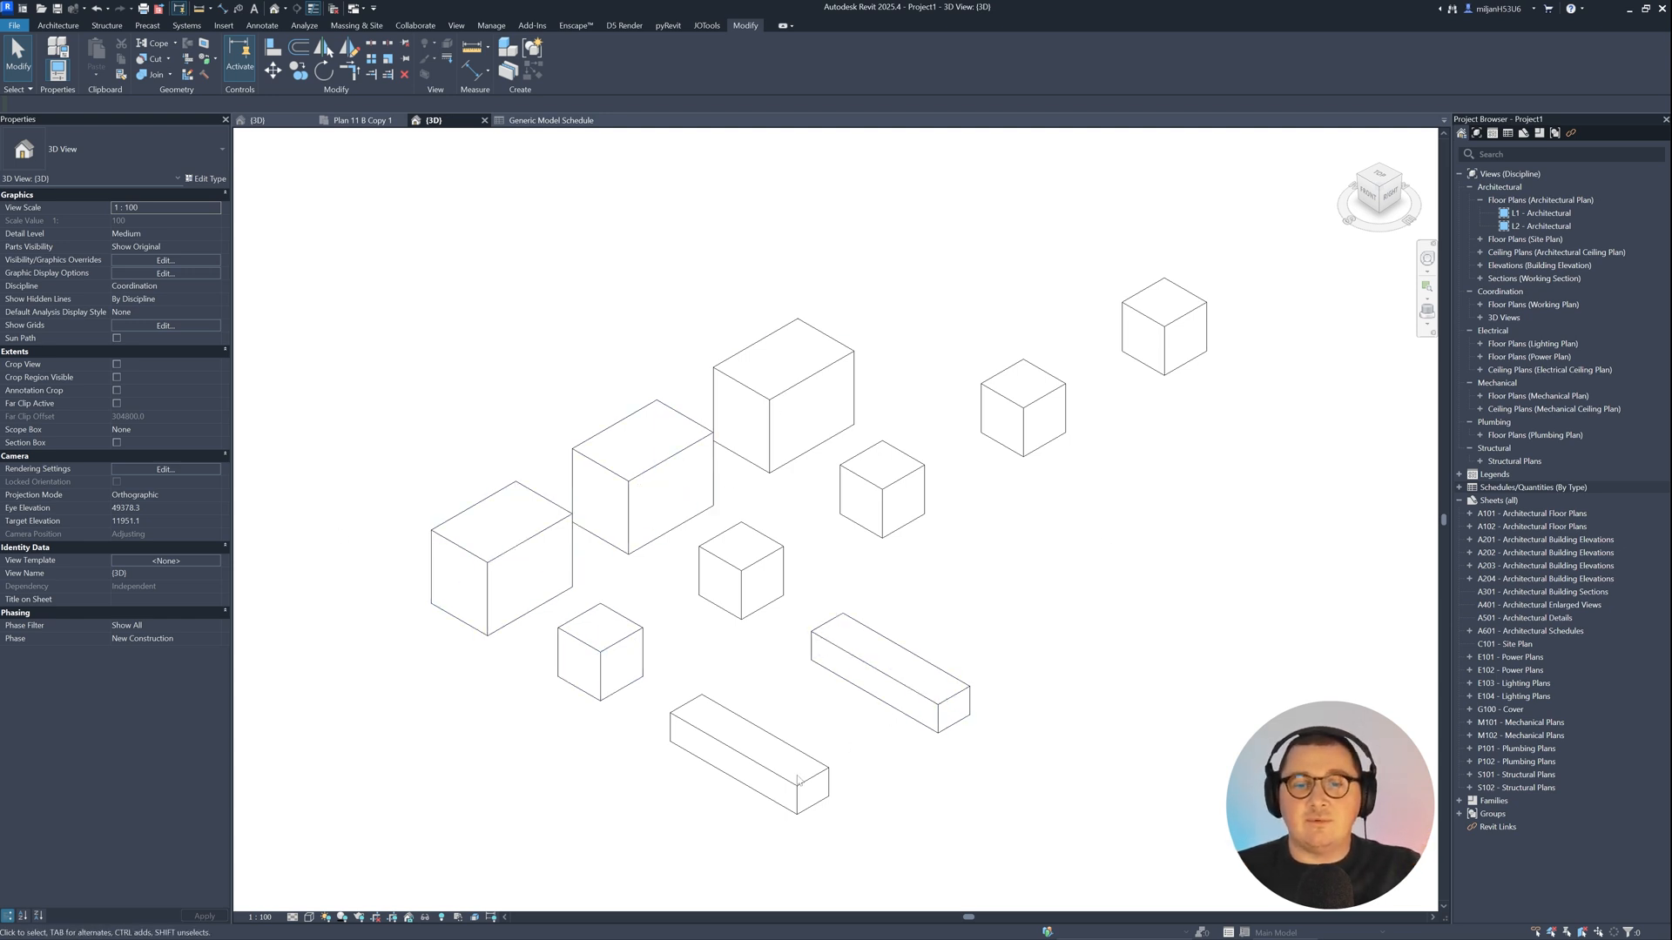
Step: Open the large box's 0057_10 family for editing and check the Height parameter's properties
{"action": "left_click", "coordinate": [489, 567]}
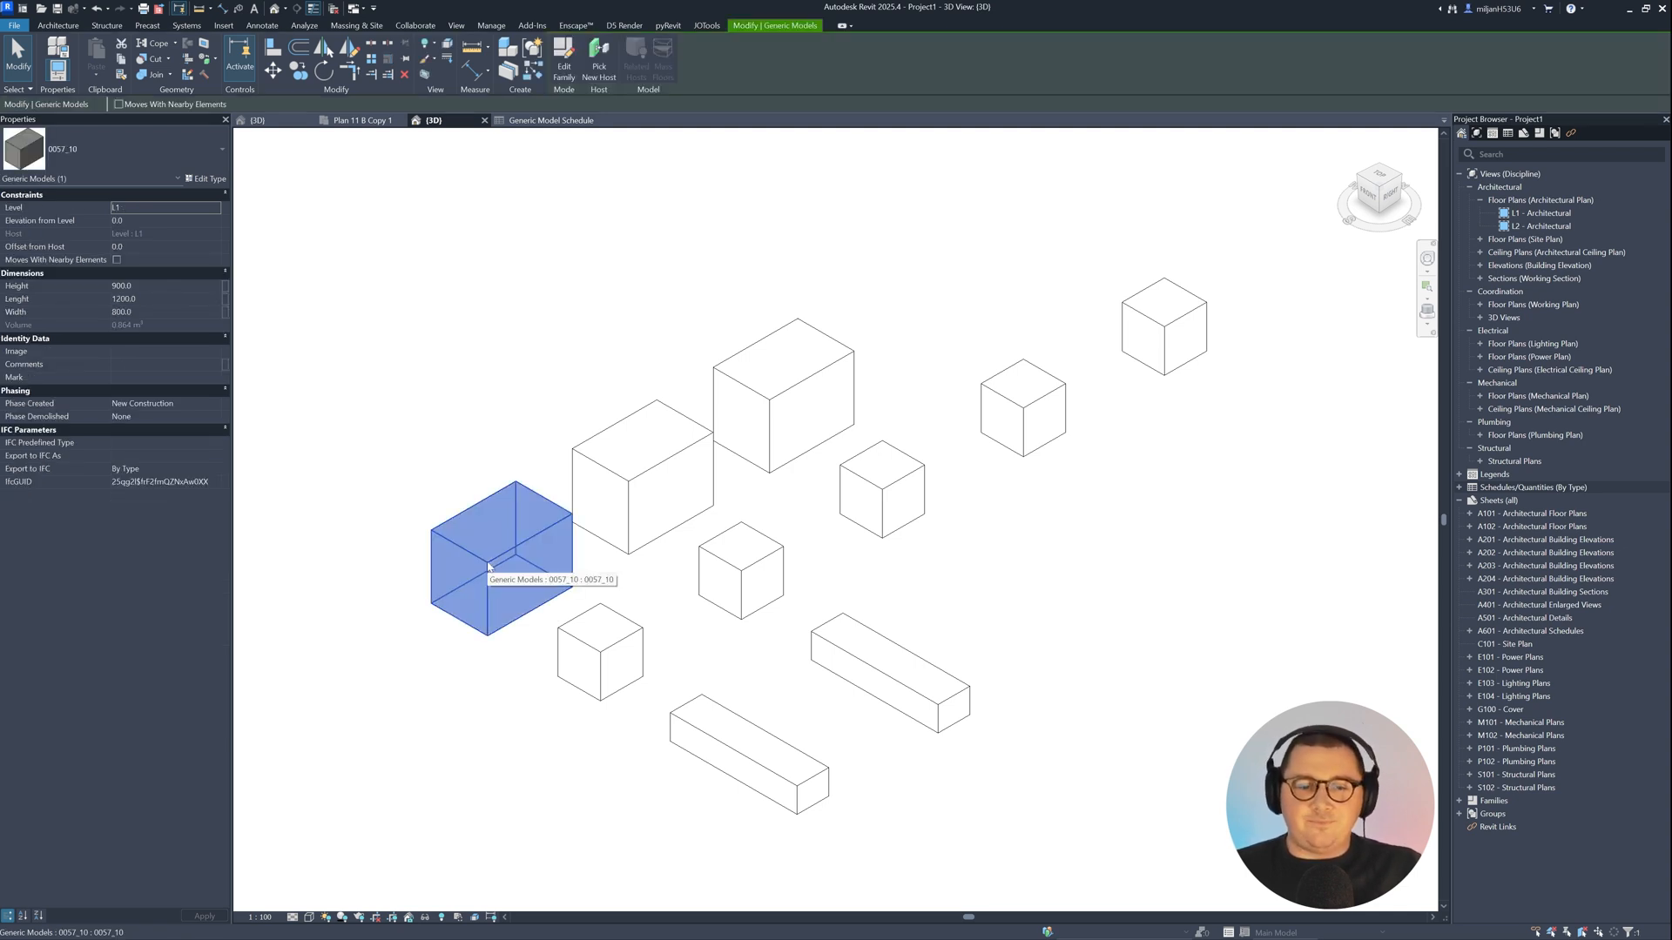
{"action": "left_click", "coordinate": [564, 62]}
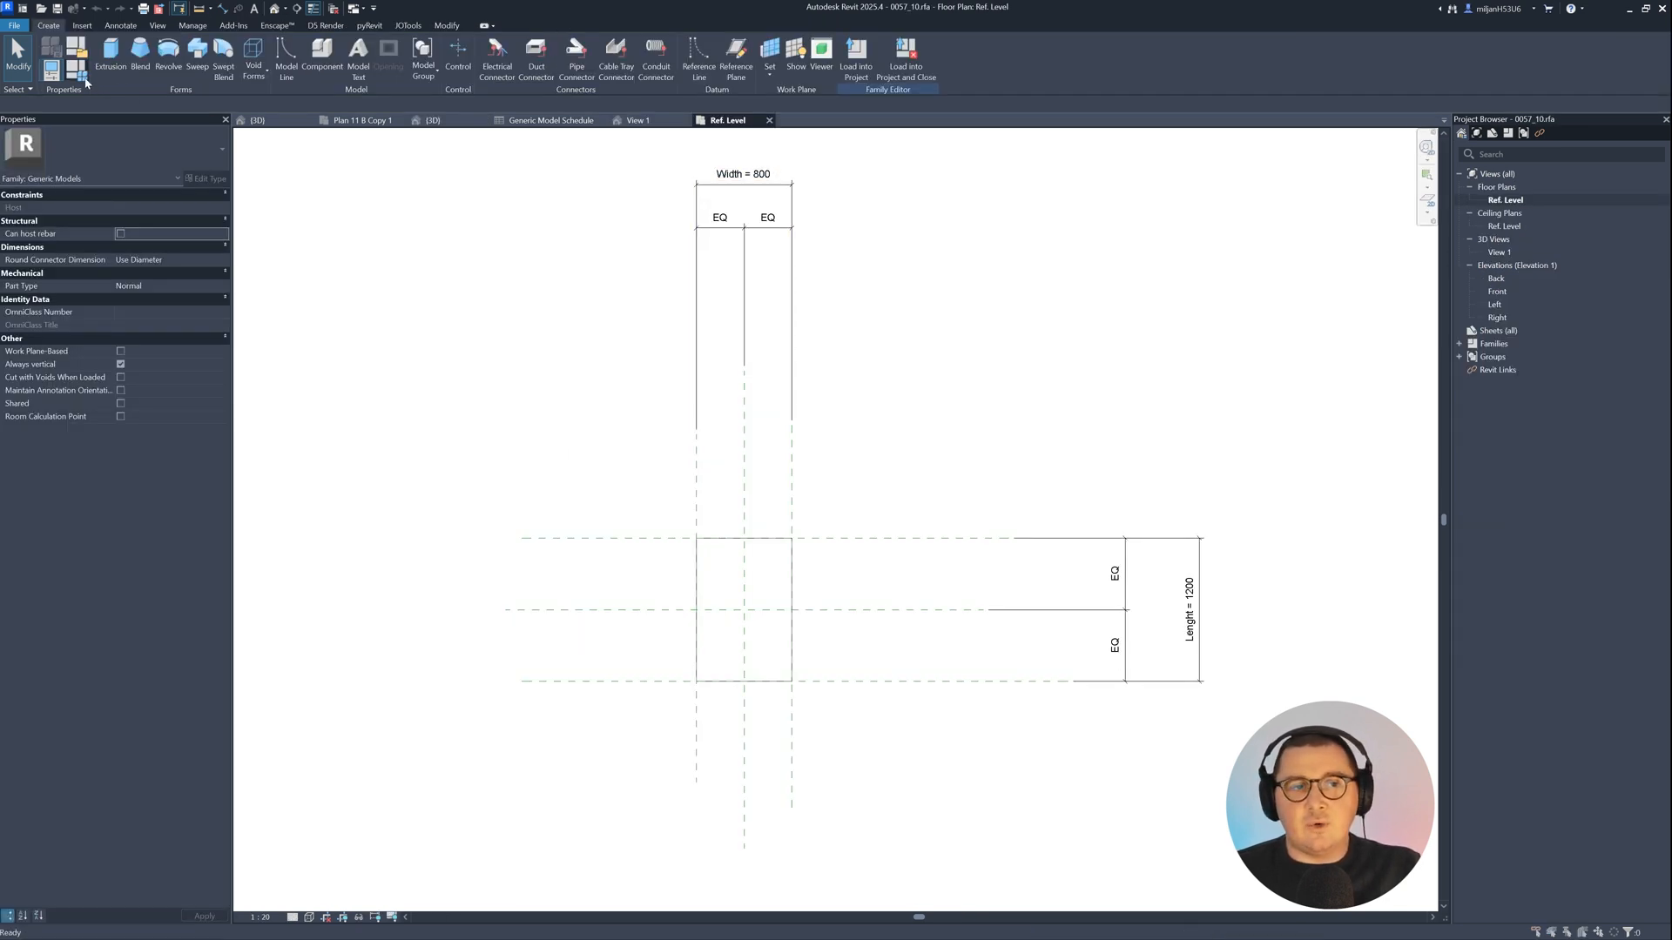
{"action": "left_click", "coordinate": [87, 83]}
{"action": "left_click", "coordinate": [272, 298]}
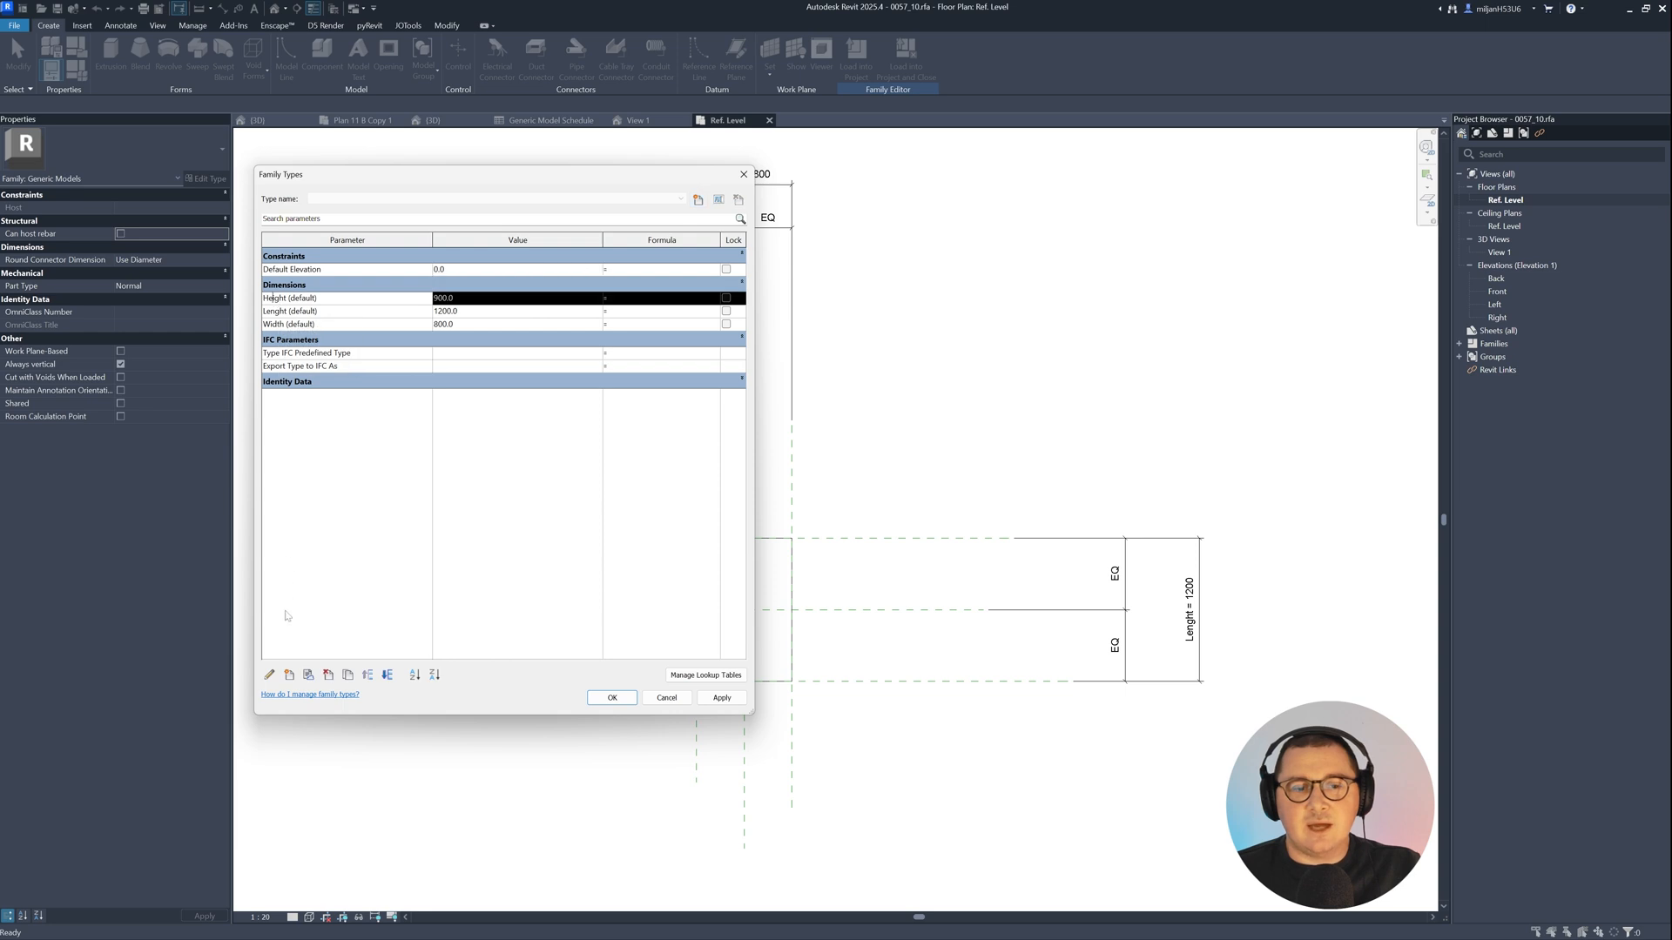
{"action": "left_click", "coordinate": [270, 675]}
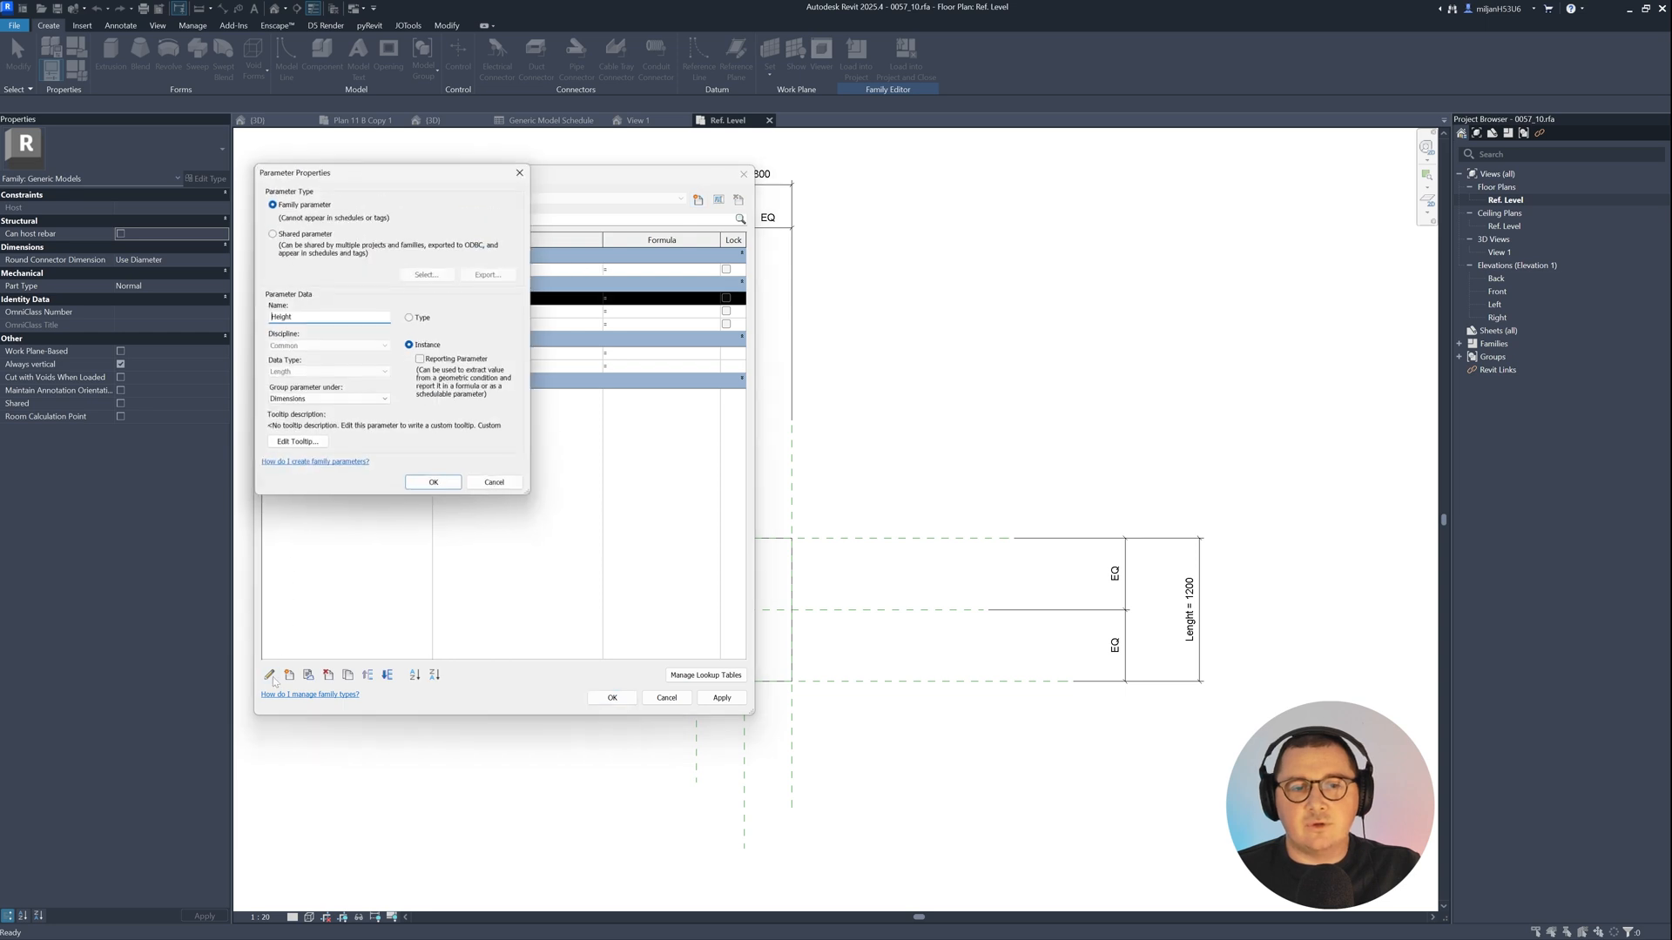
{"action": "left_click", "coordinate": [484, 491]}
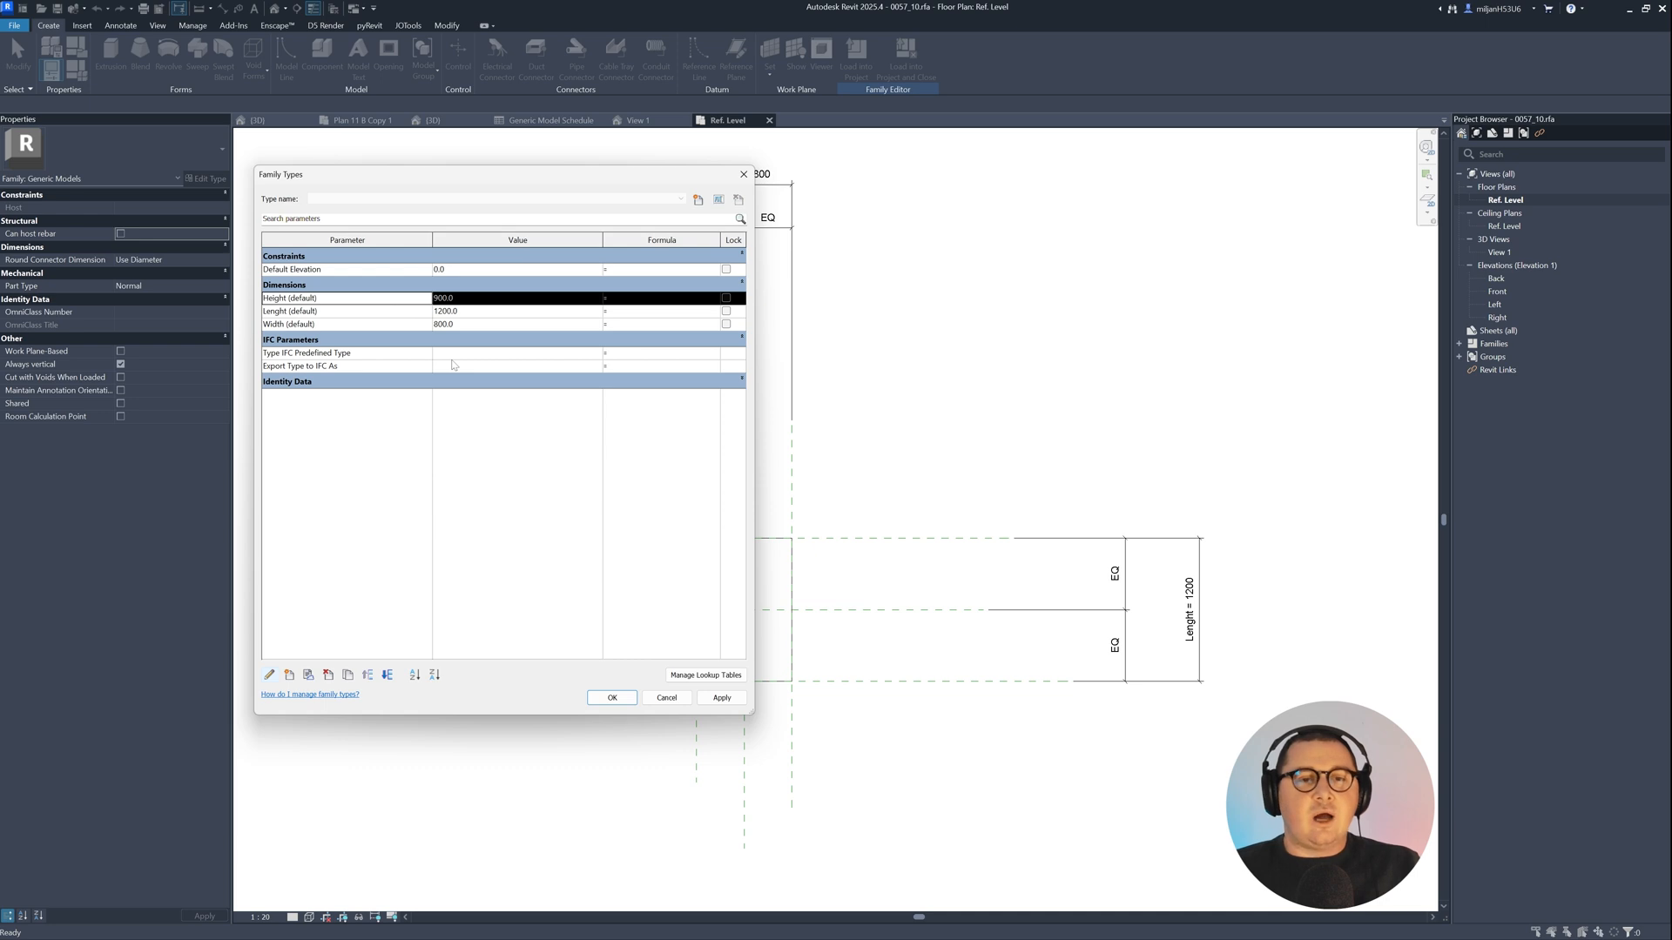
{"action": "left_click", "coordinate": [666, 697]}
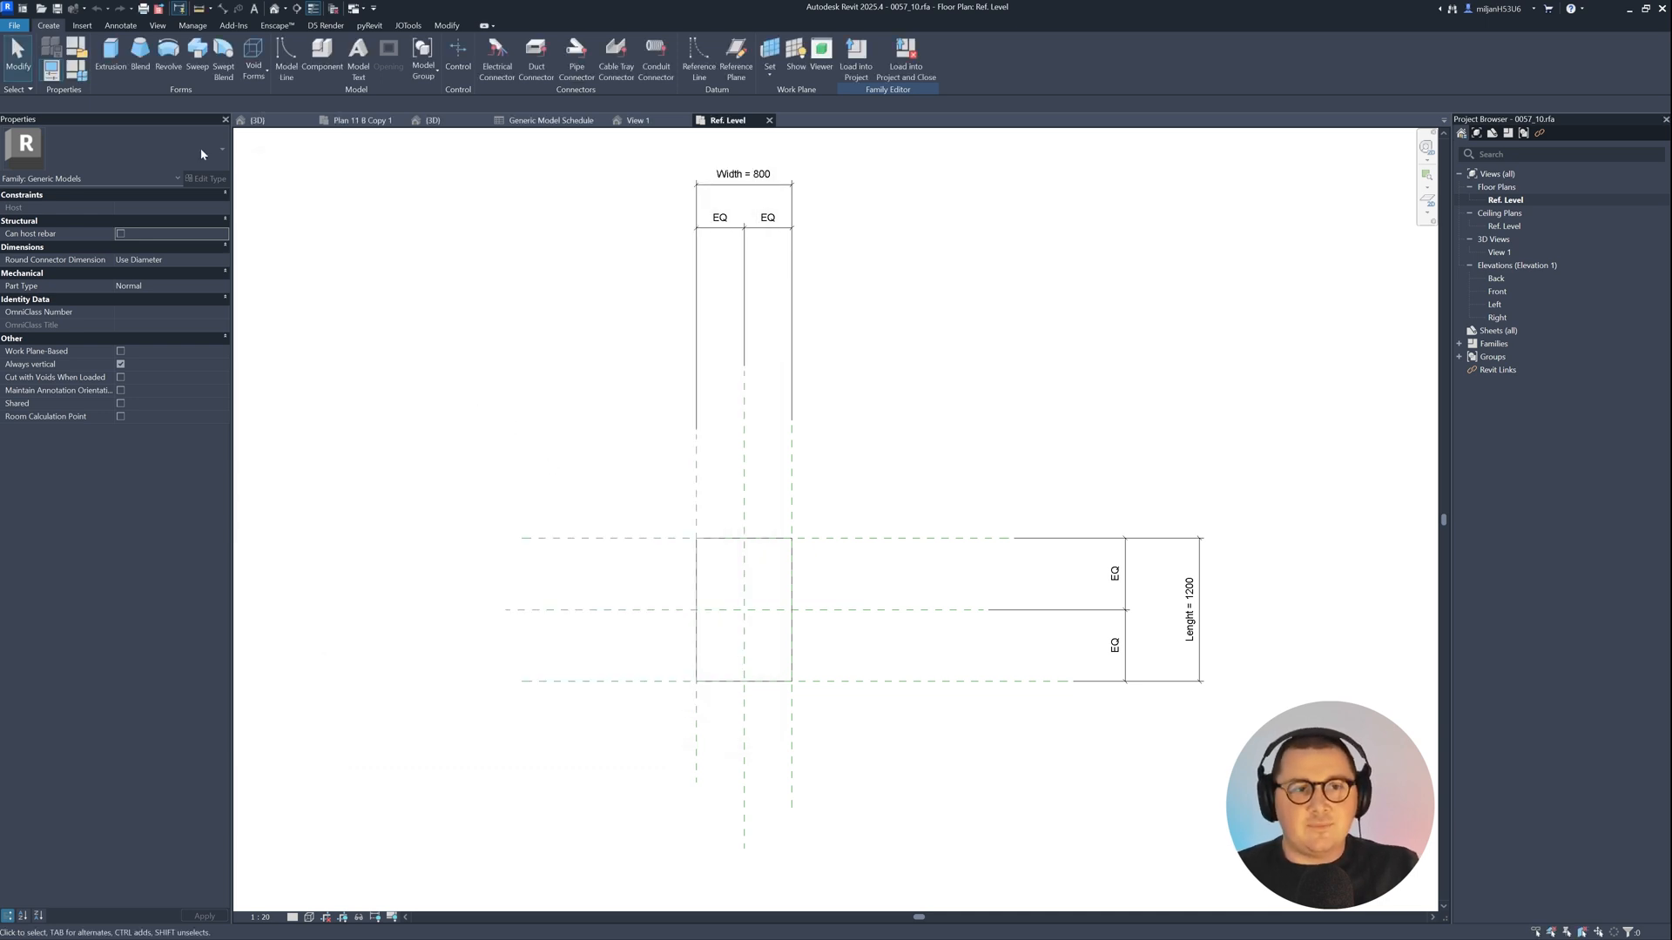
Step: Create a new shared family parameter using AIE_Width from the Length parameter group
{"action": "left_click", "coordinate": [81, 84]}
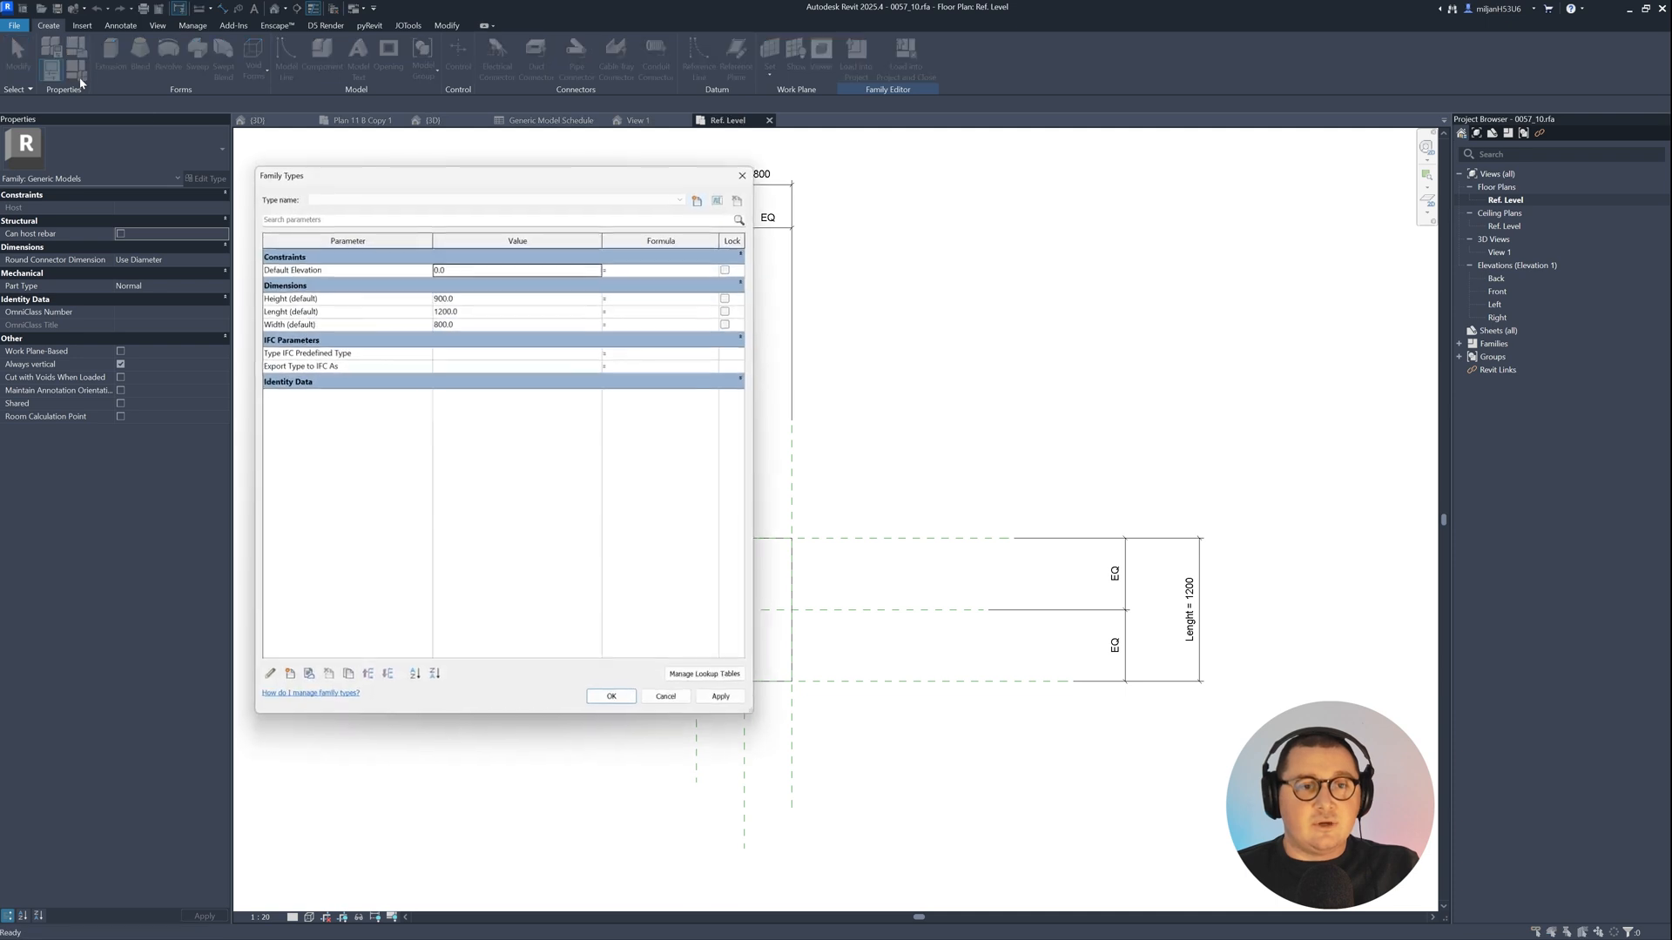
{"action": "left_click", "coordinate": [287, 659]}
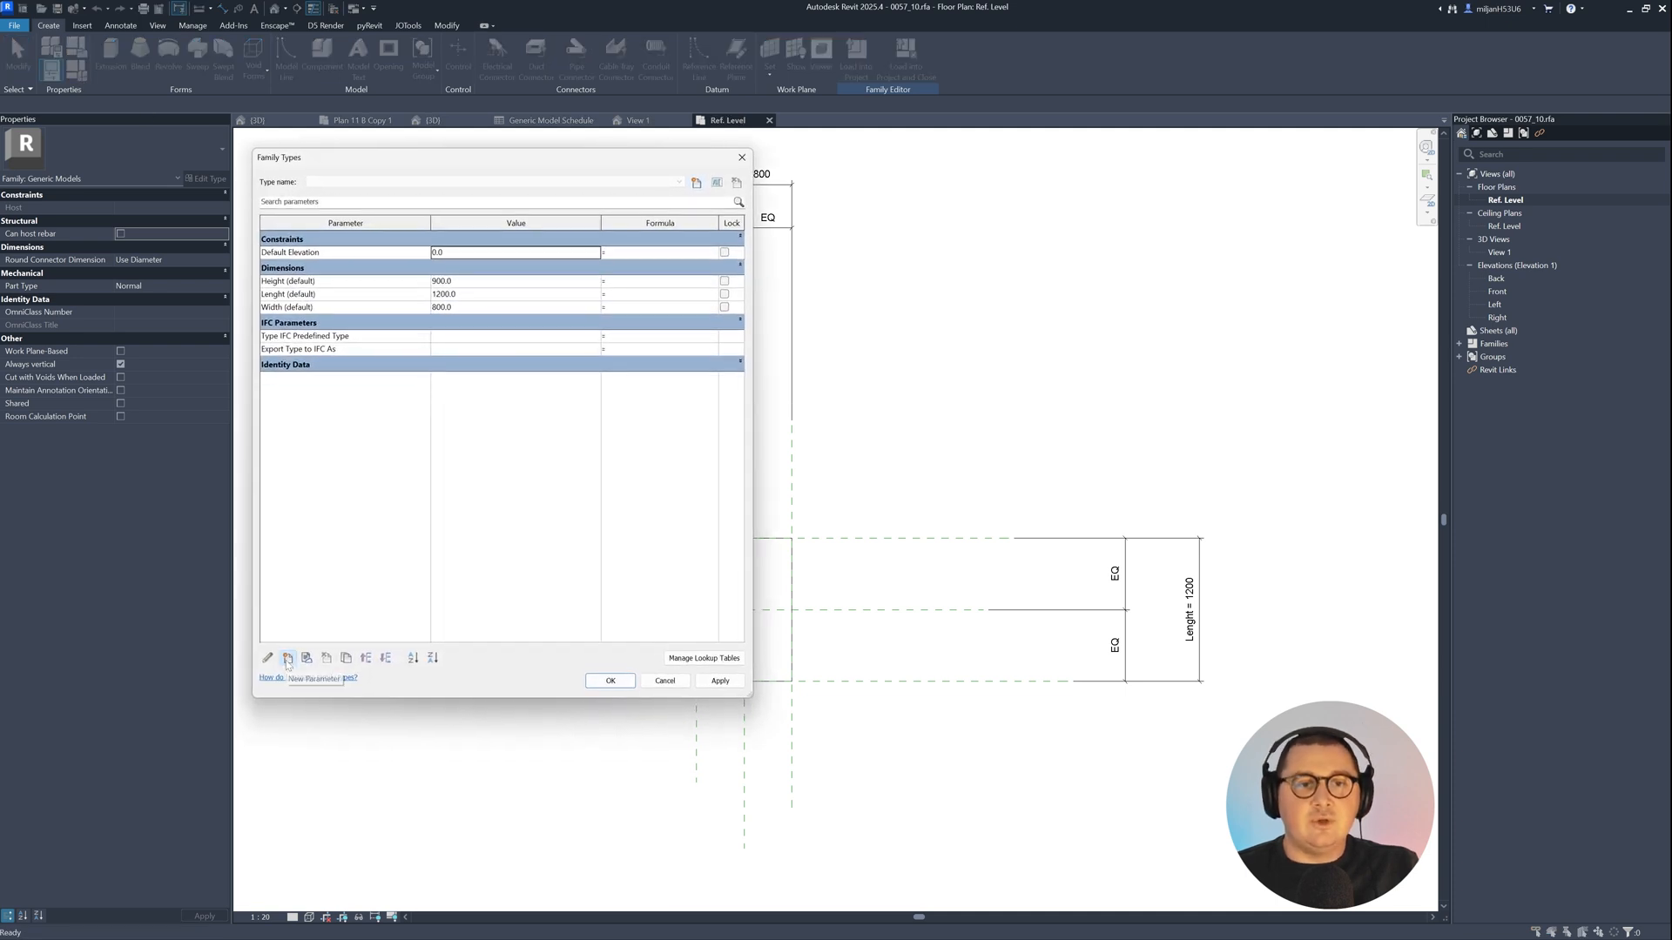
{"action": "left_click", "coordinate": [270, 232]}
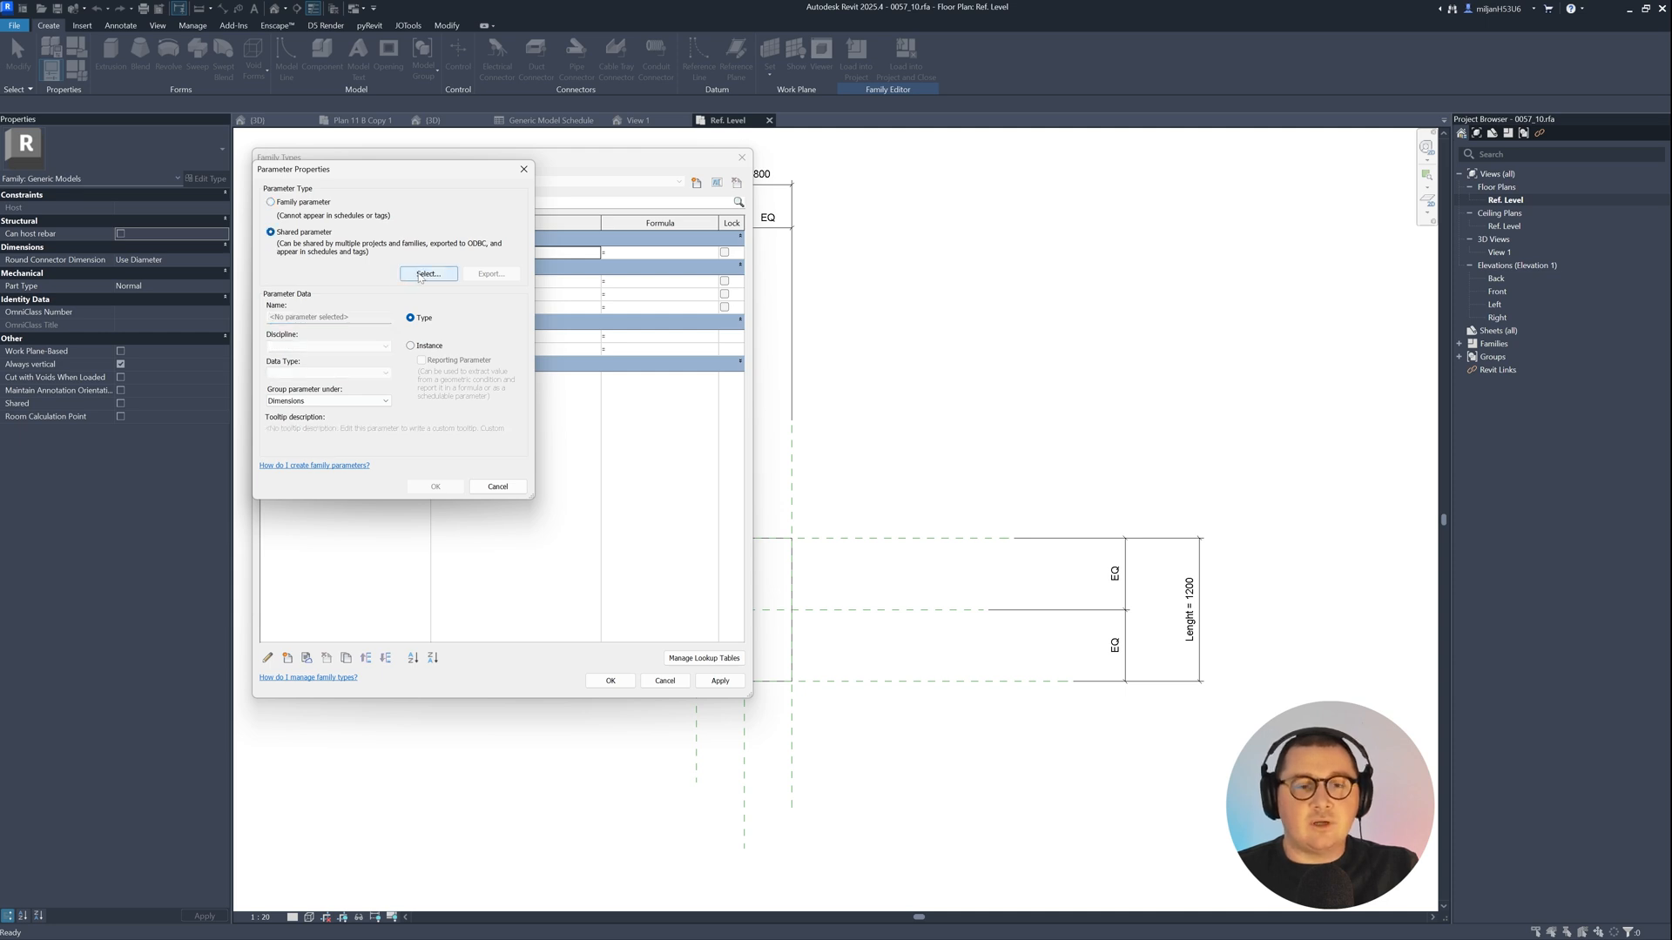
{"action": "left_click", "coordinate": [419, 276]}
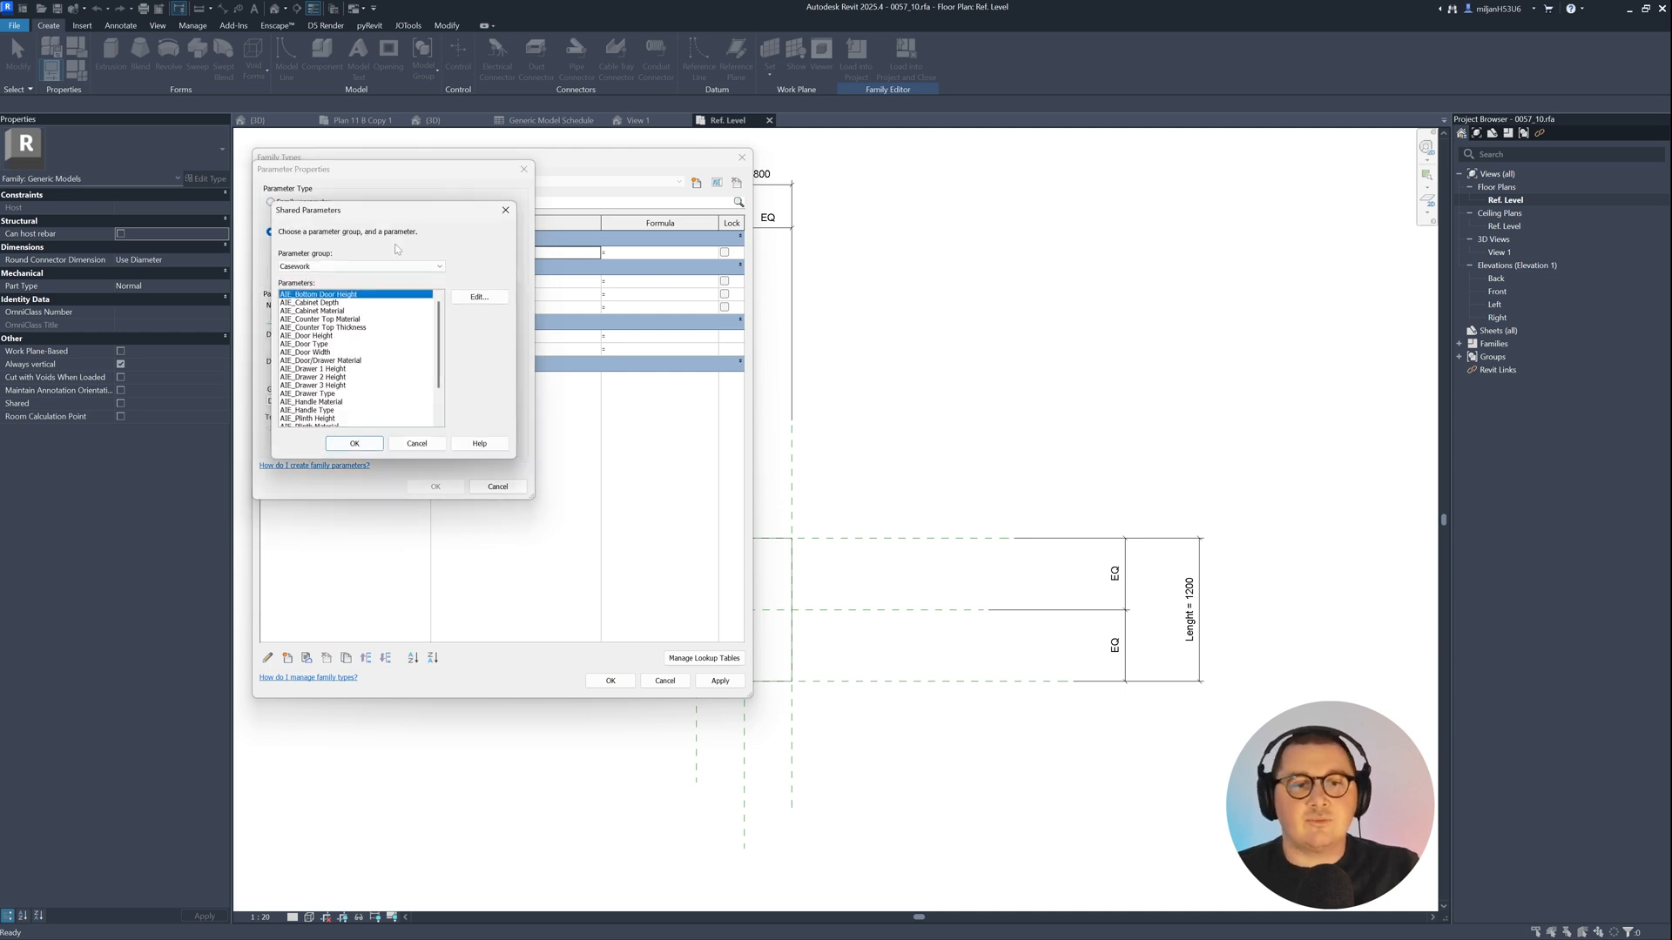
{"action": "left_click_drag", "start_coordinate": [370, 211], "coordinate": [642, 169]}
{"action": "left_click", "coordinate": [641, 224]}
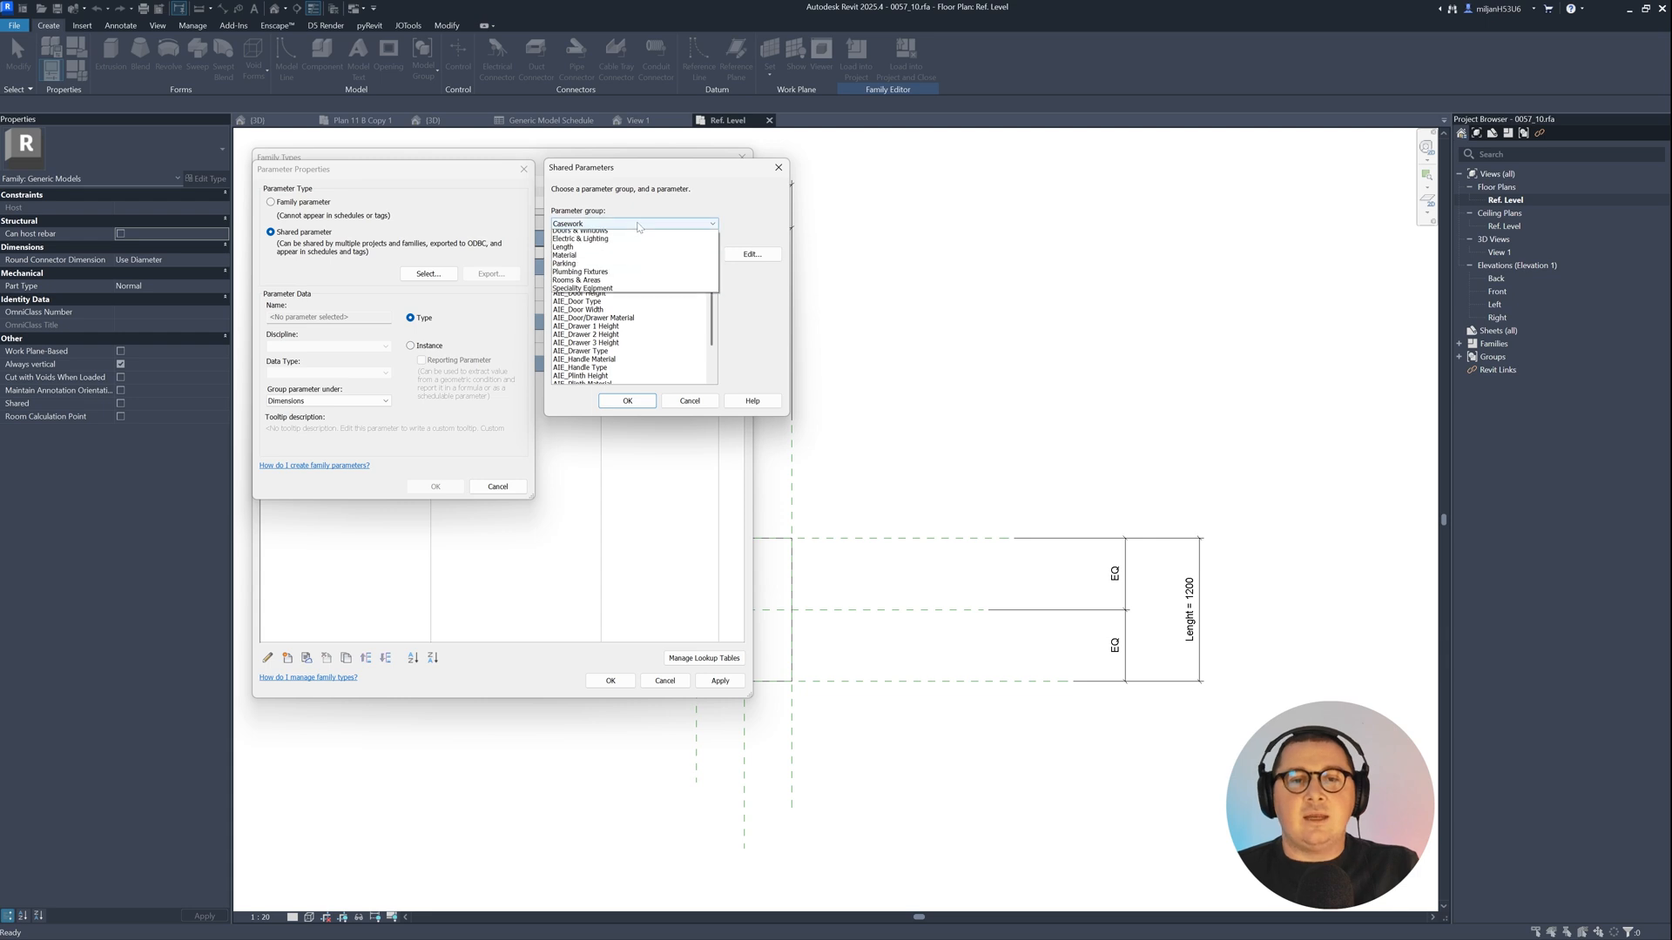
{"action": "left_click", "coordinate": [580, 244]}
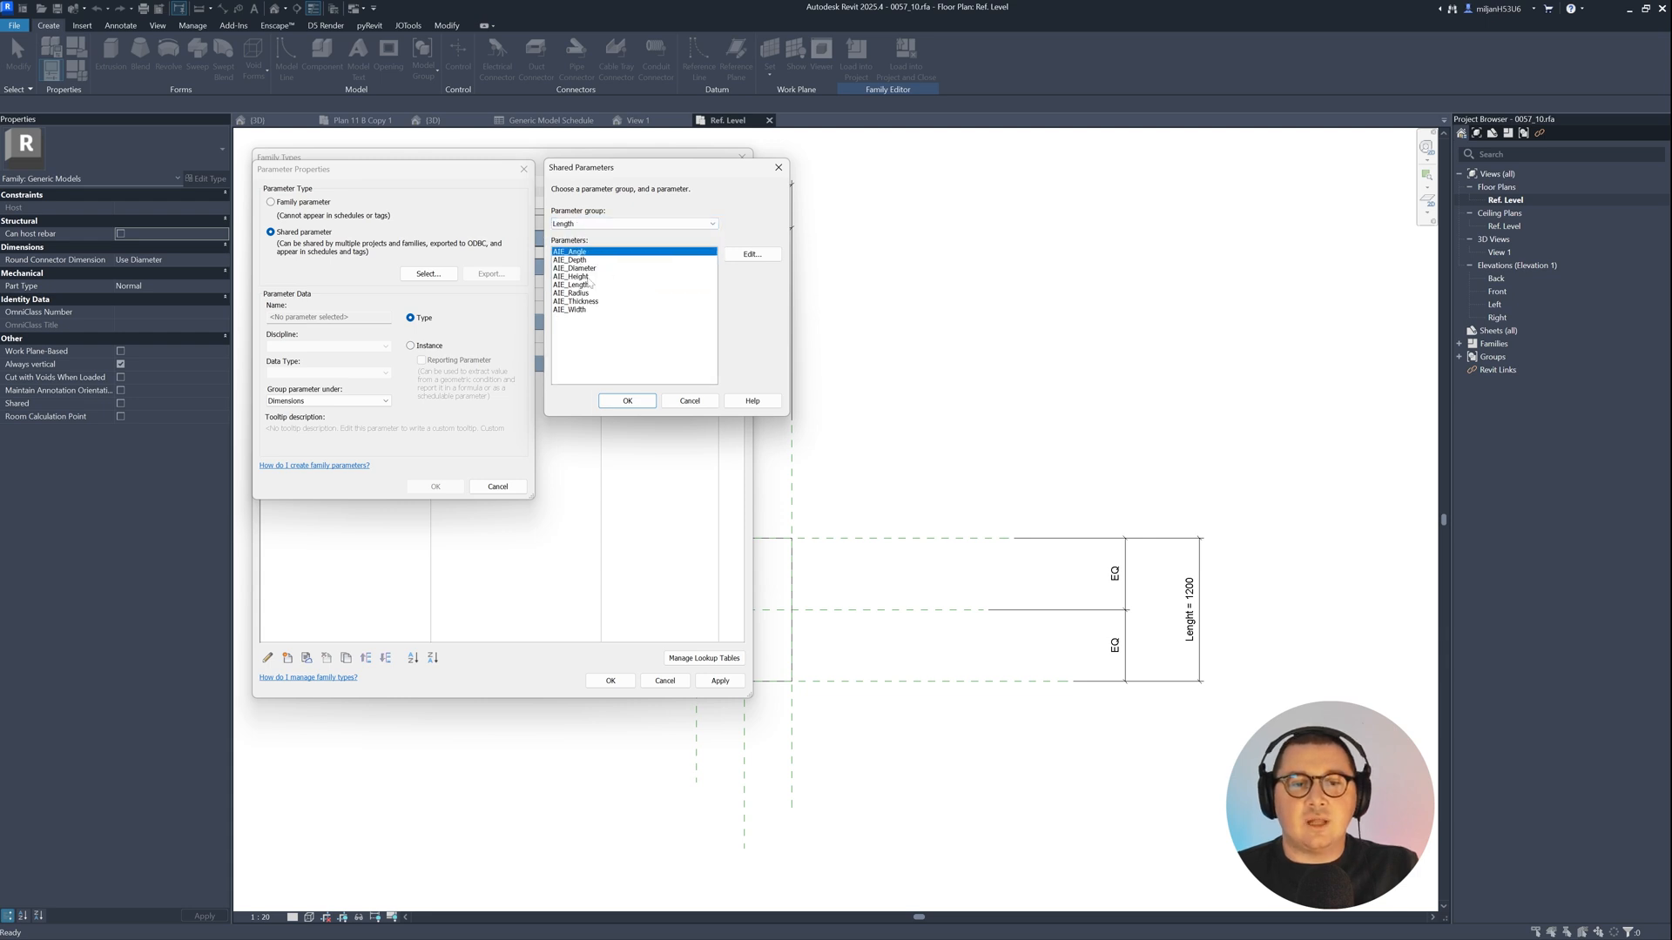
{"action": "left_click", "coordinate": [583, 311]}
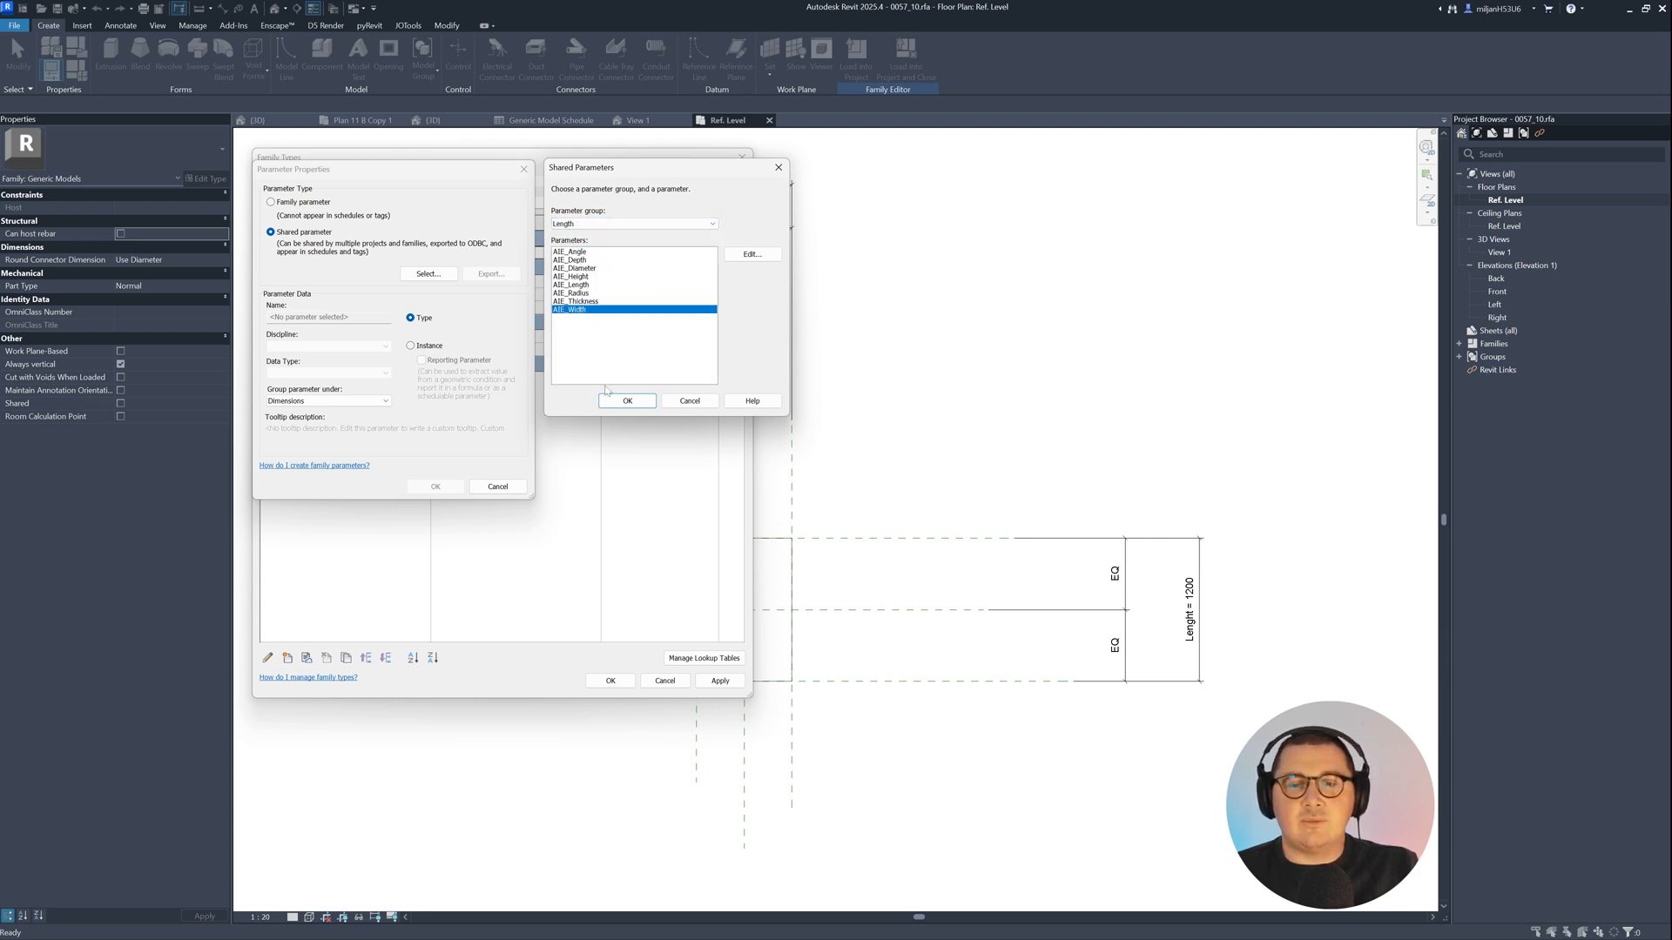
{"action": "left_click", "coordinate": [619, 401]}
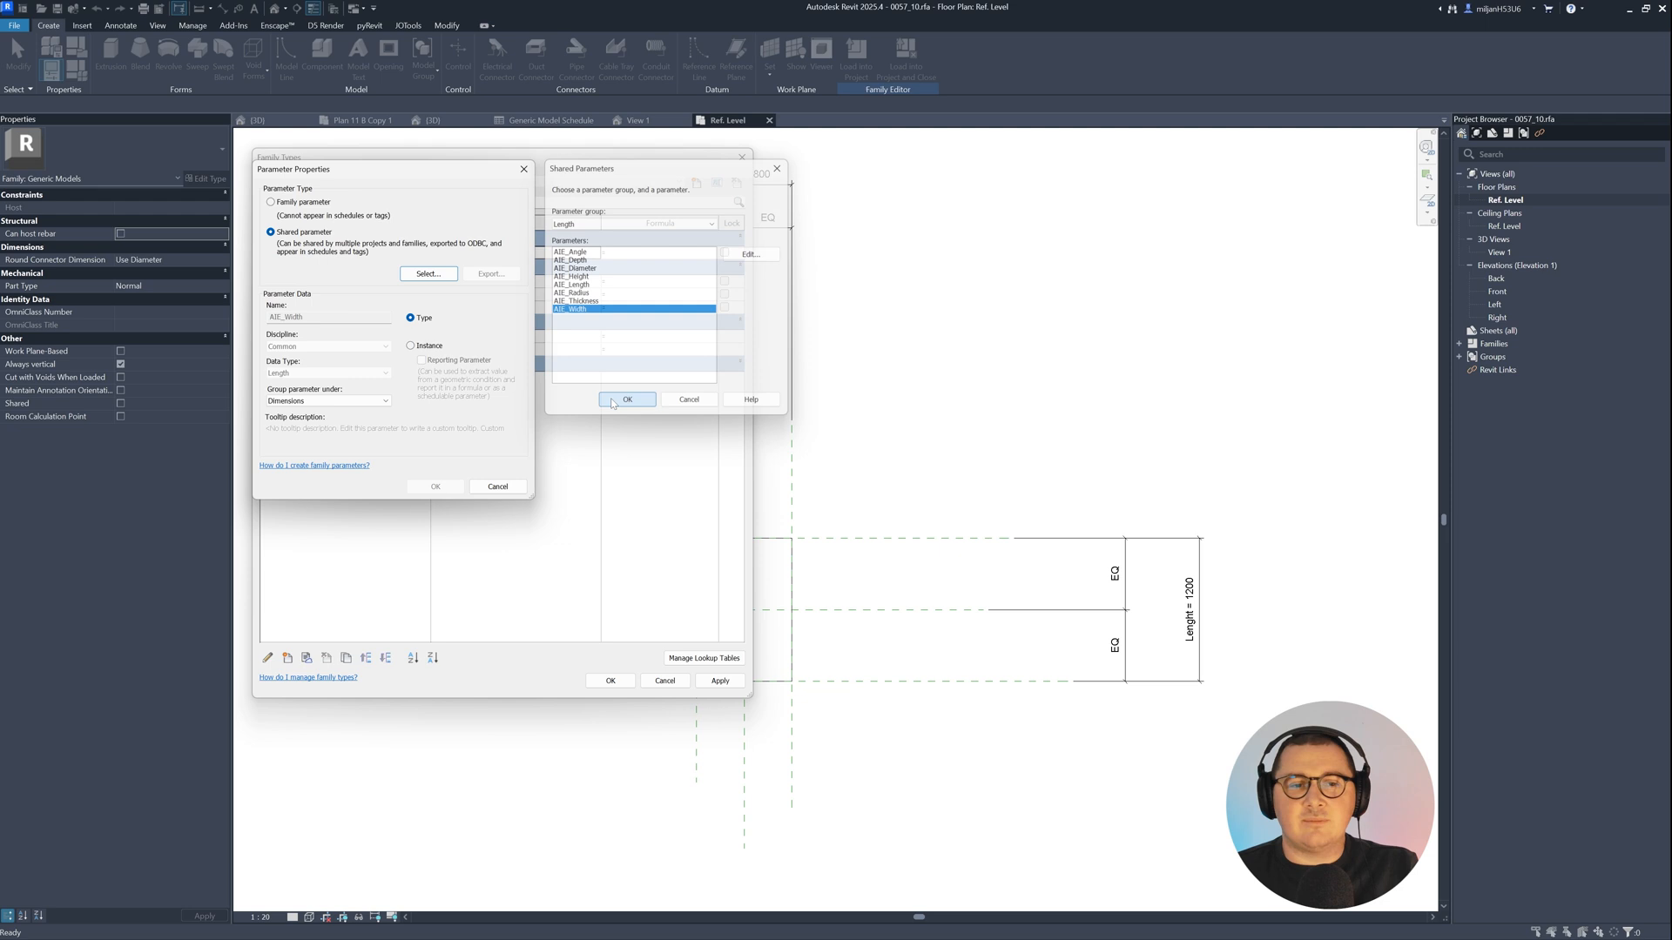
Step: Group the AIE_Width parameter under Other and add it to the family as an instance parameter
{"action": "left_click", "coordinate": [355, 402]}
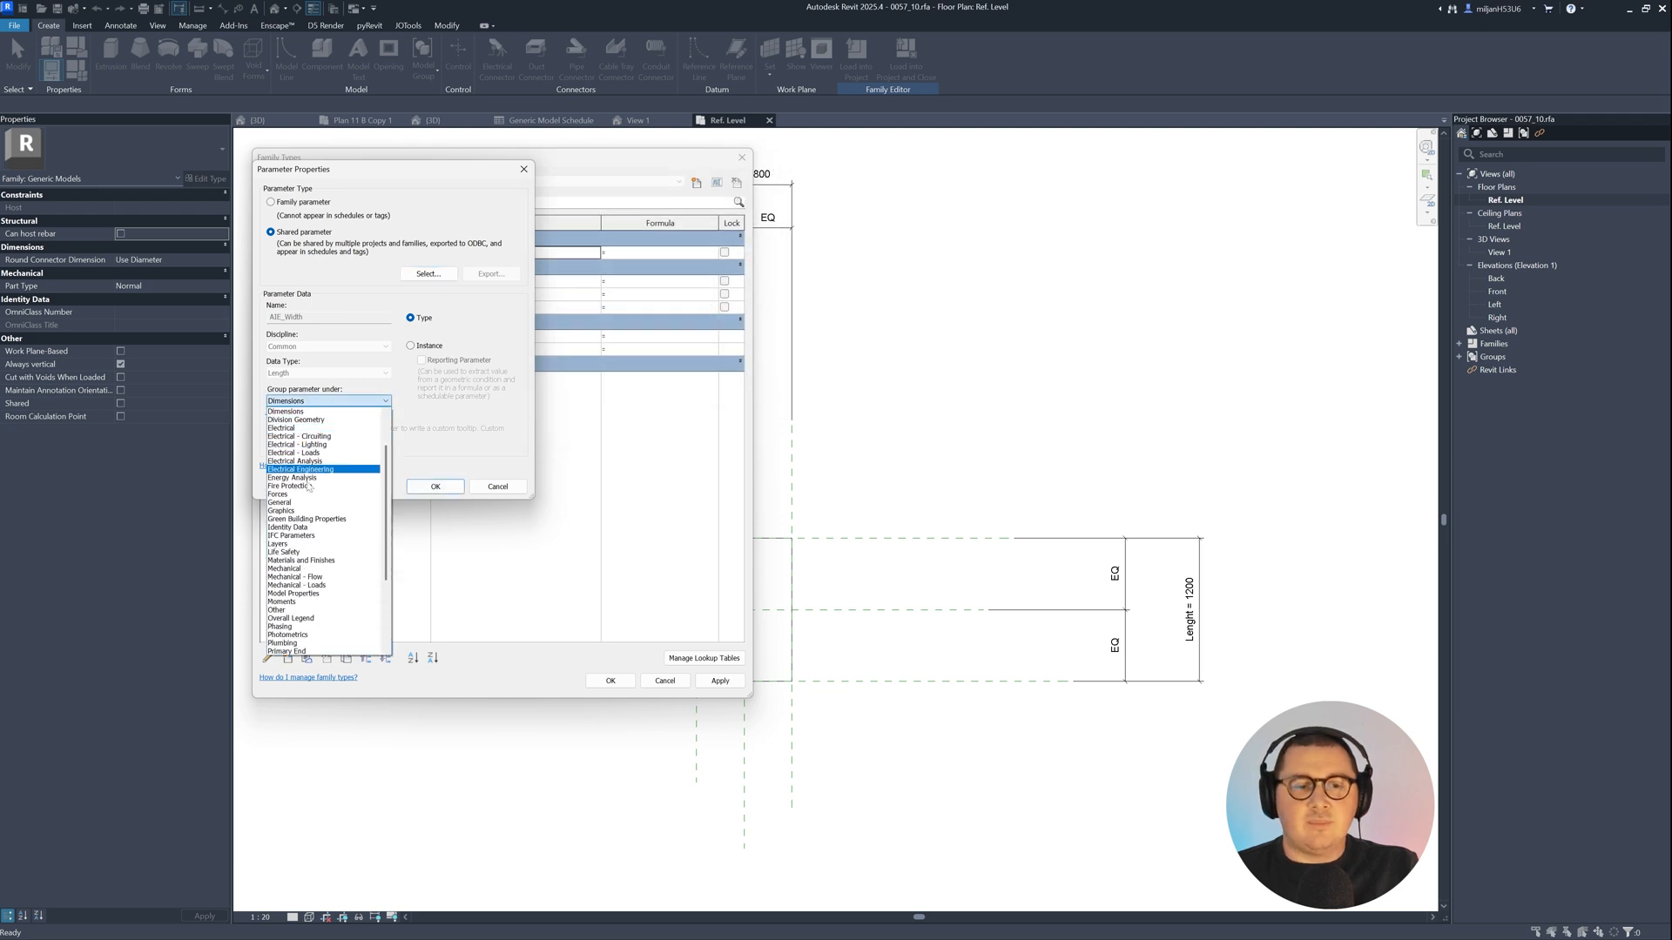
{"action": "scroll", "coordinate": [300, 627], "scroll_direction": "down", "scroll_amount": 6}
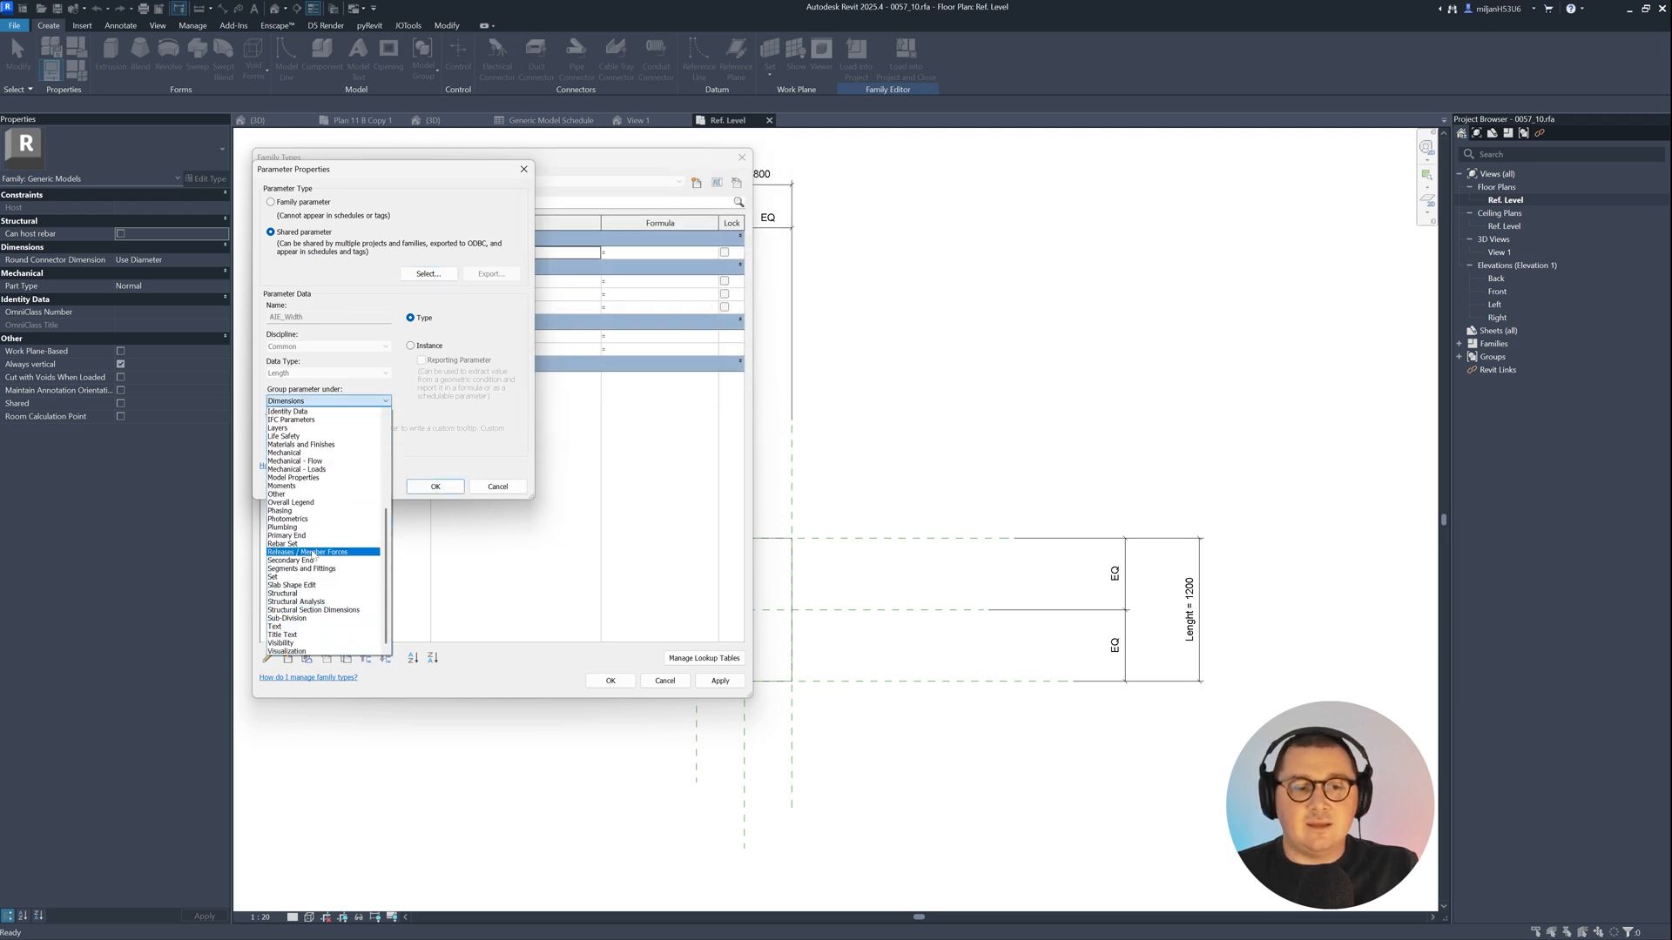
{"action": "left_click", "coordinate": [283, 502]}
{"action": "left_click", "coordinate": [433, 487]}
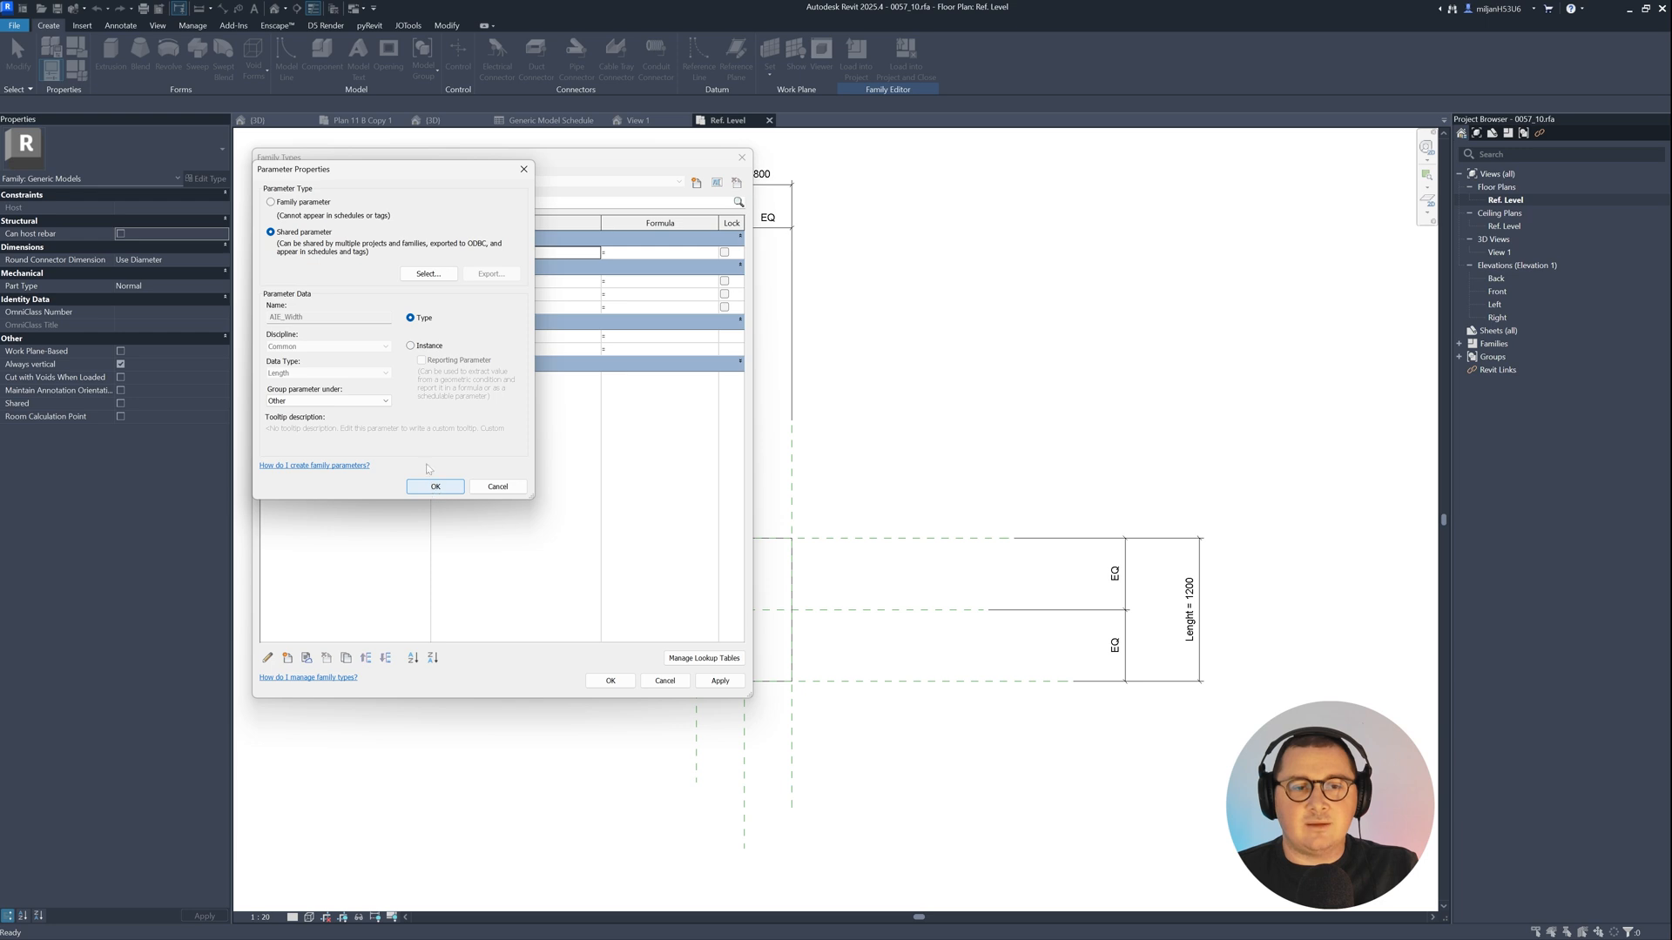
{"action": "left_click", "coordinate": [429, 345]}
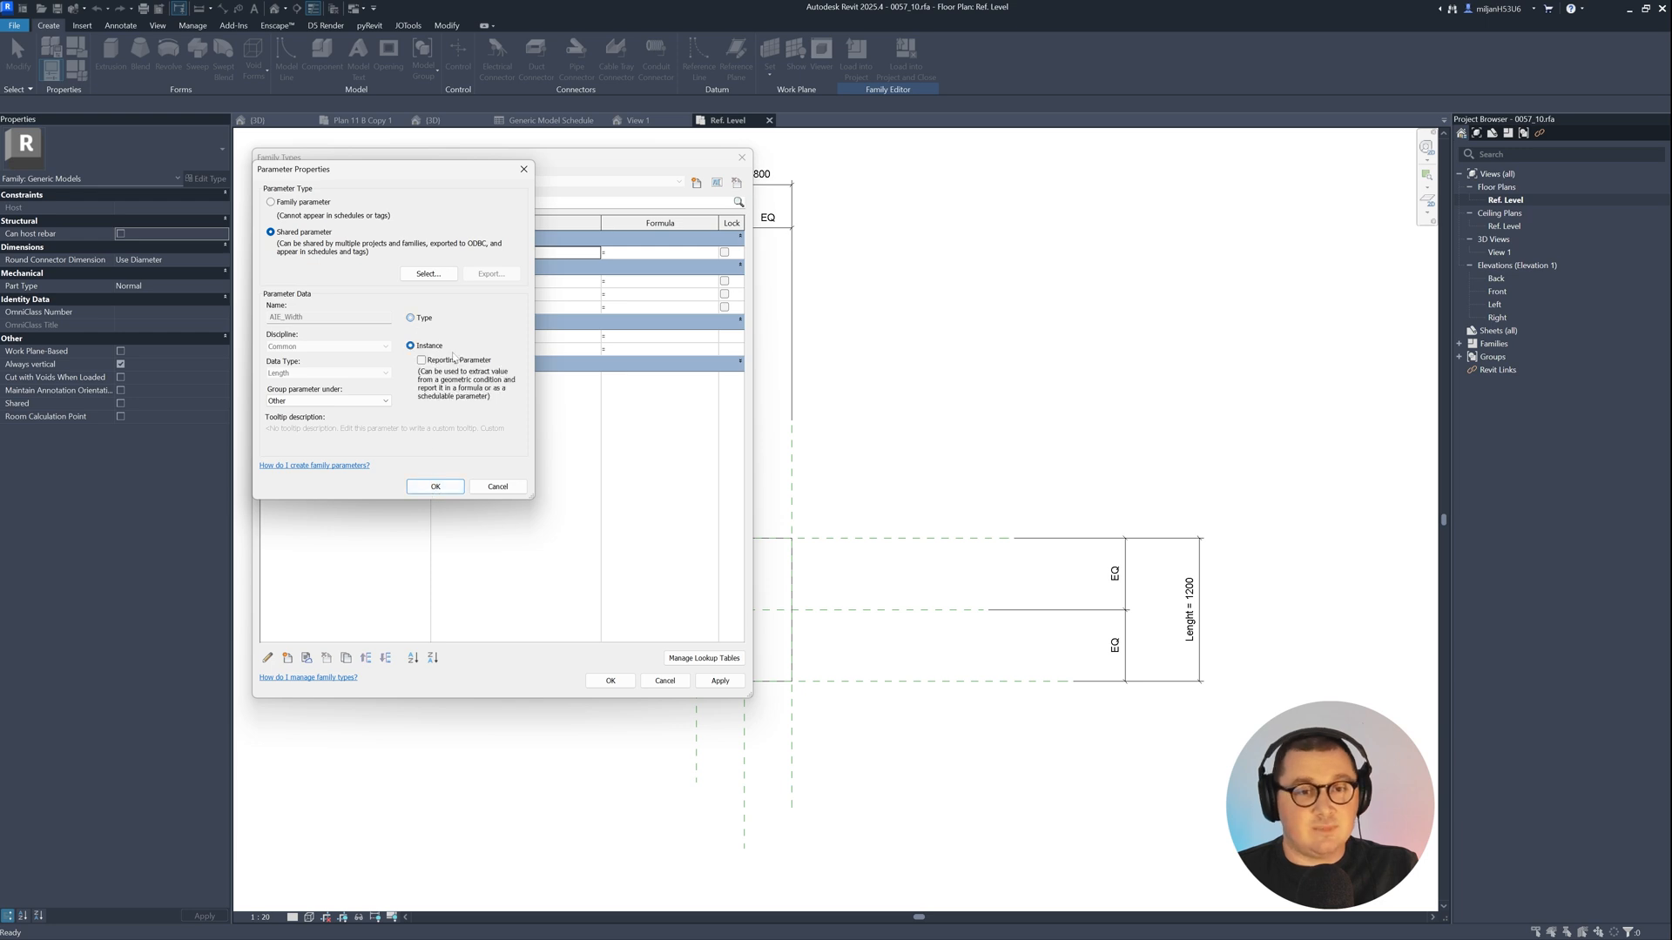
{"action": "left_click", "coordinate": [439, 487]}
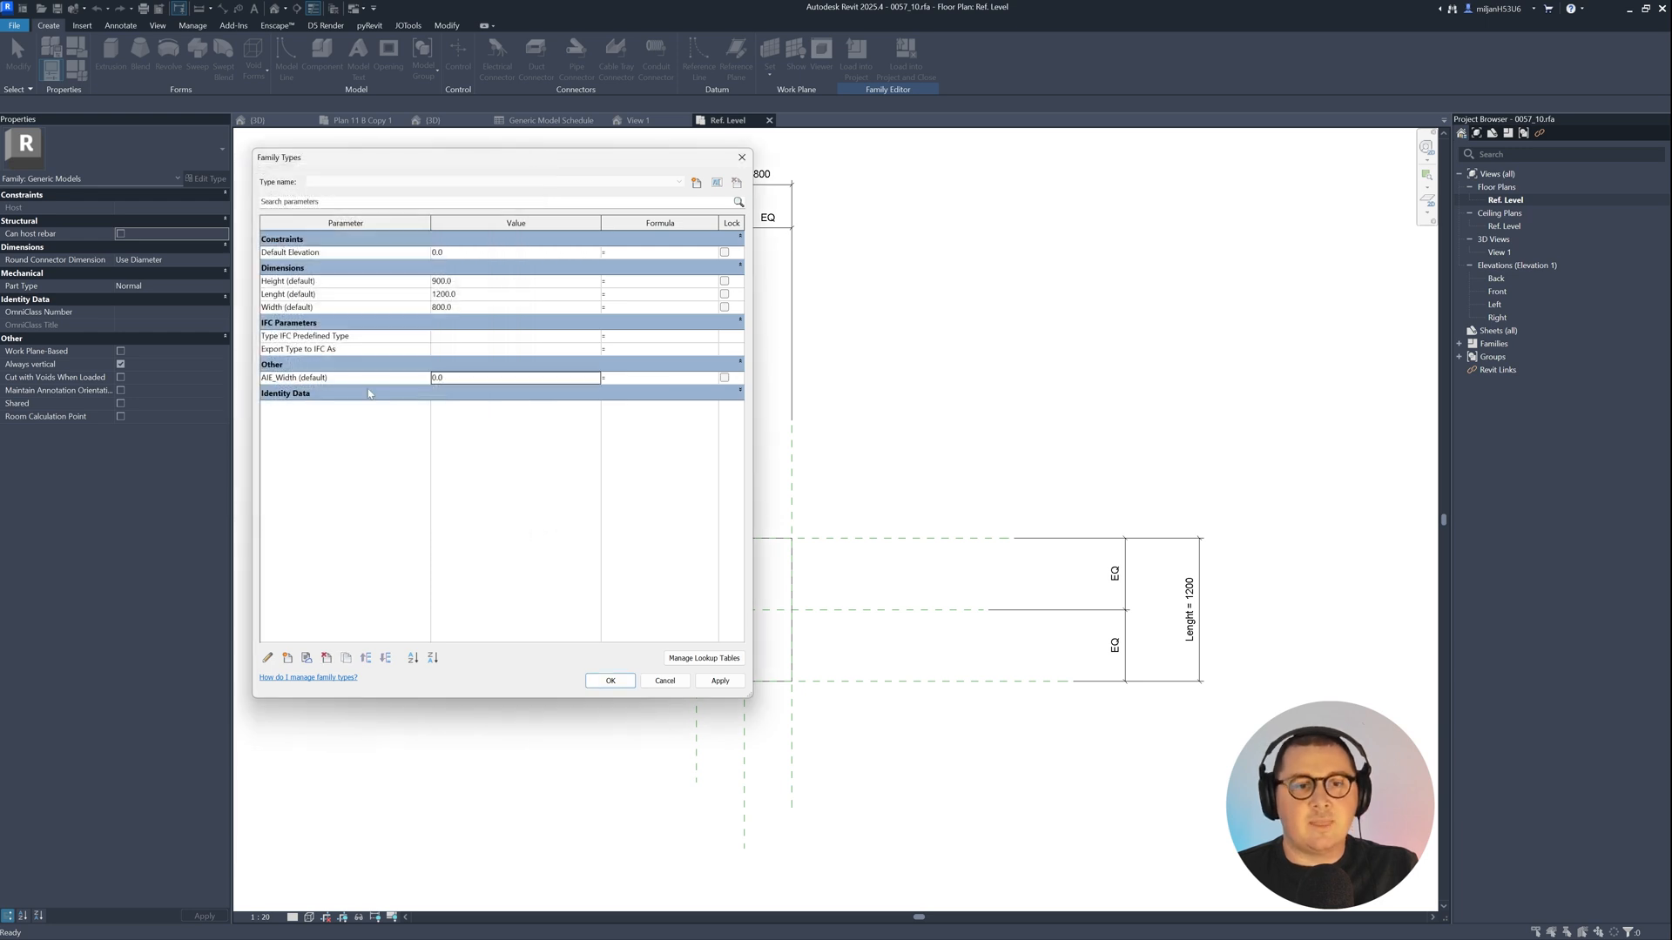
Step: Start another shared family parameter using AIE_Length from the Length parameter group
{"action": "left_click", "coordinate": [289, 658]}
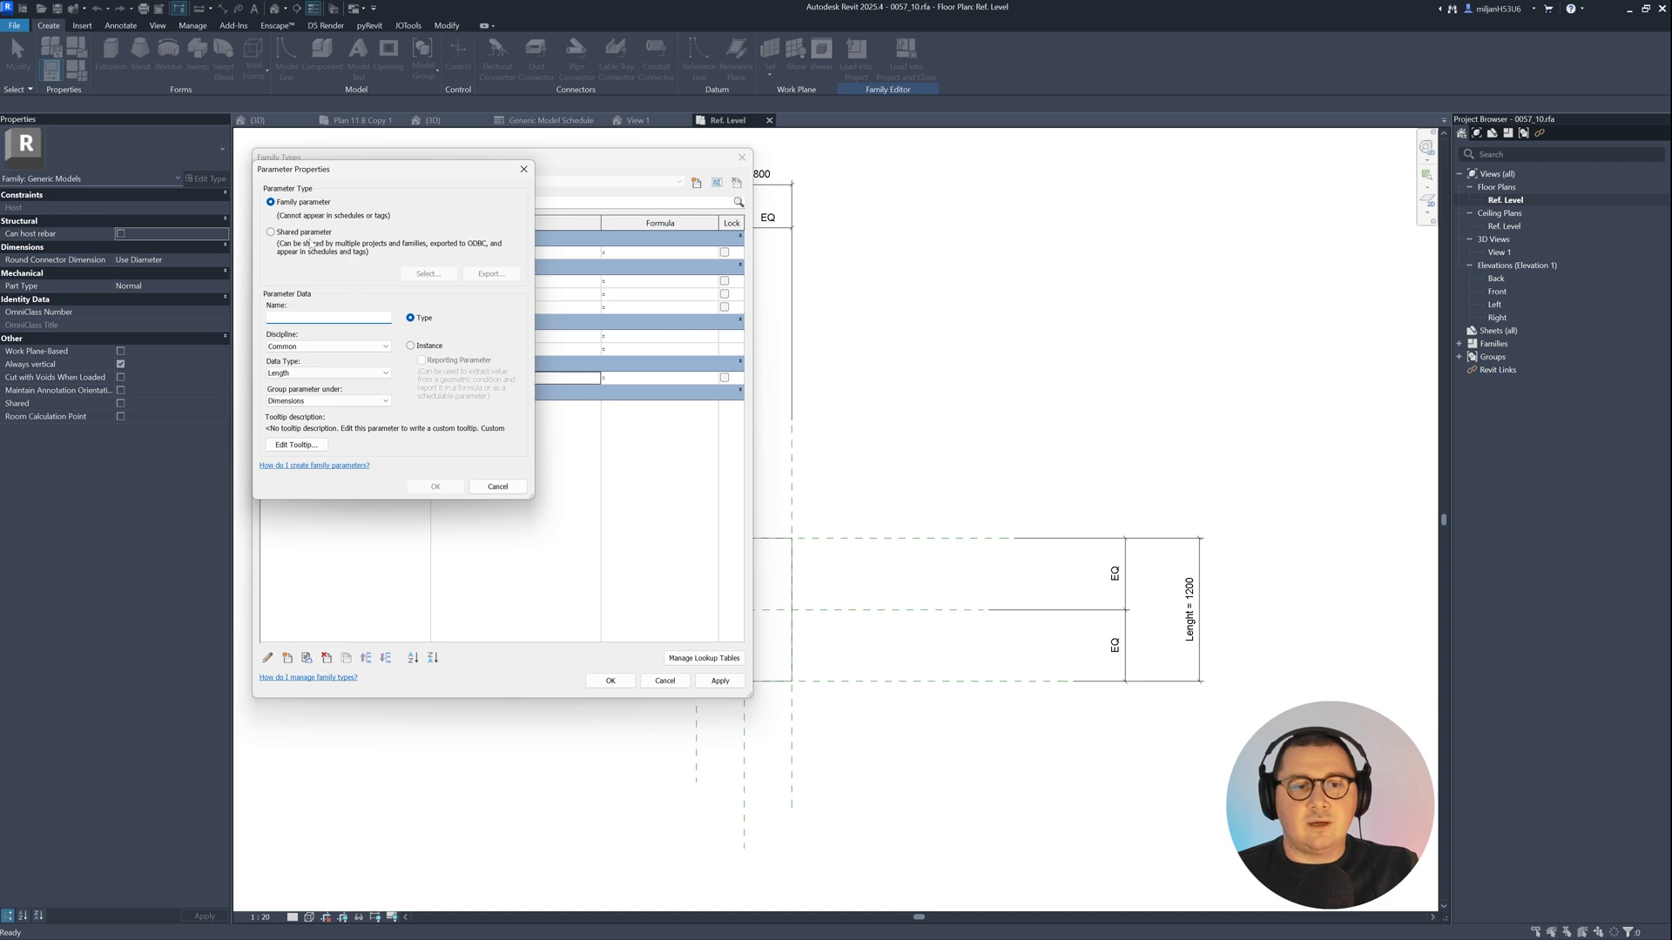
{"action": "left_click", "coordinate": [309, 234]}
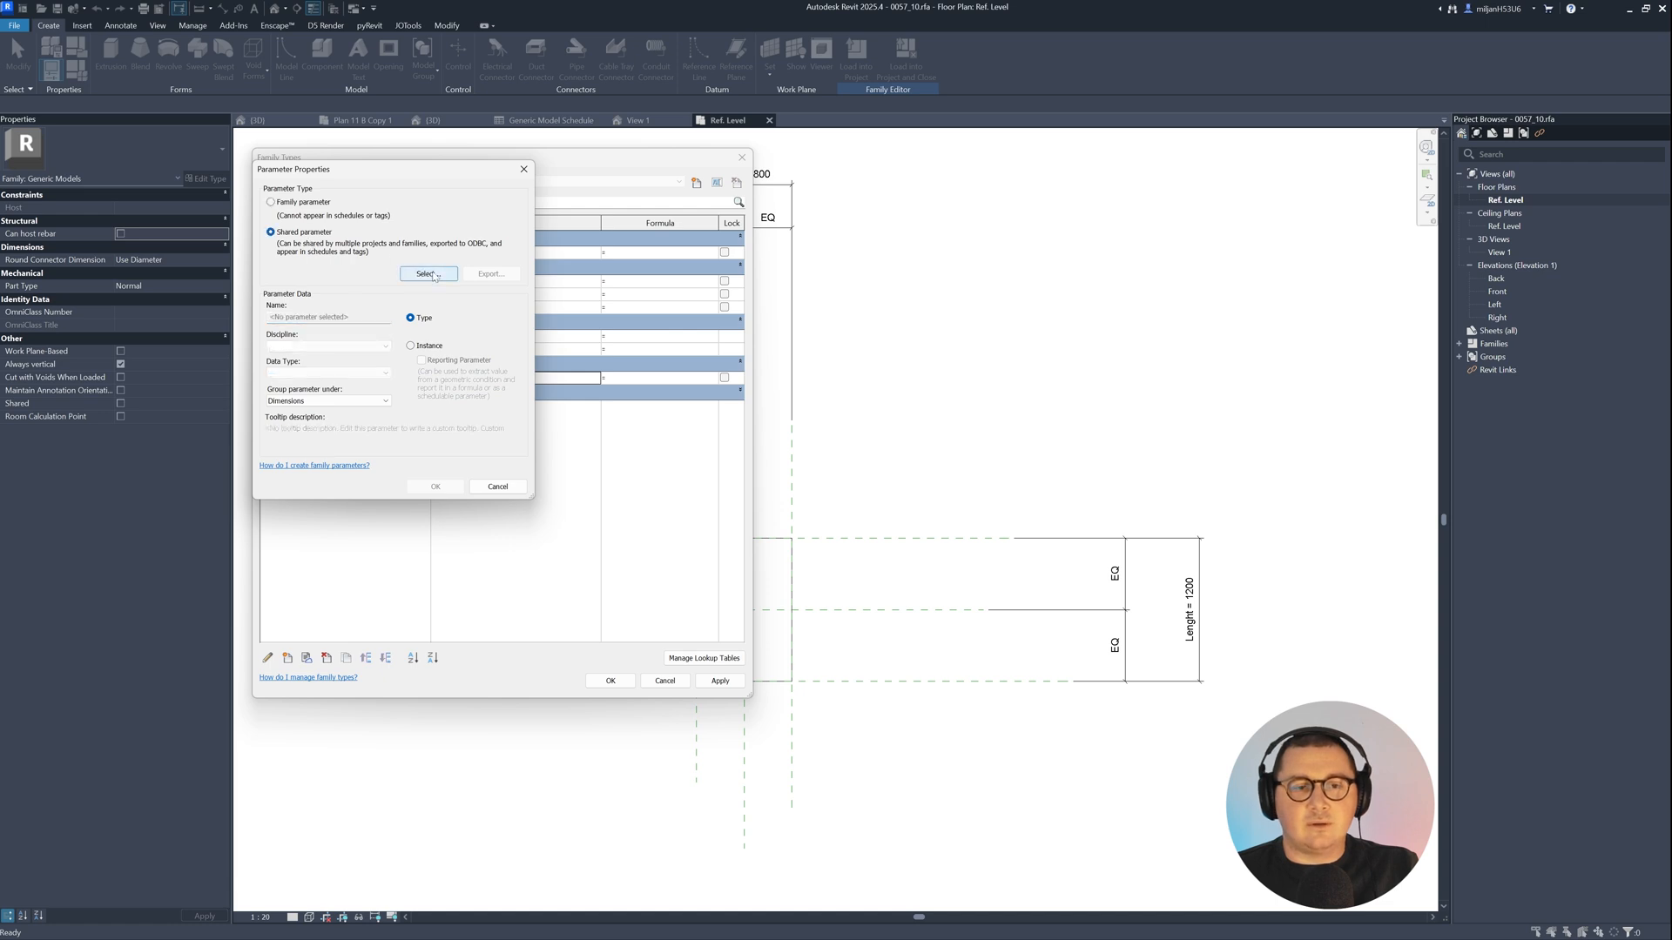
{"action": "left_click", "coordinate": [430, 275]}
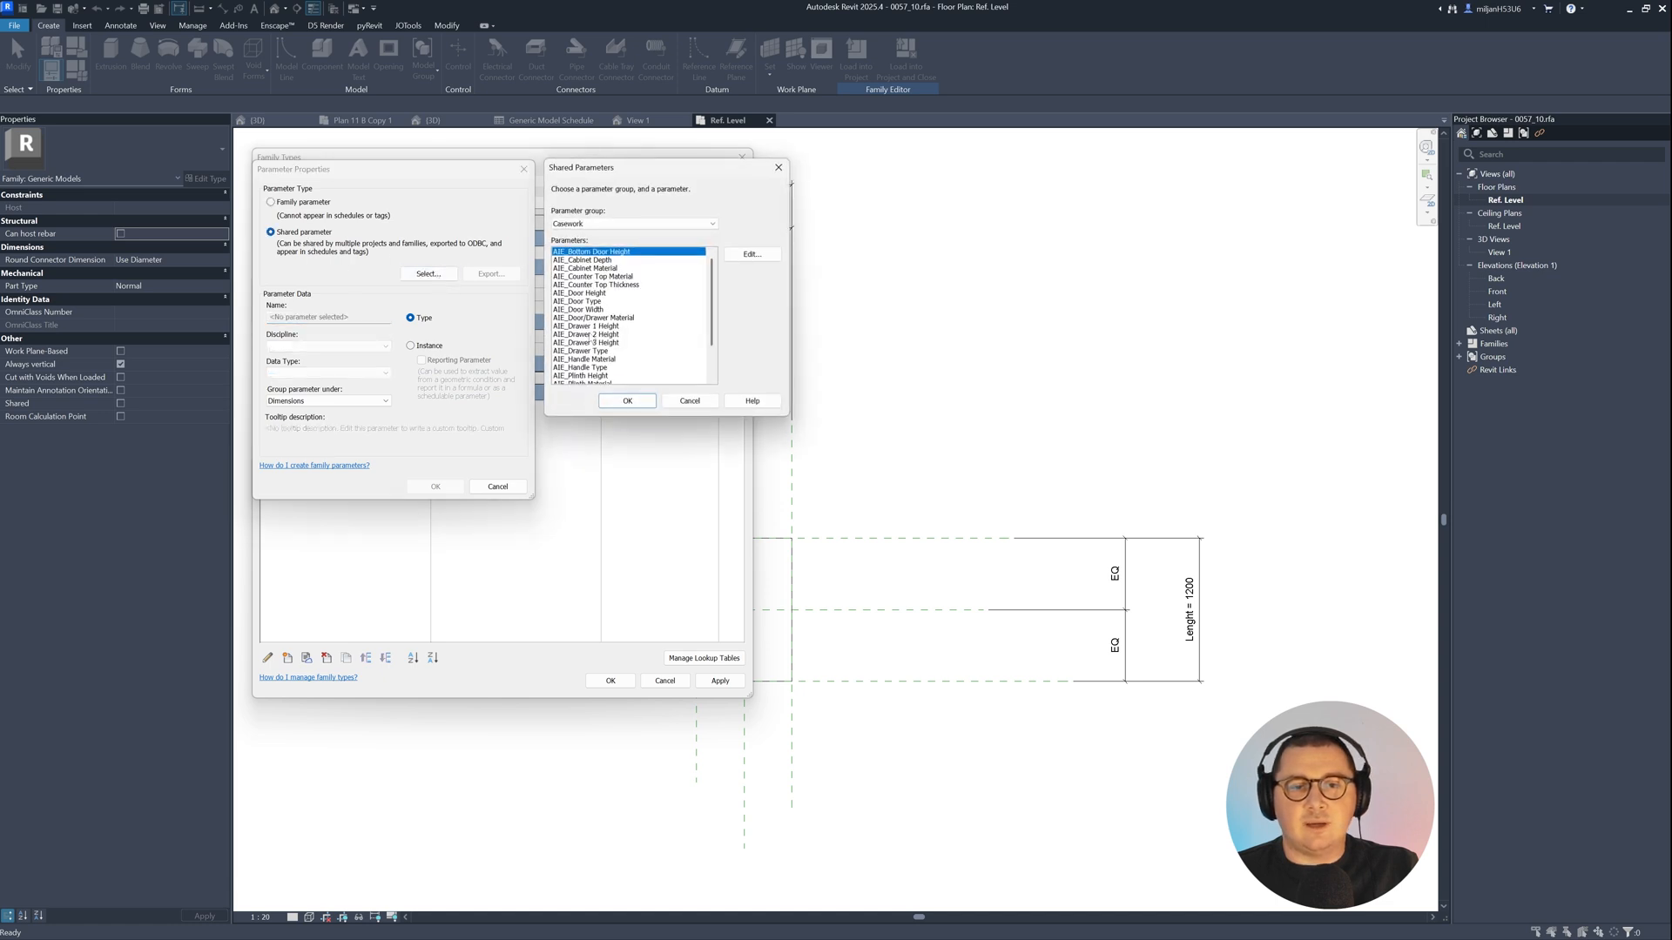
{"action": "left_click", "coordinate": [610, 223]}
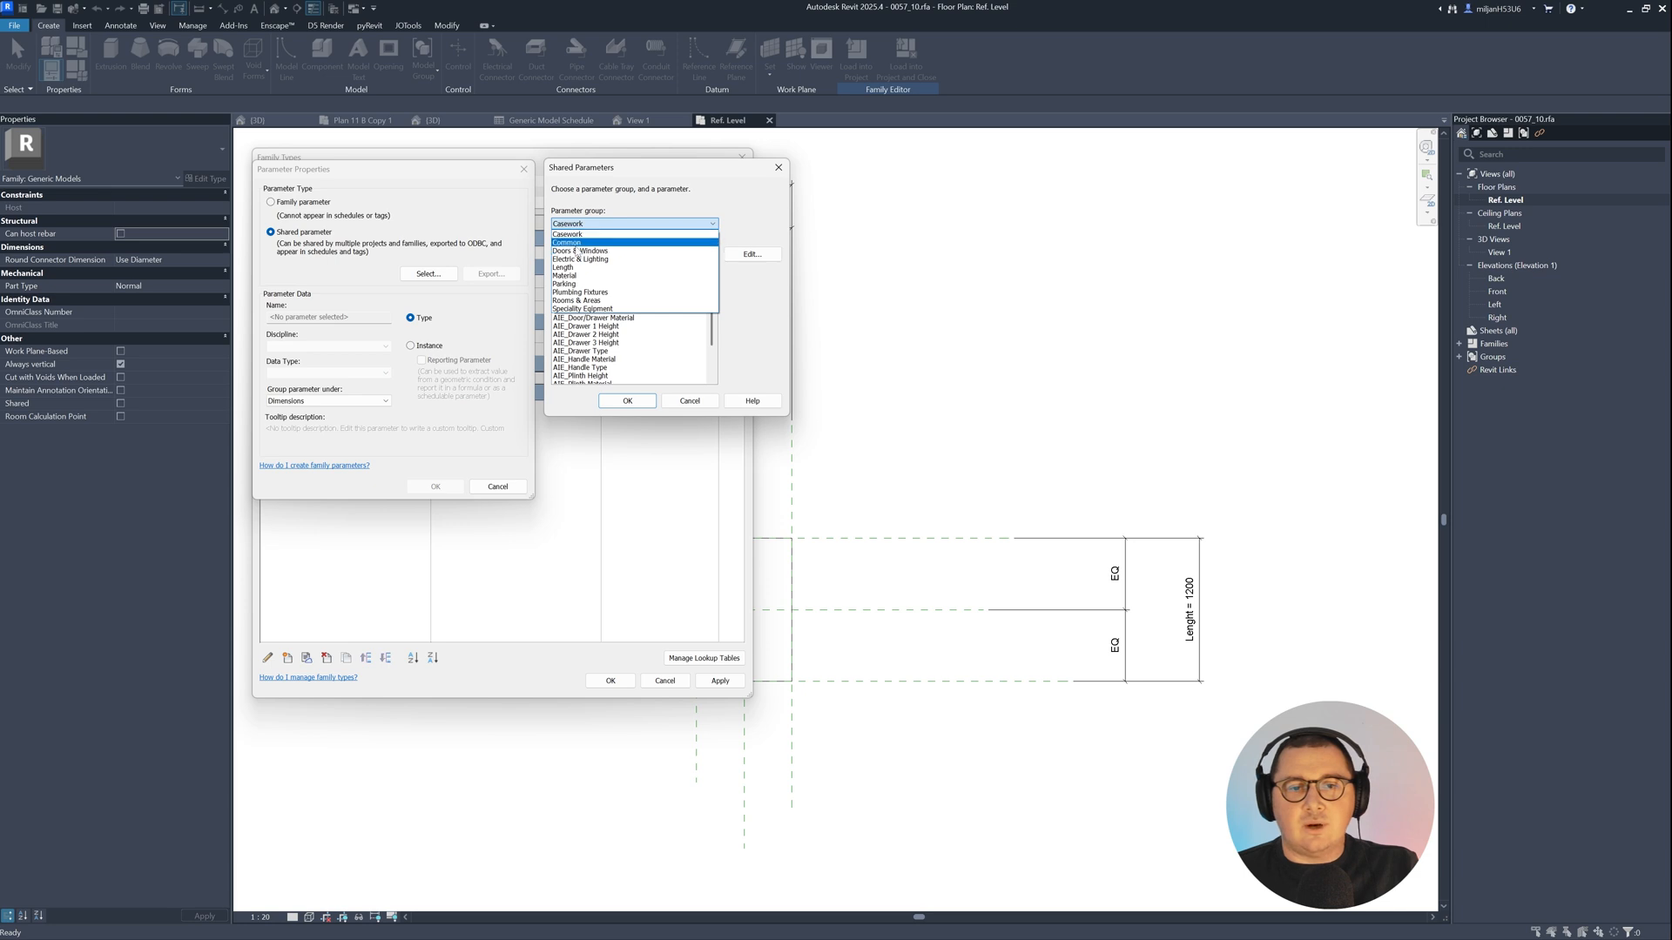
{"action": "left_click", "coordinate": [571, 268]}
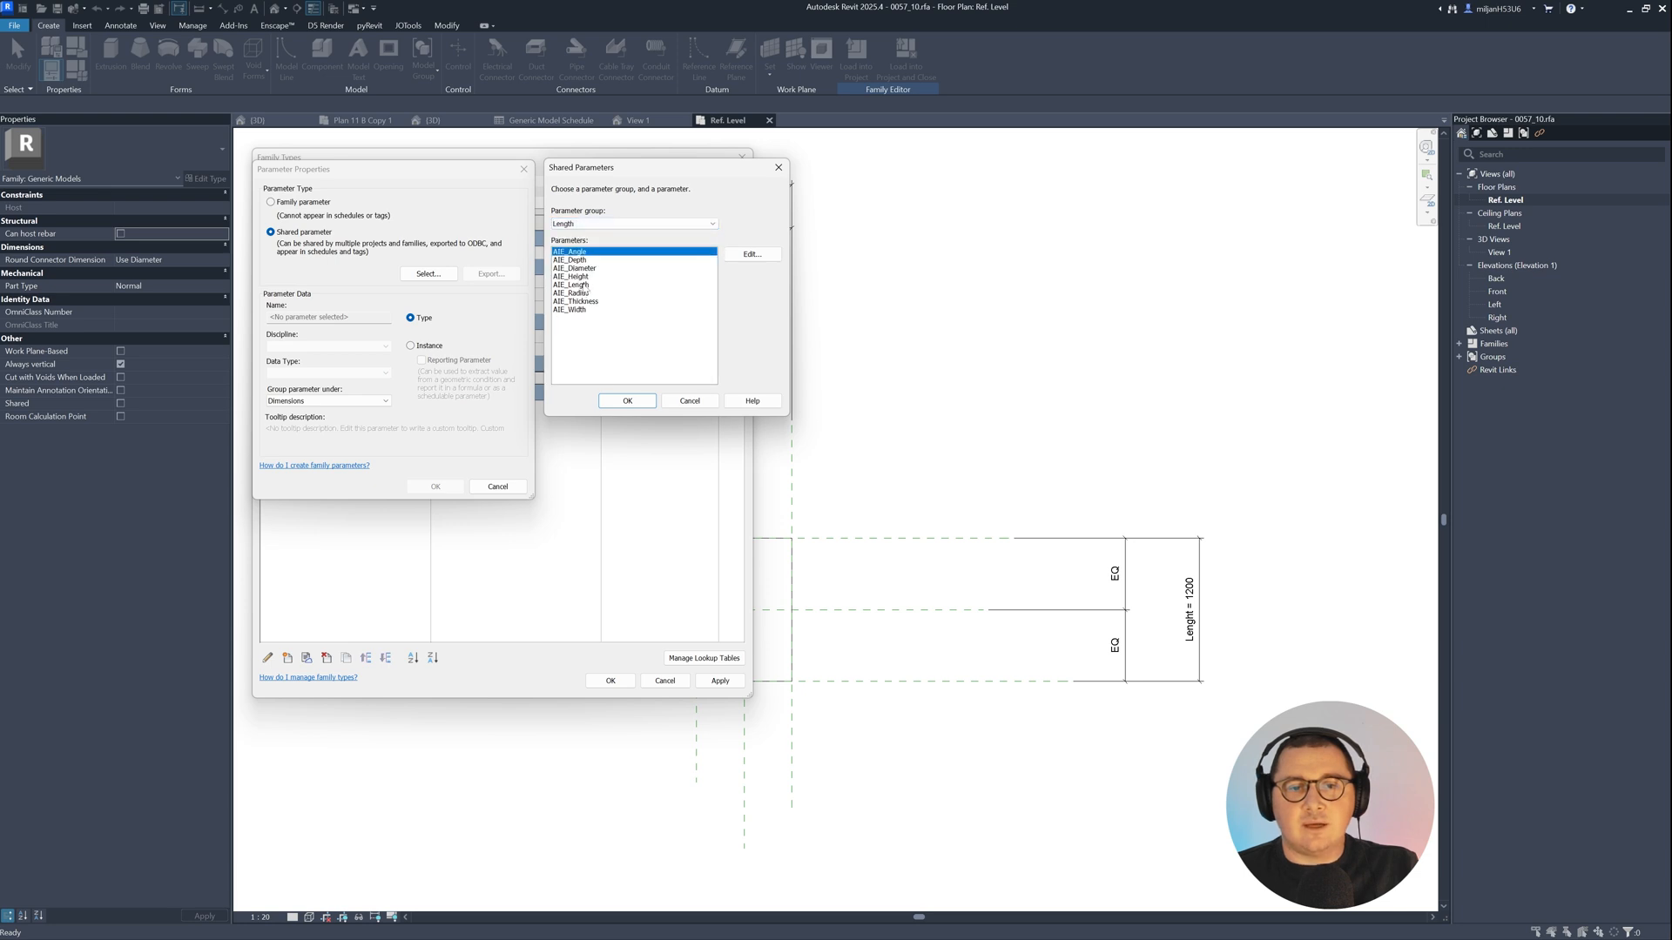
{"action": "left_click", "coordinate": [584, 286]}
{"action": "left_click", "coordinate": [626, 401]}
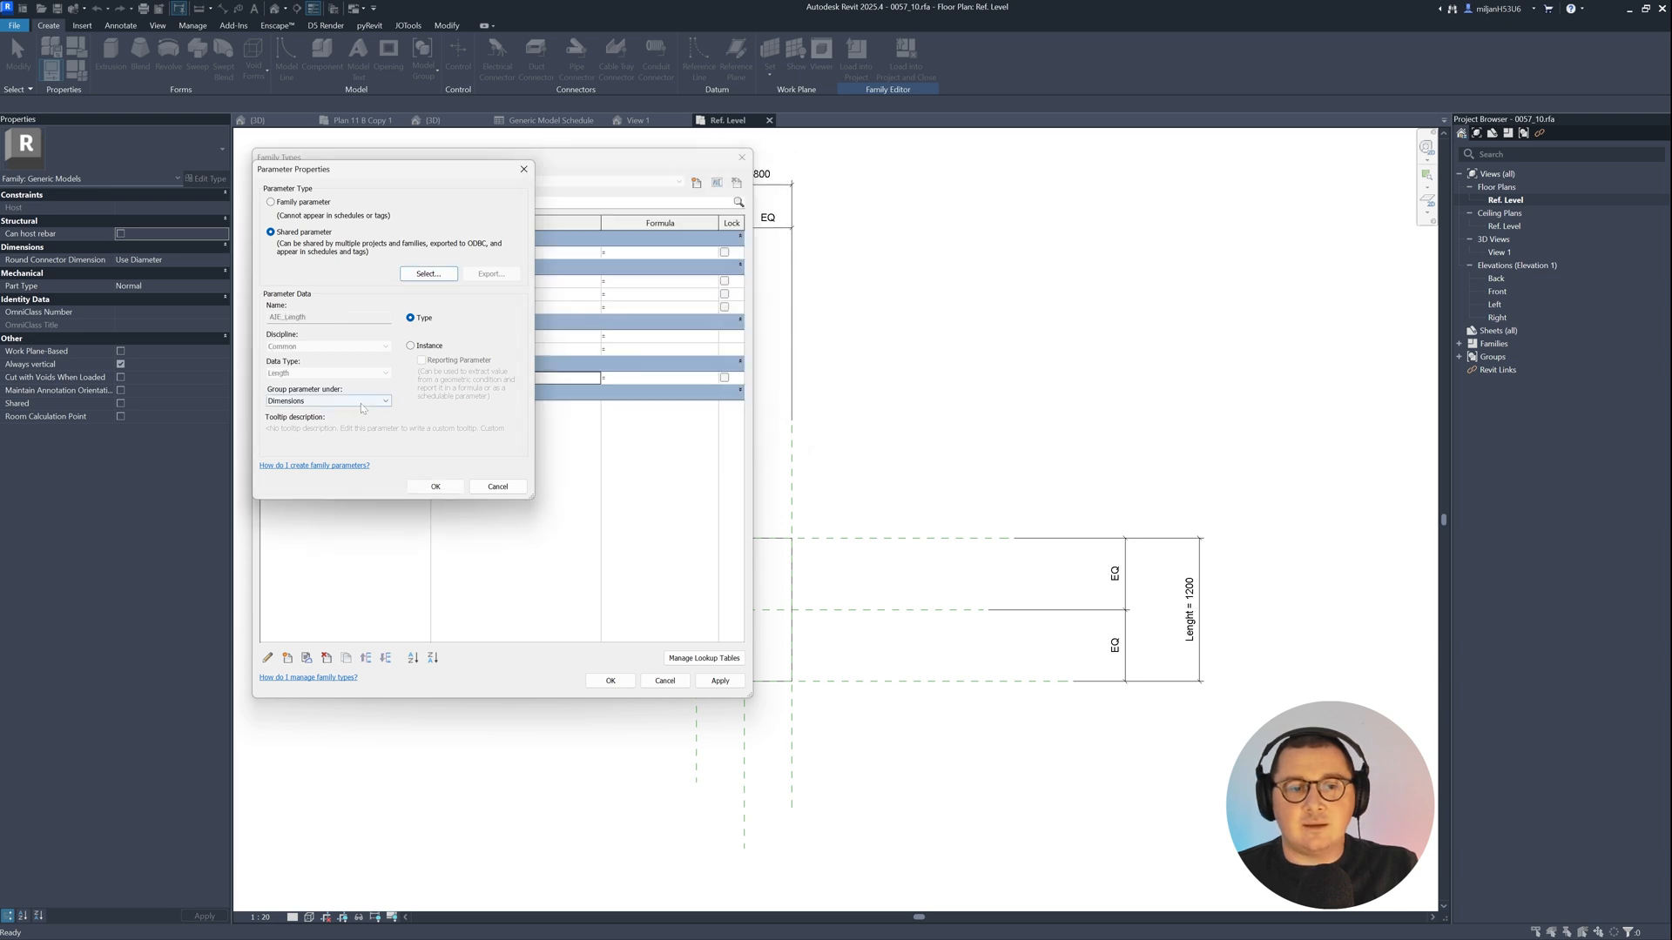
Step: Group the AIE_Length shared parameter under Other and add it to the family as an instance parameter
{"action": "left_click", "coordinate": [362, 404]}
{"action": "scroll", "coordinate": [301, 644], "scroll_direction": "down", "scroll_amount": 6}
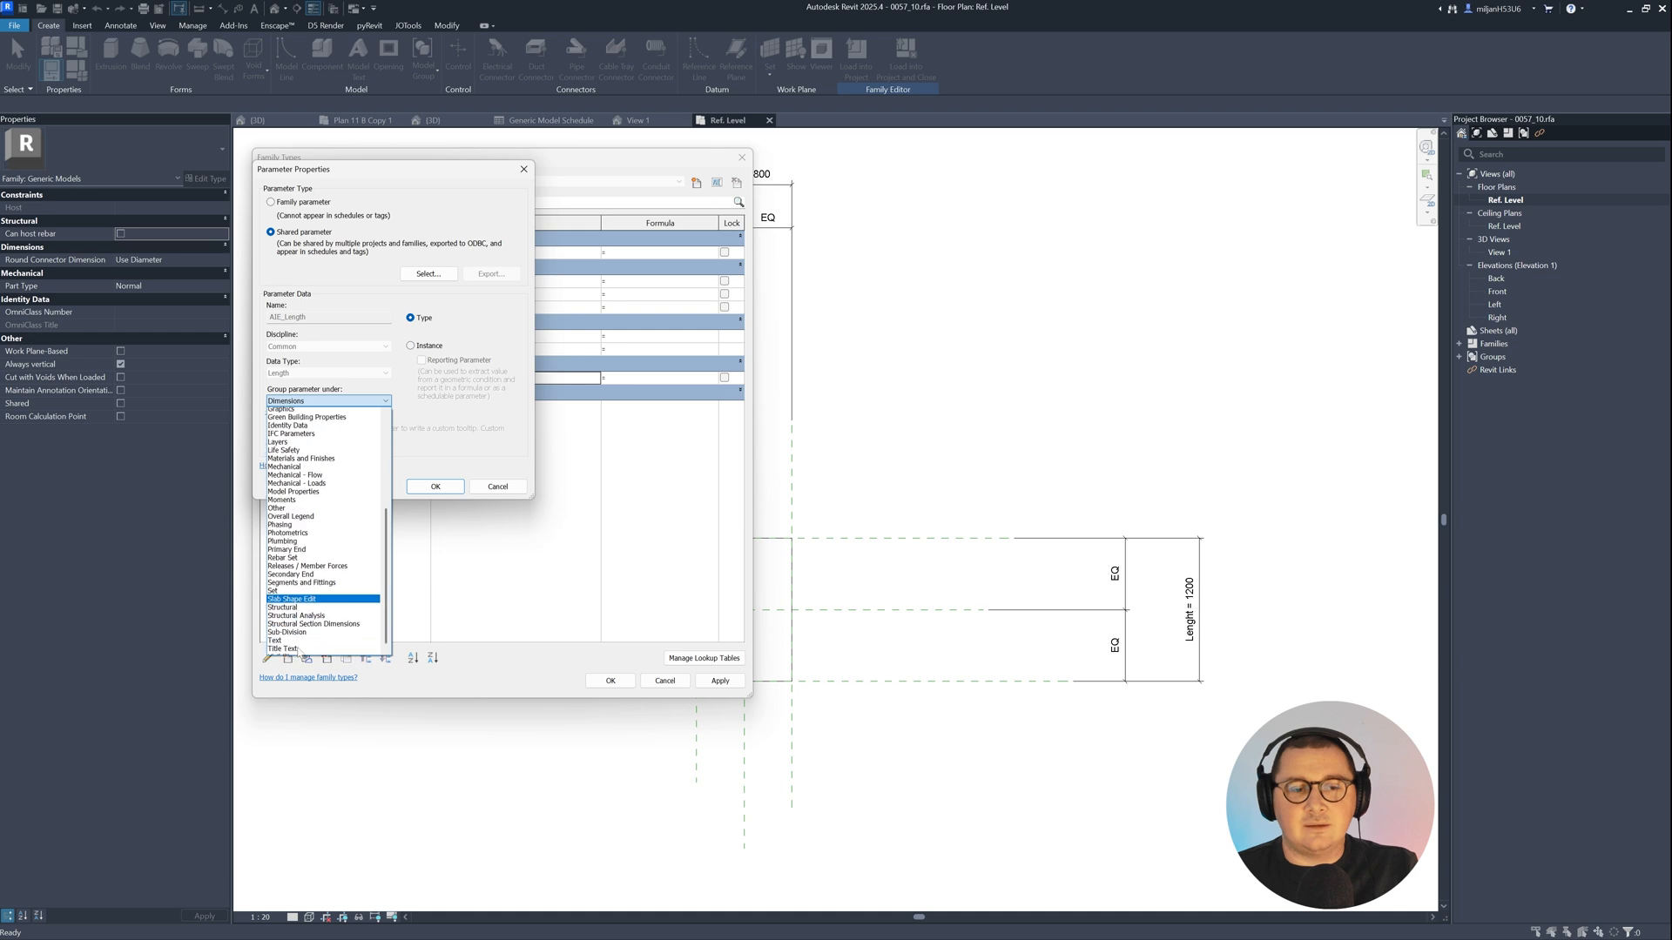
{"action": "left_click", "coordinate": [292, 508]}
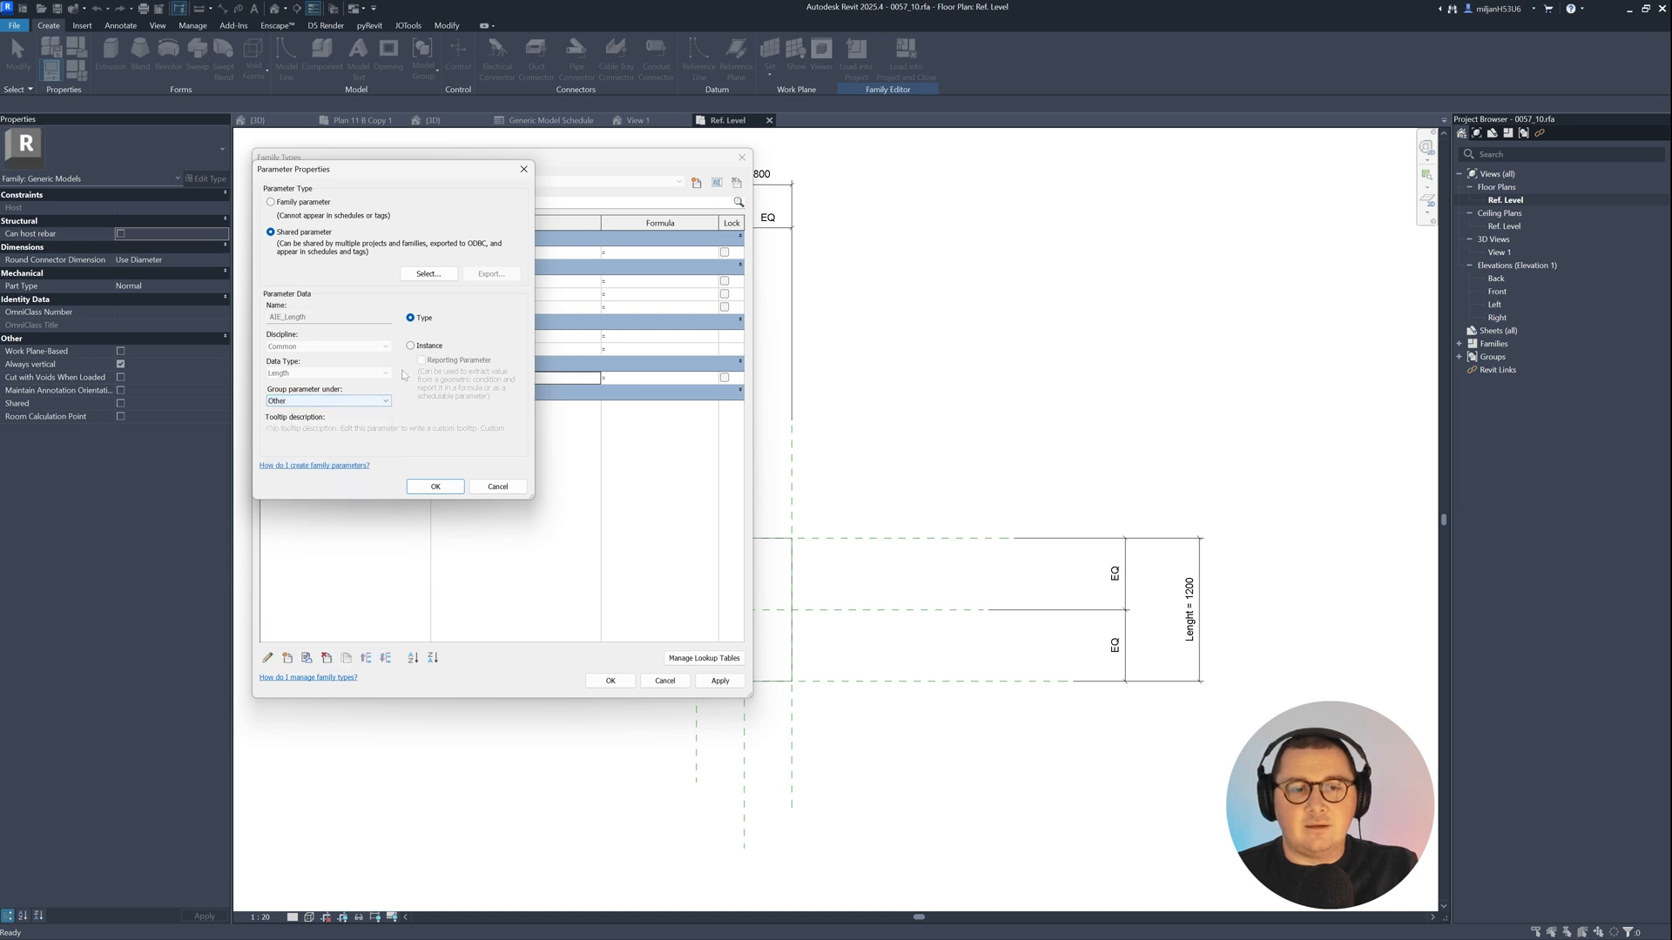
{"action": "left_click", "coordinate": [410, 346]}
{"action": "left_click", "coordinate": [436, 486]}
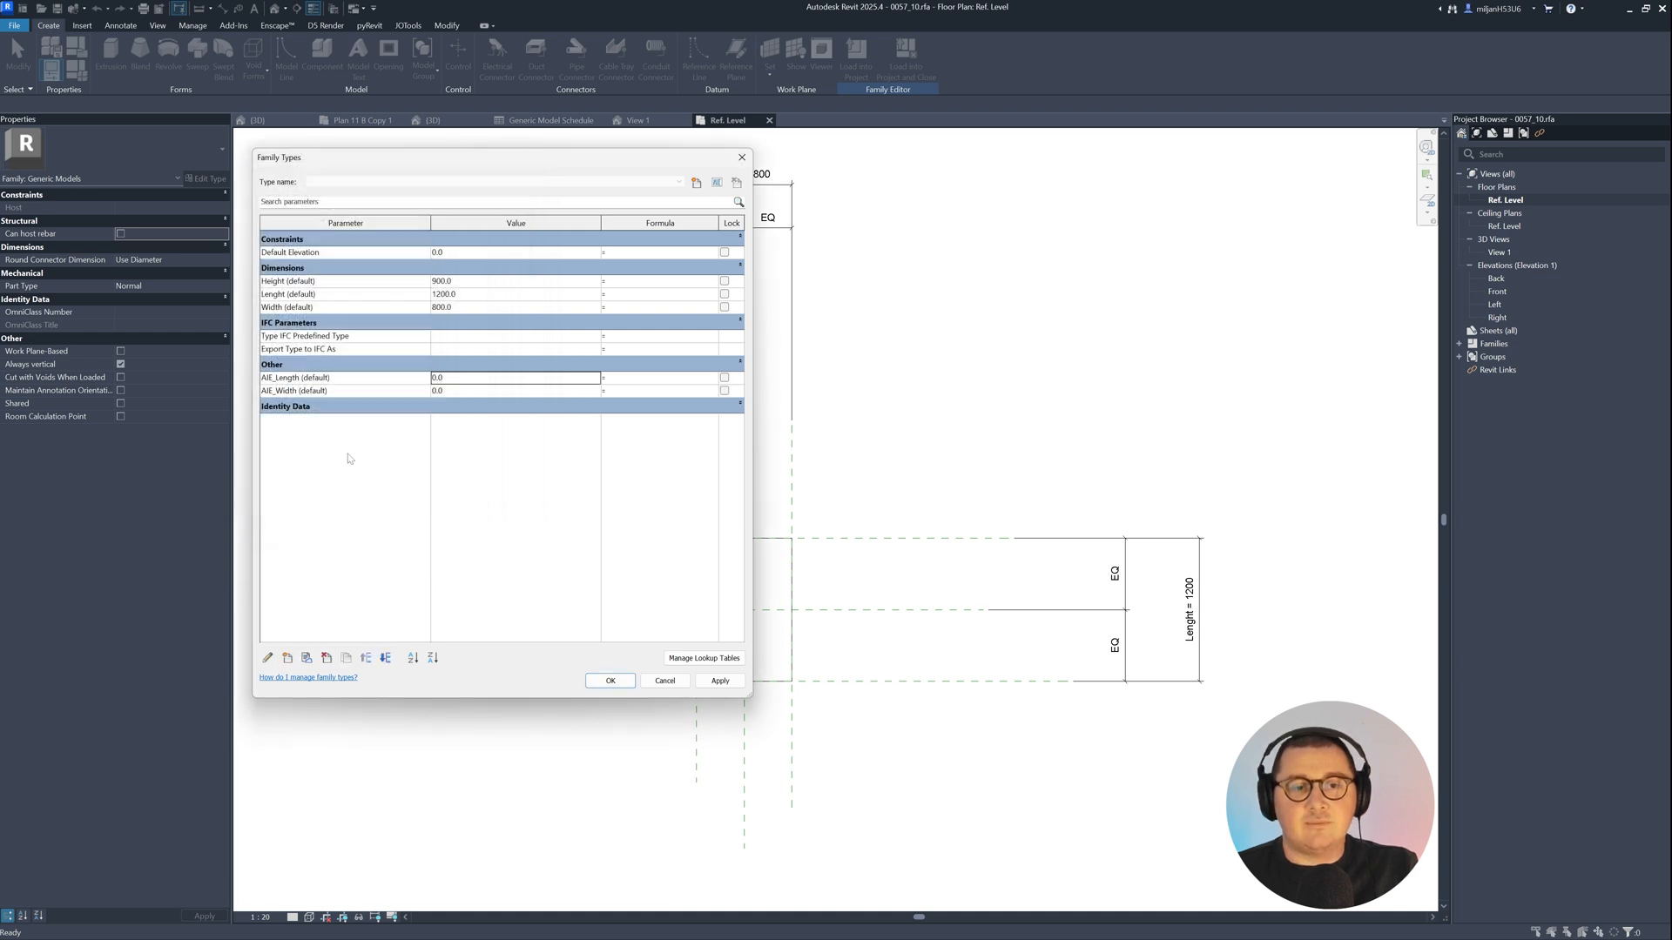
Step: Start a new shared family parameter using AIE_Height from the Length parameter group
{"action": "left_click", "coordinate": [287, 657]}
{"action": "left_click", "coordinate": [270, 231]}
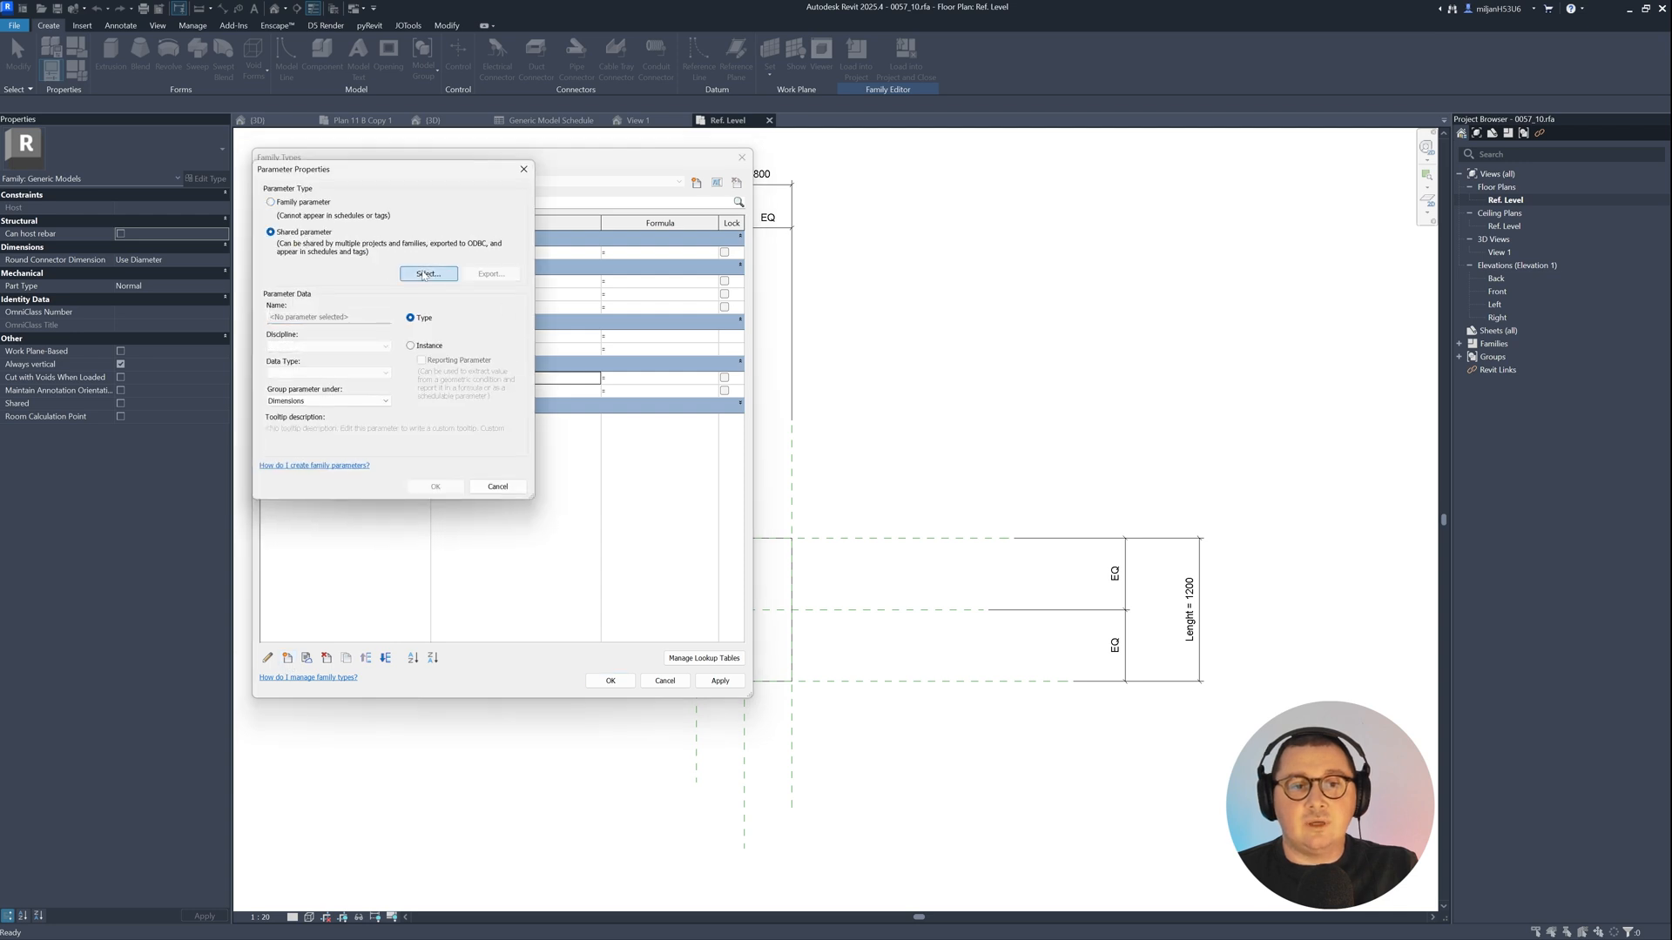
{"action": "left_click", "coordinate": [428, 273]}
{"action": "left_click", "coordinate": [633, 224]}
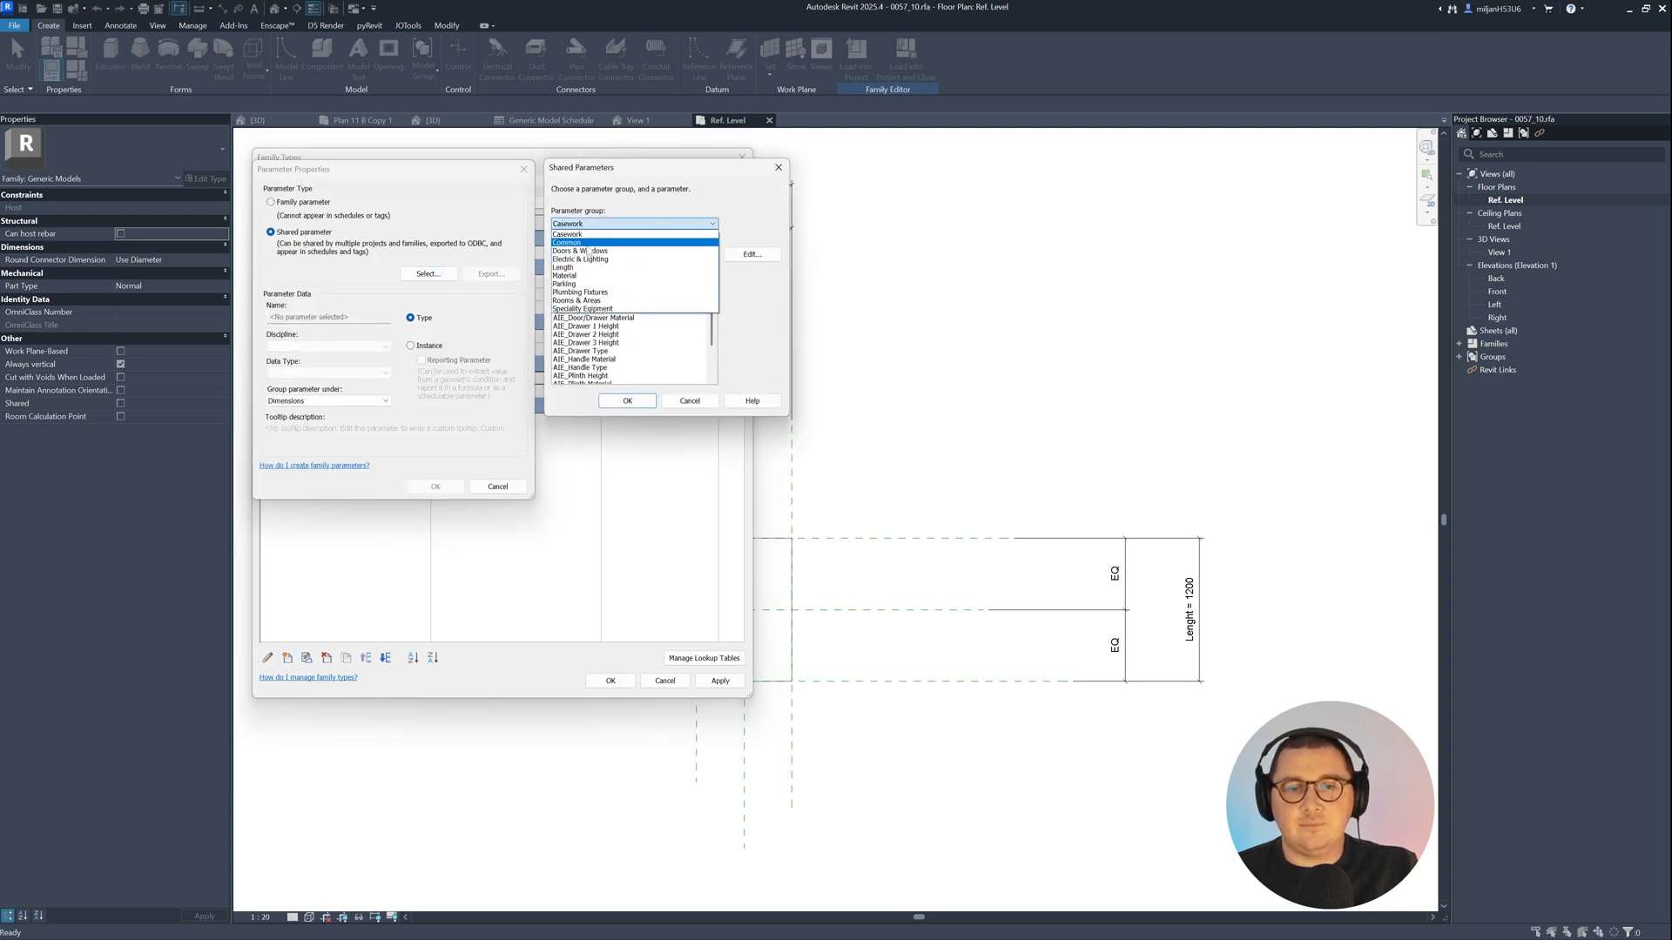
{"action": "left_click", "coordinate": [610, 270]}
{"action": "left_click", "coordinate": [575, 285]}
{"action": "left_click", "coordinate": [574, 276]}
{"action": "left_click", "coordinate": [627, 401]}
Step: Group the AIE_Height parameter under Other and add it to the family as a type parameter
{"action": "left_click", "coordinate": [327, 400]}
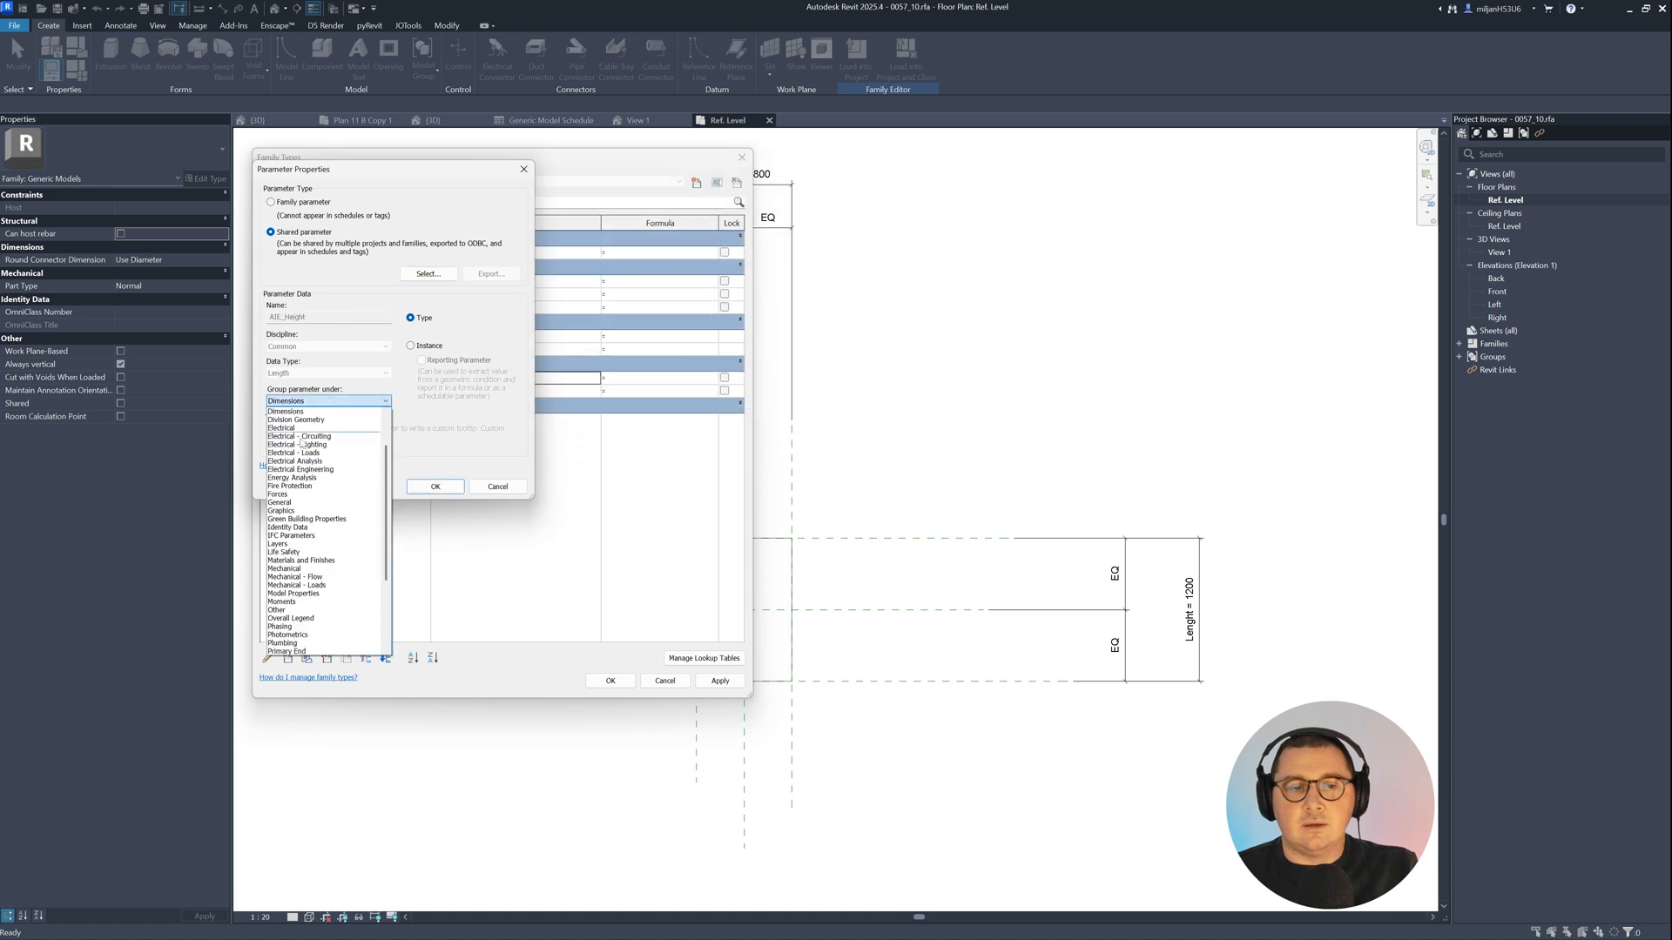
{"action": "left_click", "coordinate": [322, 612]}
{"action": "left_click", "coordinate": [435, 486]}
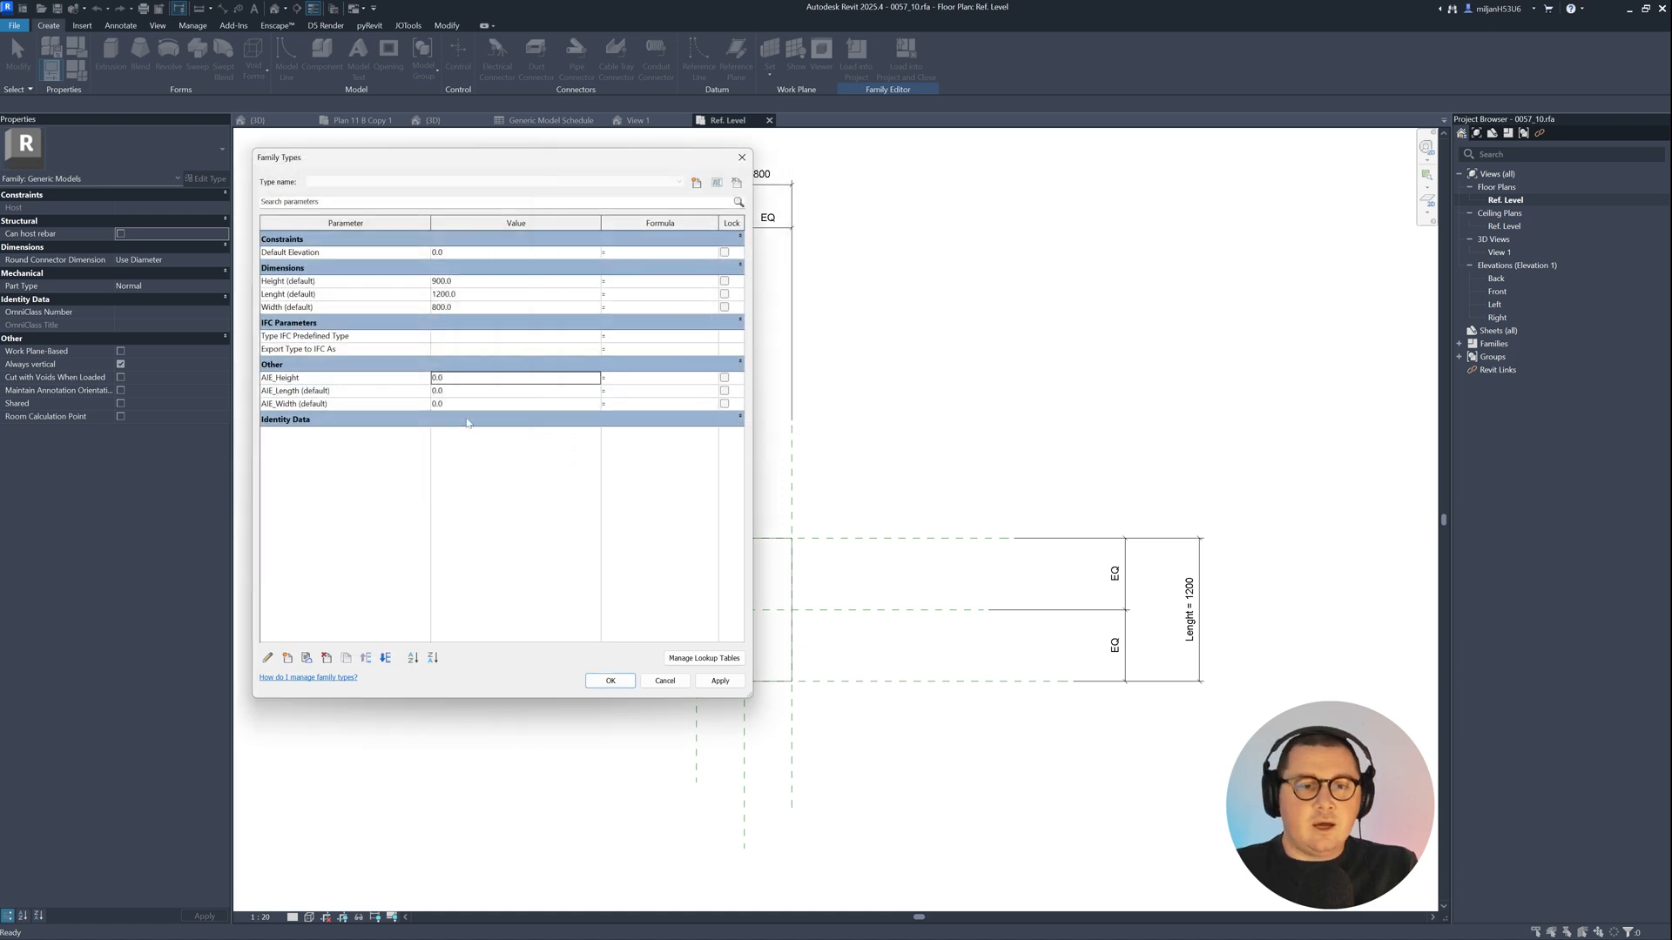
Step: Set AIE_Height, AIE_Length and AIE_Width to 600 each and accept the family types
{"action": "left_click", "coordinate": [460, 378]}
{"action": "type", "text": "600"}
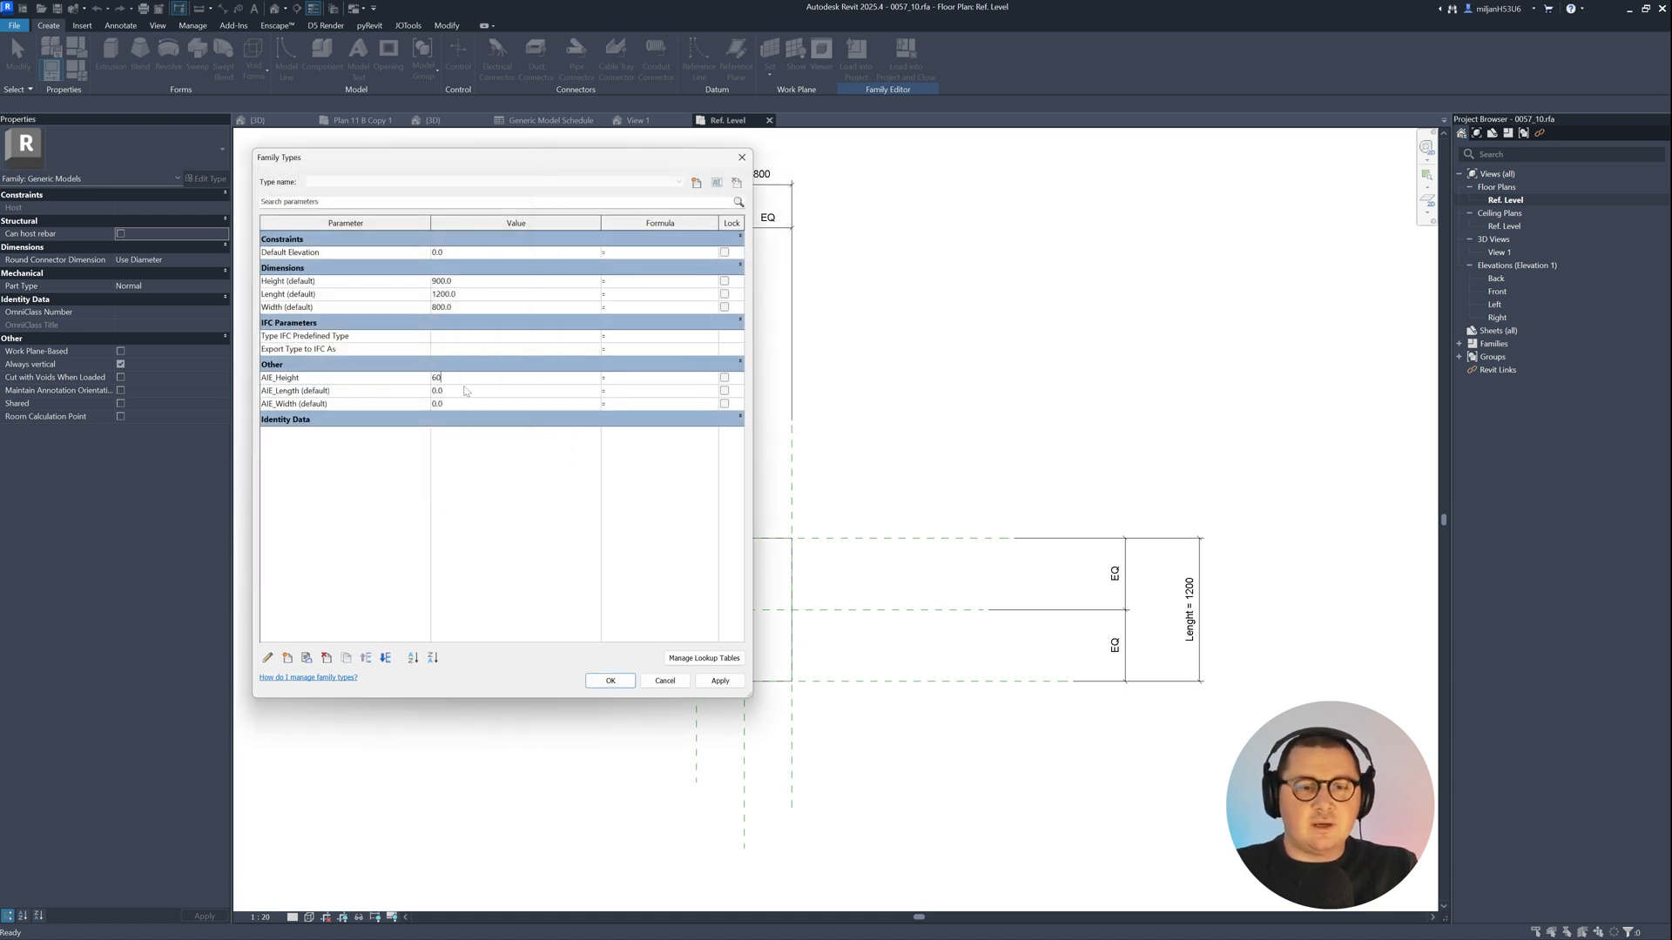
{"action": "key", "text": "Return"}
{"action": "type", "text": "600"}
{"action": "key", "text": "Return"}
{"action": "type", "text": "600"}
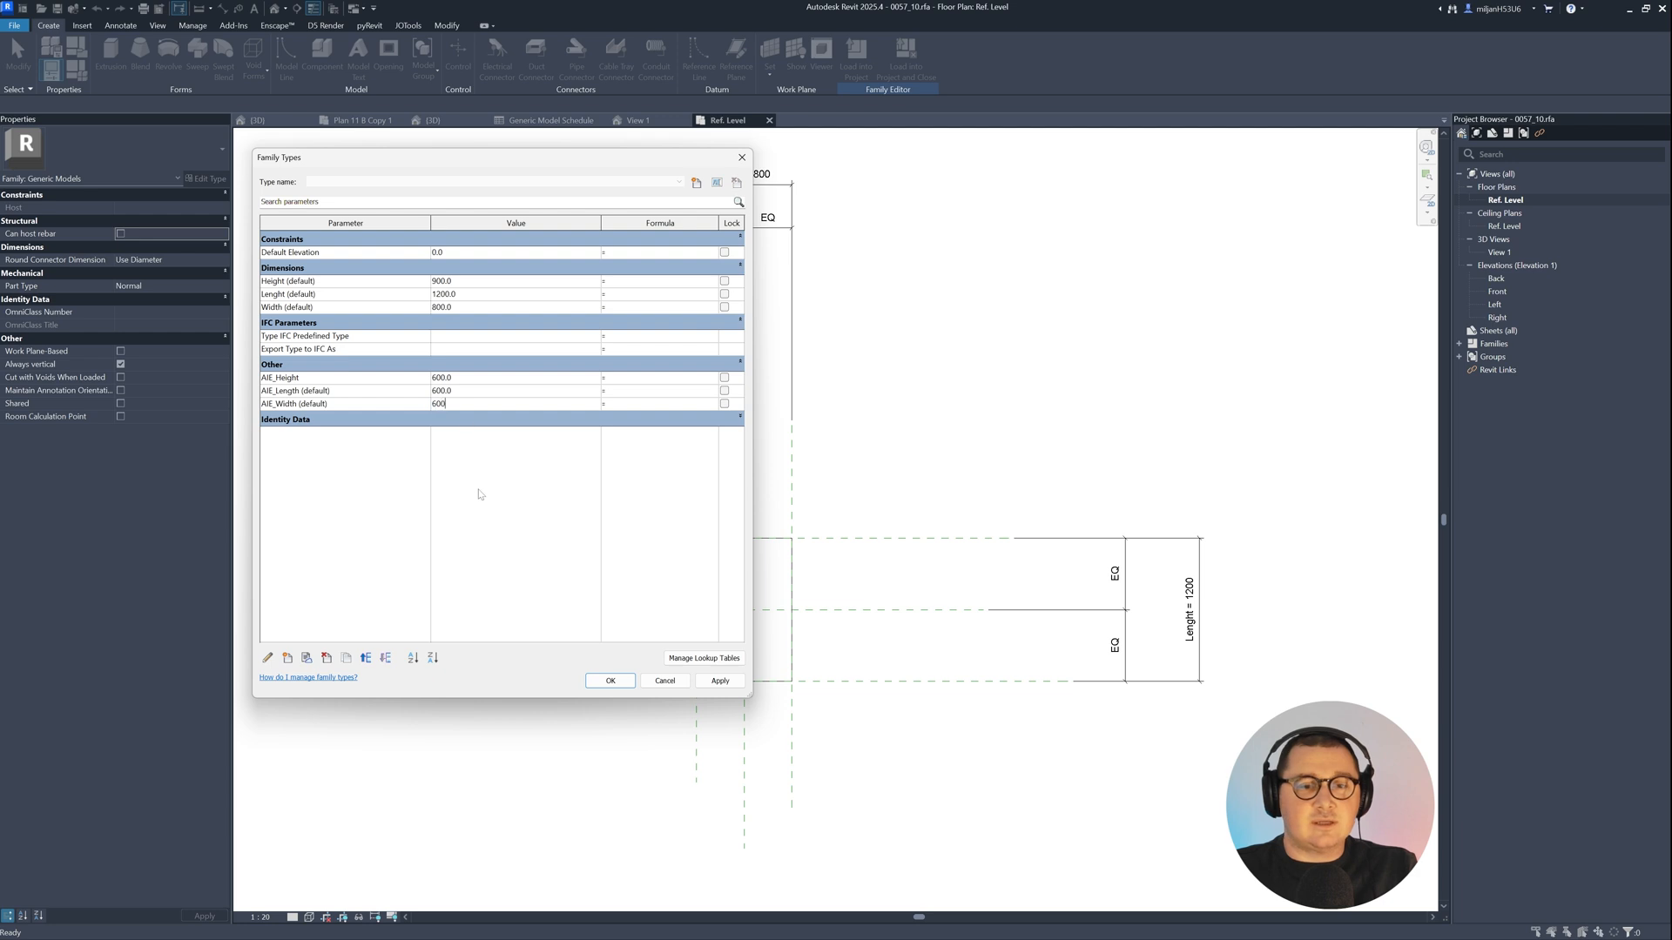
{"action": "key", "text": "Return"}
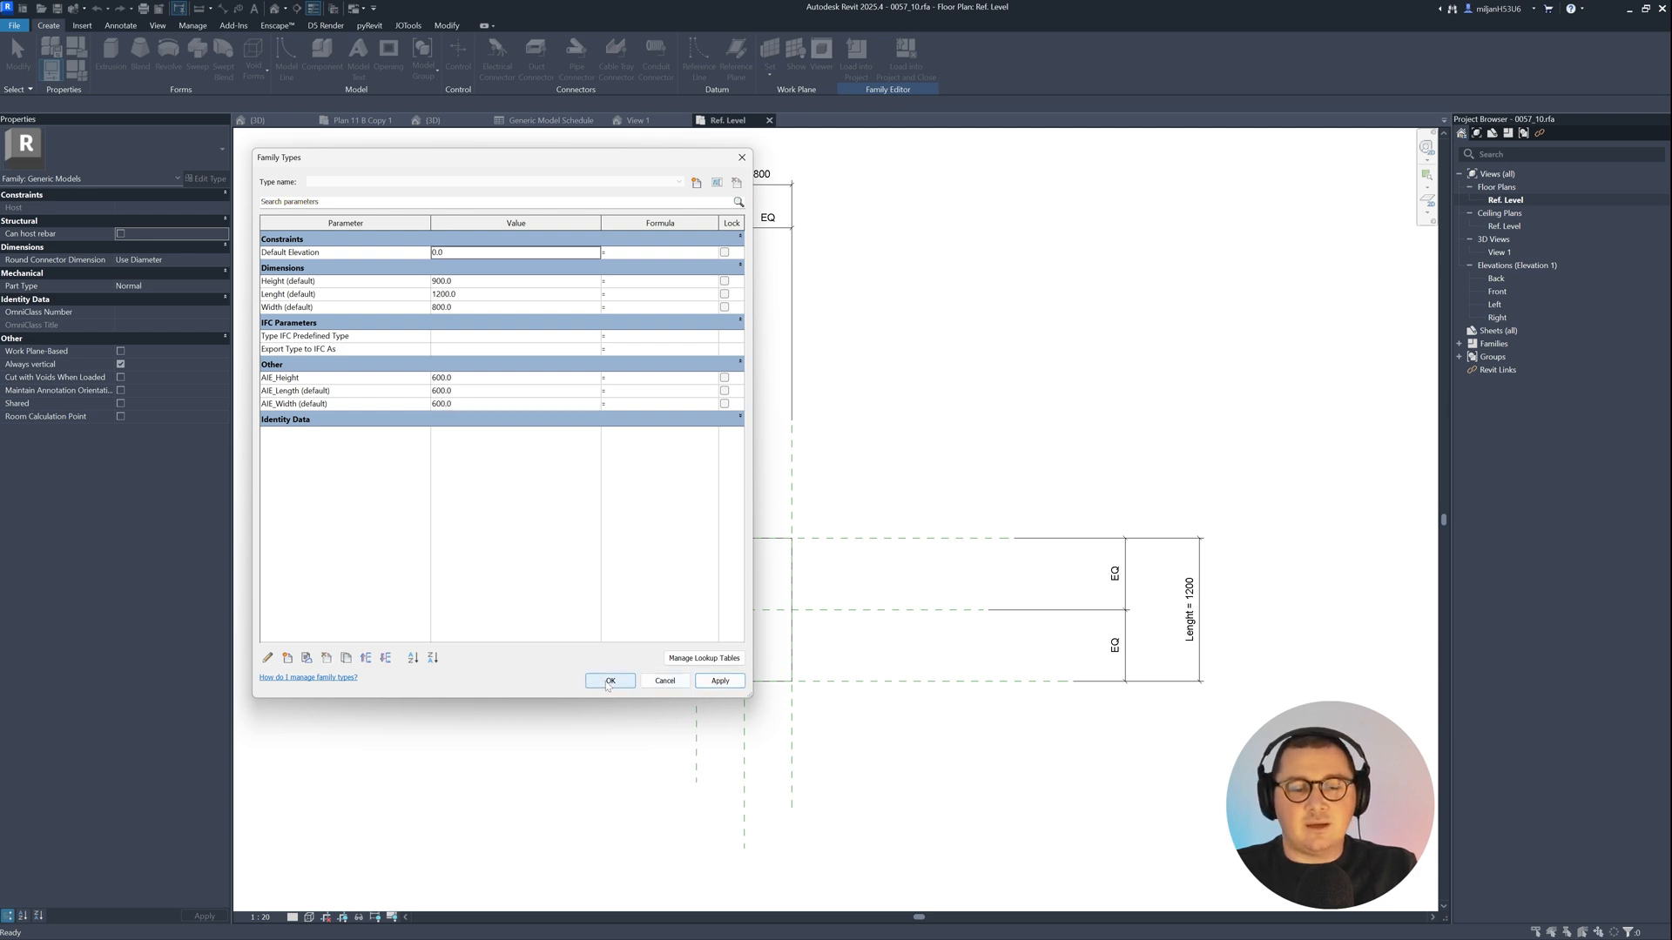
{"action": "left_click", "coordinate": [607, 682]}
Step: Relabel the overall width dimension in the Ref. Level plan with AIE_Width and the overall length dimension with AIE_Length
{"action": "left_click", "coordinate": [697, 197]}
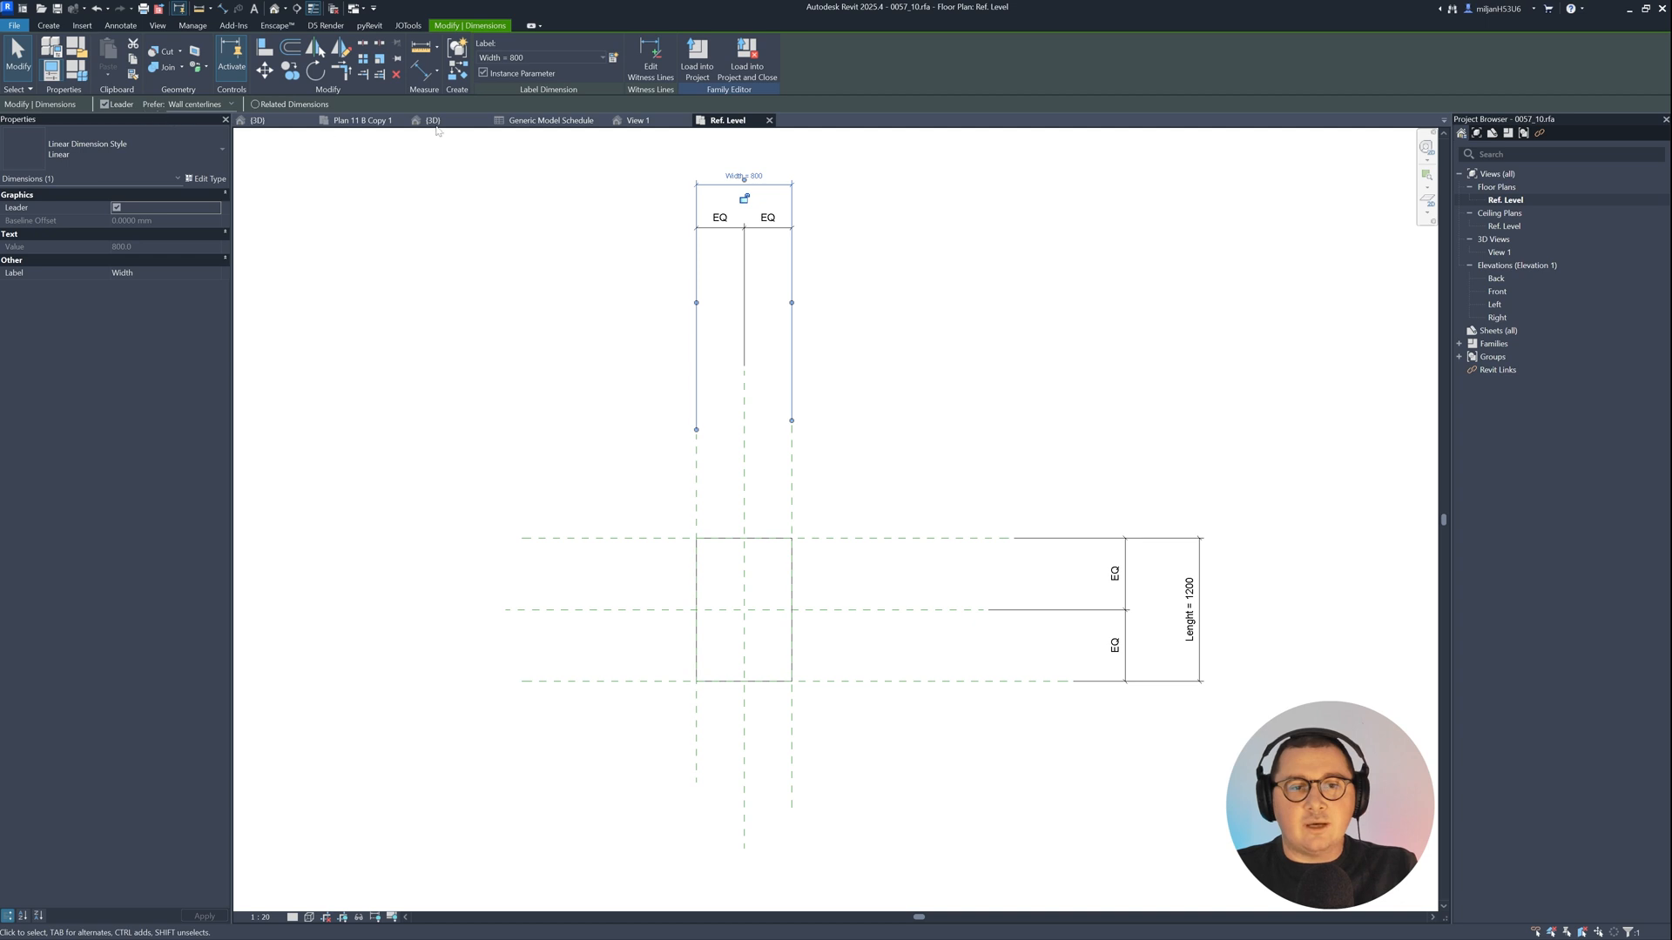
{"action": "left_click", "coordinate": [551, 56]}
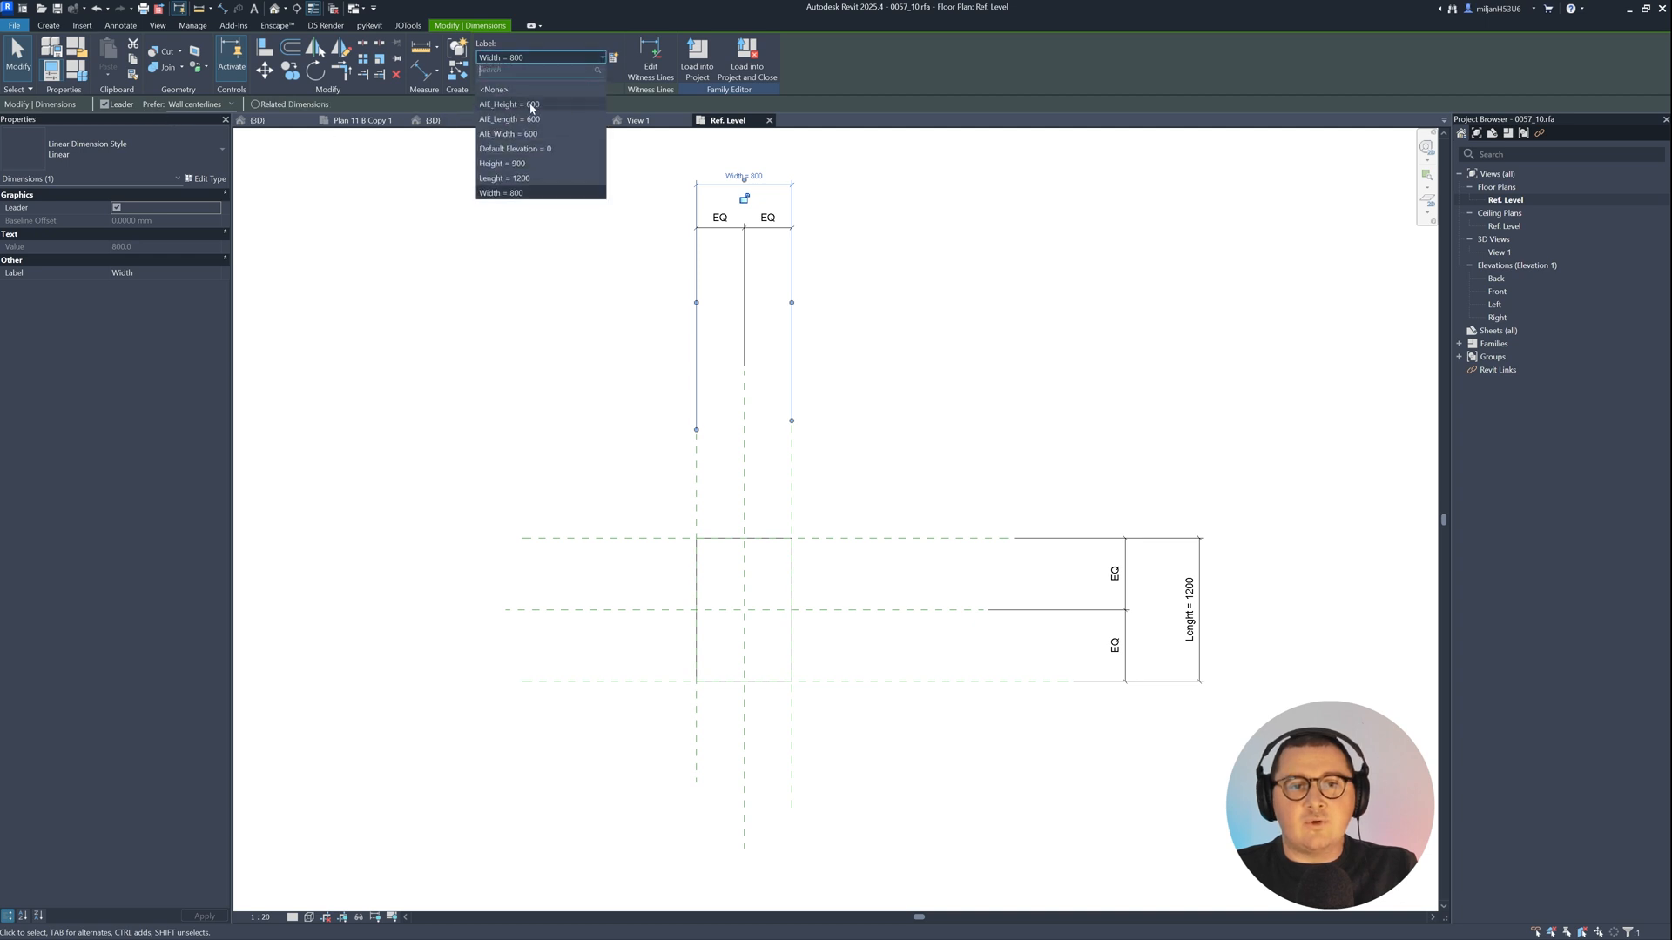
{"action": "left_click", "coordinate": [522, 133]}
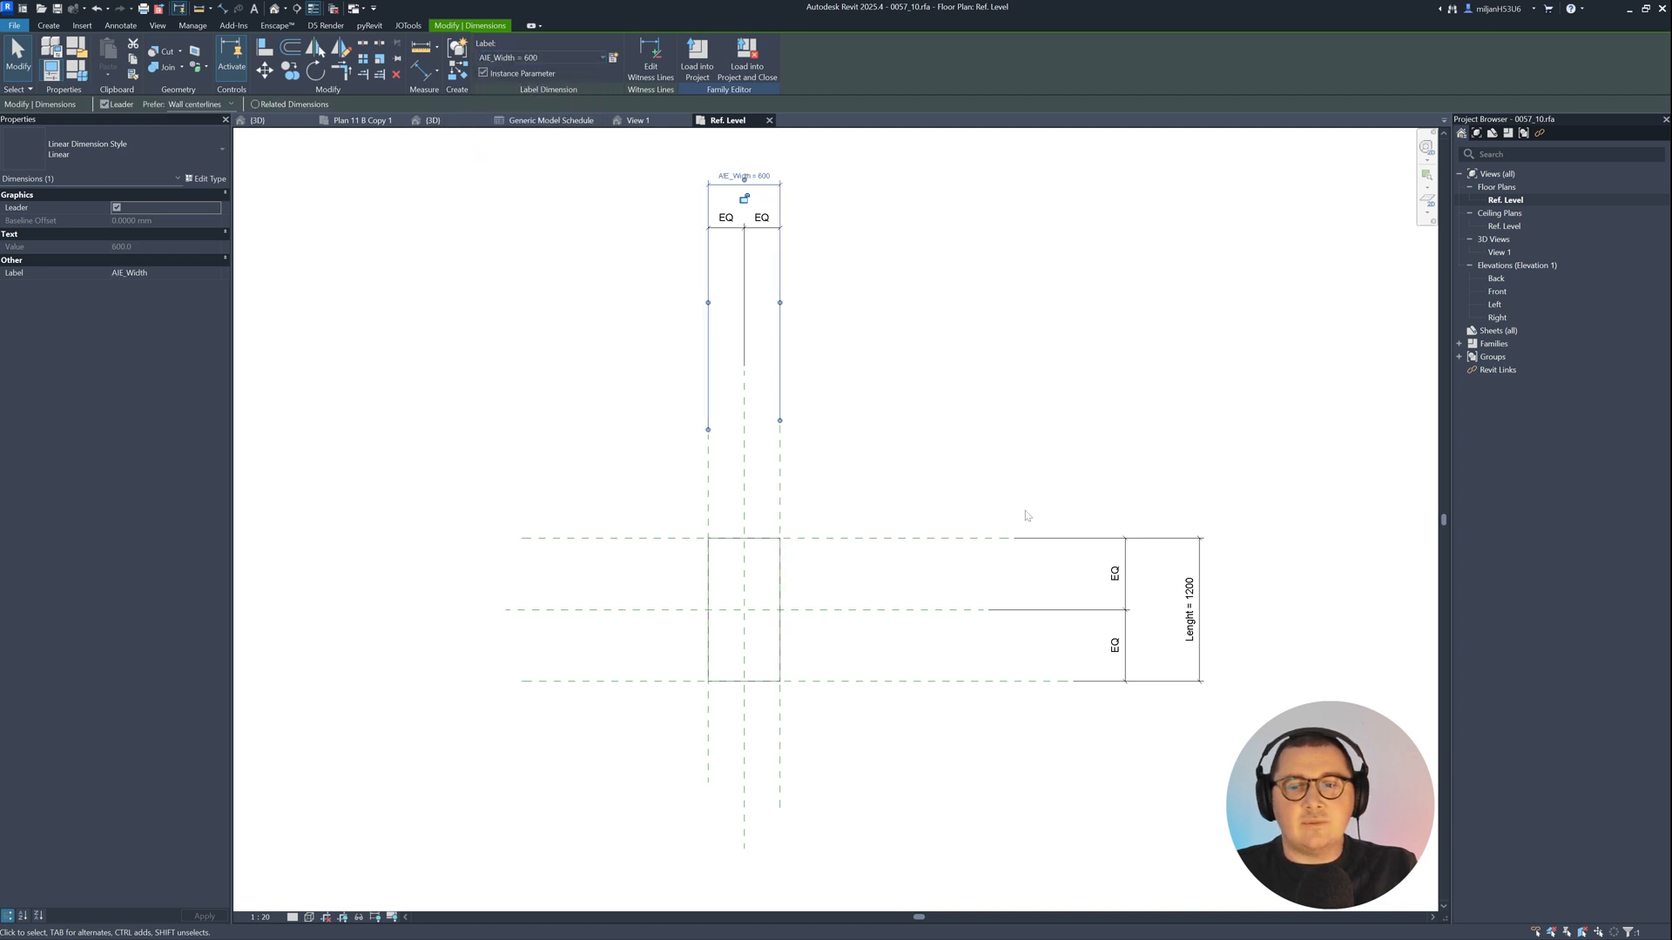
{"action": "left_click", "coordinate": [1202, 605]}
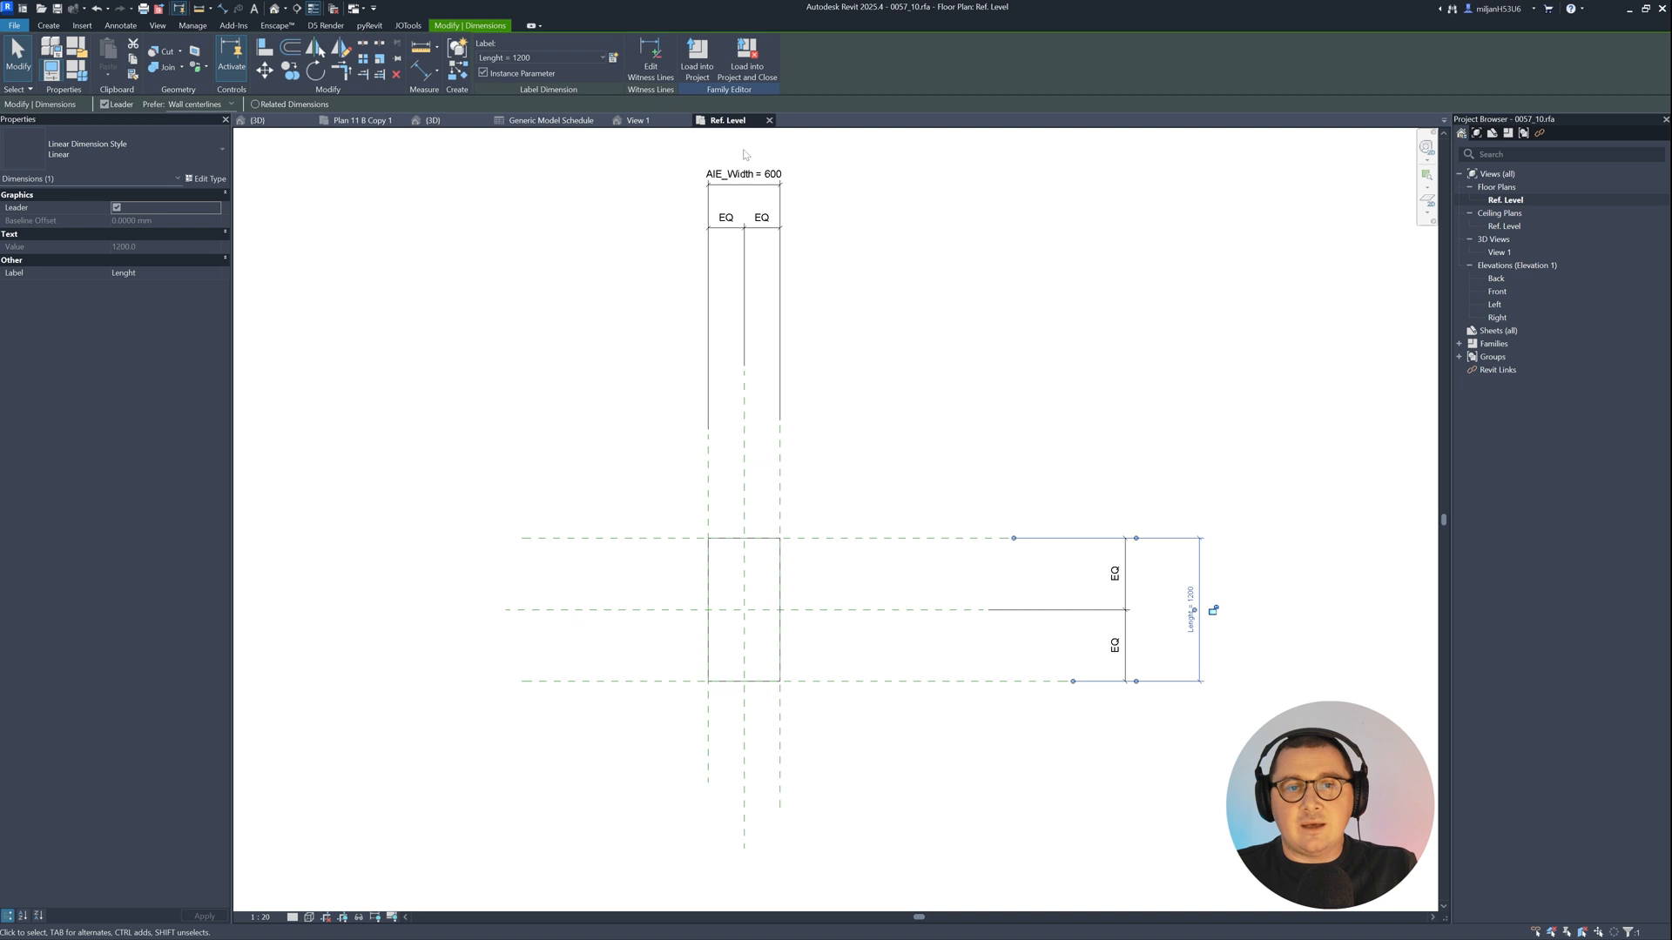
{"action": "left_click", "coordinate": [551, 56]}
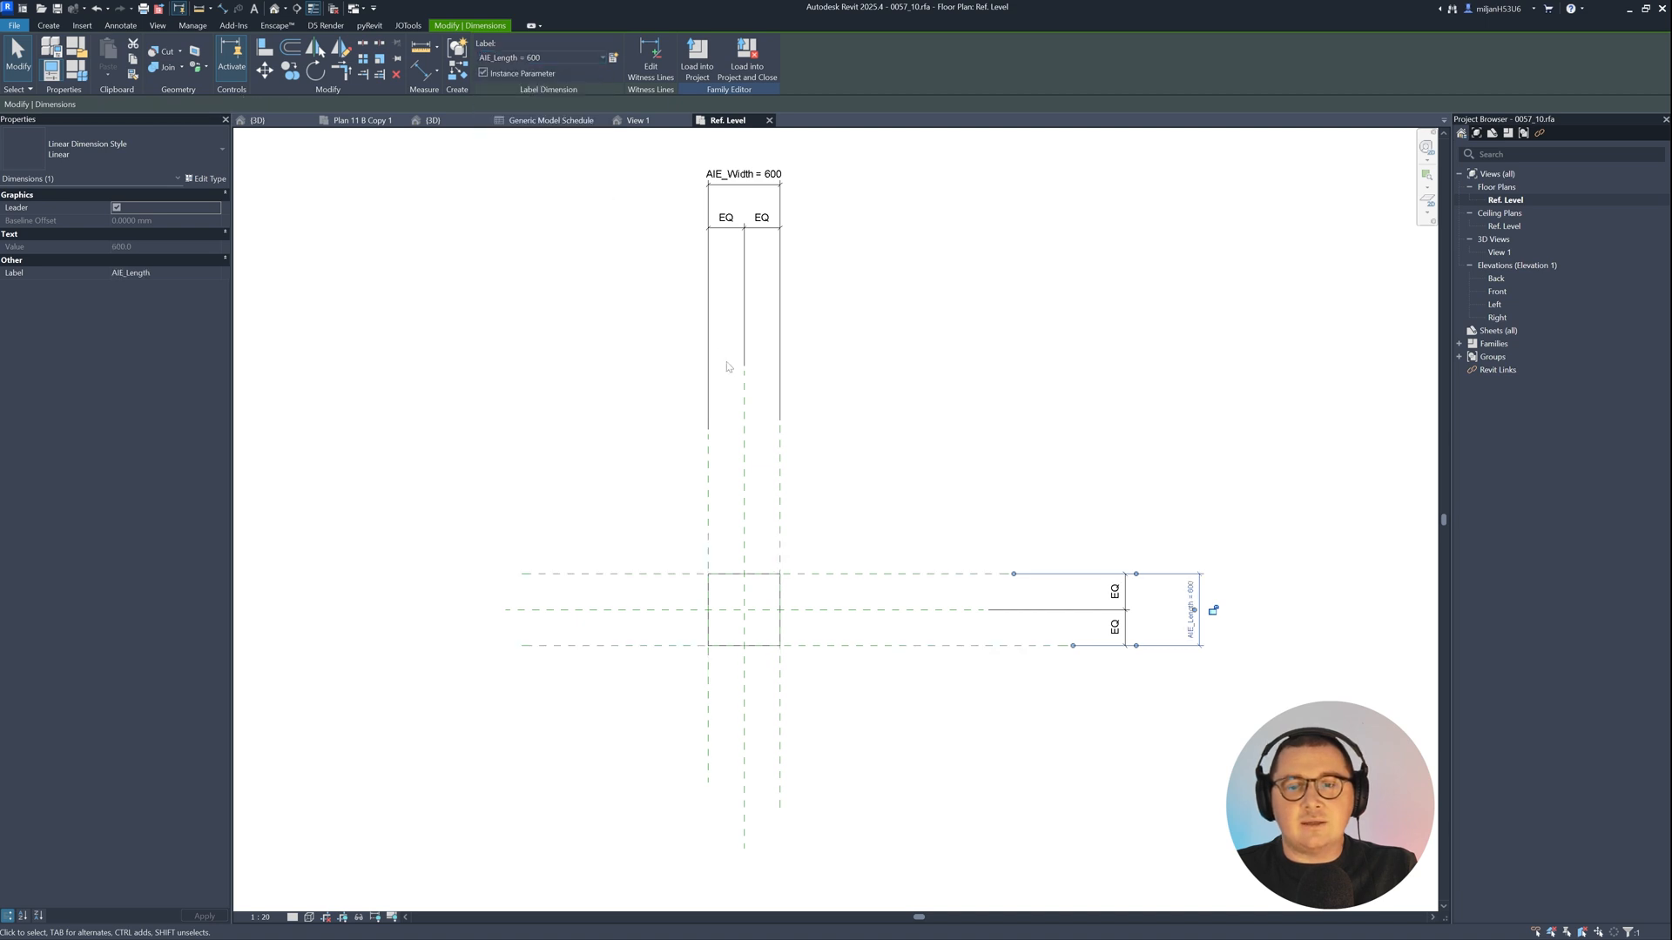
{"action": "left_click", "coordinate": [536, 119]}
{"action": "left_click", "coordinate": [682, 438]}
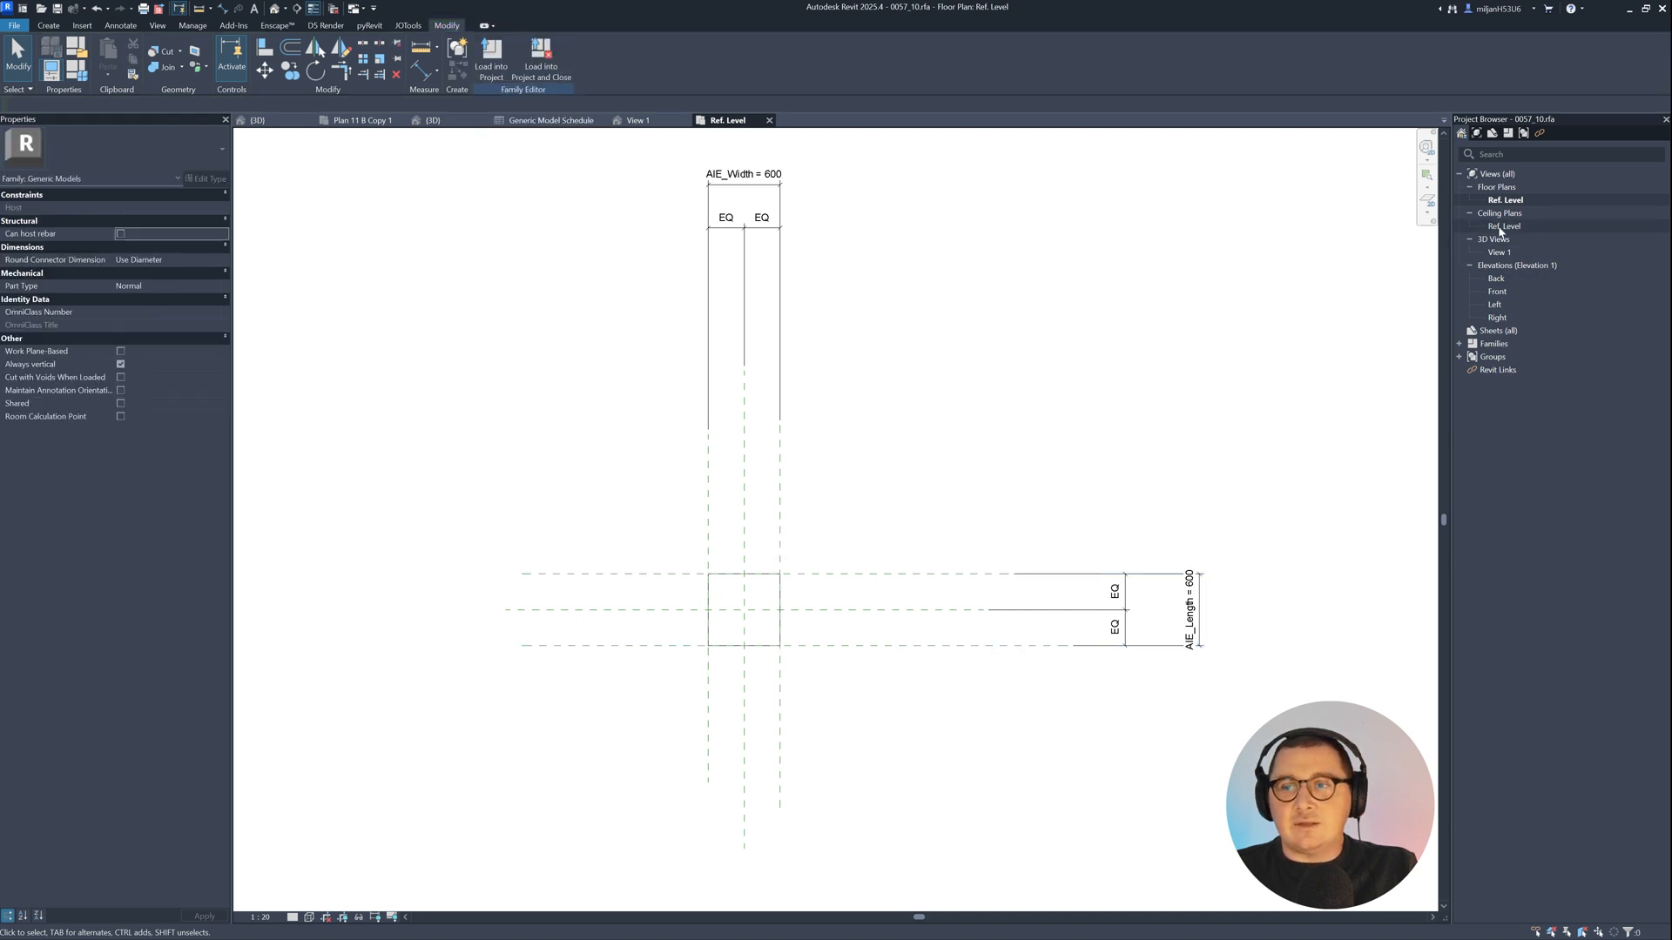
Step: In the Front elevation, associate the box's Extrusion End with the AIE_Height parameter
{"action": "double_click", "coordinate": [1497, 292]}
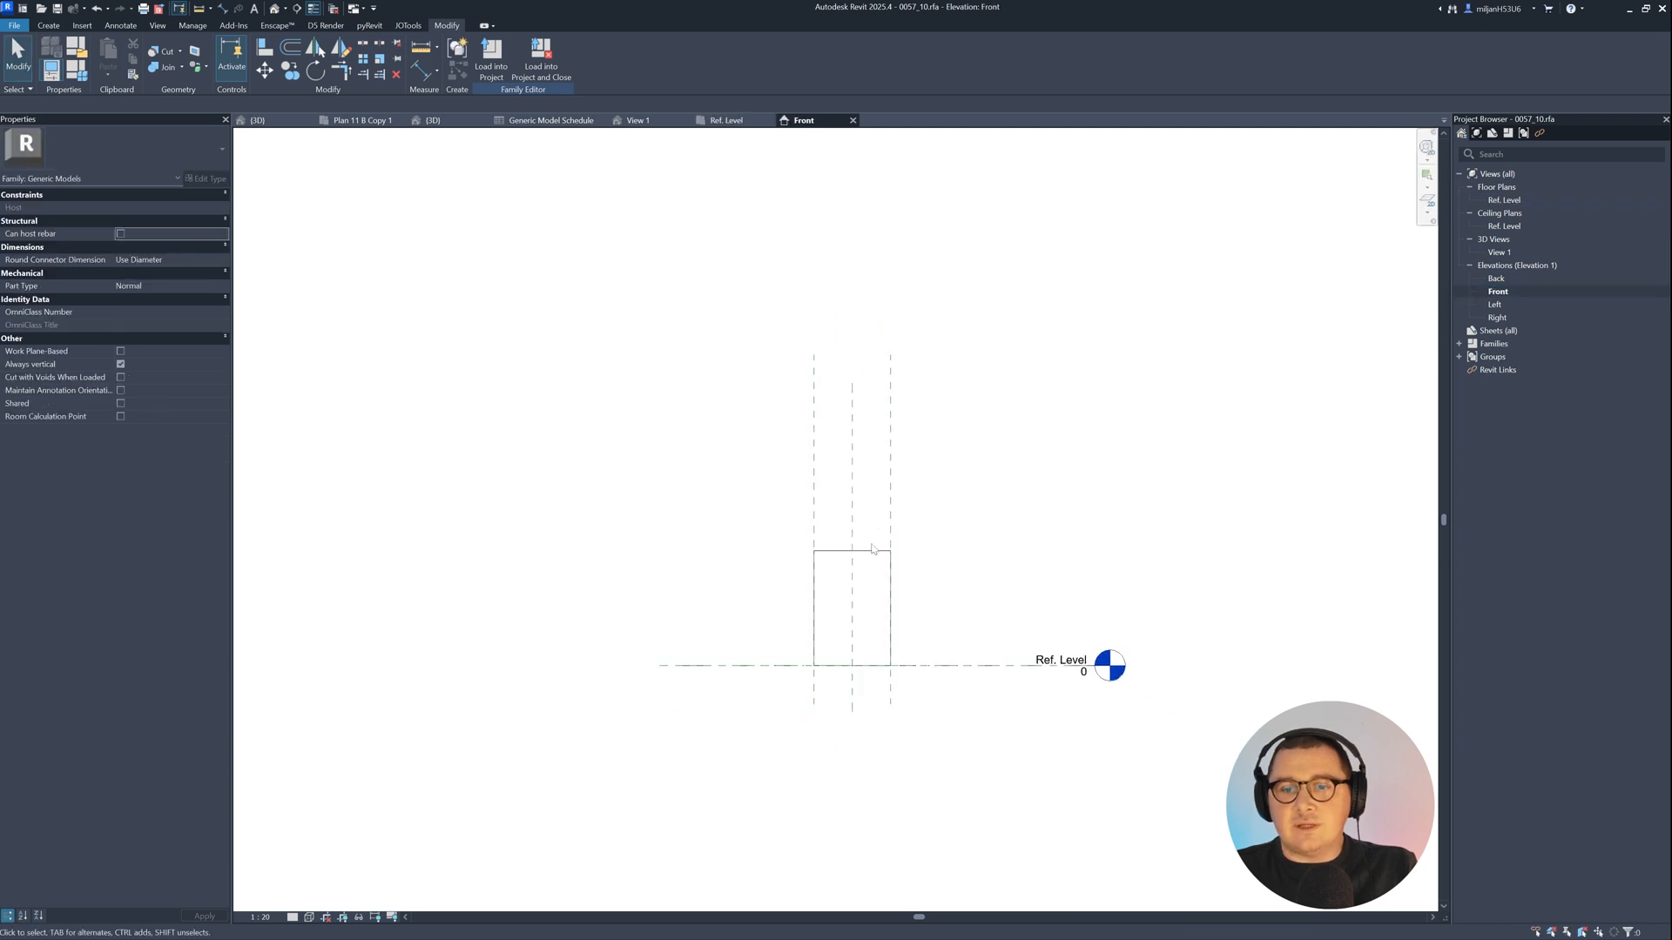
{"action": "left_click", "coordinate": [874, 550]}
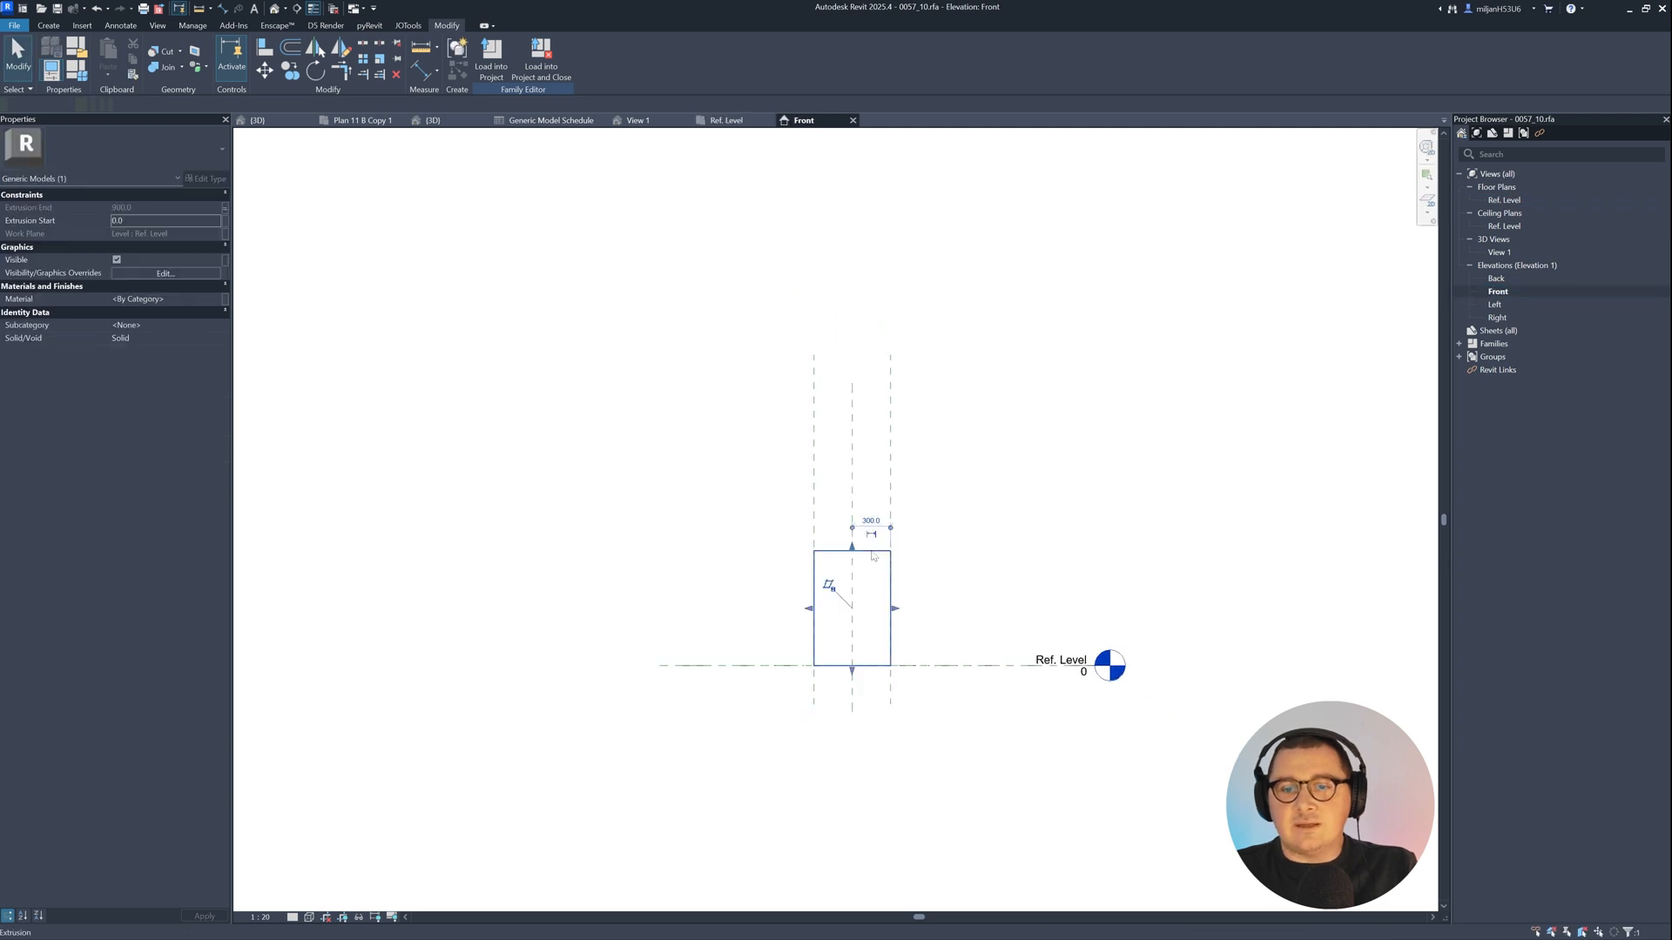
{"action": "left_click", "coordinate": [225, 209]}
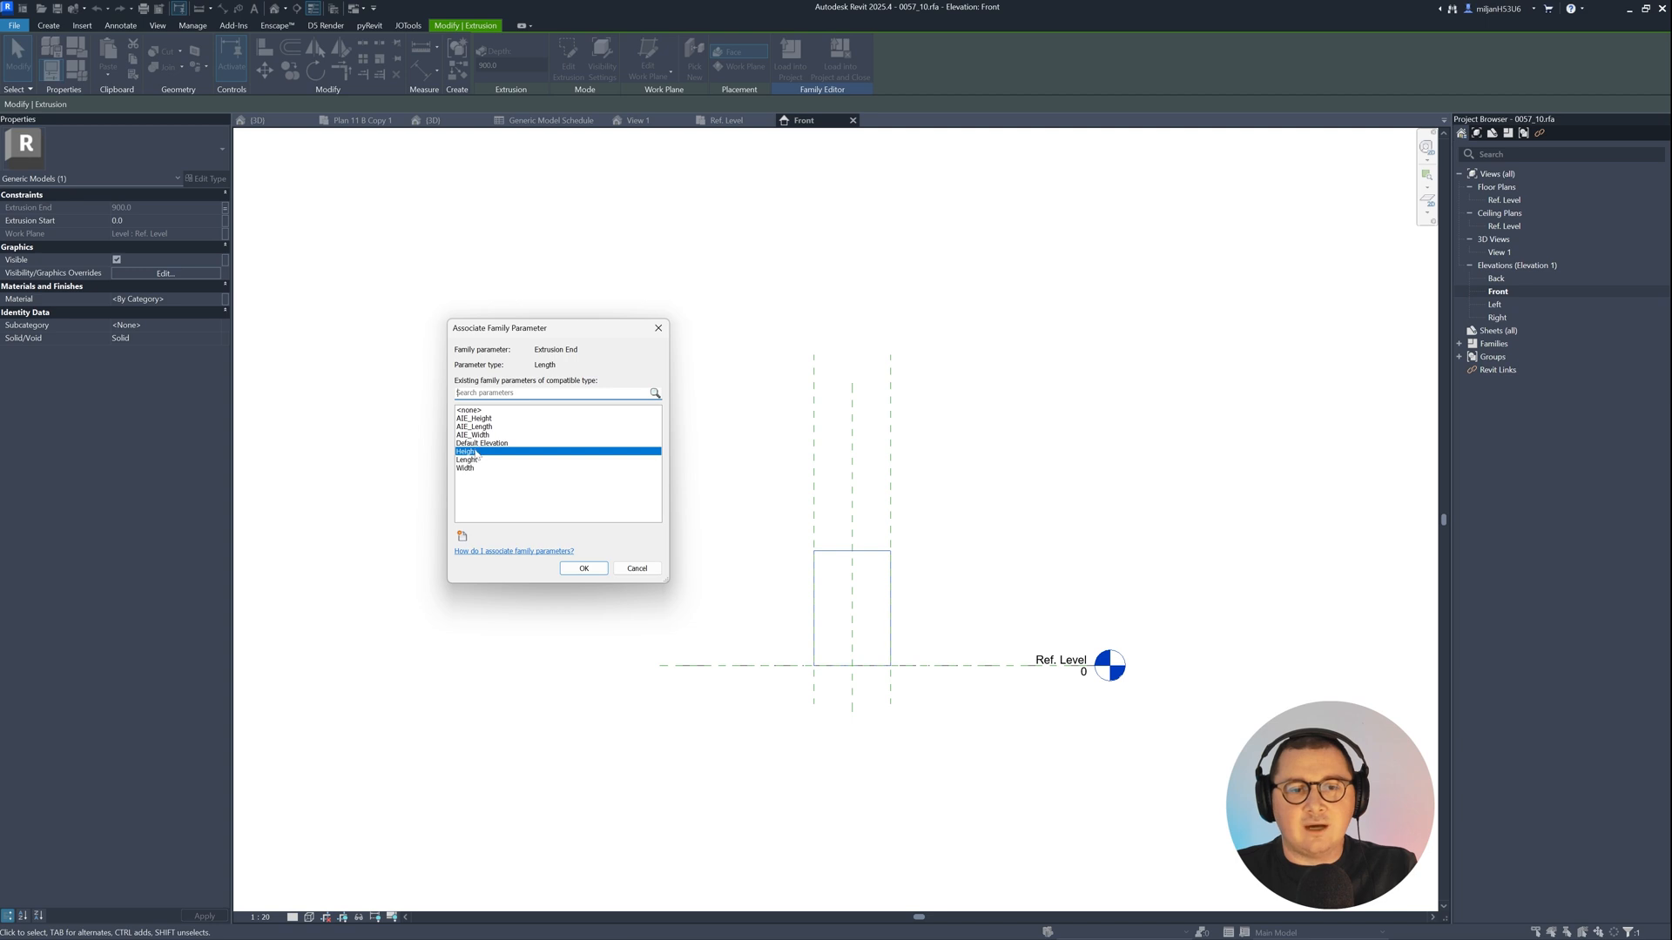
{"action": "left_click", "coordinate": [472, 426]}
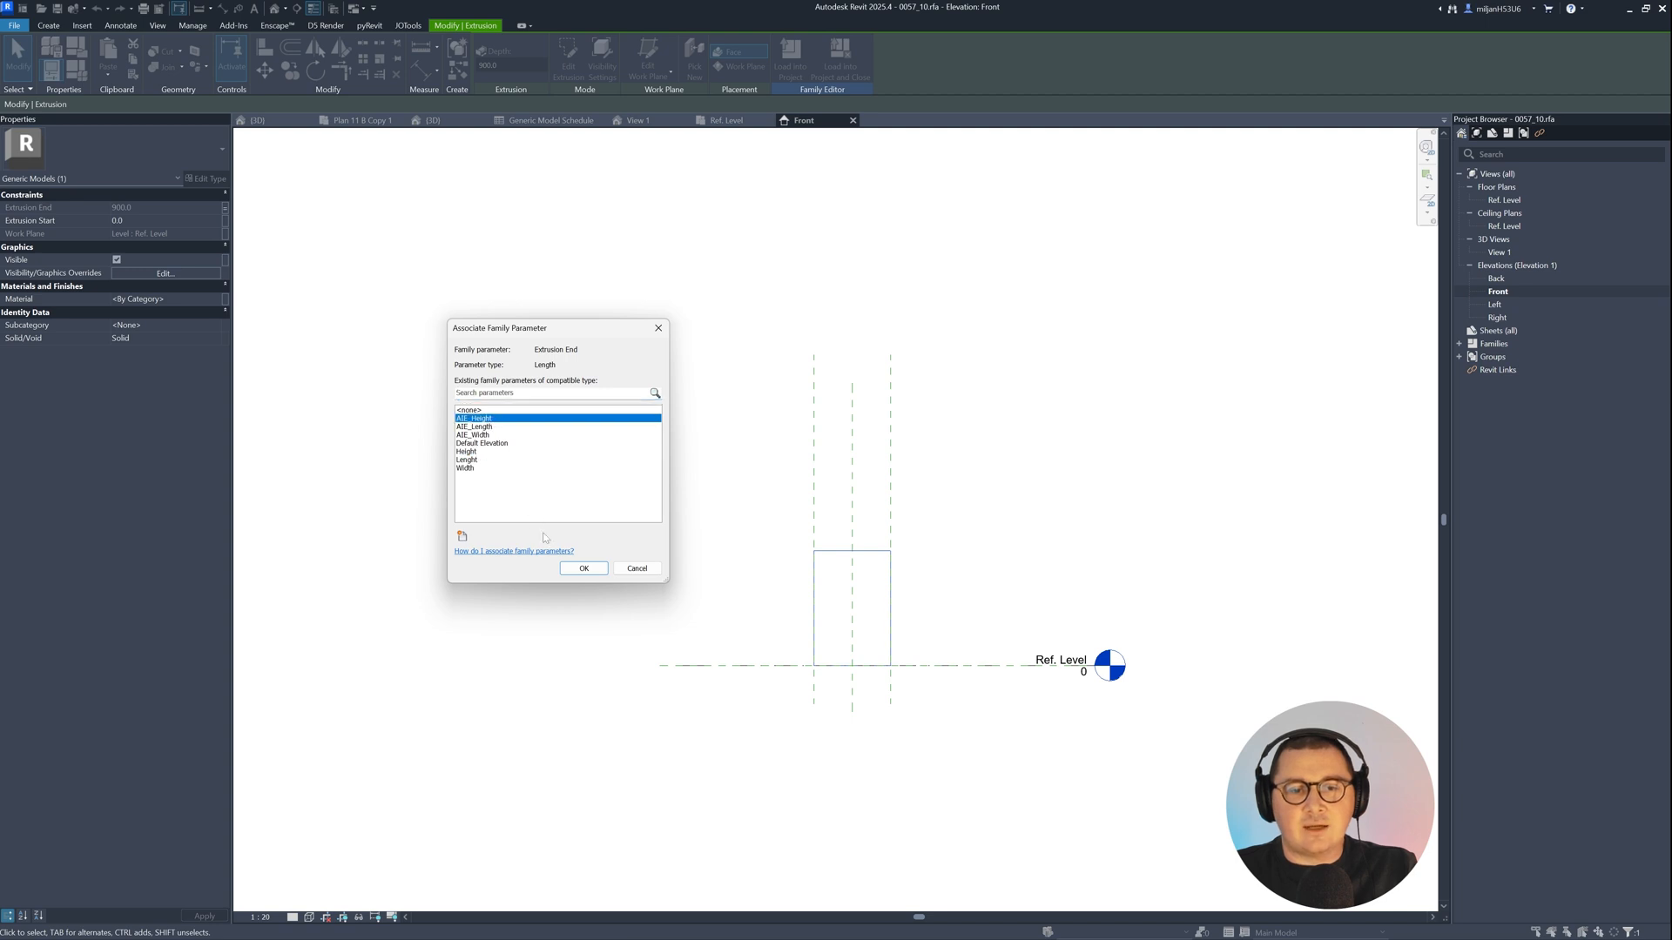
{"action": "left_click", "coordinate": [584, 568]}
{"action": "key", "text": "Escape"}
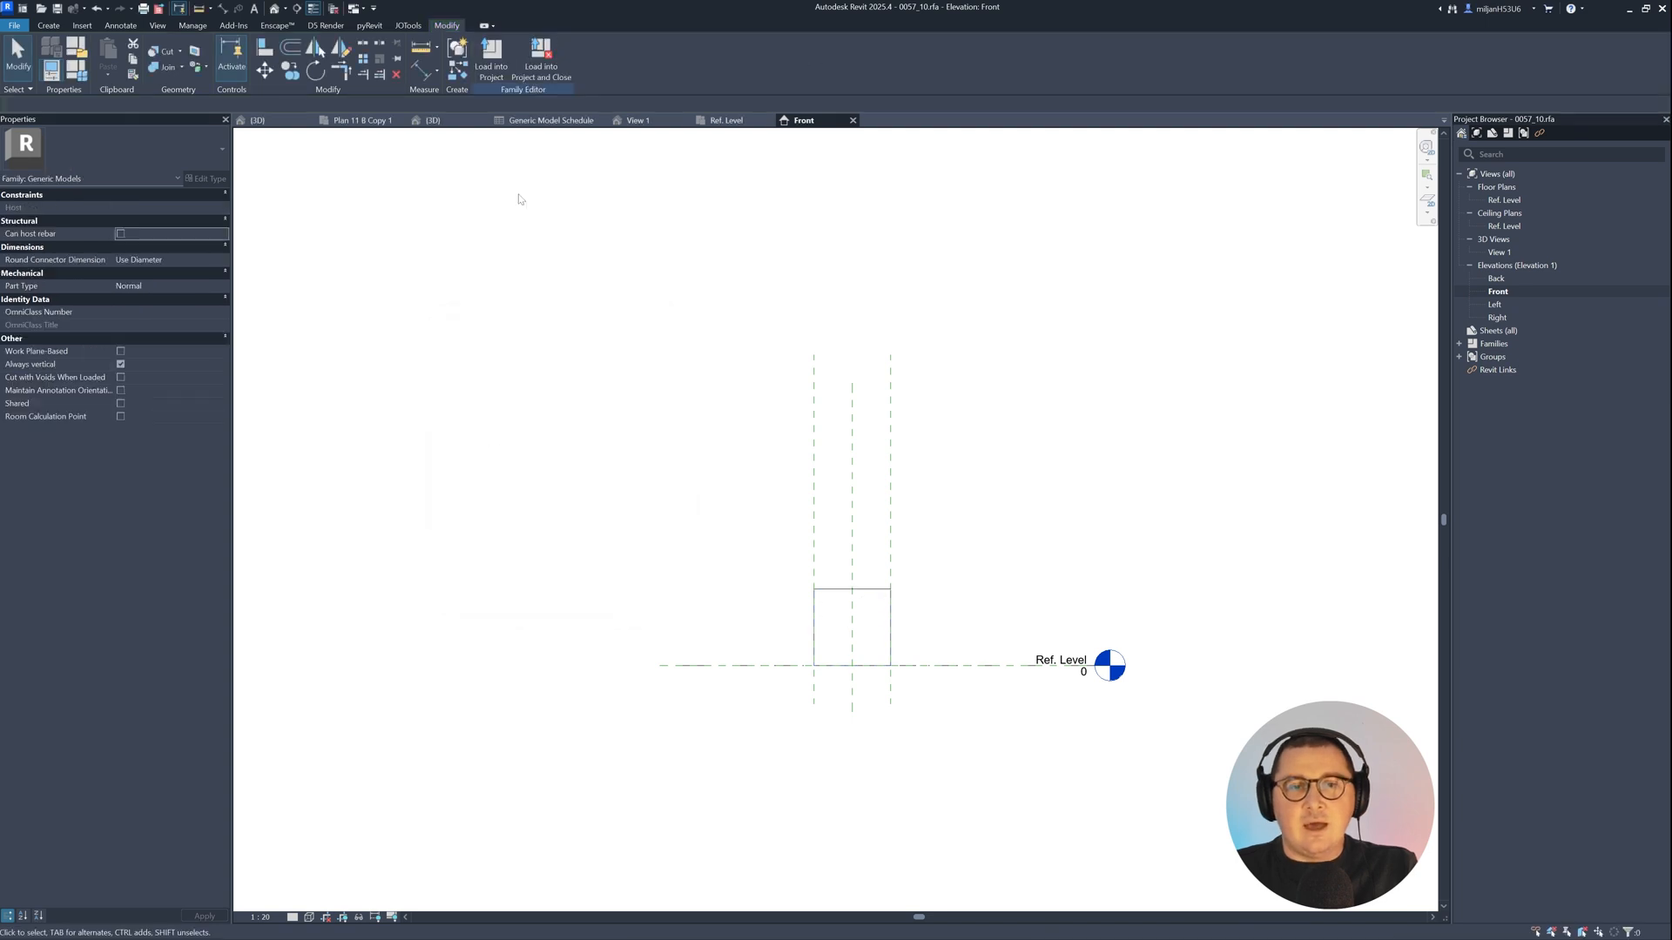
Step: Test the box in the 3D view by setting AIE_Length to 900 and AIE_Height to 450
{"action": "left_click", "coordinate": [637, 121]}
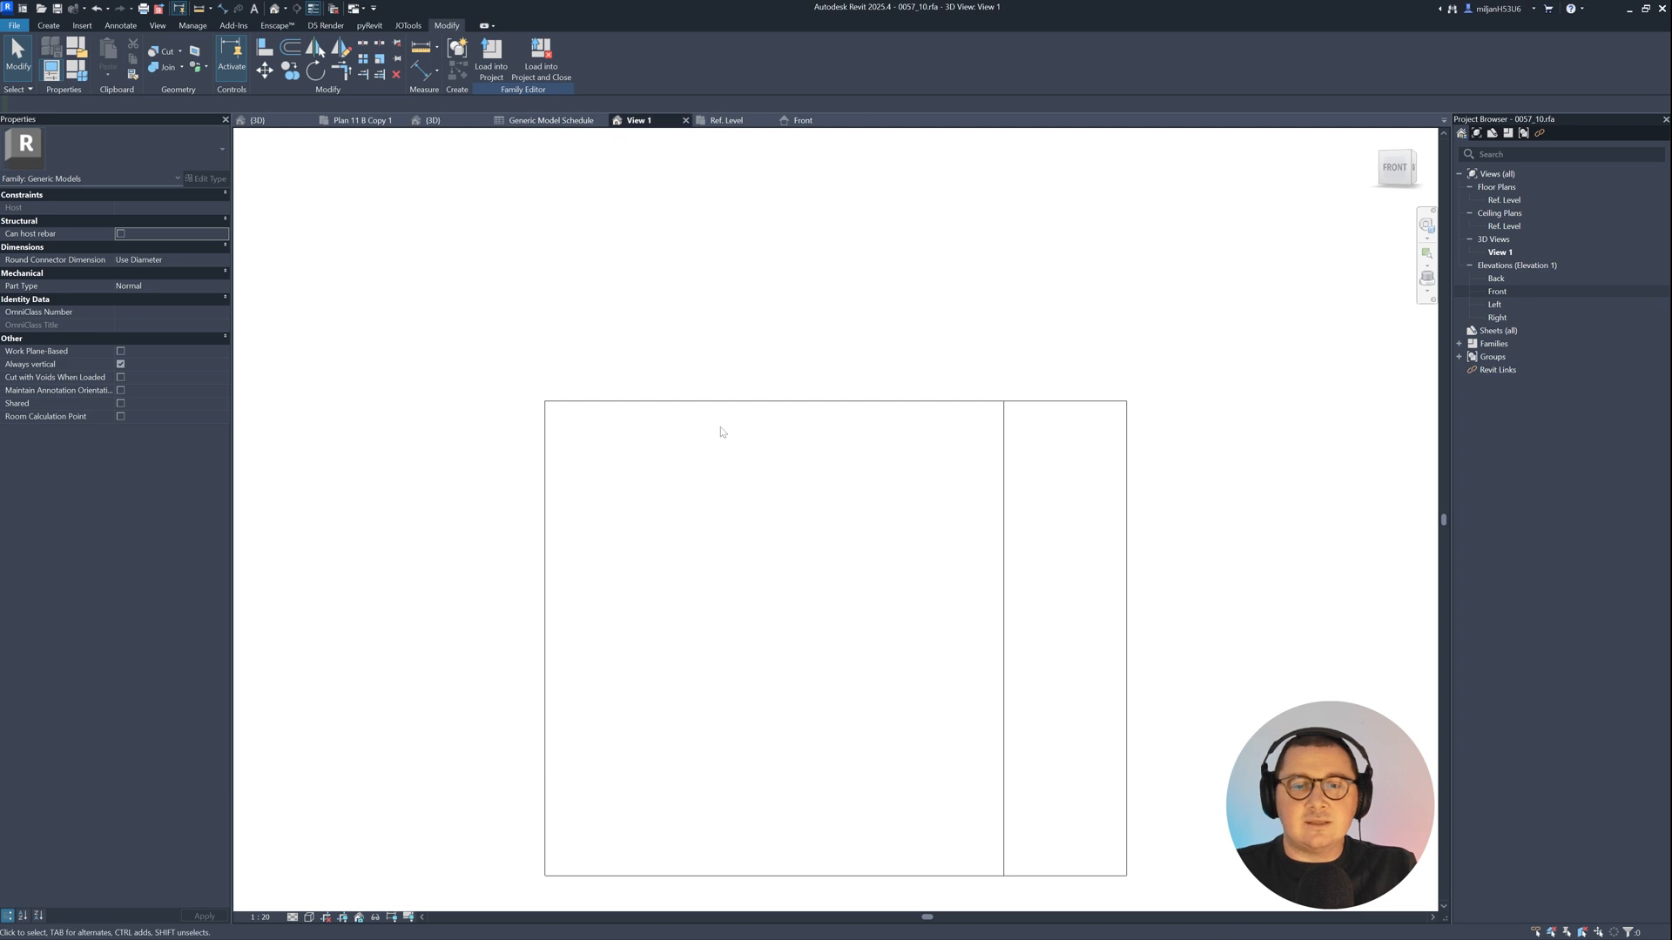
{"action": "middle_click_drag", "start_coordinate": [721, 432], "coordinate": [670, 590], "text": "shift"}
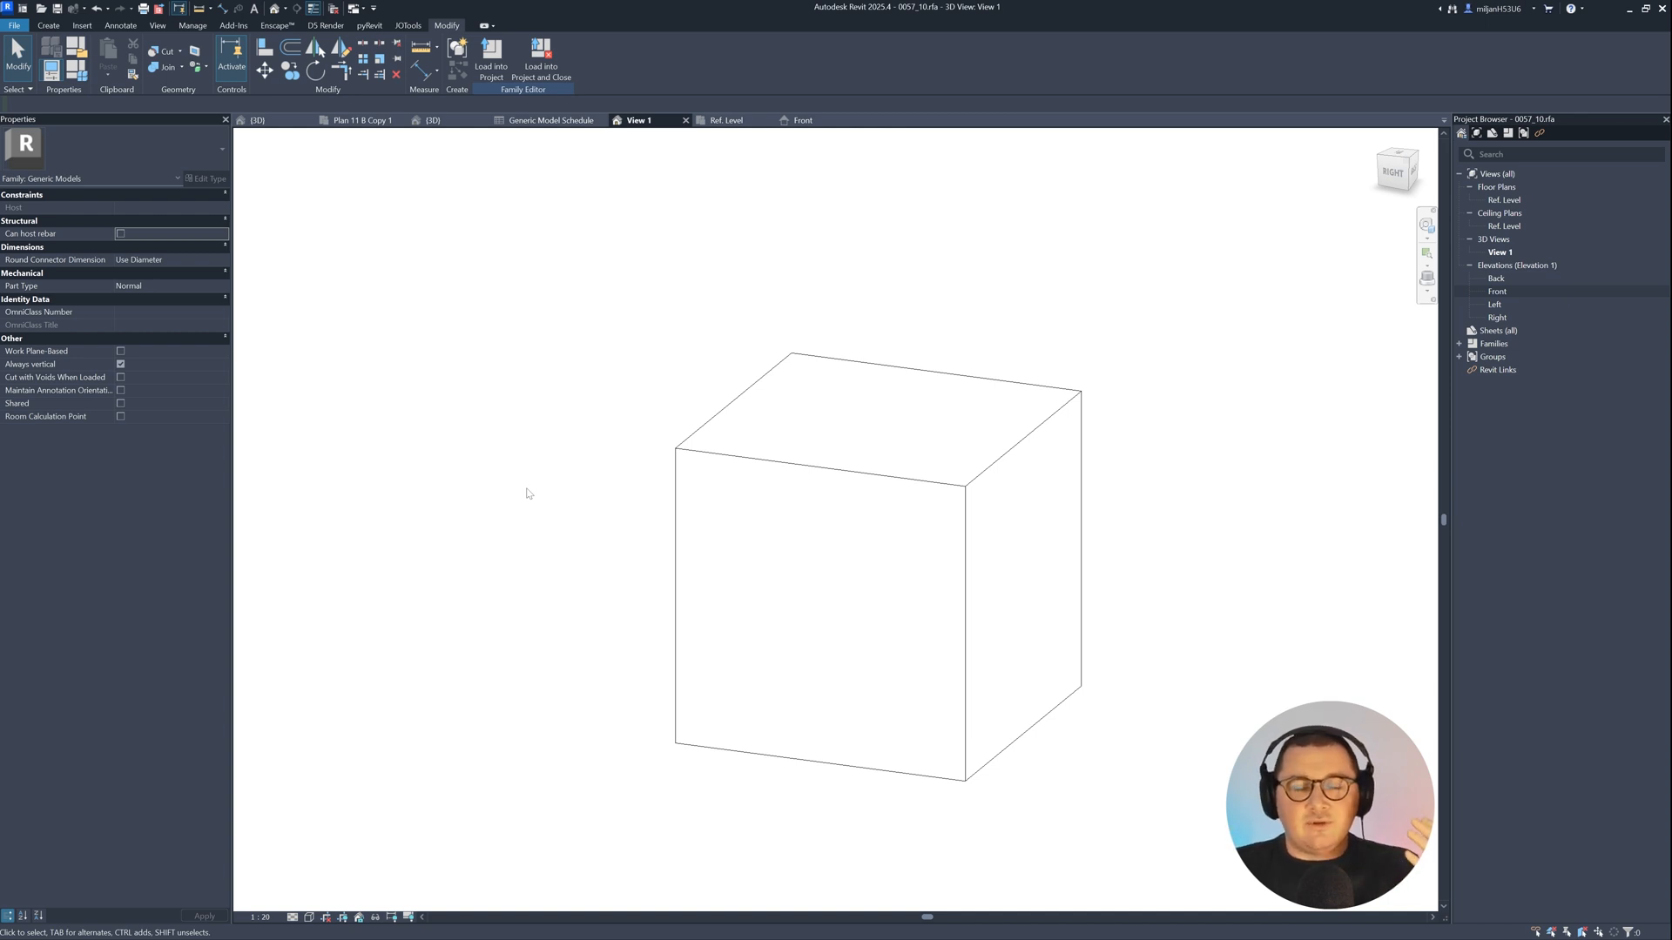
{"action": "left_click", "coordinate": [84, 78]}
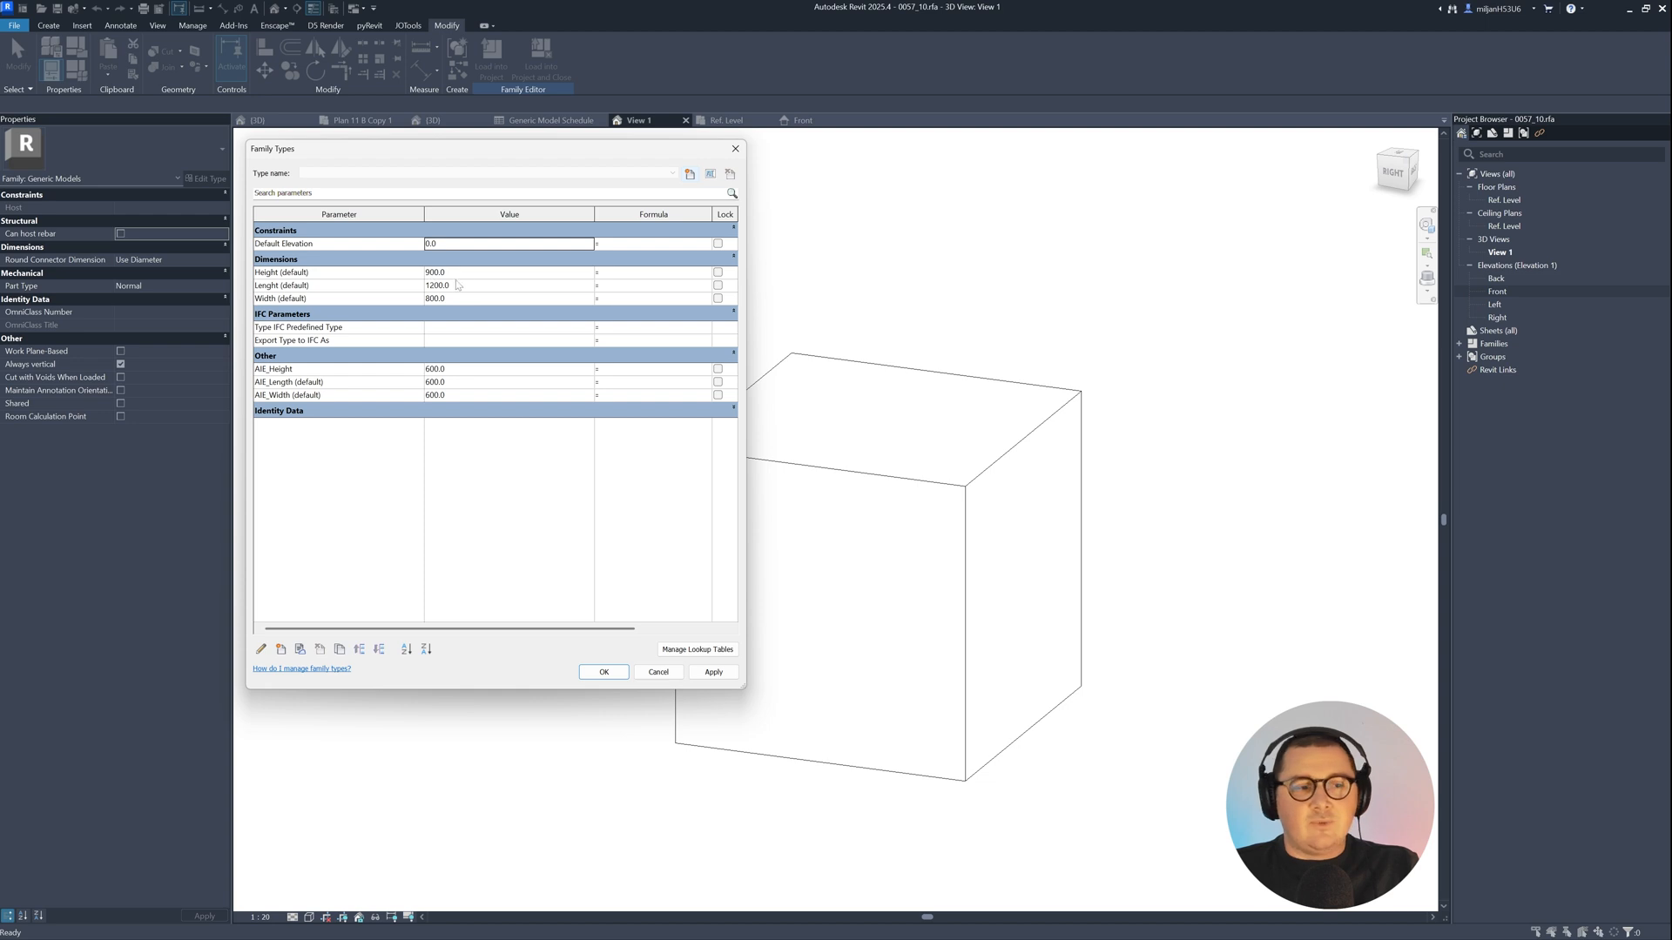
{"action": "left_click", "coordinate": [462, 370]}
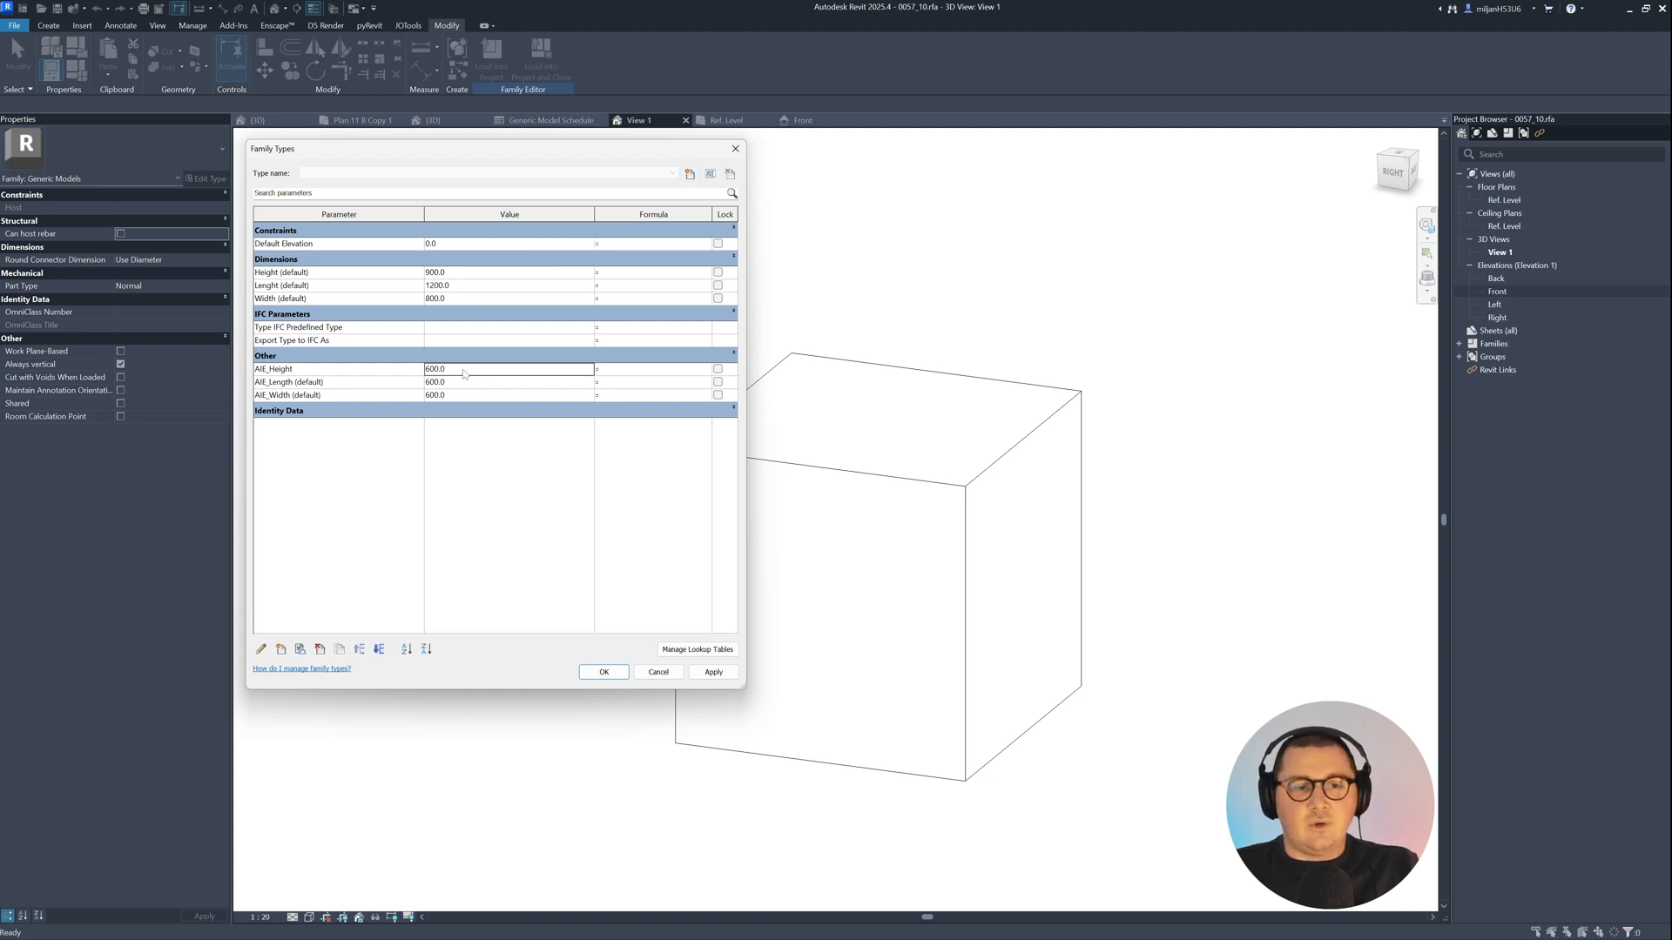
{"action": "double_click", "coordinate": [462, 370]}
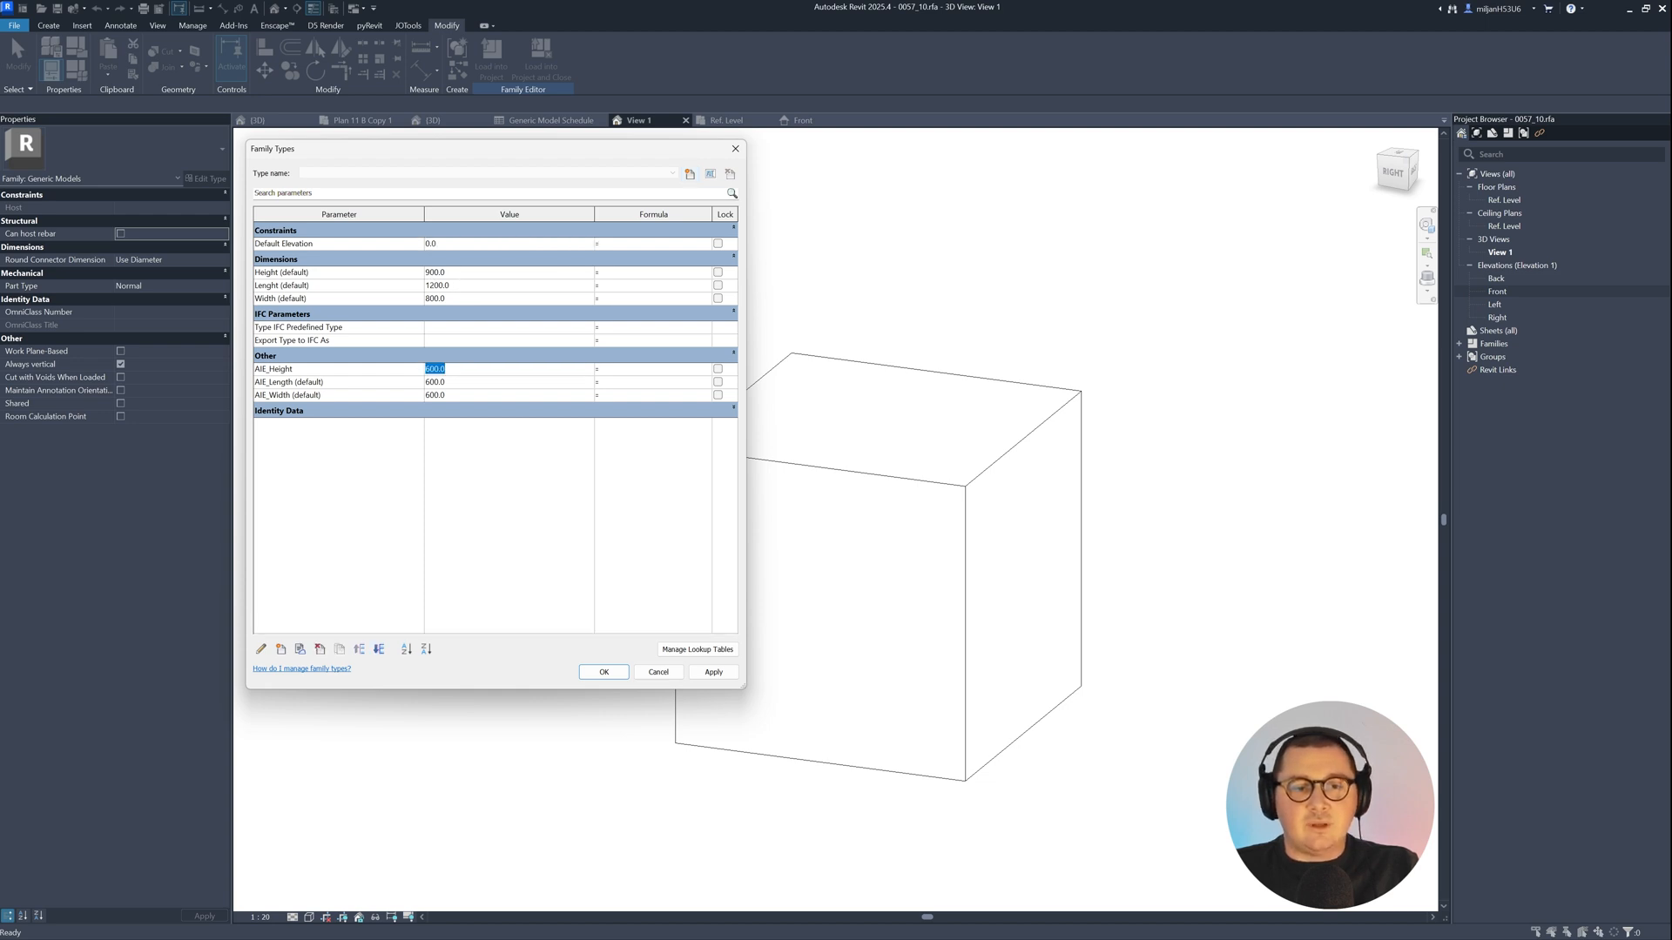
{"action": "double_click", "coordinate": [461, 383]}
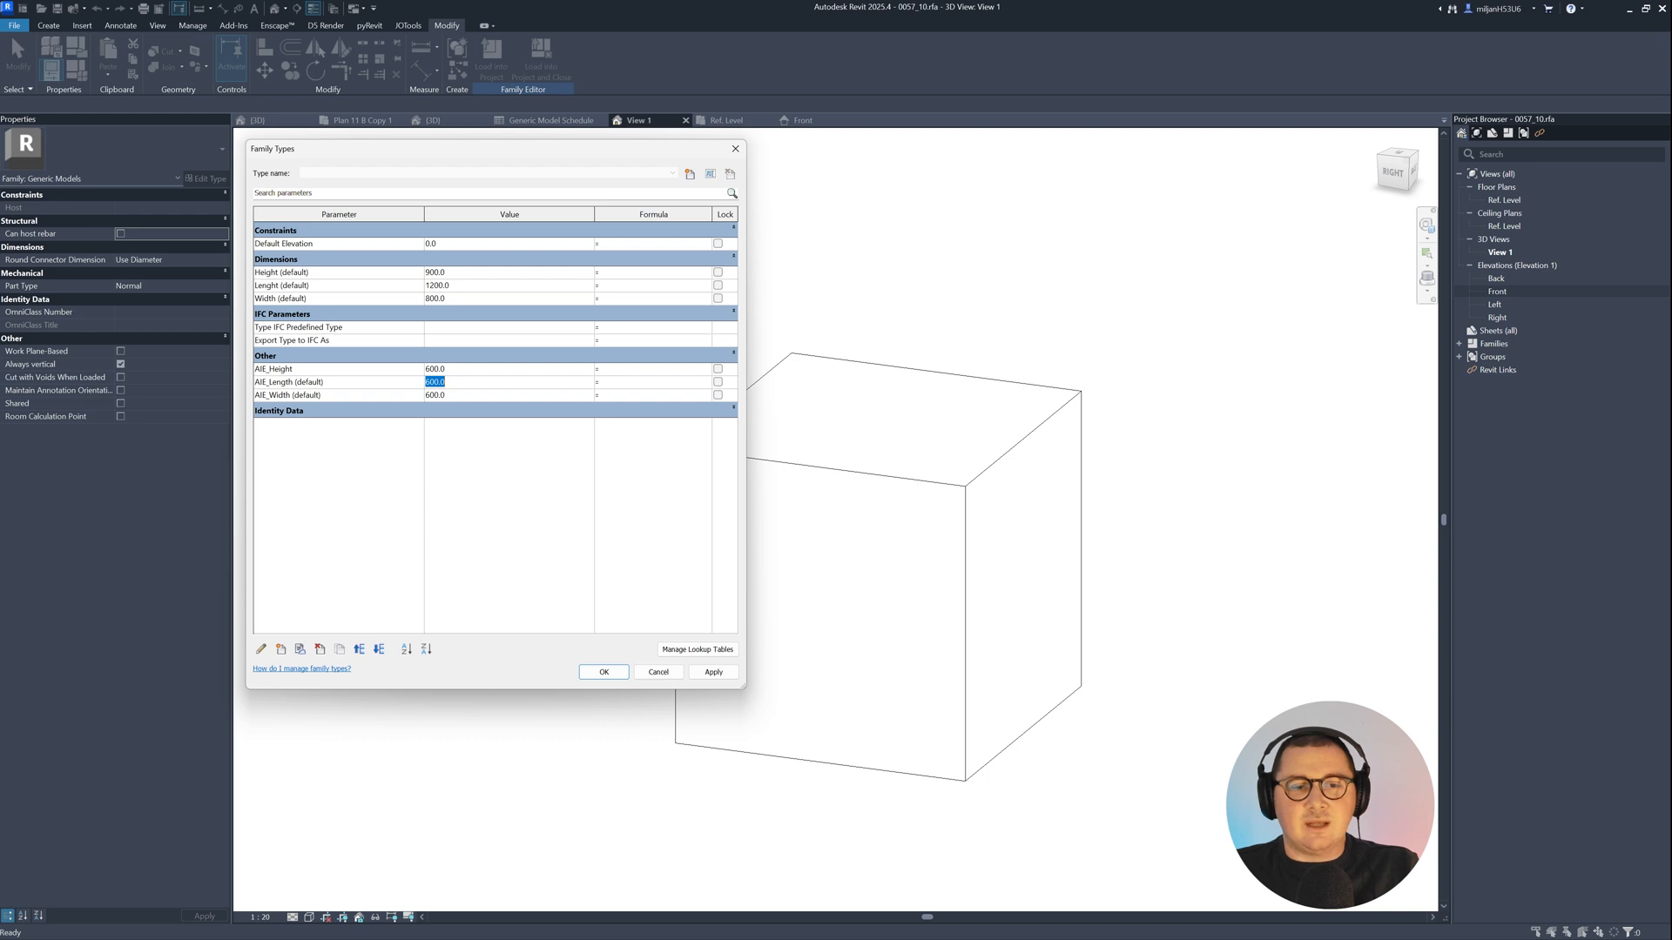
{"action": "type", "text": "900"}
{"action": "key", "text": "Up"}
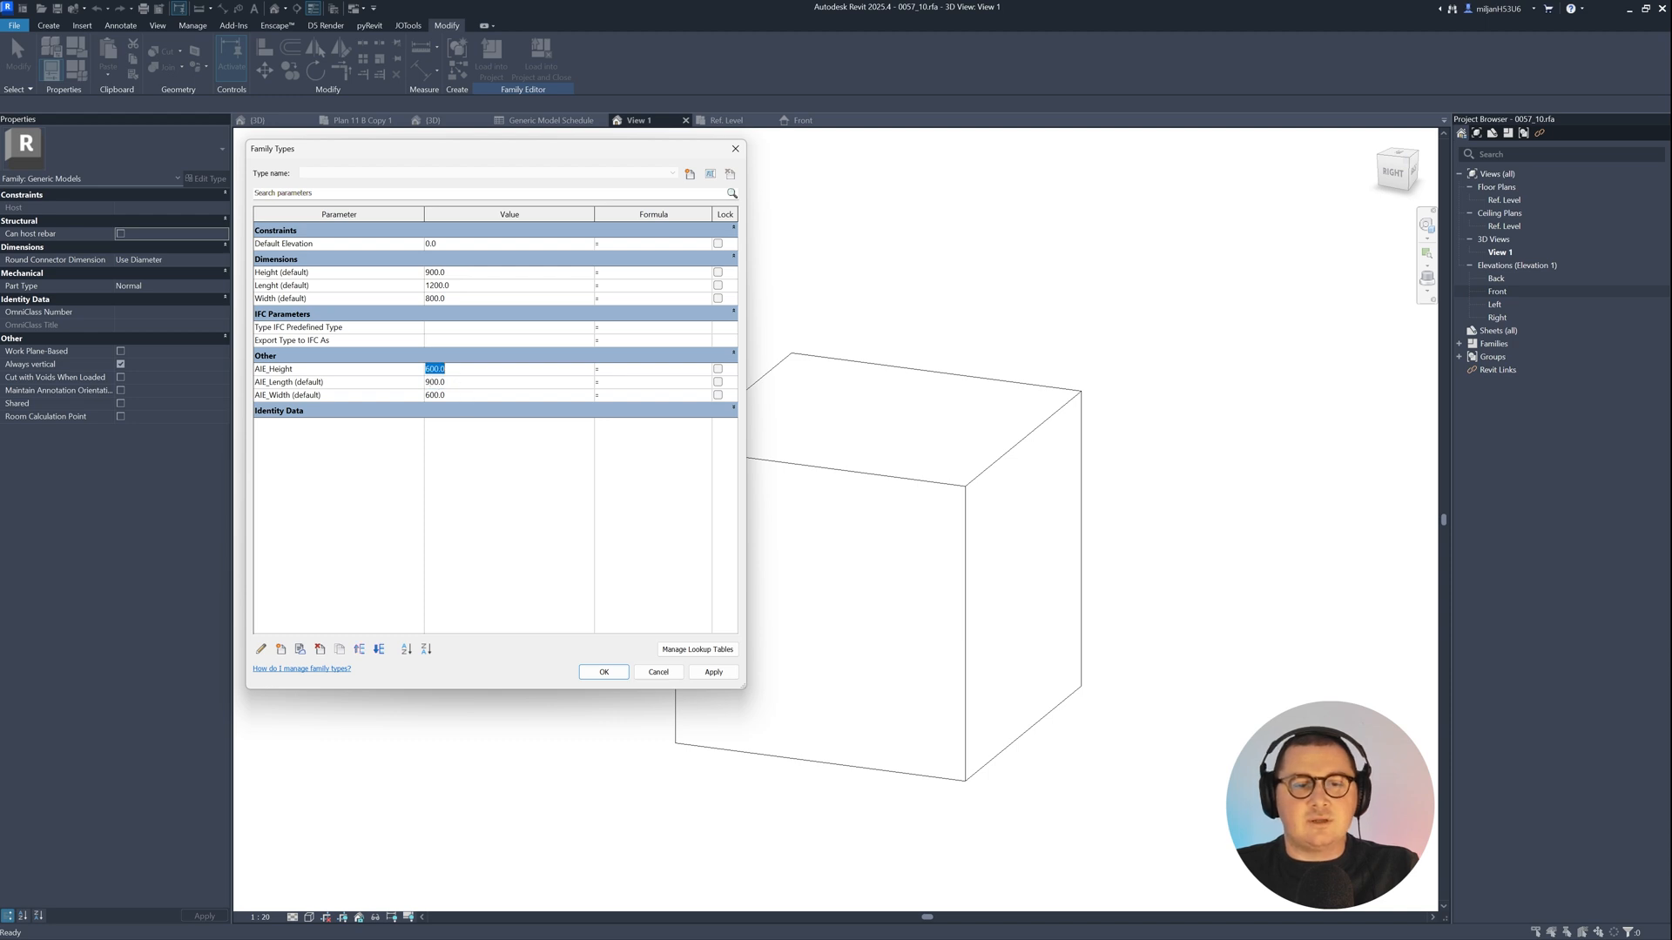
{"action": "type", "text": "450"}
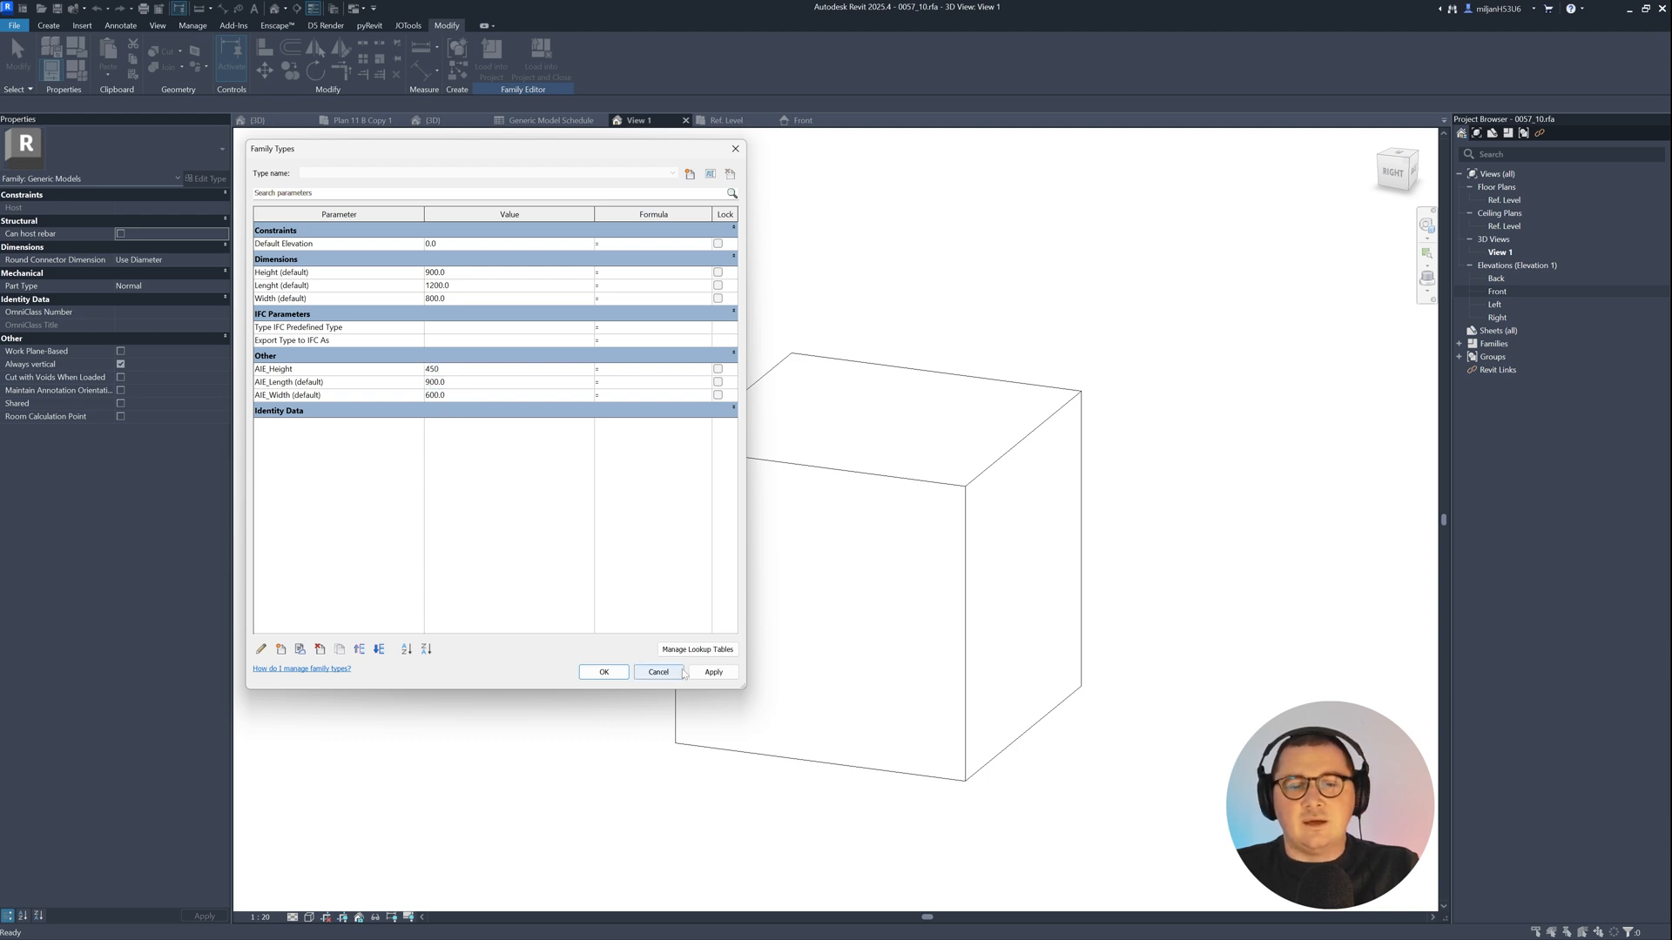
{"action": "left_click", "coordinate": [710, 673]}
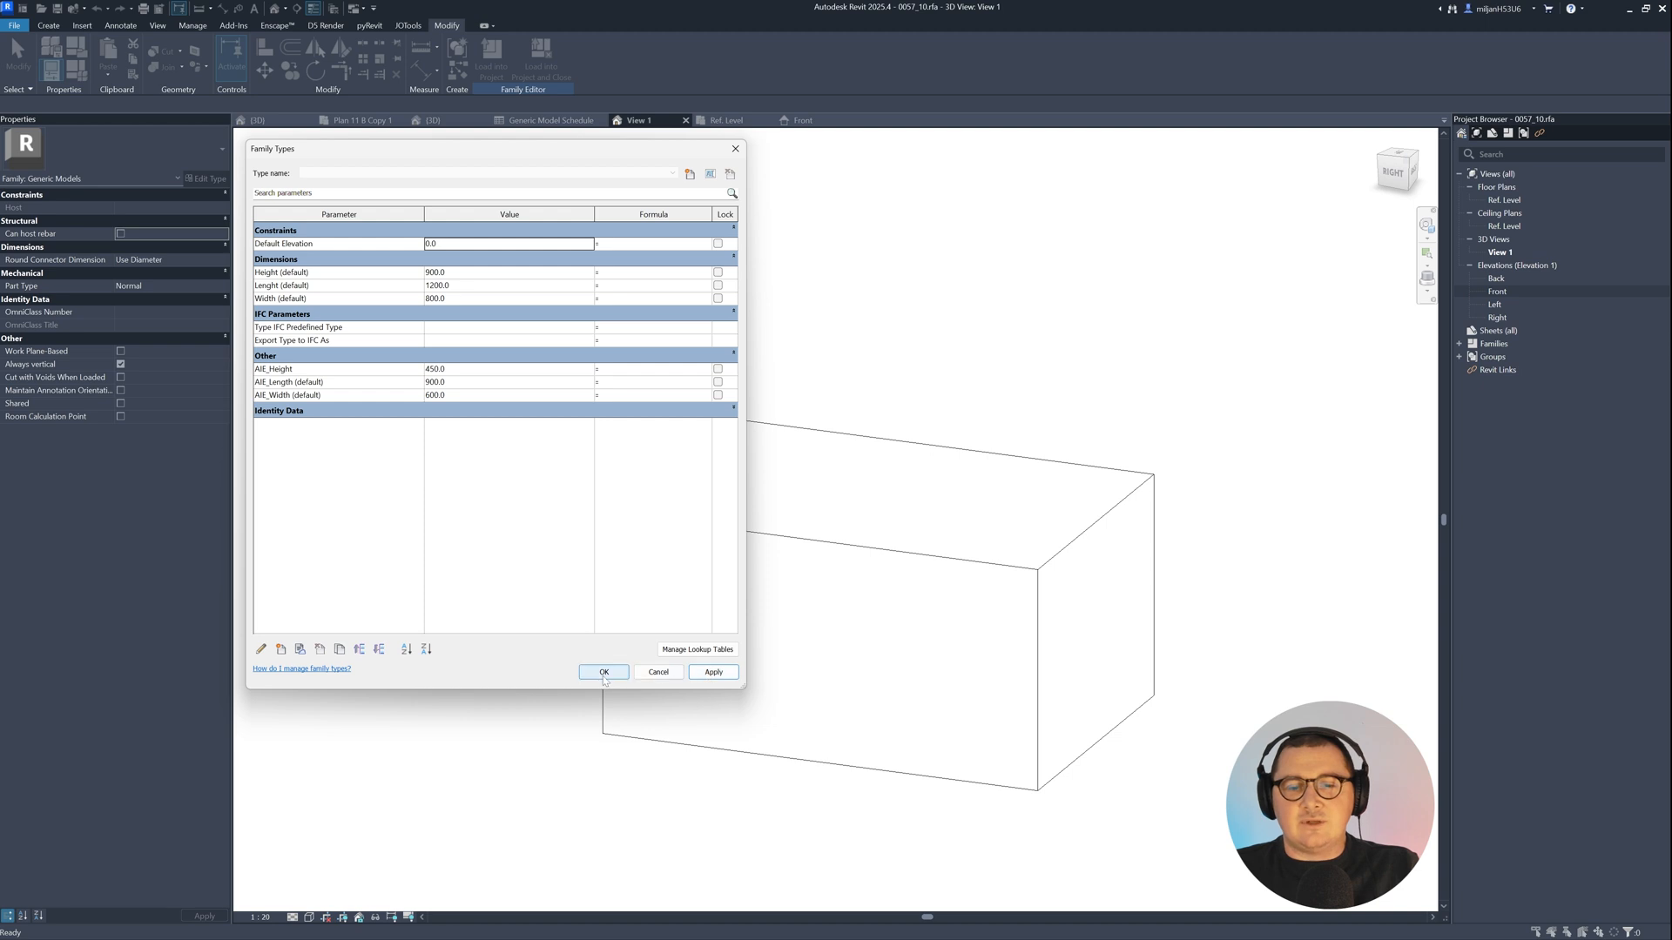
{"action": "left_click", "coordinate": [603, 672]}
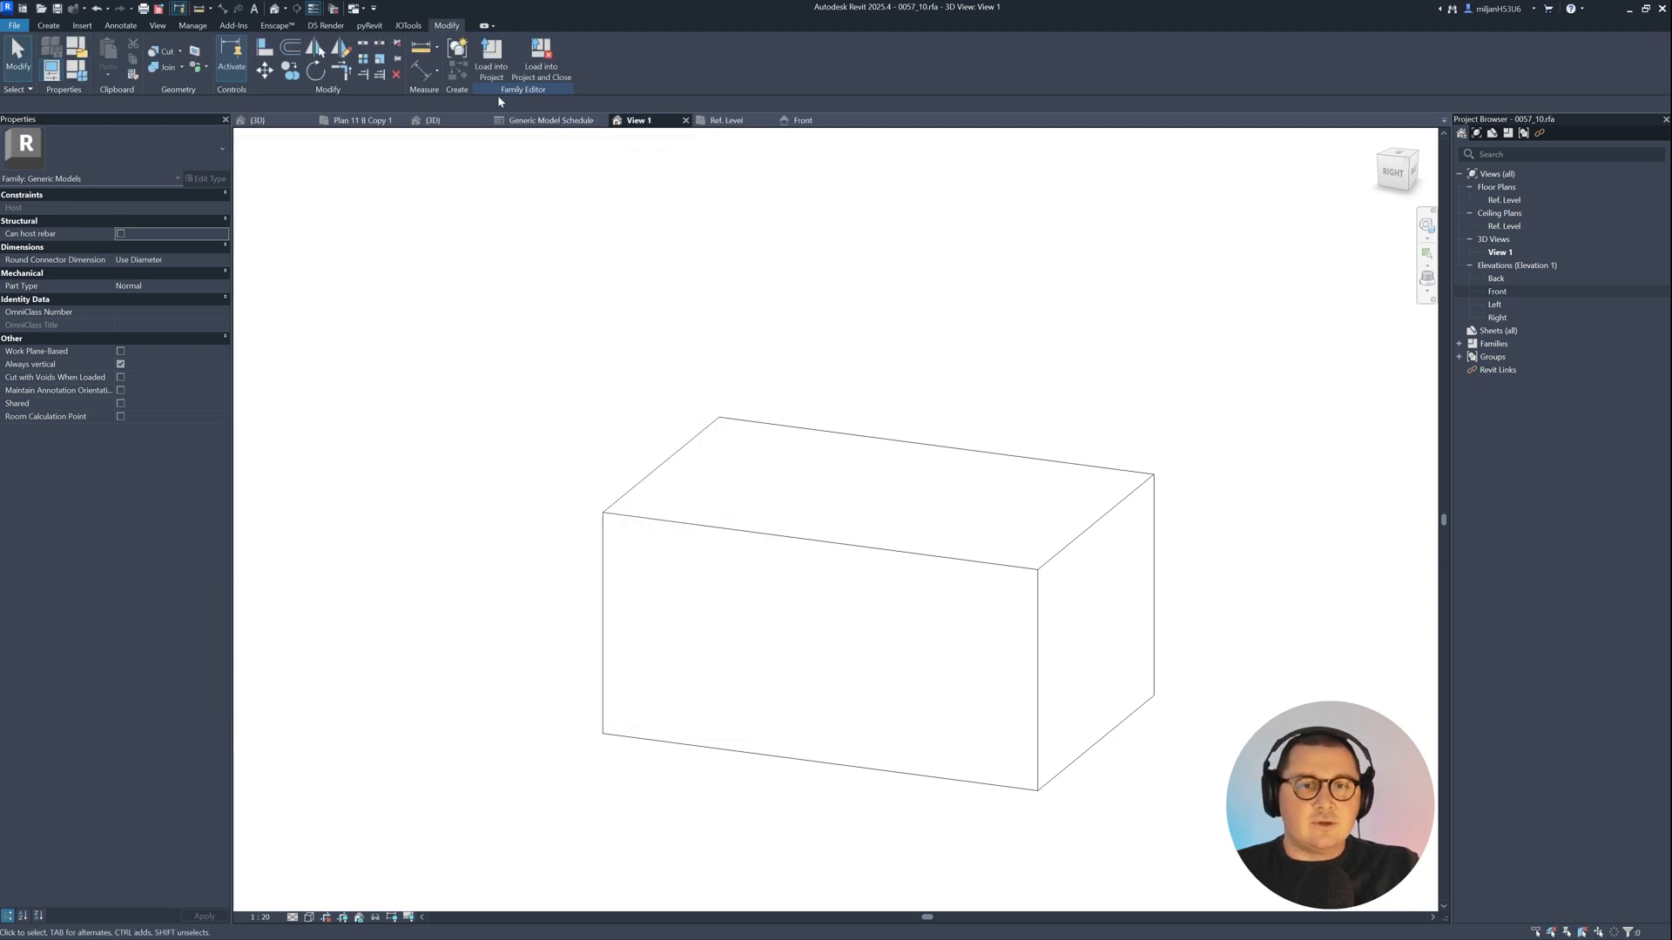
Step: Load the family into Project1 only, overwriting the existing version and its parameter values
{"action": "left_click", "coordinate": [491, 61]}
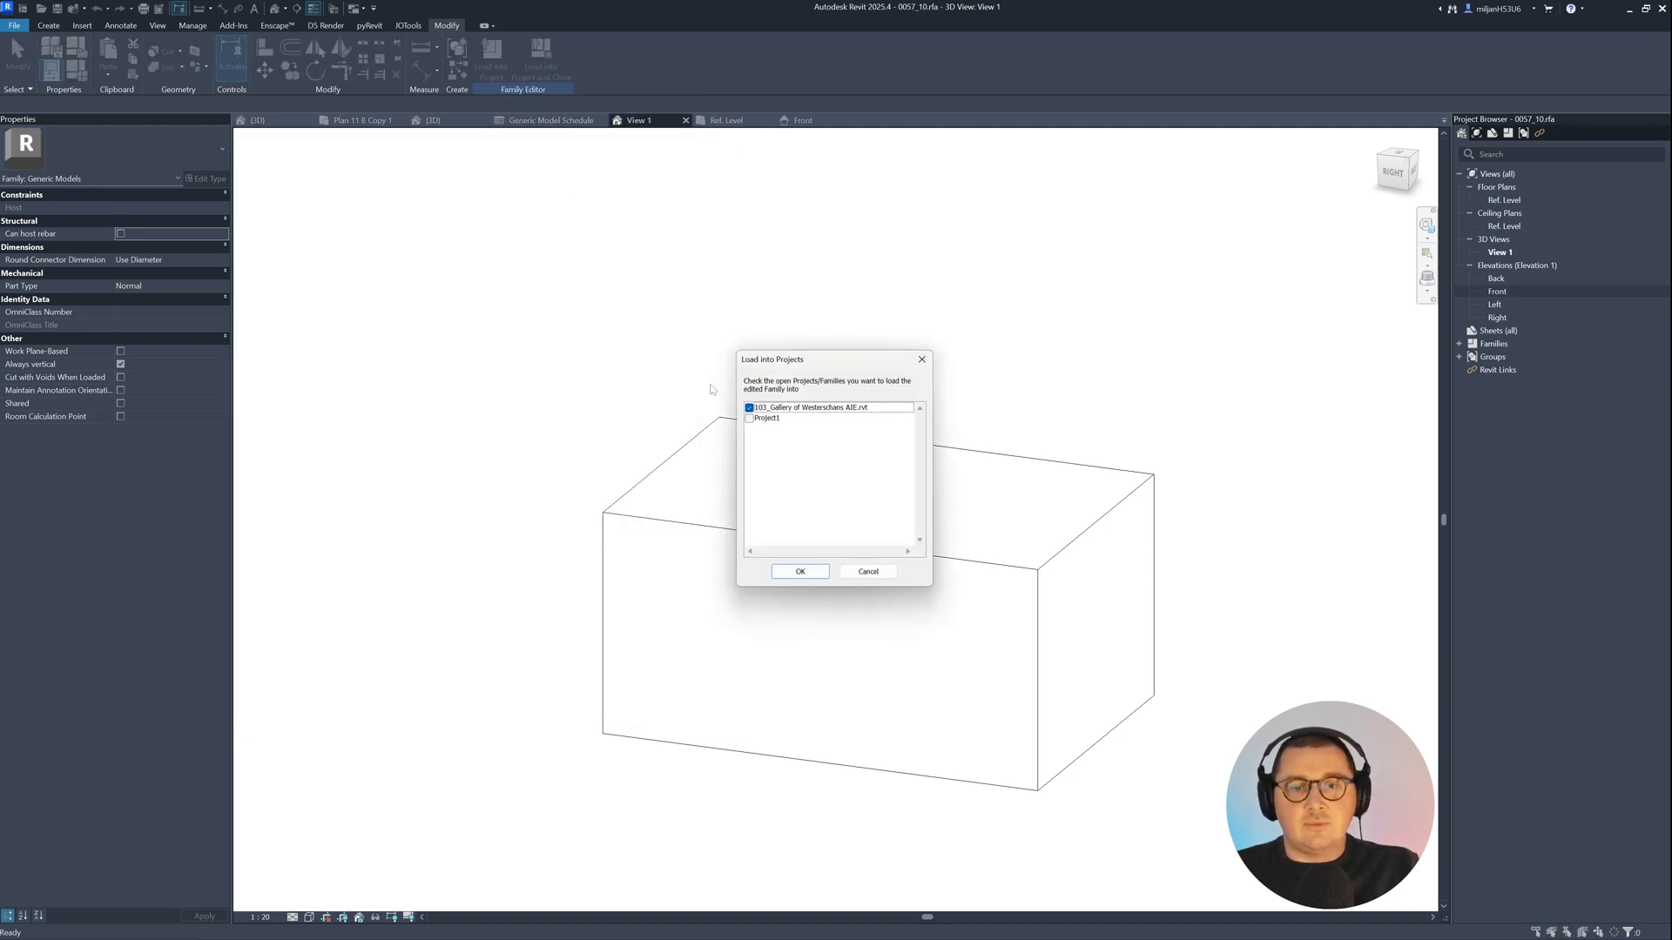
{"action": "left_click", "coordinate": [748, 408]}
{"action": "left_click", "coordinate": [749, 418]}
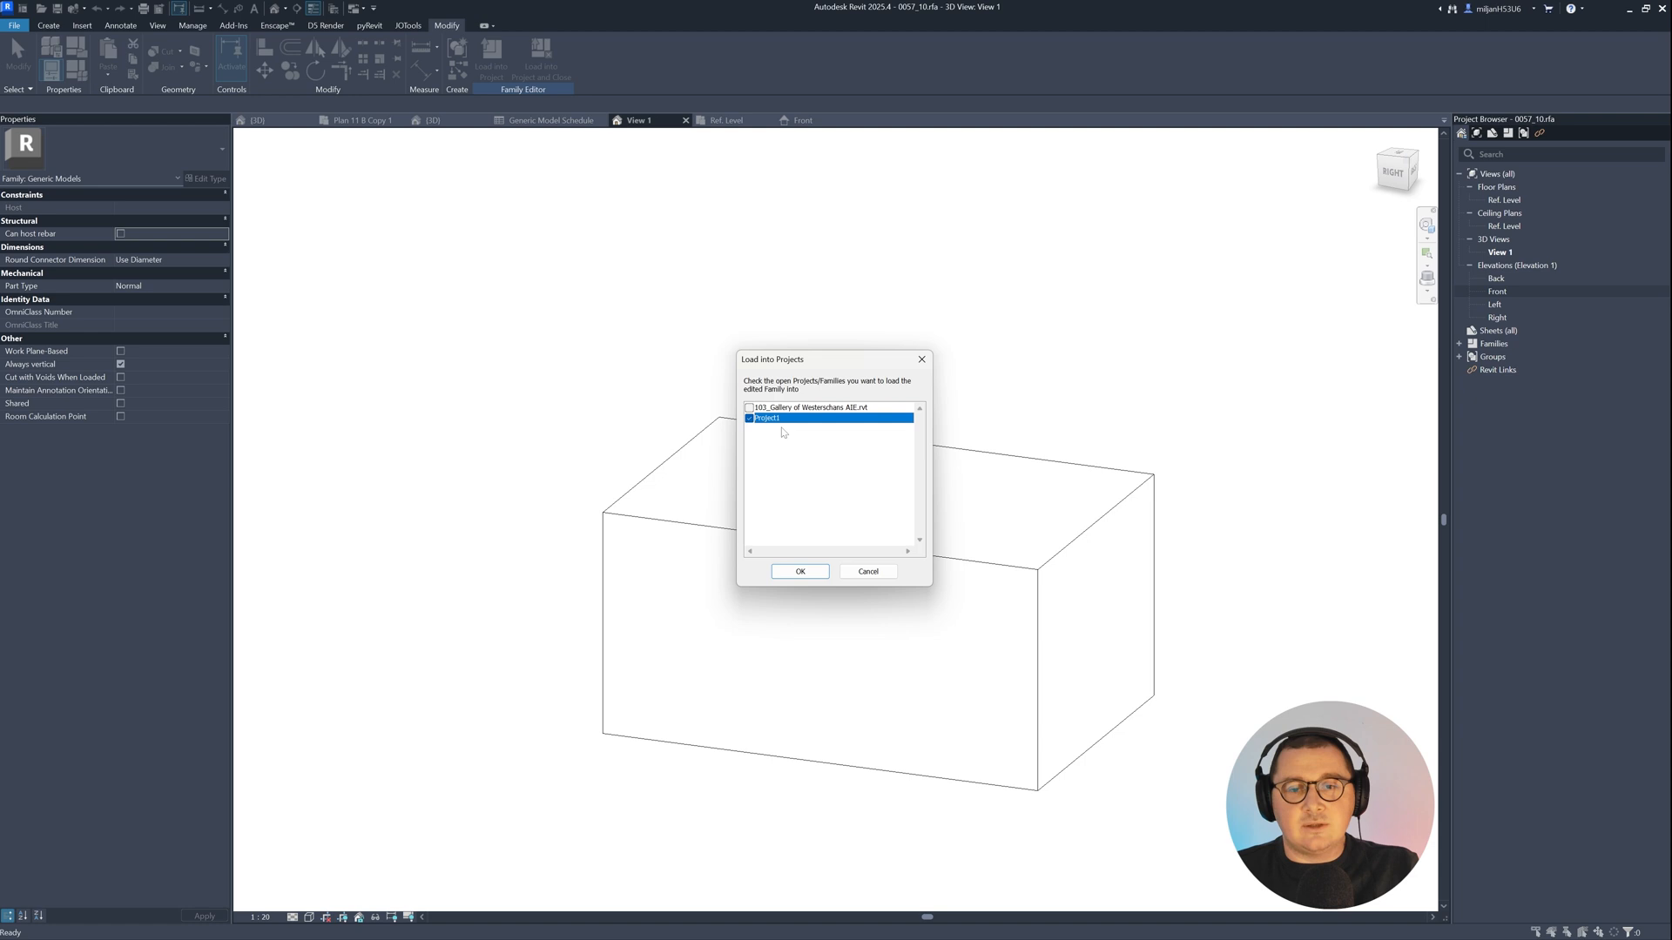
{"action": "left_click", "coordinate": [800, 572]}
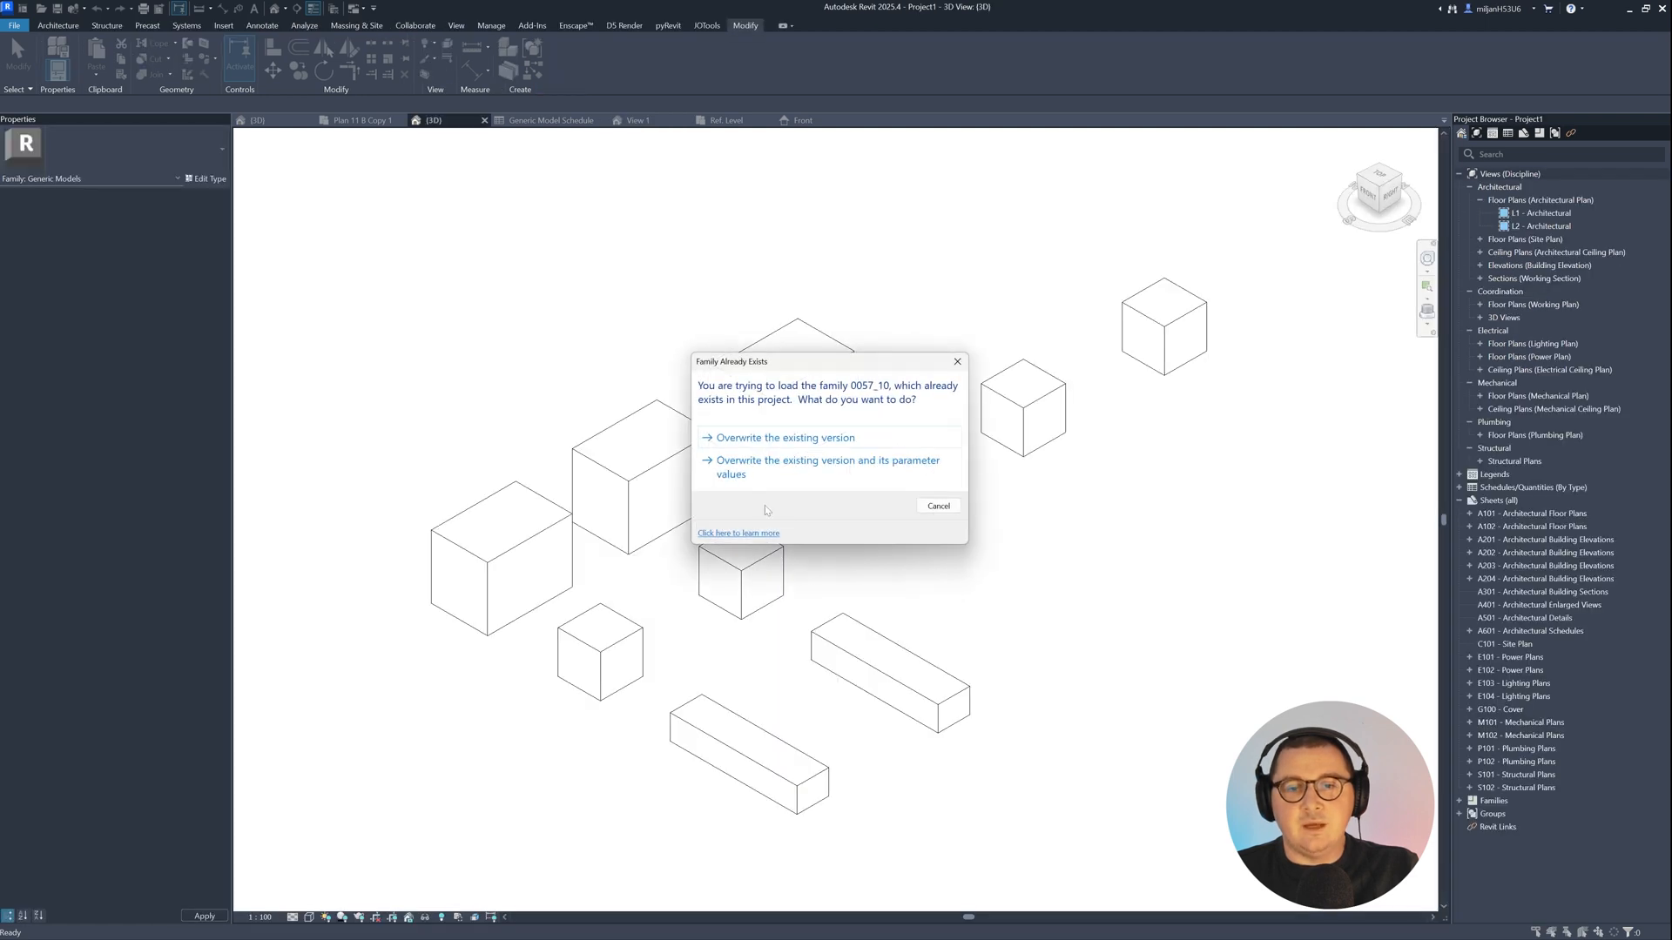
{"action": "left_click", "coordinate": [745, 468]}
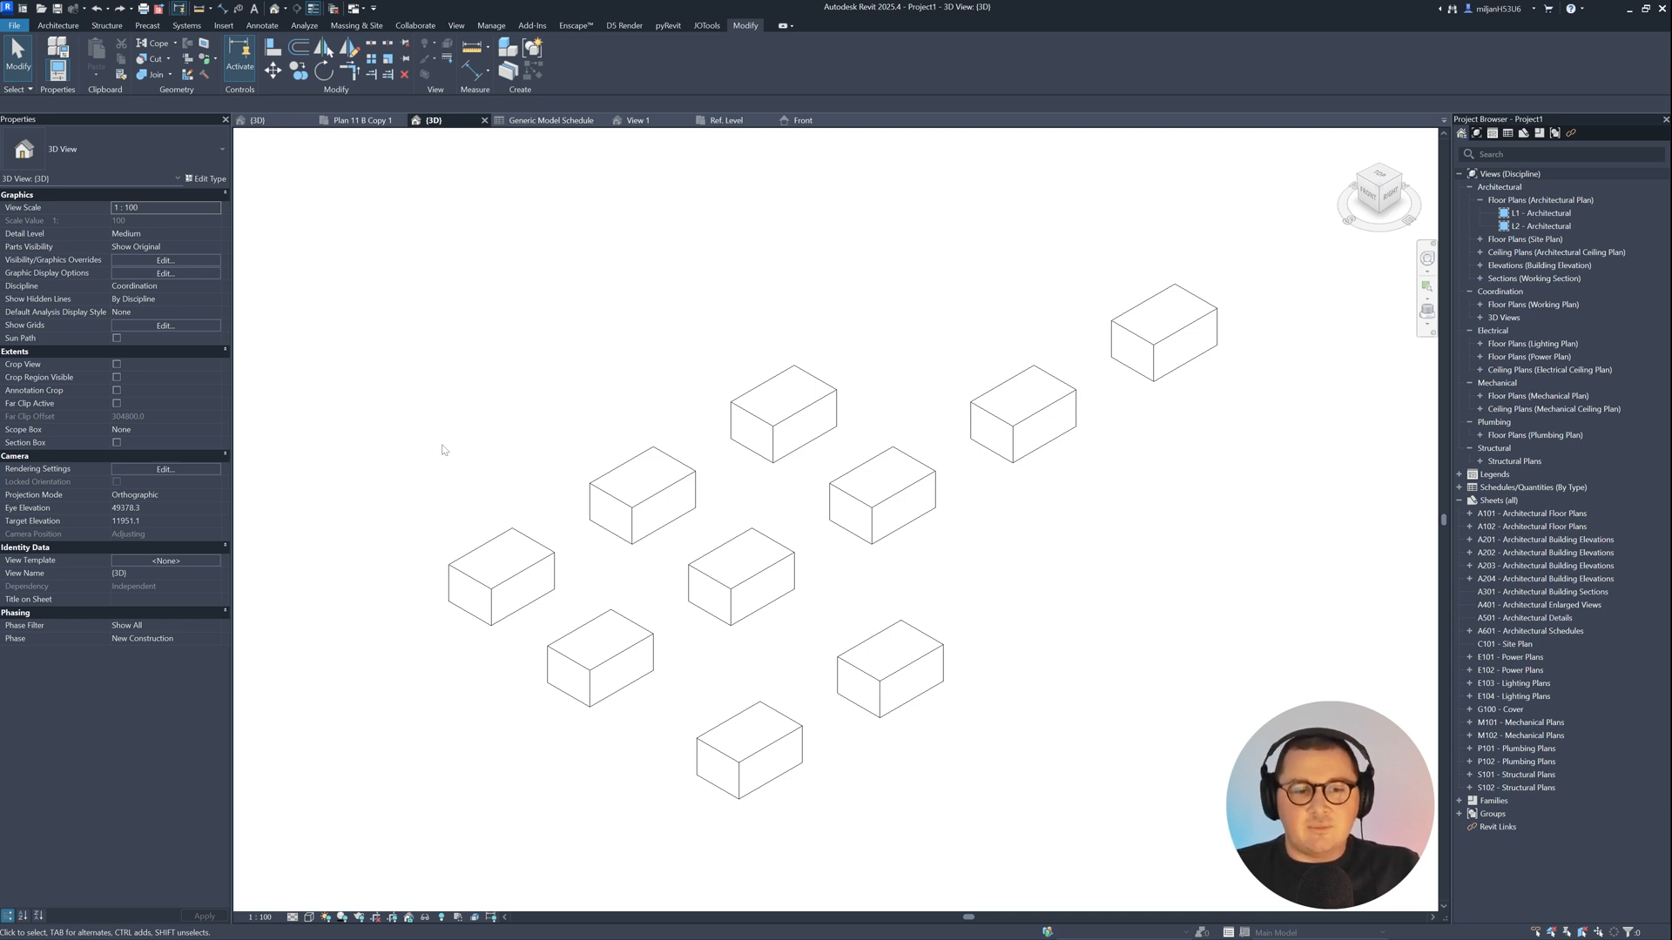
Step: In the 0057_10 family, change the AIE_Height shared parameter from a type to an instance parameter
{"action": "left_click", "coordinate": [476, 575]}
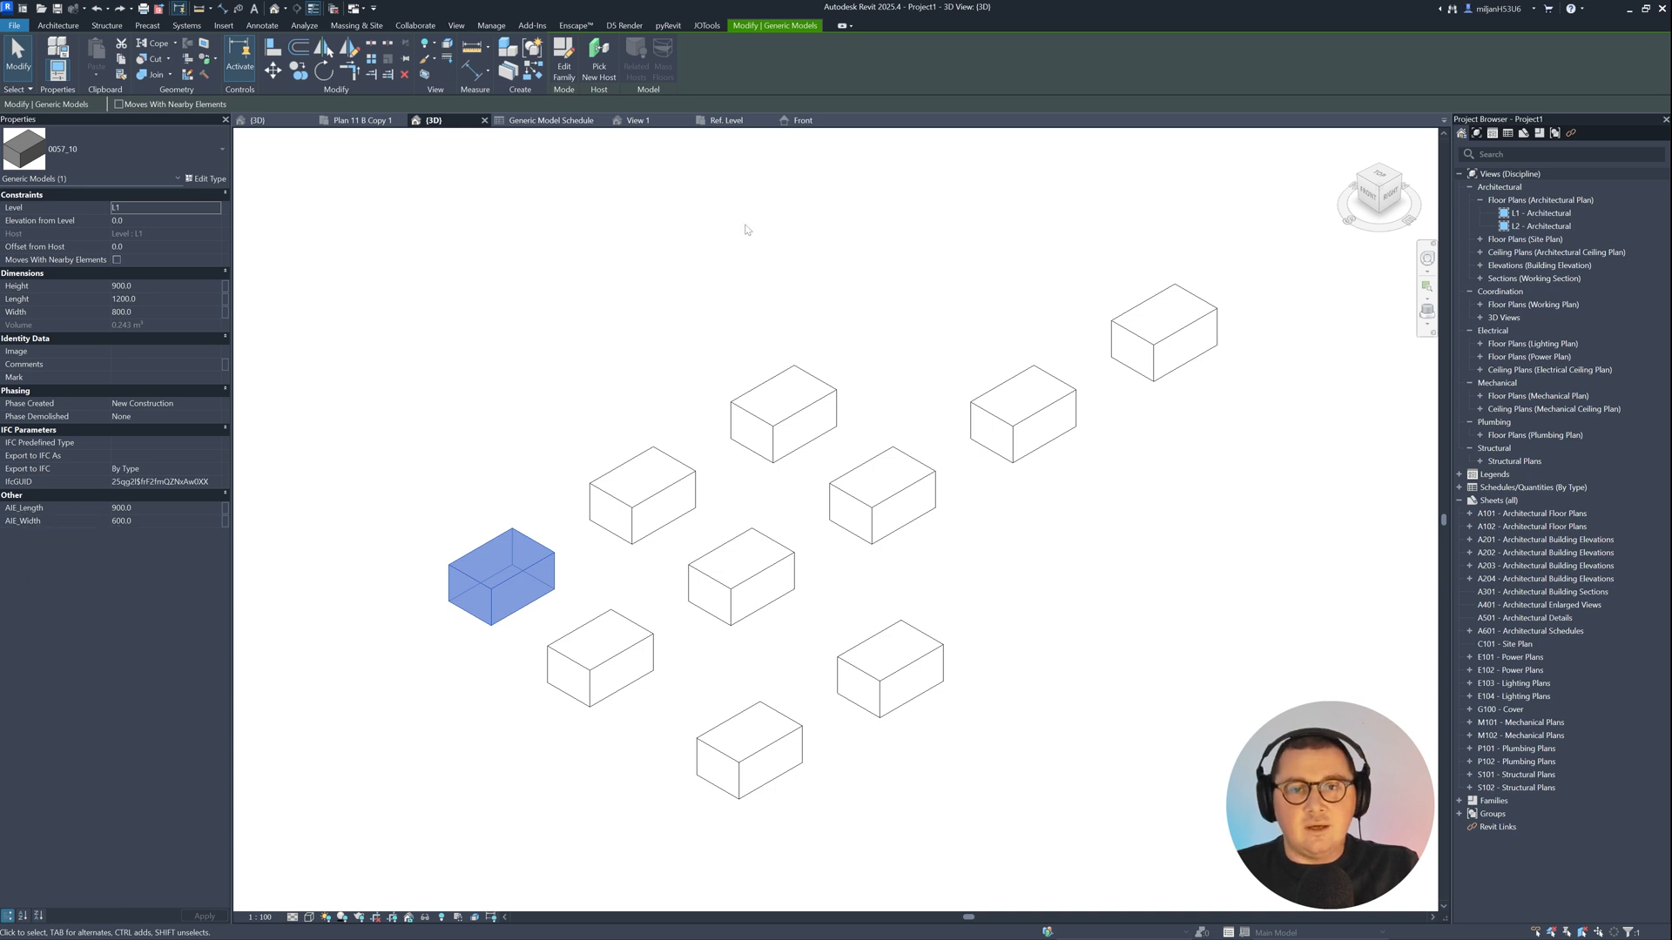
{"action": "left_click", "coordinate": [649, 121]}
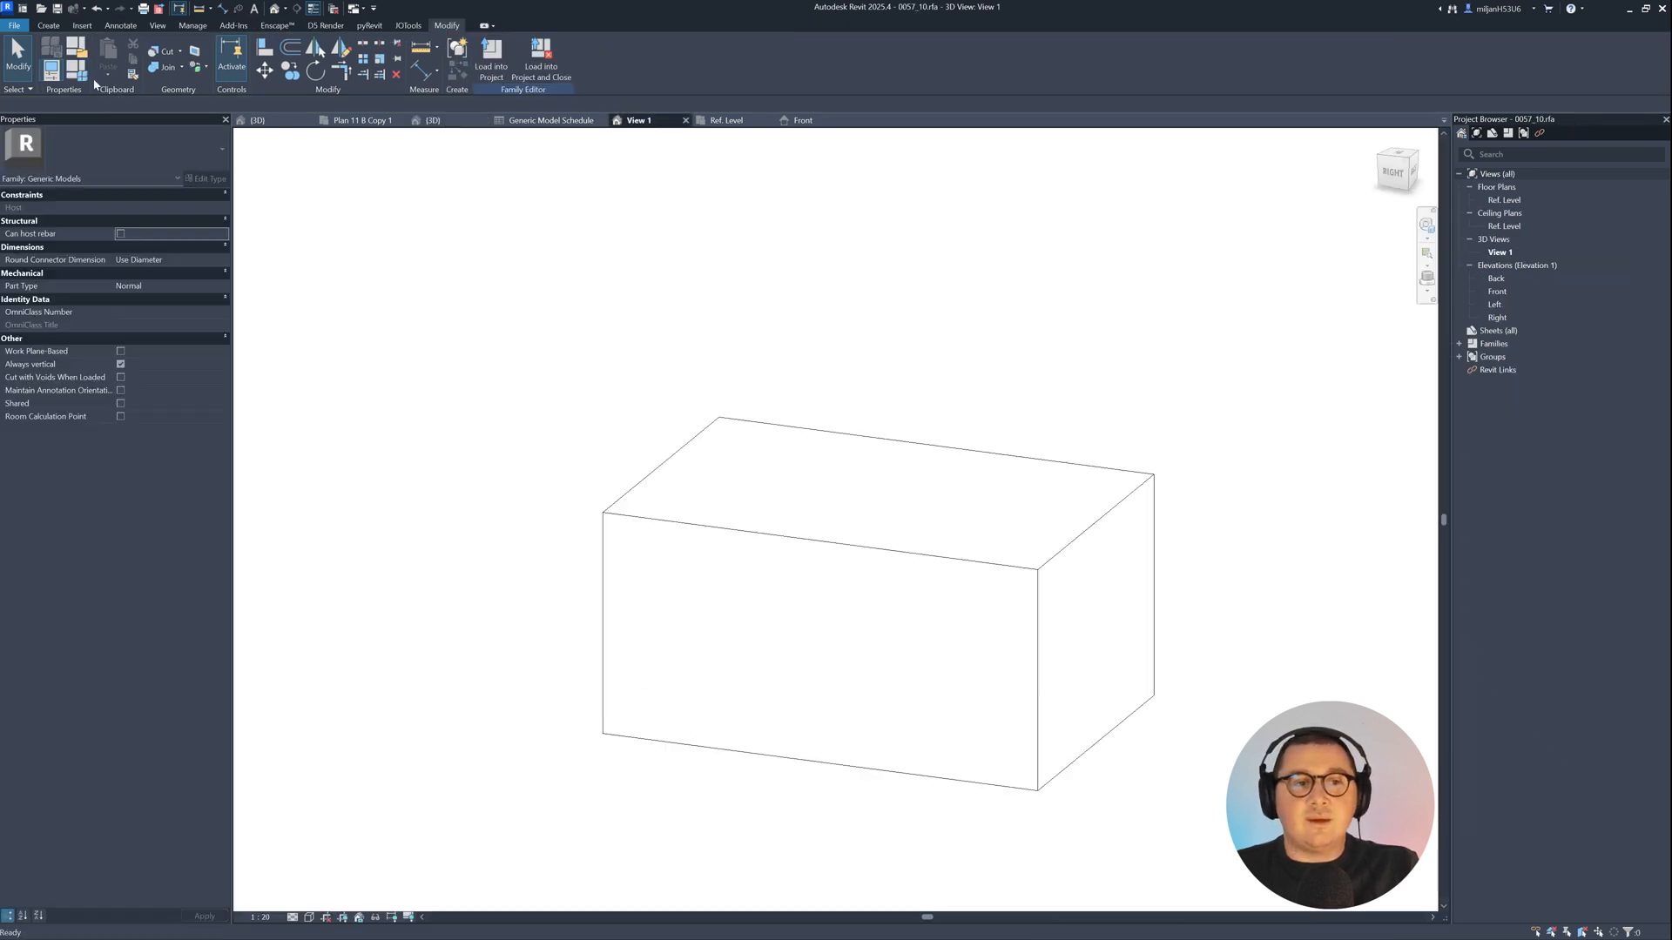
{"action": "left_click", "coordinate": [77, 72]}
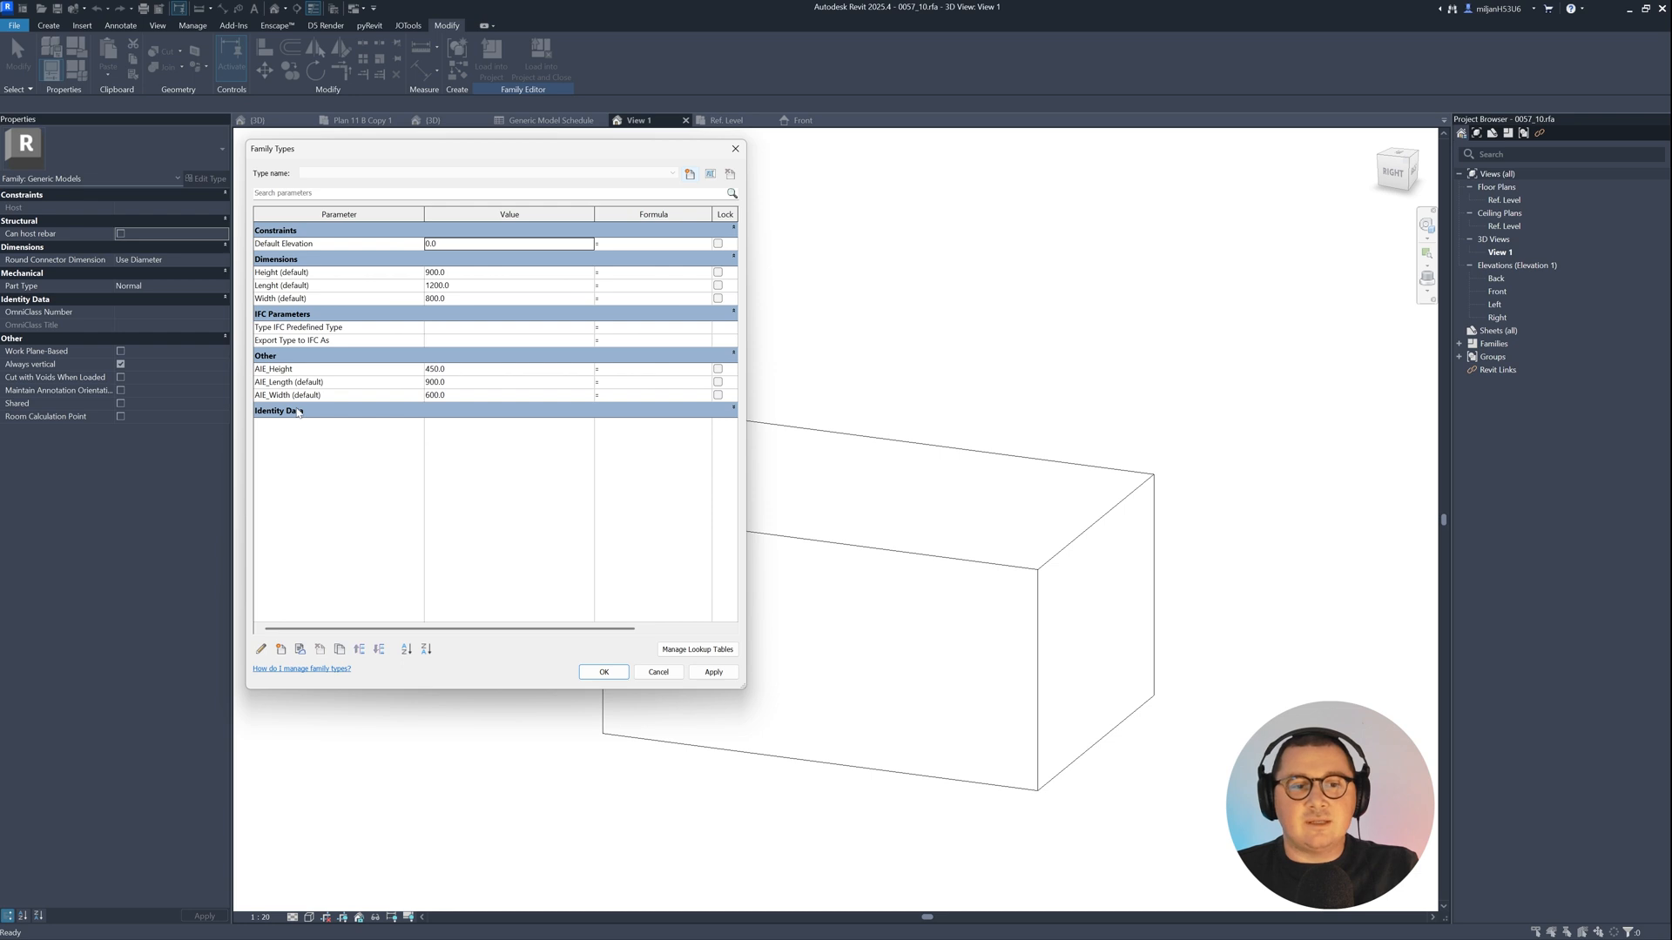
{"action": "left_click", "coordinate": [279, 369]}
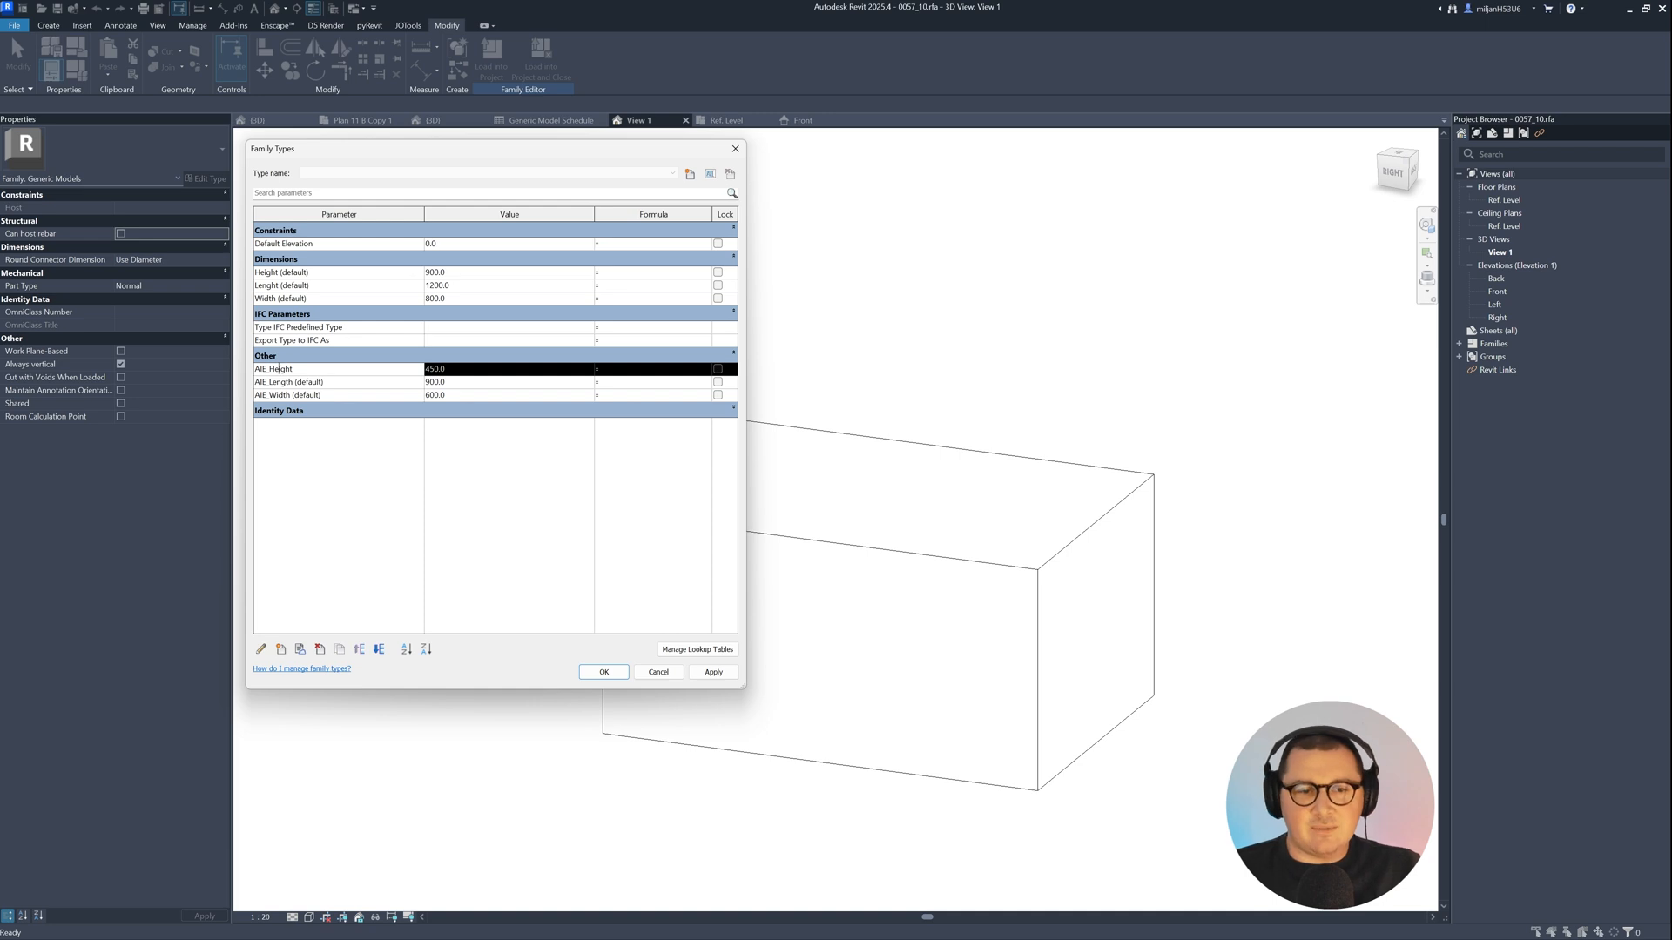
{"action": "left_click", "coordinate": [261, 649]}
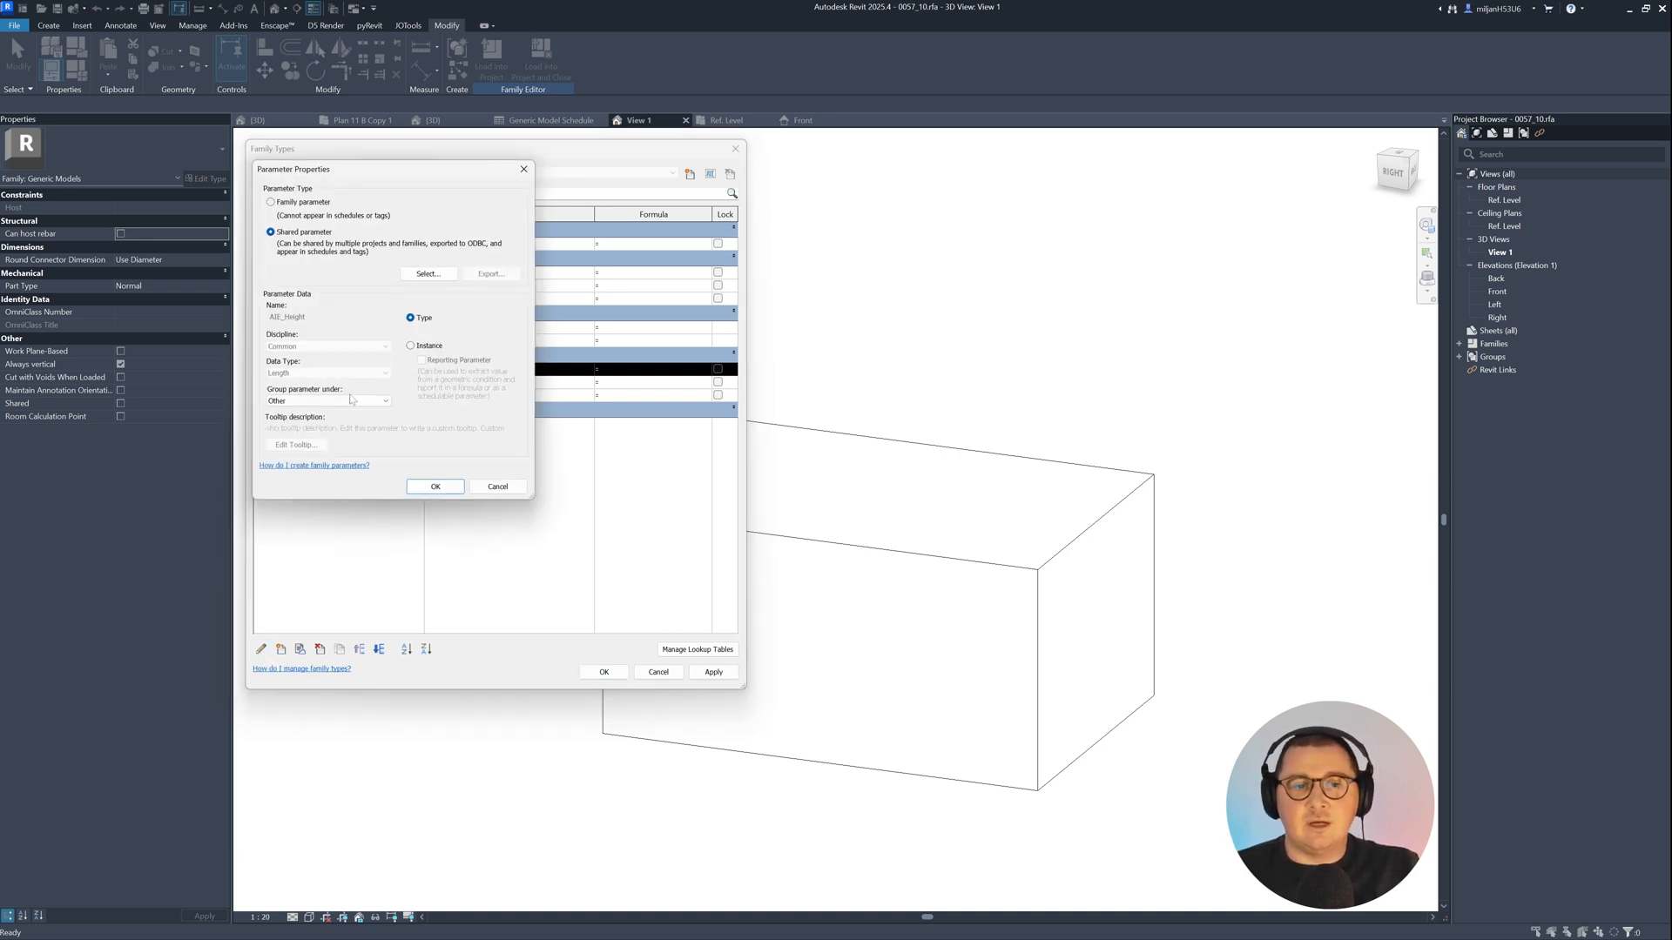
{"action": "left_click", "coordinate": [411, 345]}
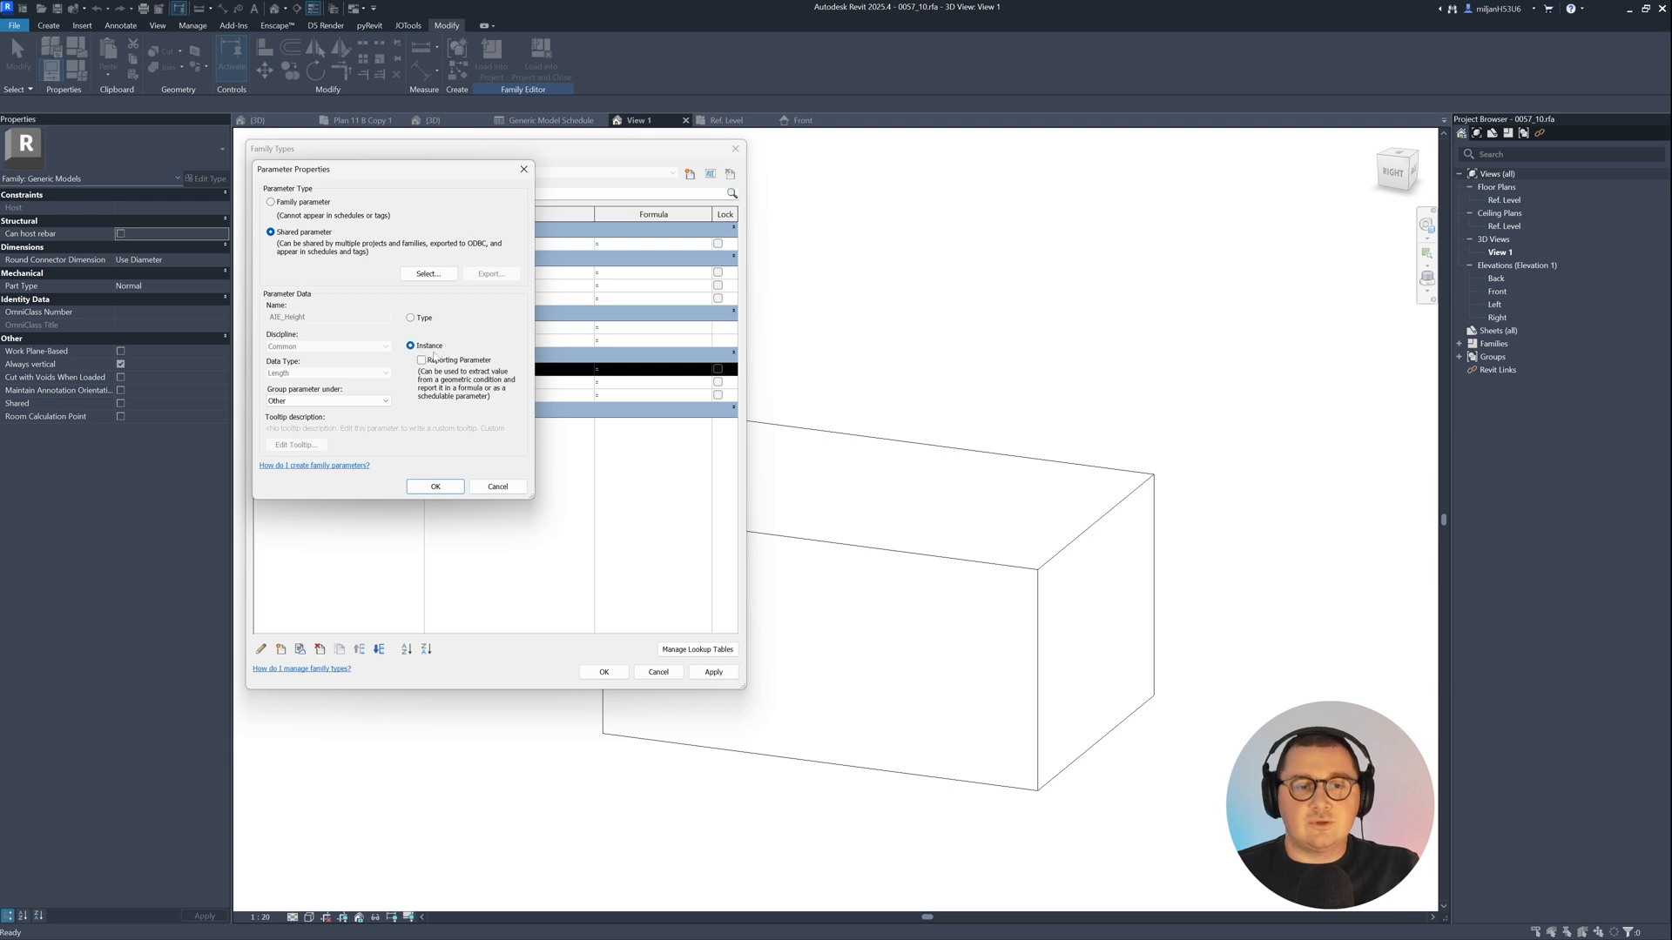
{"action": "left_click", "coordinate": [435, 486]}
{"action": "left_click", "coordinate": [603, 671]}
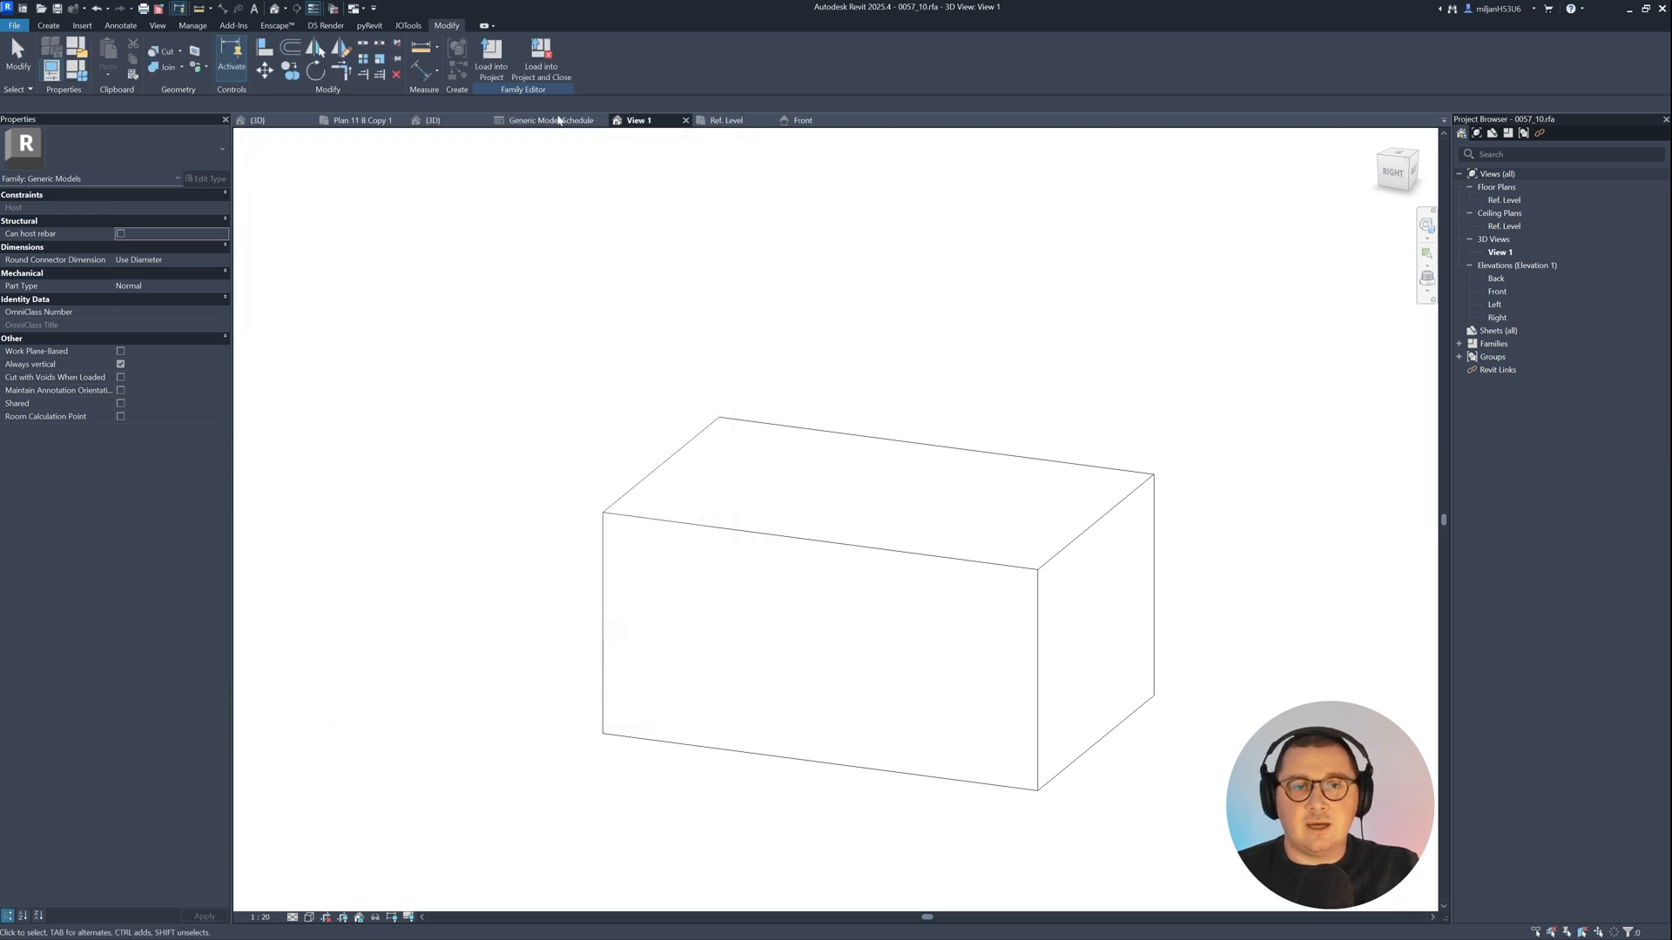
Step: Reload the family into Project1 only, overwriting the existing version
{"action": "left_click", "coordinate": [490, 54]}
{"action": "left_click", "coordinate": [755, 421]}
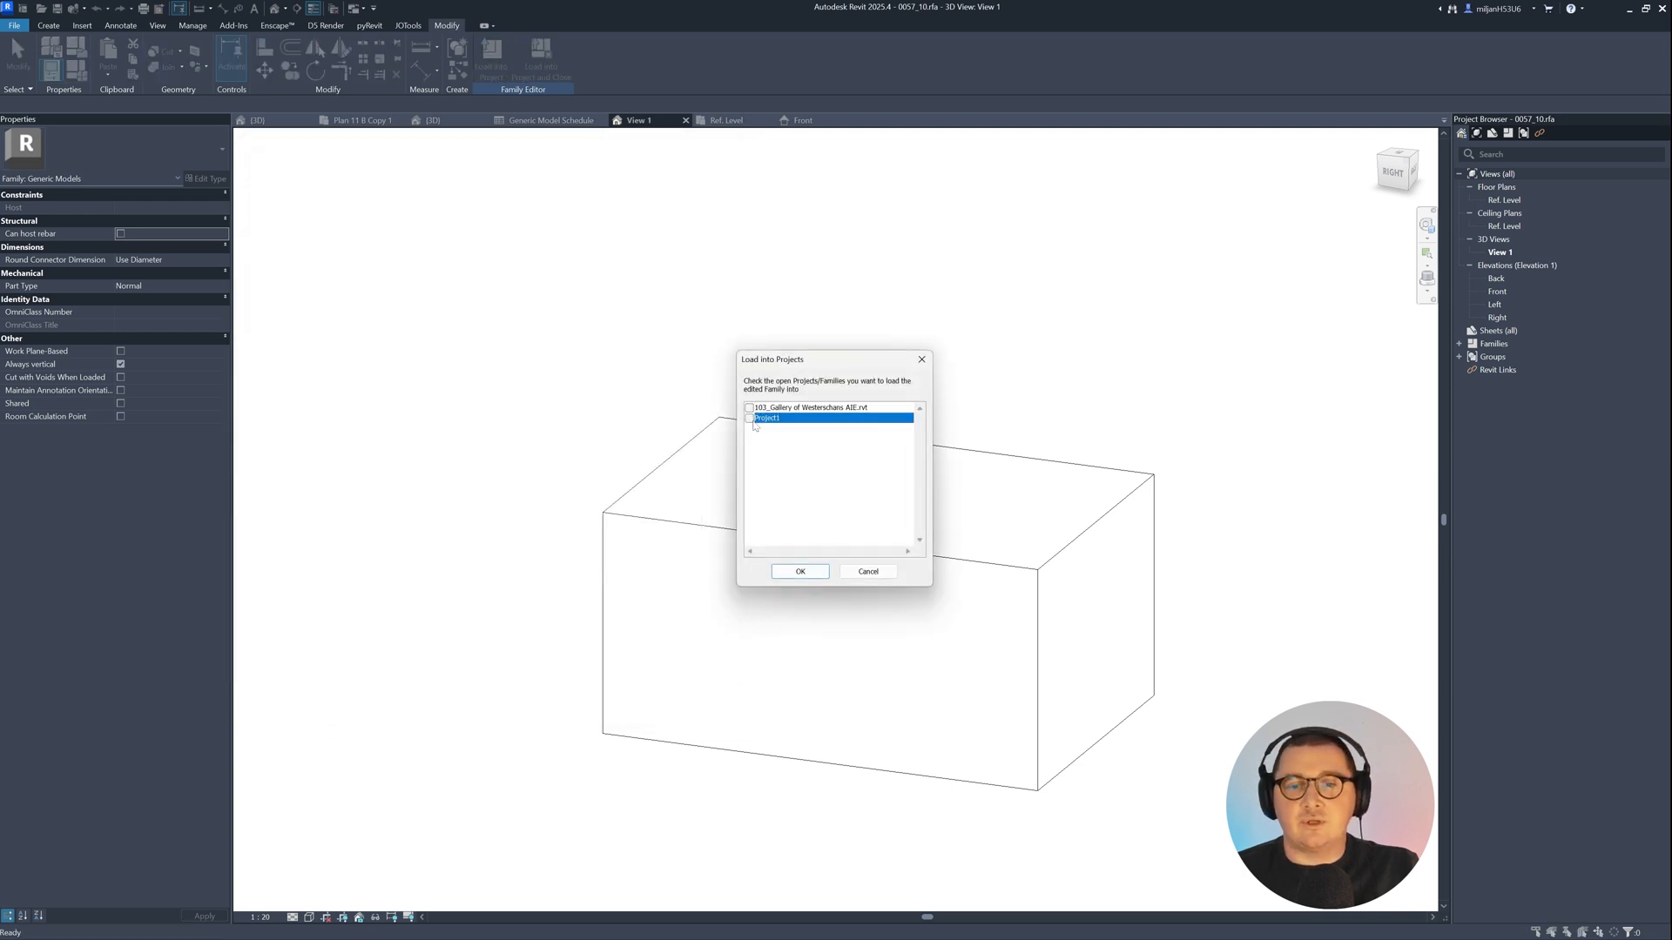
{"action": "left_click", "coordinate": [799, 572]}
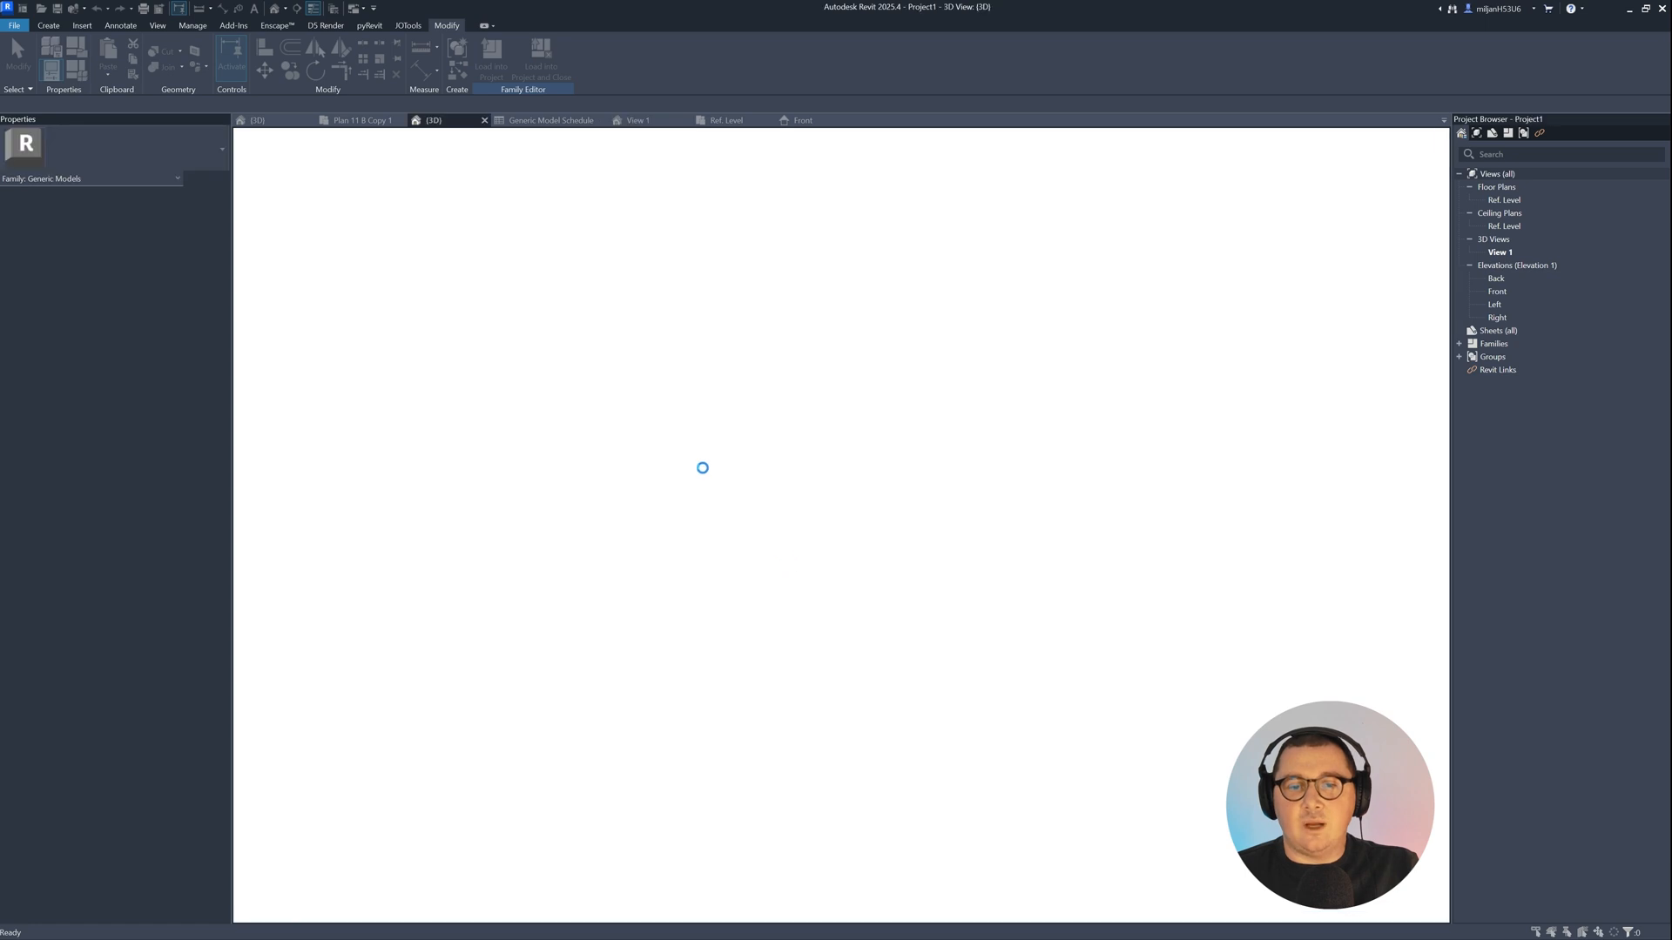
{"action": "left_click", "coordinate": [745, 471]}
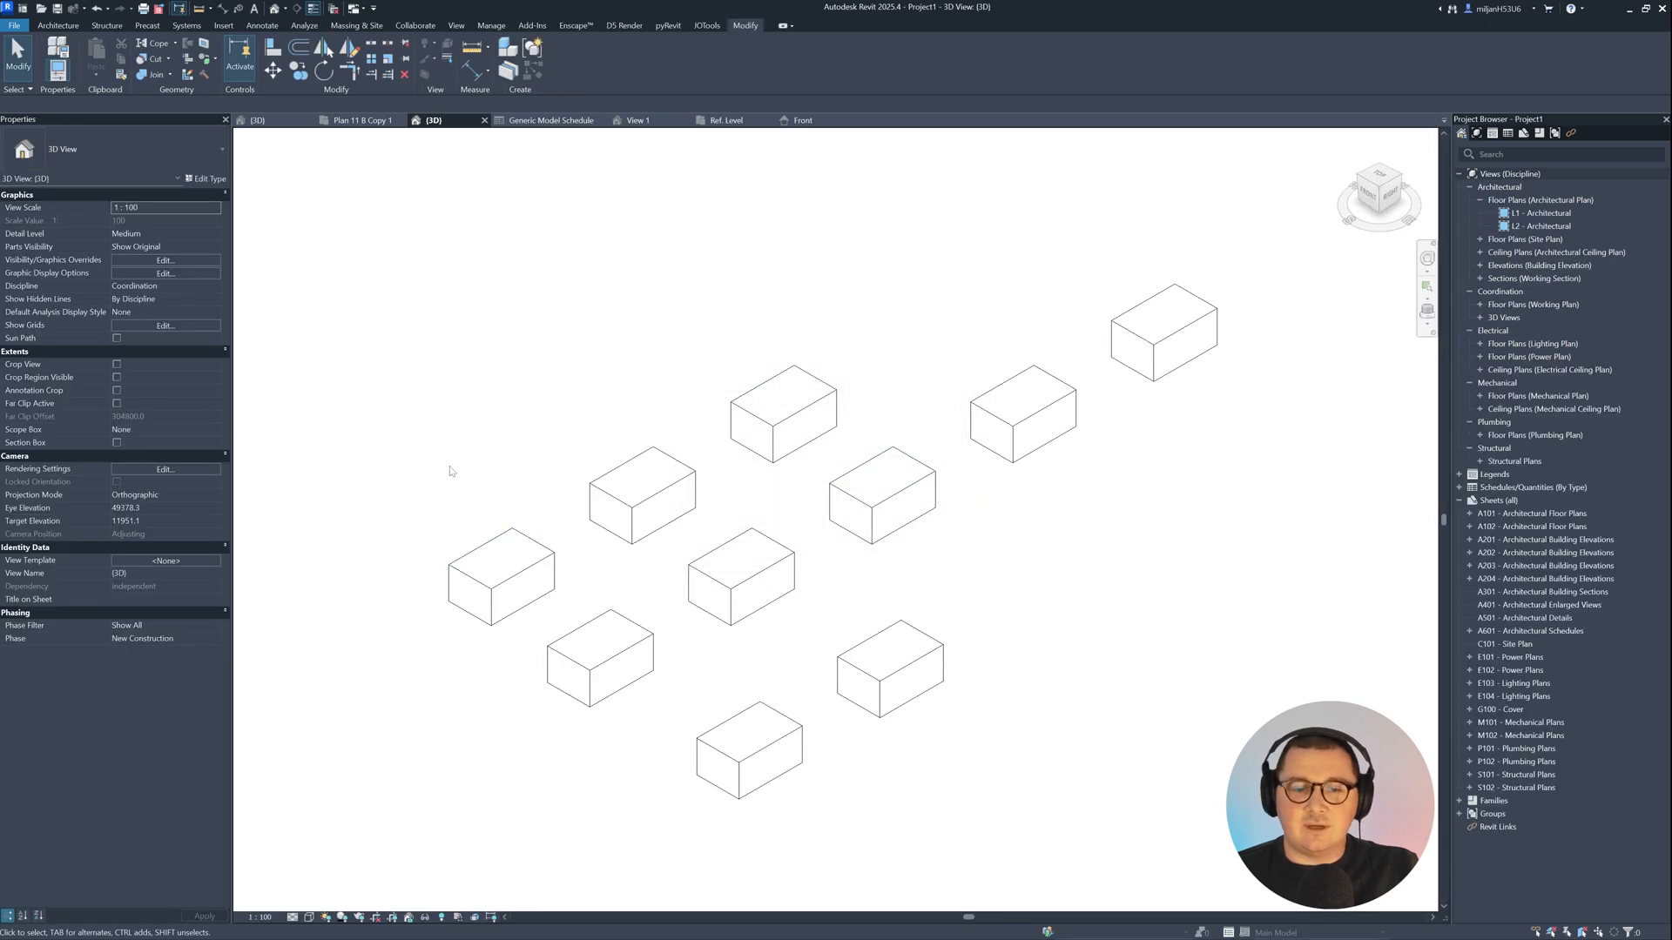
Step: Set AIE_Height, AIE_Length and AIE_Width of the first box in the back row to 1000
{"action": "left_click", "coordinate": [456, 565]}
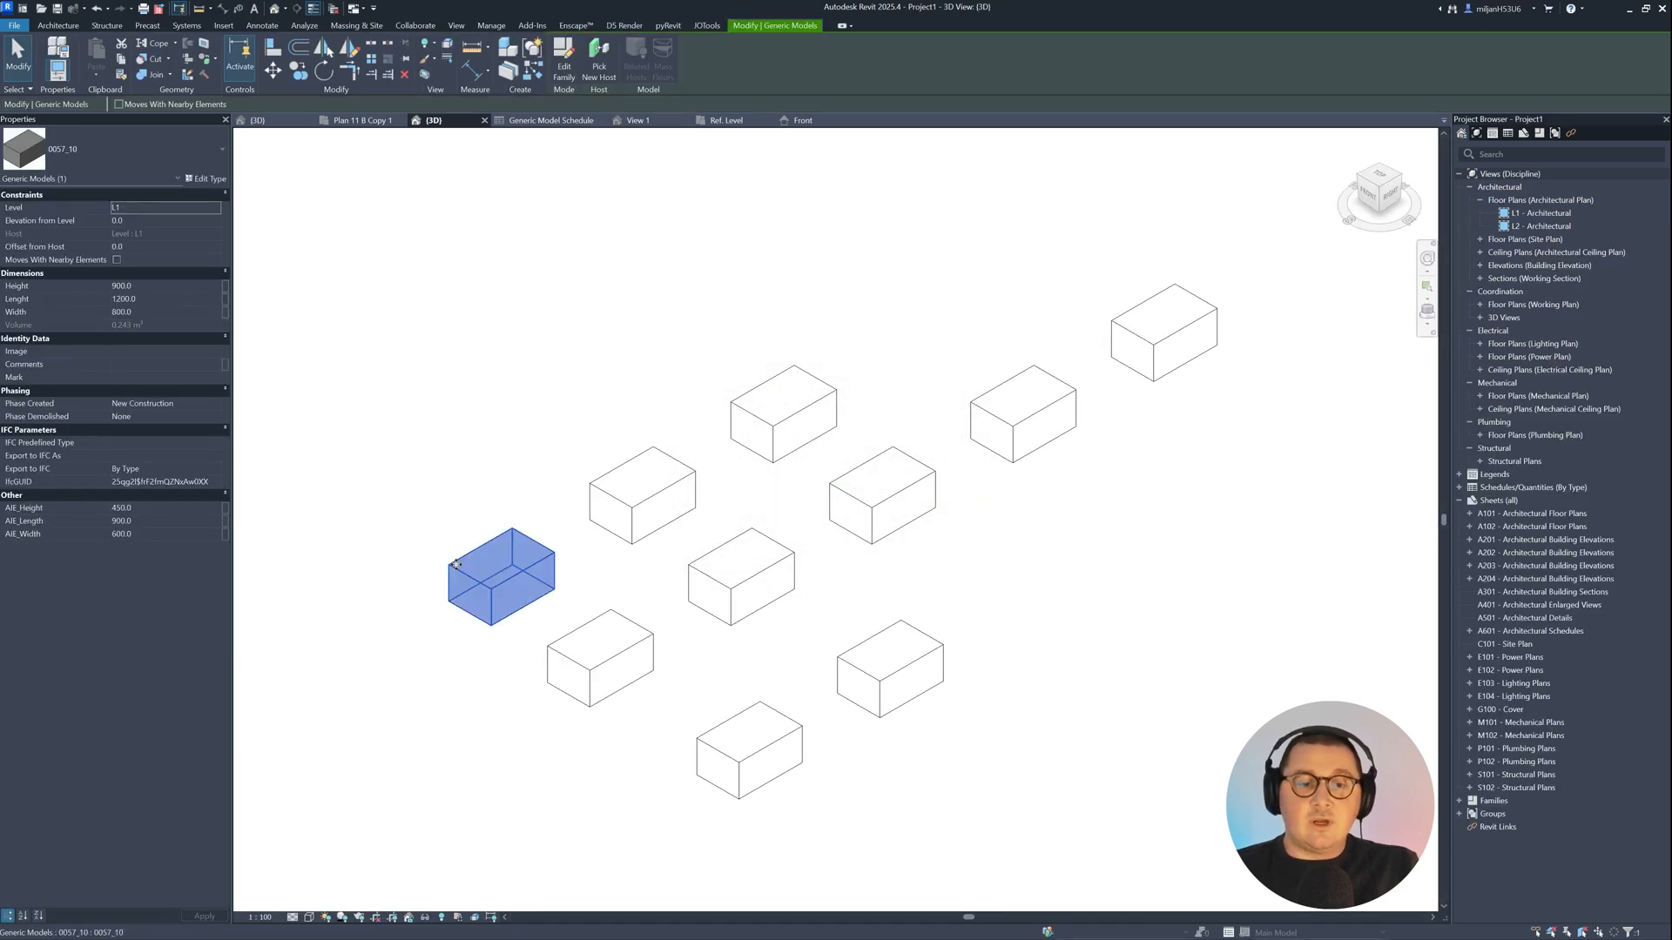
{"action": "left_click", "coordinate": [170, 509]}
{"action": "type", "text": "1000"}
{"action": "key", "text": "Tab"}
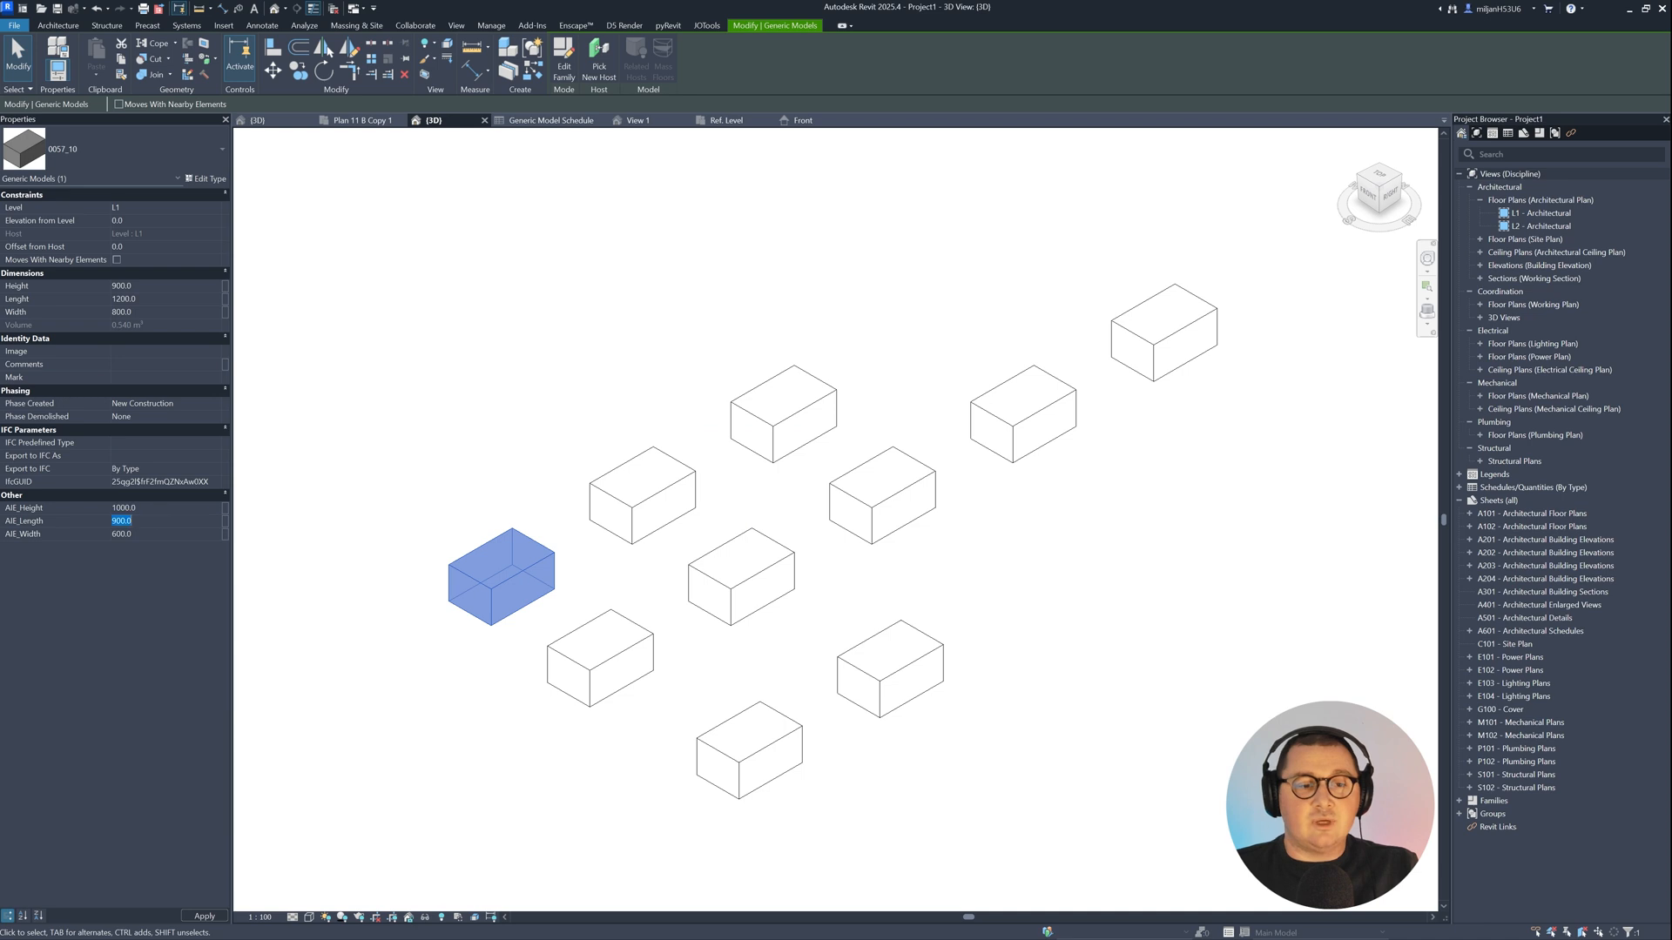
{"action": "type", "text": "1000"}
{"action": "key", "text": "Tab"}
{"action": "type", "text": "10"}
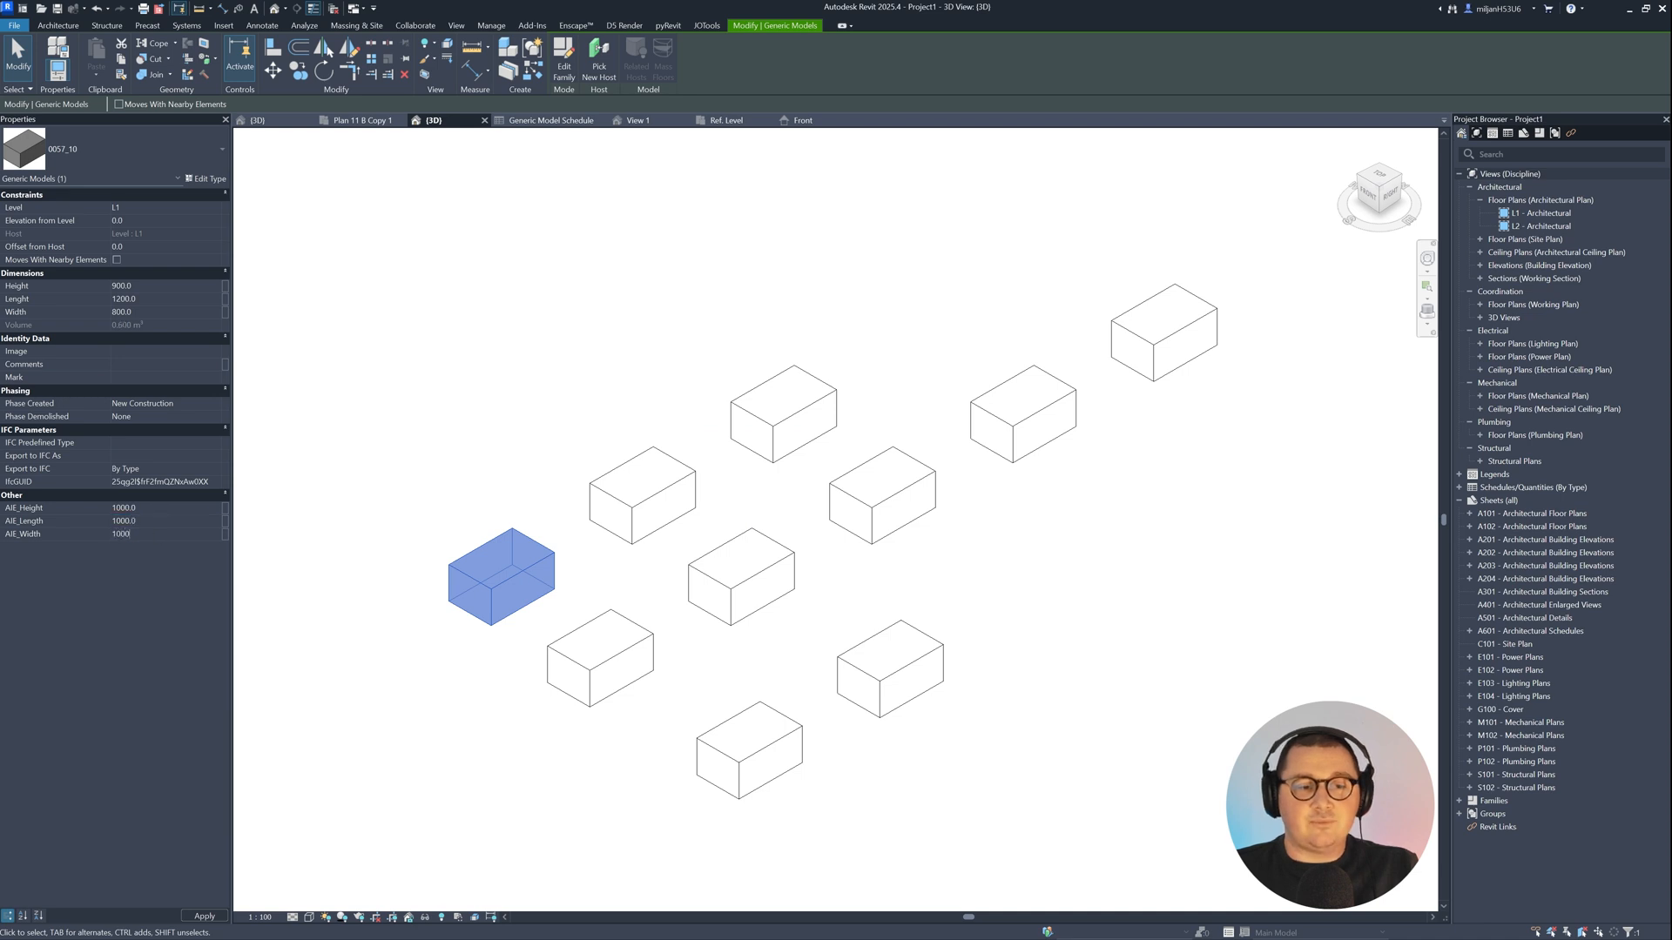
{"action": "key", "text": "Return"}
Step: Give the other two boxes in the back row an AIE_Height, AIE_Length and AIE_Width of 1000
{"action": "left_click", "coordinate": [642, 496]}
{"action": "left_click", "coordinate": [165, 508]}
{"action": "type", "text": "10"}
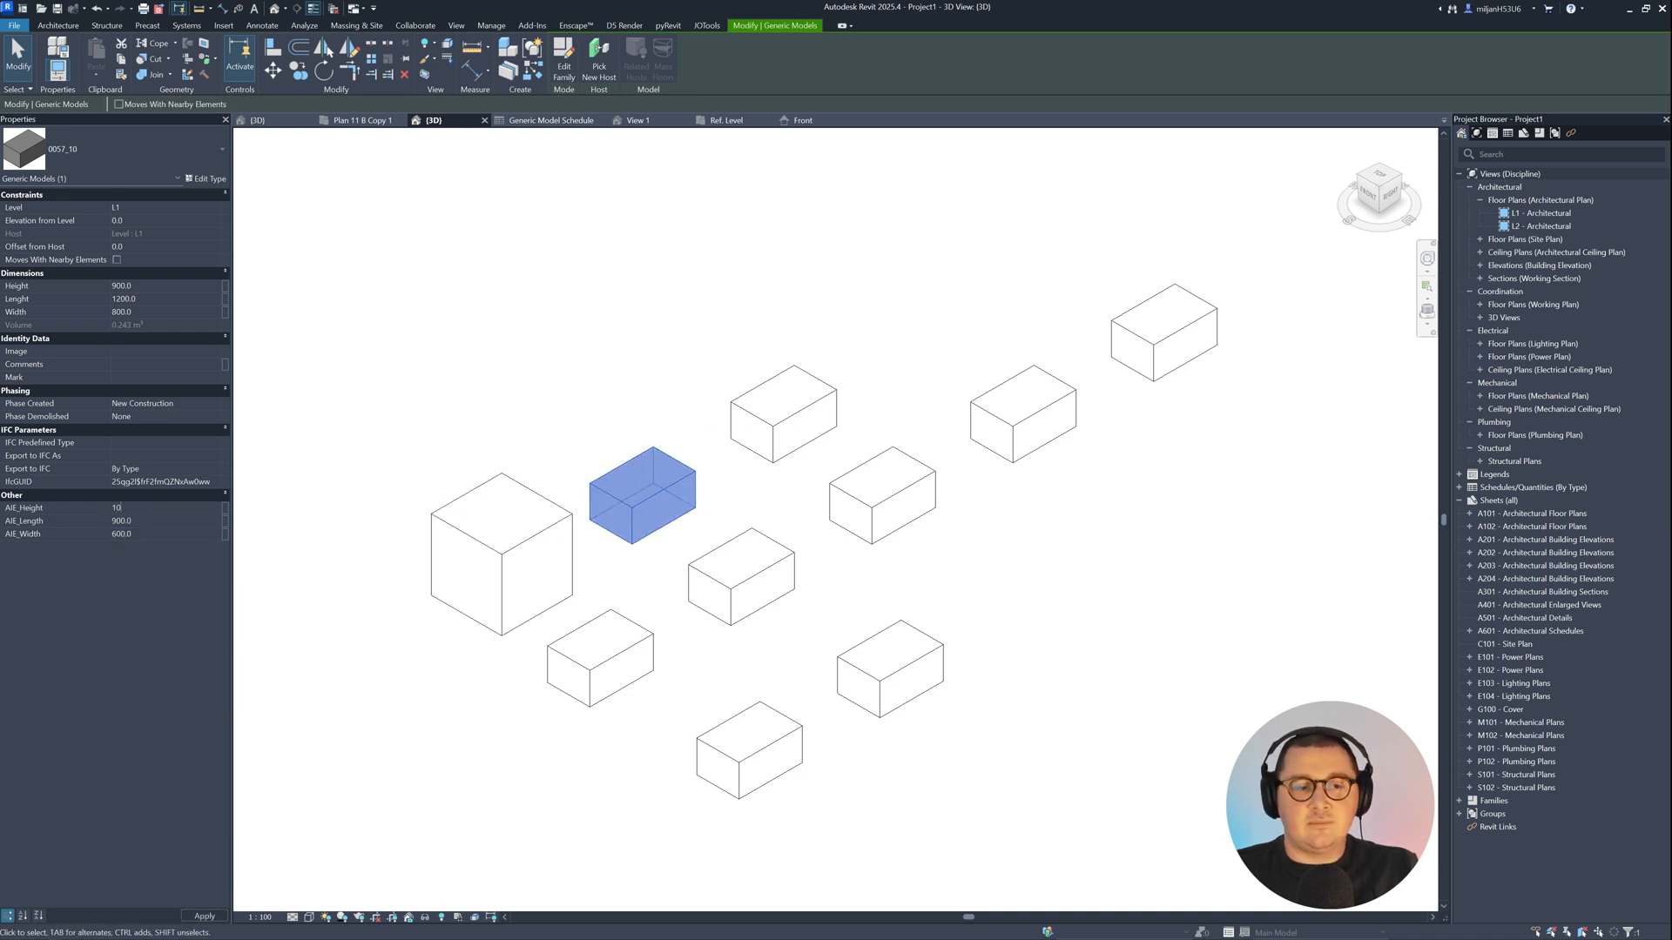
{"action": "type", "text": "00"}
{"action": "key", "text": "Return"}
{"action": "left_click", "coordinate": [783, 413]}
{"action": "left_click", "coordinate": [165, 508]}
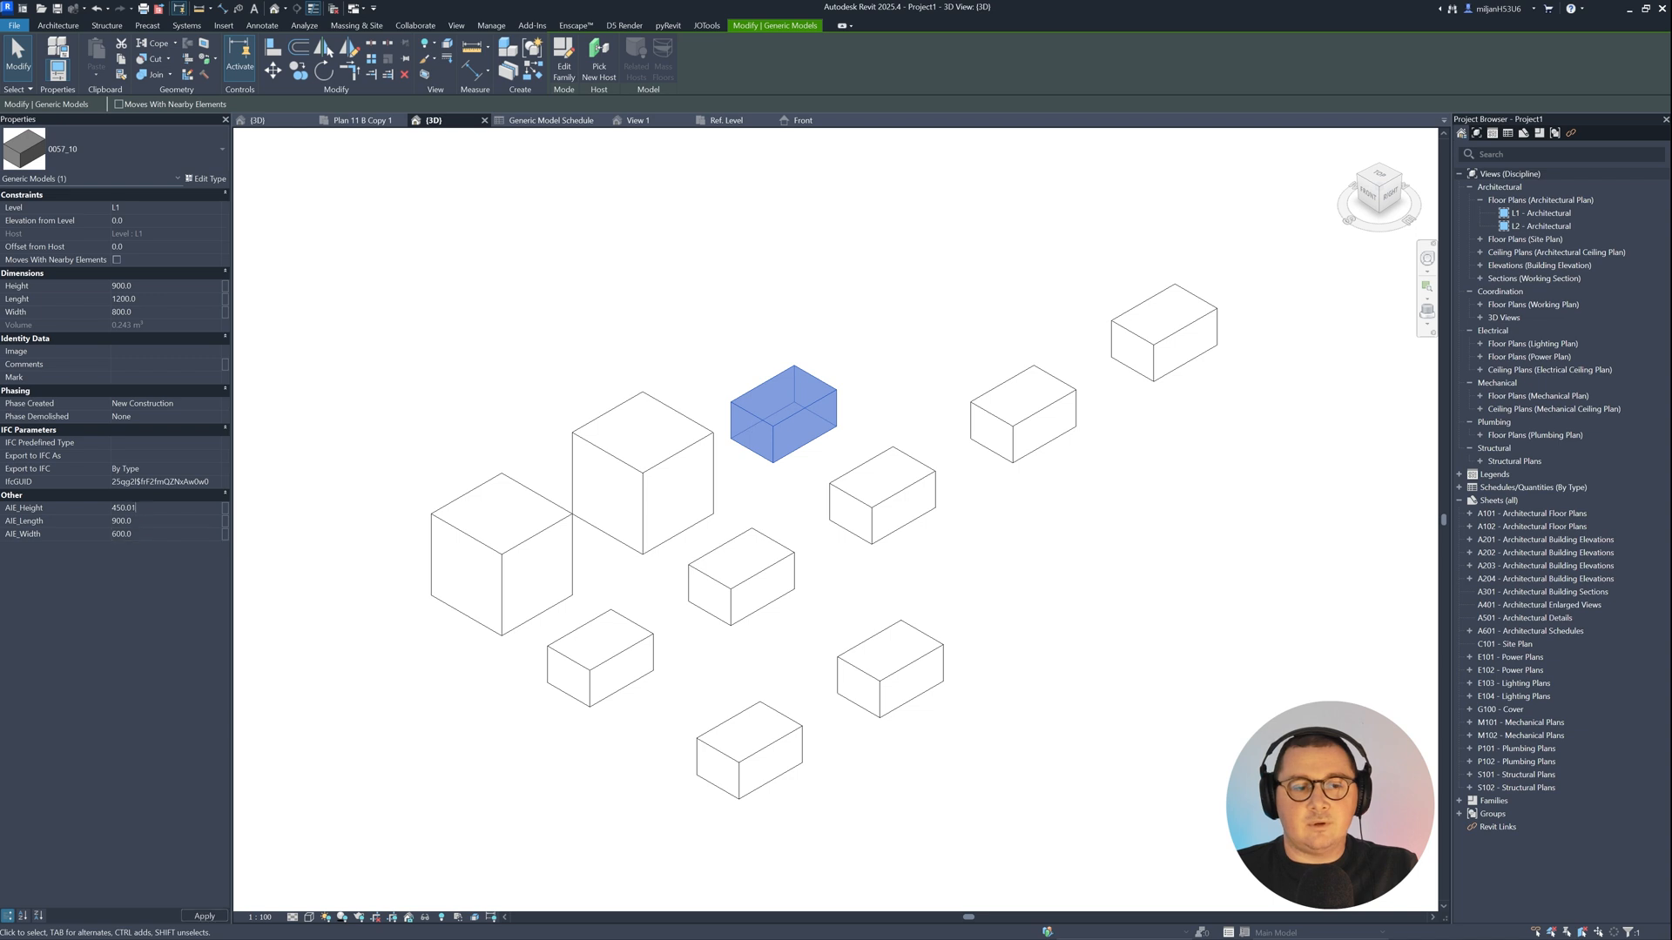
{"action": "type", "text": "1000"}
{"action": "key", "text": "Return"}
{"action": "left_click", "coordinate": [539, 749]}
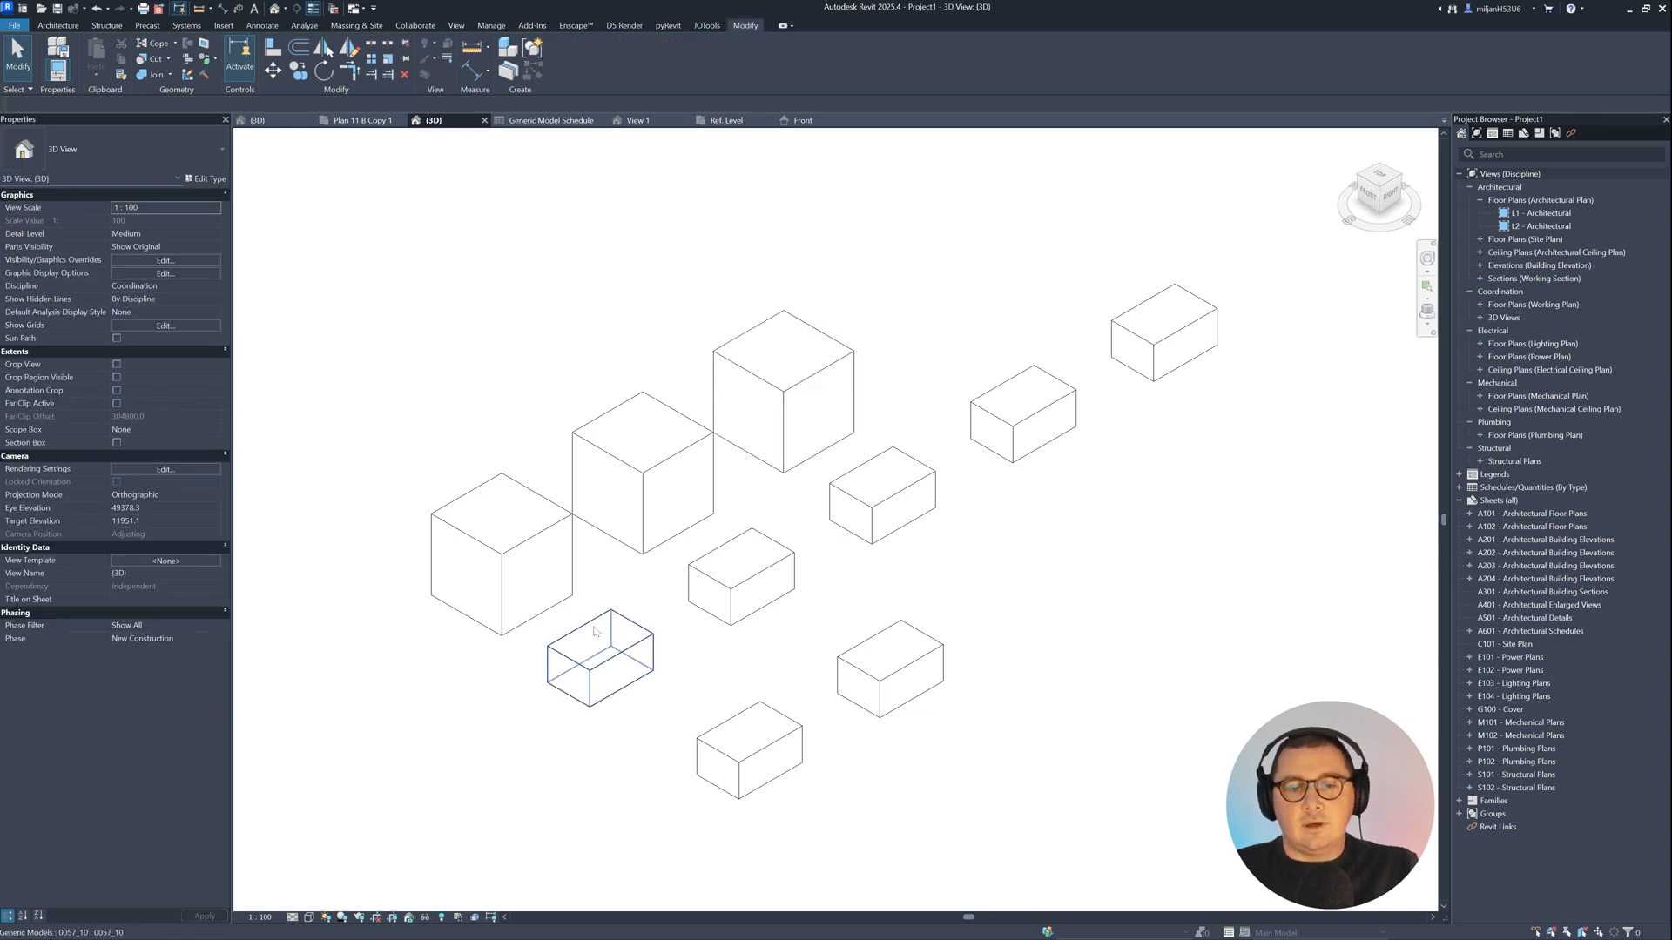
Step: Set both boxes in the front row to AIE_Width 1800, AIE_Length 450 and AIE_Height 350
{"action": "left_click", "coordinate": [749, 753]}
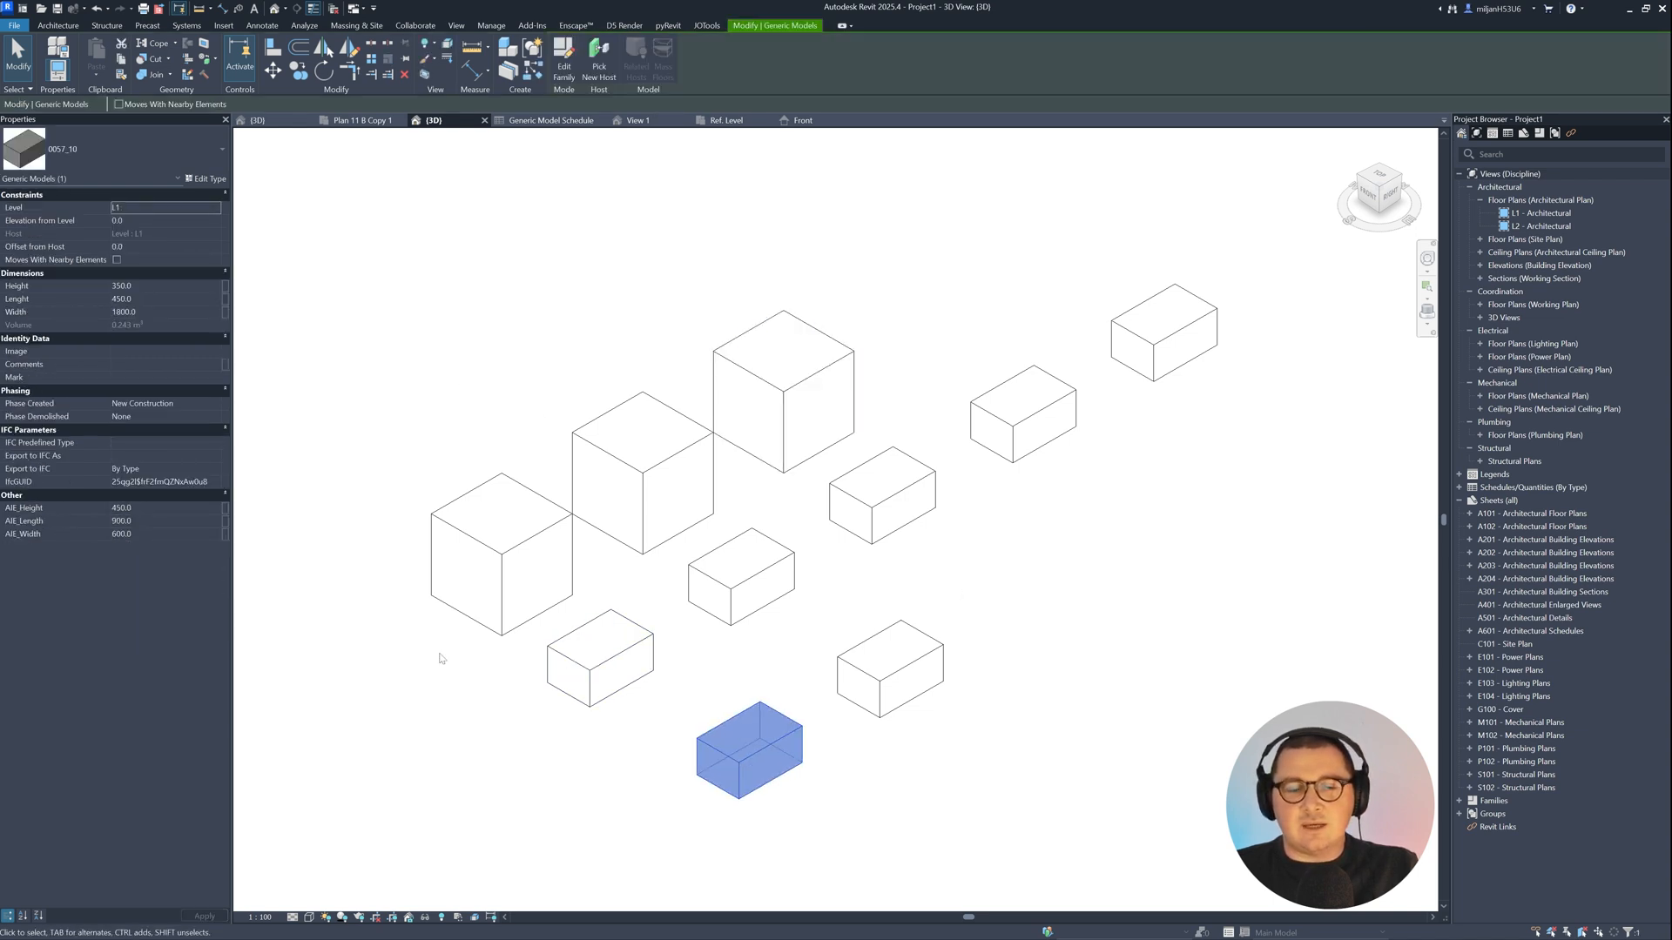
{"action": "left_click", "coordinate": [138, 533]}
{"action": "type", "text": "18"}
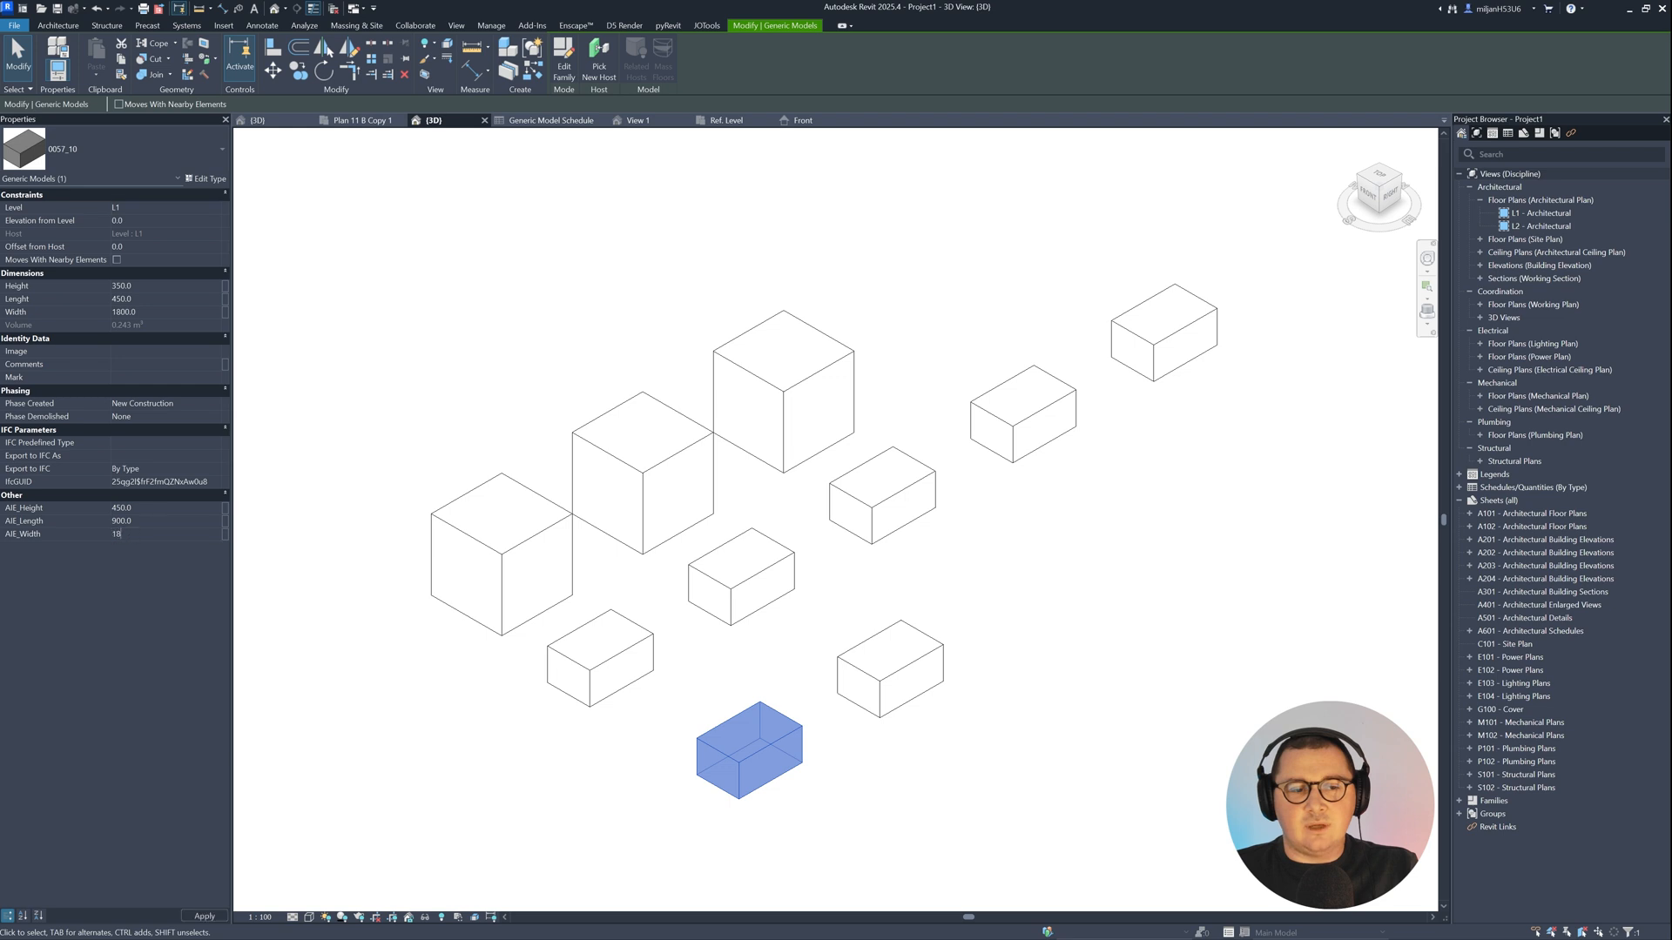
{"action": "type", "text": "00"}
{"action": "key", "text": "Return"}
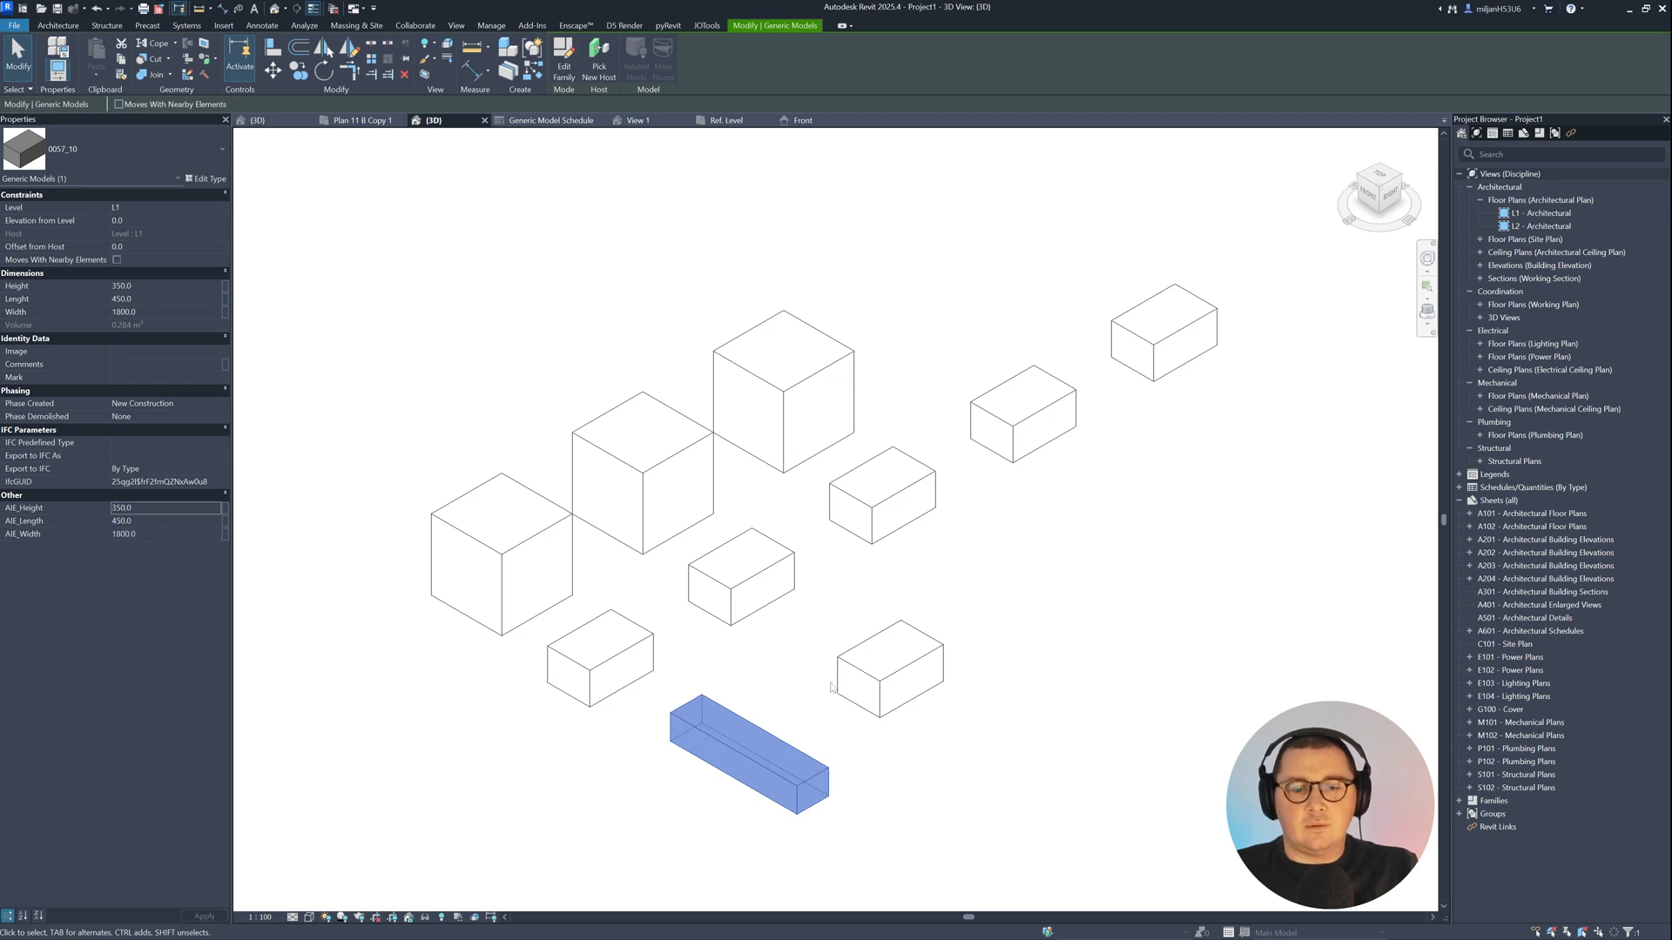
{"action": "left_click", "coordinate": [148, 522]}
{"action": "left_click", "coordinate": [613, 697]}
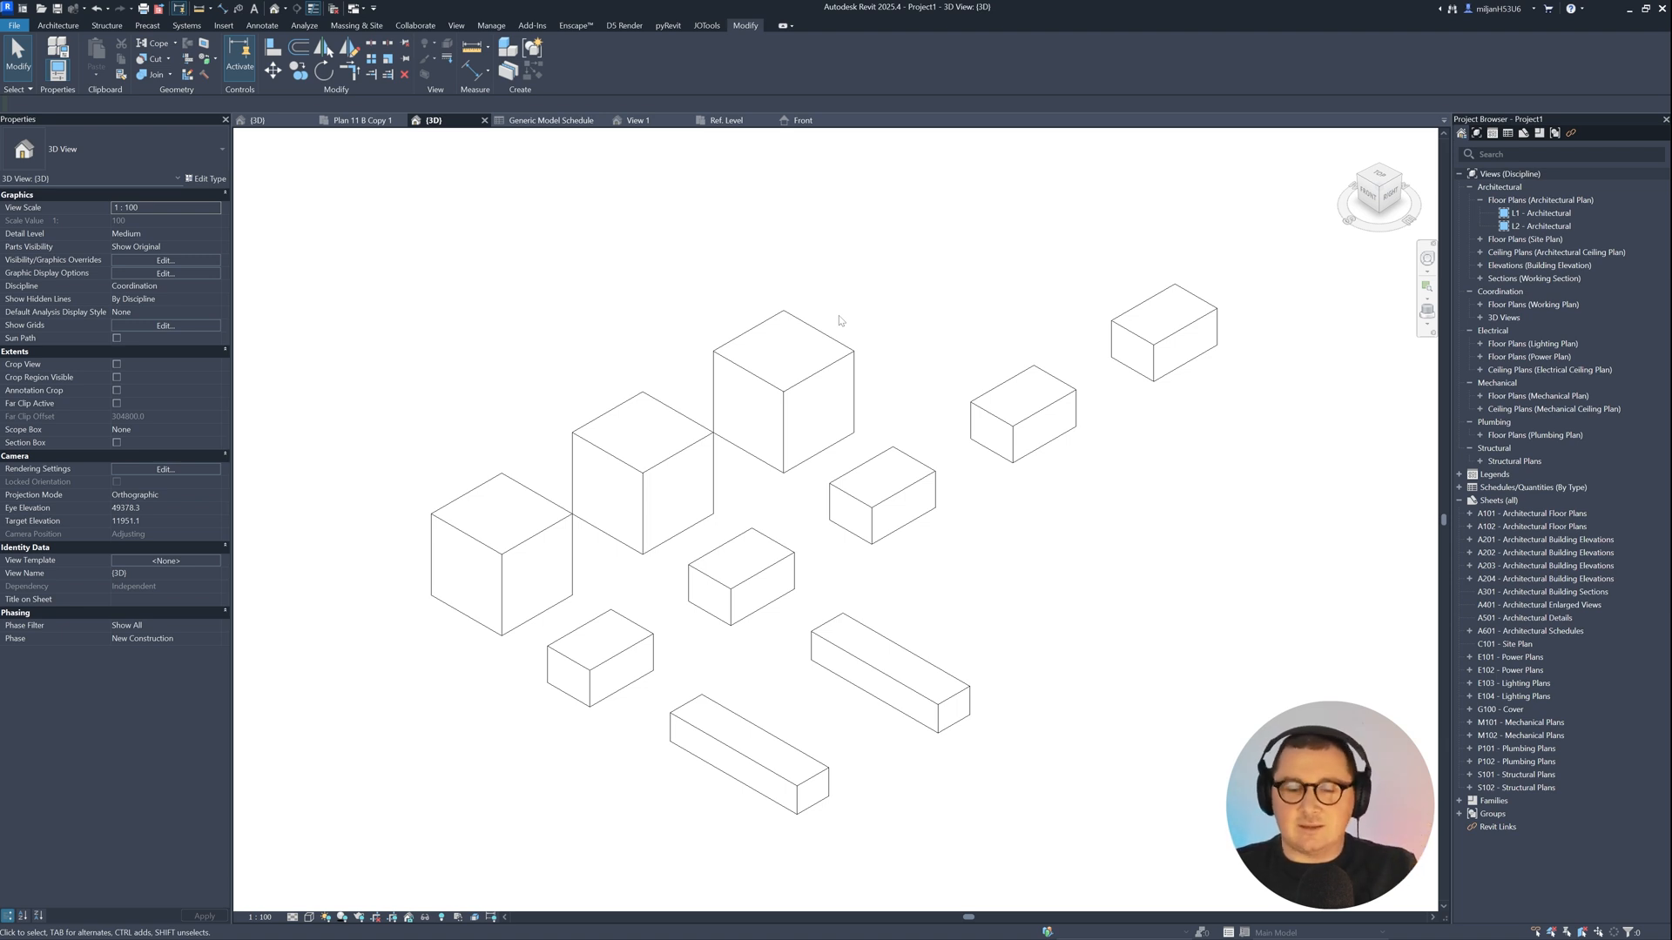
Step: Add AIE_Height, AIE_Length and AIE_Width to the scheduled fields of the Generic Model Schedule
{"action": "left_click", "coordinate": [551, 125]}
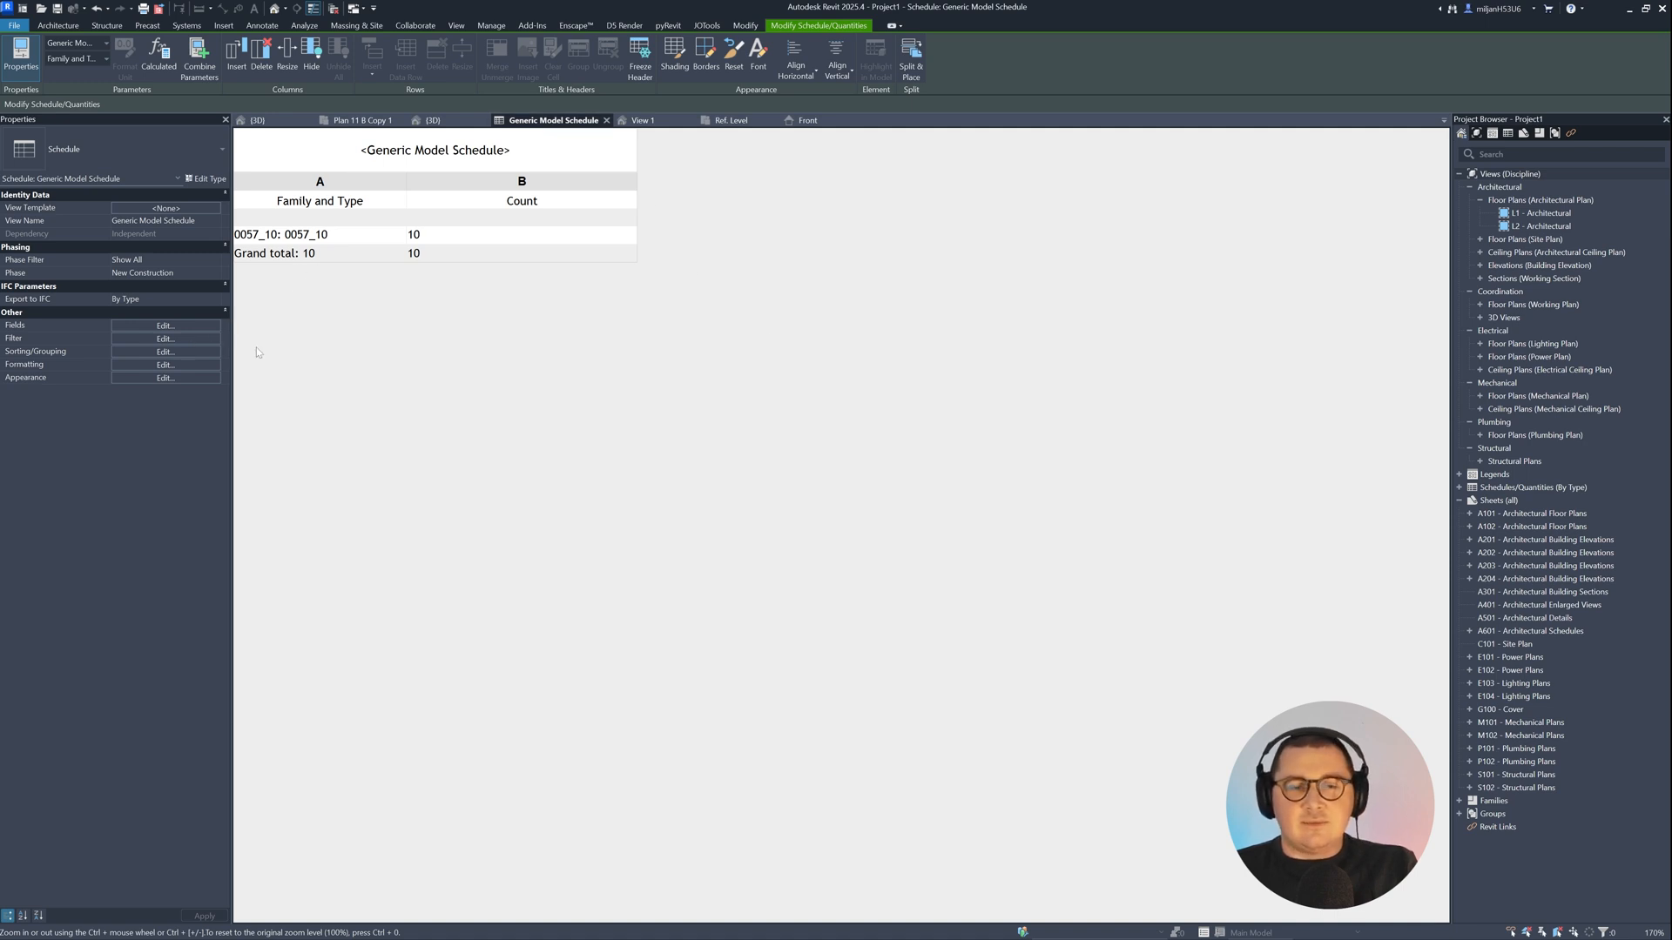
{"action": "left_click", "coordinate": [172, 328]}
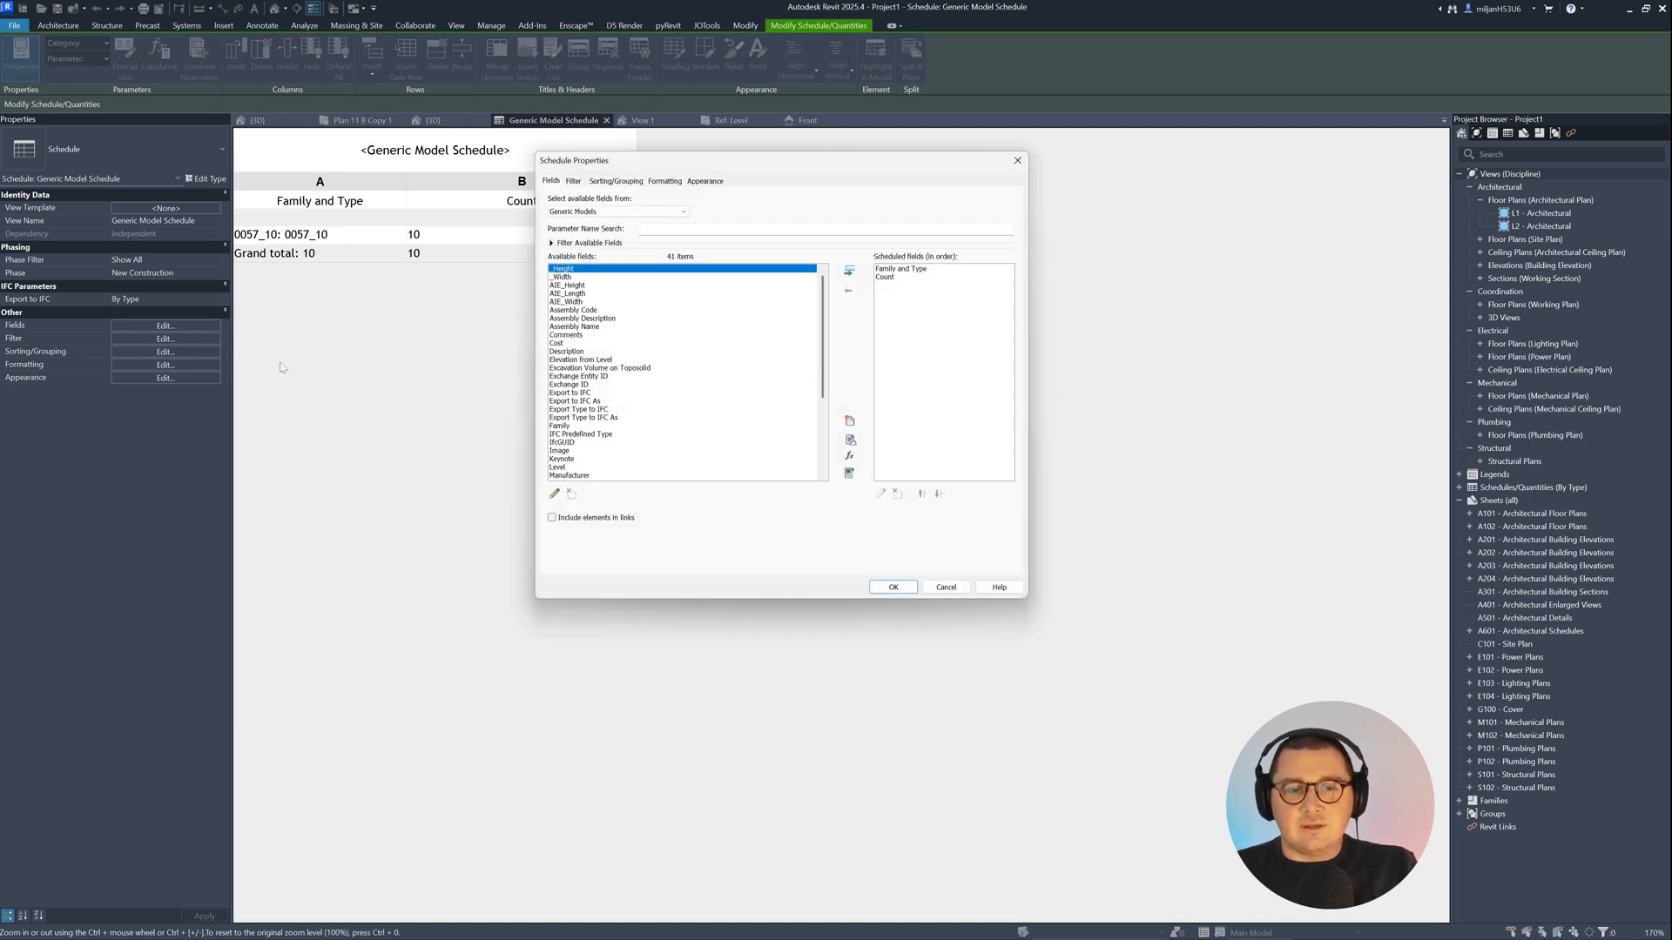
{"action": "left_click", "coordinate": [568, 286]}
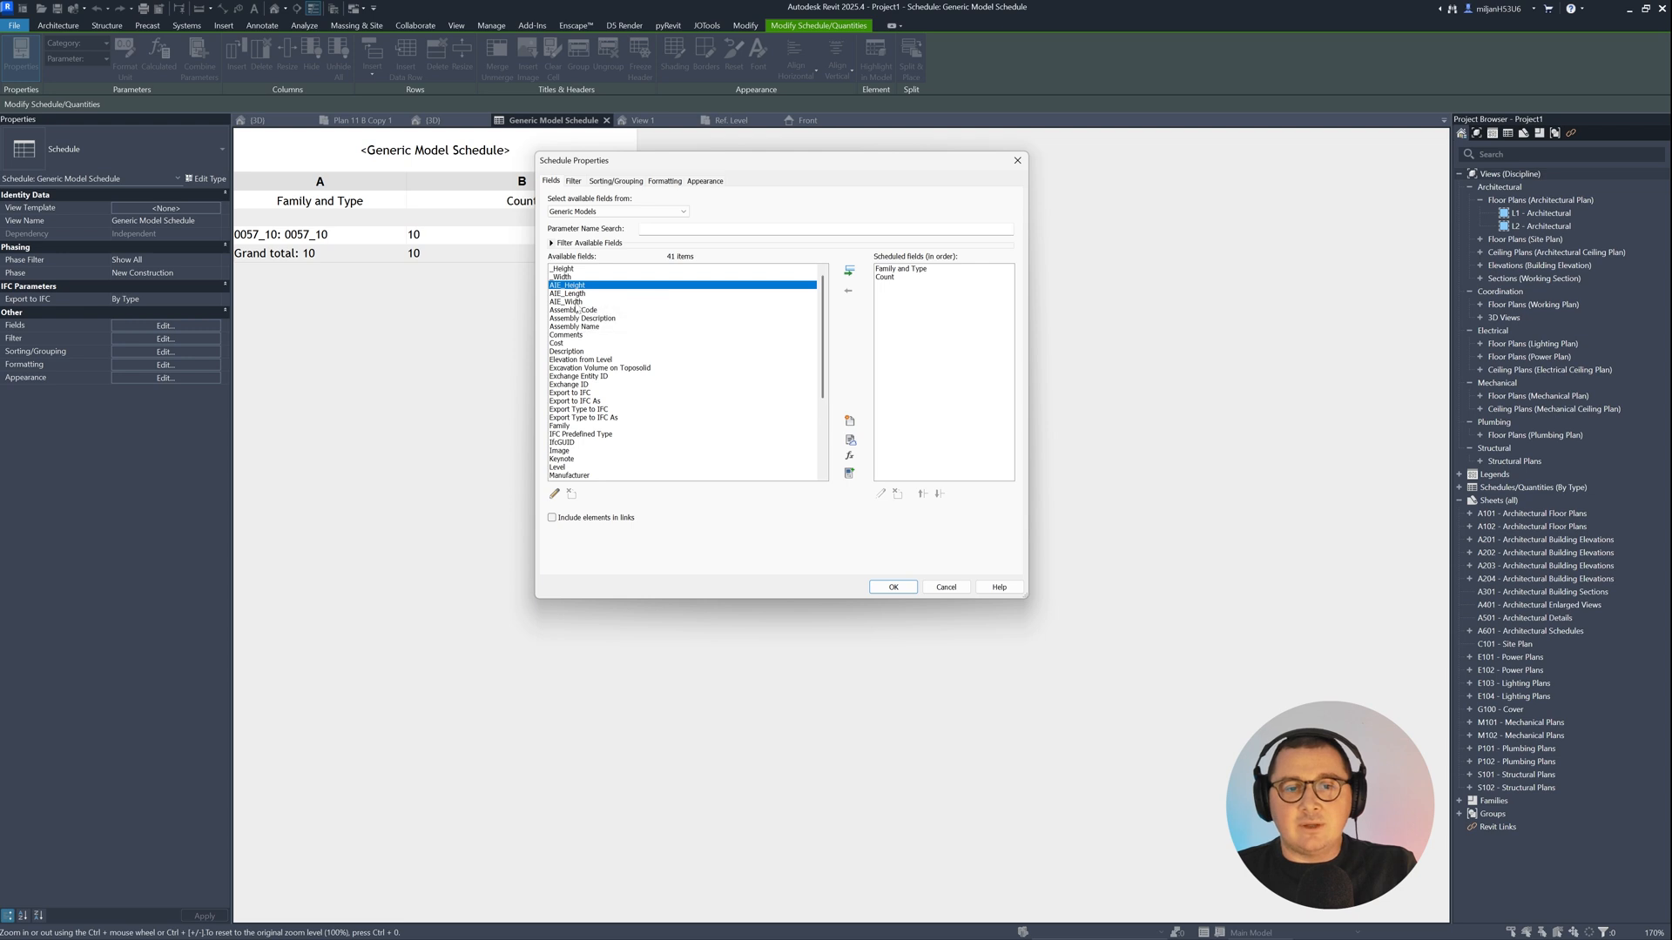
{"action": "left_click", "coordinate": [566, 303], "text": "shift"}
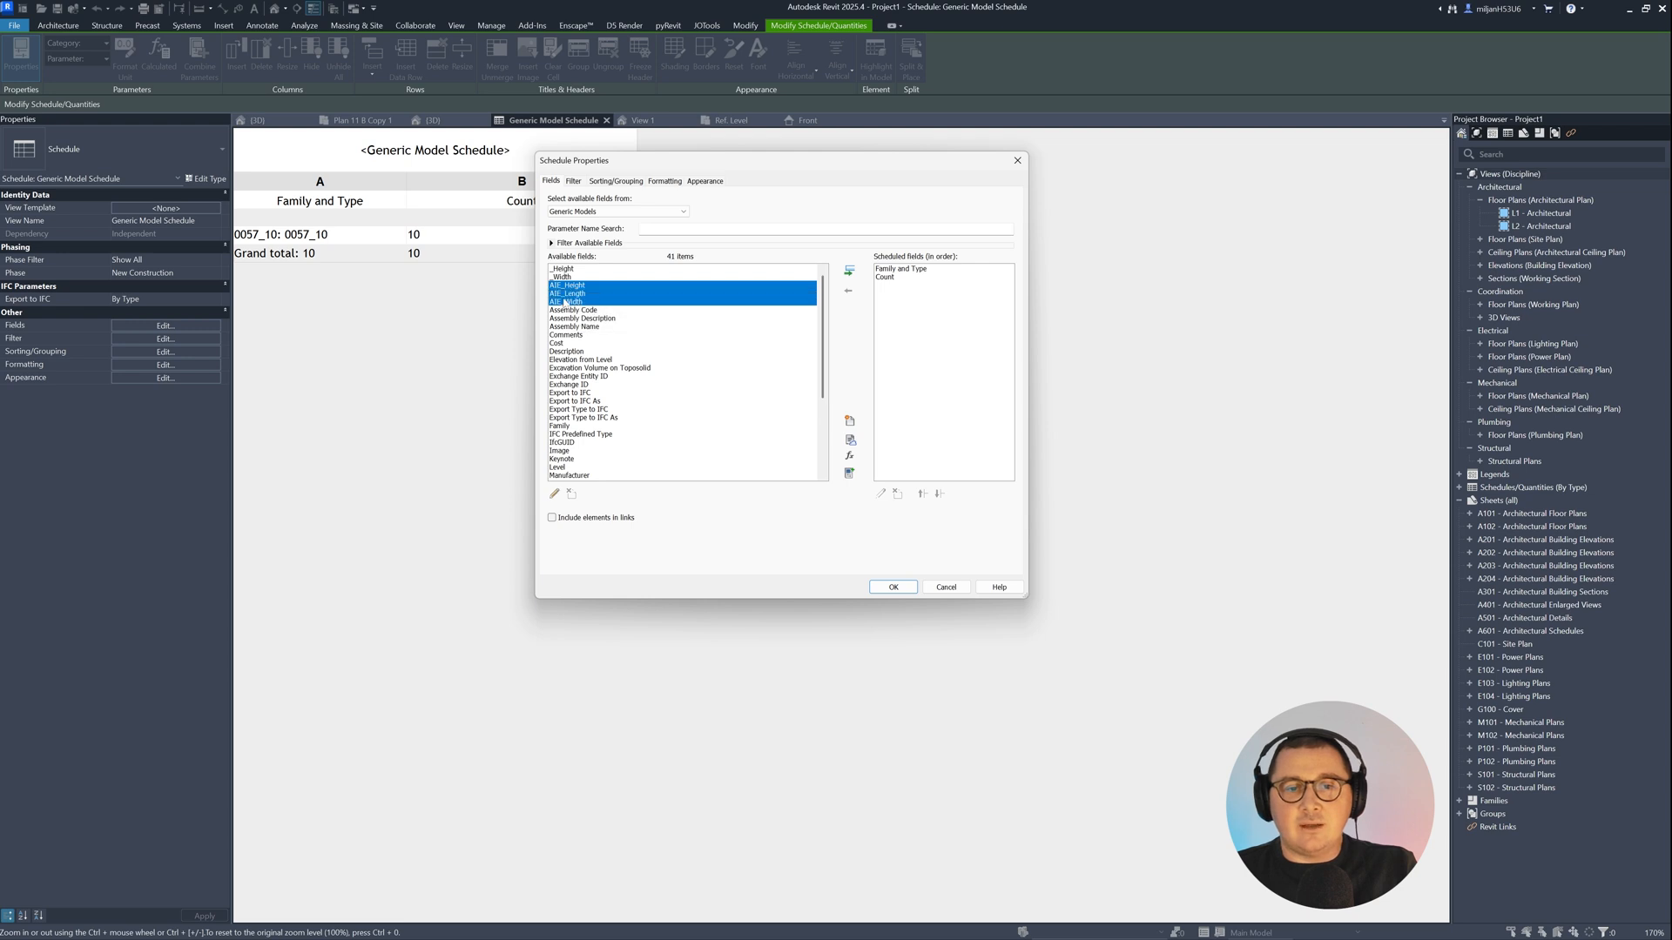
{"action": "left_click", "coordinate": [849, 274]}
Step: Move the Count field below AIE_Width so it becomes the schedule's last column
{"action": "left_click", "coordinate": [882, 277]}
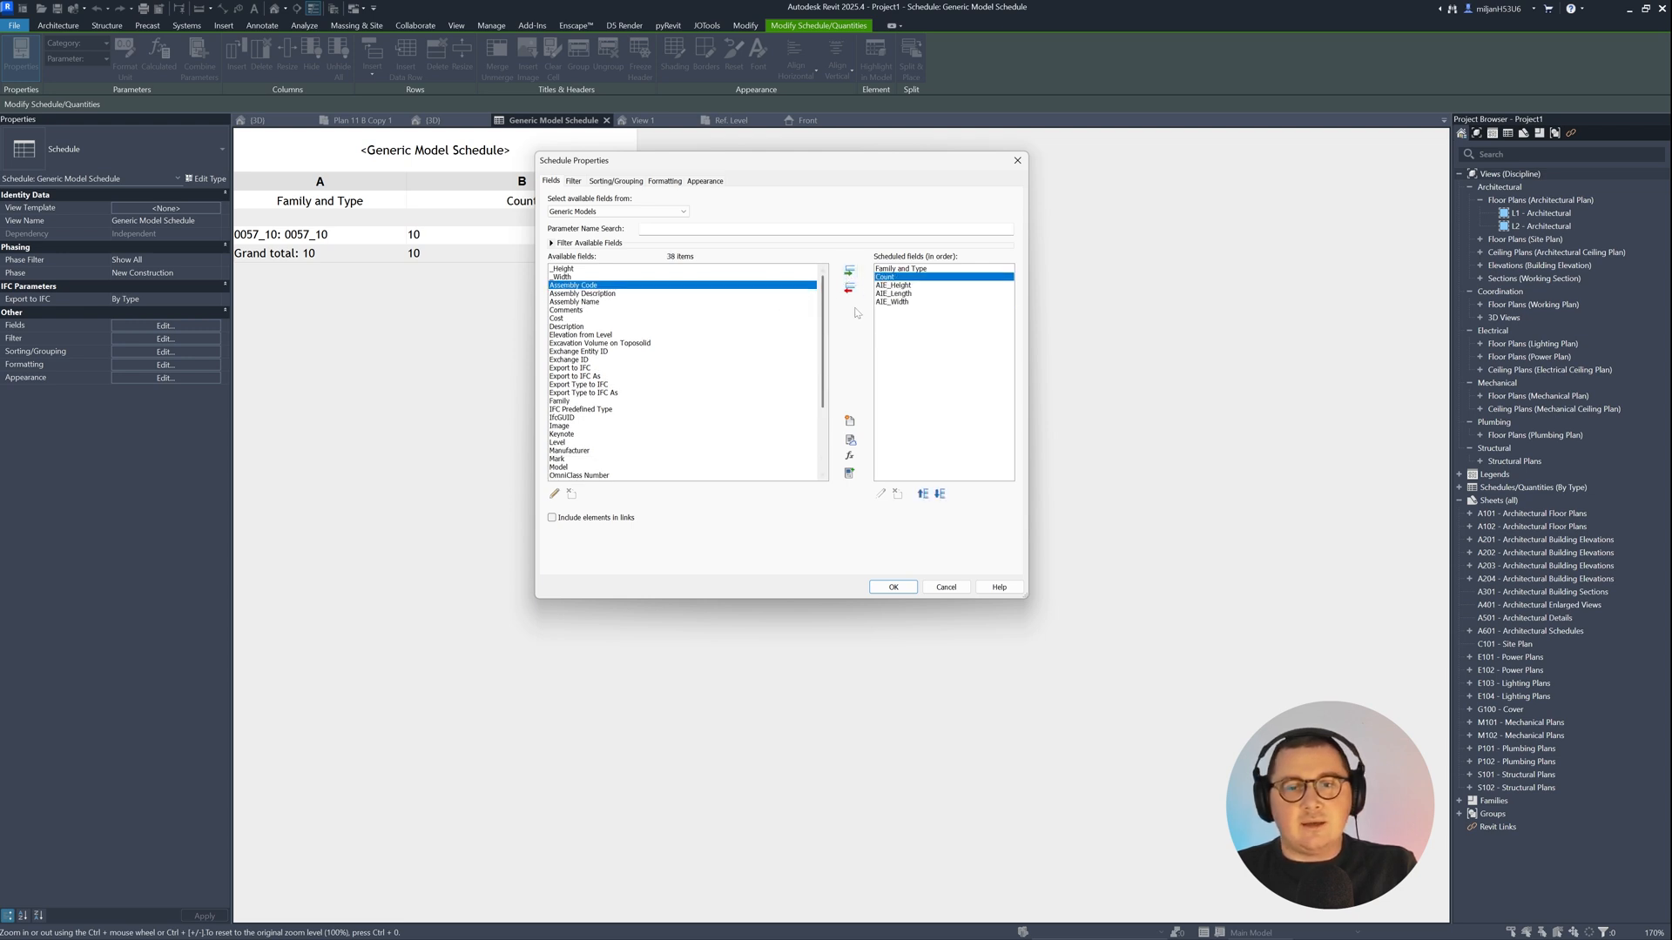
{"action": "left_click", "coordinate": [940, 495]}
{"action": "left_click", "coordinate": [940, 494]}
{"action": "left_click", "coordinate": [940, 495]}
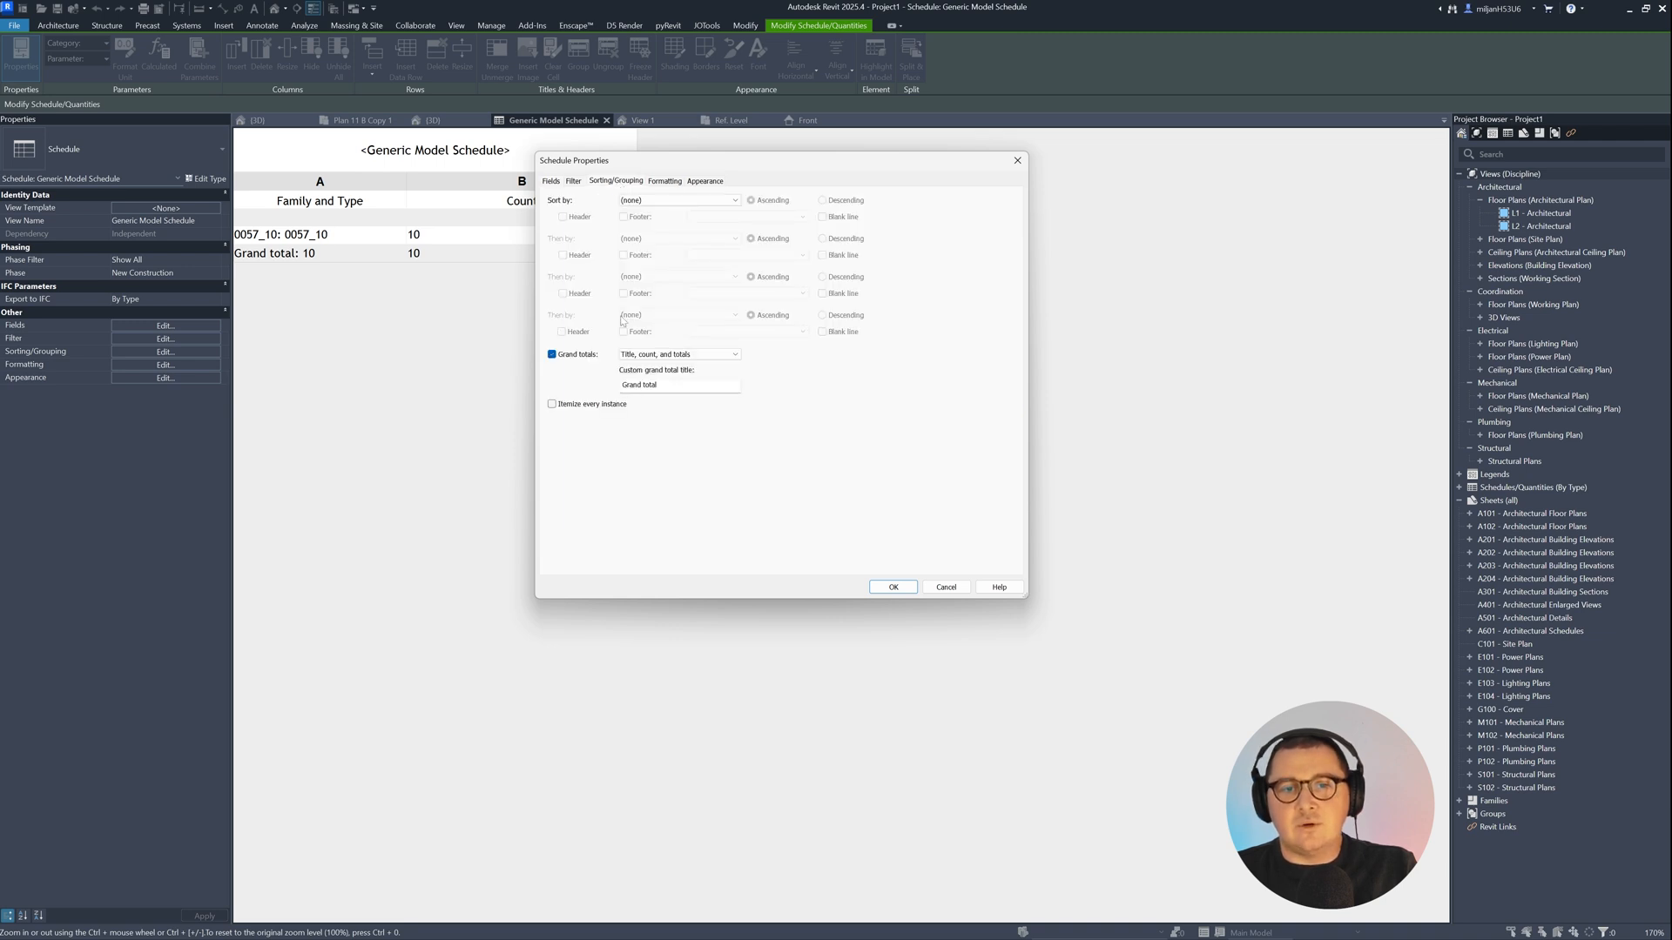
{"action": "left_click", "coordinate": [894, 587]}
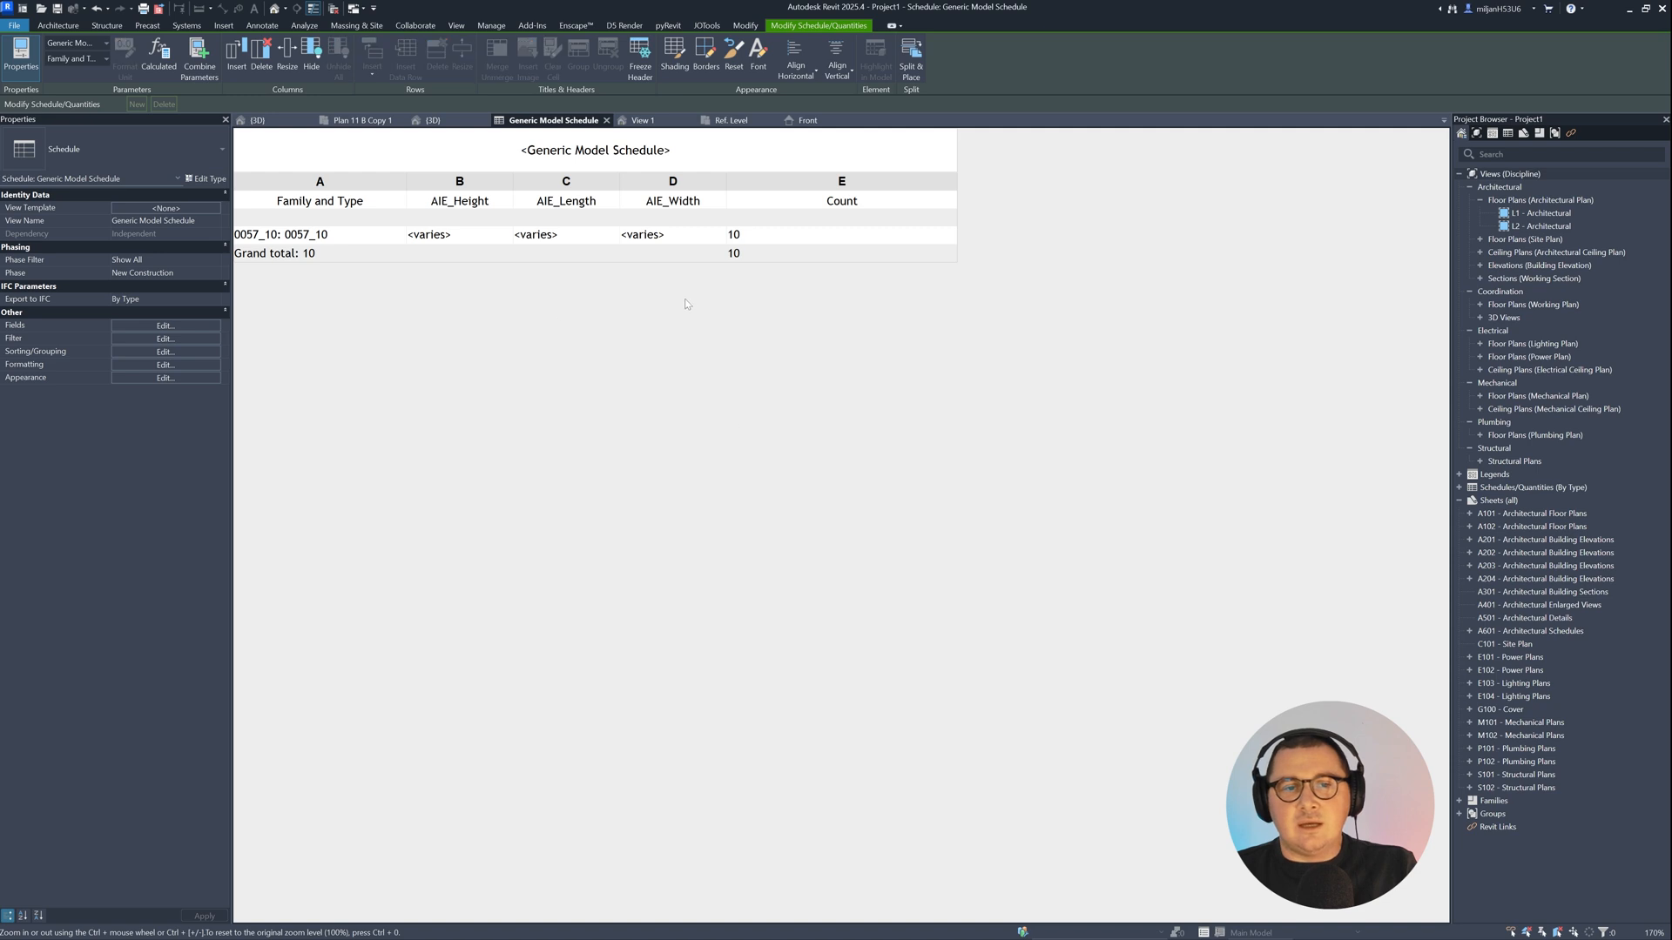
Step: Sort the schedule by AIE_Width, then AIE_Length, then AIE_Height, all ascending
{"action": "left_click", "coordinate": [184, 352]}
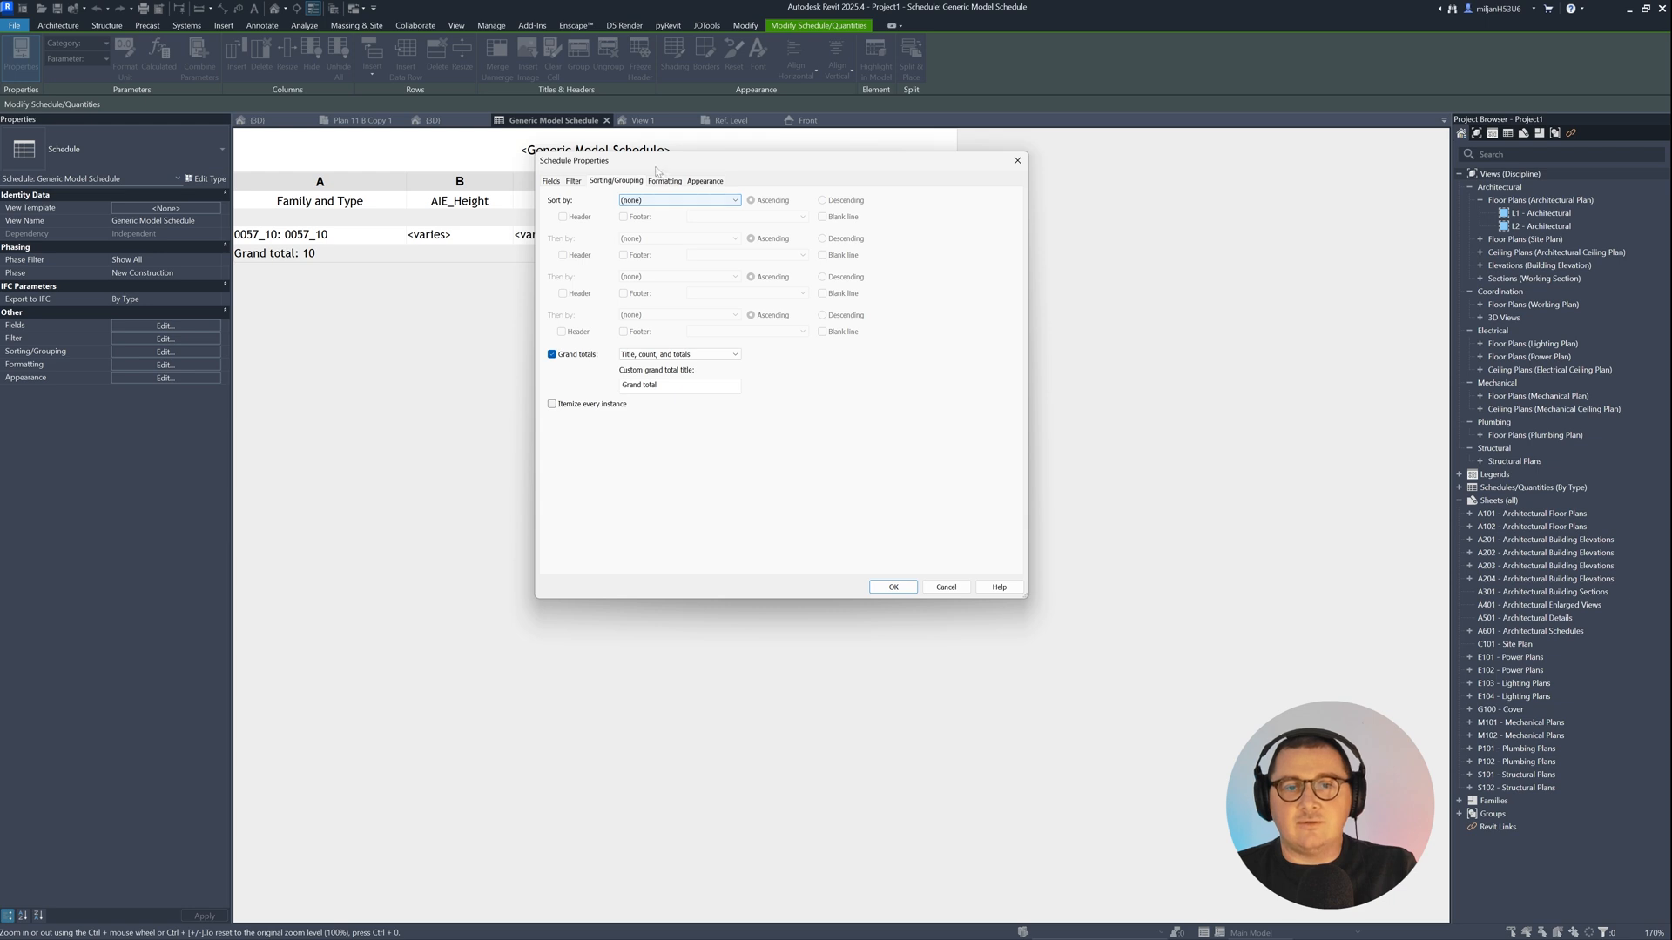
{"action": "left_click_drag", "start_coordinate": [657, 169], "coordinate": [769, 288]}
{"action": "left_click", "coordinate": [772, 319]}
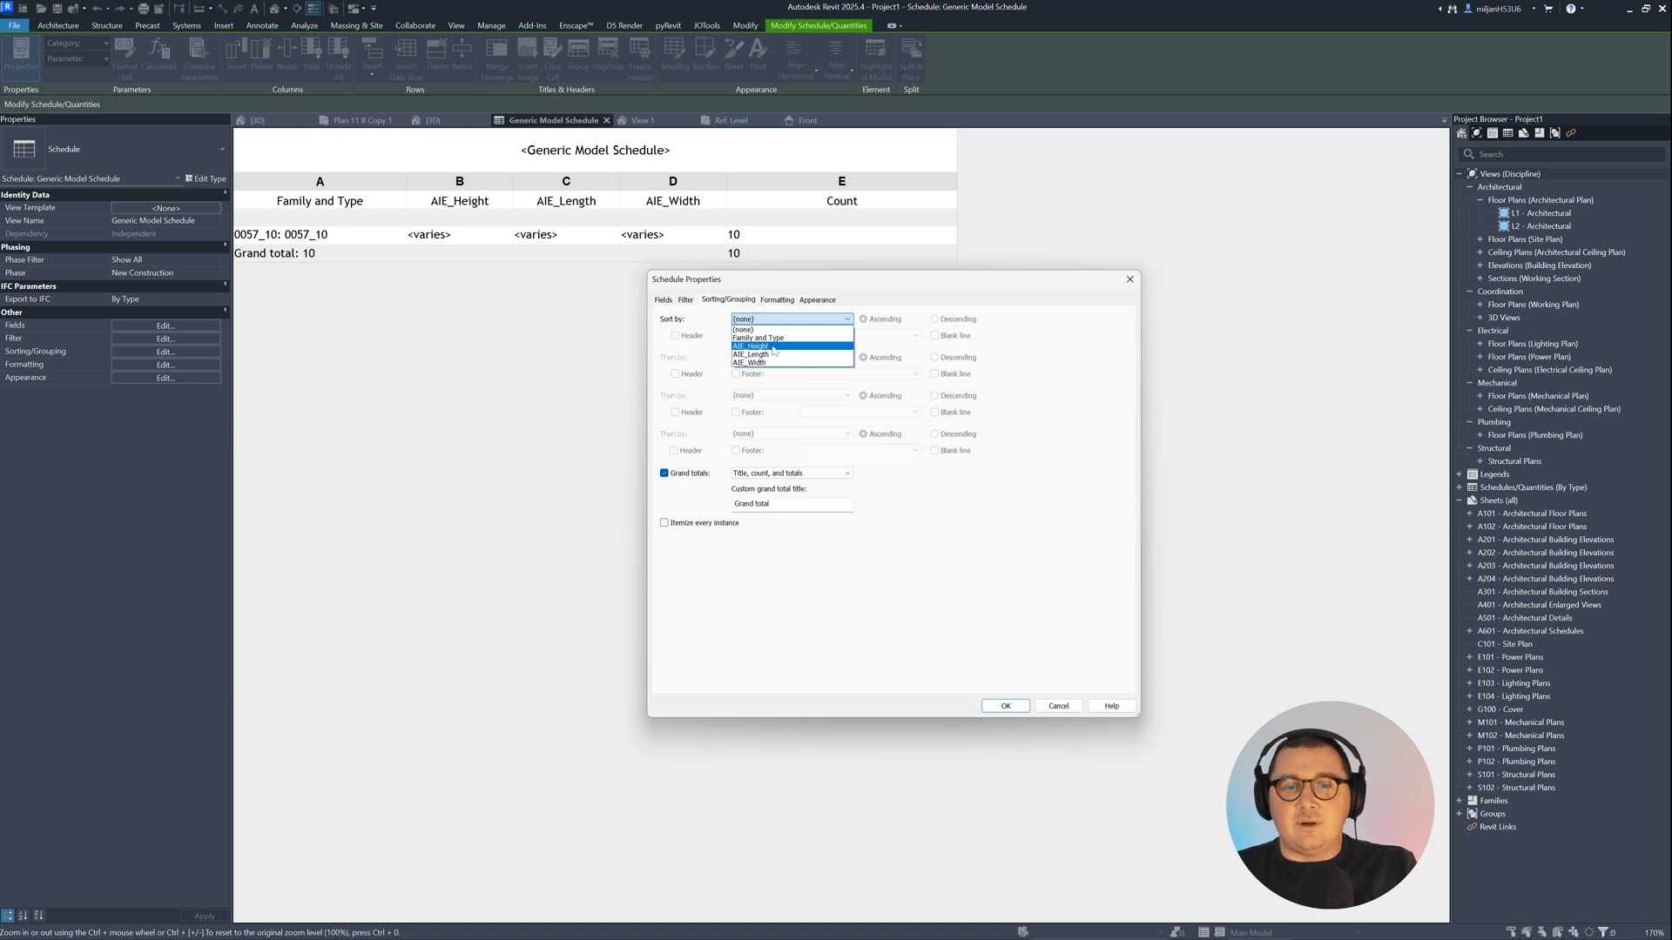
{"action": "left_click", "coordinate": [768, 363]}
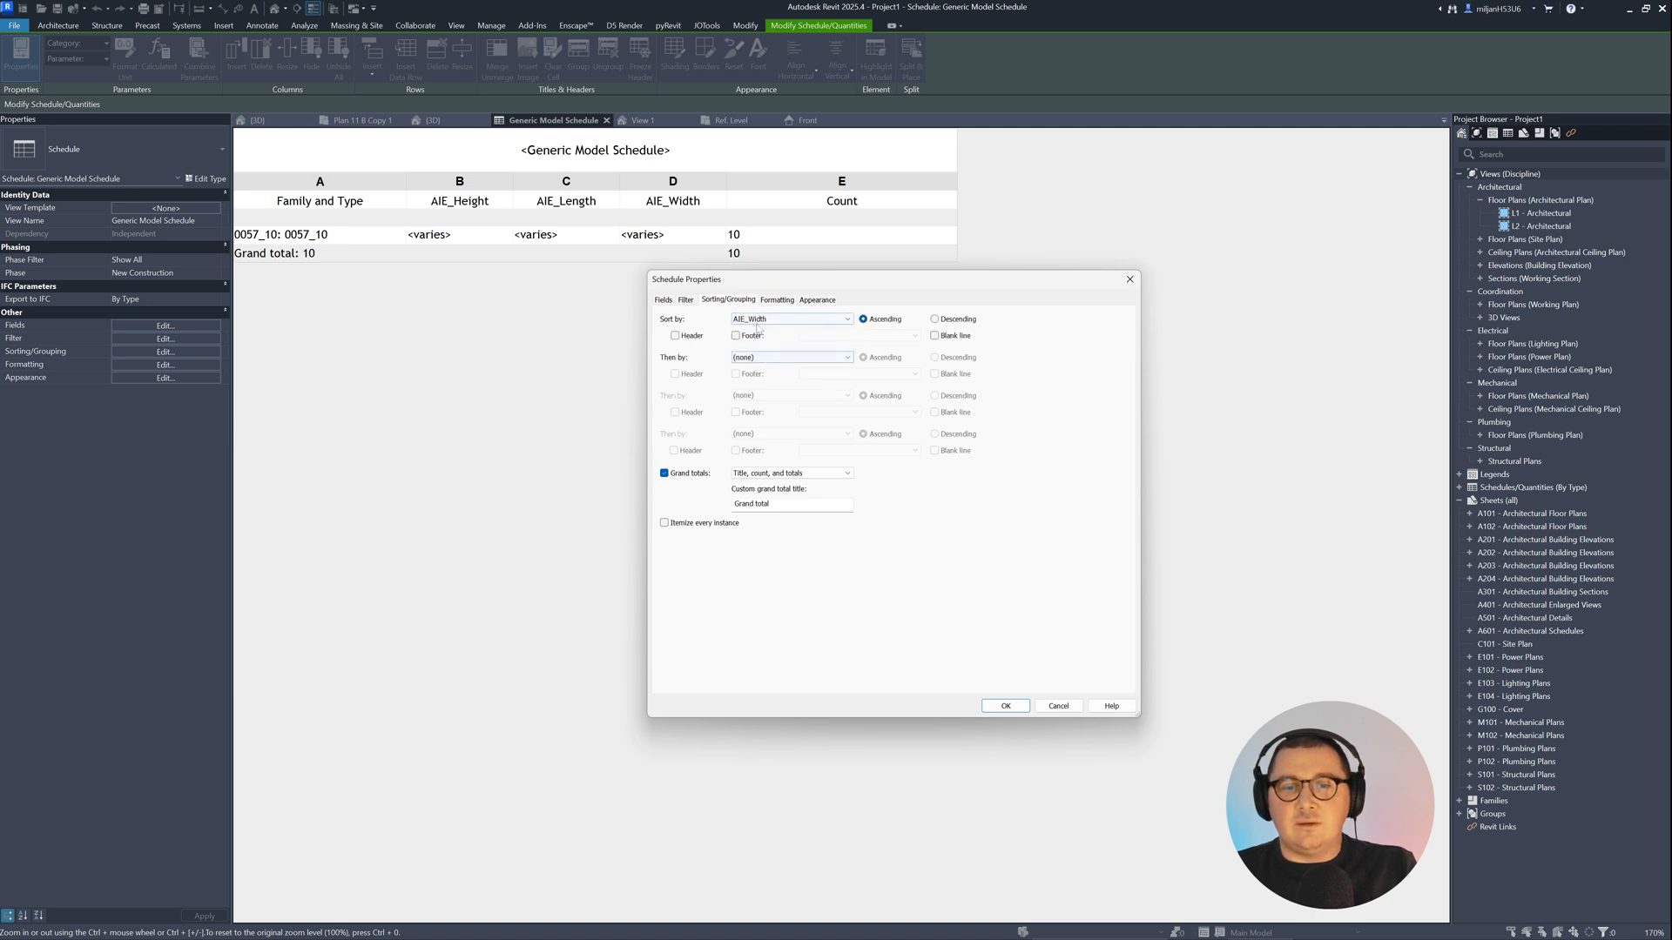
{"action": "left_click", "coordinate": [762, 357]}
{"action": "left_click", "coordinate": [766, 386]}
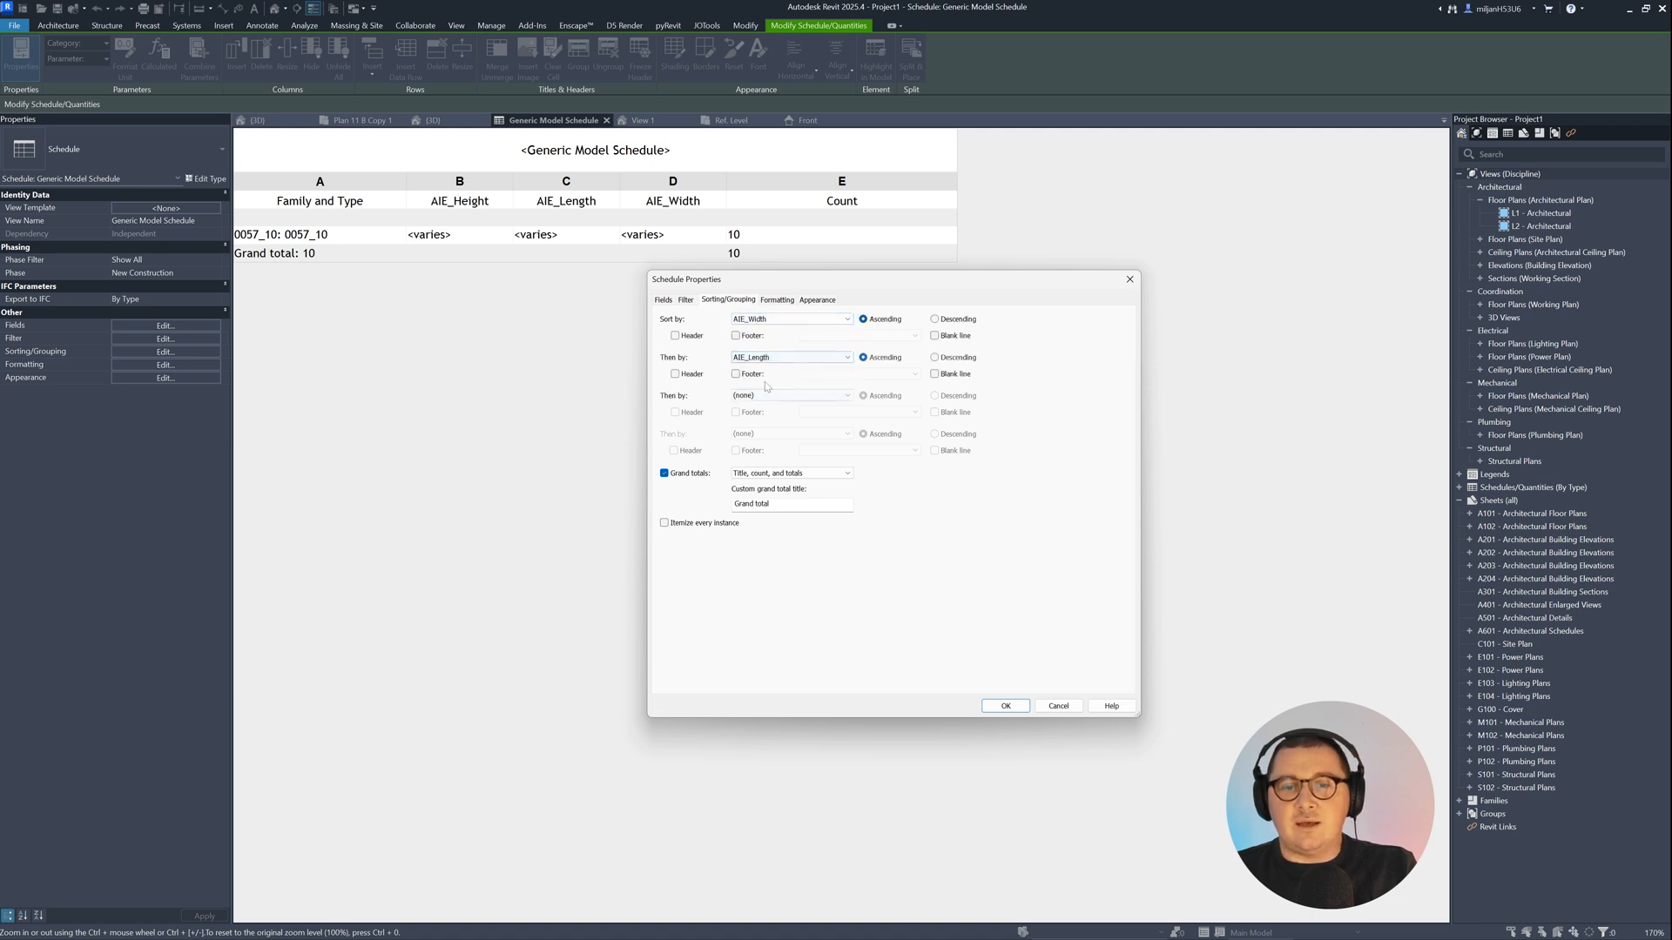
{"action": "left_click", "coordinate": [766, 395]}
{"action": "left_click", "coordinate": [766, 418]}
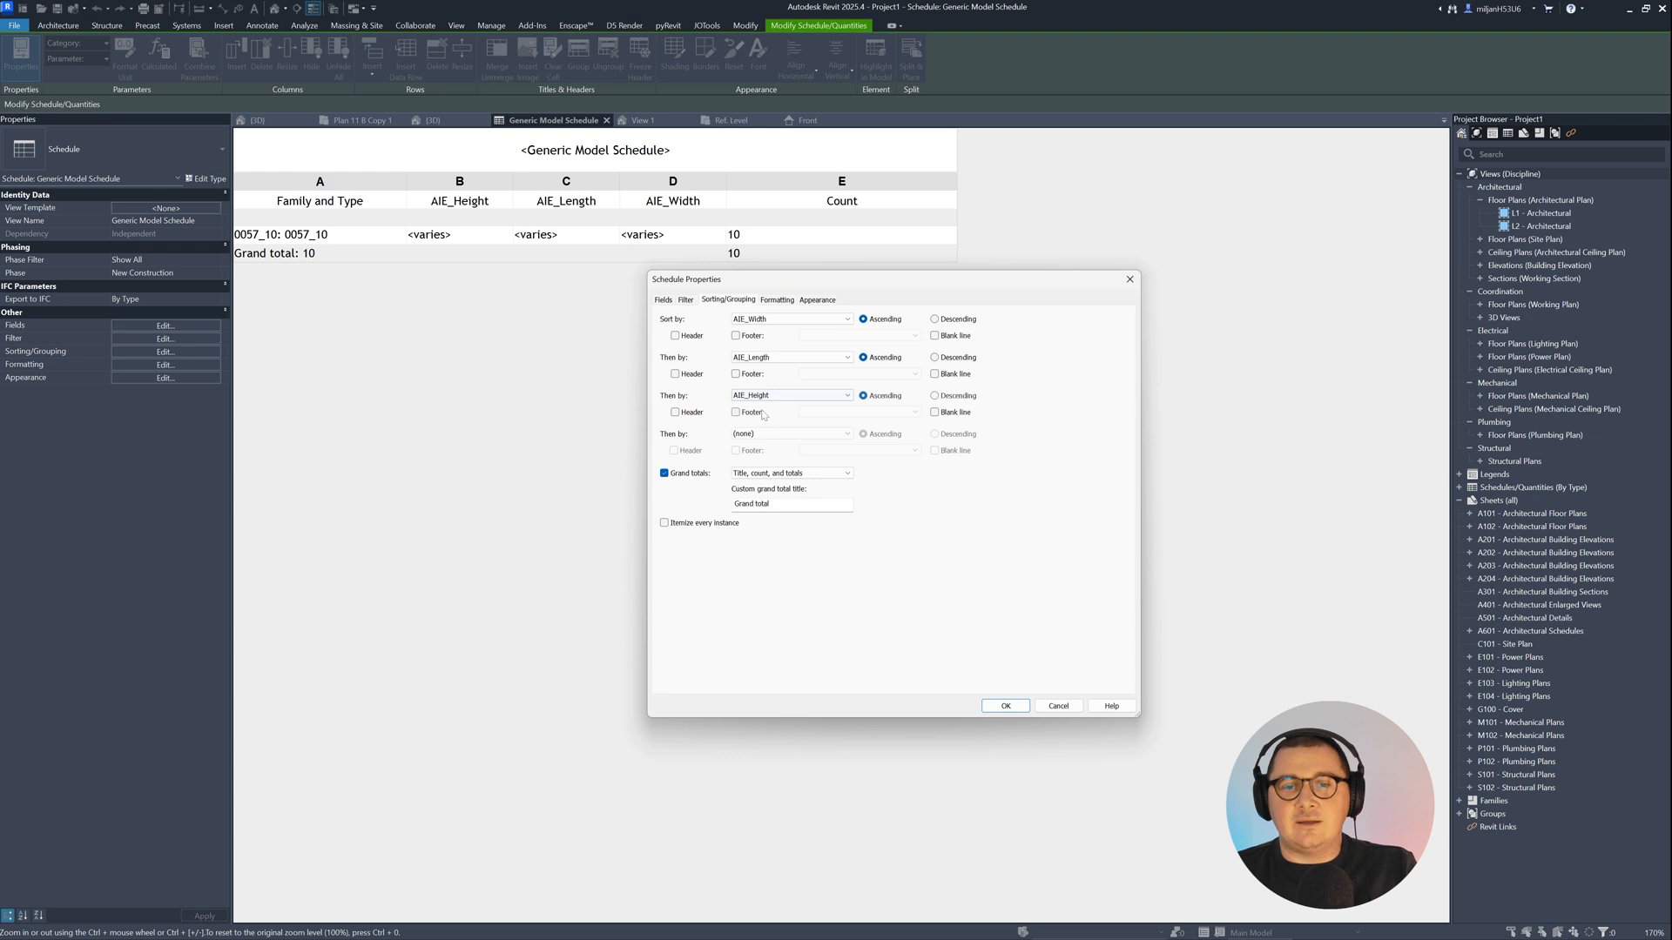
{"action": "left_click", "coordinate": [1006, 706]}
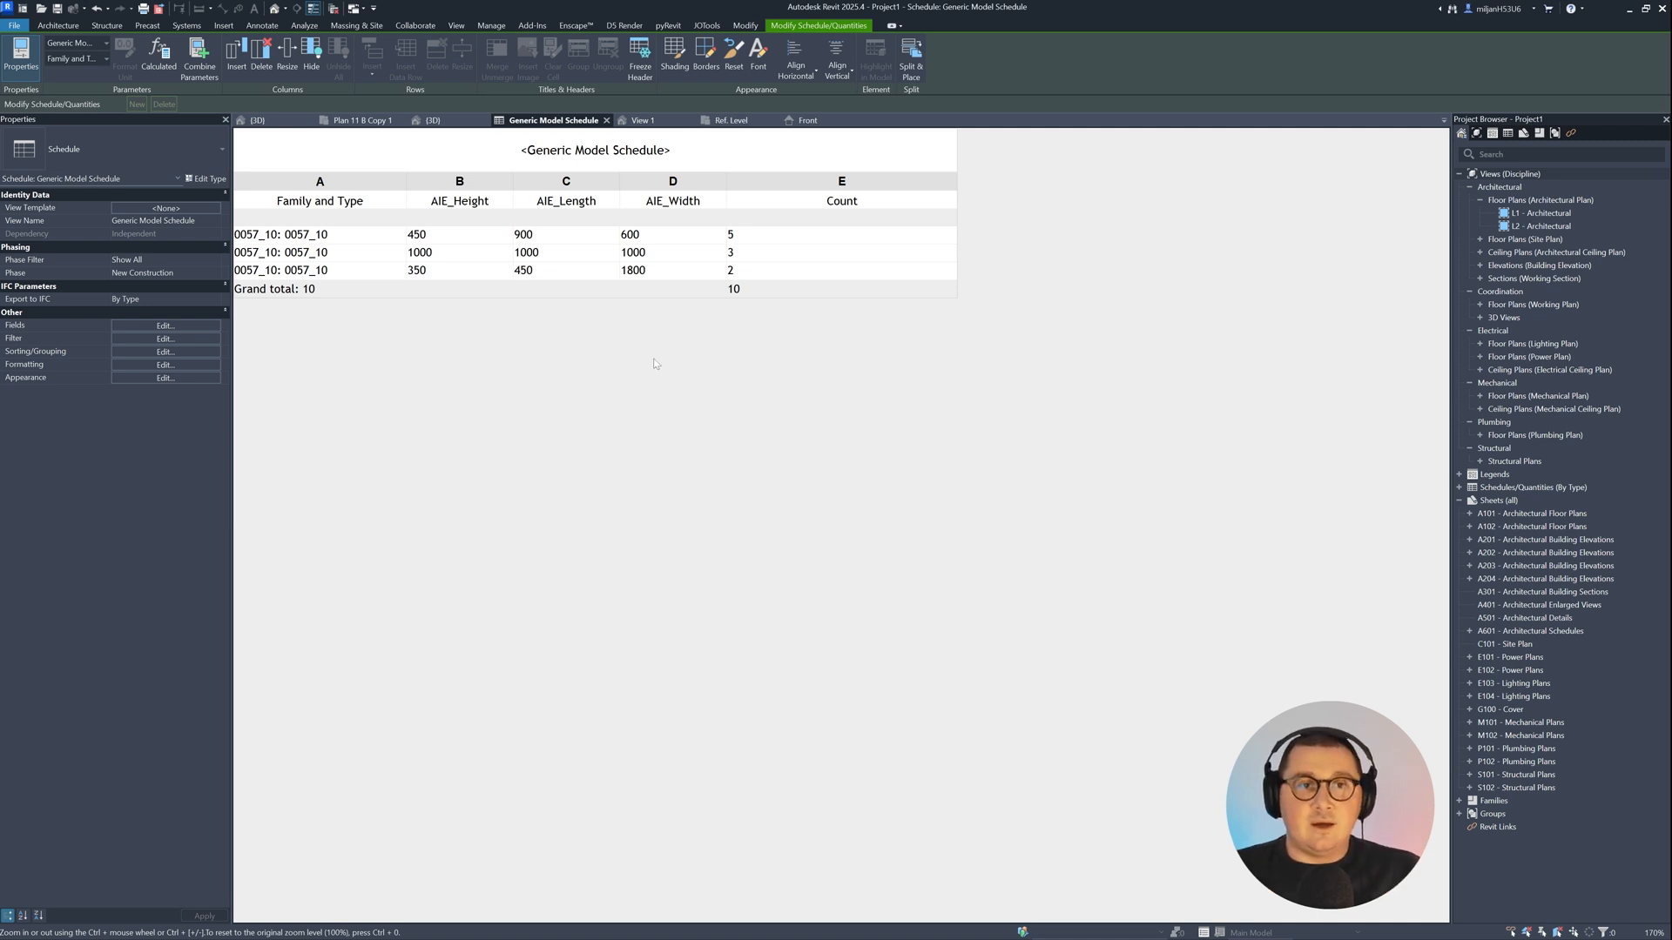
Step: Switch to the 3D view and create a new shared parameter file named "AIE - test" in the 03_Data folder
{"action": "left_click", "coordinate": [438, 122]}
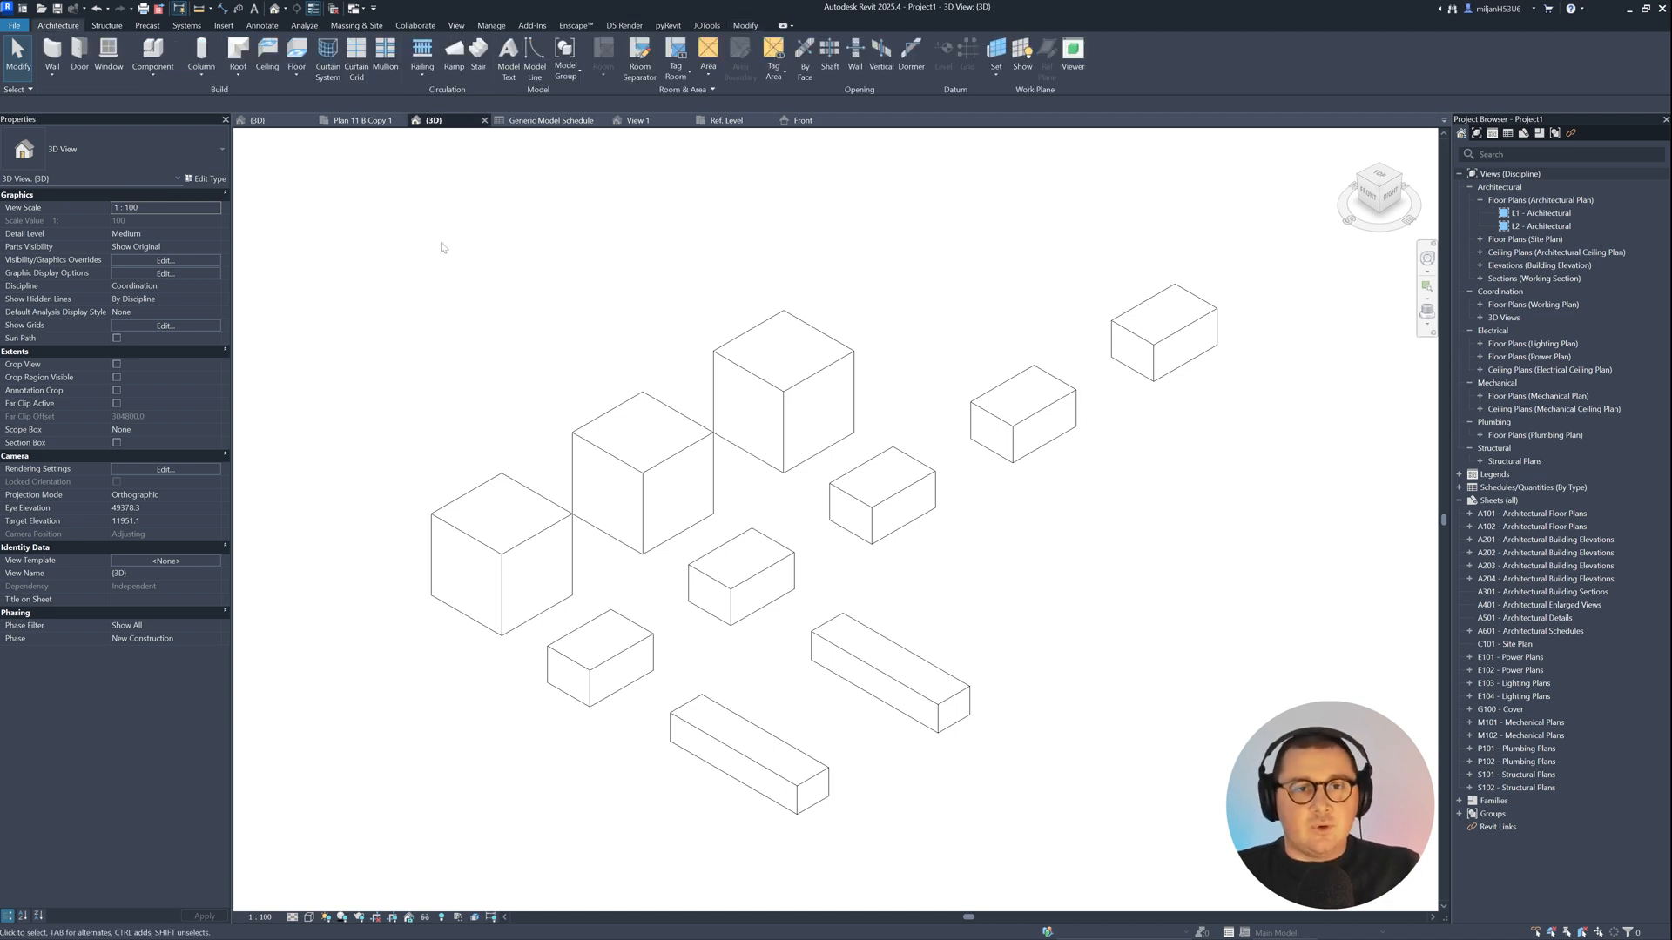
{"action": "left_click", "coordinate": [491, 25]}
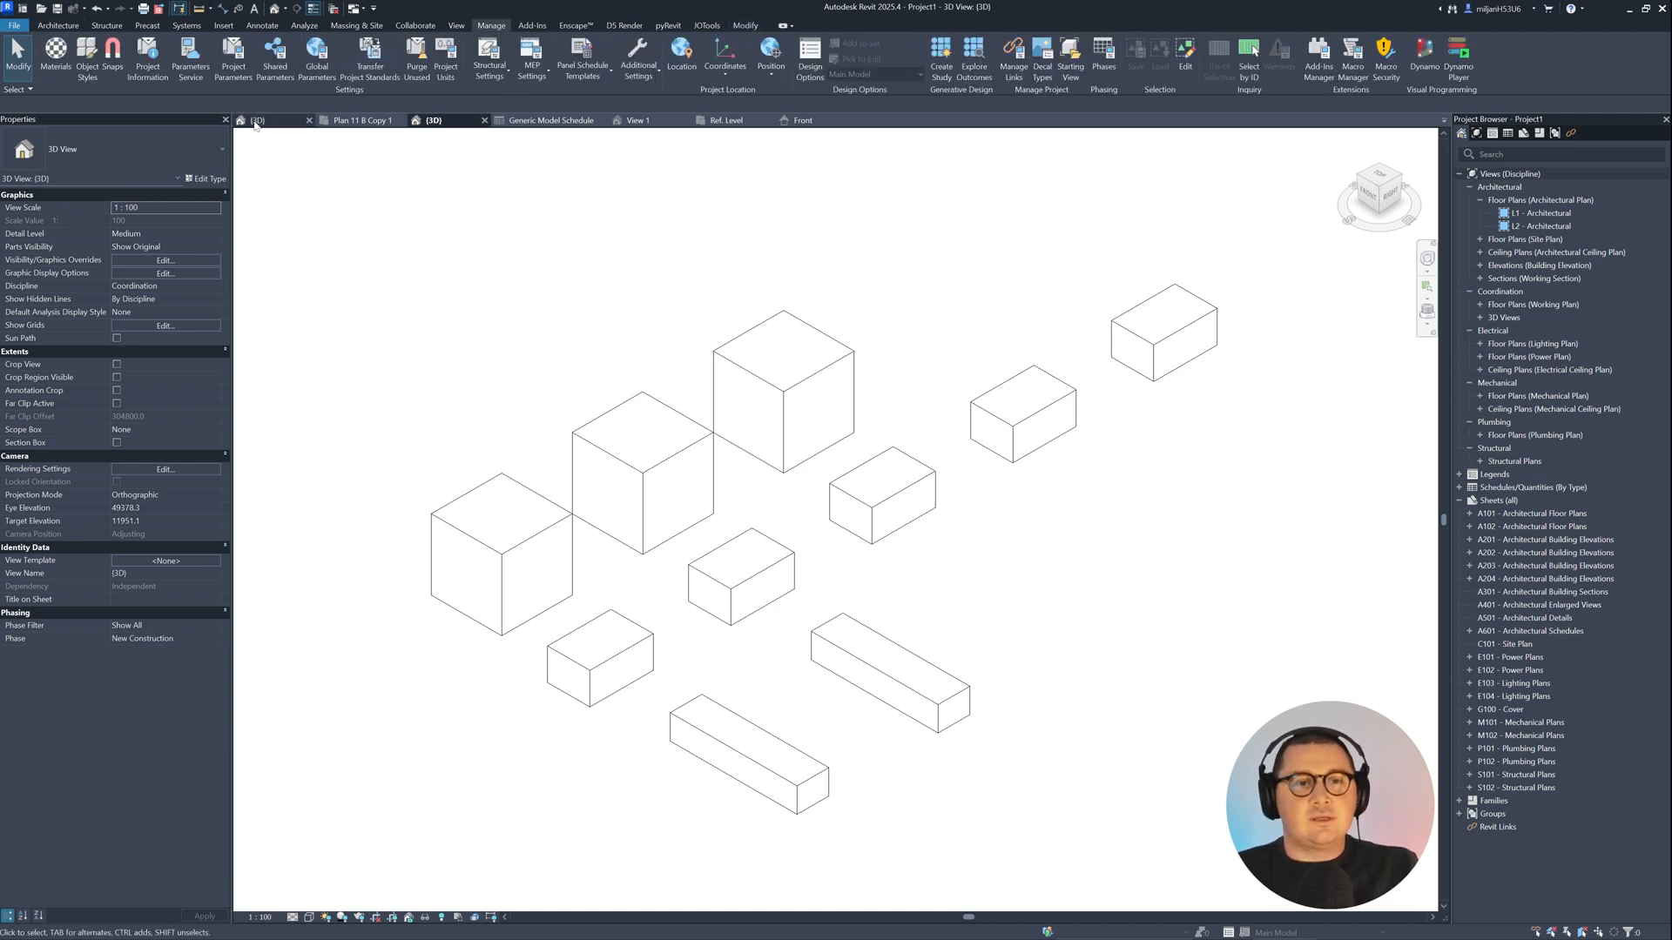
{"action": "left_click", "coordinate": [275, 54]}
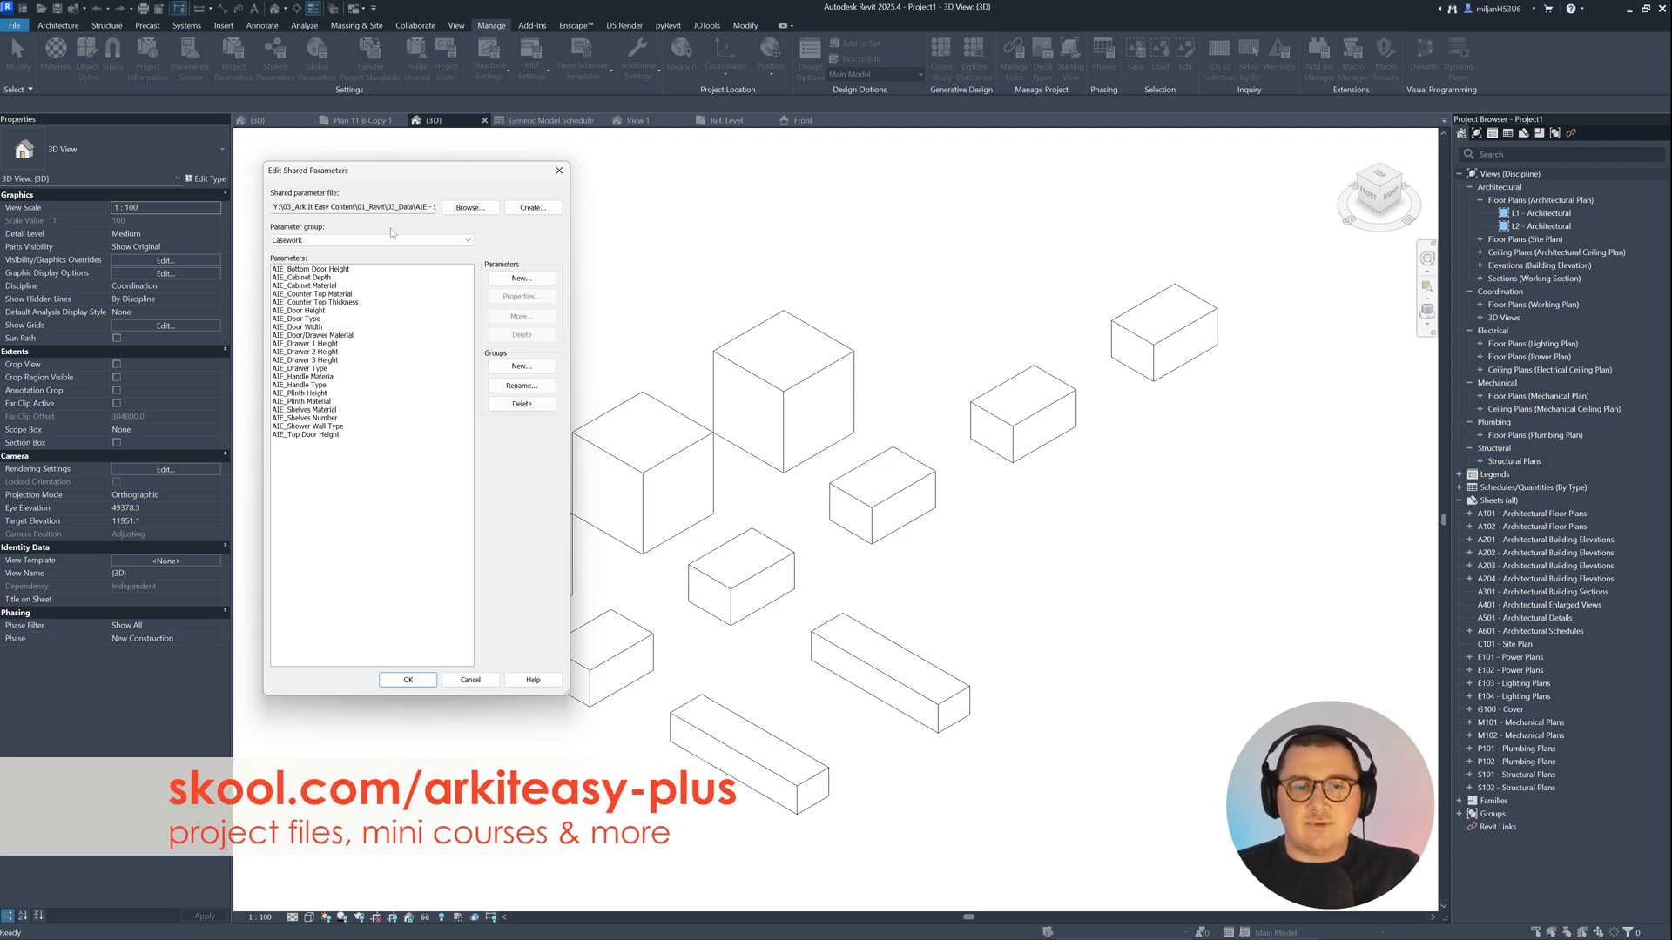
{"action": "left_click", "coordinate": [540, 213]}
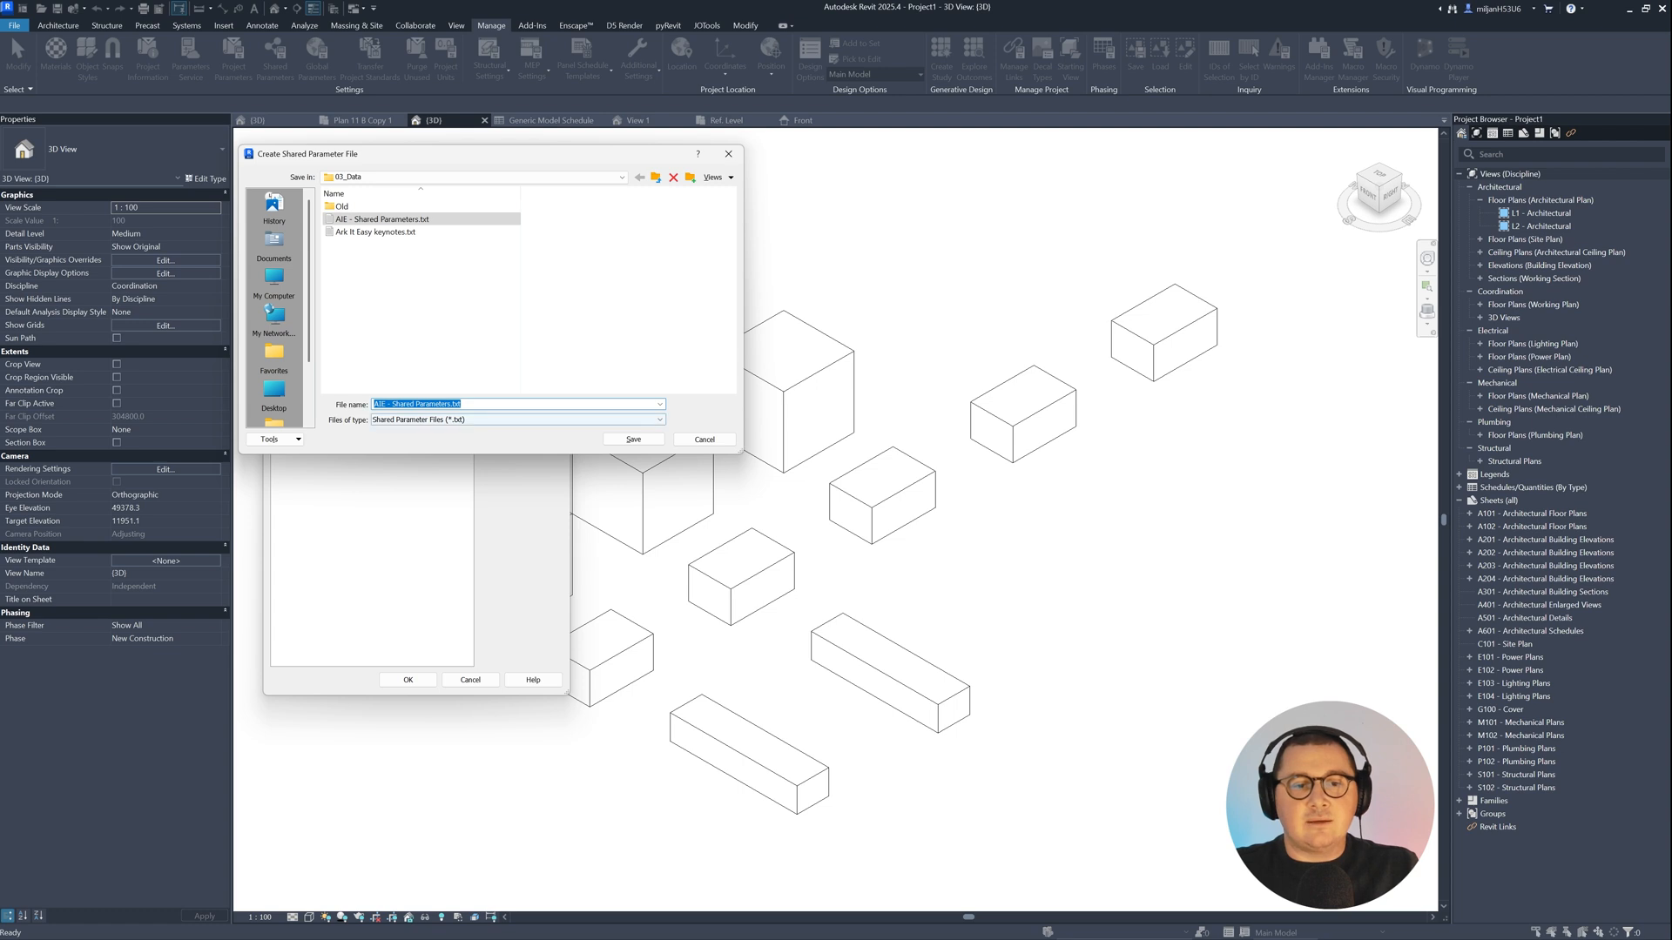
{"action": "left_click", "coordinate": [449, 404]}
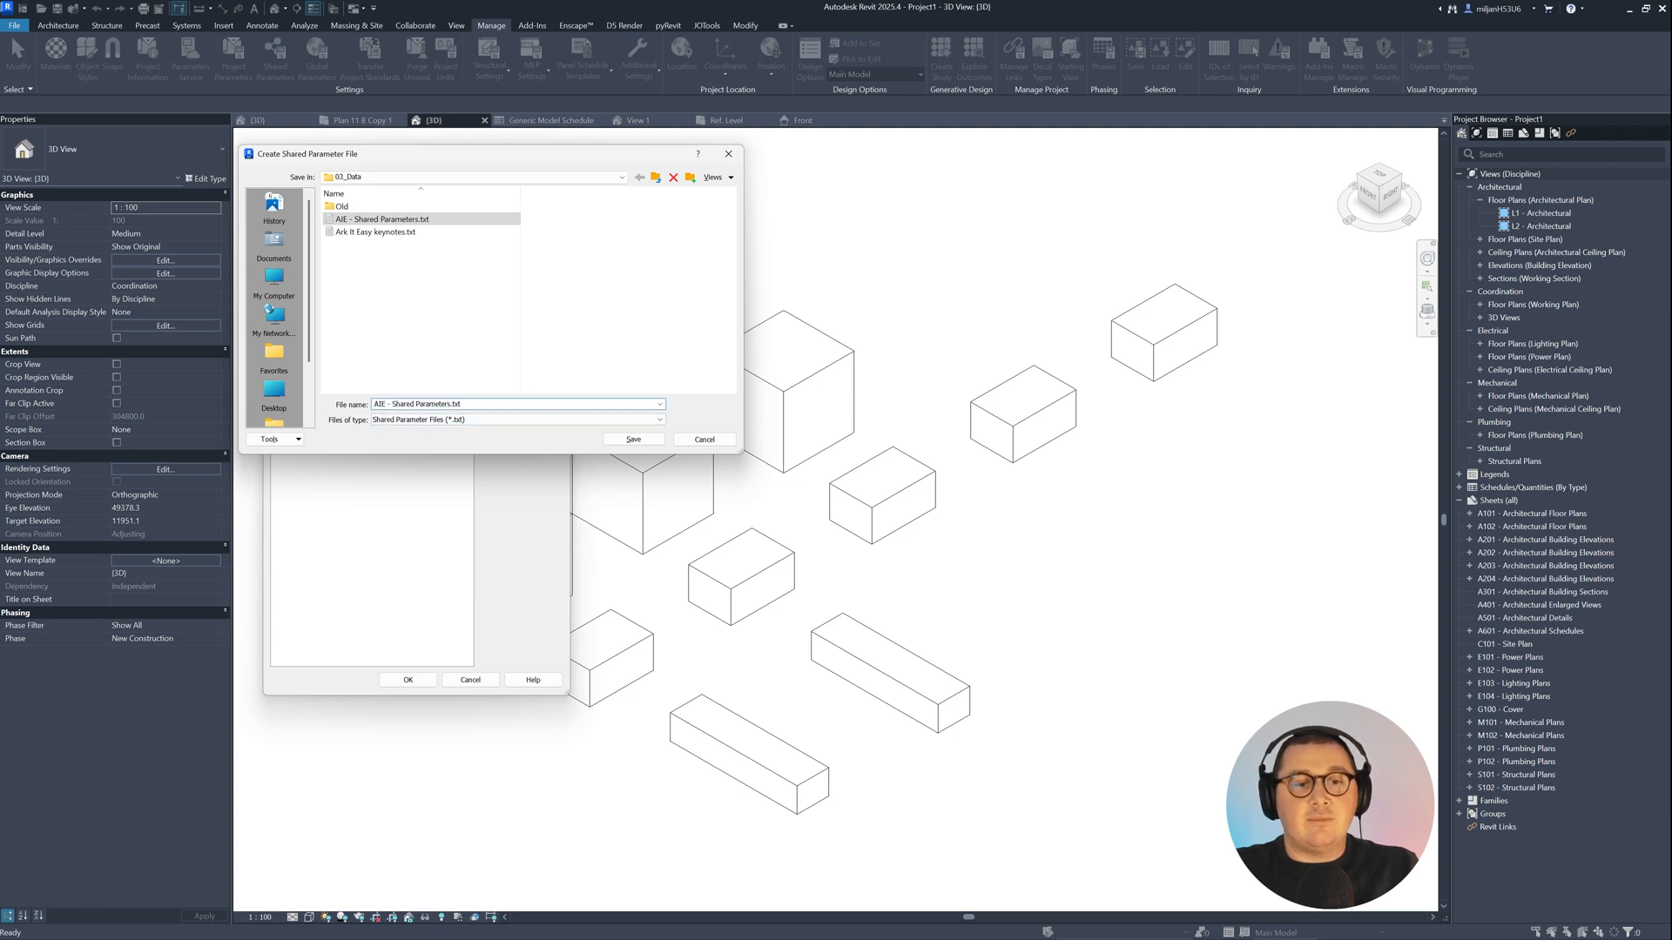
{"action": "left_click_drag", "start_coordinate": [392, 404], "coordinate": [460, 404]}
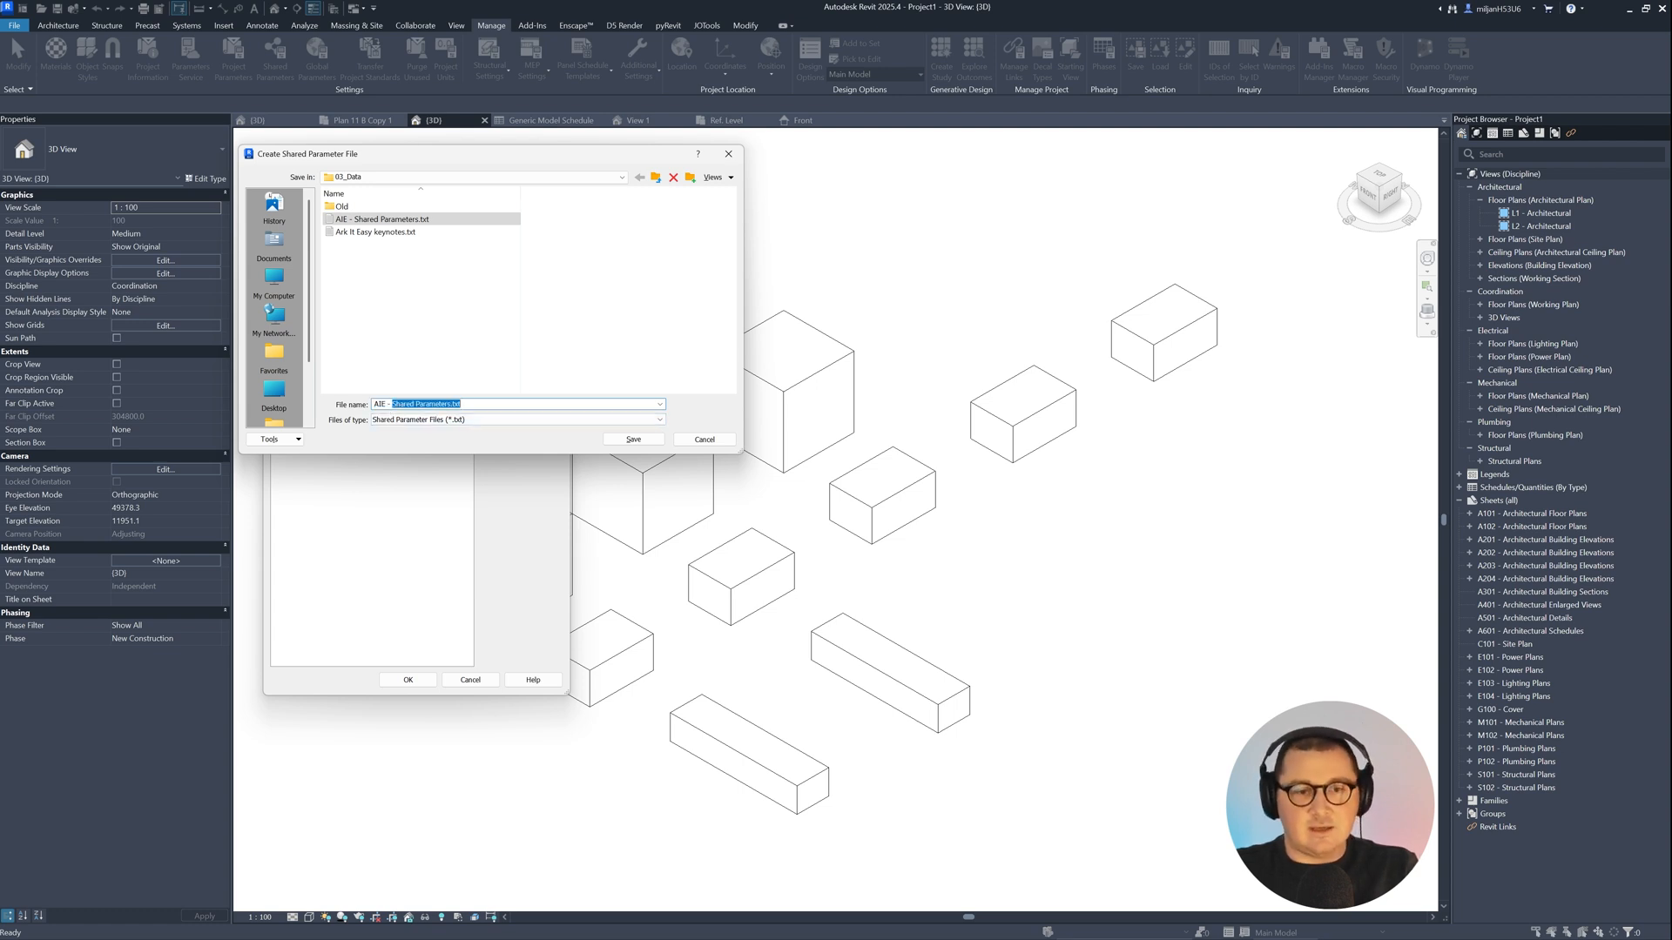
{"action": "type", "text": "test"}
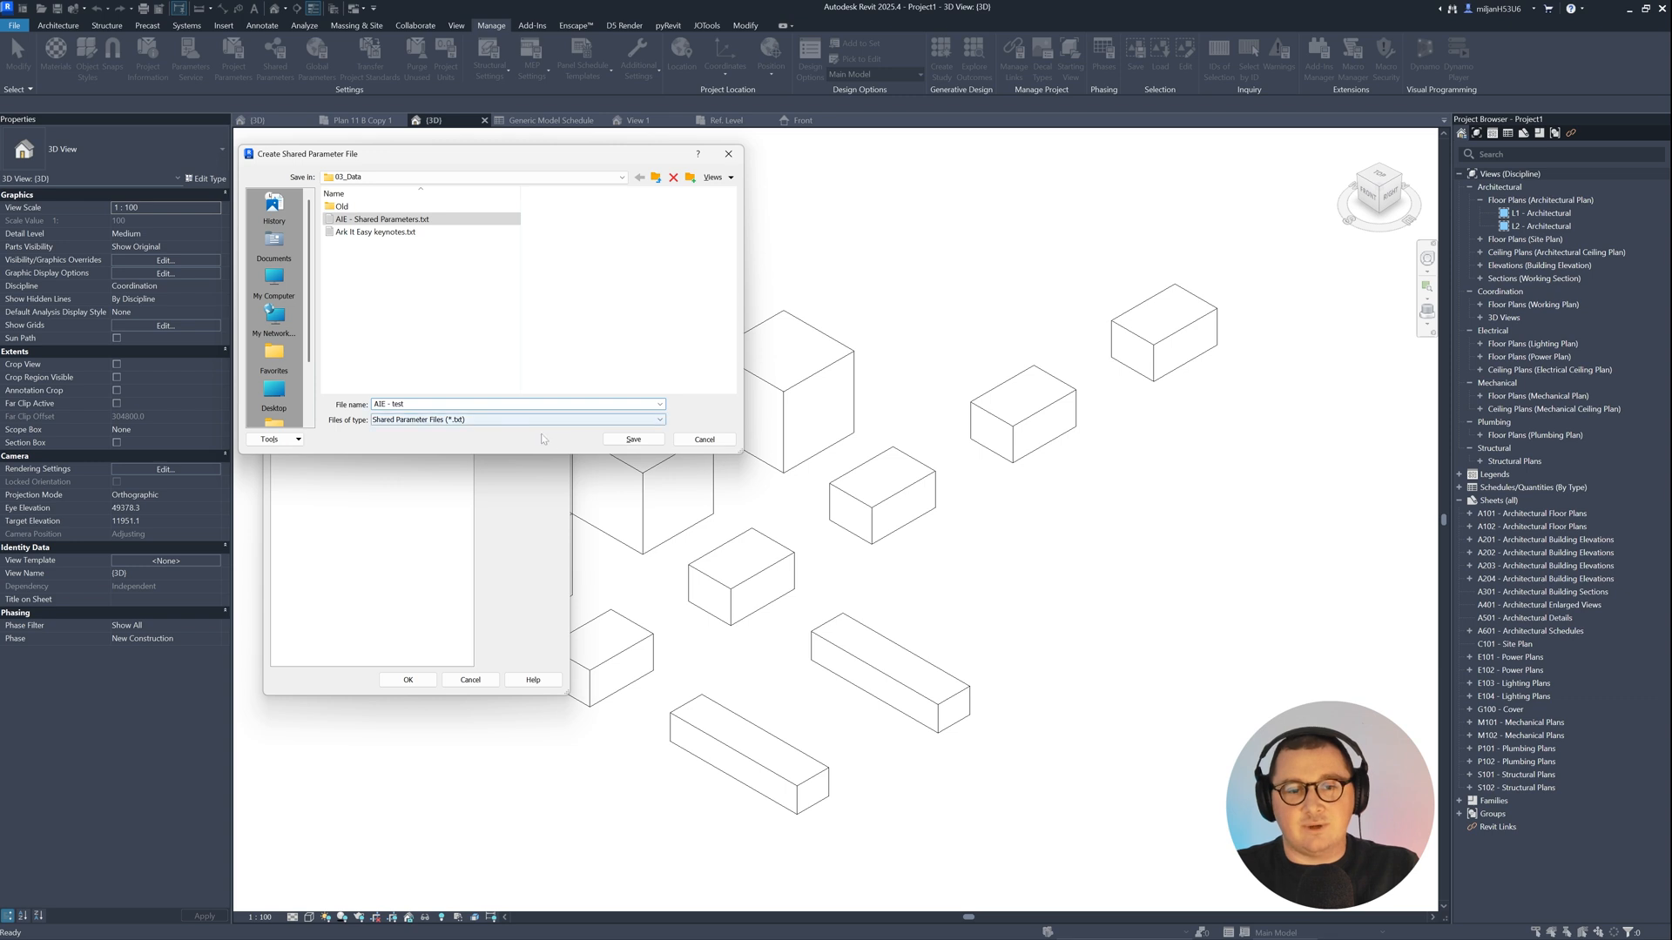
{"action": "left_click", "coordinate": [631, 439]}
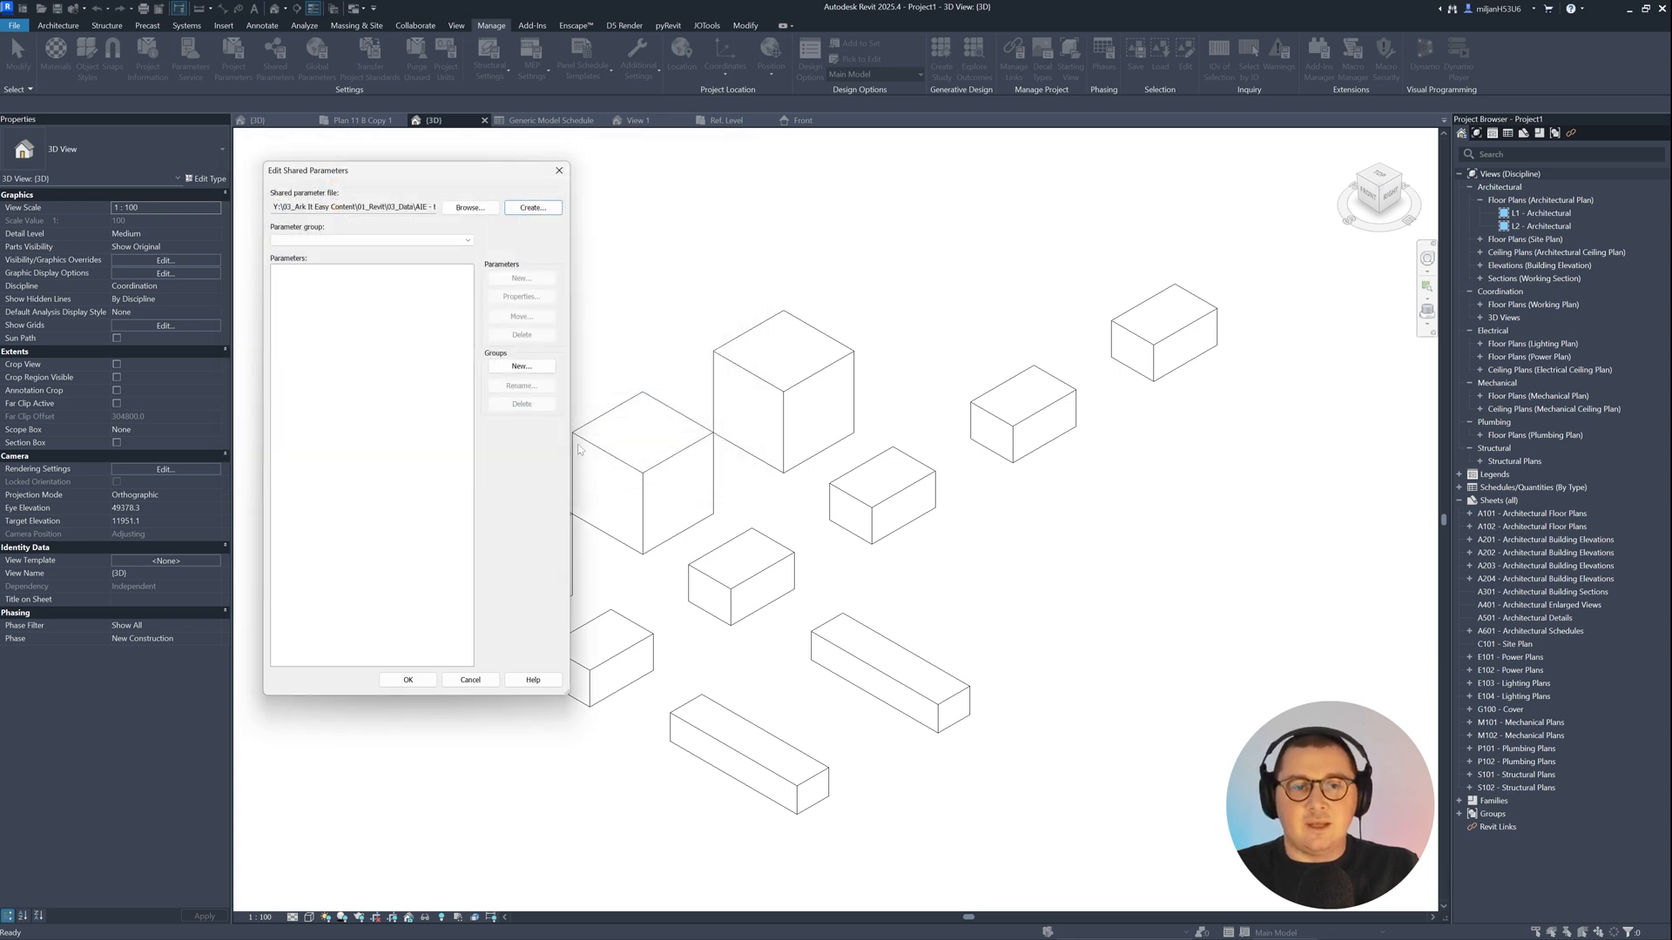
Step: Create a parameter group named A in the new shared parameter file
{"action": "left_click", "coordinate": [352, 241]}
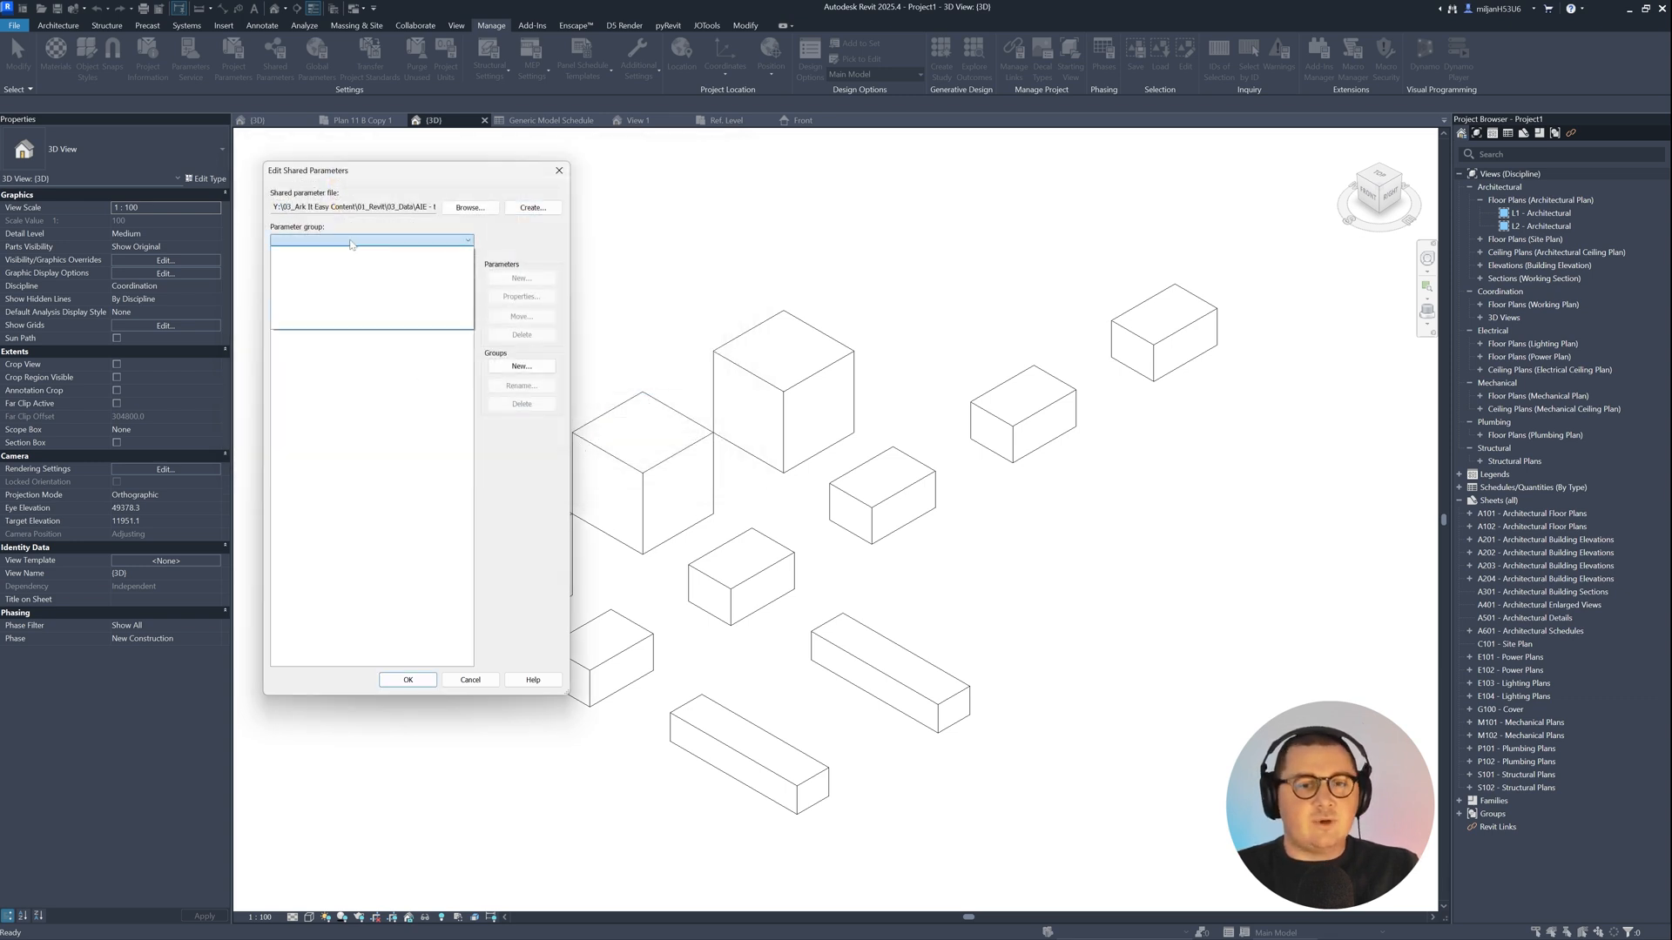
{"action": "left_click", "coordinate": [350, 240]}
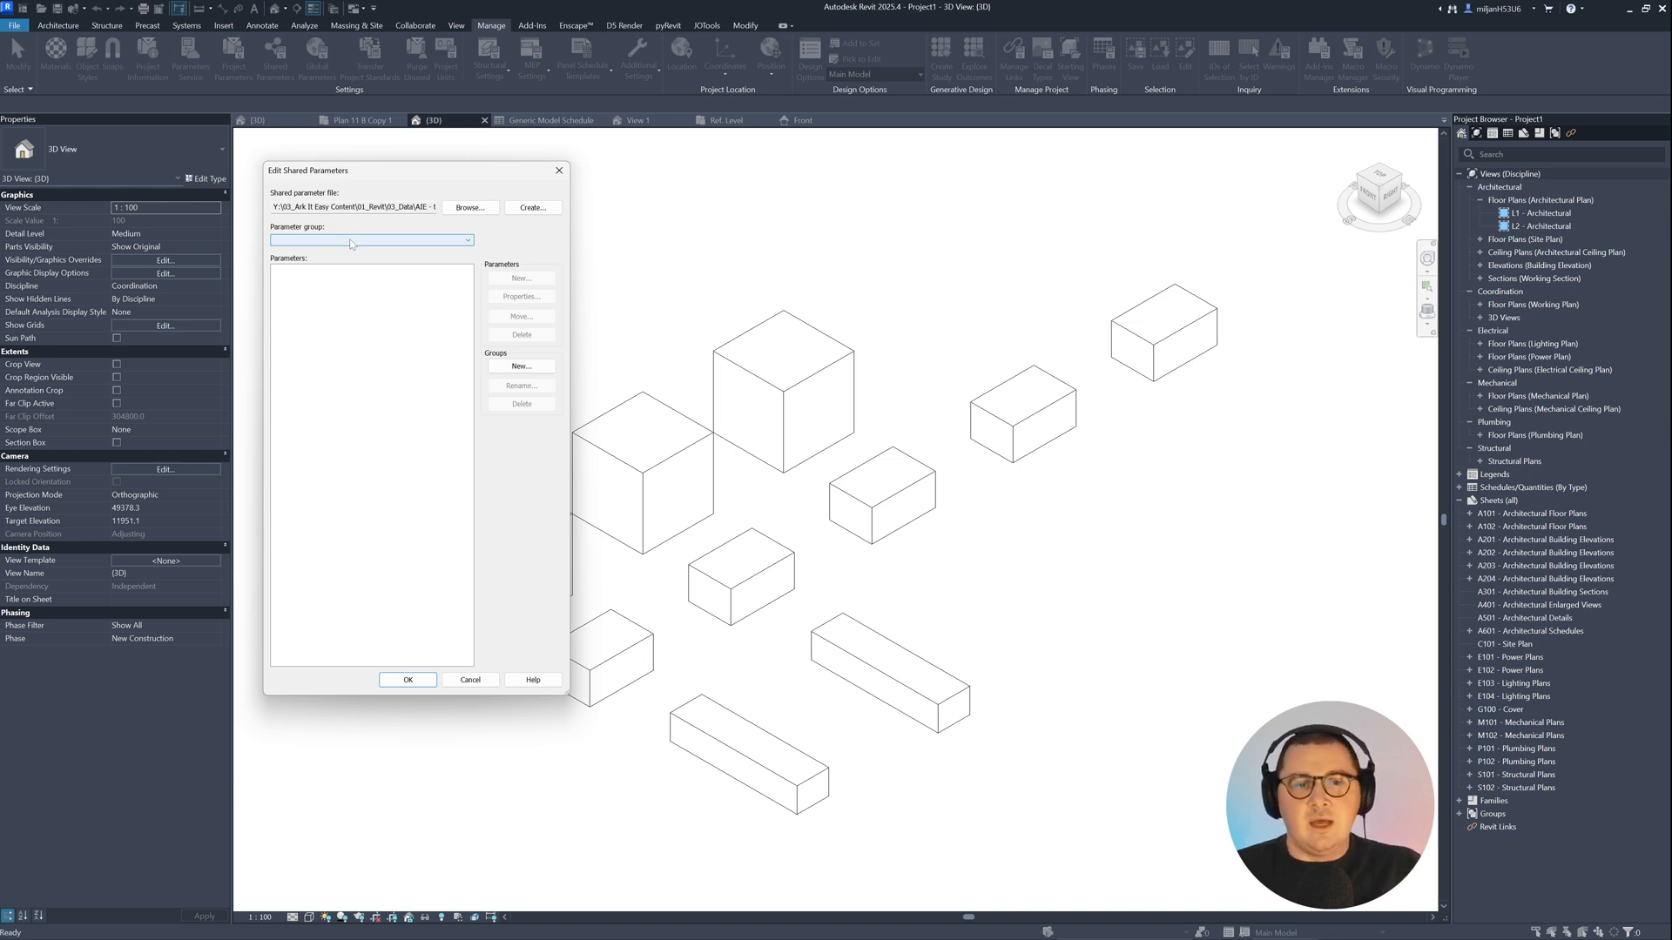
{"action": "left_click", "coordinate": [520, 366]}
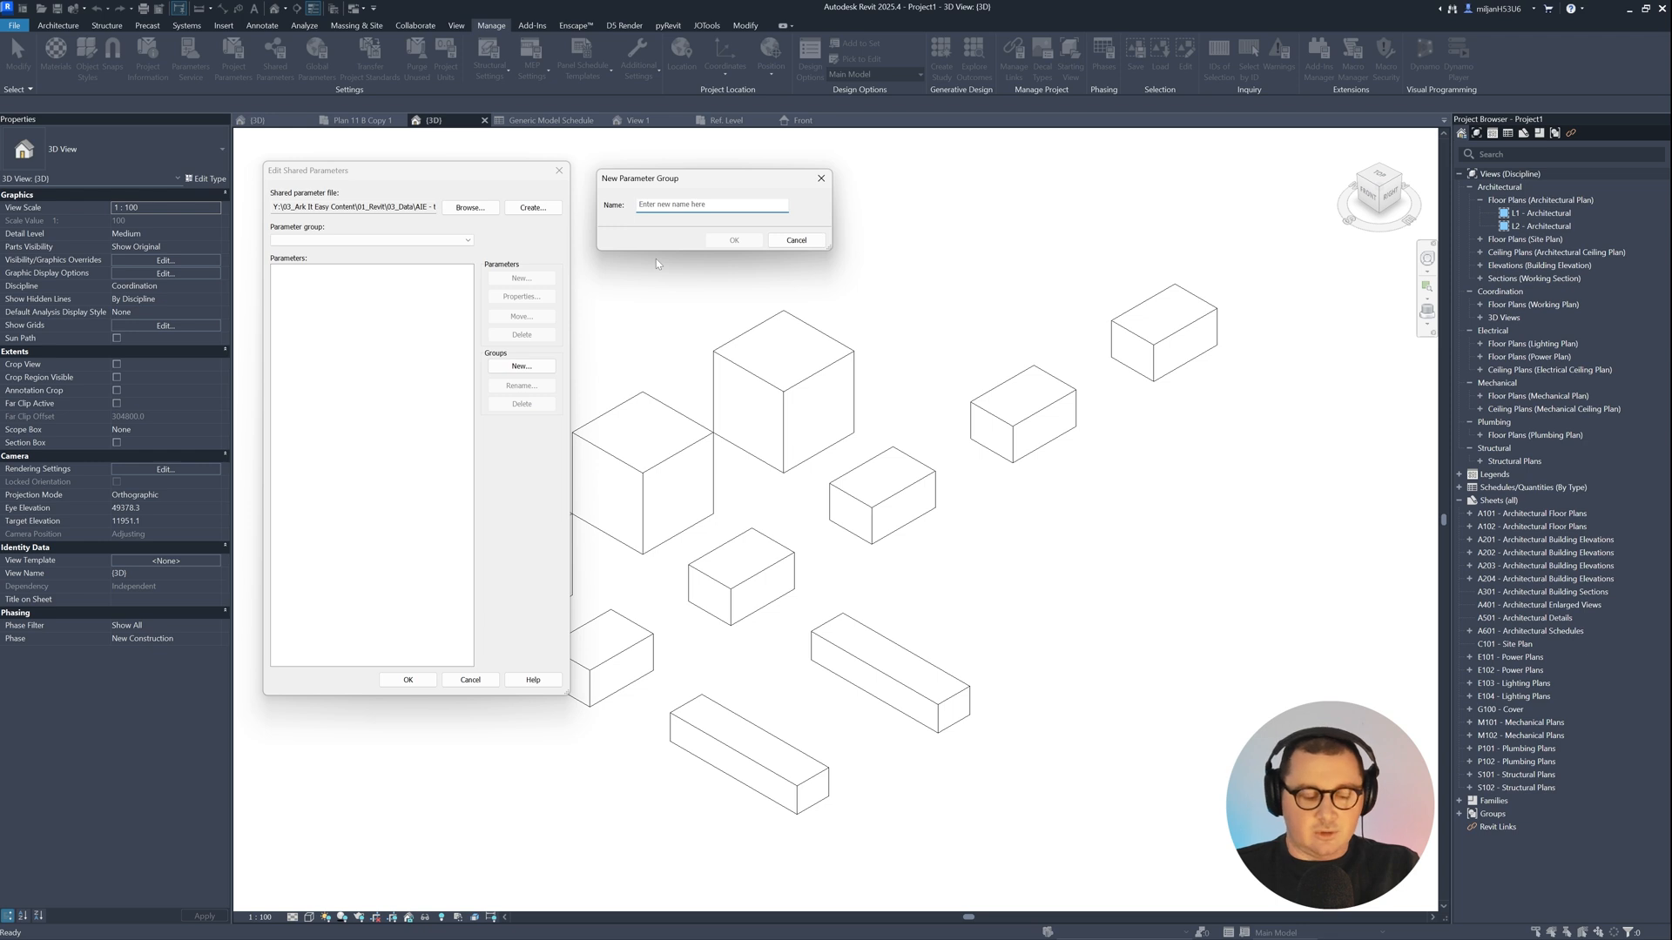
{"action": "type", "text": "A"}
{"action": "key", "text": "Return"}
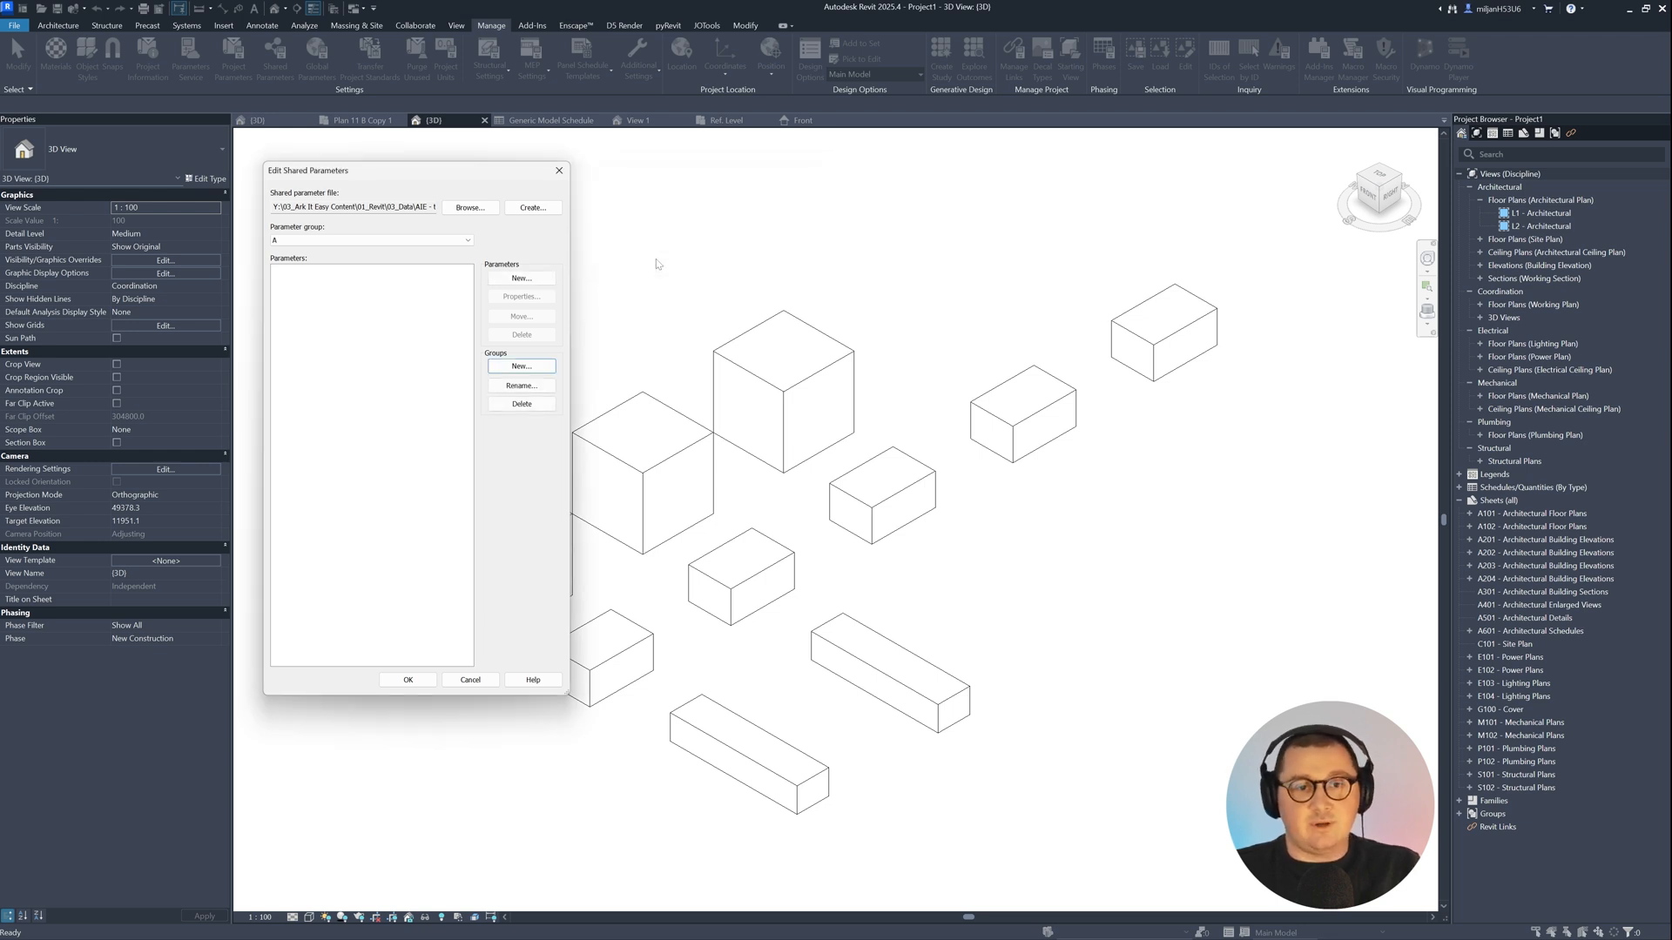
Step: Add a shared parameter named "A01 - Lenght" with the Length data type to group A
{"action": "left_click", "coordinate": [521, 279]}
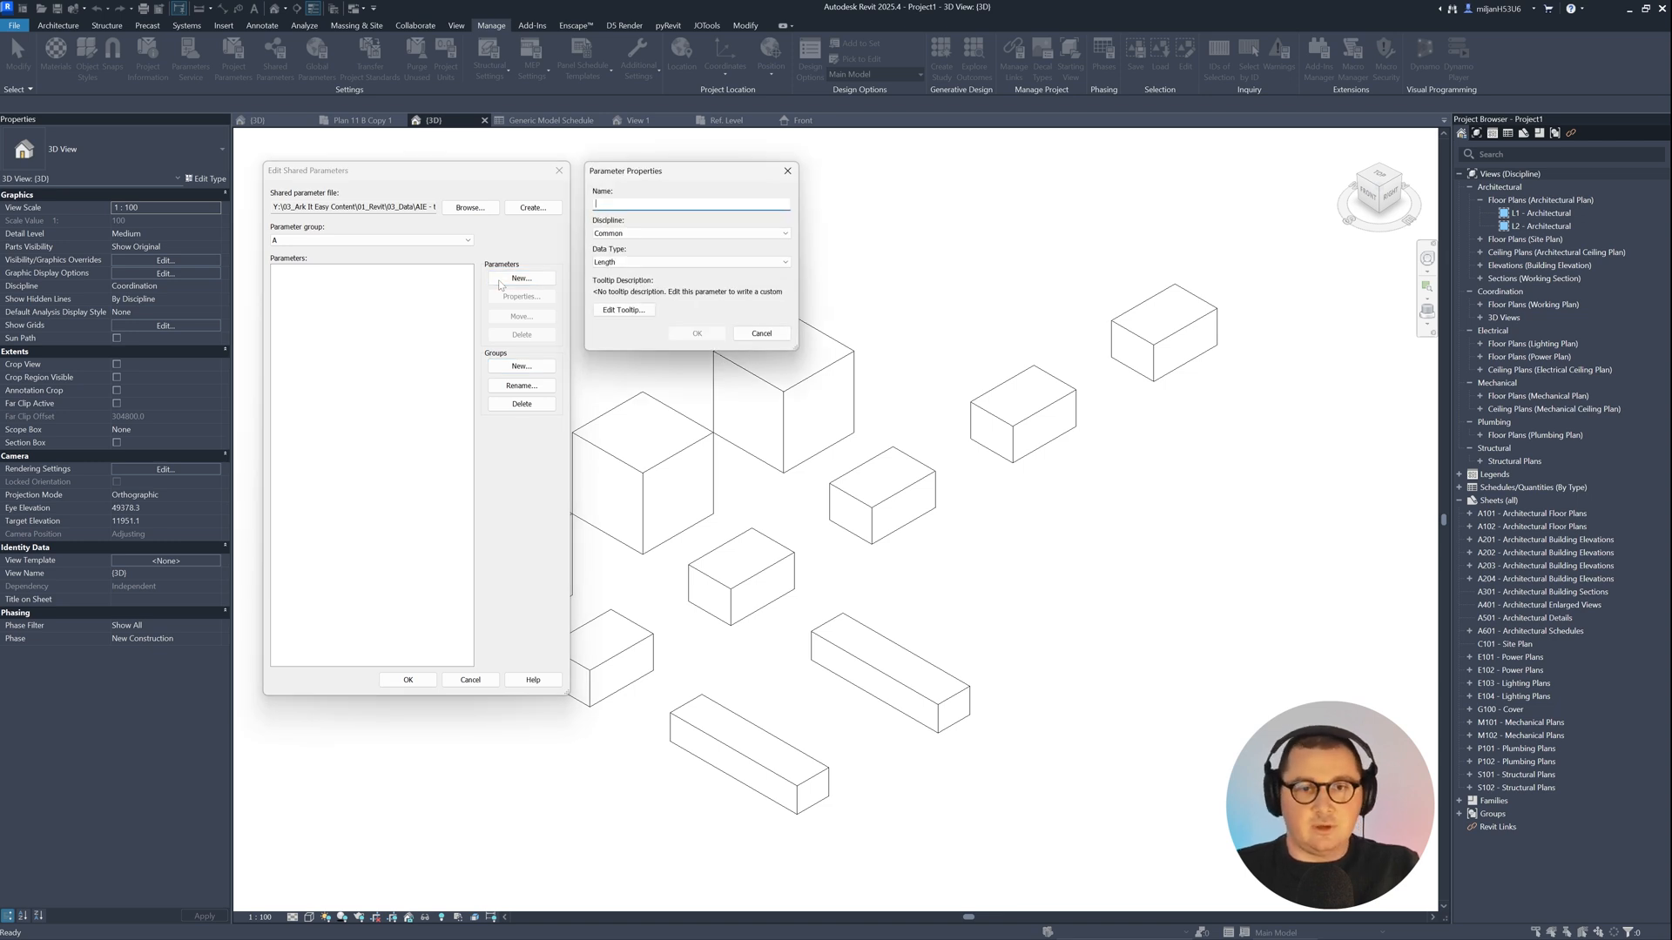
{"action": "type", "text": "A01 - Lenght"}
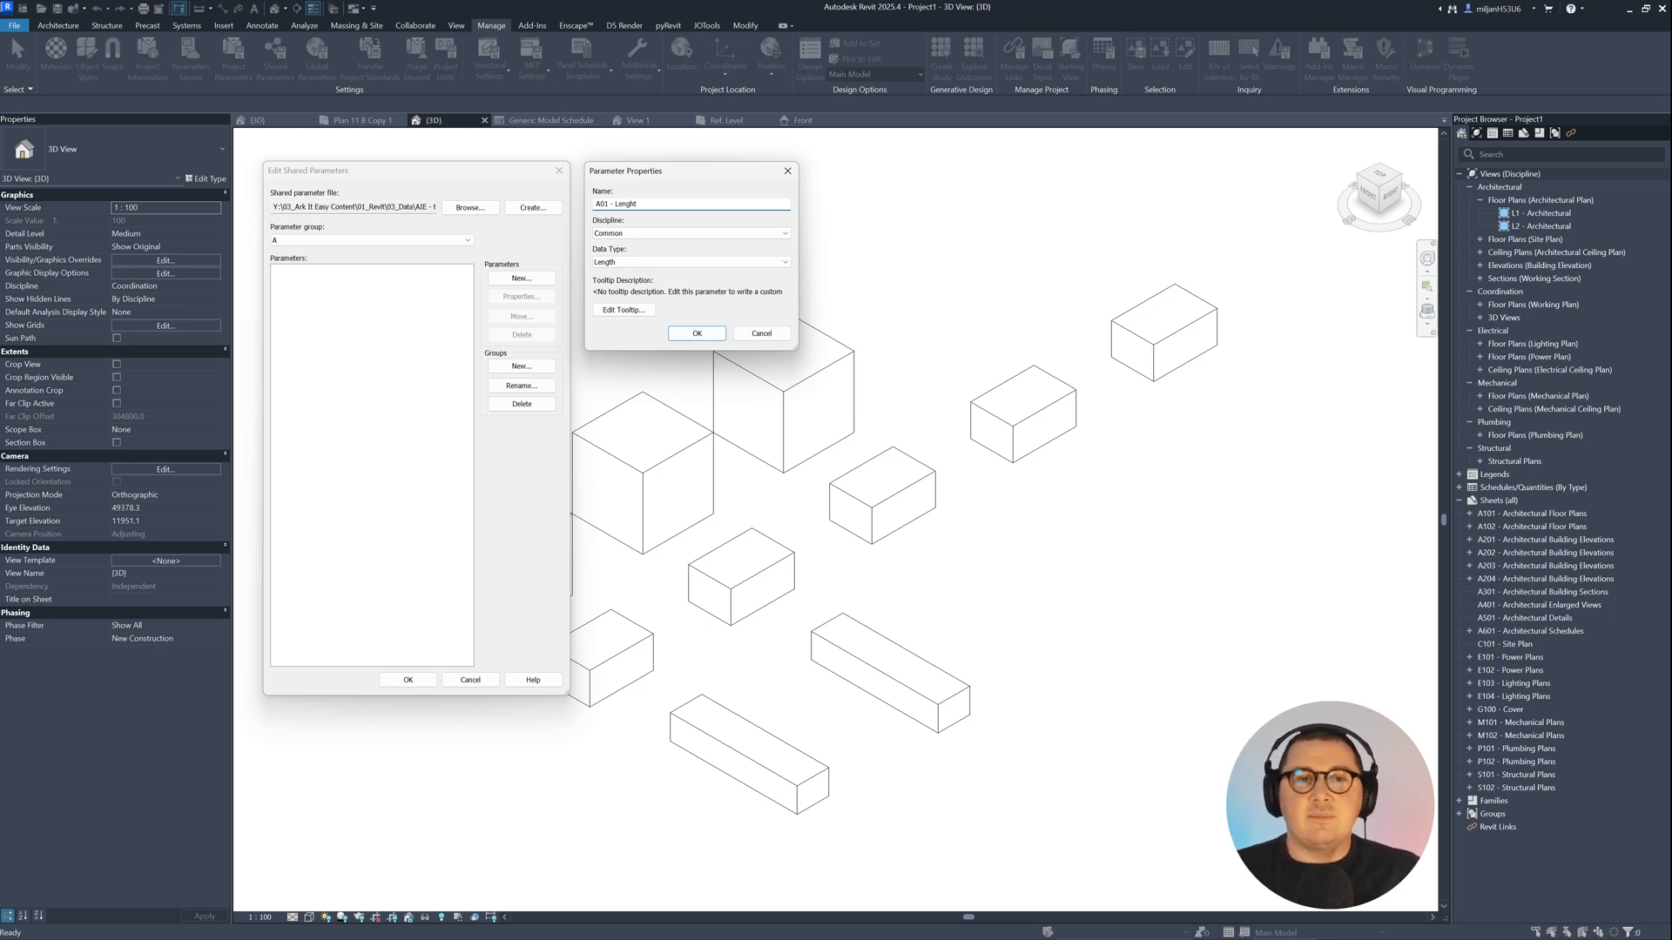
{"action": "left_click", "coordinate": [644, 262]}
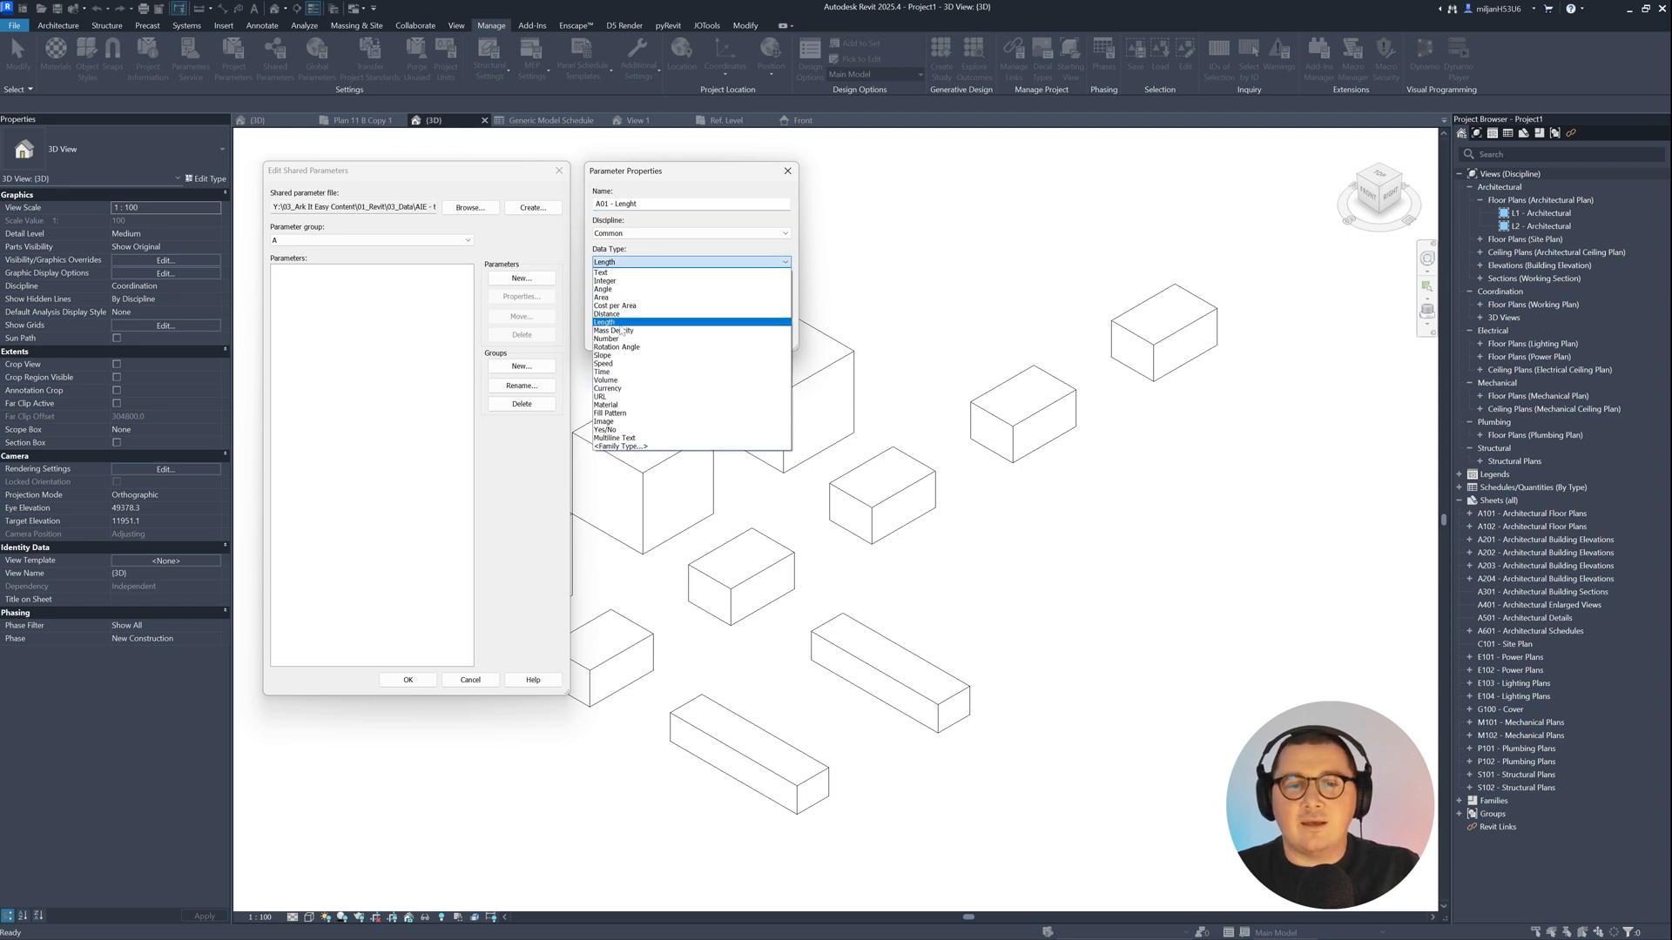
{"action": "left_click", "coordinate": [622, 324]}
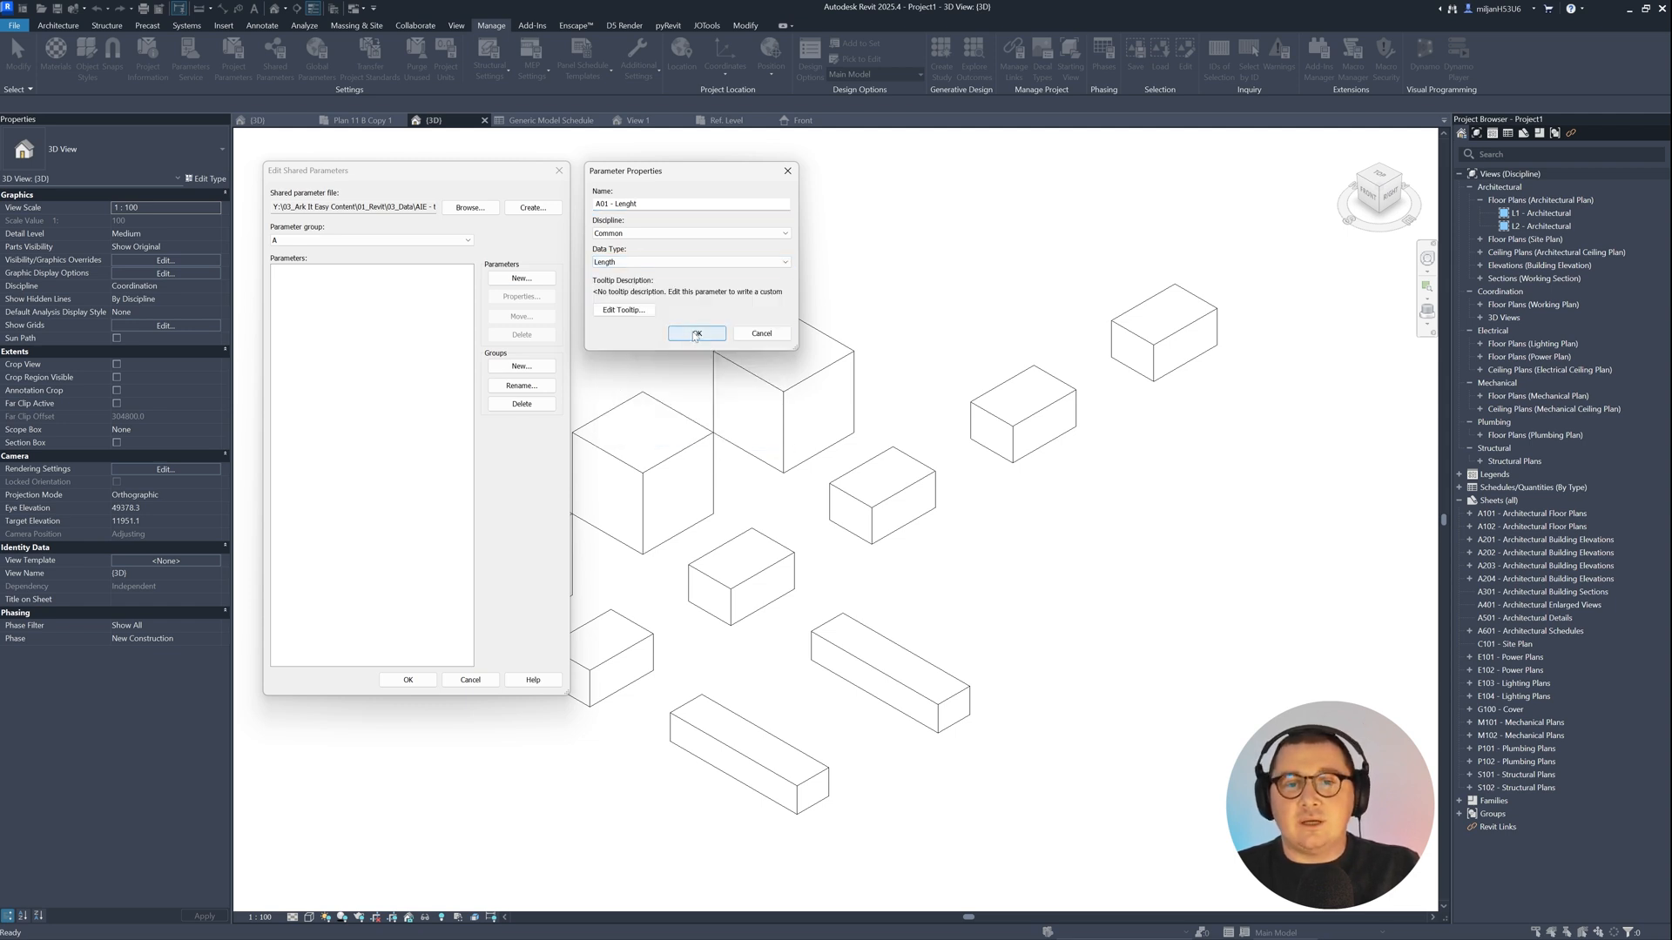
{"action": "left_click", "coordinate": [696, 334]}
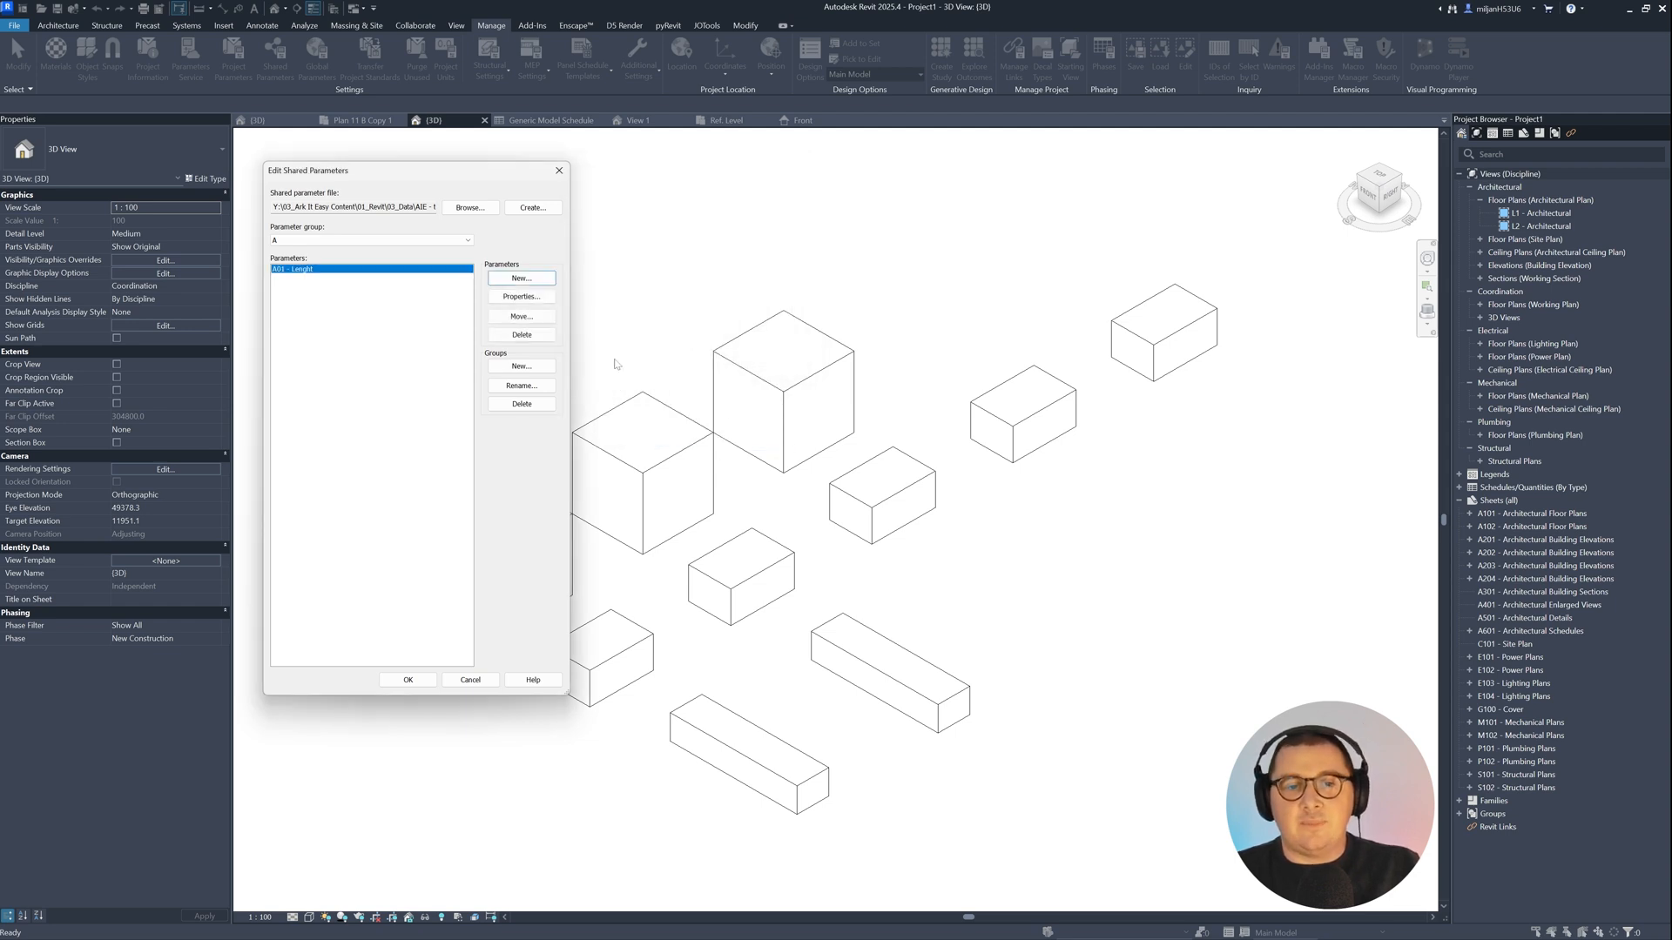
Step: Add a shared parameter named "A02 - Description" with the Text data type to group A
{"action": "left_click", "coordinate": [511, 280]}
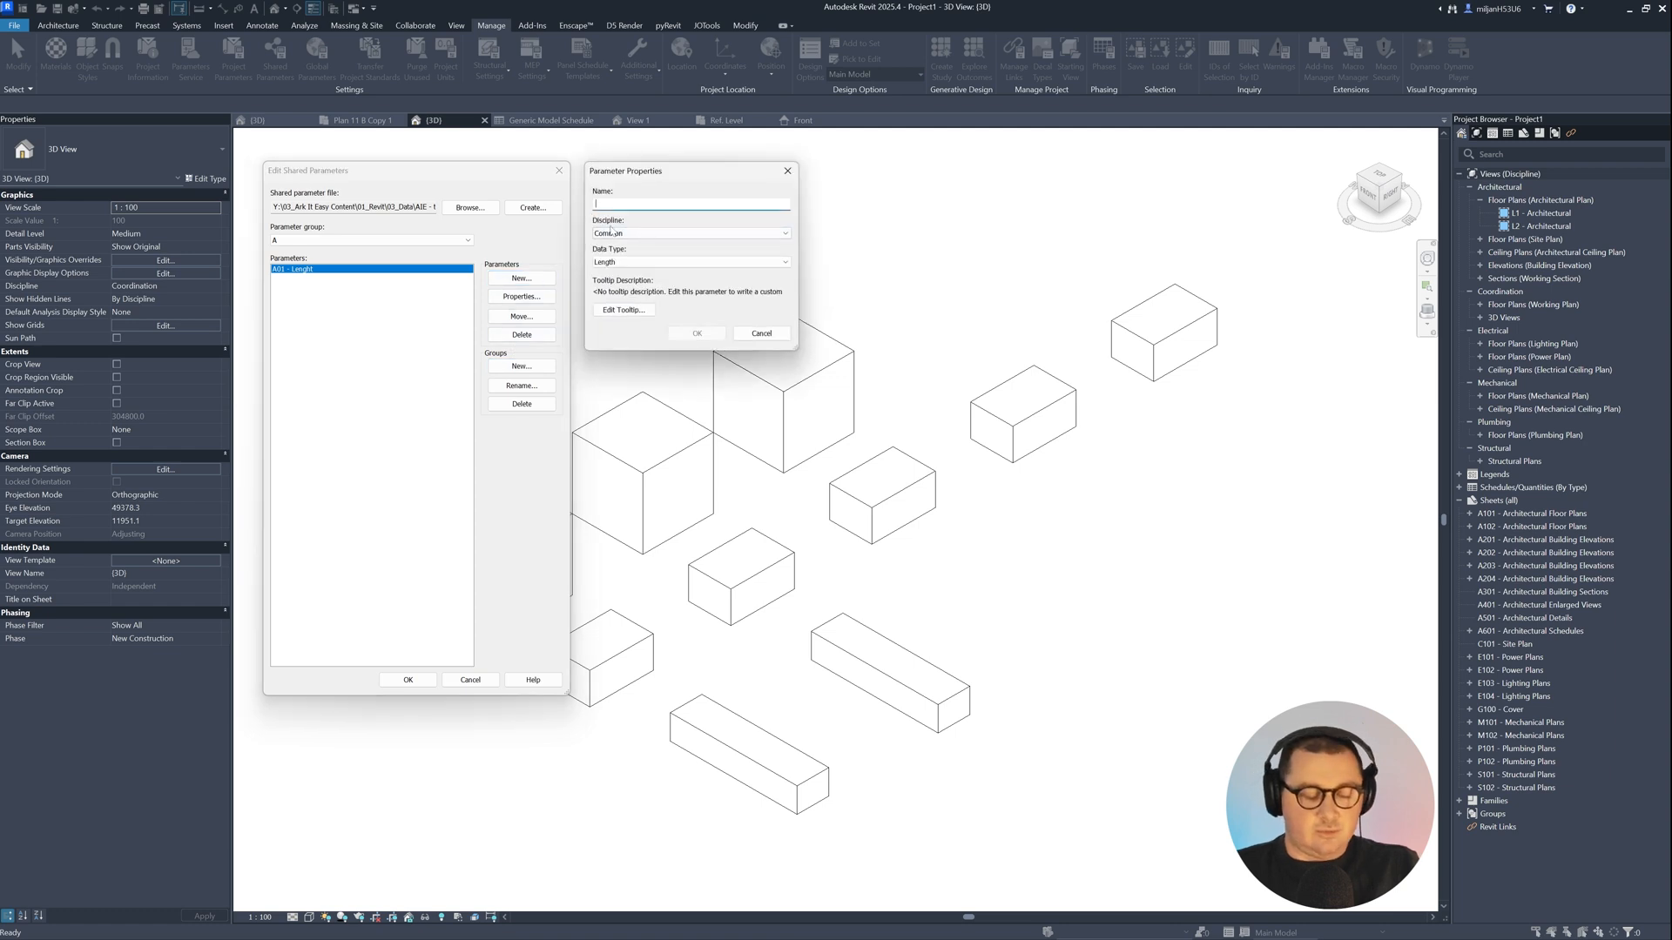
{"action": "type", "text": "a02 - D"}
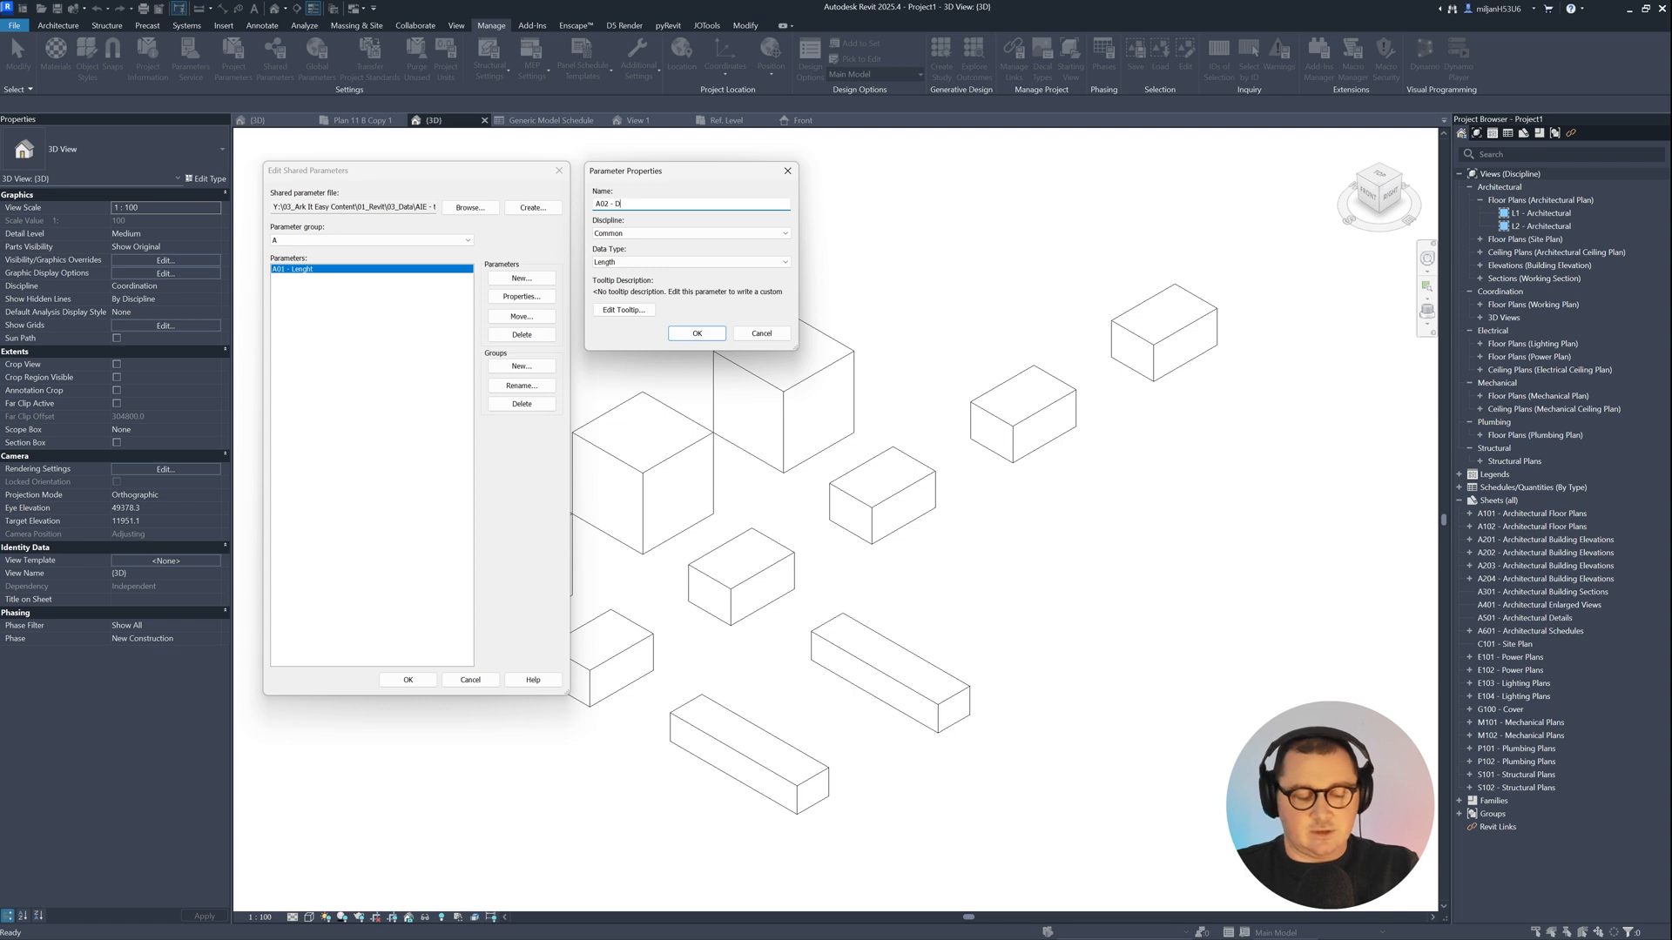
{"action": "type", "text": "escription"}
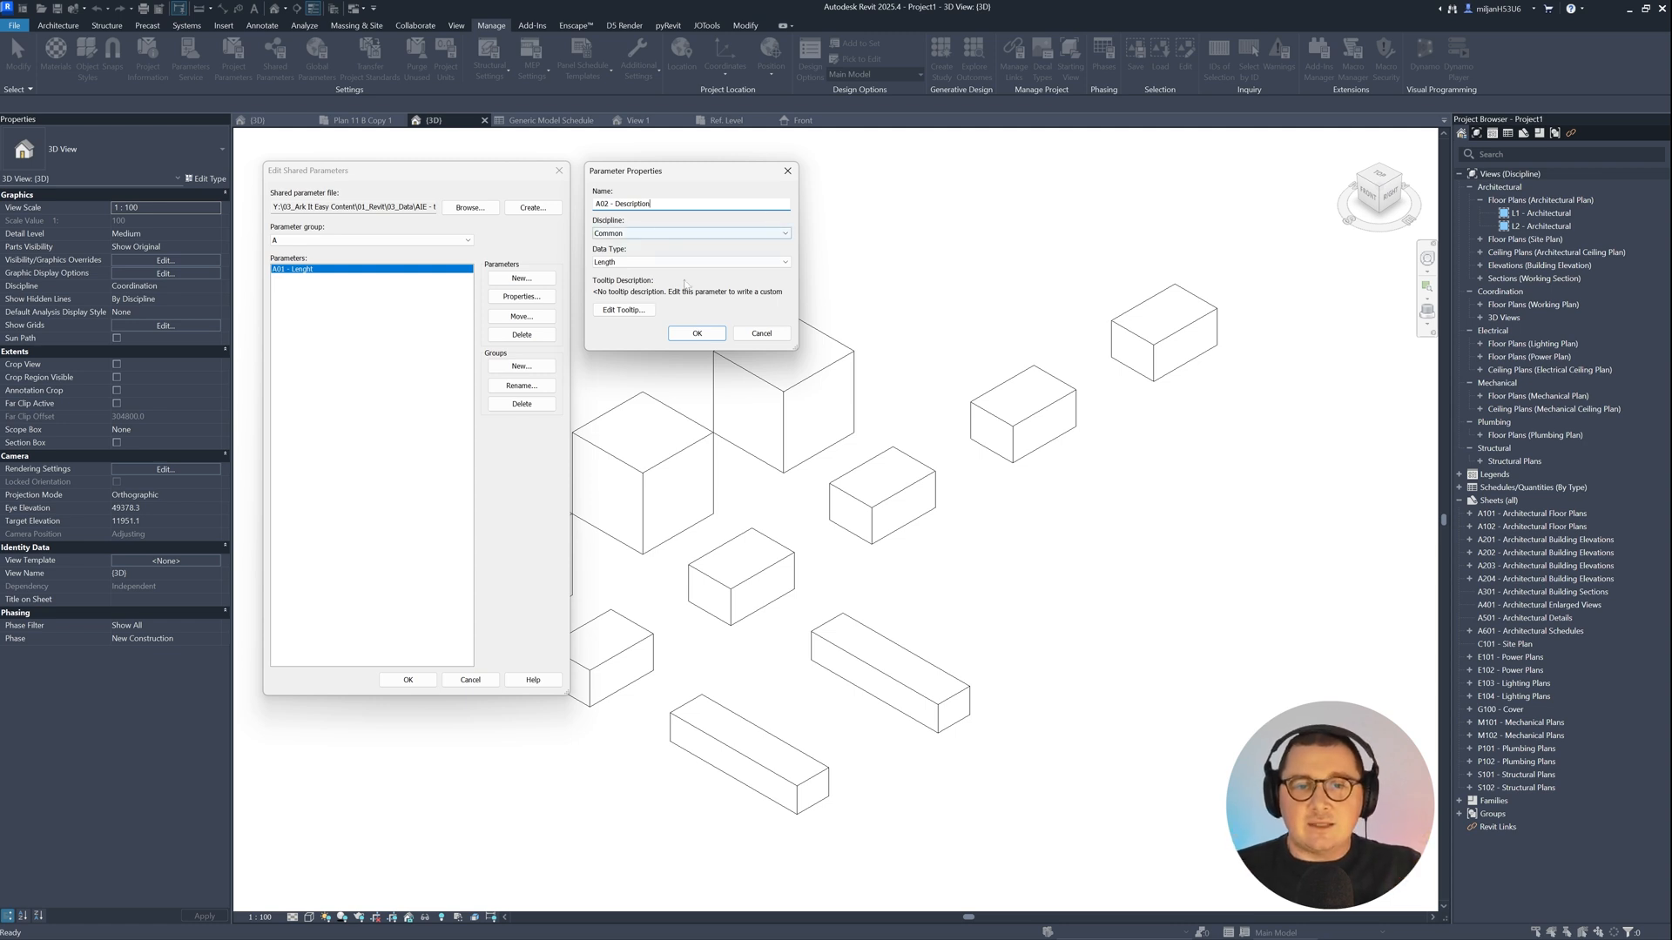
{"action": "left_click", "coordinate": [631, 263]}
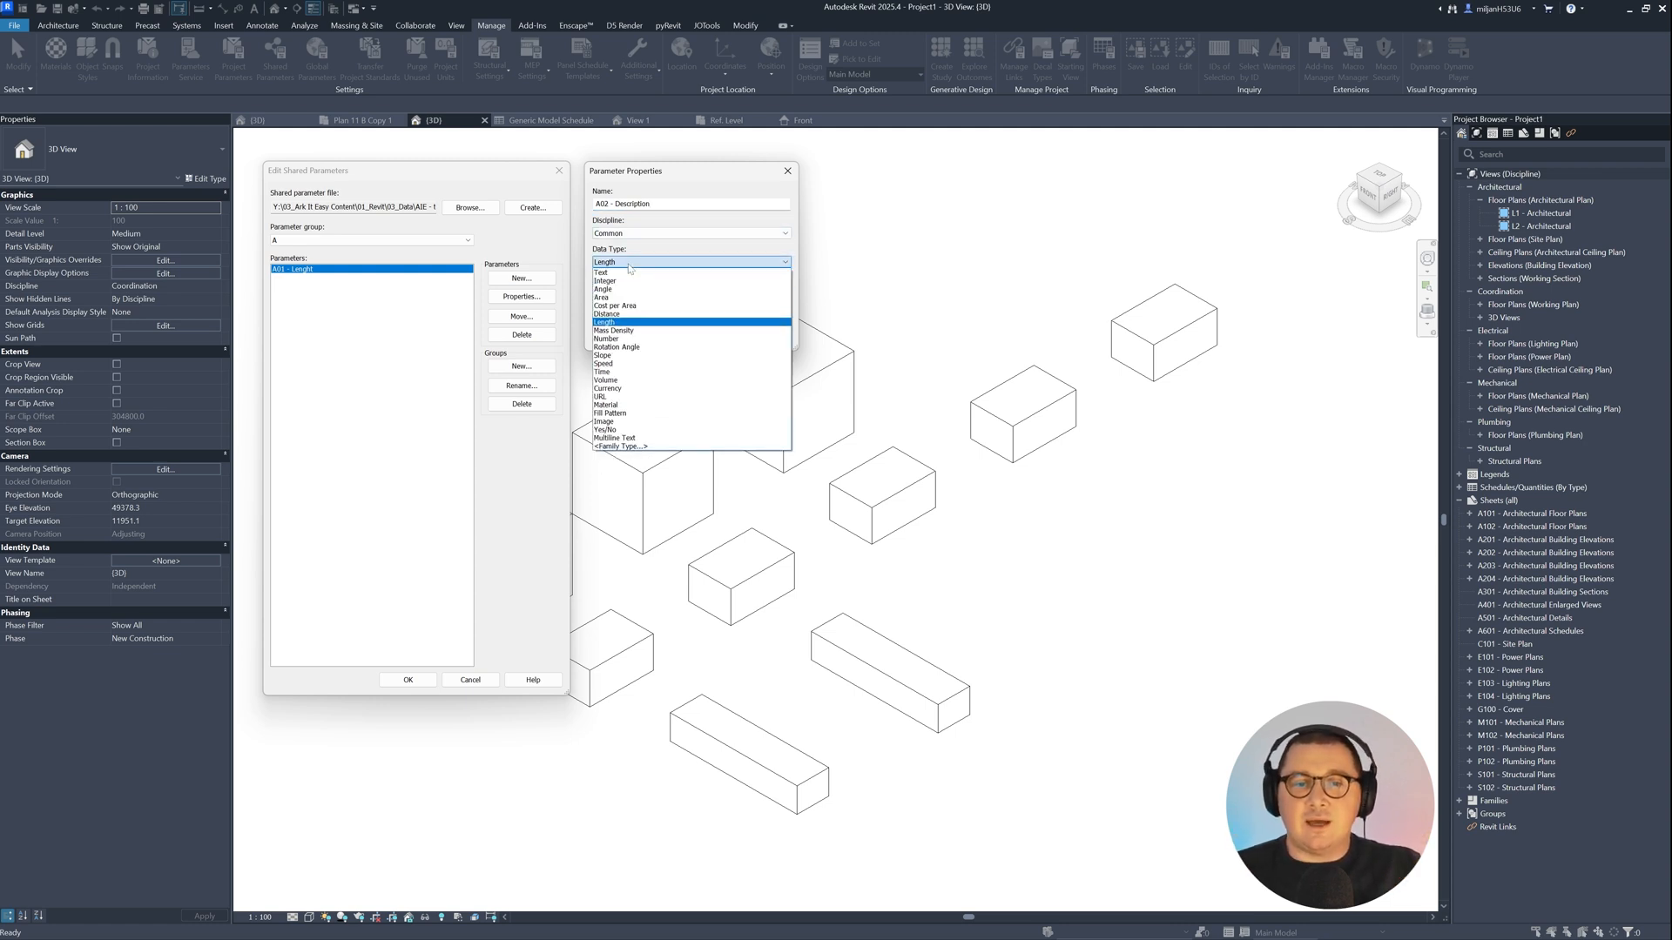
{"action": "left_click", "coordinate": [610, 274]}
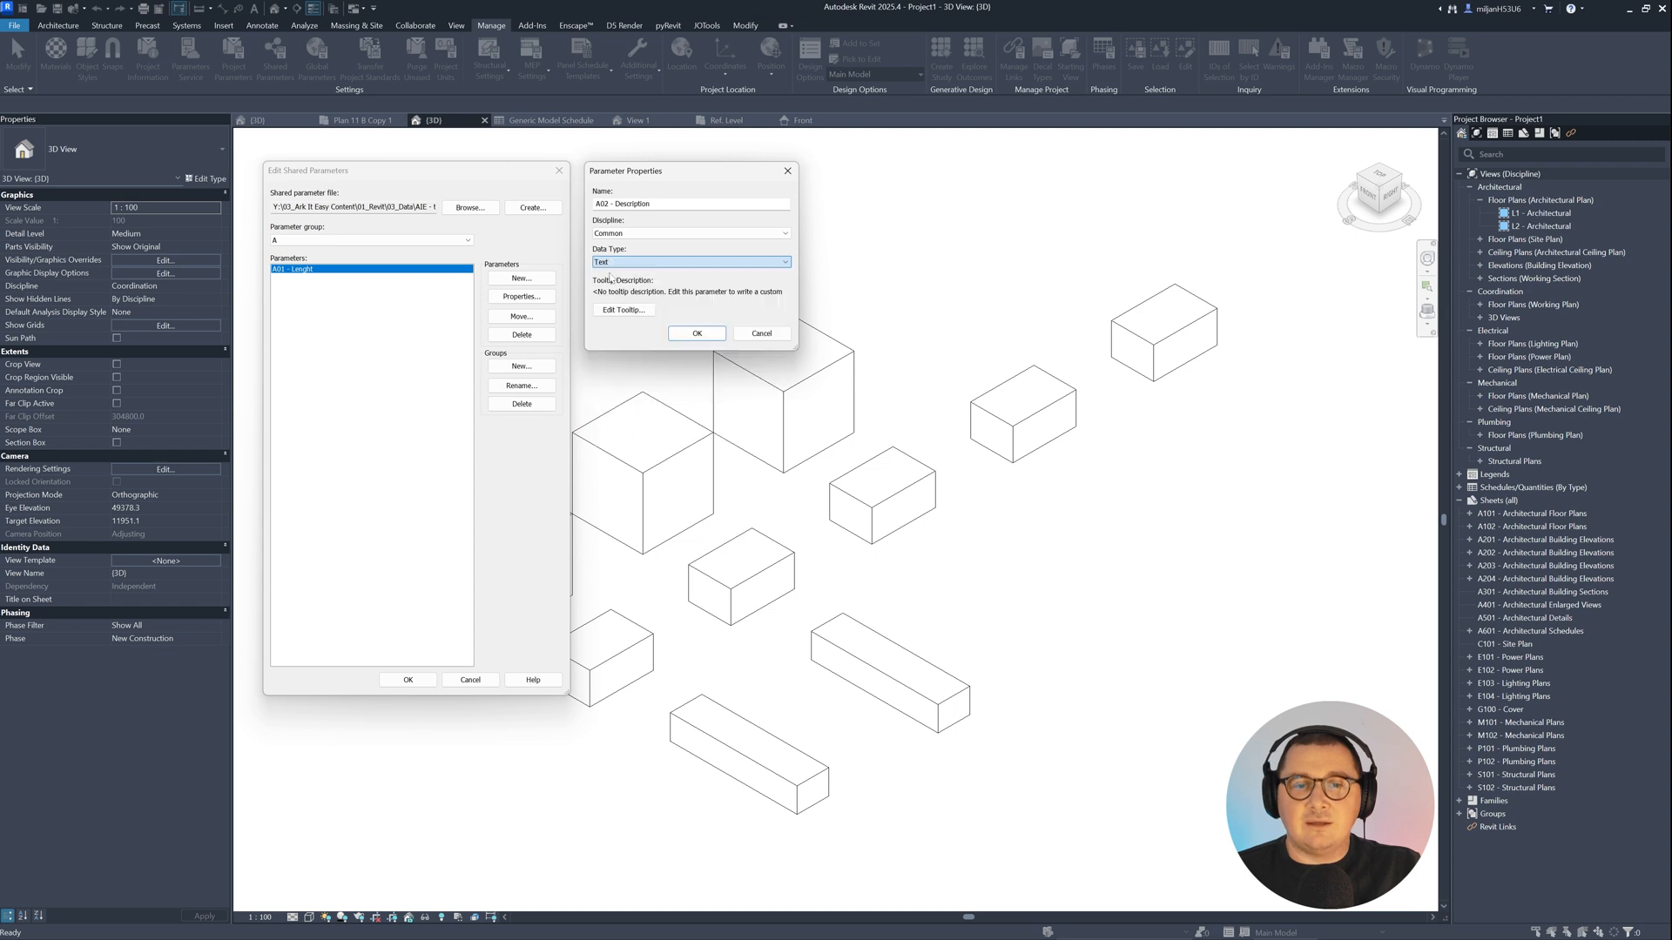
{"action": "left_click", "coordinate": [698, 334]}
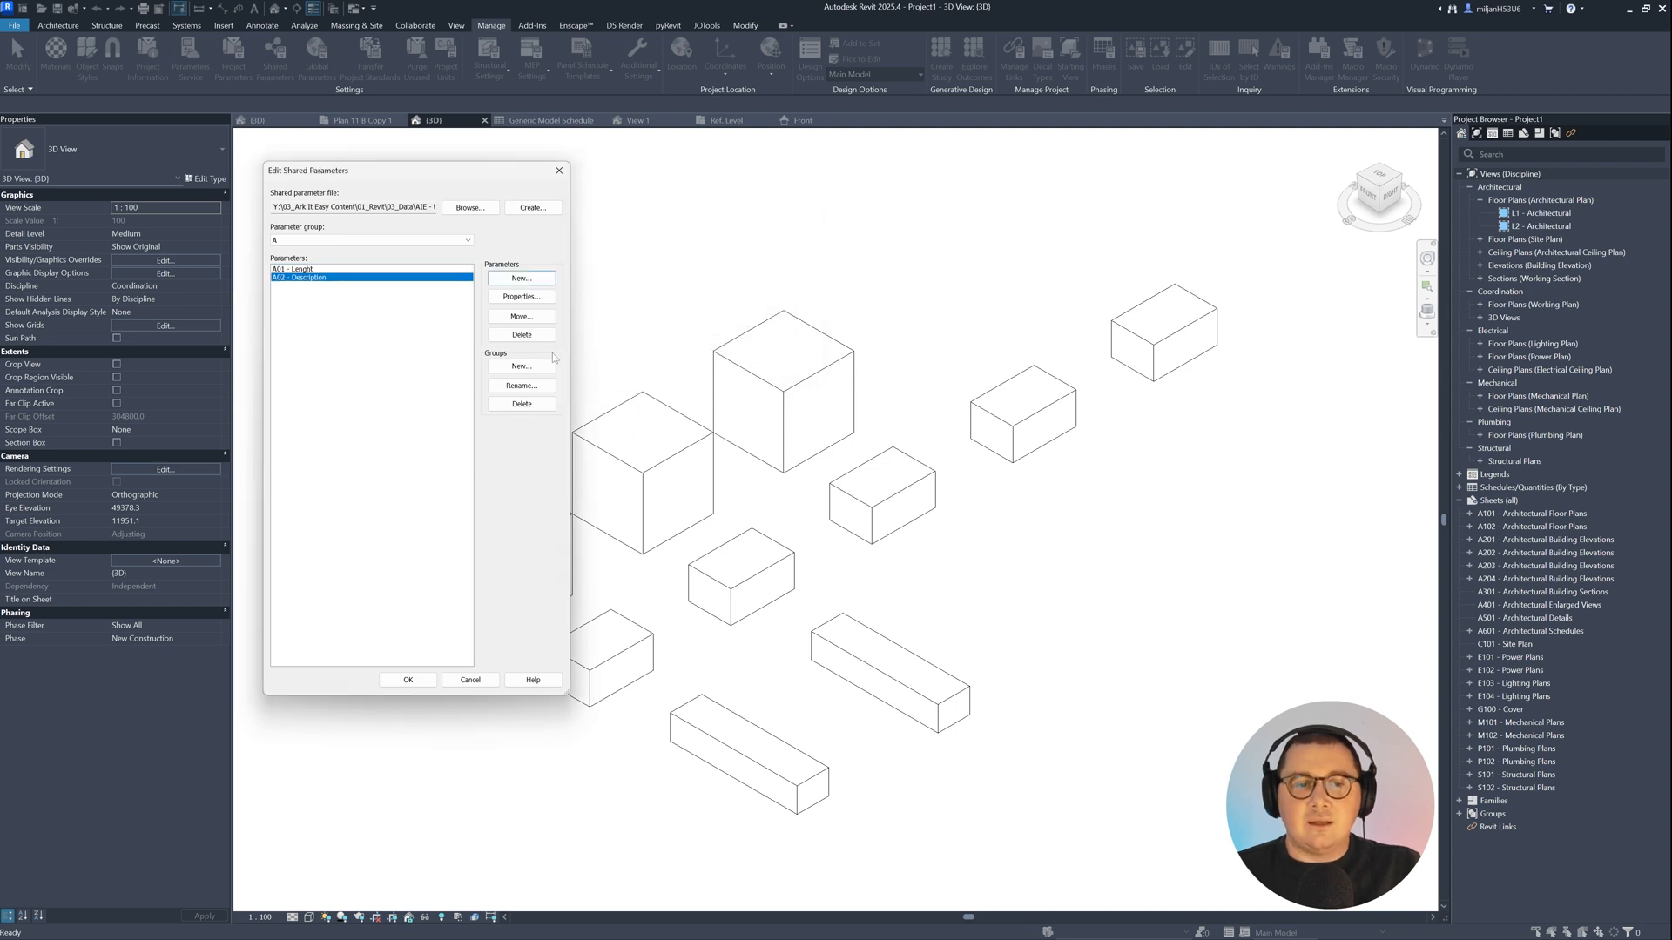
Step: Create a second parameter group named B in the shared parameter file
{"action": "left_click", "coordinate": [510, 369]}
{"action": "type", "text": "B"}
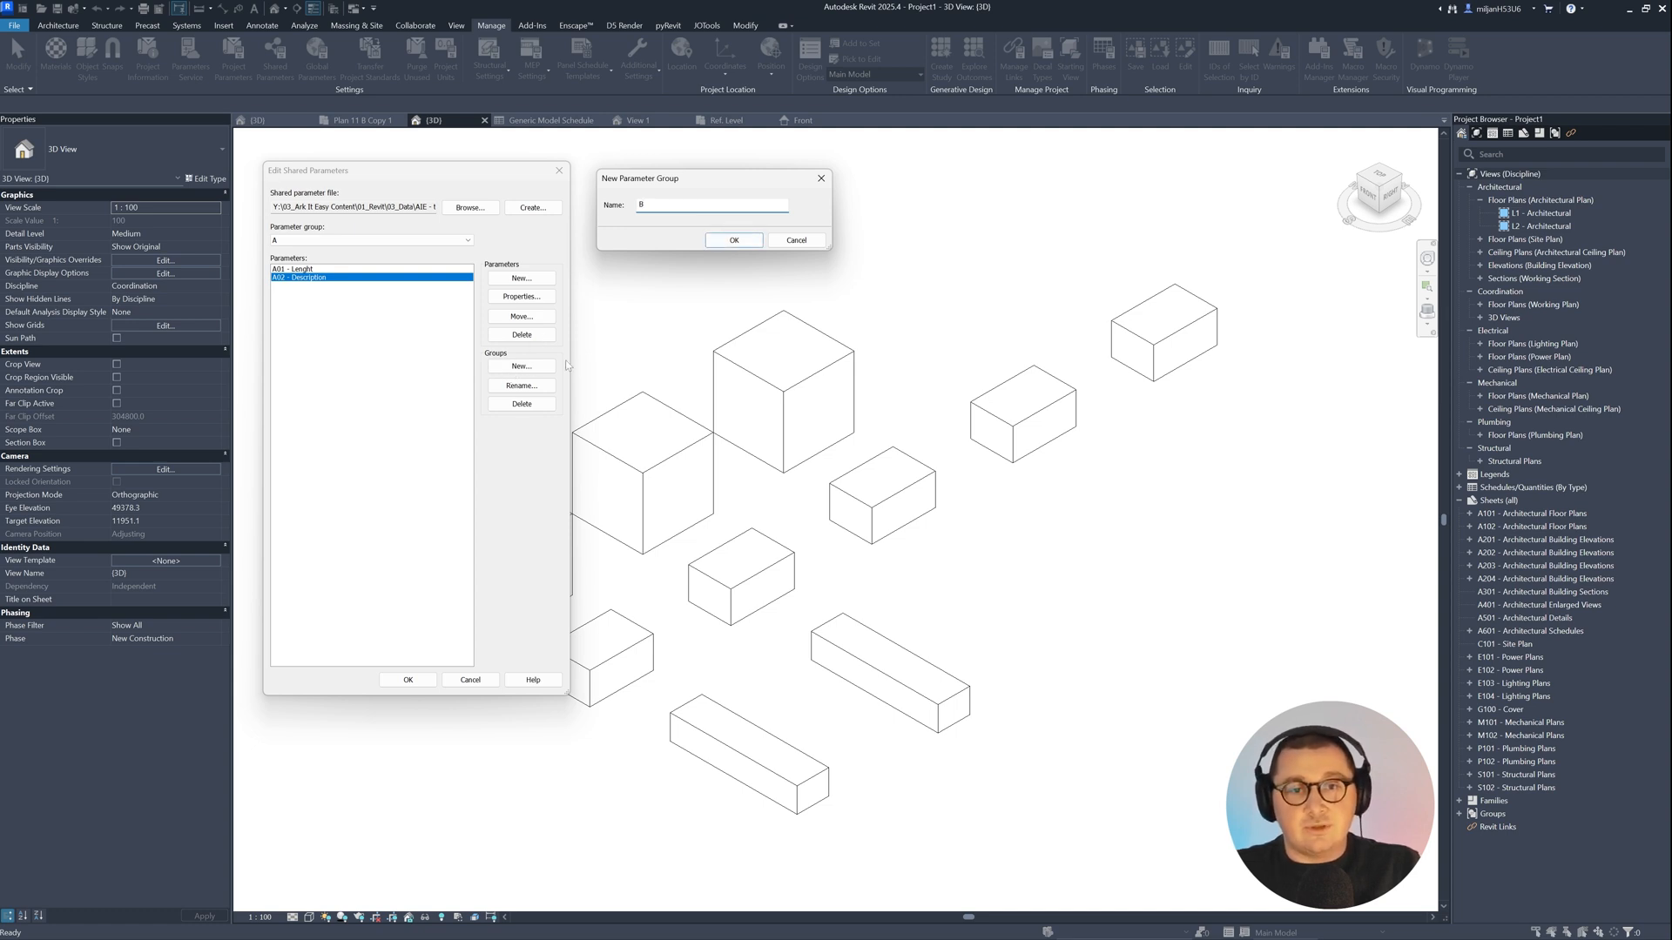
{"action": "left_click", "coordinate": [734, 240]}
Step: Add a shared parameter named "B01 - Angle" with the Angle data type to group B
{"action": "left_click", "coordinate": [522, 280]}
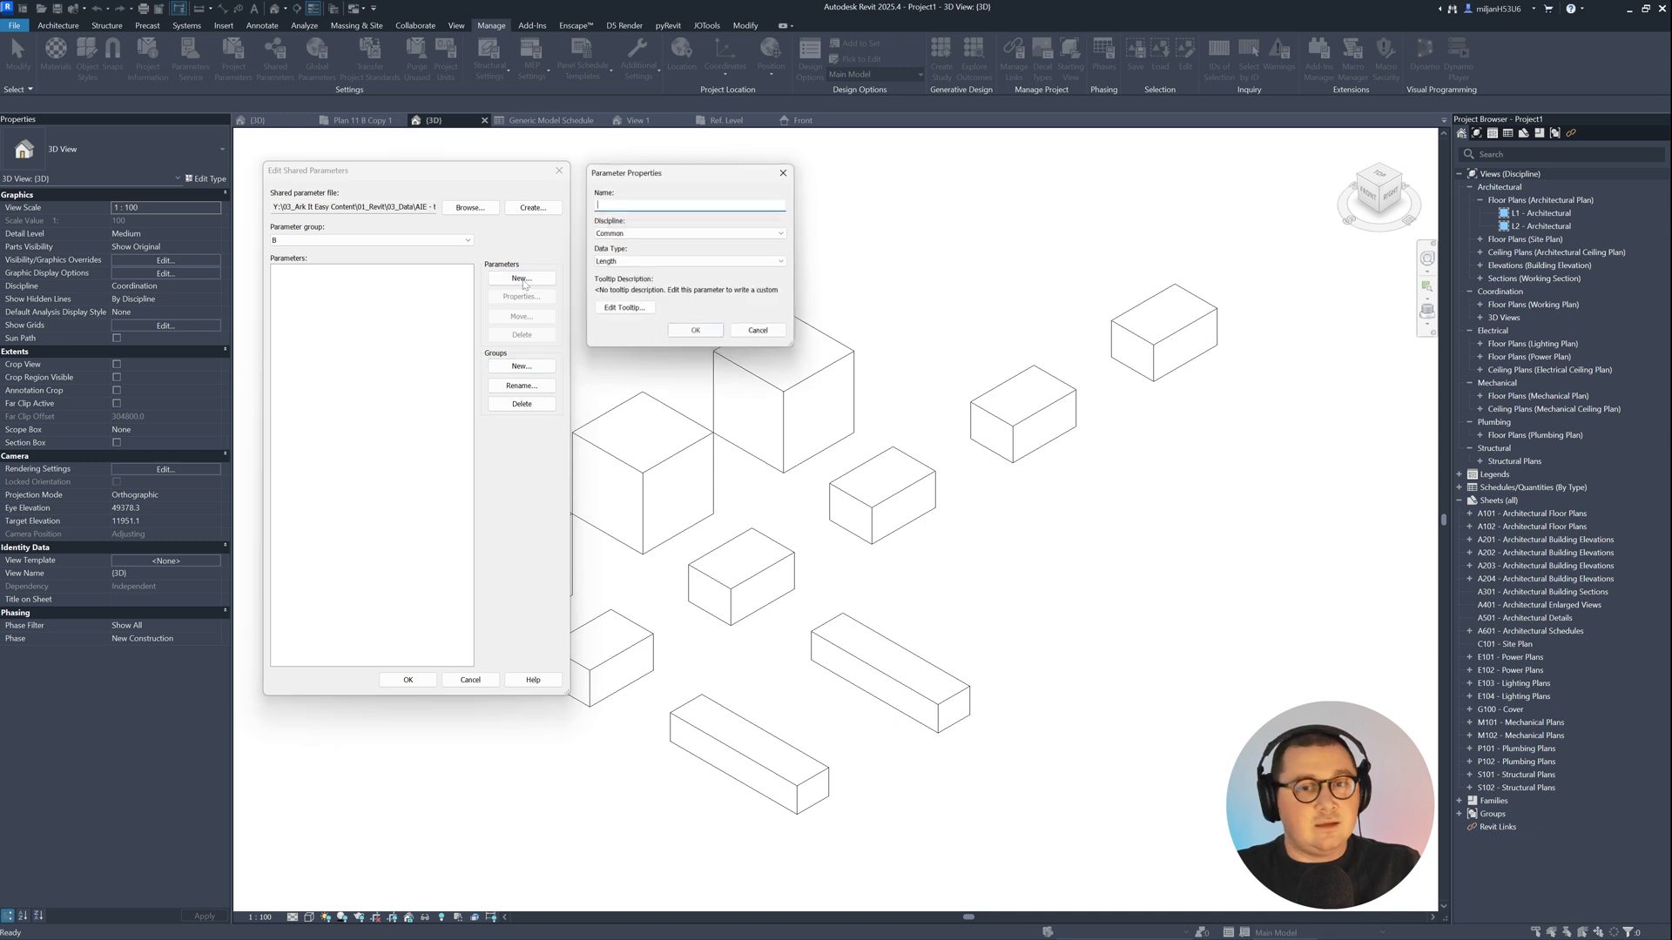
{"action": "type", "text": "B01 -"}
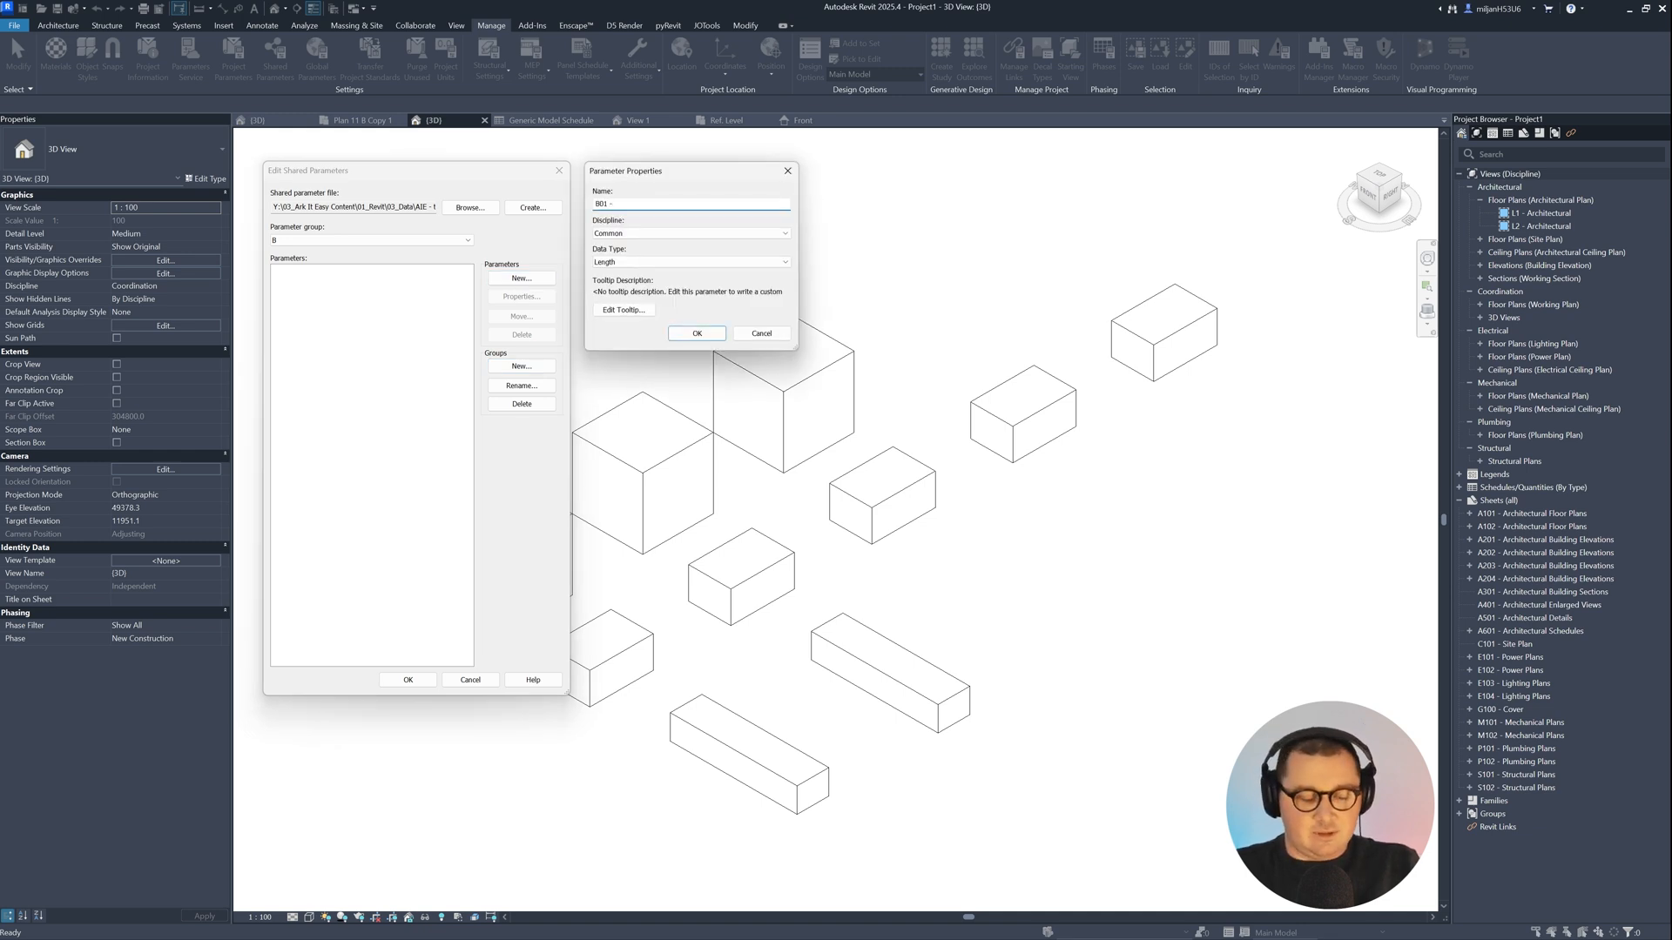
{"action": "type", "text": " Angle"}
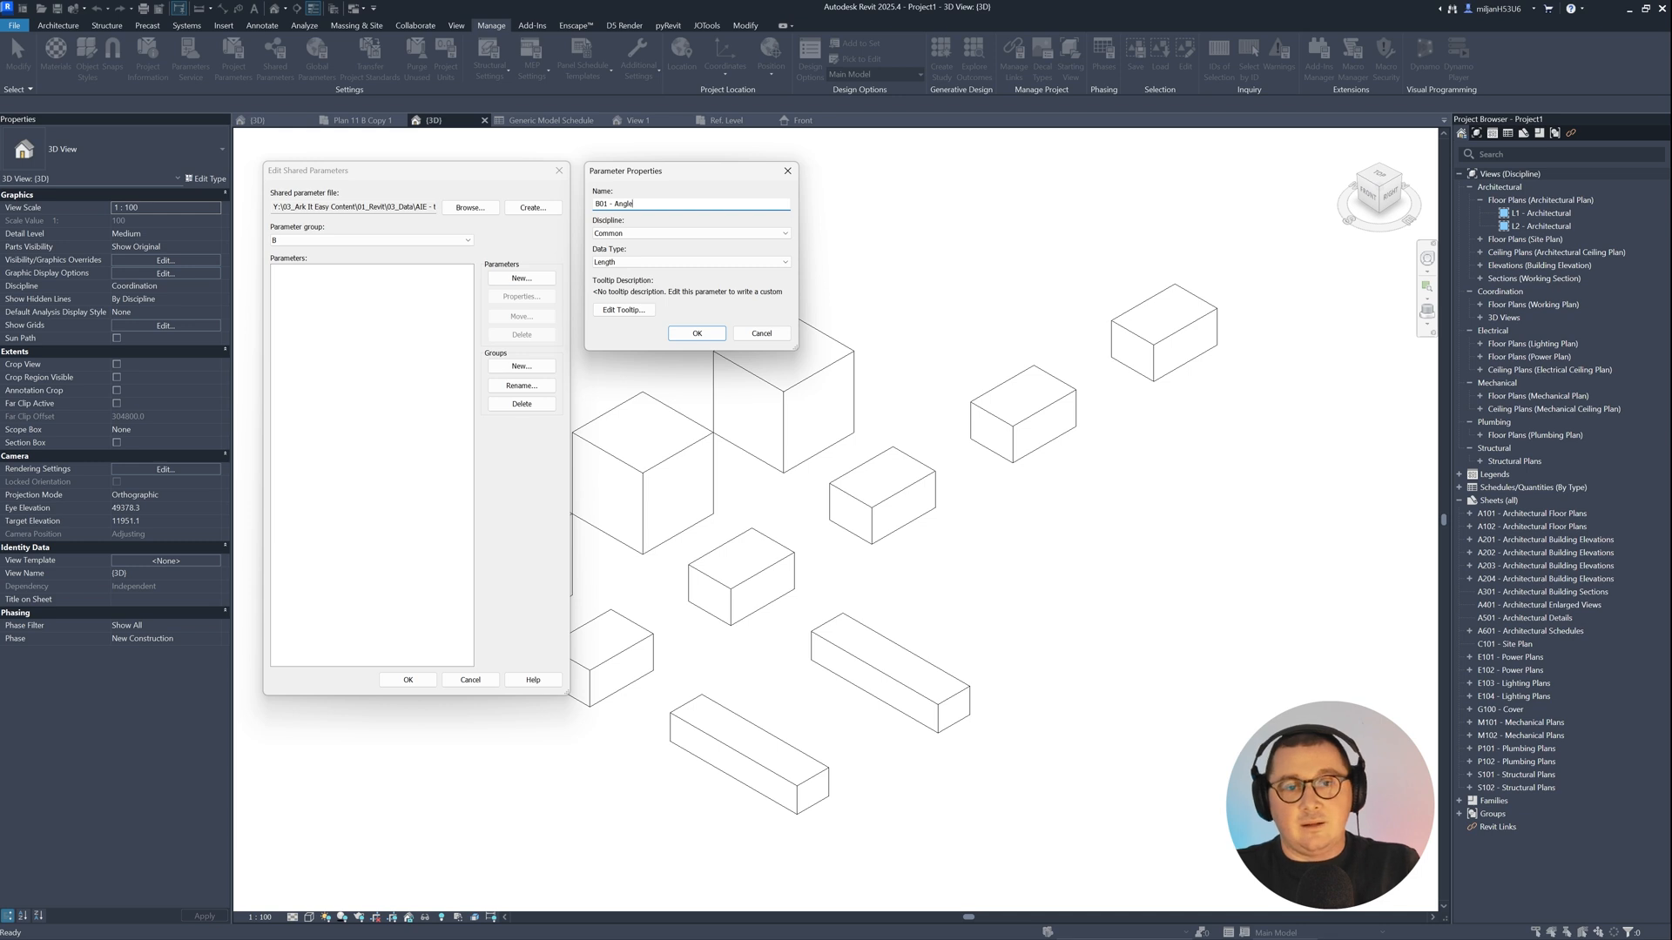
{"action": "left_click", "coordinate": [649, 262]}
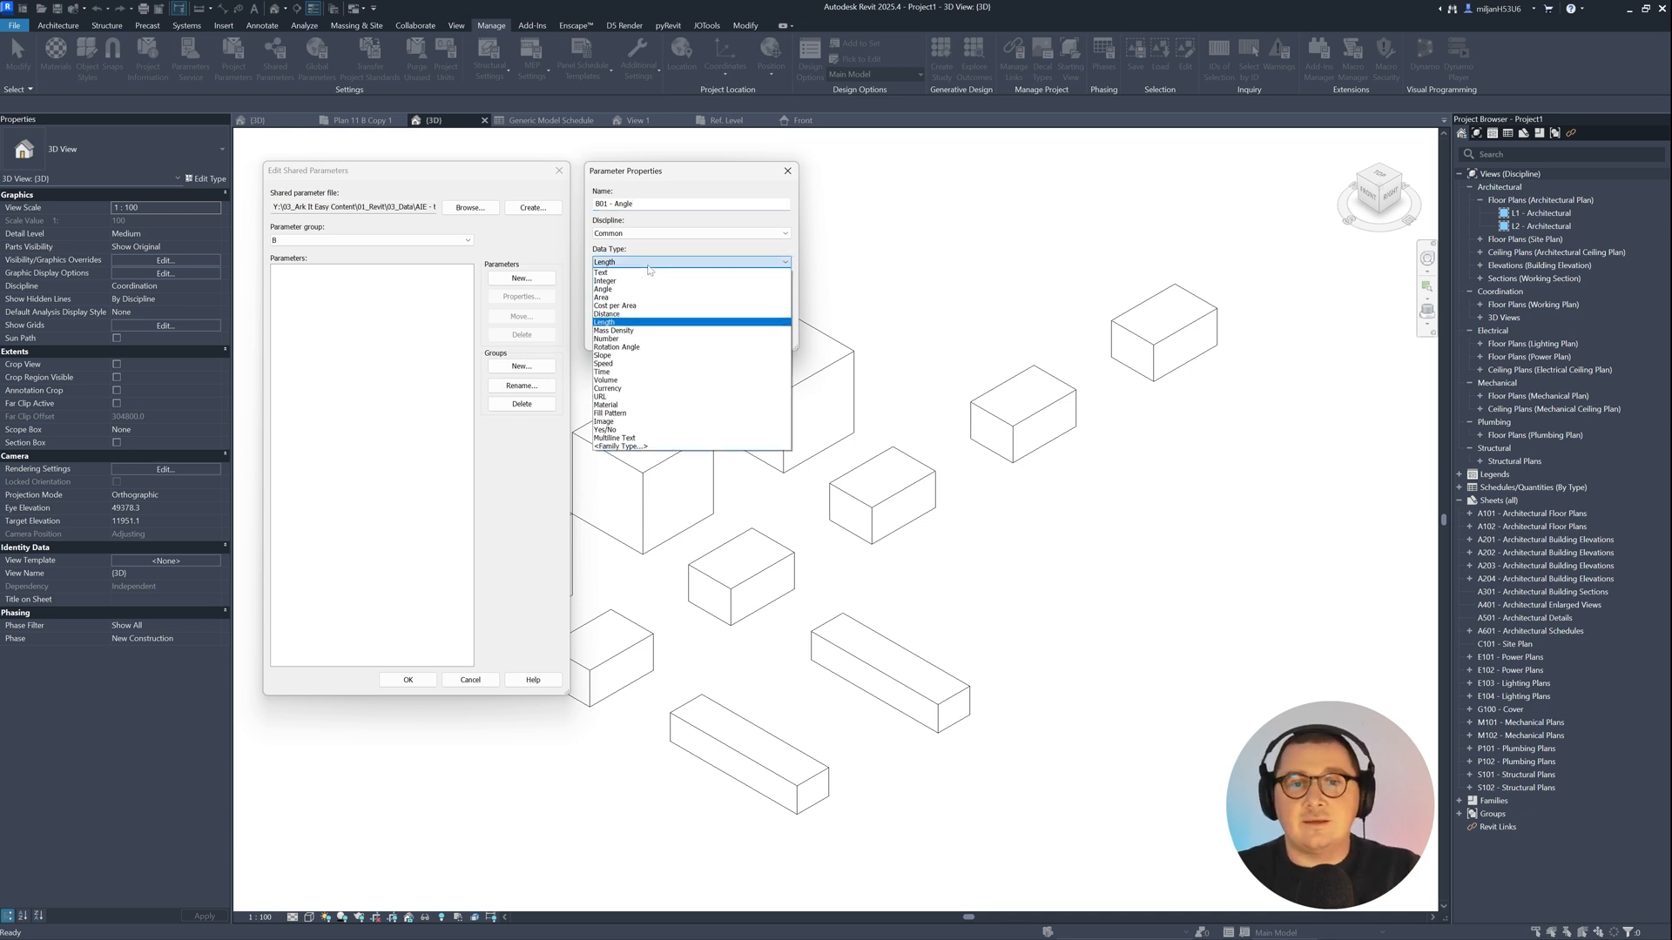
{"action": "left_click", "coordinate": [624, 290]}
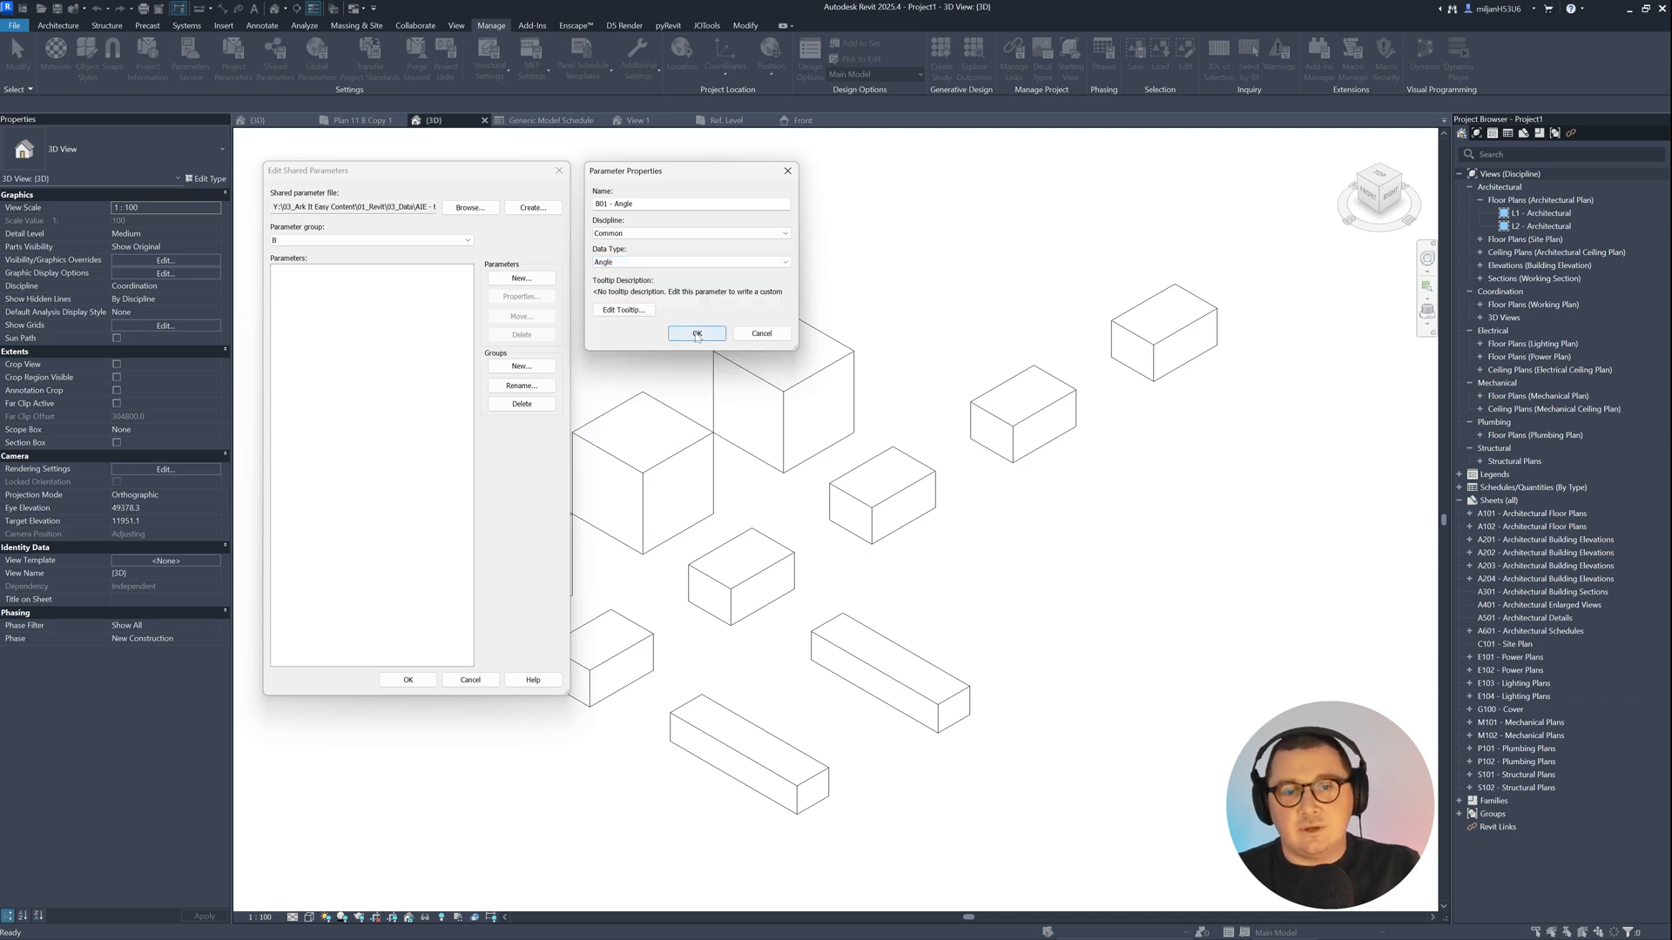
{"action": "left_click", "coordinate": [696, 335]}
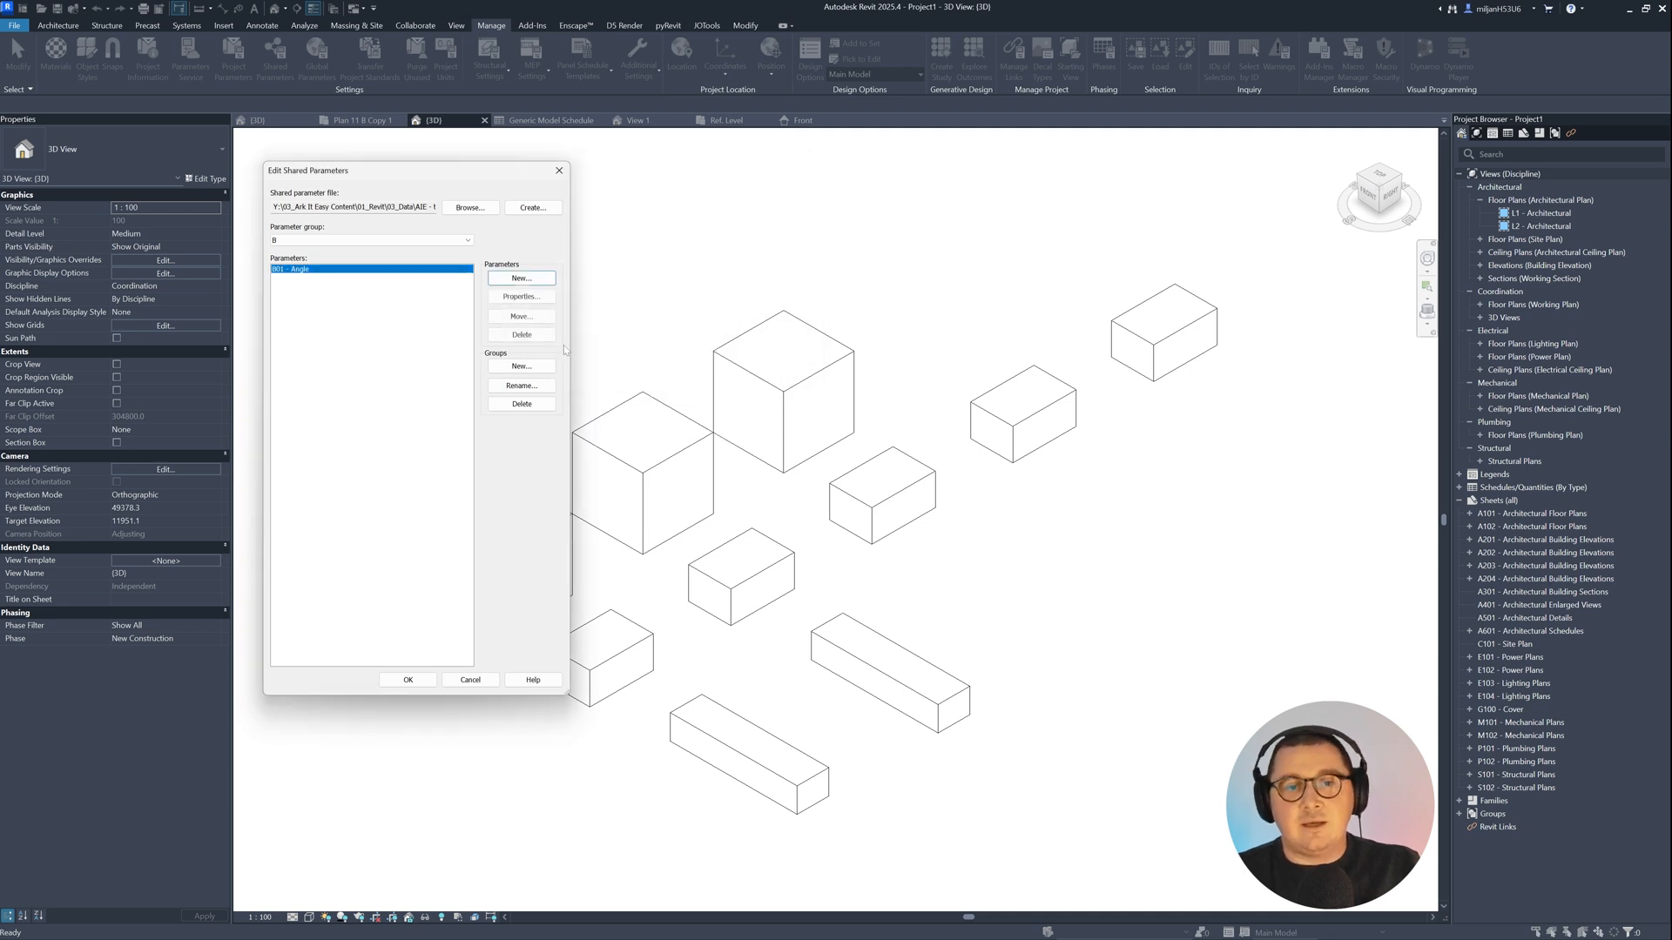
Step: Add a shared parameter named "B02 - Material" with the Material data type to group B, and accept the shared parameter edits without saving the project
{"action": "left_click", "coordinate": [522, 279]}
{"action": "type", "text": "B02 - Material"}
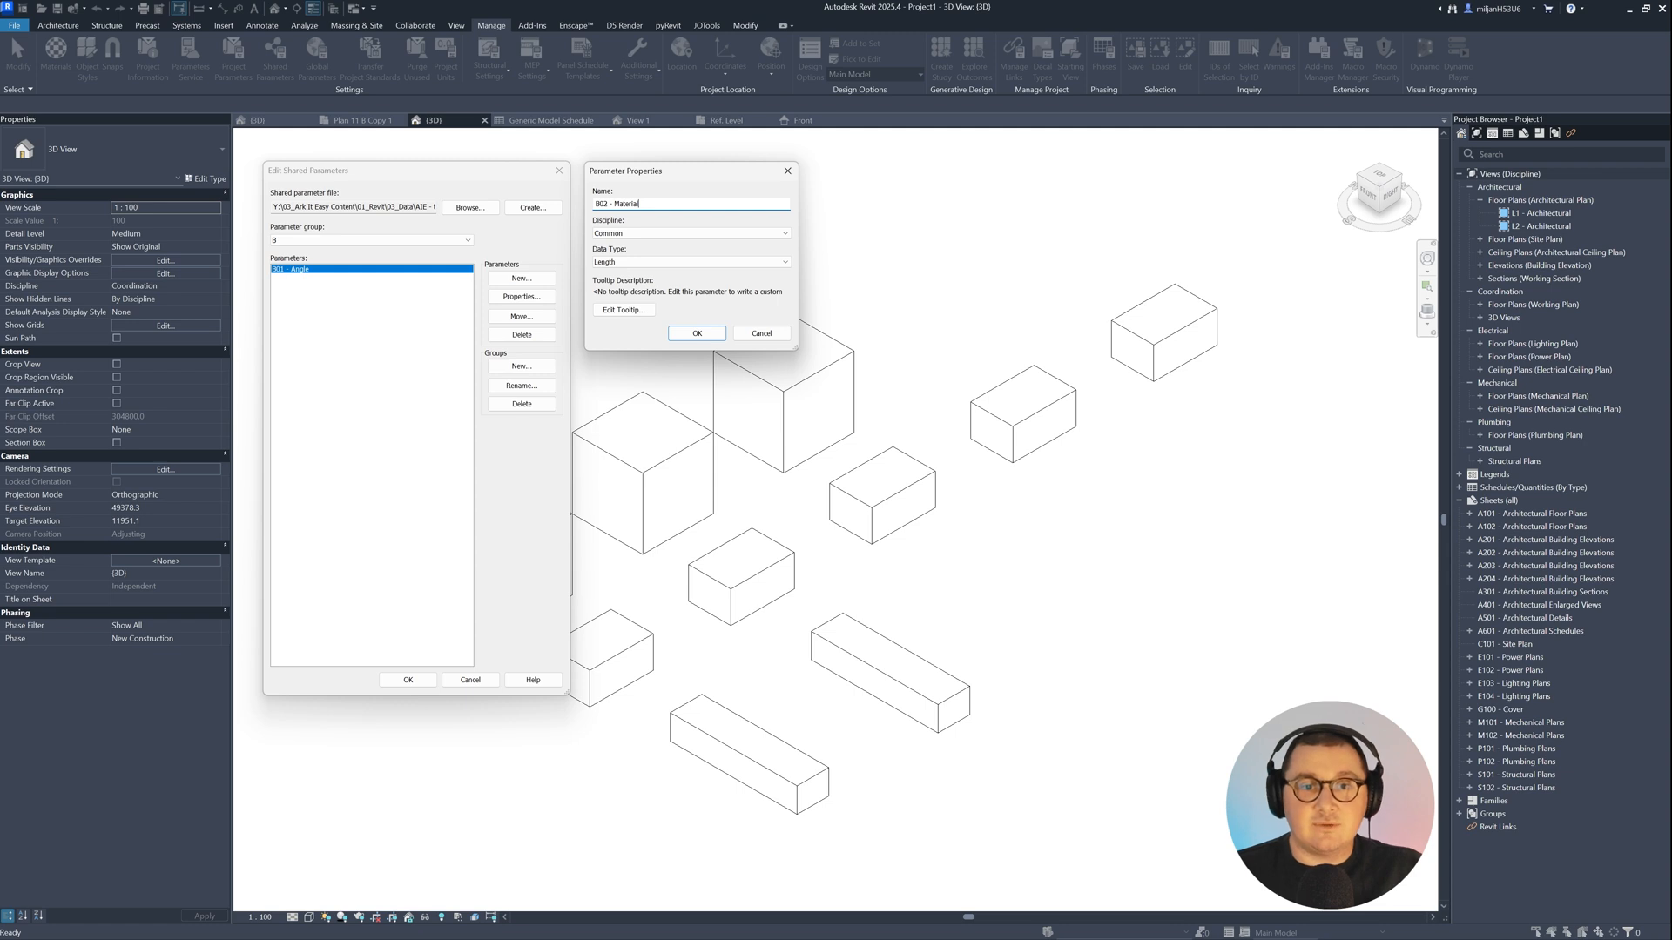
{"action": "left_click", "coordinate": [631, 264]}
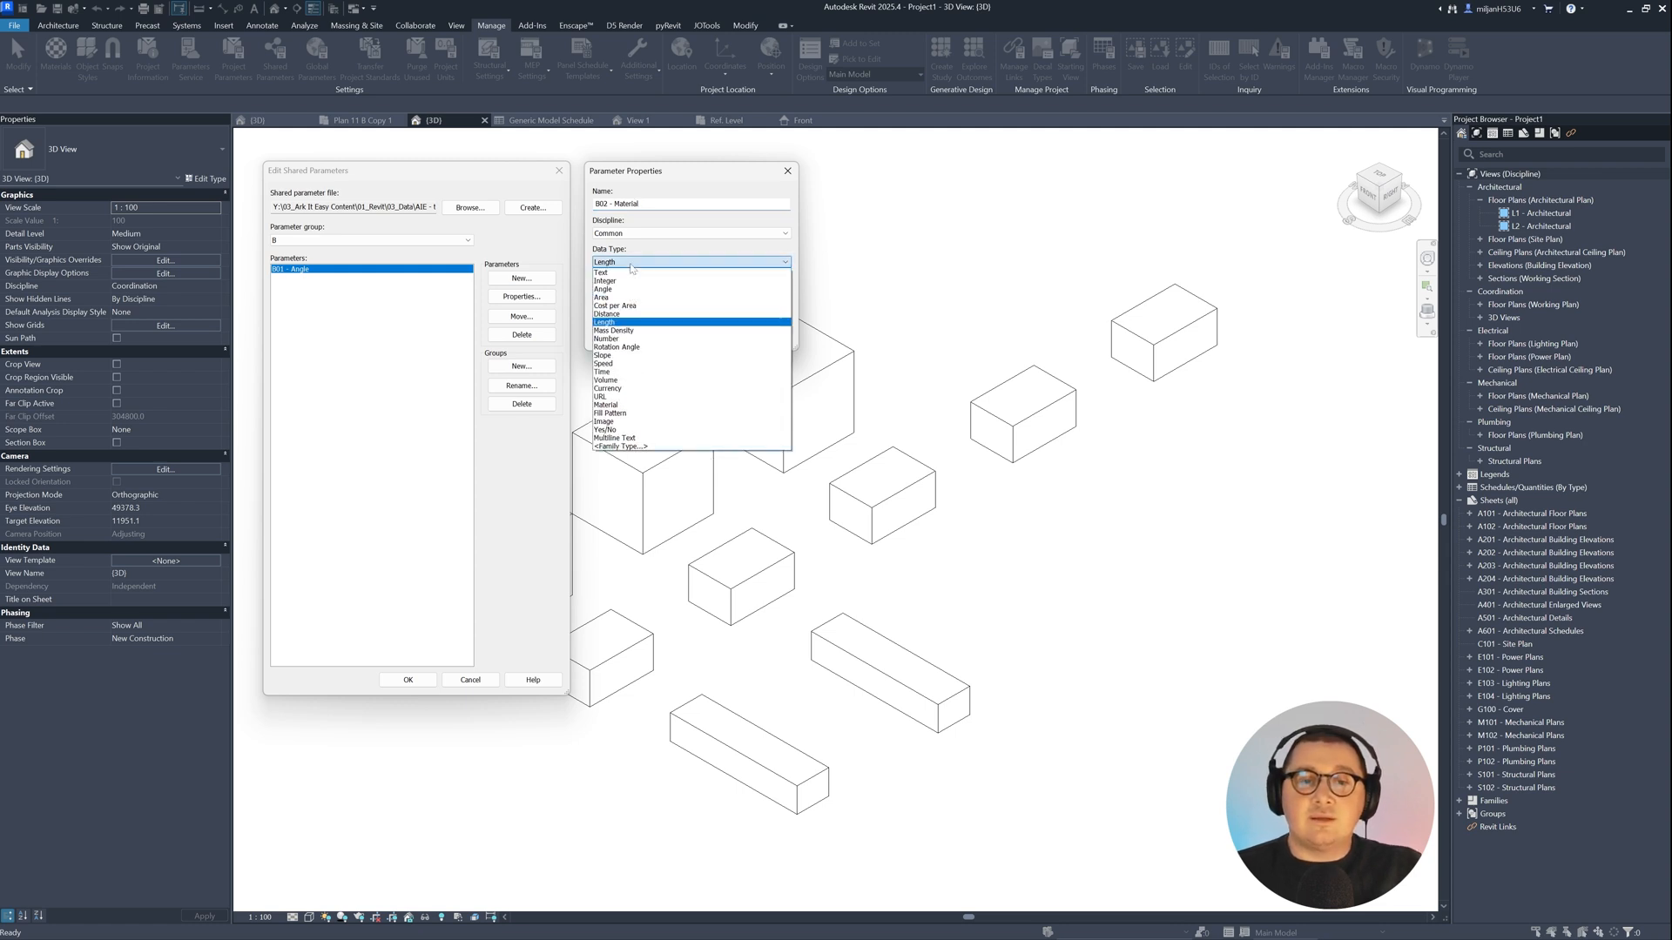
{"action": "left_click", "coordinate": [624, 405]}
{"action": "left_click", "coordinate": [696, 334]}
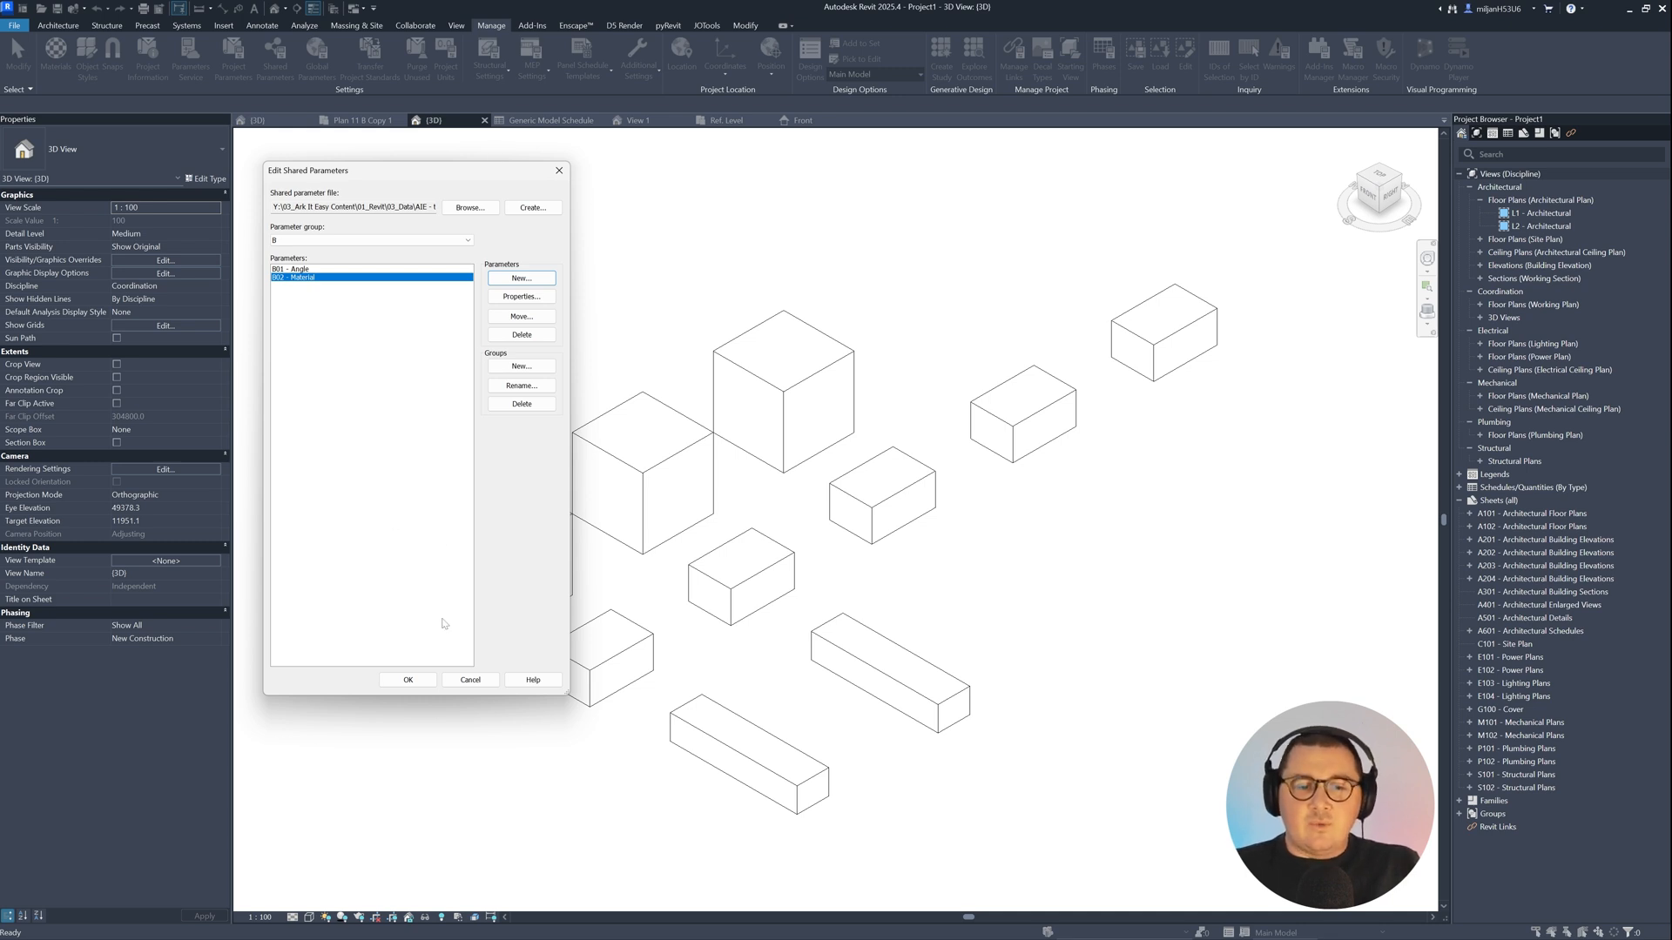
{"action": "left_click", "coordinate": [408, 680]}
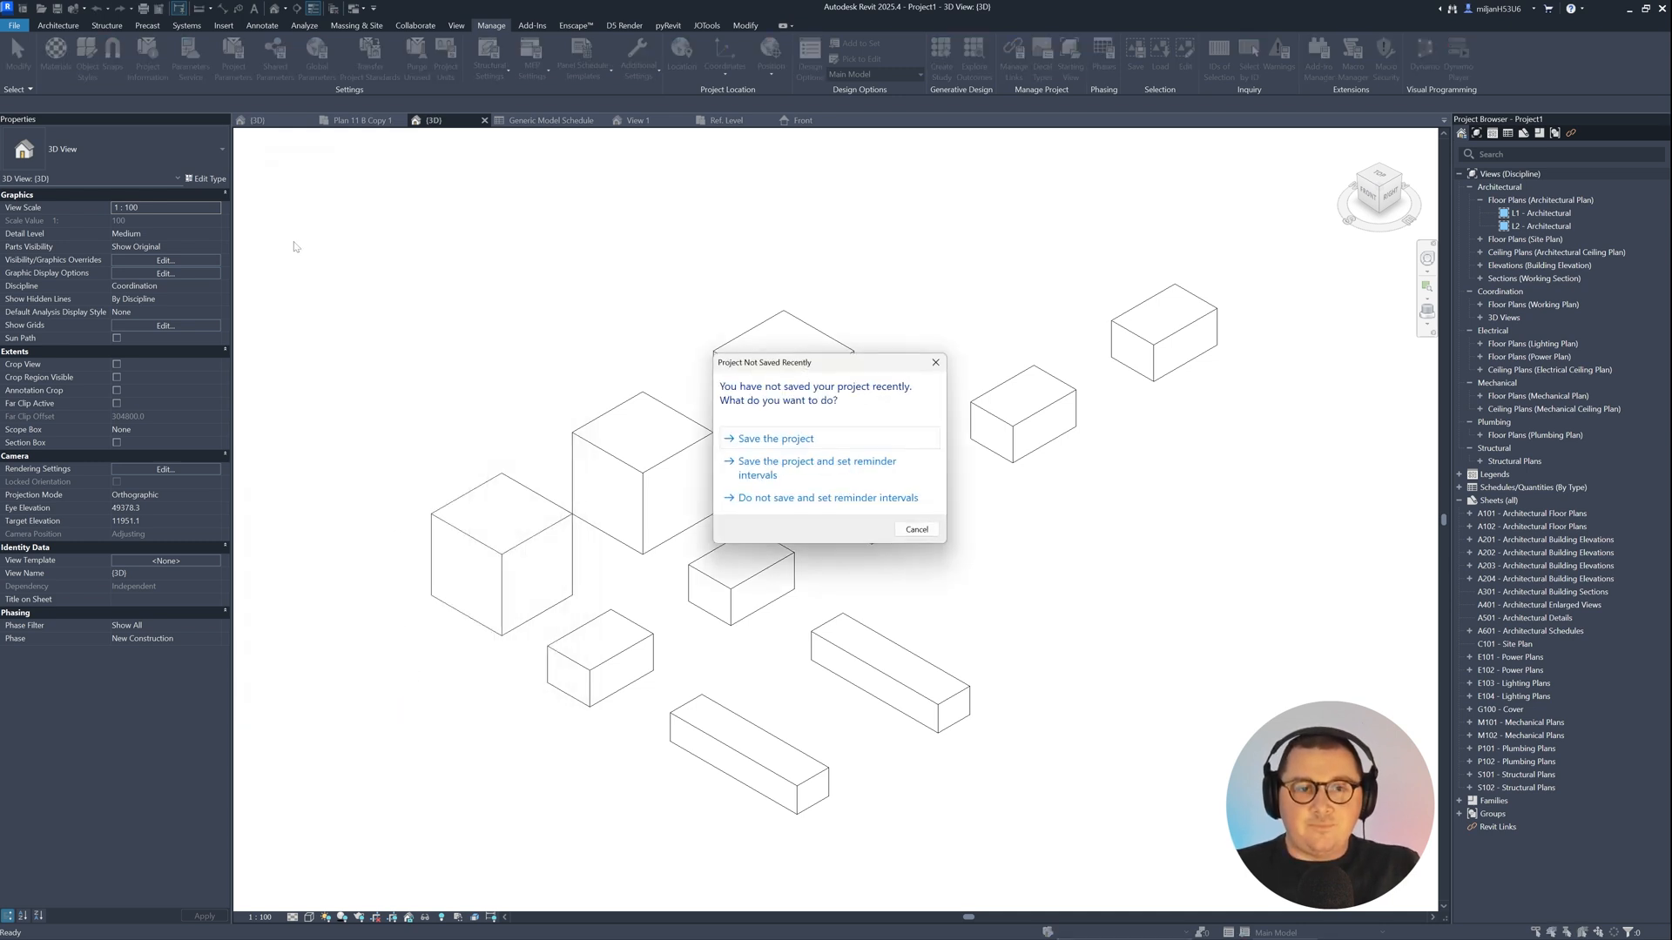
{"action": "key", "text": "Escape"}
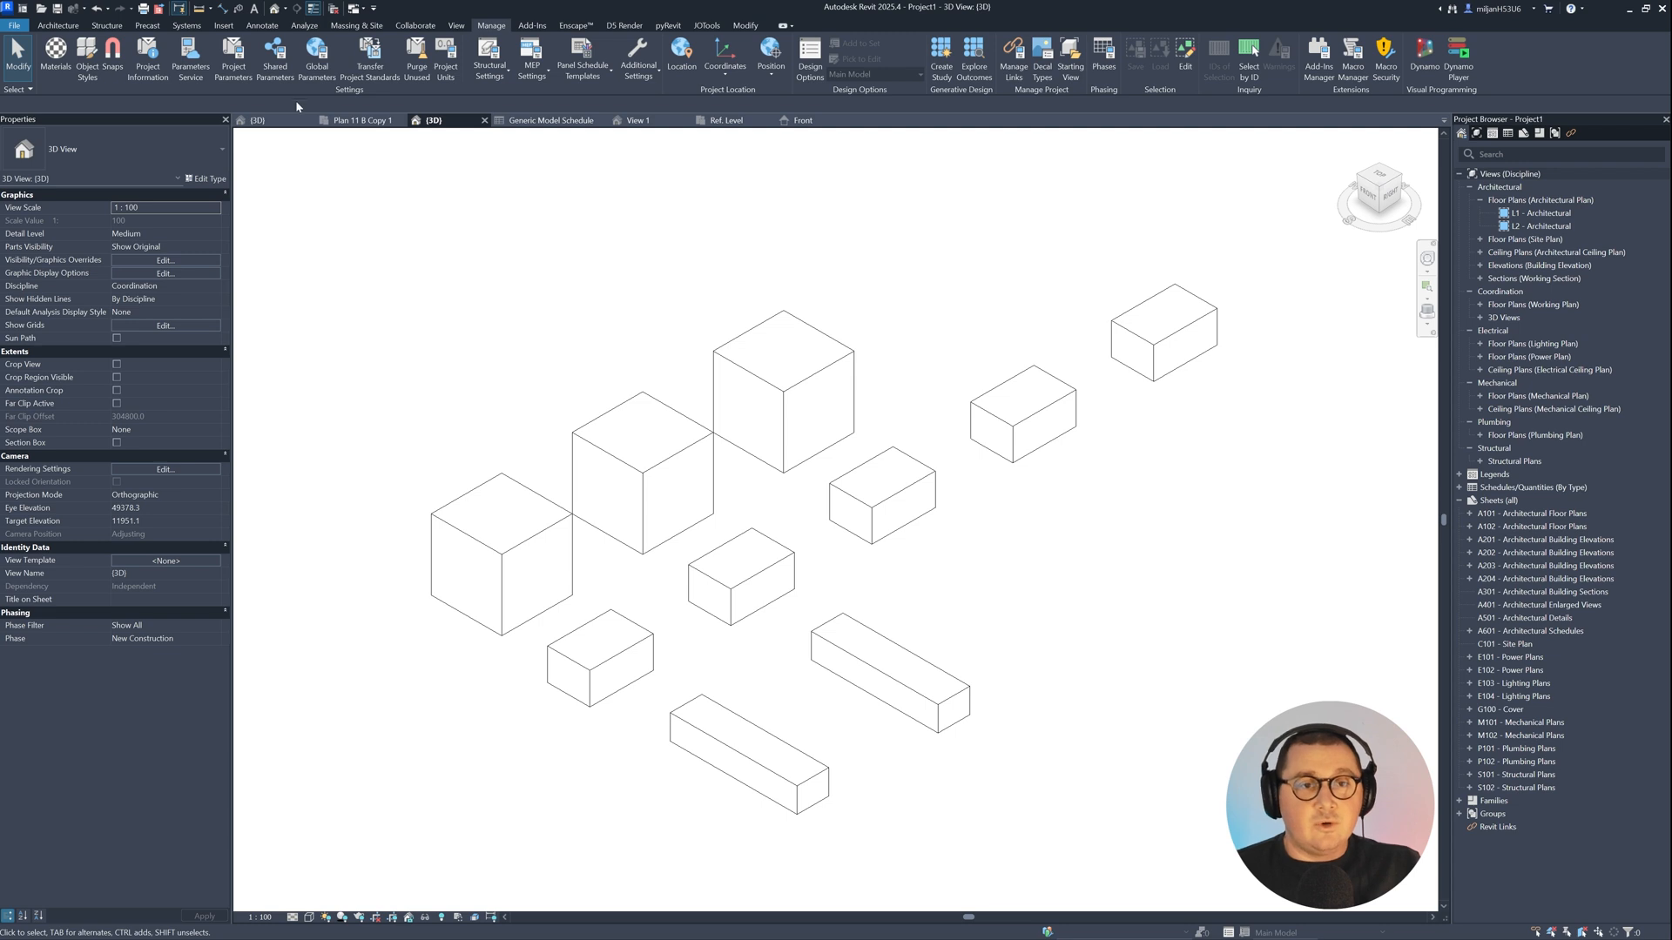
Step: Check which shared parameter files are available in the 03_Data folder, keeping AIE - test.txt as the current file
{"action": "left_click", "coordinate": [275, 59]}
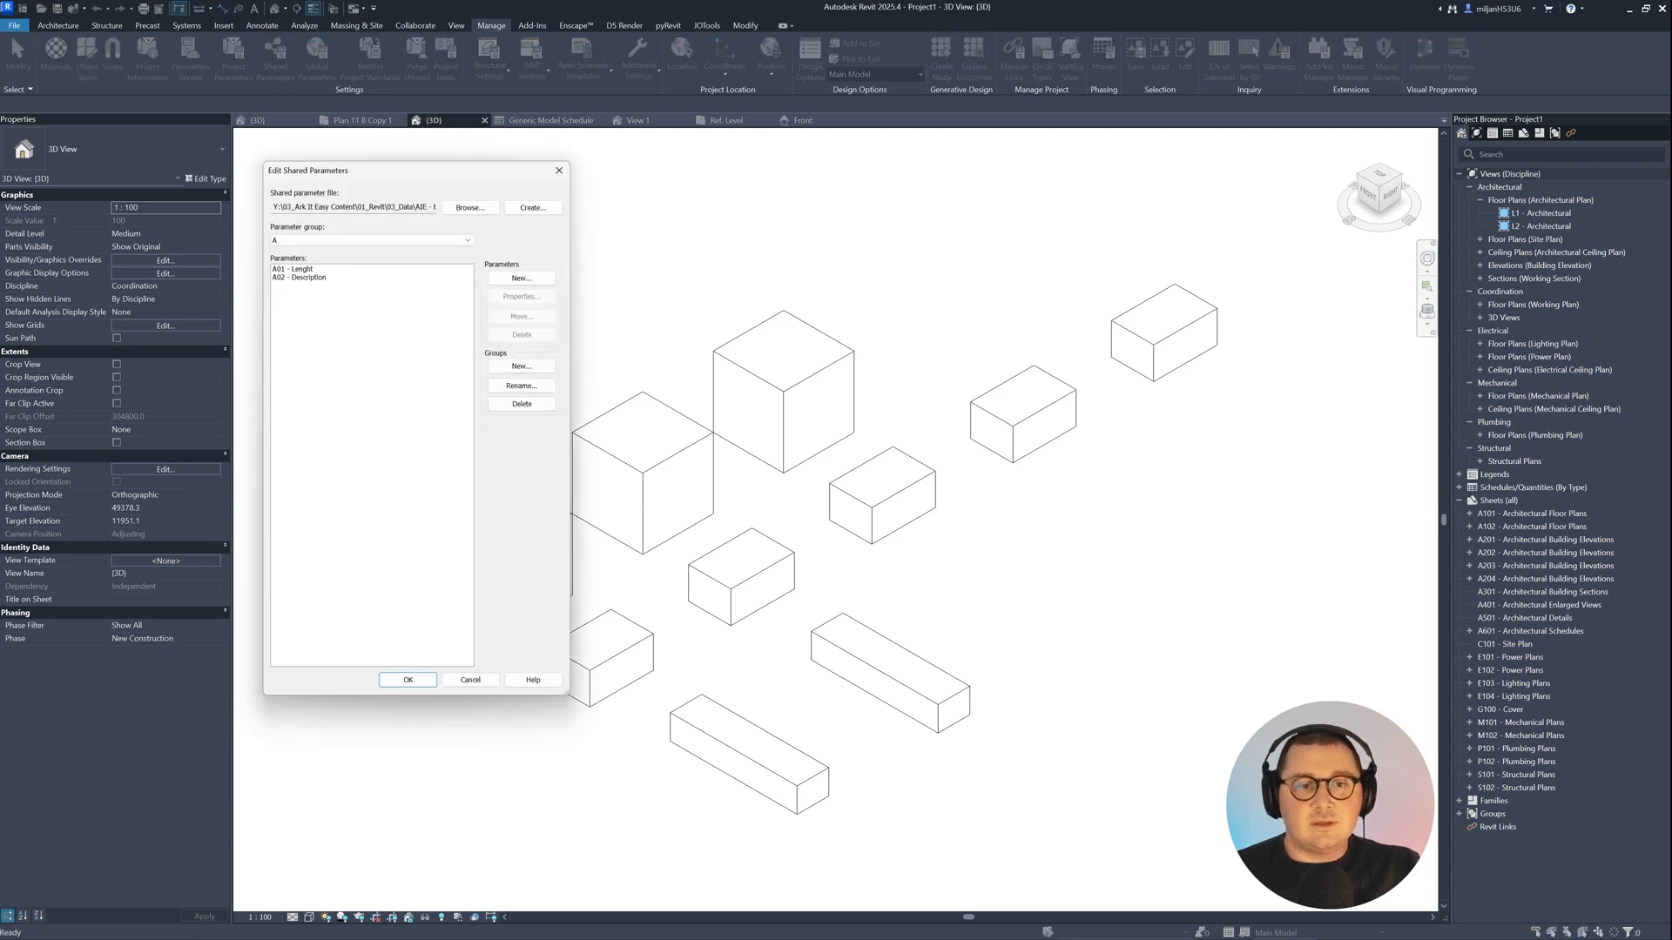
{"action": "left_click", "coordinate": [462, 209]}
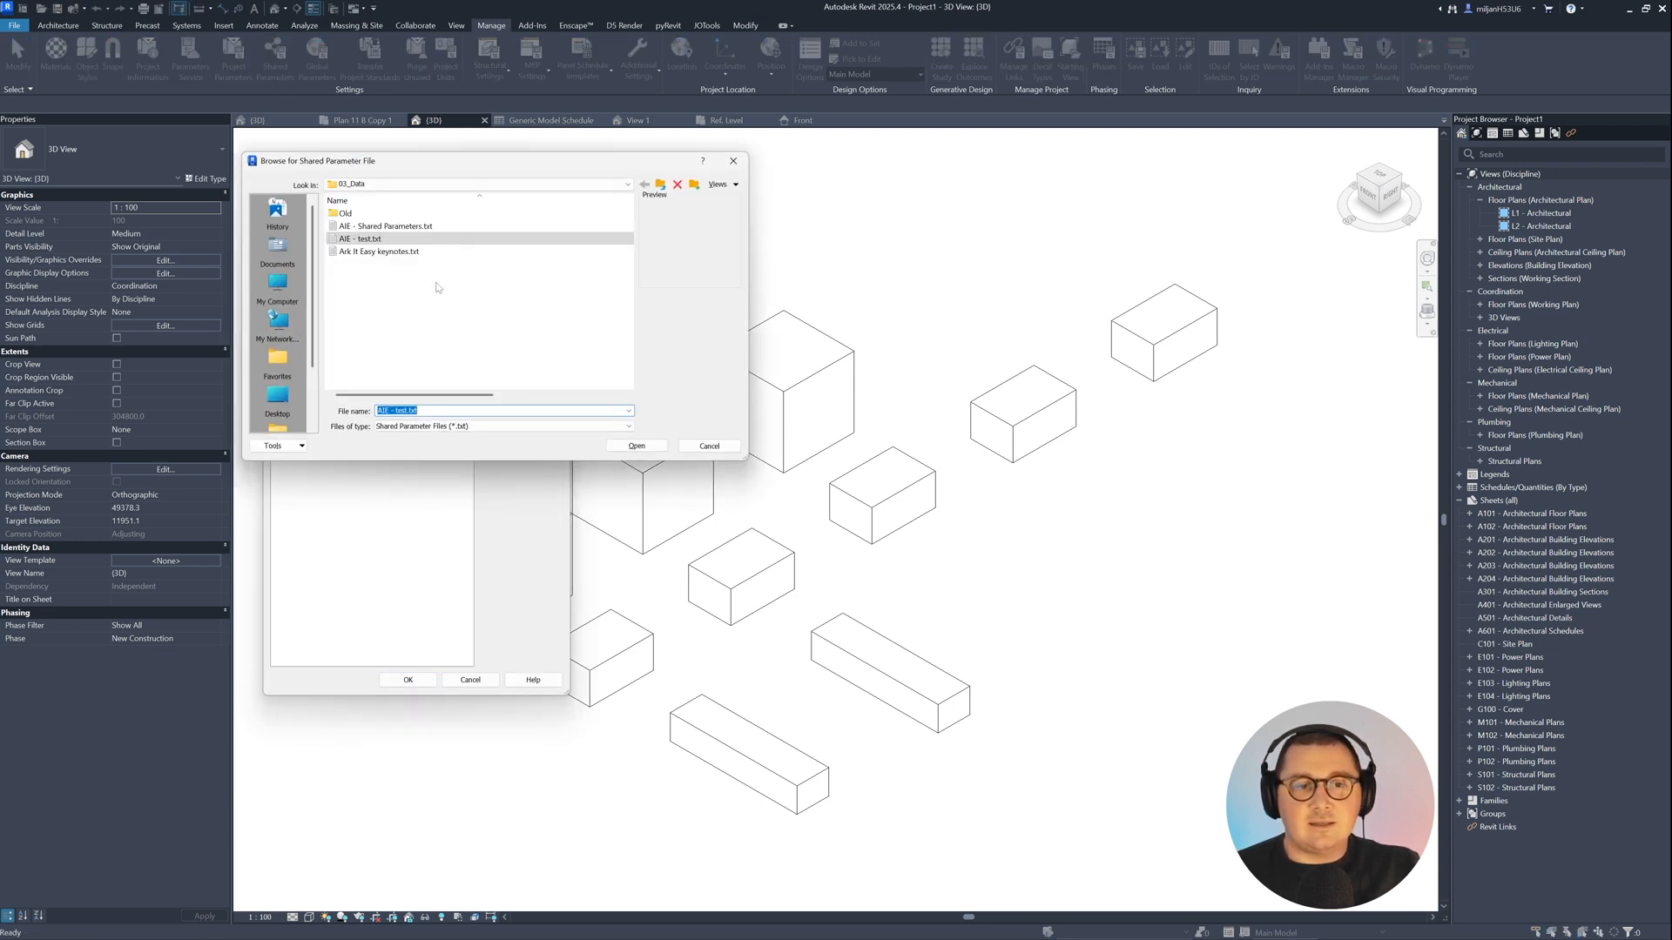
{"action": "left_click", "coordinate": [686, 448]}
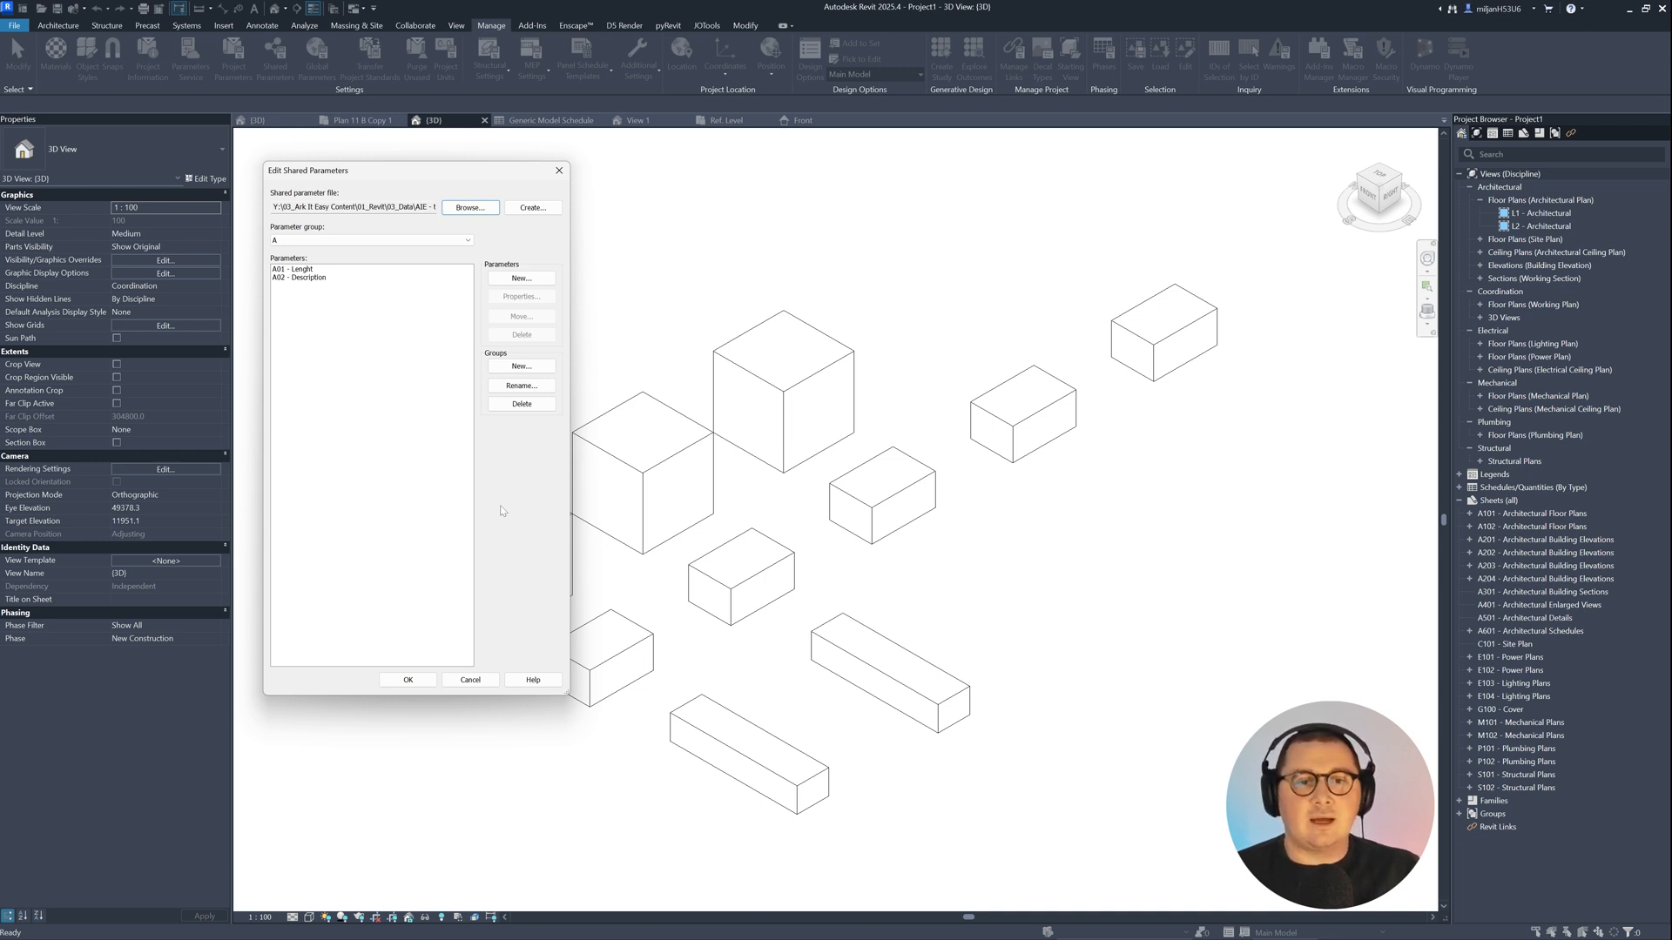
Step: Delete the shared parameter A02 - Description from group A
{"action": "left_click", "coordinate": [321, 278]}
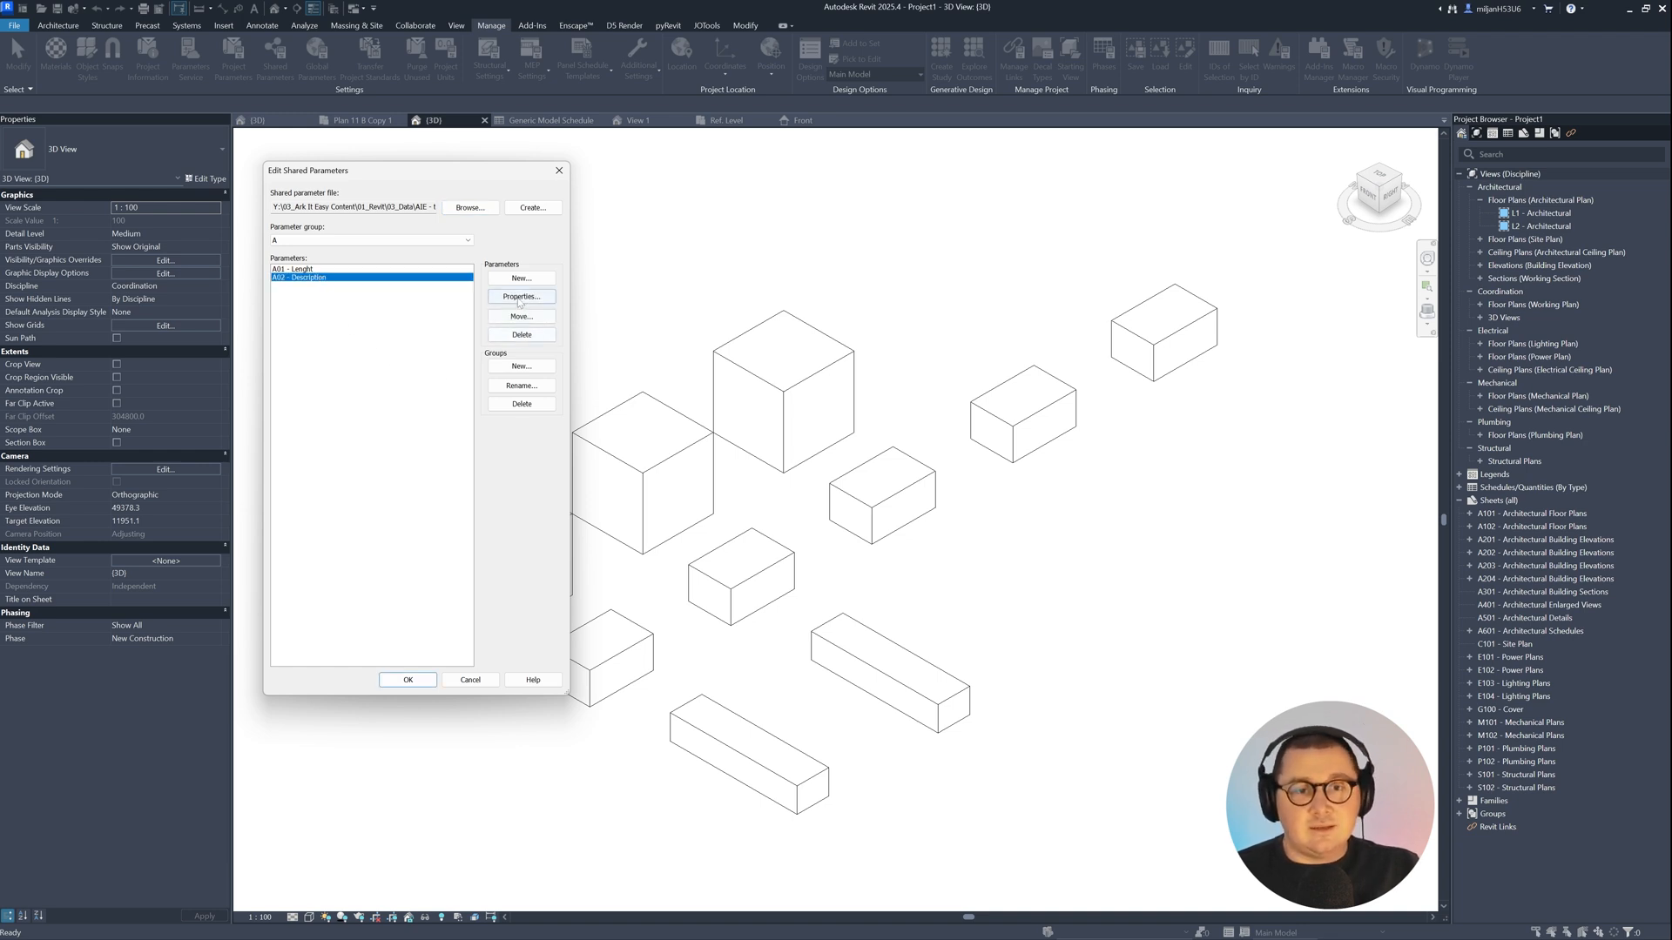
{"action": "left_click", "coordinate": [521, 334]}
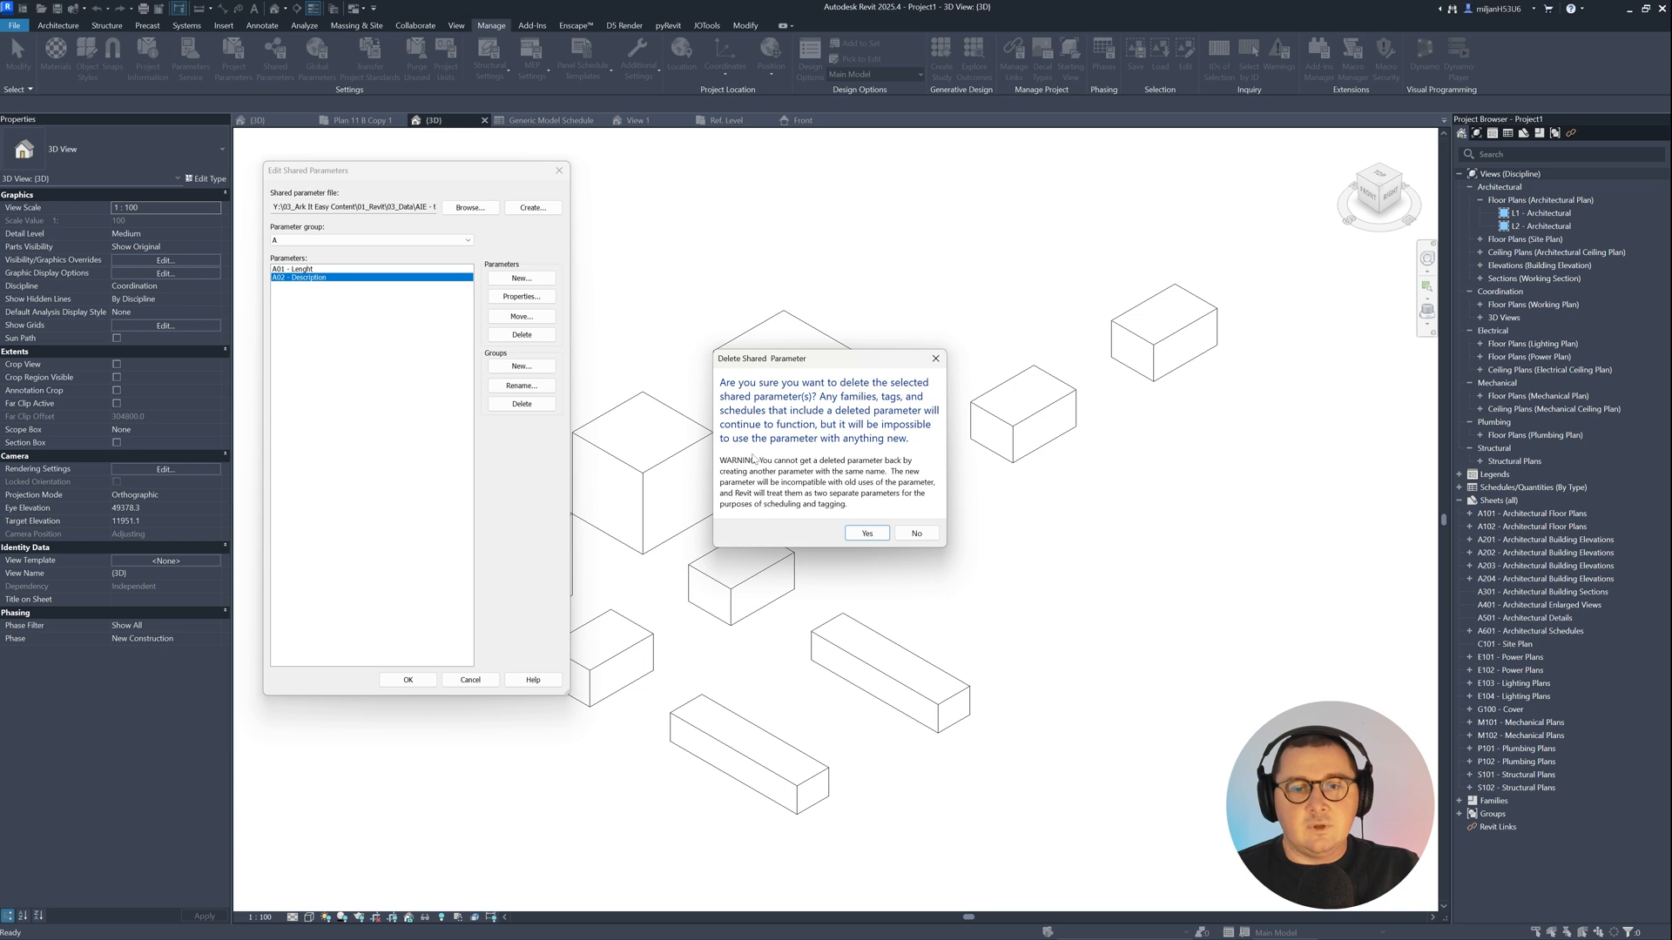
{"action": "left_click", "coordinate": [866, 532]}
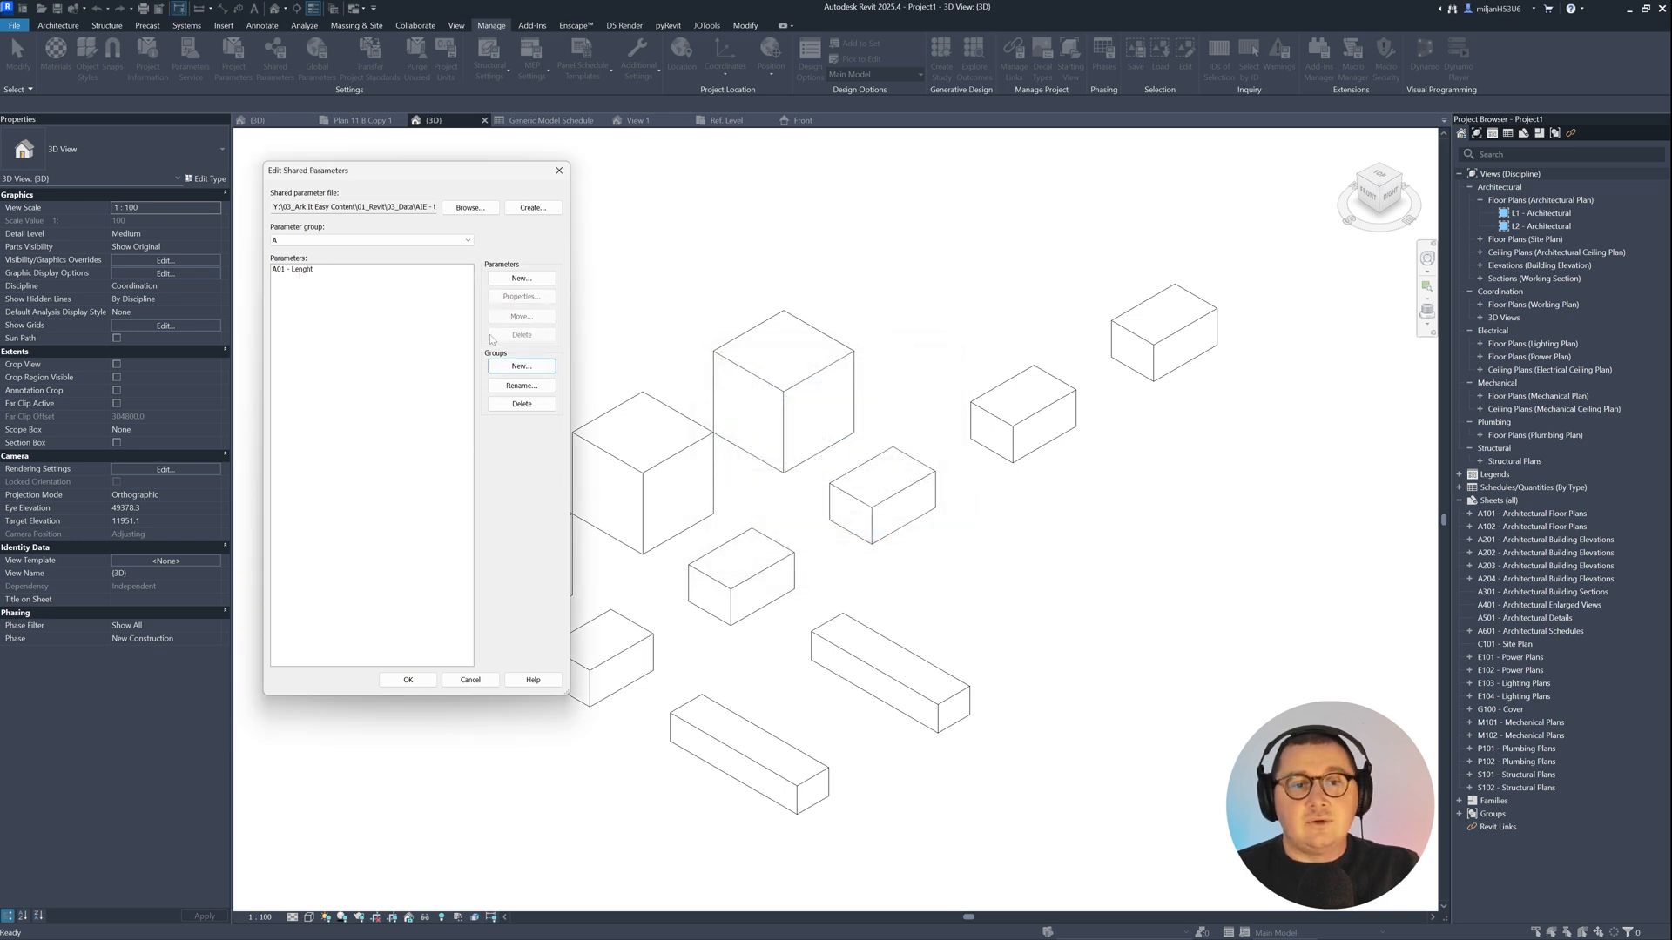
Step: Try to delete parameter group A, and discard the shared parameter edits
{"action": "left_click", "coordinate": [522, 404]}
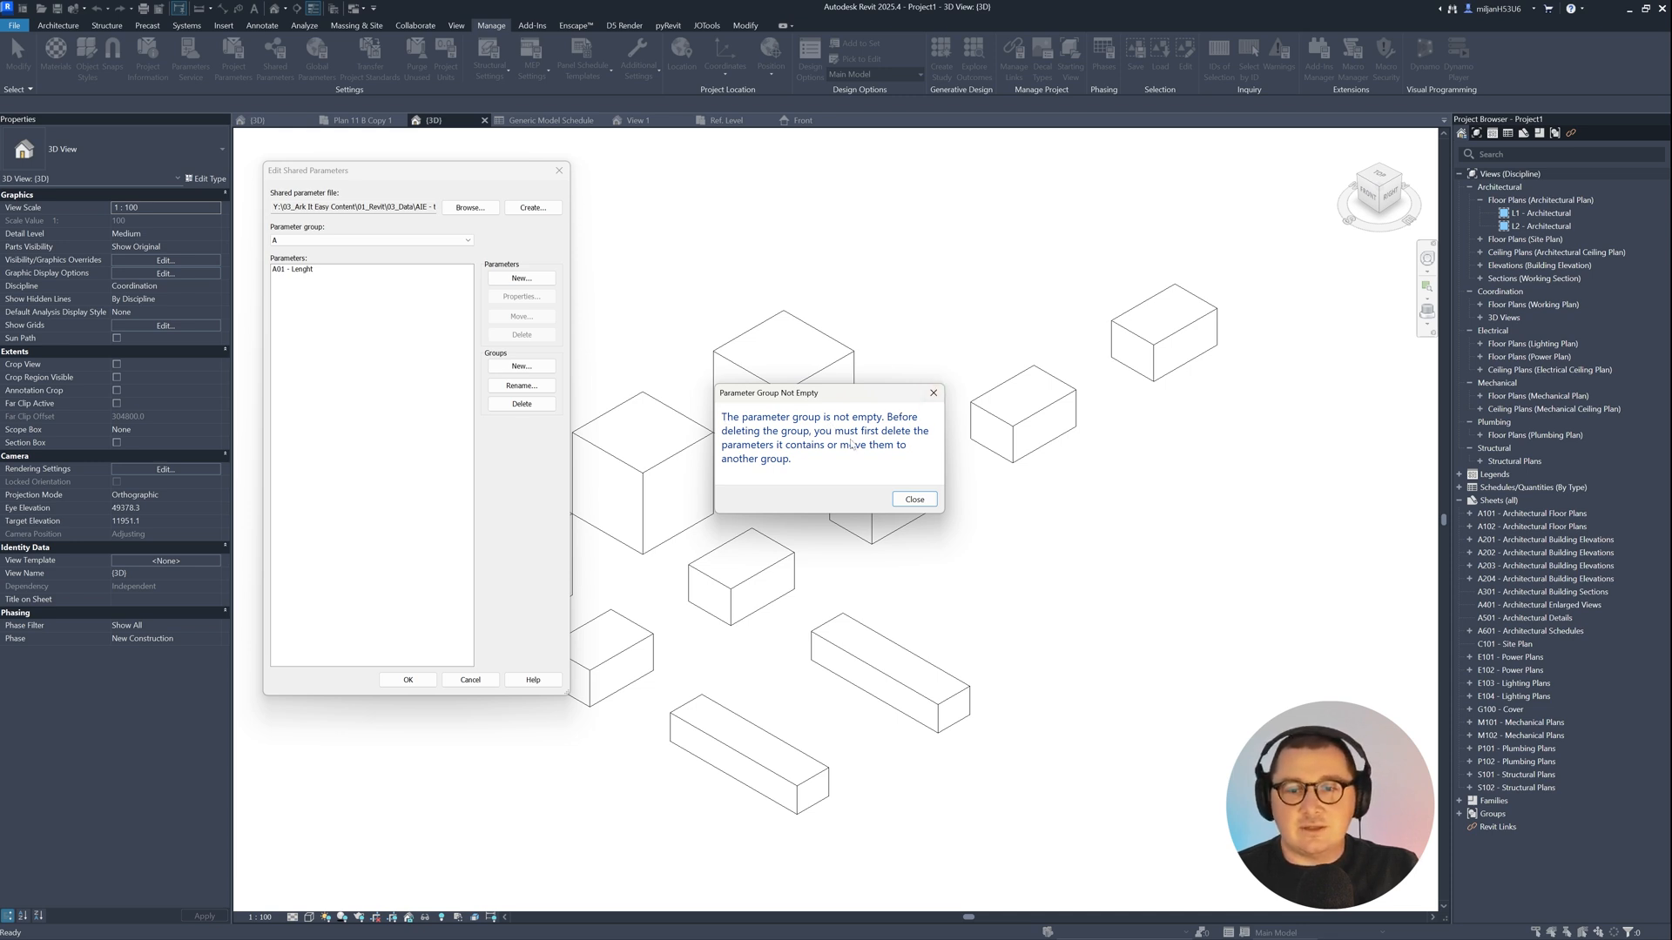
{"action": "left_click", "coordinate": [933, 393]}
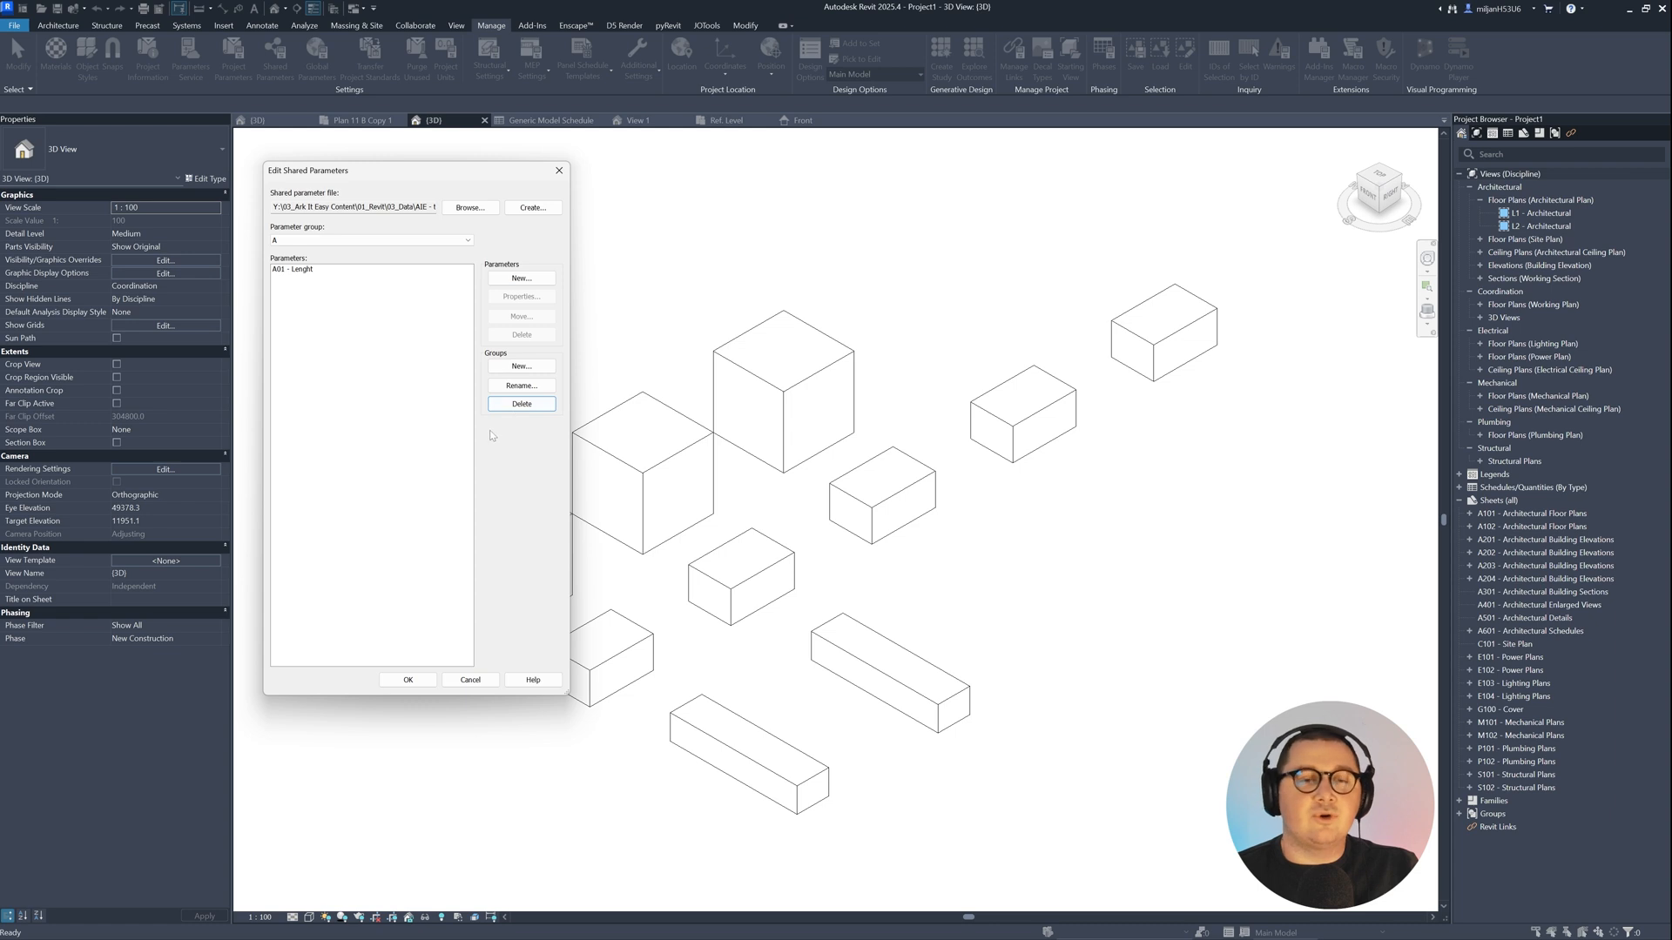
{"action": "left_click", "coordinate": [474, 681]}
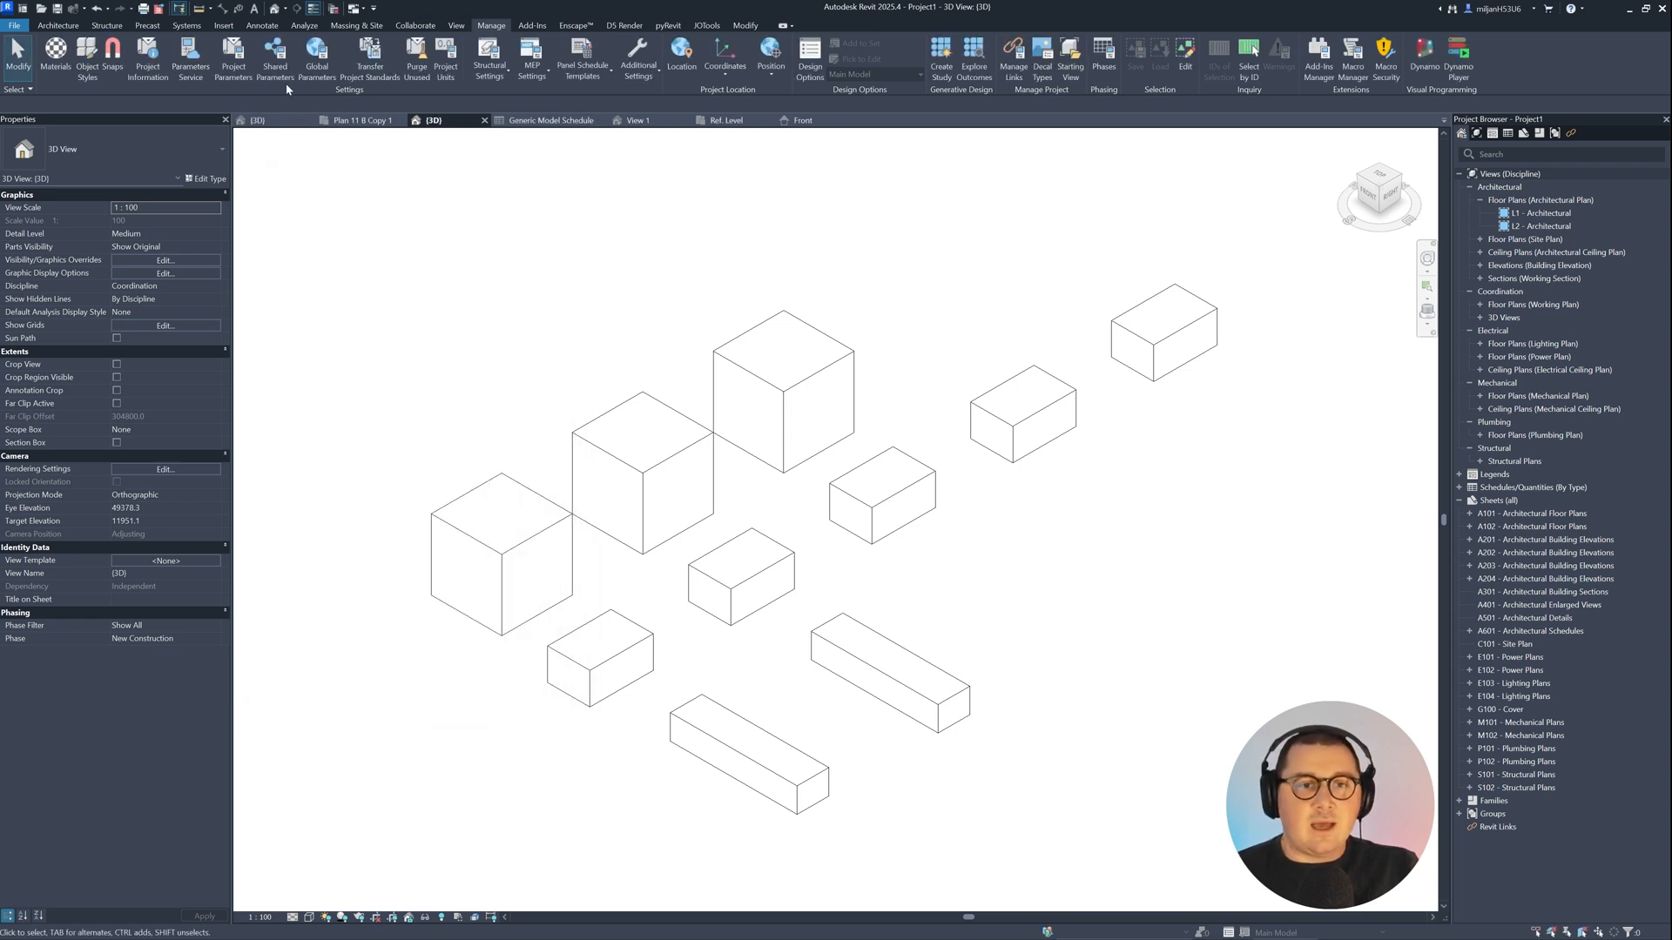
Step: Add a shared parameter named "A03 - description long" with the Multiline Text data type to group A
{"action": "left_click", "coordinate": [275, 57]}
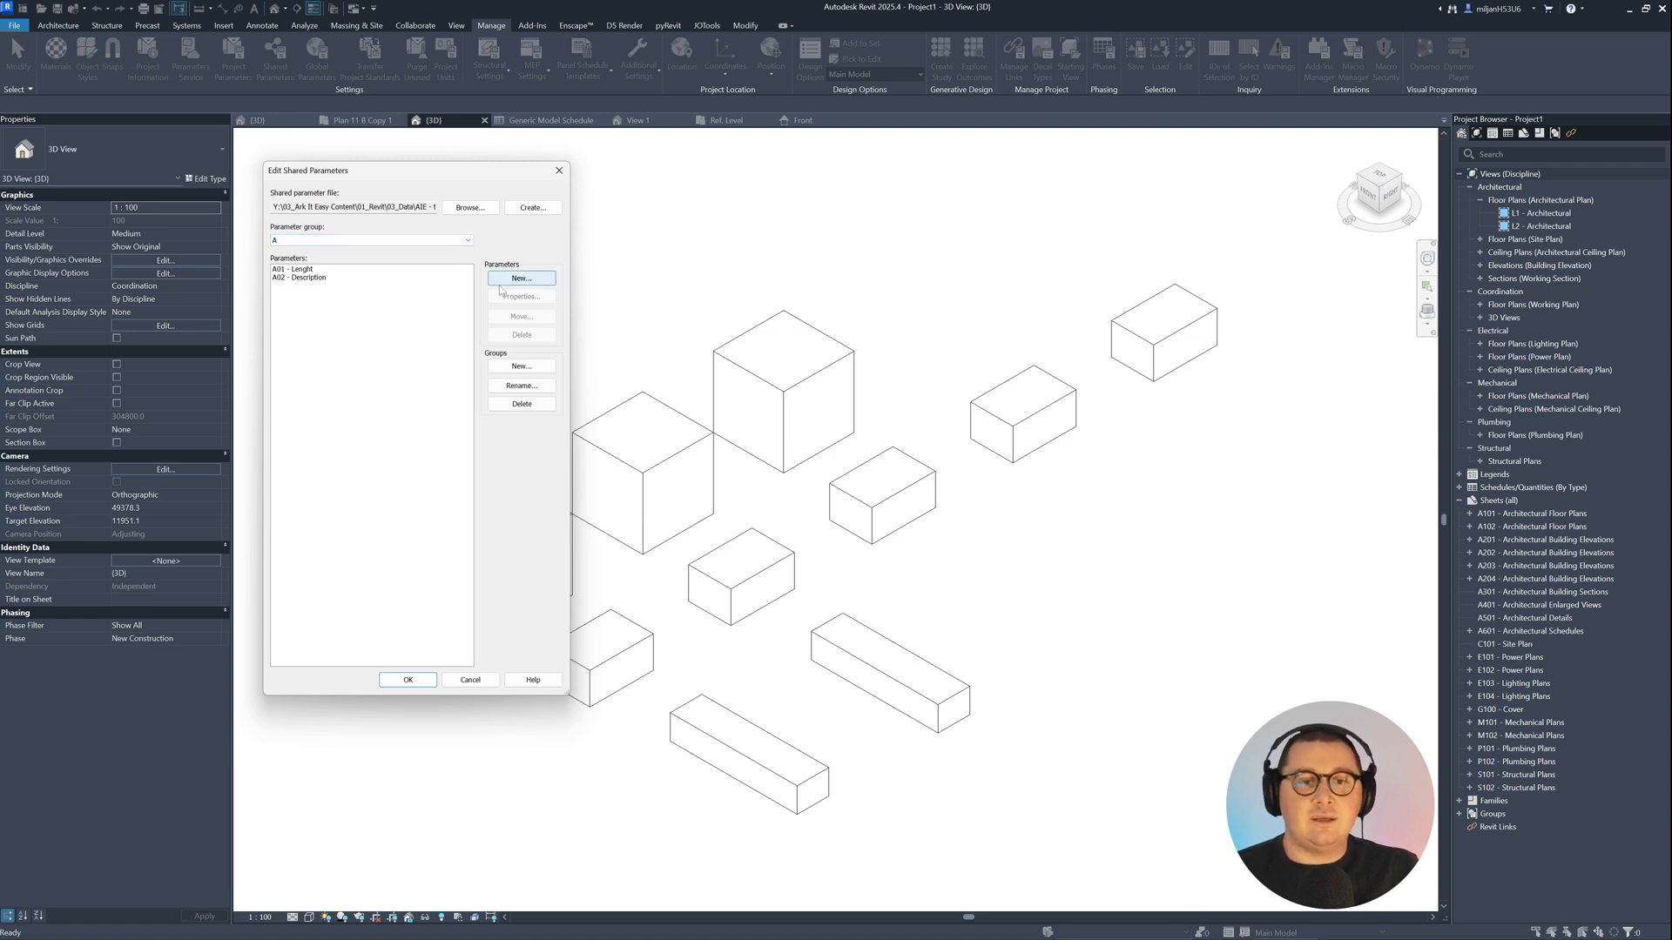
{"action": "left_click", "coordinate": [500, 284]}
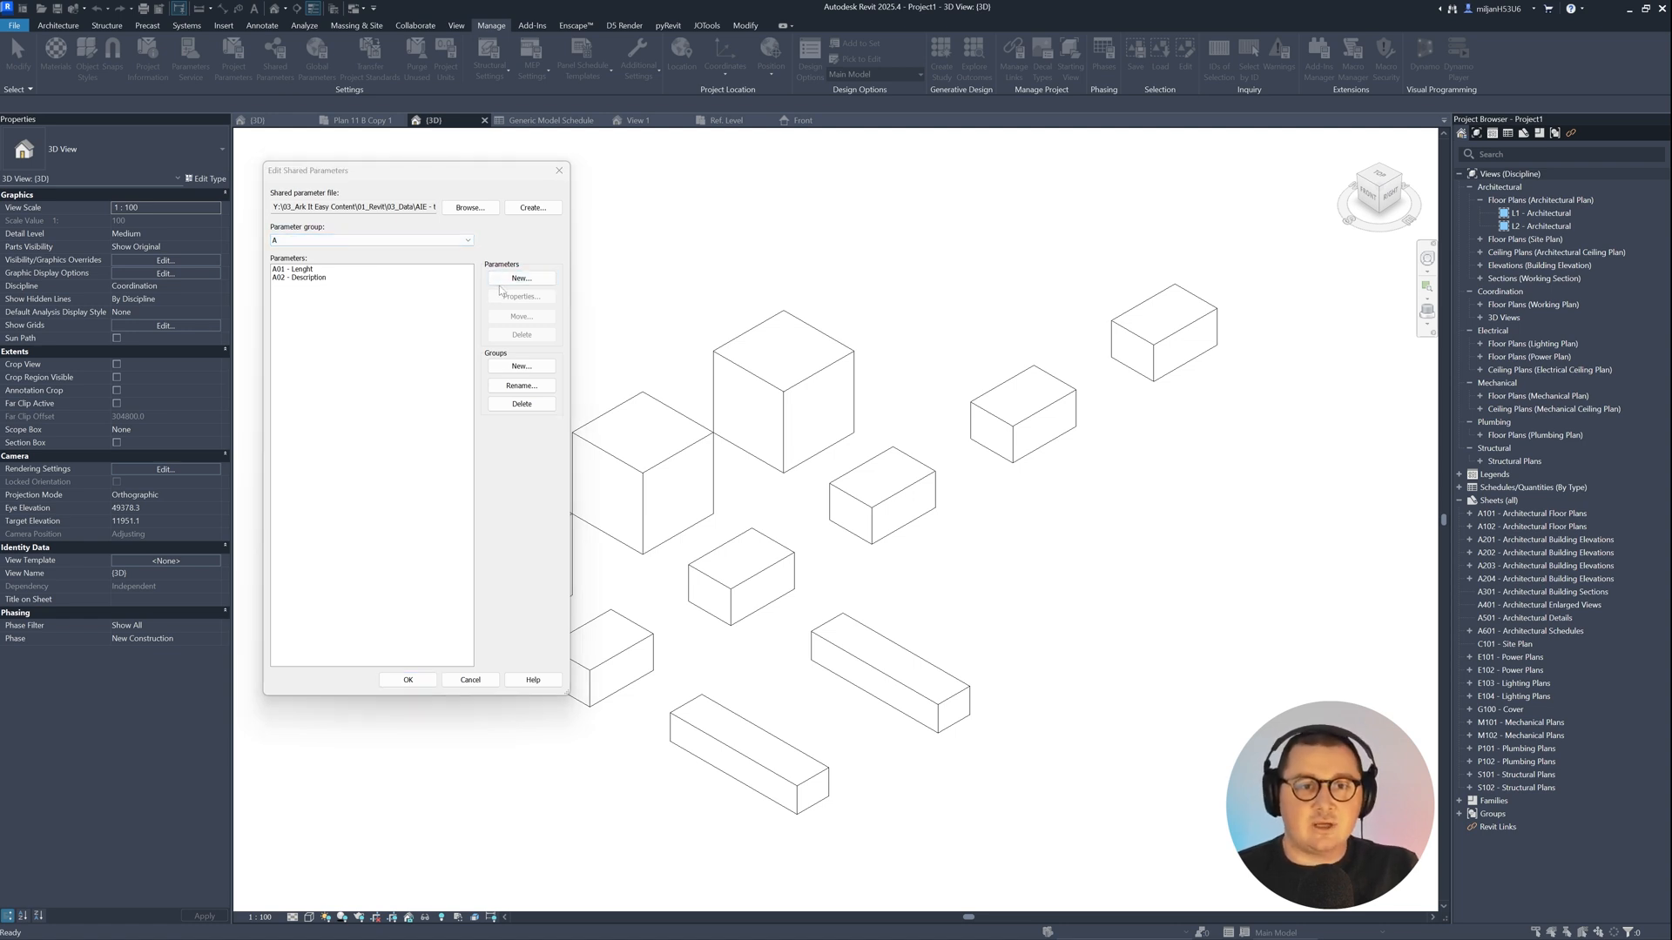
{"action": "type", "text": "A03 -"}
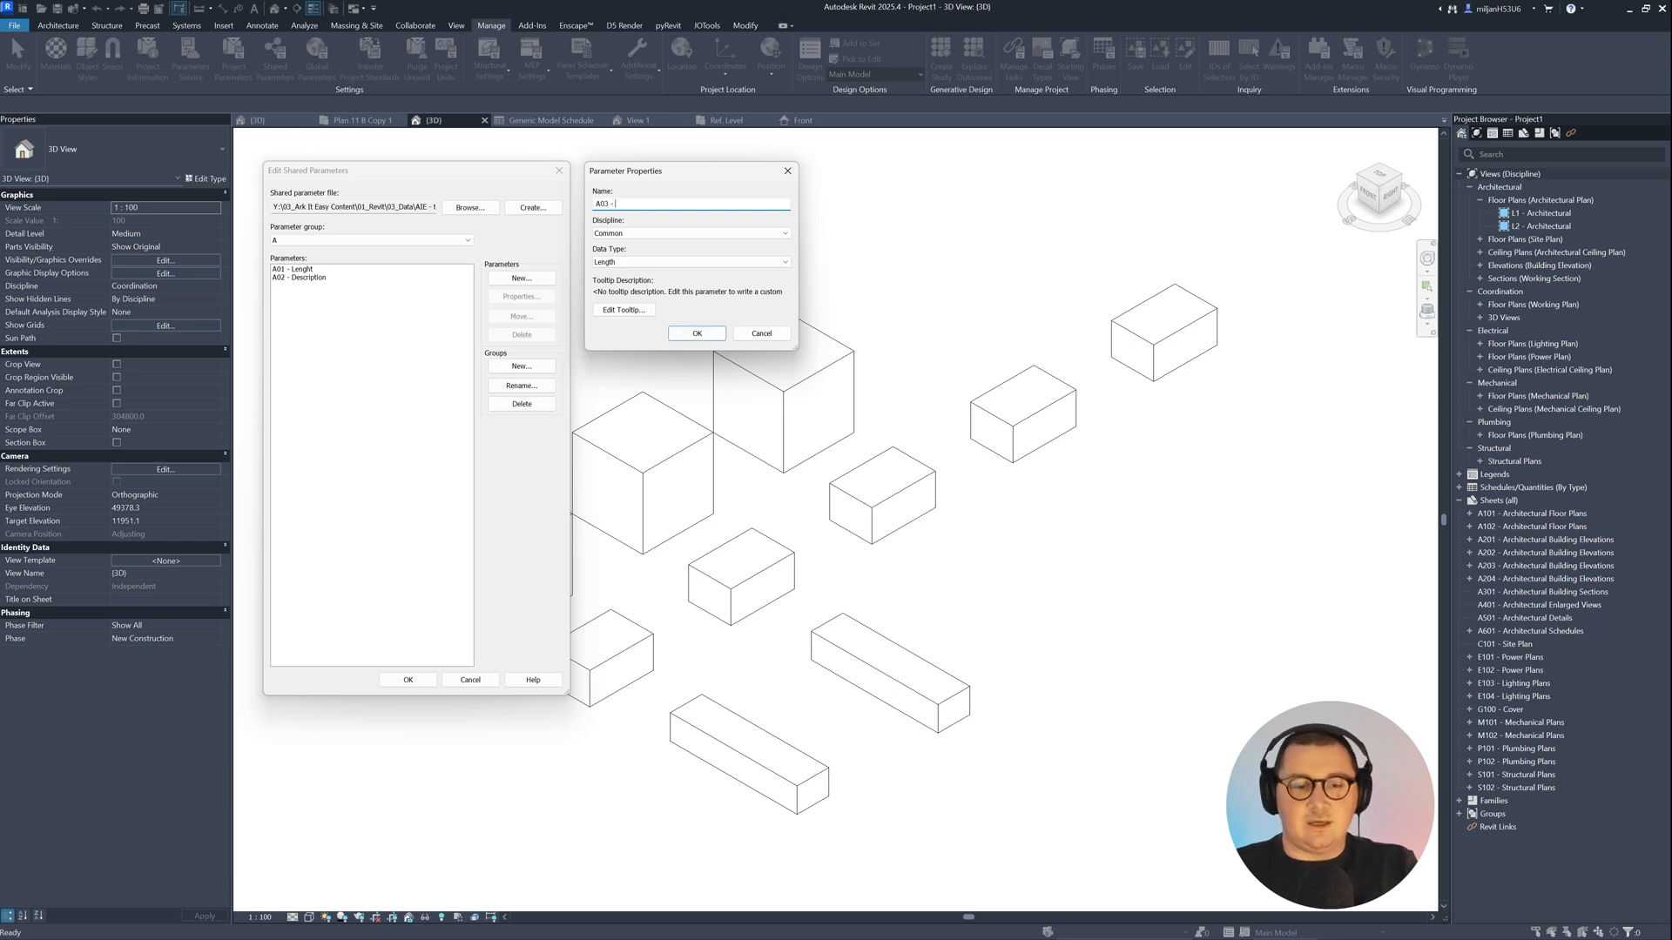
{"action": "type", "text": " s"}
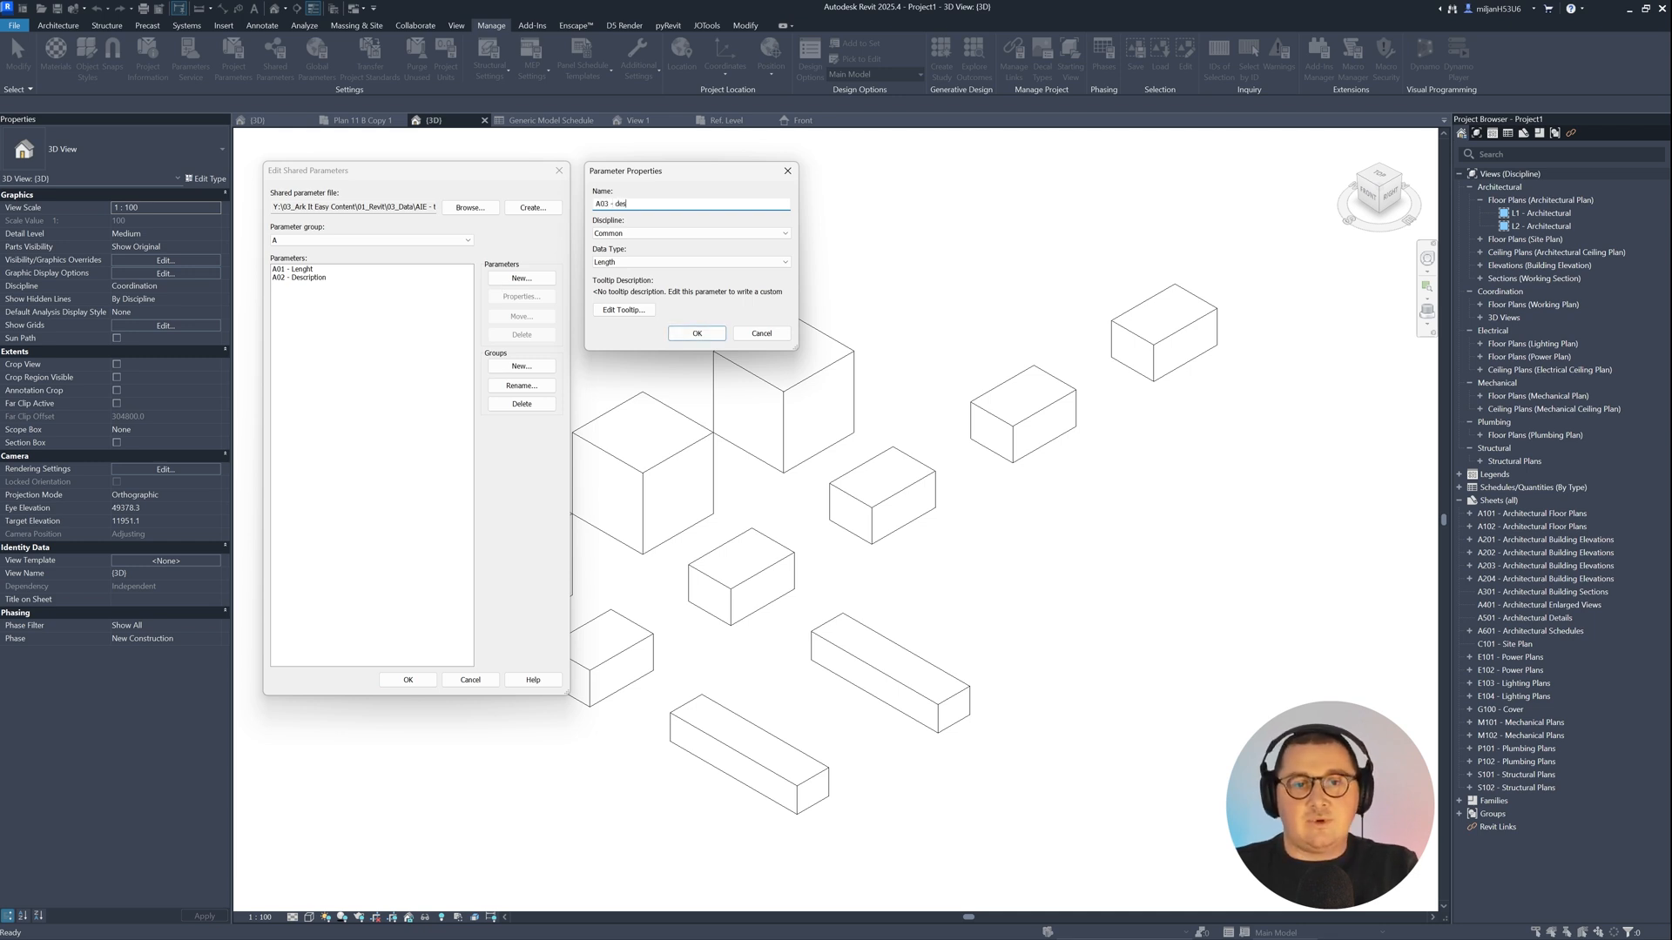
{"action": "type", "text": "ometion long"}
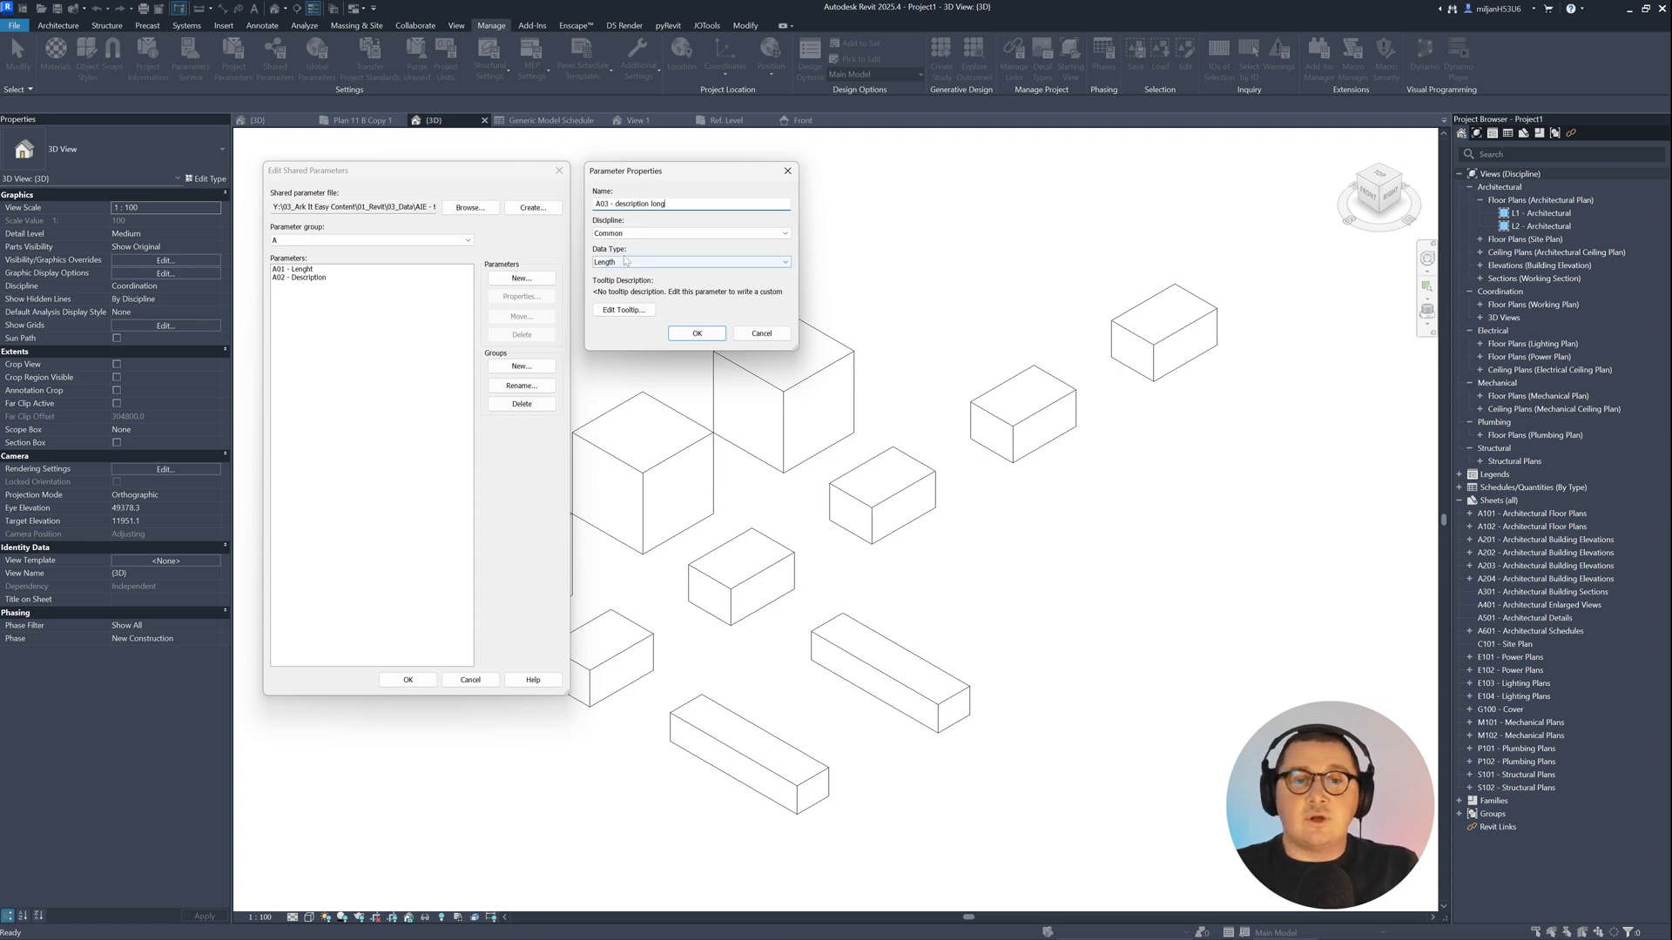
{"action": "left_click", "coordinate": [627, 262]}
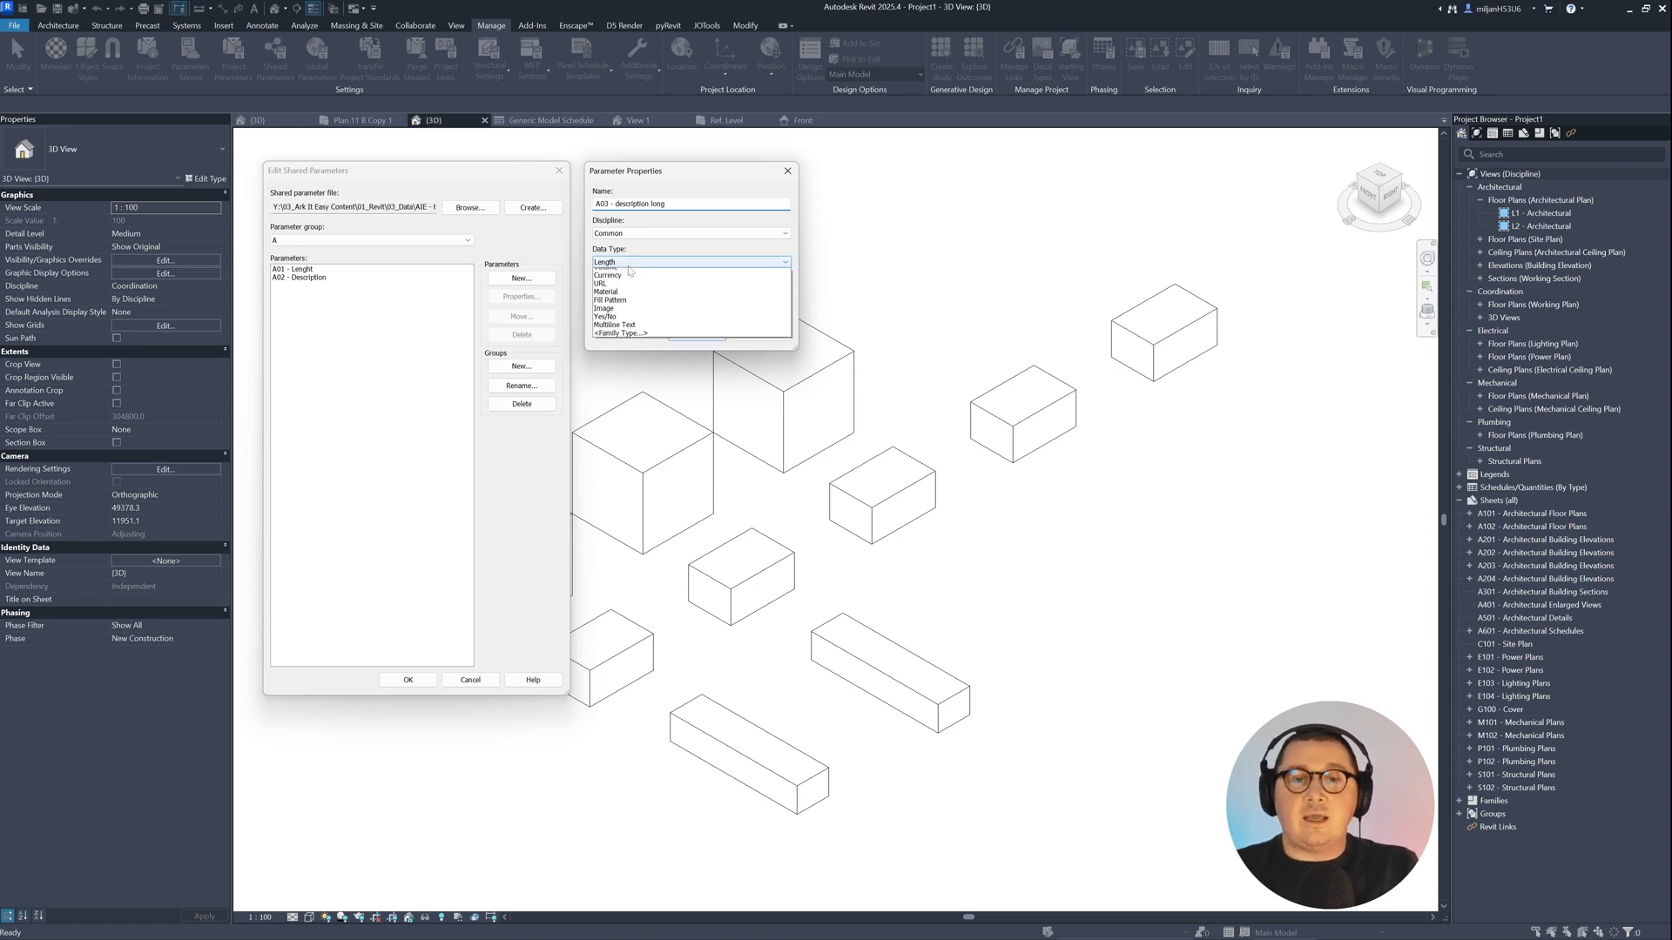
{"action": "left_click", "coordinate": [641, 438]}
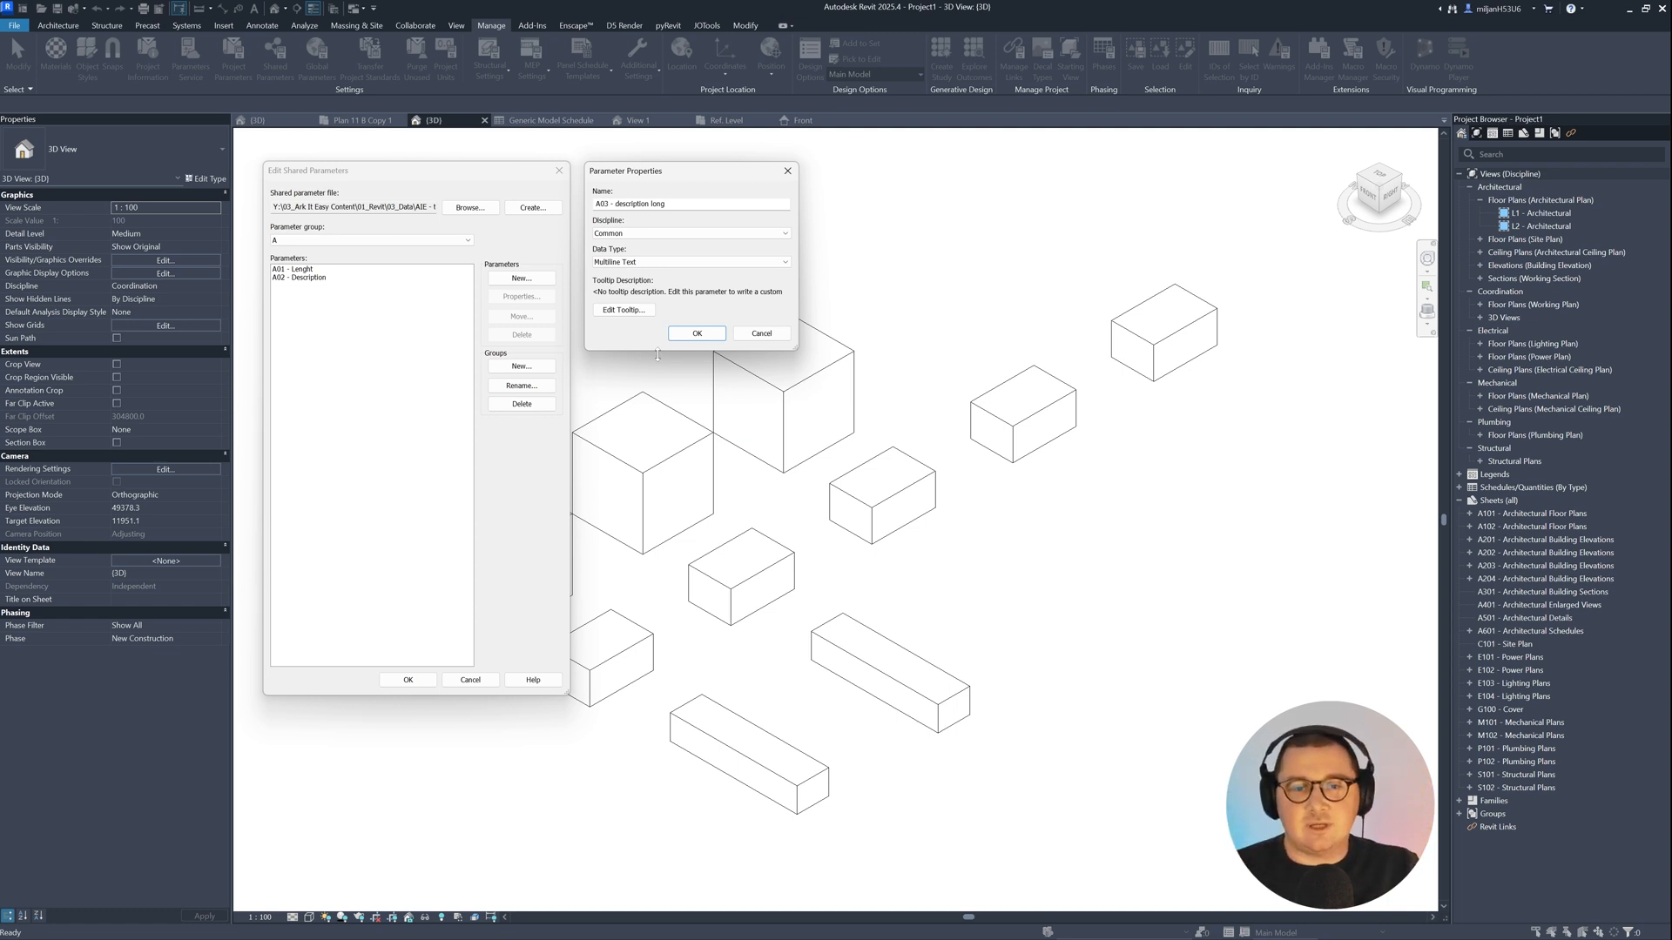
{"action": "left_click", "coordinate": [696, 334]}
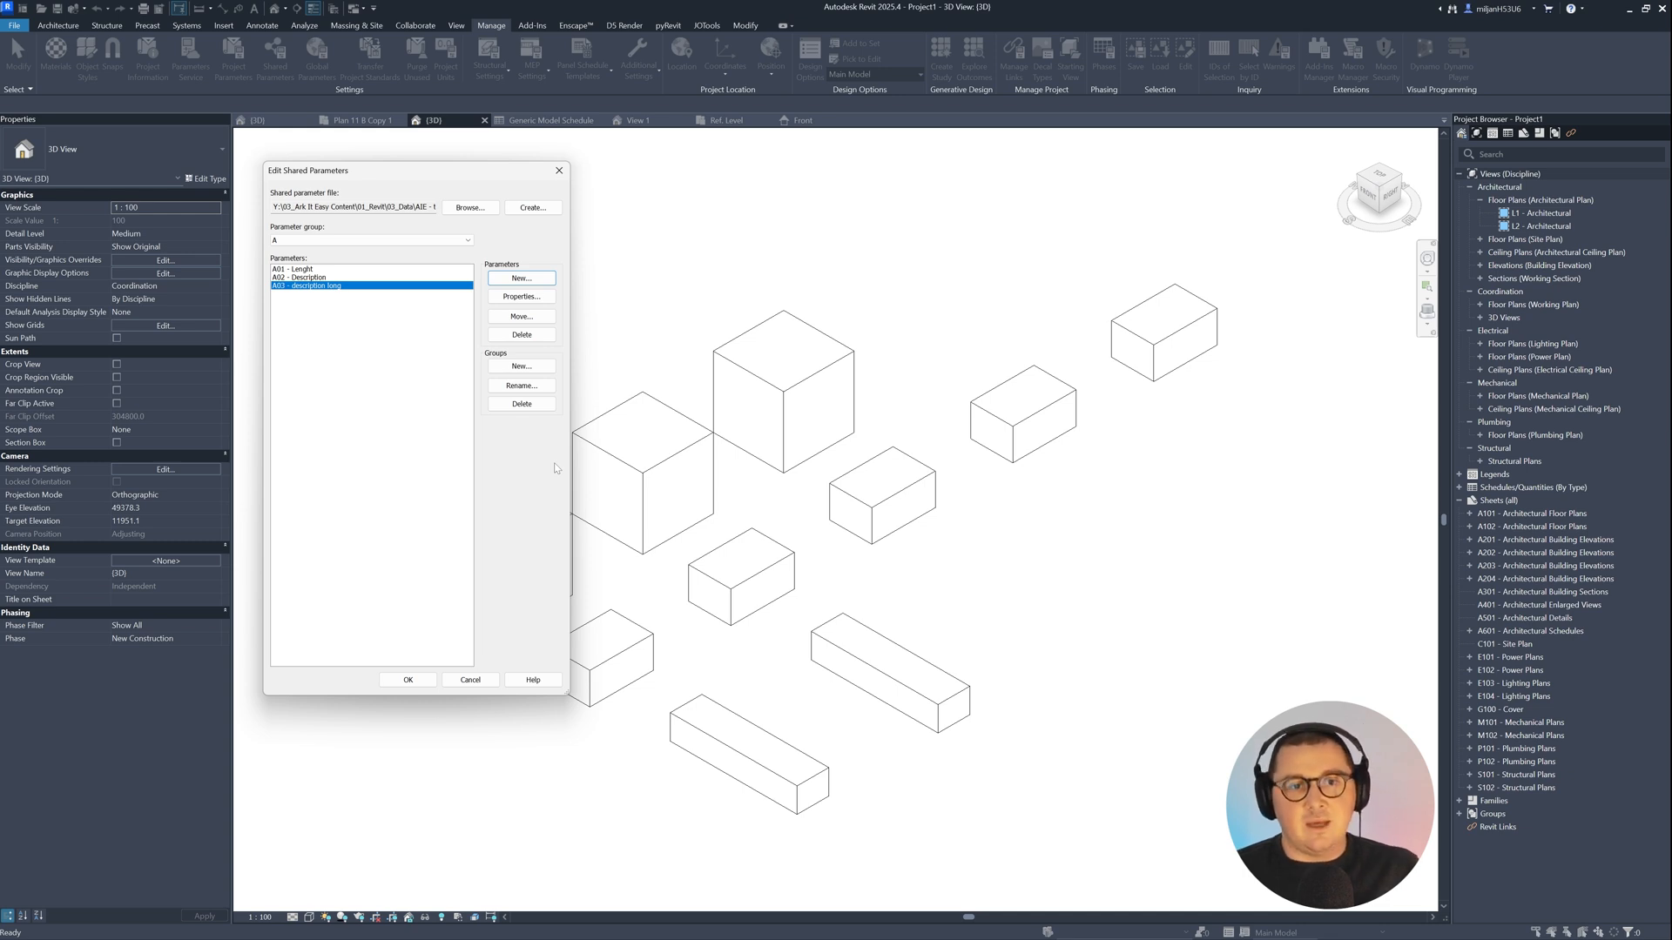
Step: Load AIE - Shared Parameters.txt as the shared parameter file, without saving the changes to the current file
{"action": "left_click", "coordinate": [478, 211]}
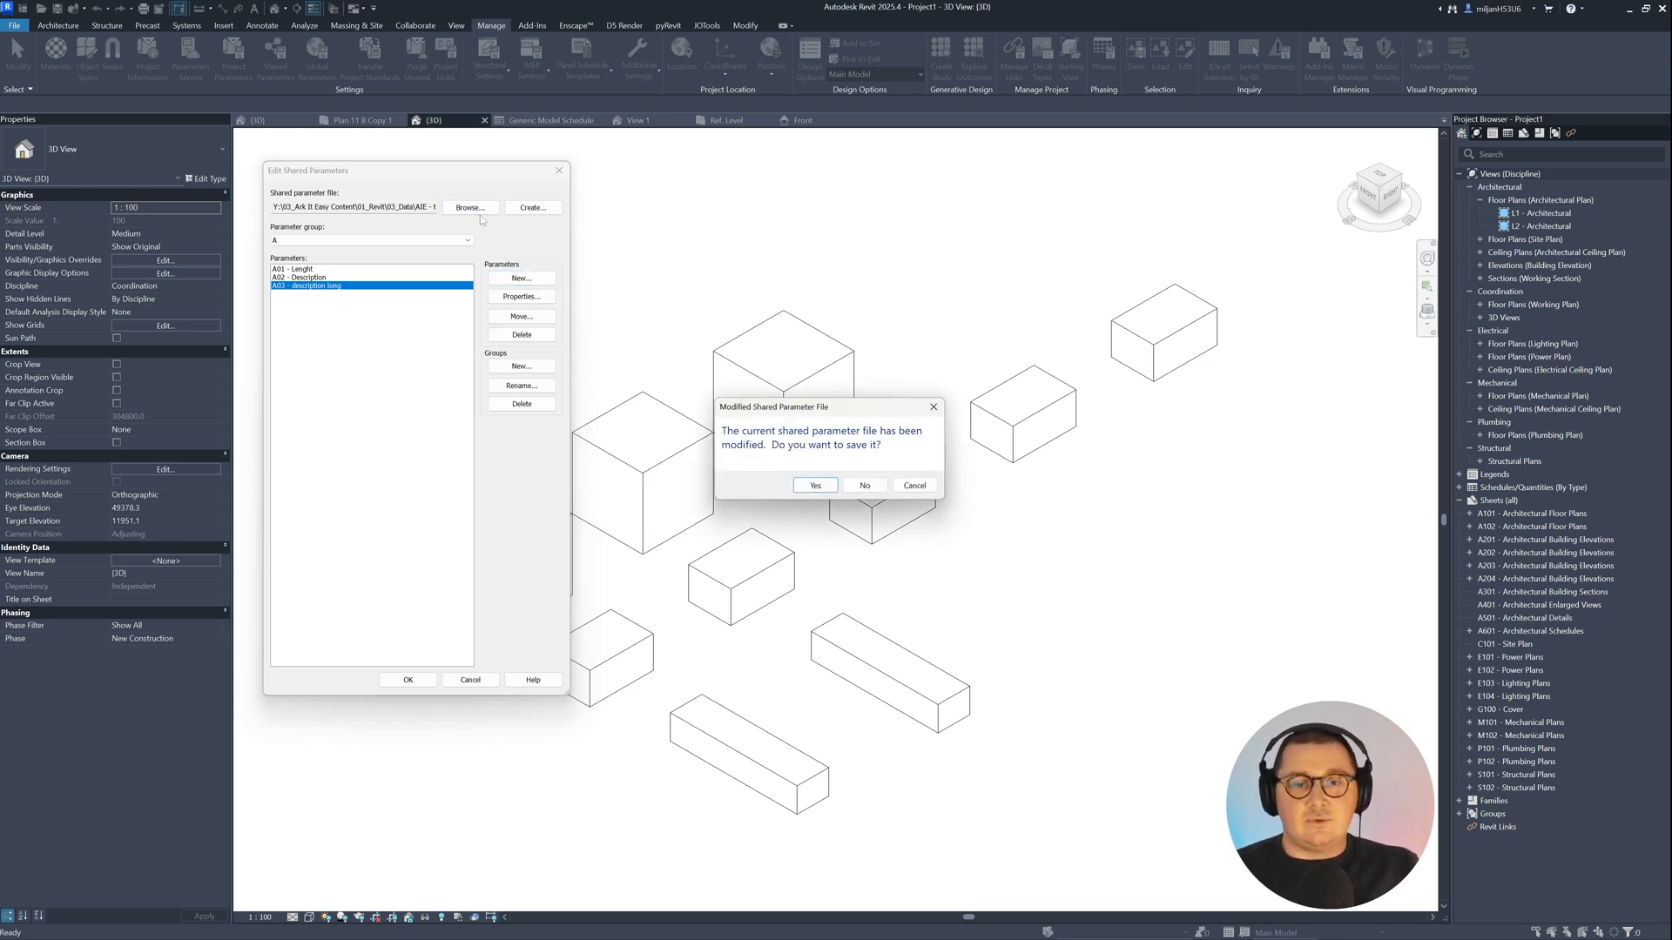
{"action": "left_click", "coordinate": [864, 485]}
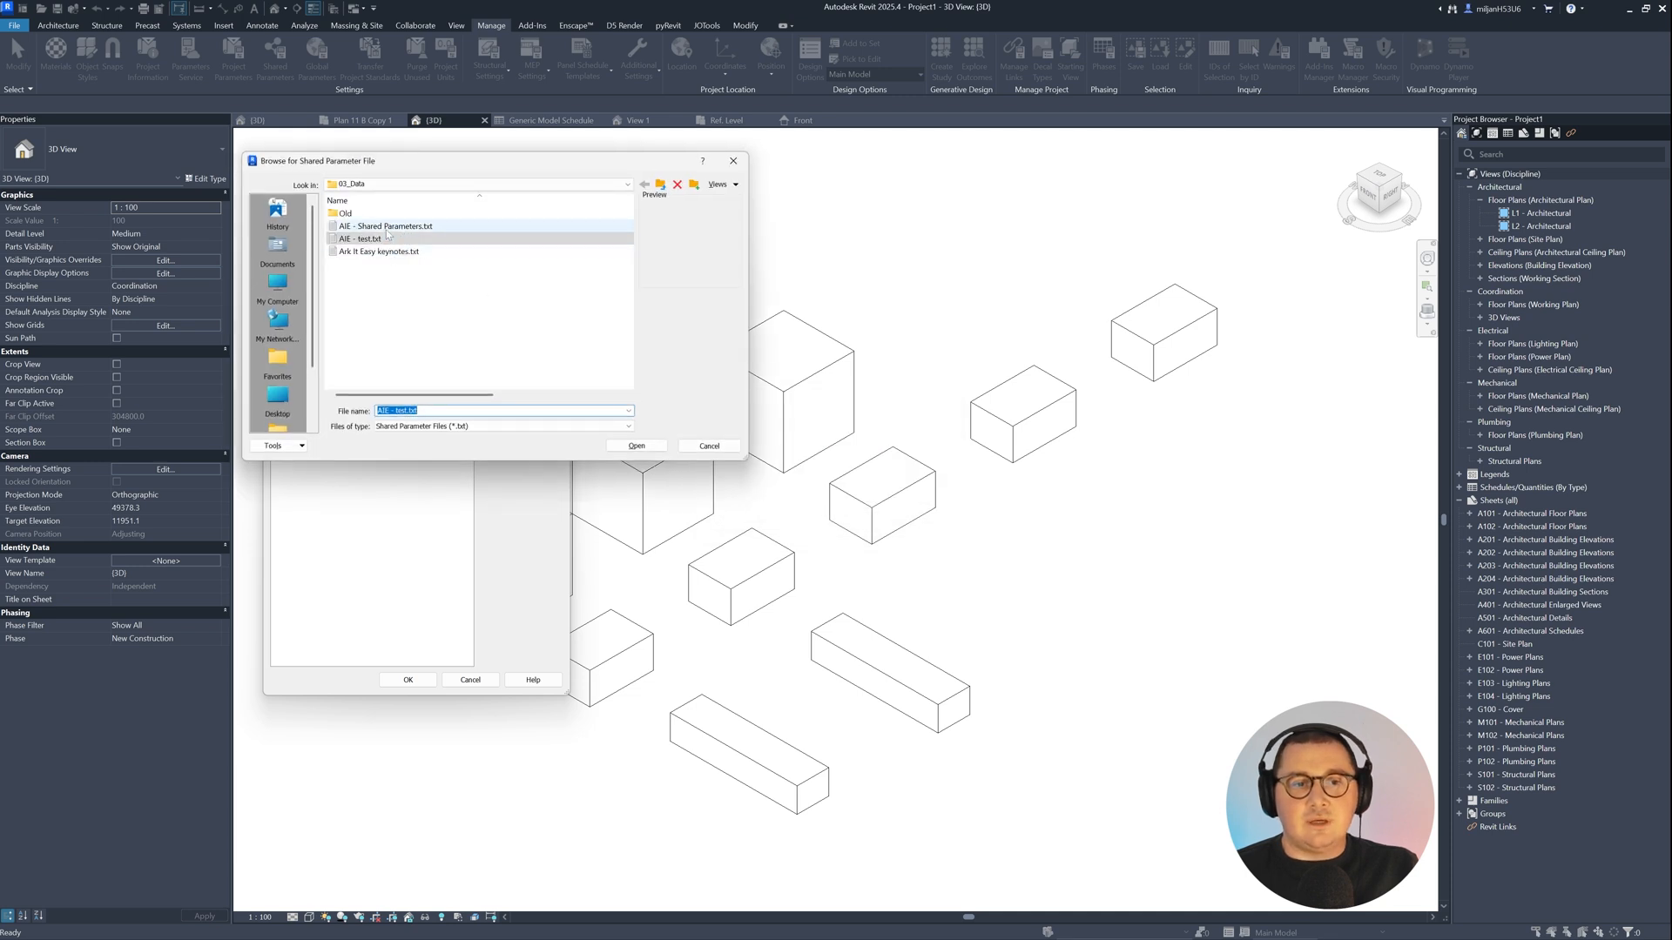
{"action": "left_click", "coordinate": [386, 225]}
{"action": "left_click", "coordinate": [644, 446]}
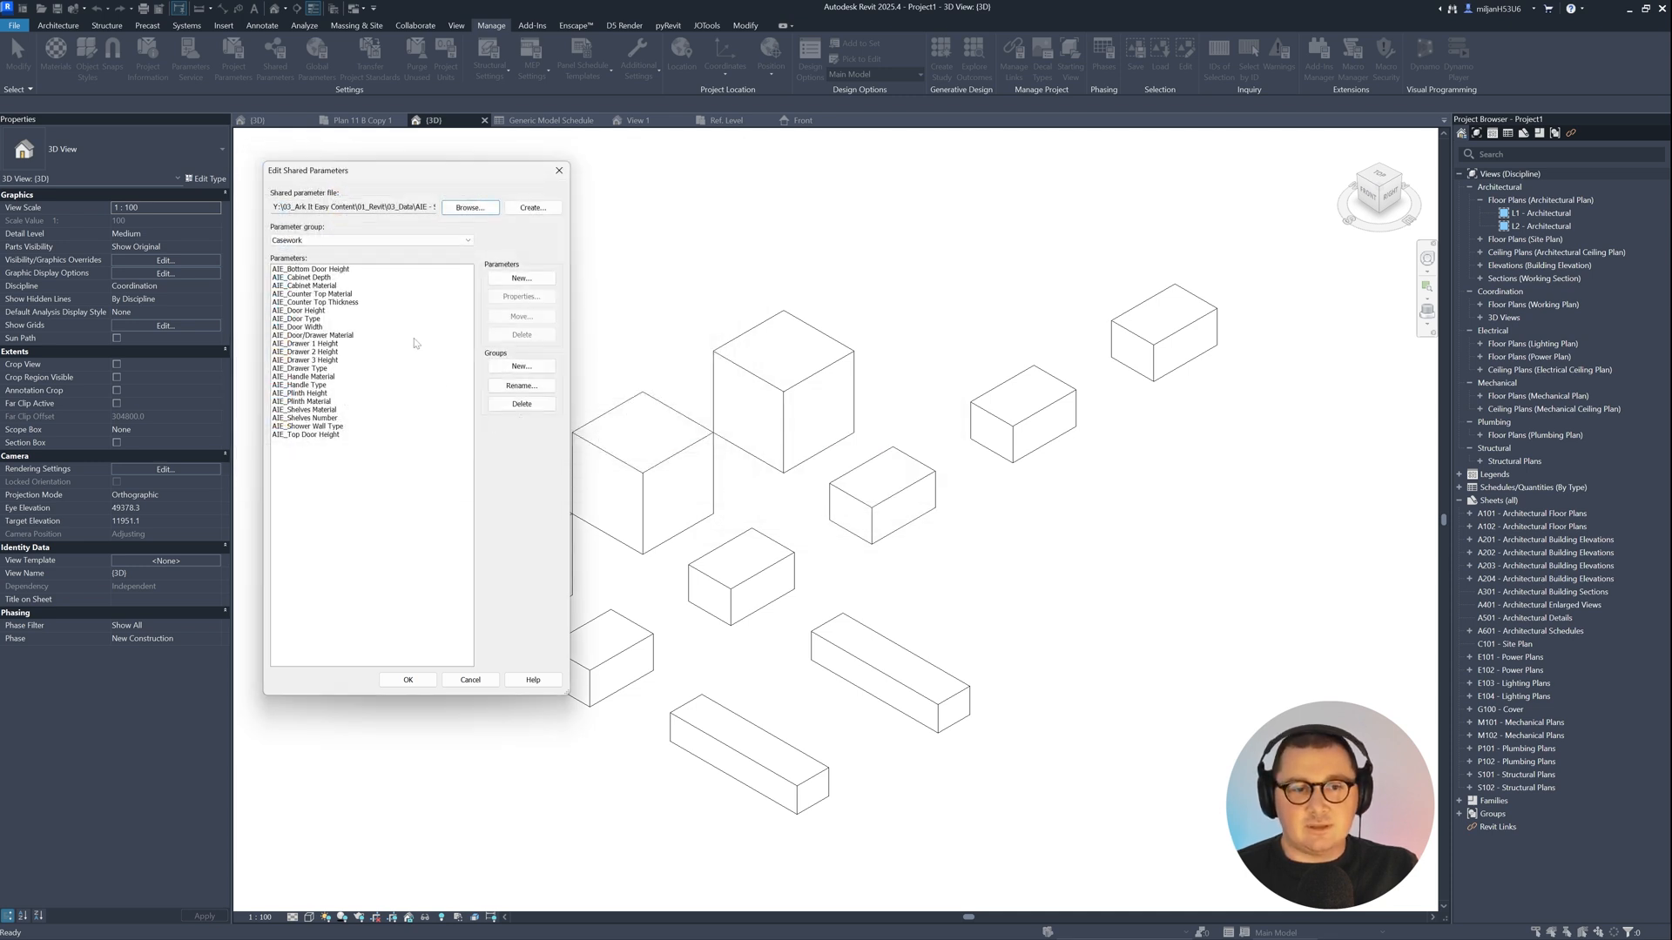
Step: Examine the shared parameters in the file's groups, including Casework, Common, Doors & Windows, Electric & Lighting and Length
{"action": "left_click", "coordinate": [355, 242]}
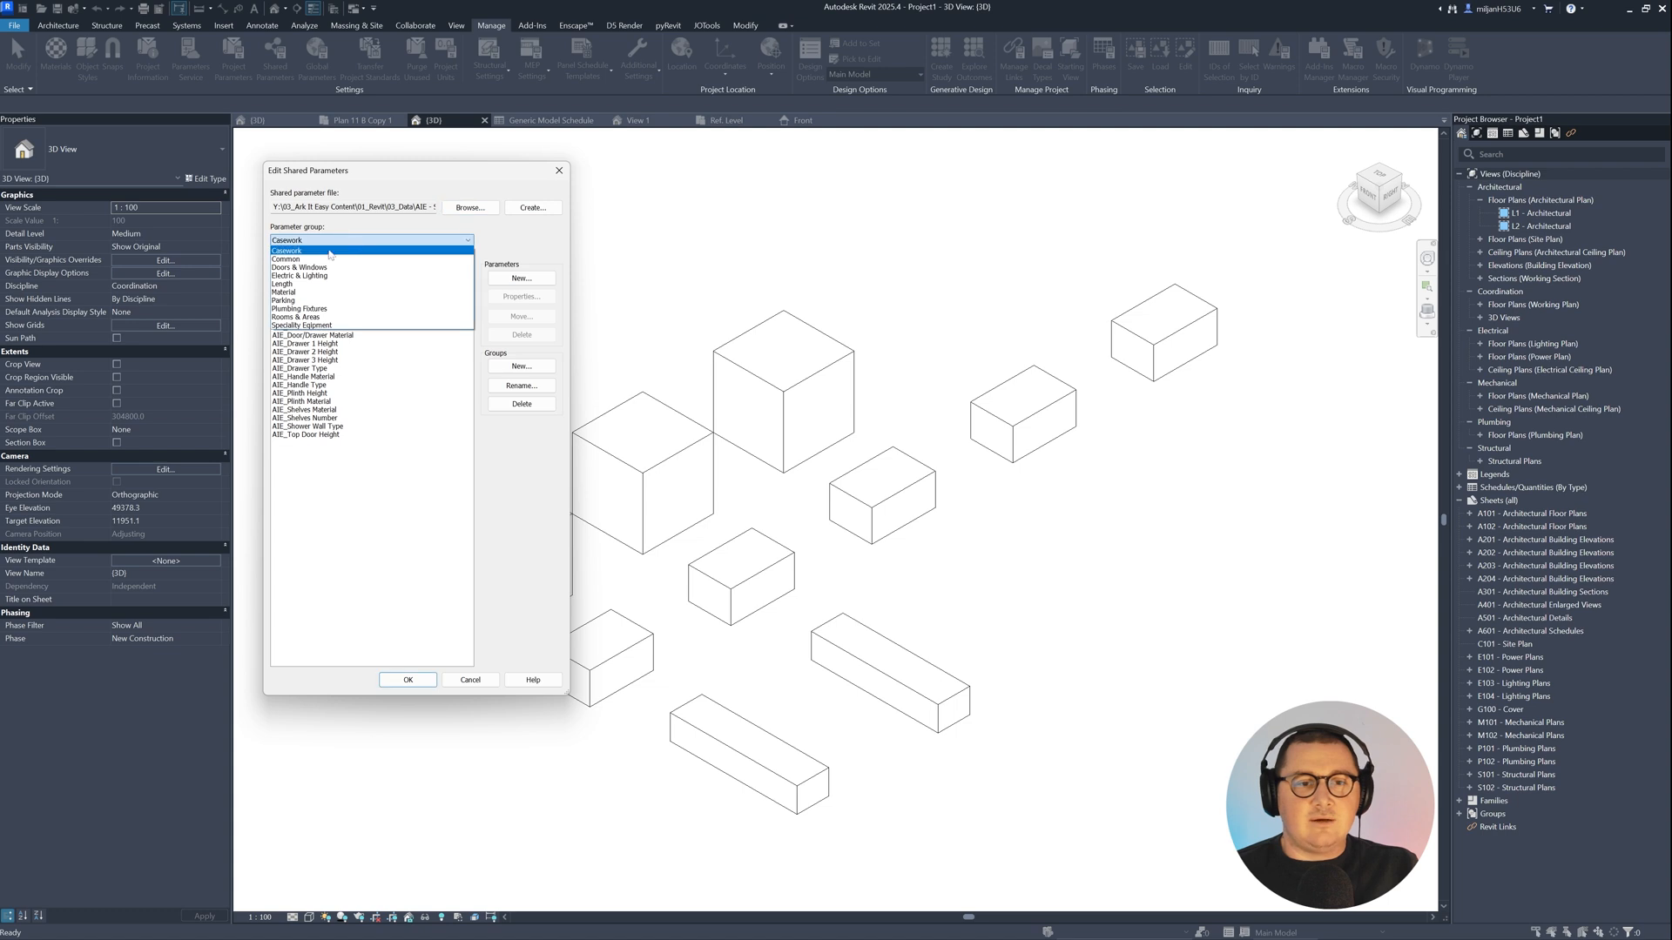
{"action": "left_click", "coordinate": [301, 253]}
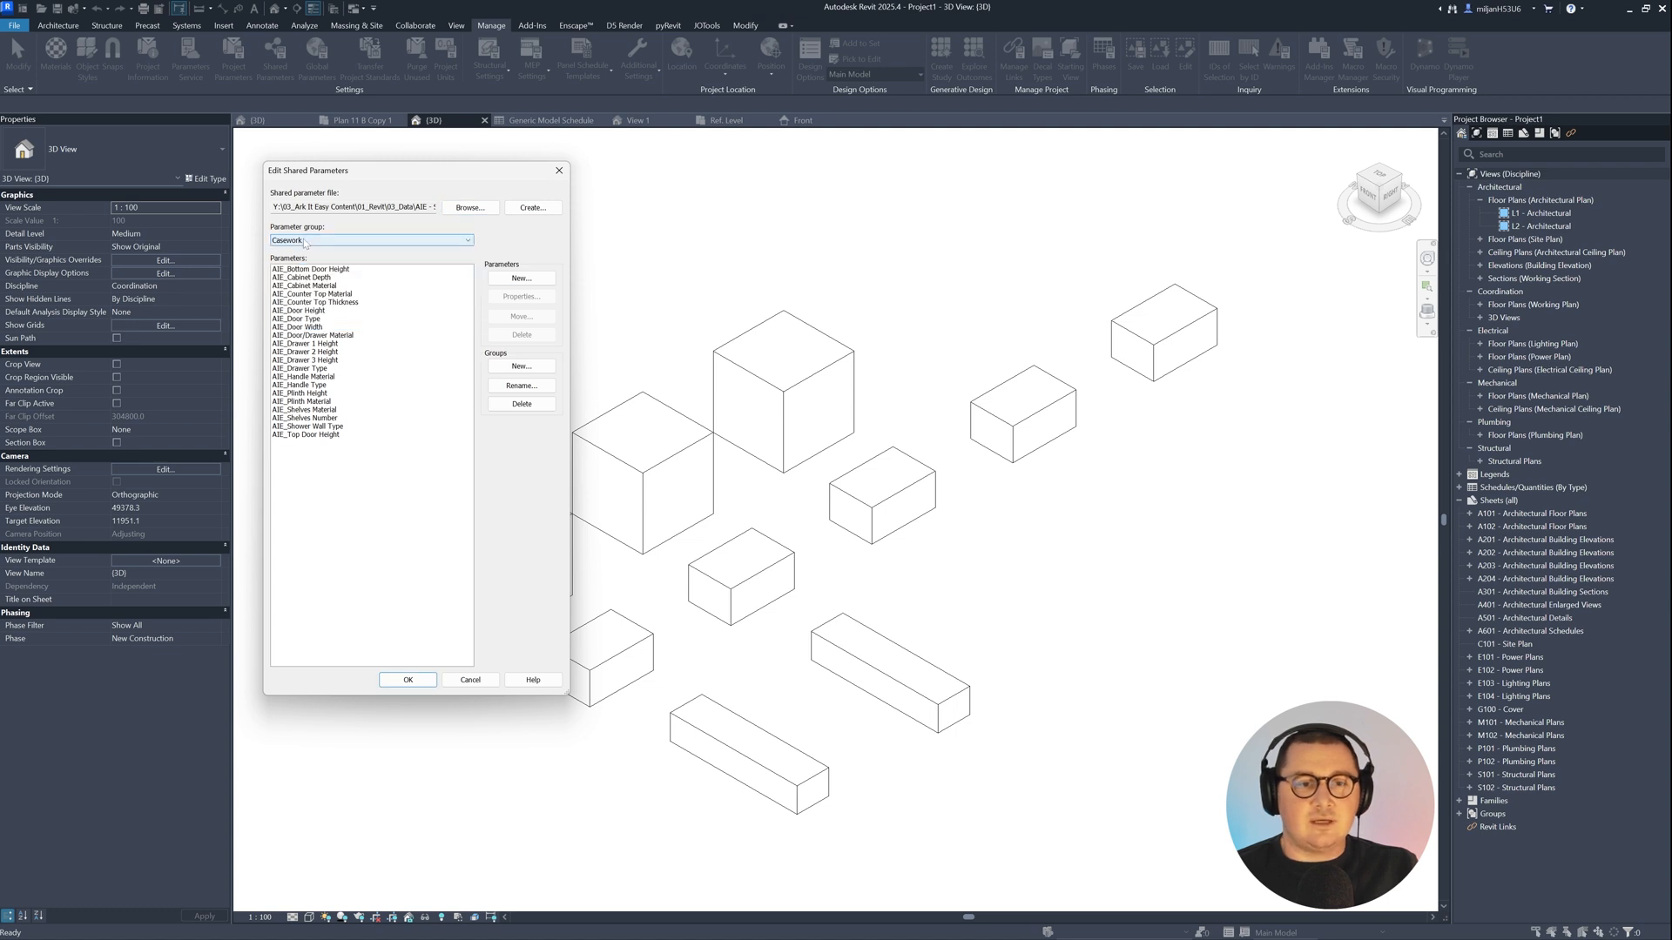
{"action": "left_click", "coordinate": [304, 241]}
{"action": "left_click", "coordinate": [302, 258]}
{"action": "left_click", "coordinate": [315, 245]}
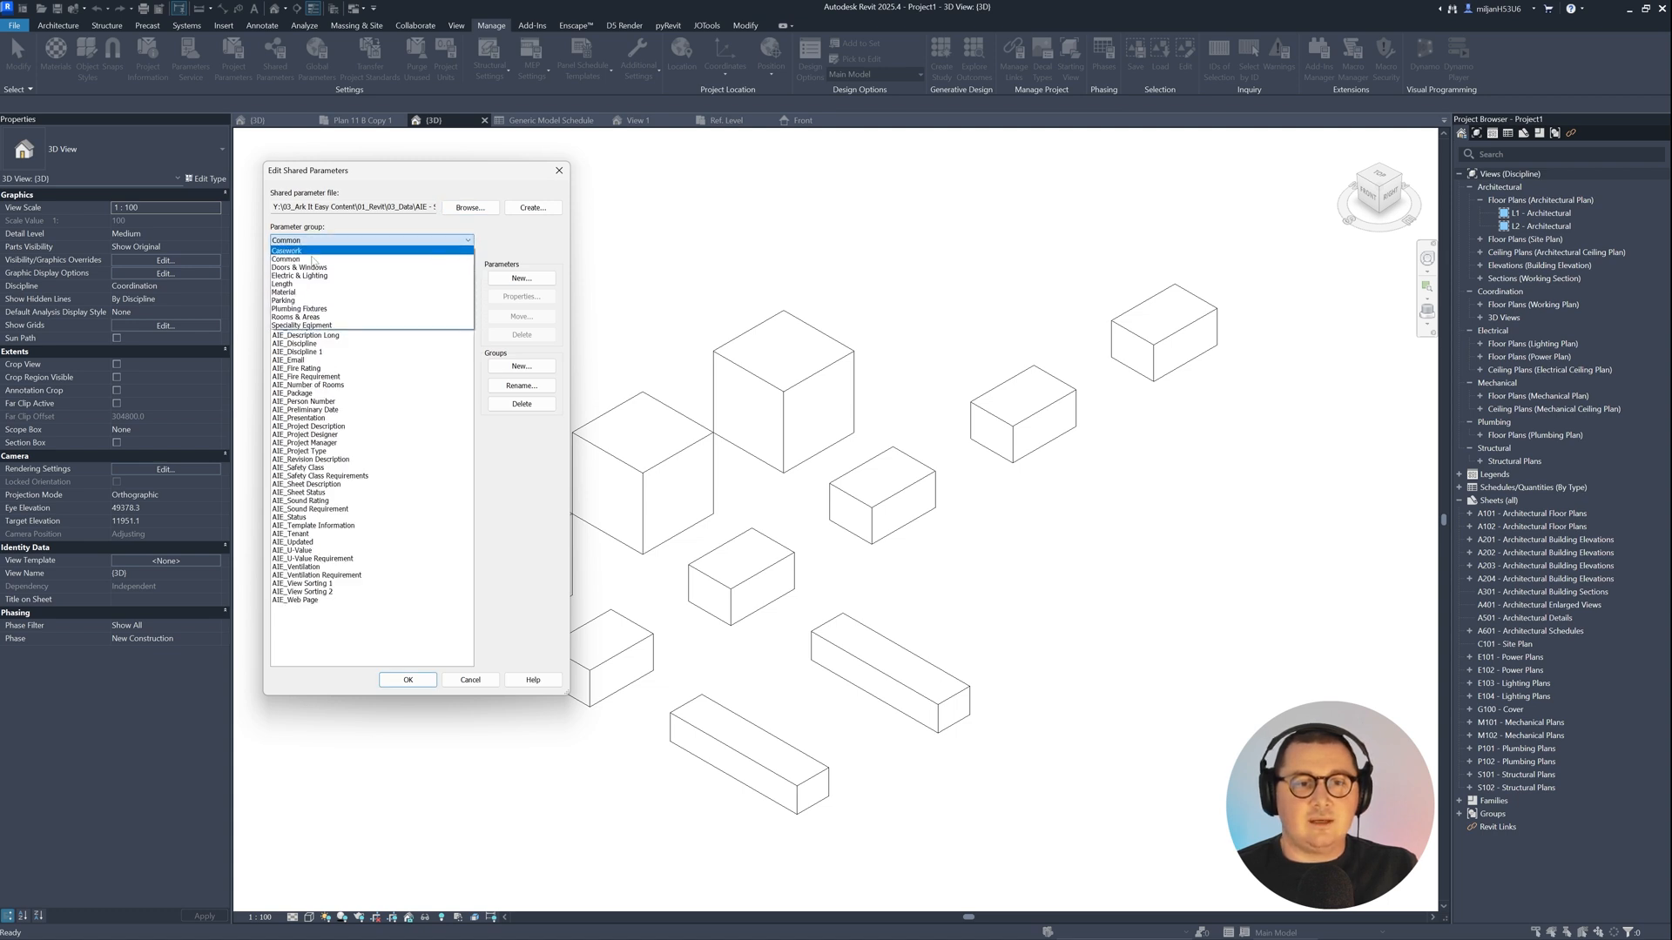
{"action": "left_click", "coordinate": [304, 267]}
{"action": "left_click", "coordinate": [316, 244]}
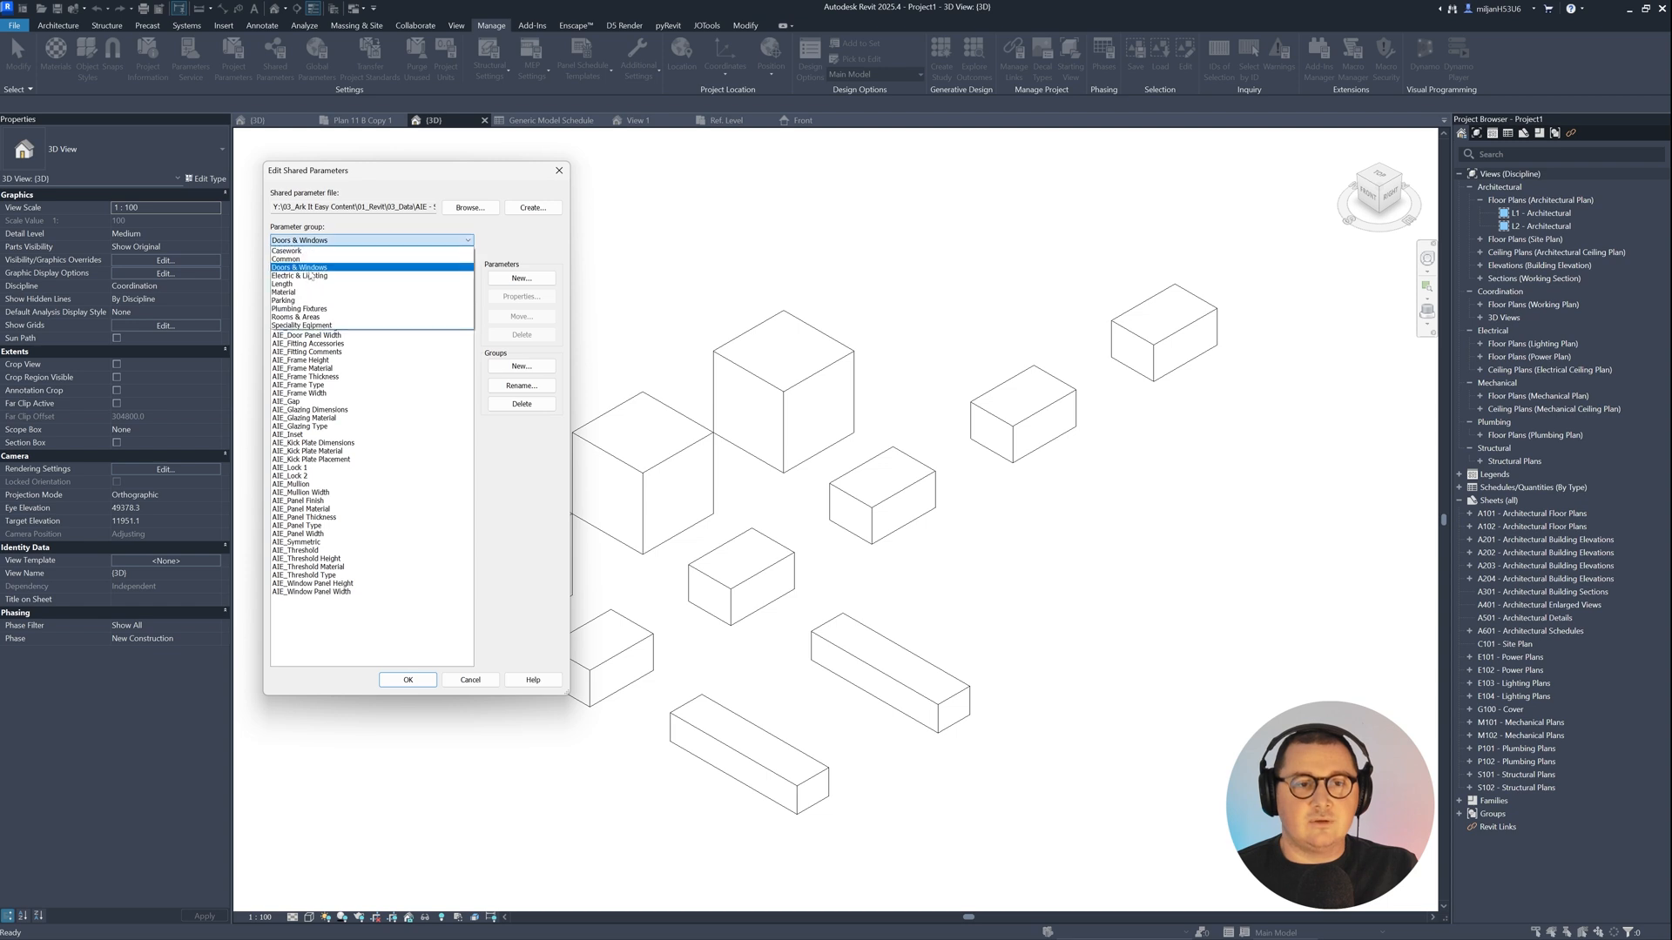
{"action": "left_click", "coordinate": [309, 281]}
{"action": "left_click", "coordinate": [316, 245]}
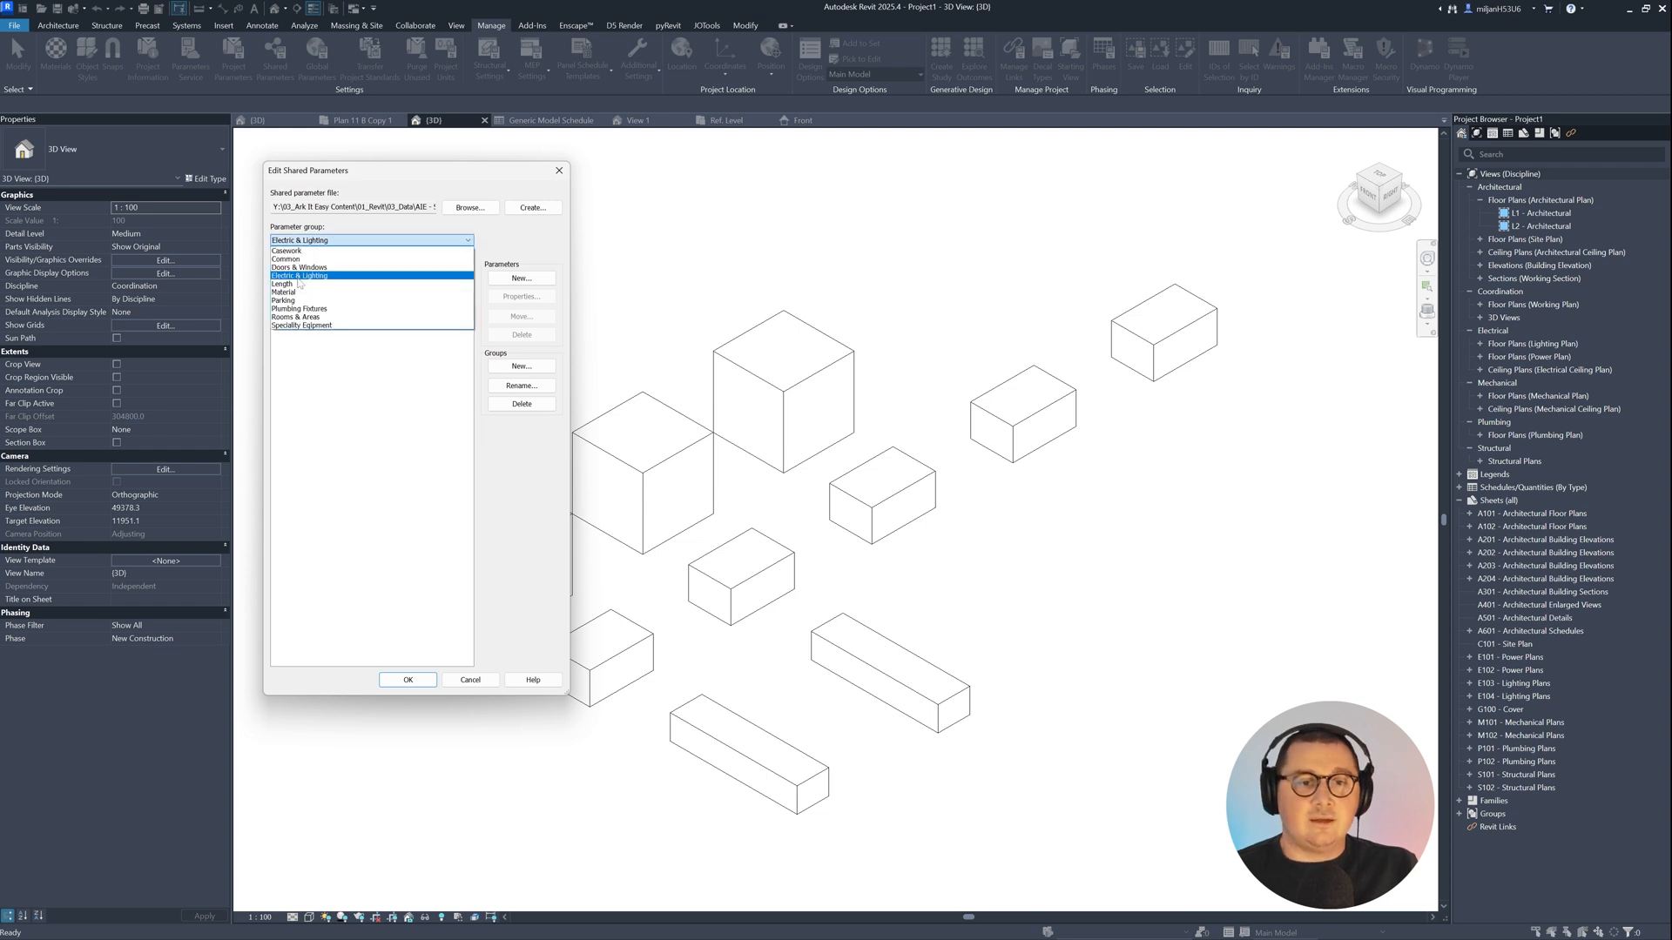
{"action": "left_click", "coordinate": [318, 277]}
{"action": "left_click", "coordinate": [323, 245]}
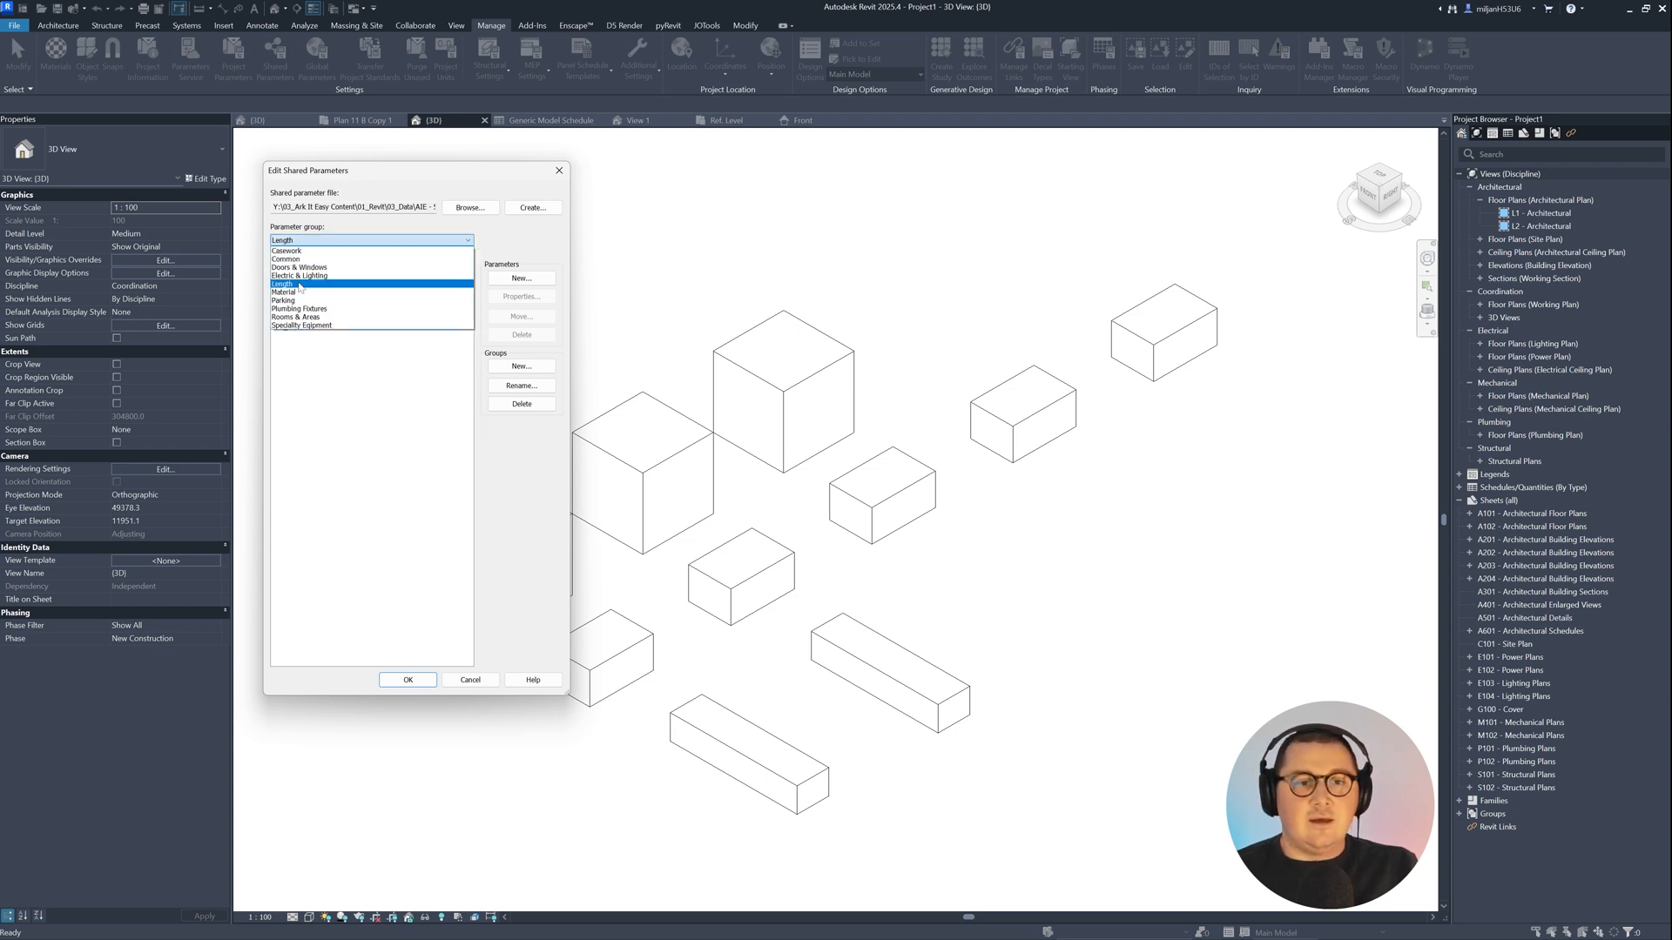
{"action": "left_click", "coordinate": [318, 277]}
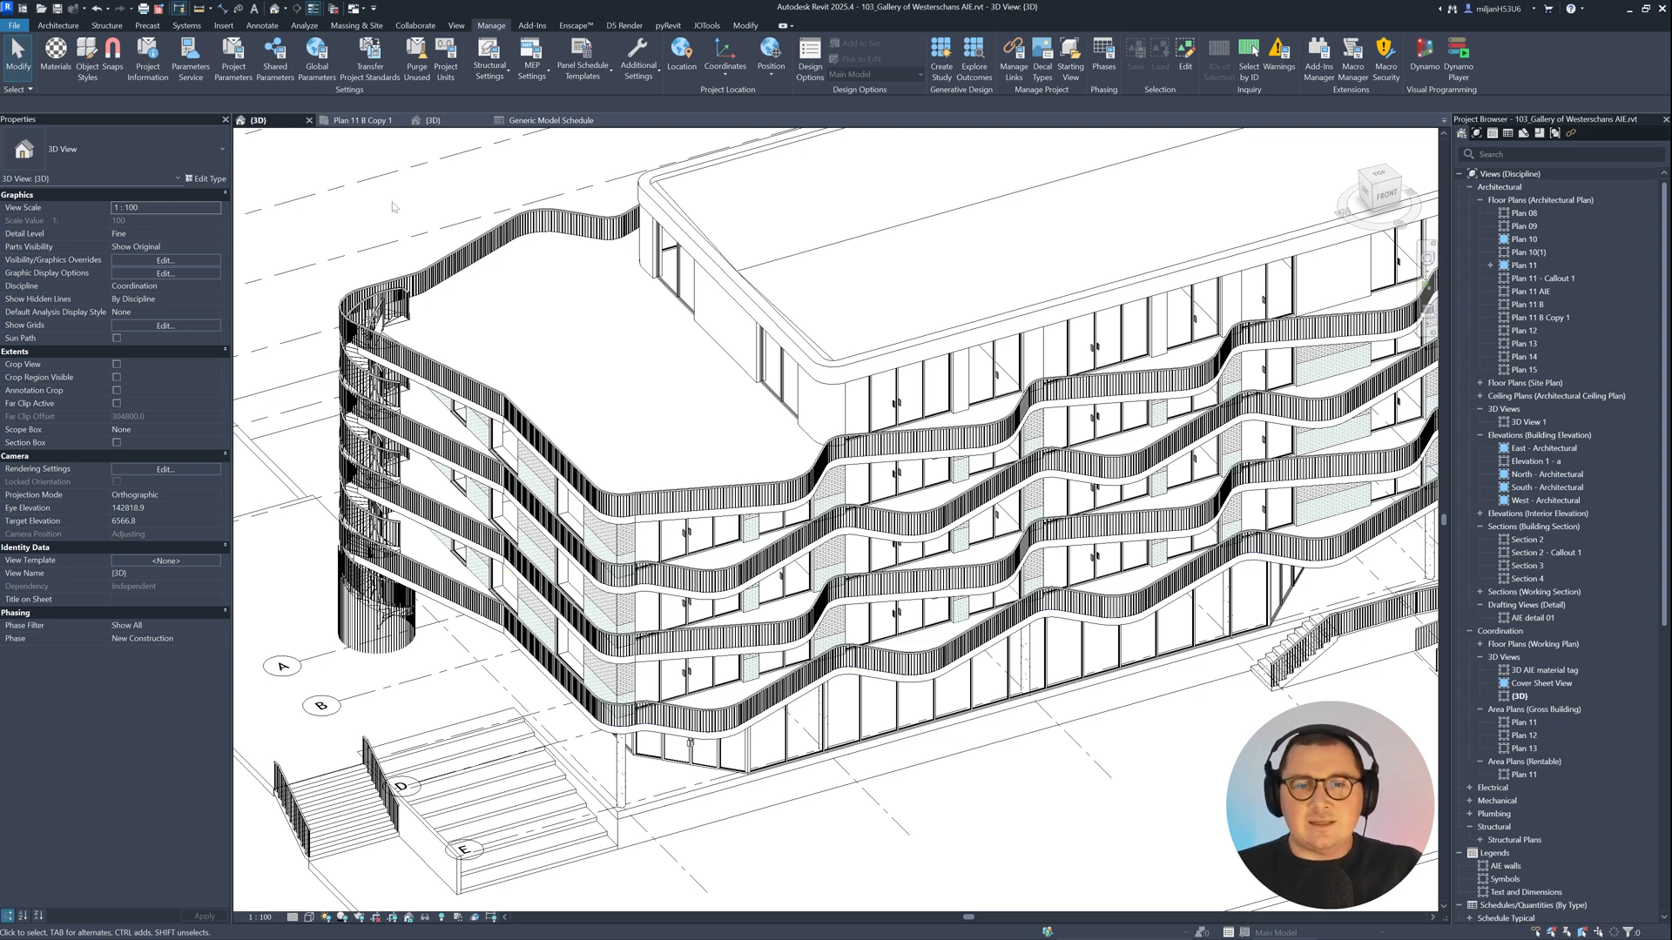
Step: Review the type parameters of the Generic - 350mm top-floor wall in the Gallery of Westerschans project, without changing them
{"action": "left_click", "coordinate": [731, 360]}
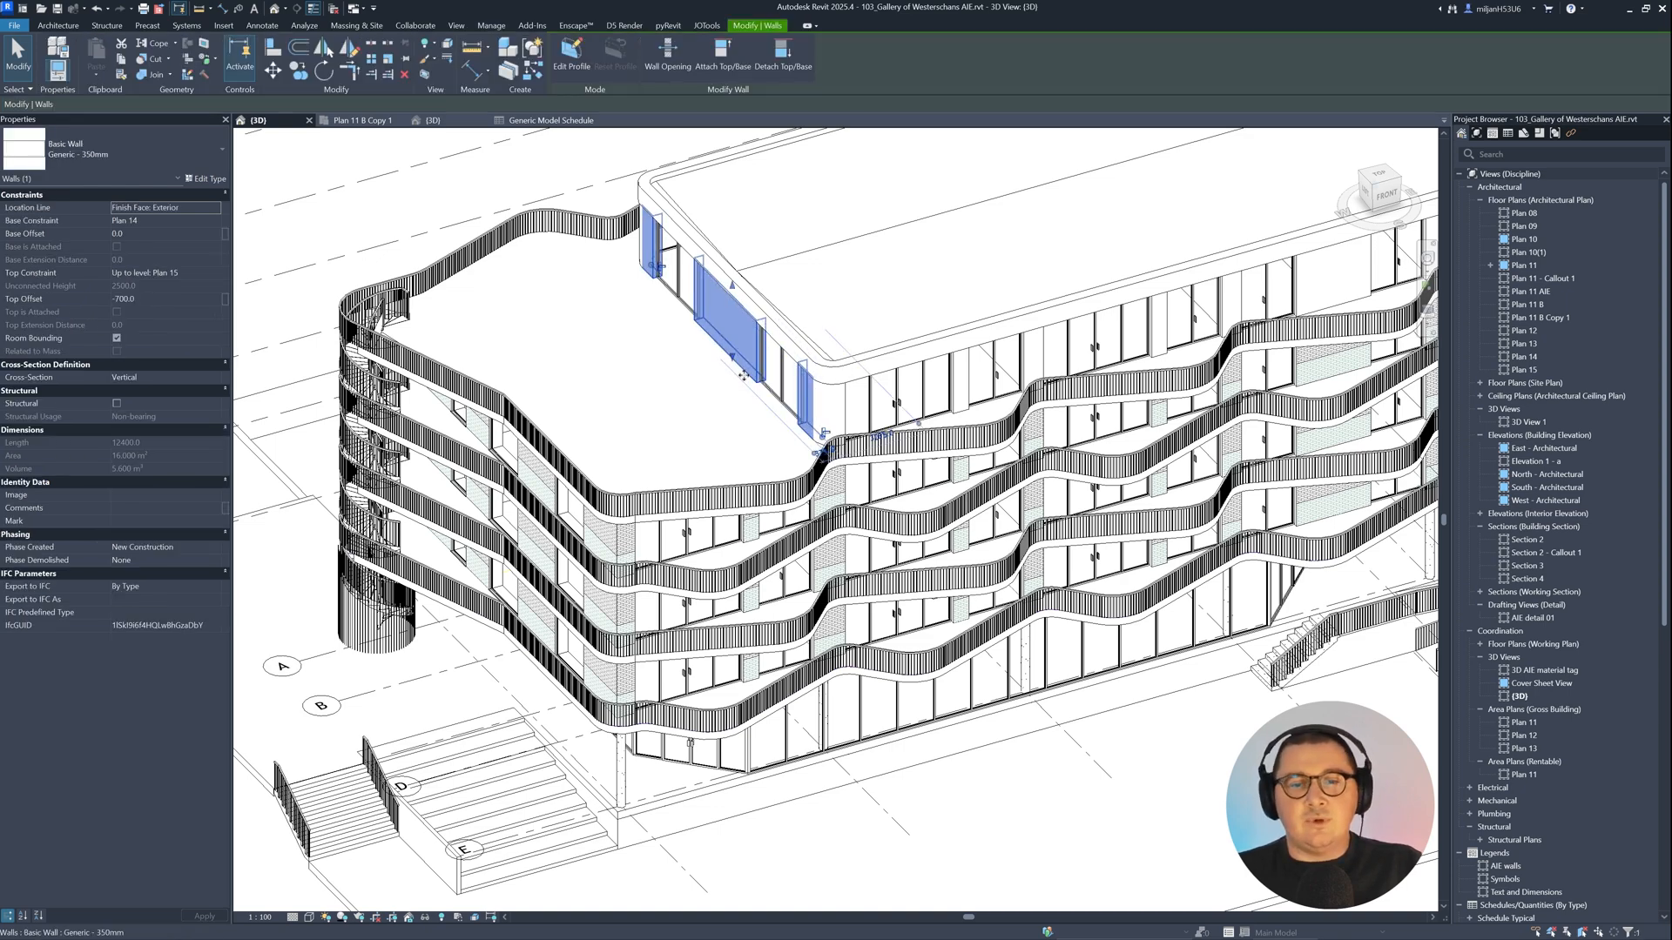
{"action": "middle_click_drag", "start_coordinate": [743, 376], "coordinate": [910, 461]}
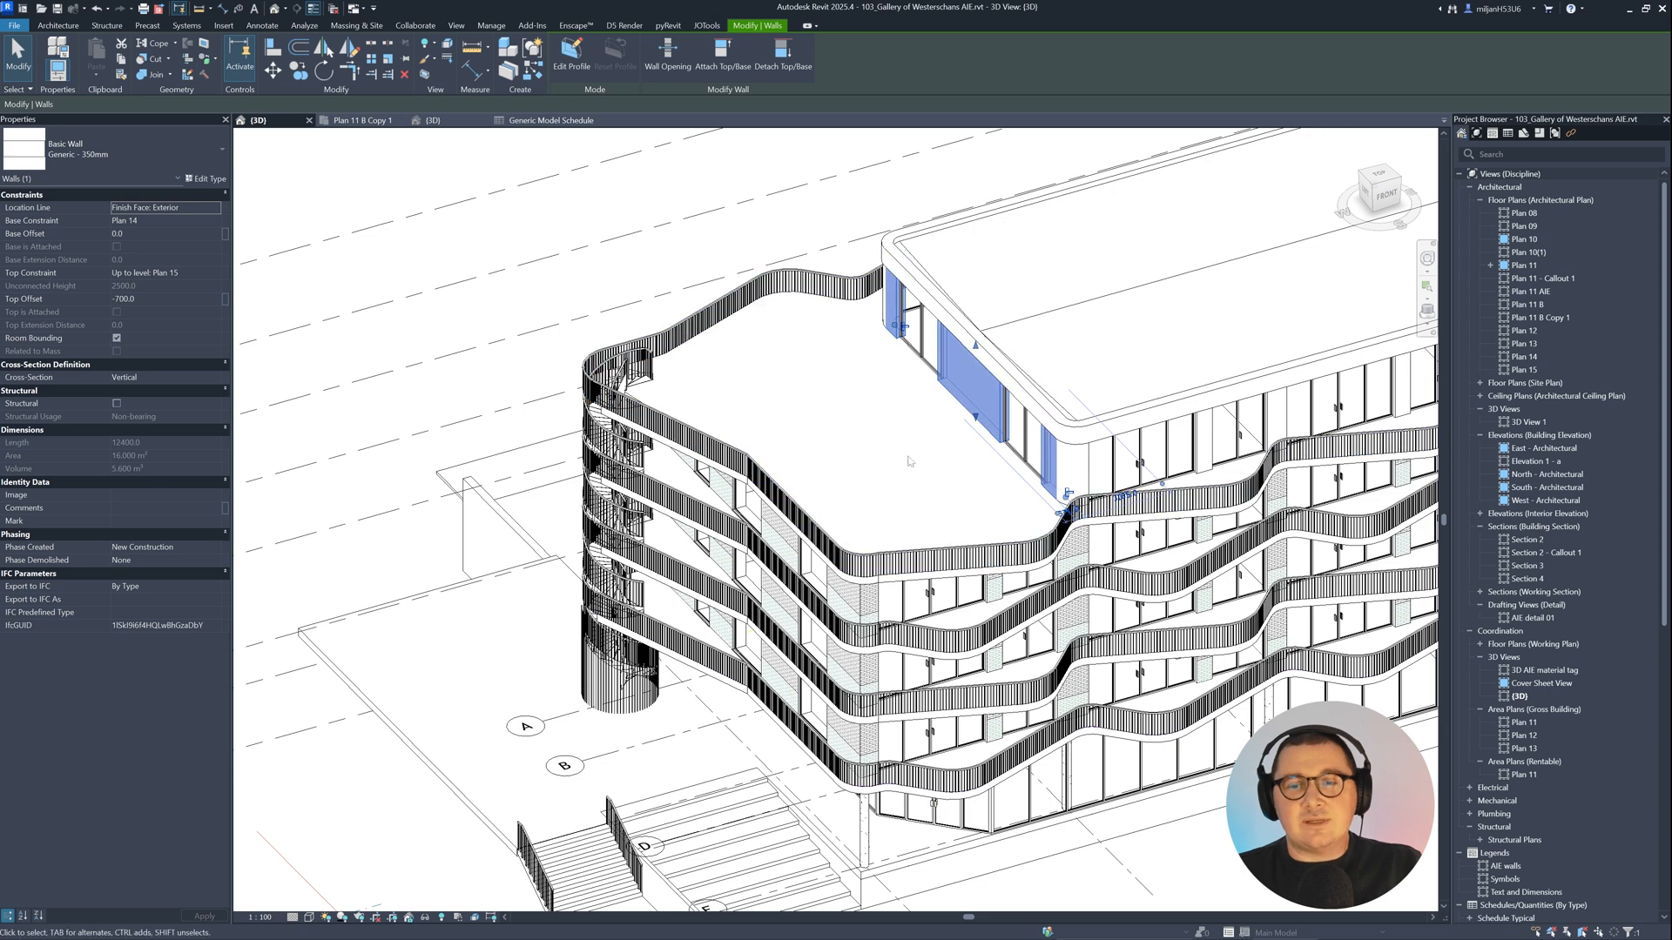
{"action": "left_click", "coordinate": [205, 179]}
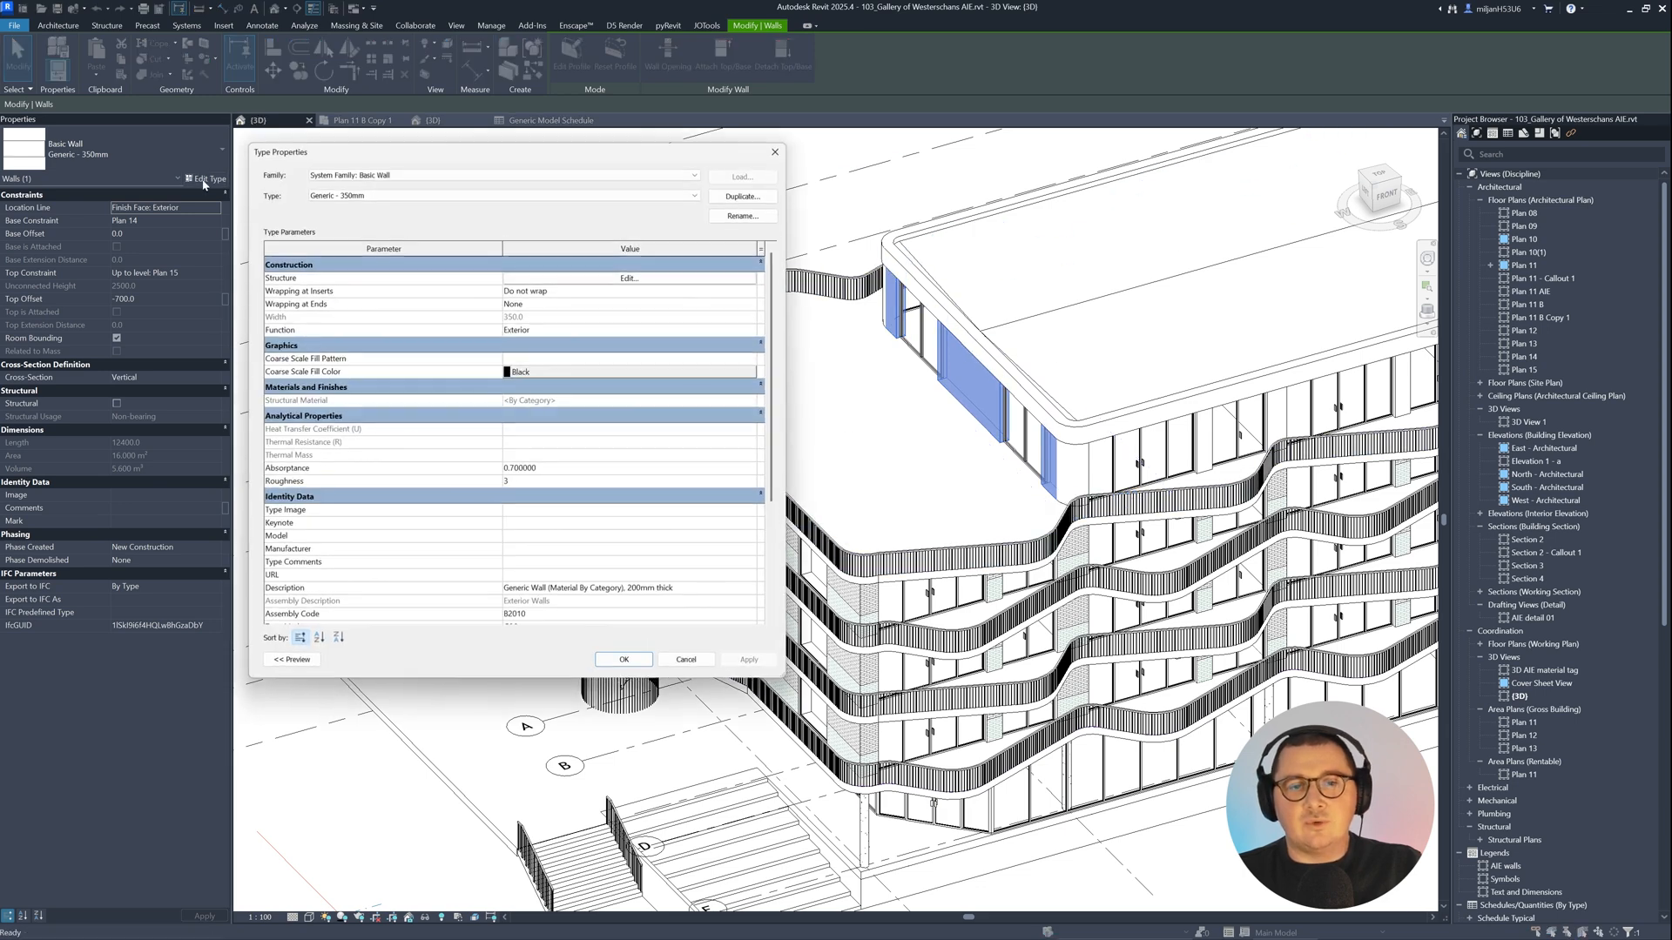
{"action": "scroll", "coordinate": [776, 383], "scroll_direction": "down", "scroll_amount": 1}
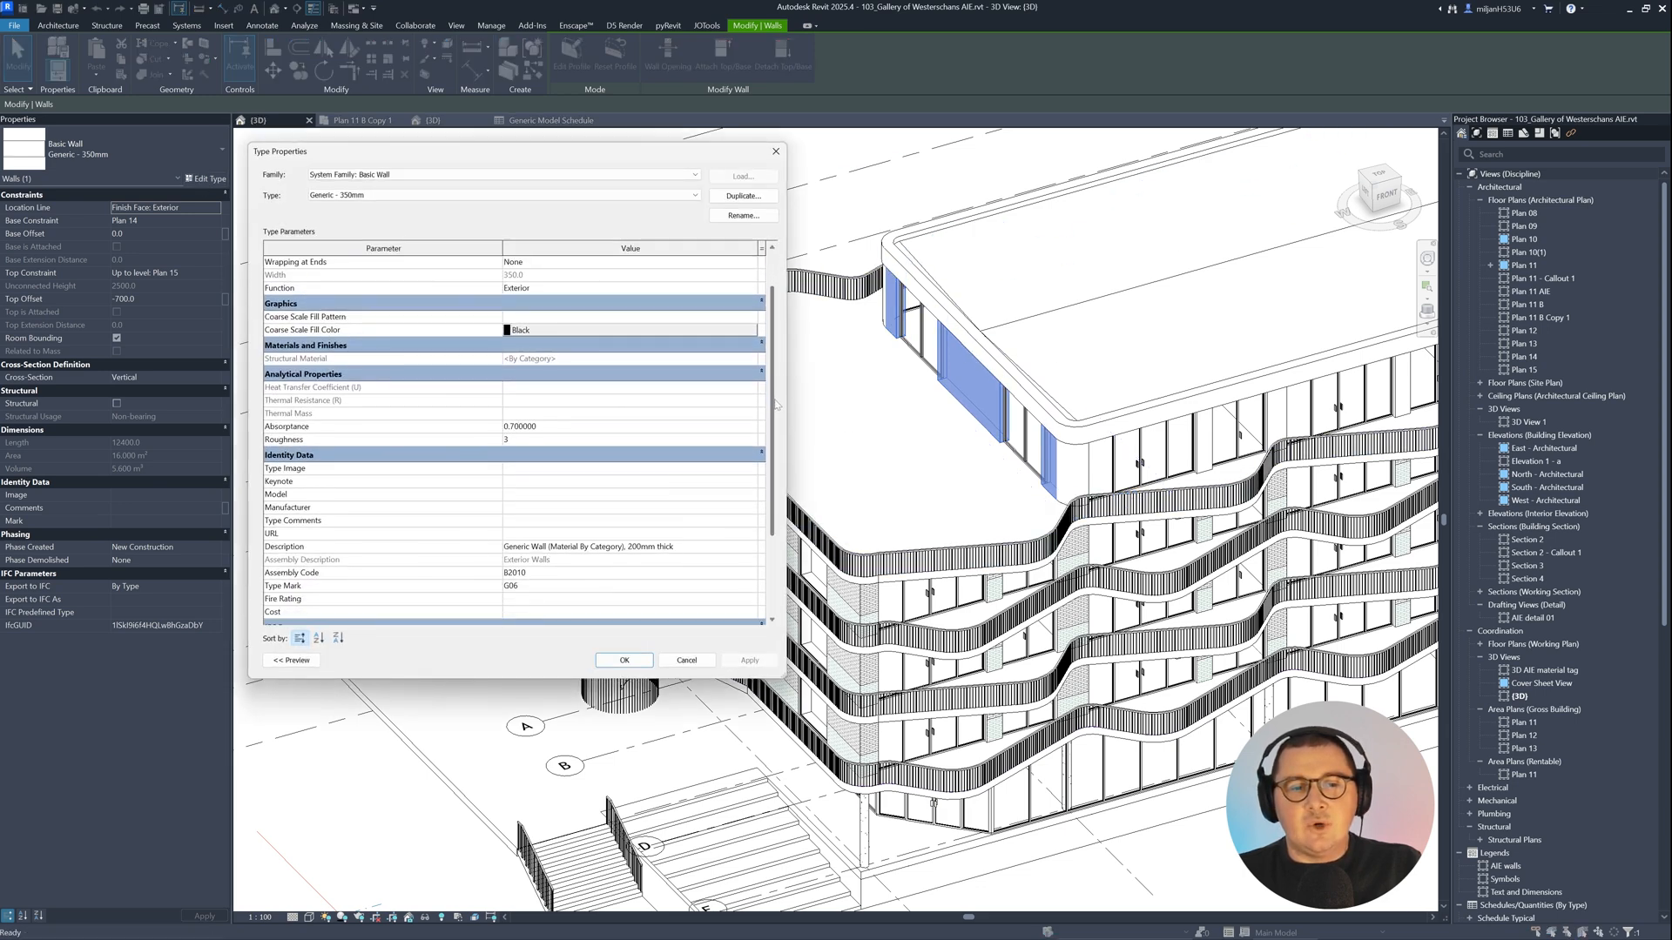
{"action": "scroll", "coordinate": [776, 404], "scroll_direction": "down", "scroll_amount": 2}
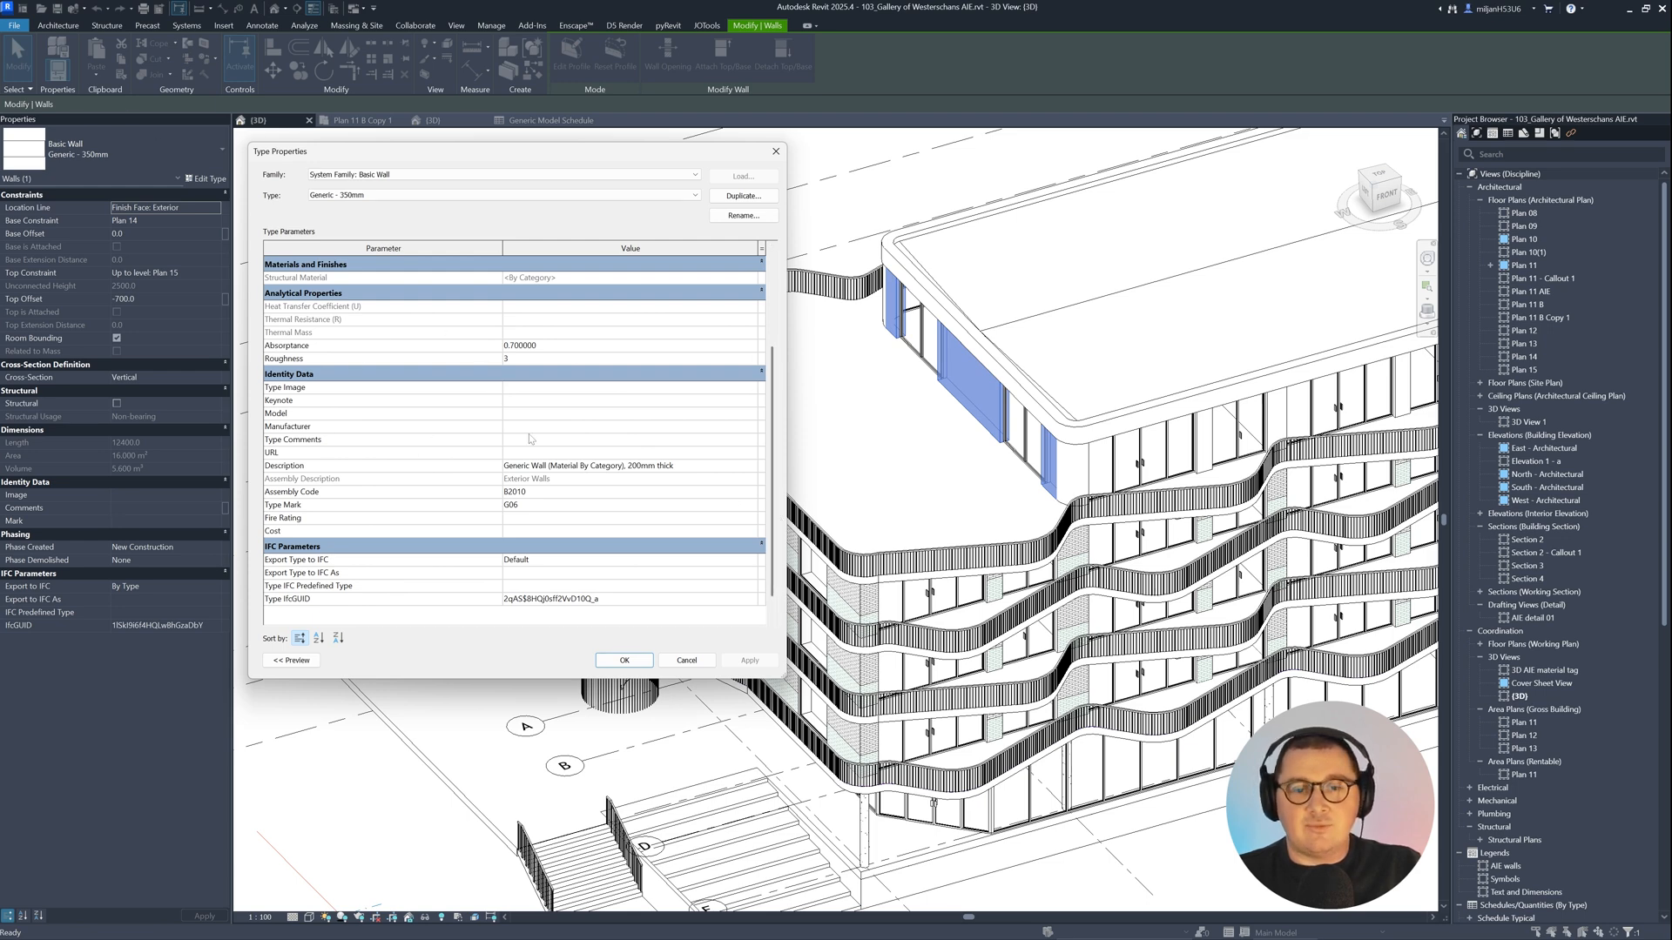
{"action": "left_click", "coordinate": [686, 660]}
{"action": "key", "text": "Escape"}
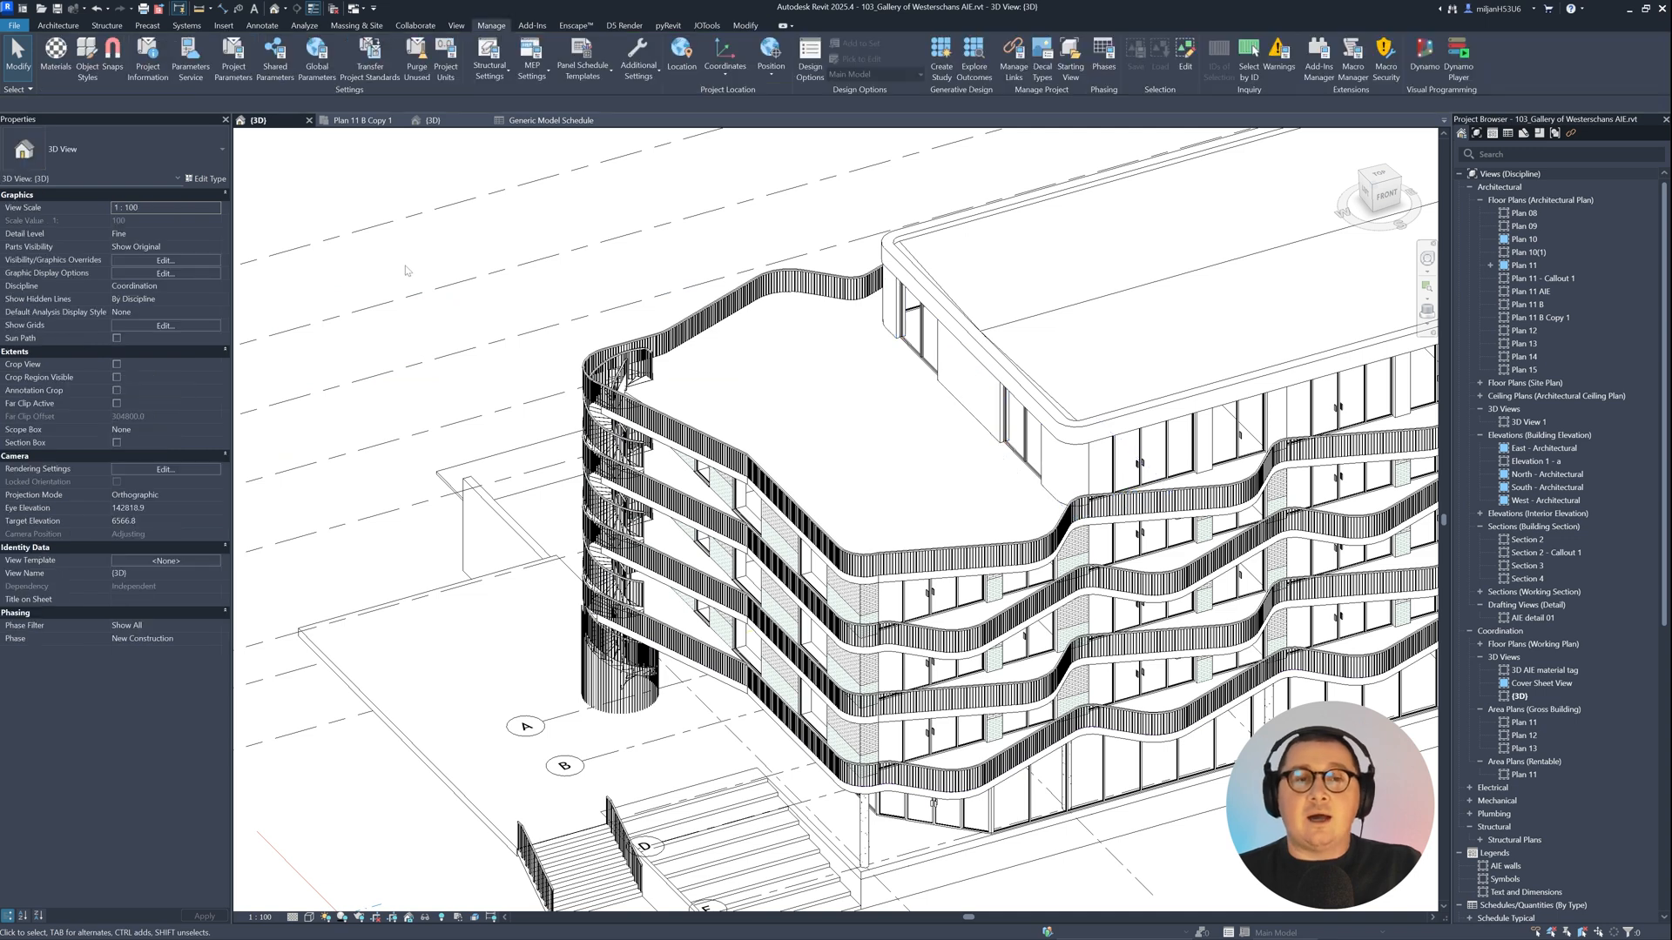
Step: Start a new project parameter based on the shared parameter AIE_Sound Rating from the Common group
{"action": "left_click", "coordinate": [230, 80]}
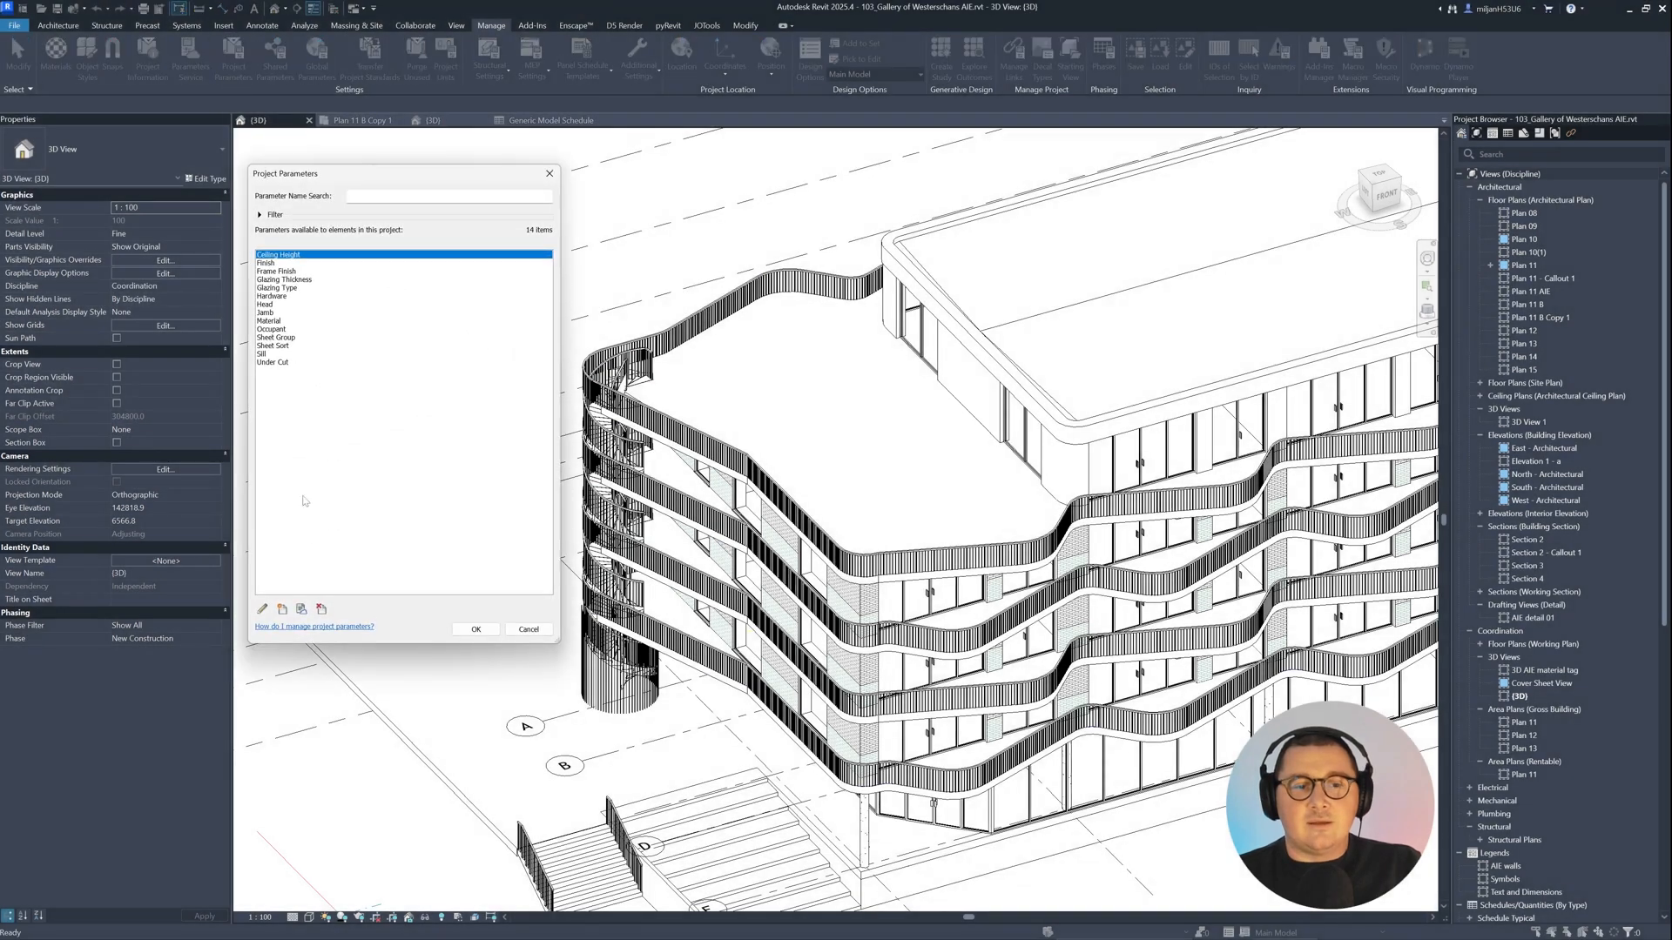
{"action": "left_click", "coordinate": [283, 608]}
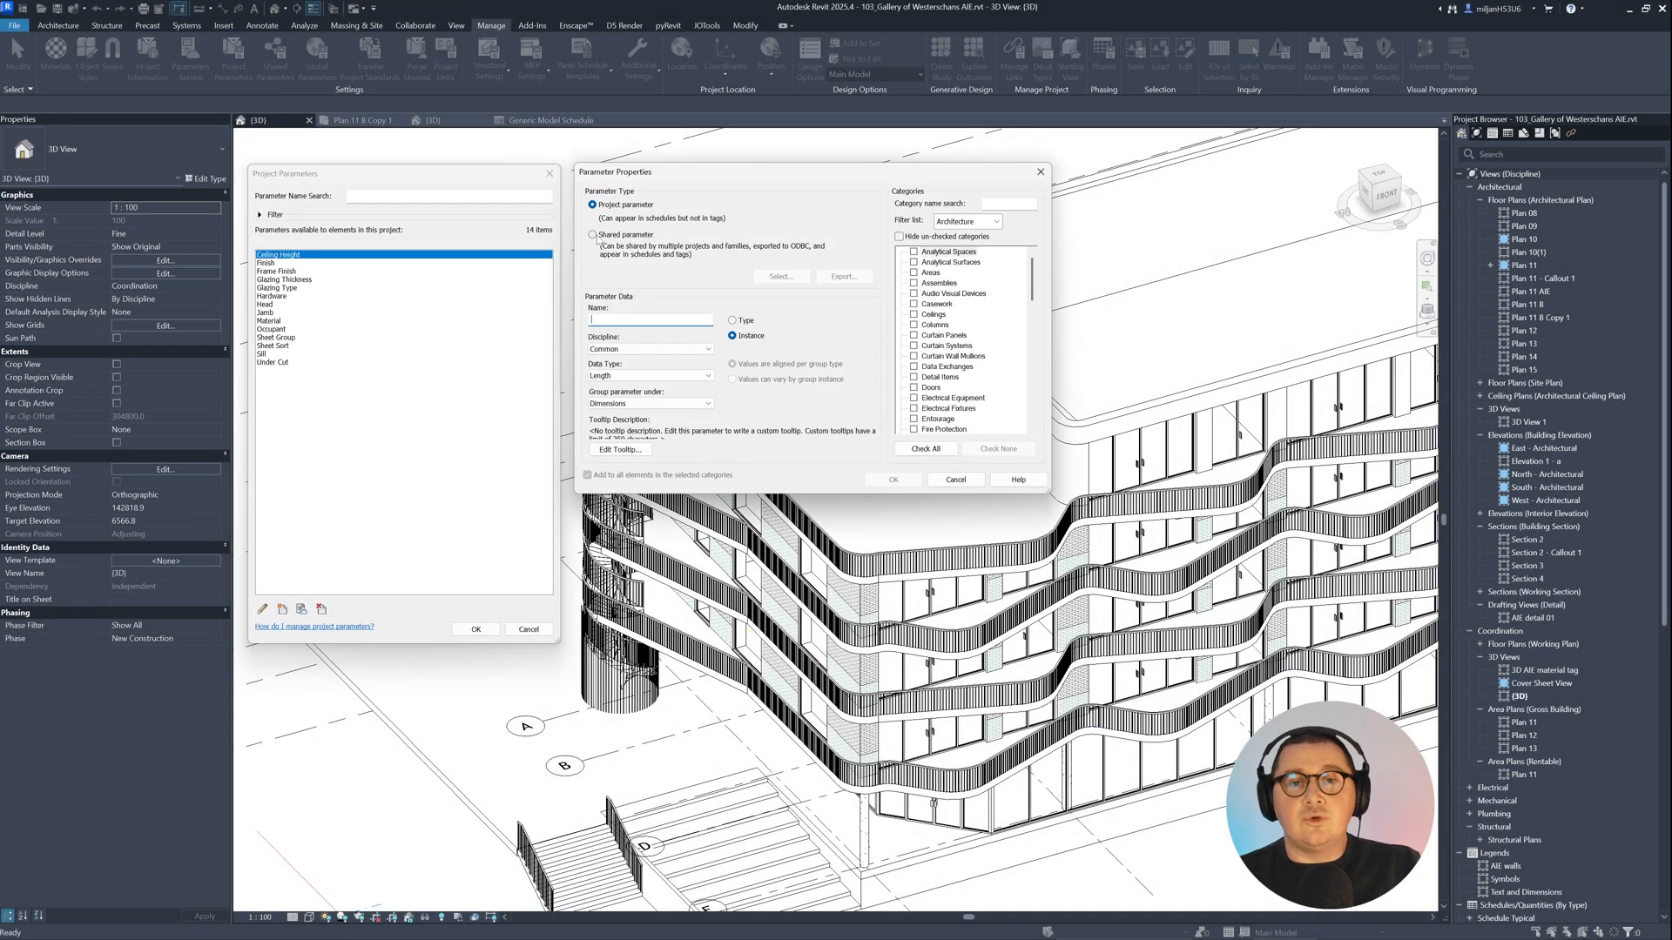
{"action": "left_click", "coordinate": [595, 237]}
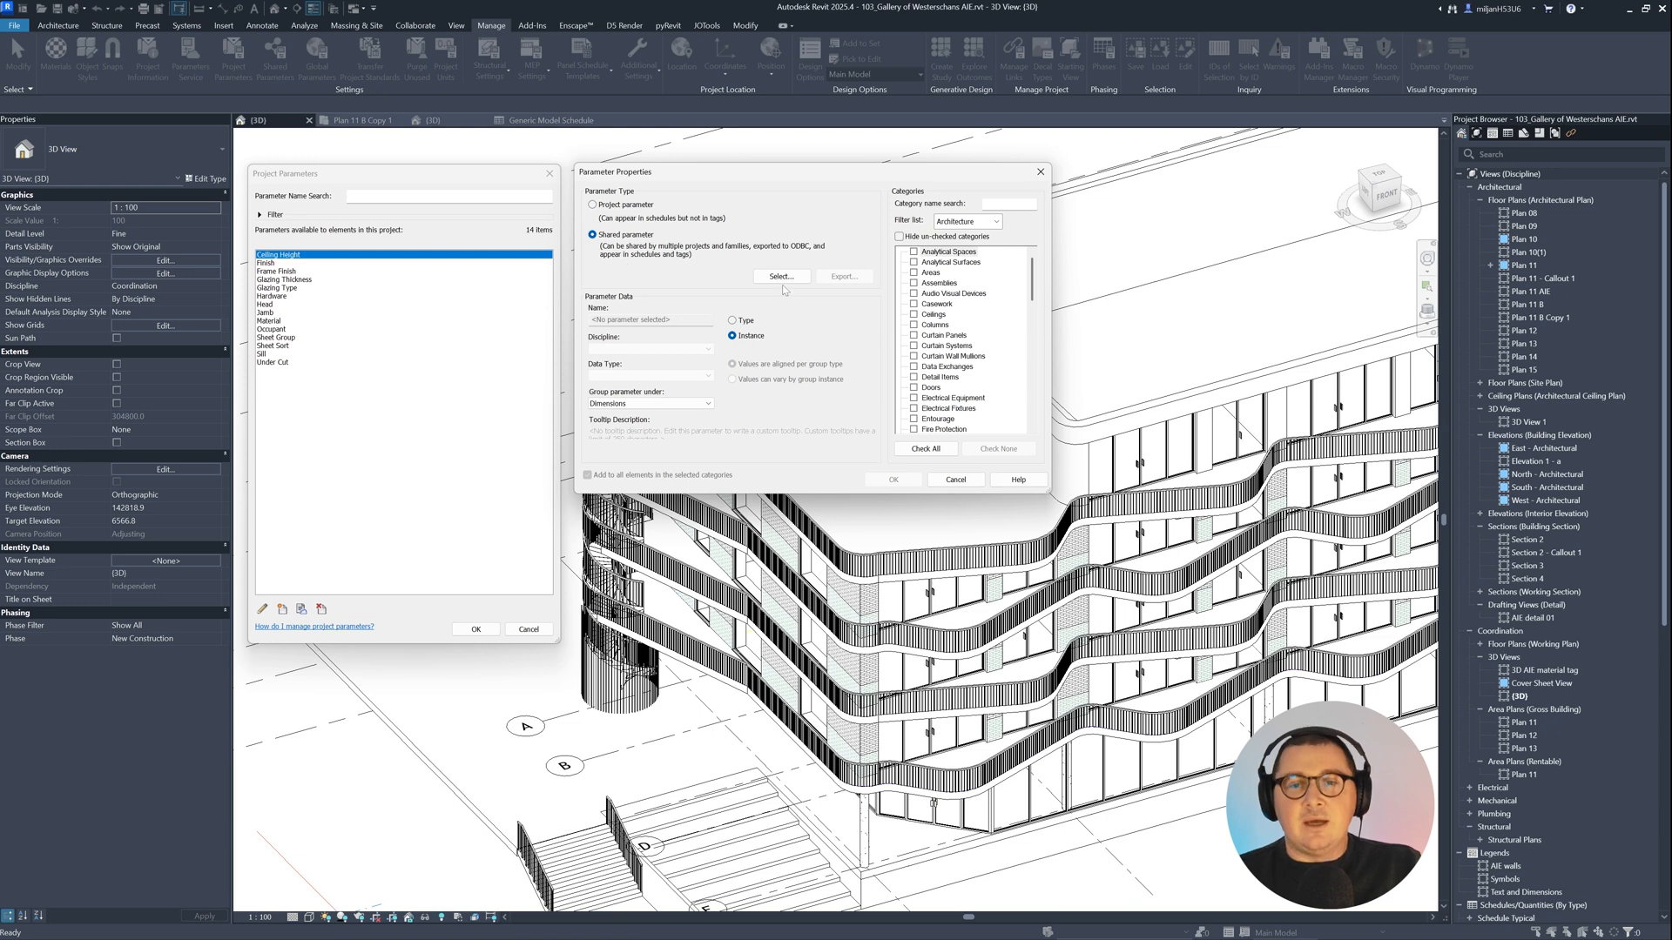
{"action": "left_click", "coordinate": [781, 276]}
{"action": "left_click", "coordinate": [614, 224]}
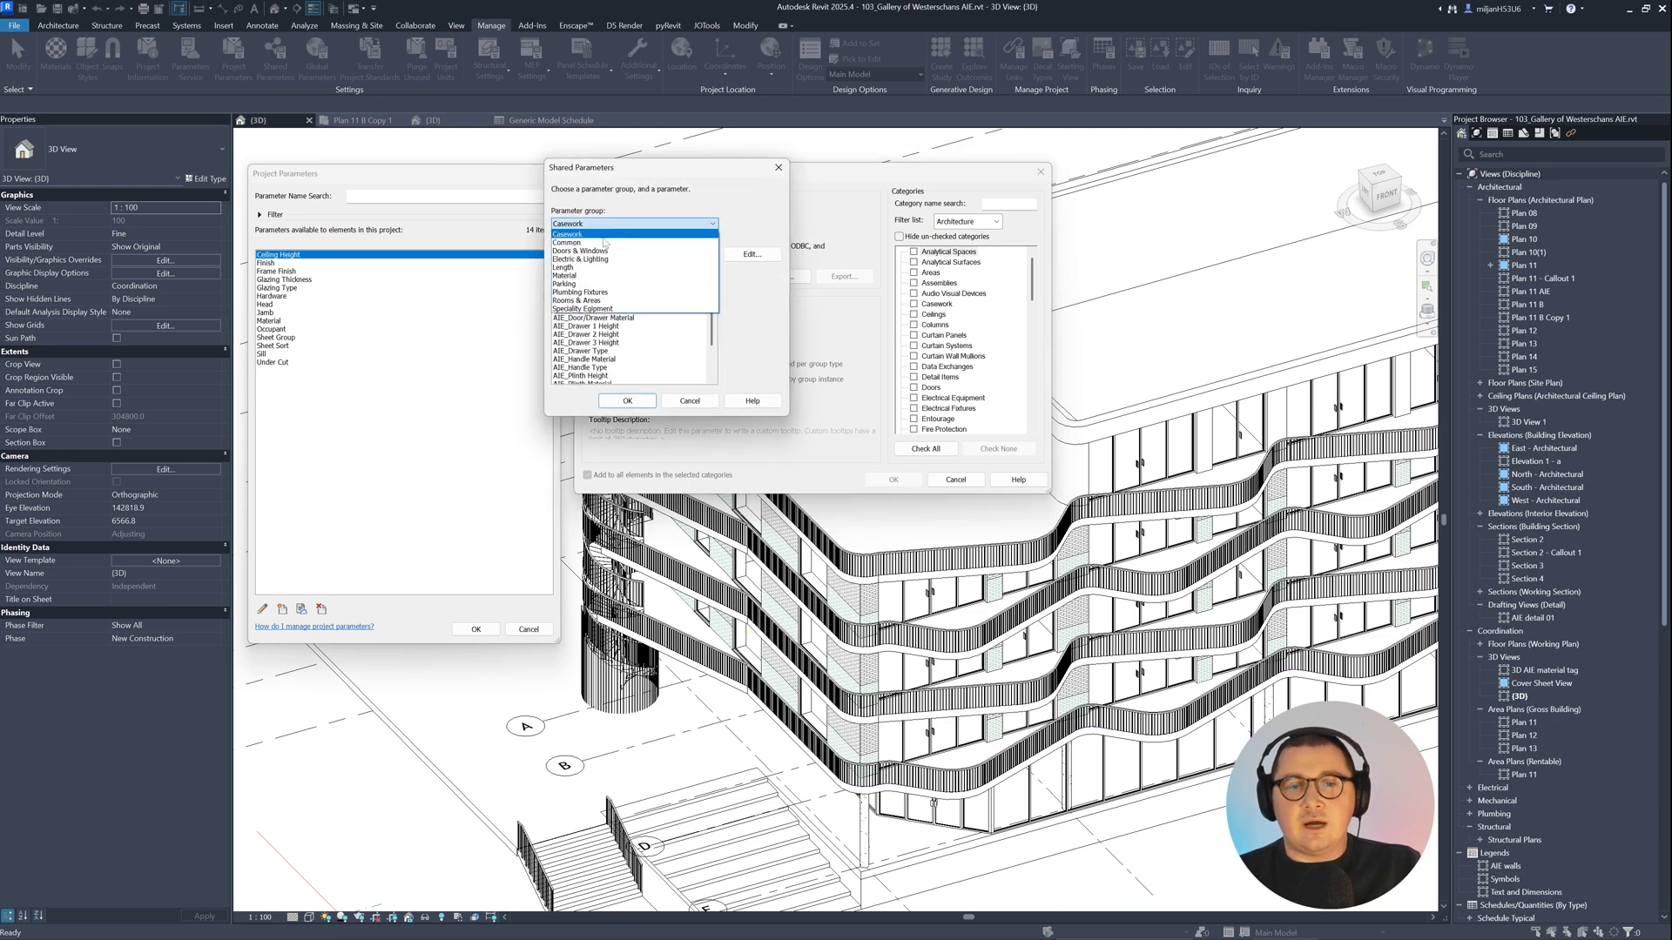
{"action": "left_click", "coordinate": [605, 243]}
{"action": "left_click_drag", "start_coordinate": [713, 272], "coordinate": [720, 346]}
{"action": "left_click", "coordinate": [600, 278]}
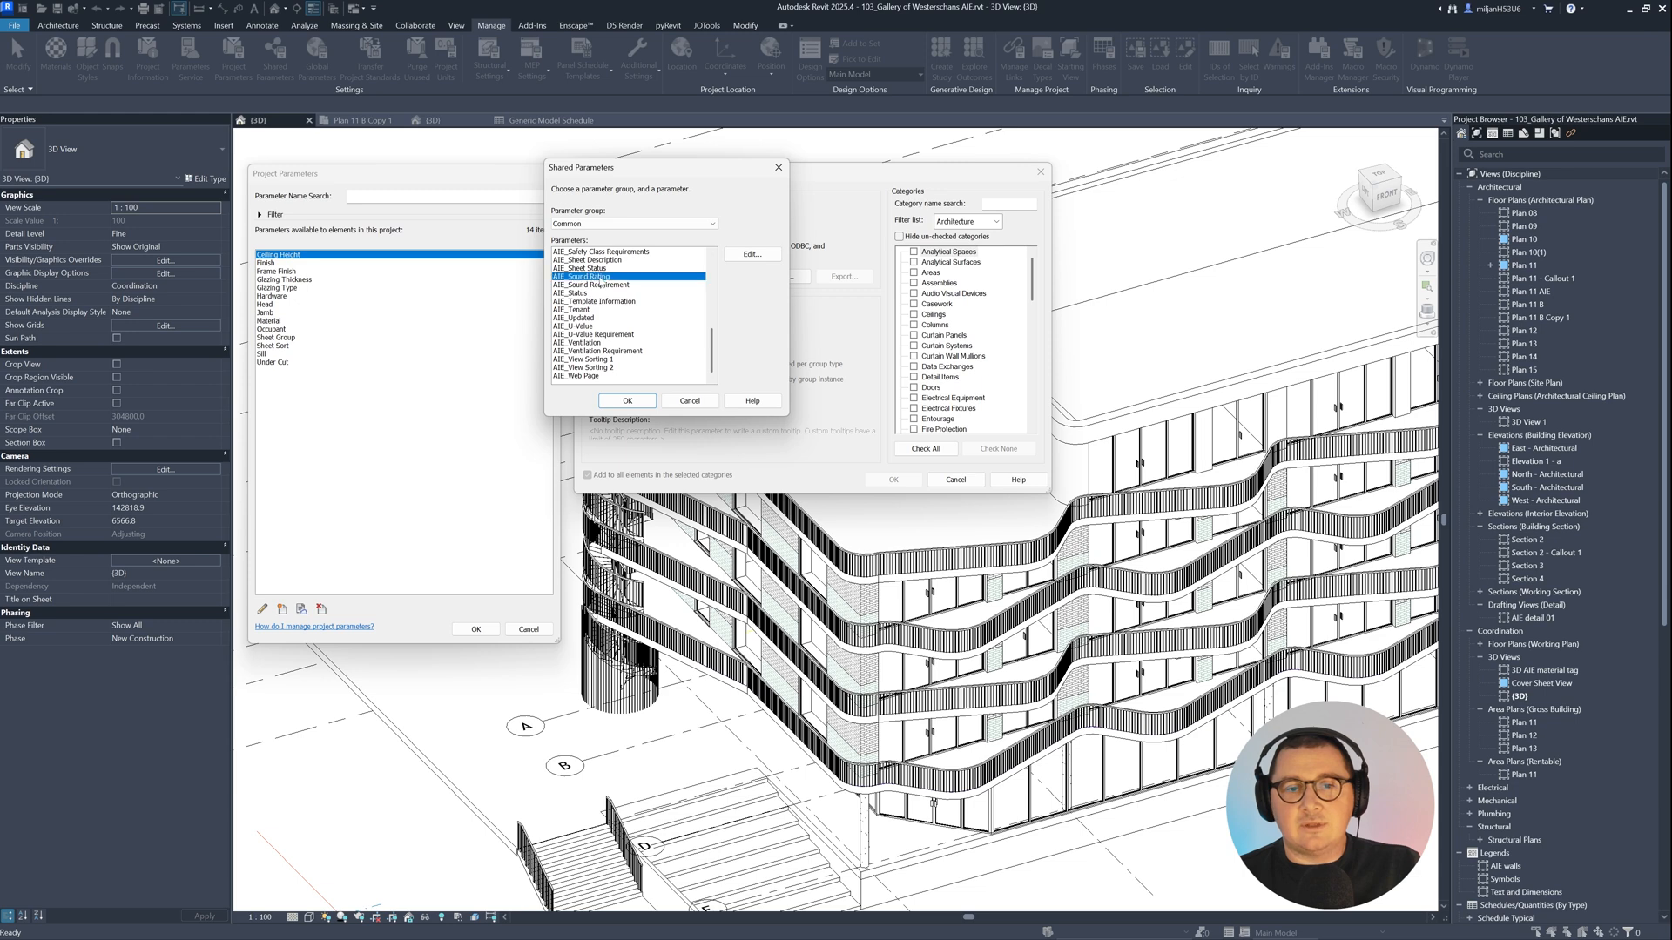
{"action": "left_click", "coordinate": [624, 402]}
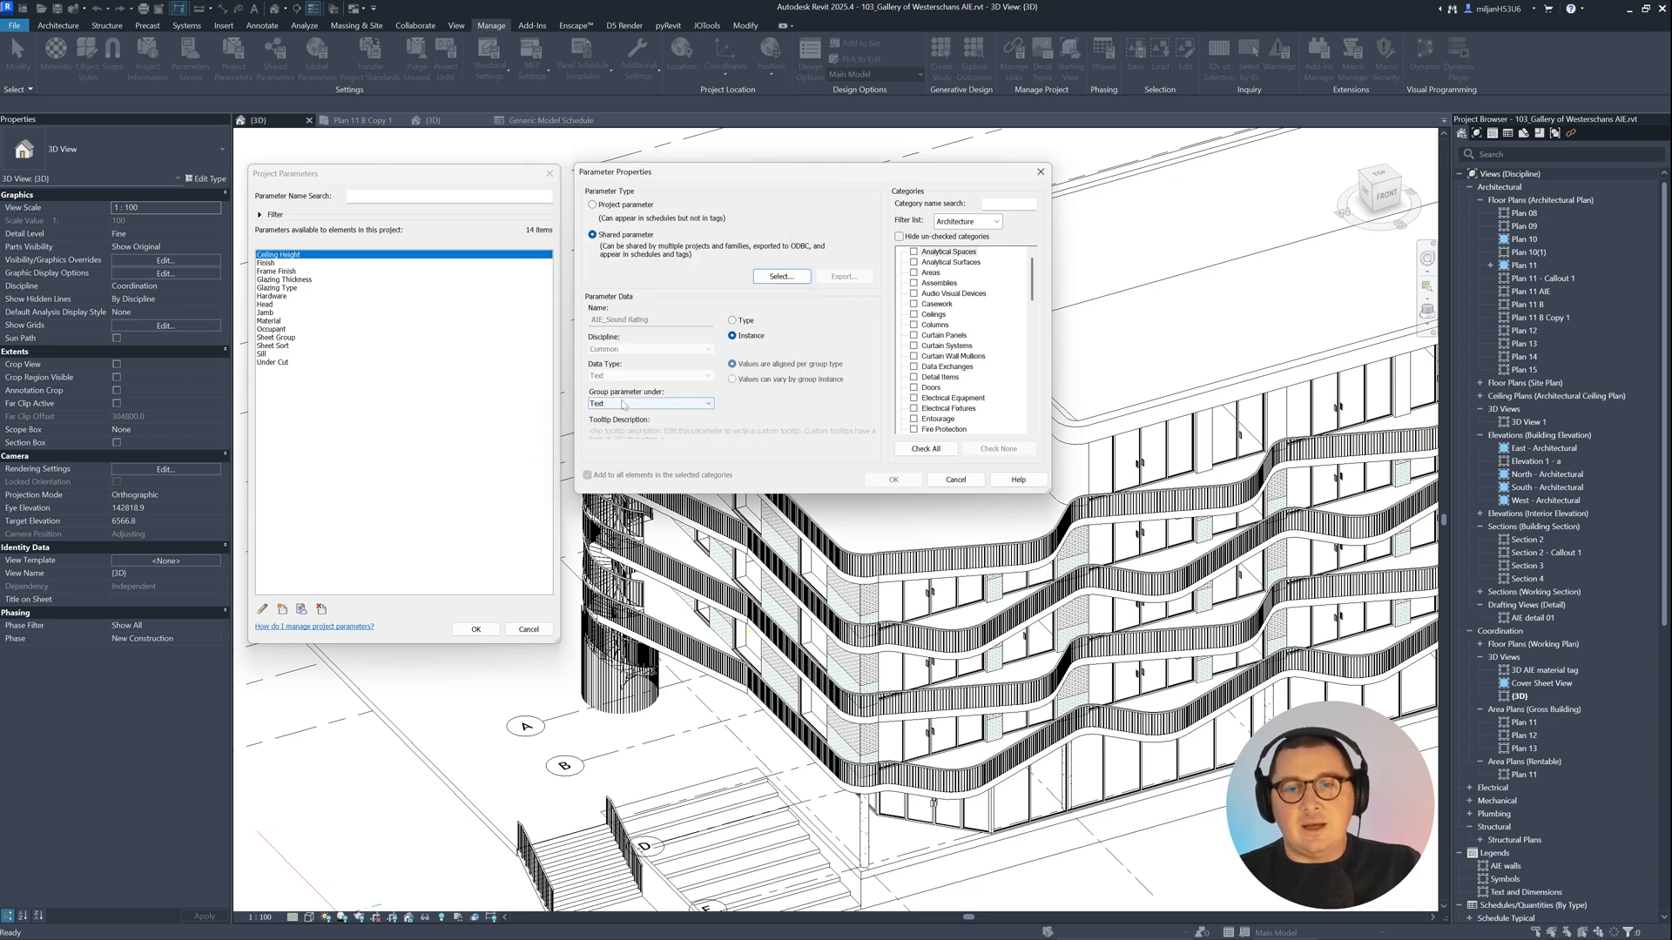
Step: Let the AIE_Sound Rating values vary by group instance, assign the parameter to the Walls and Windows categories, and confirm the project parameters
{"action": "left_click", "coordinate": [750, 382]}
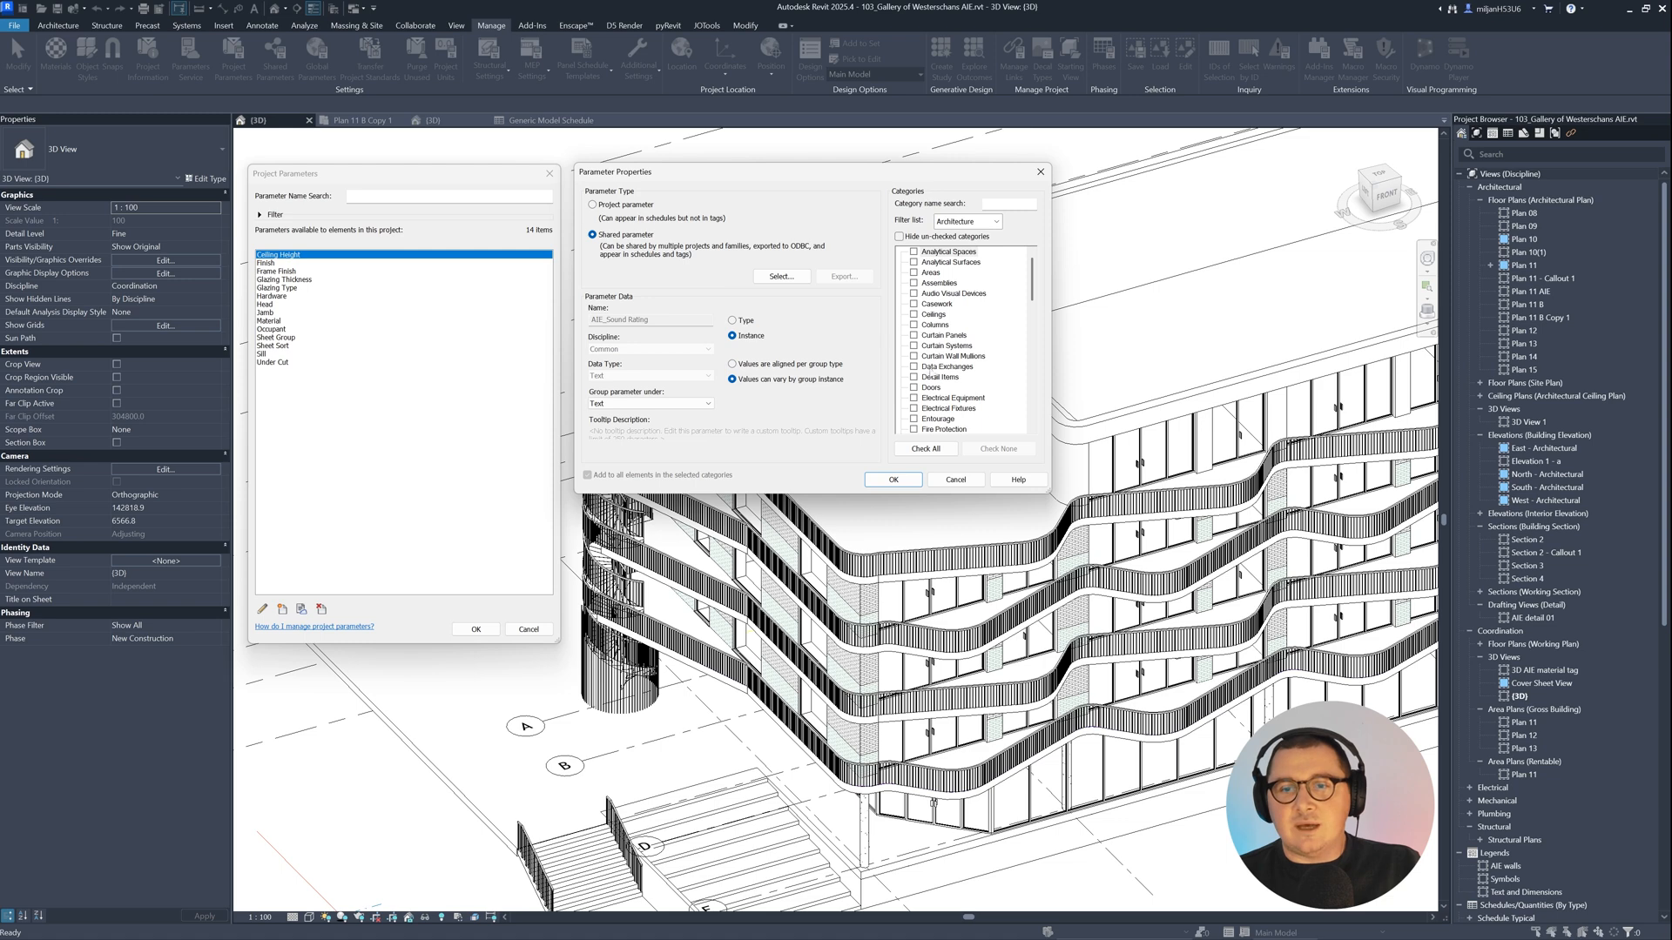
{"action": "left_click_drag", "start_coordinate": [1032, 287], "coordinate": [1047, 423]}
{"action": "left_click", "coordinate": [914, 419]}
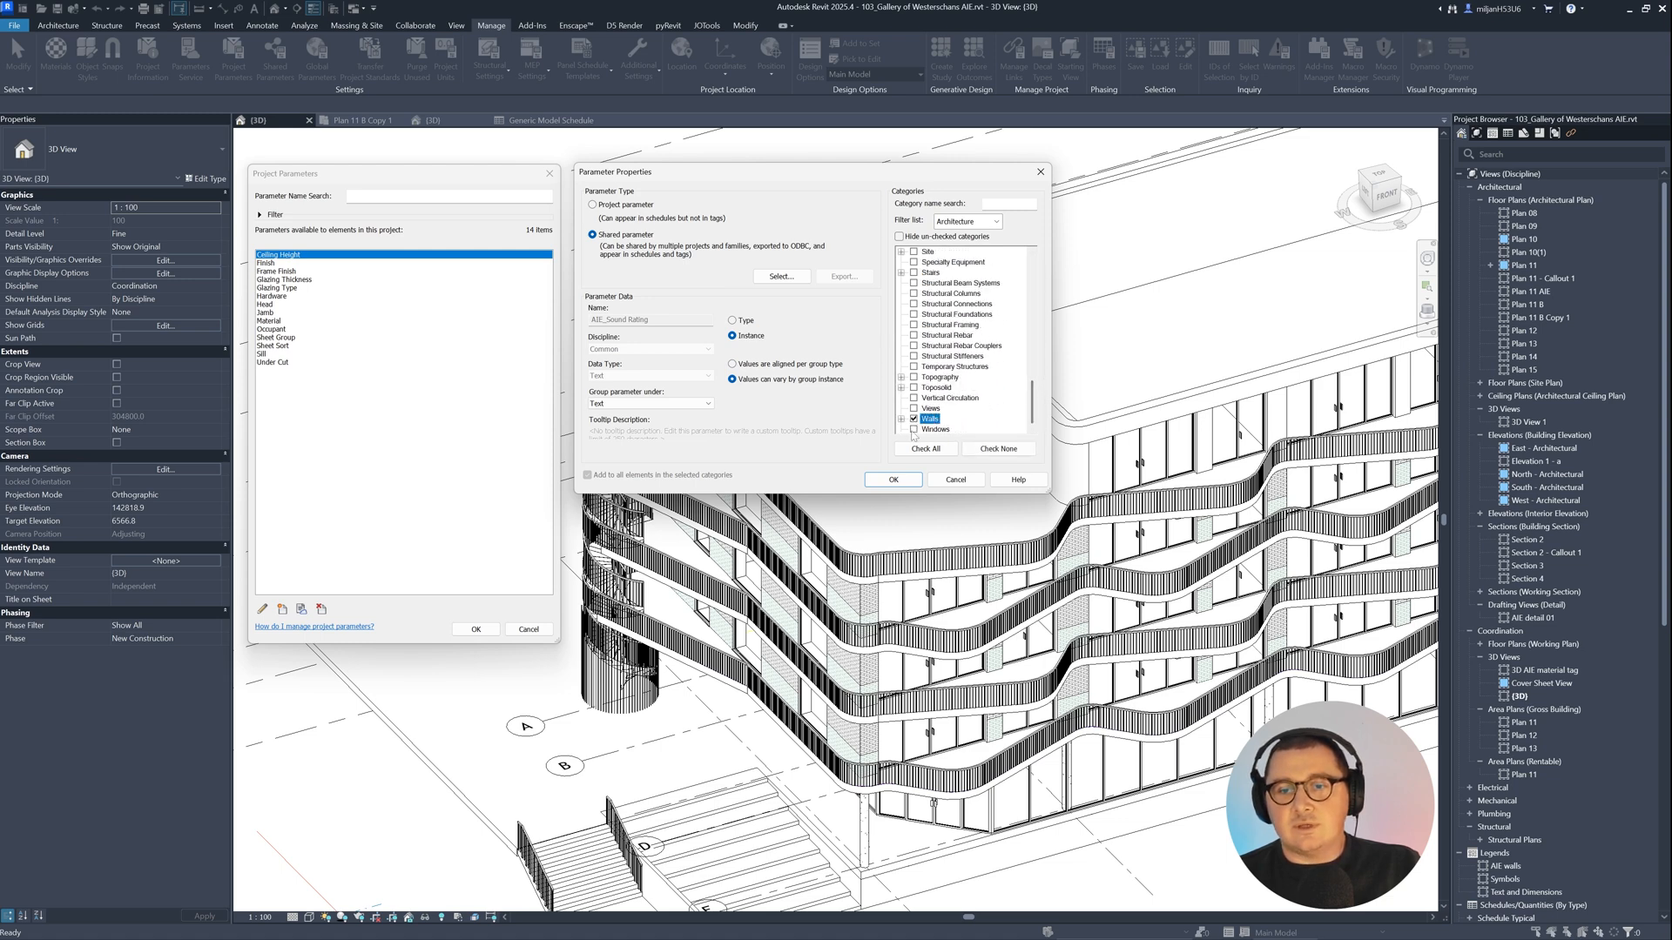
{"action": "left_click", "coordinate": [914, 429]}
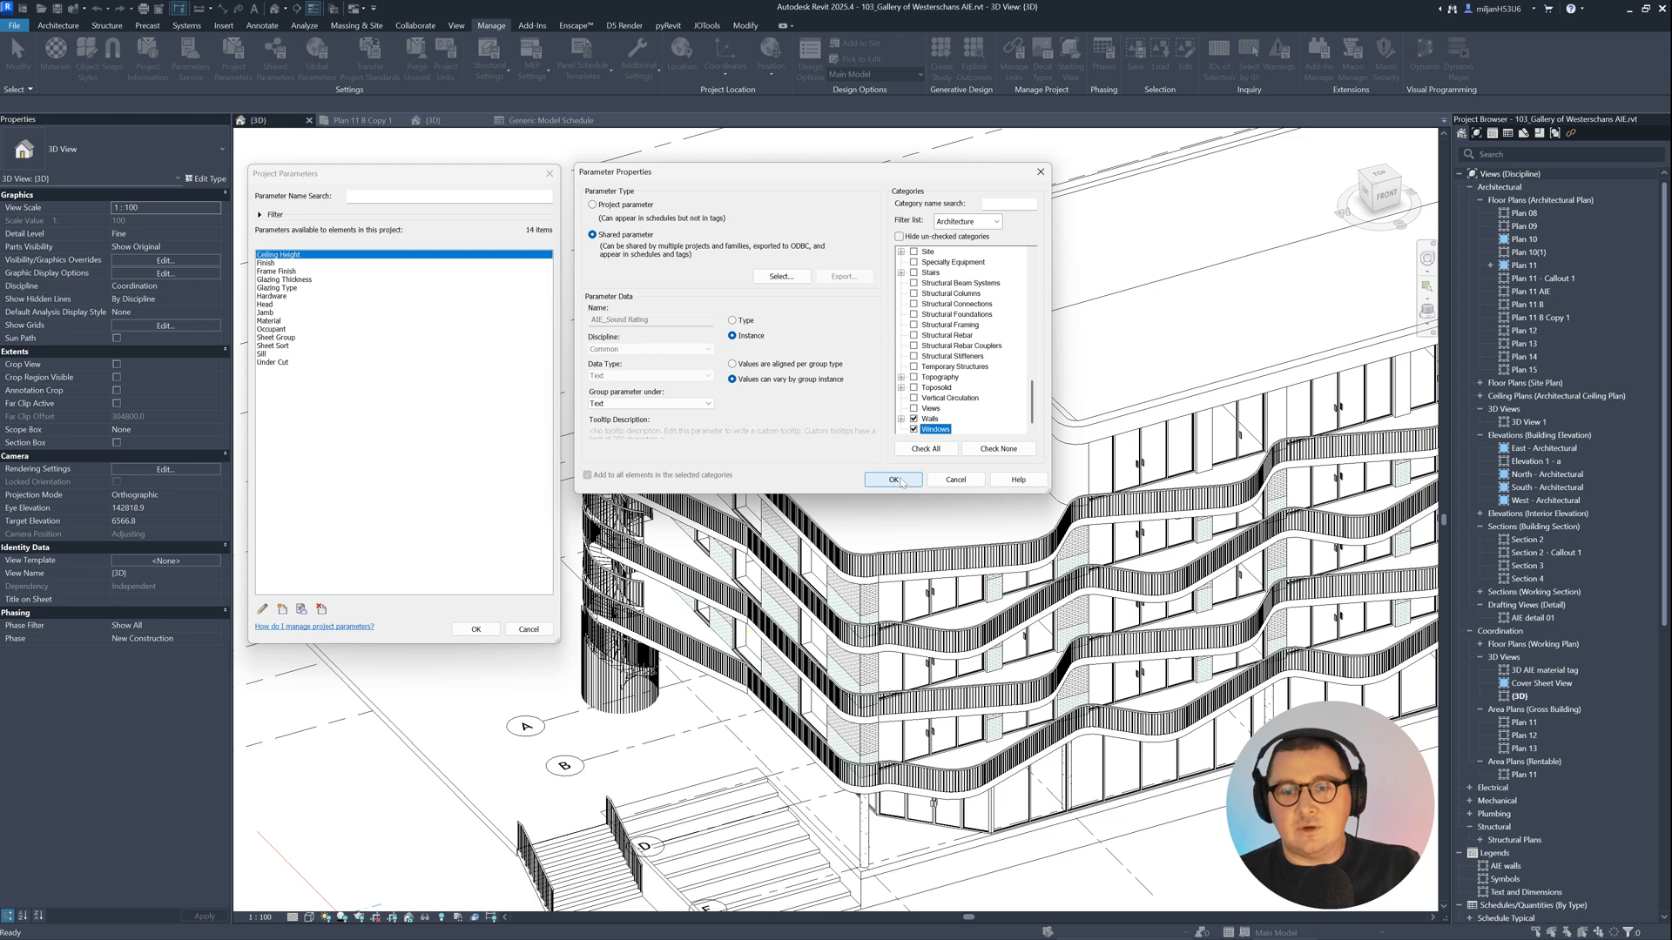
{"action": "left_click", "coordinate": [894, 479]}
{"action": "key", "text": "Return"}
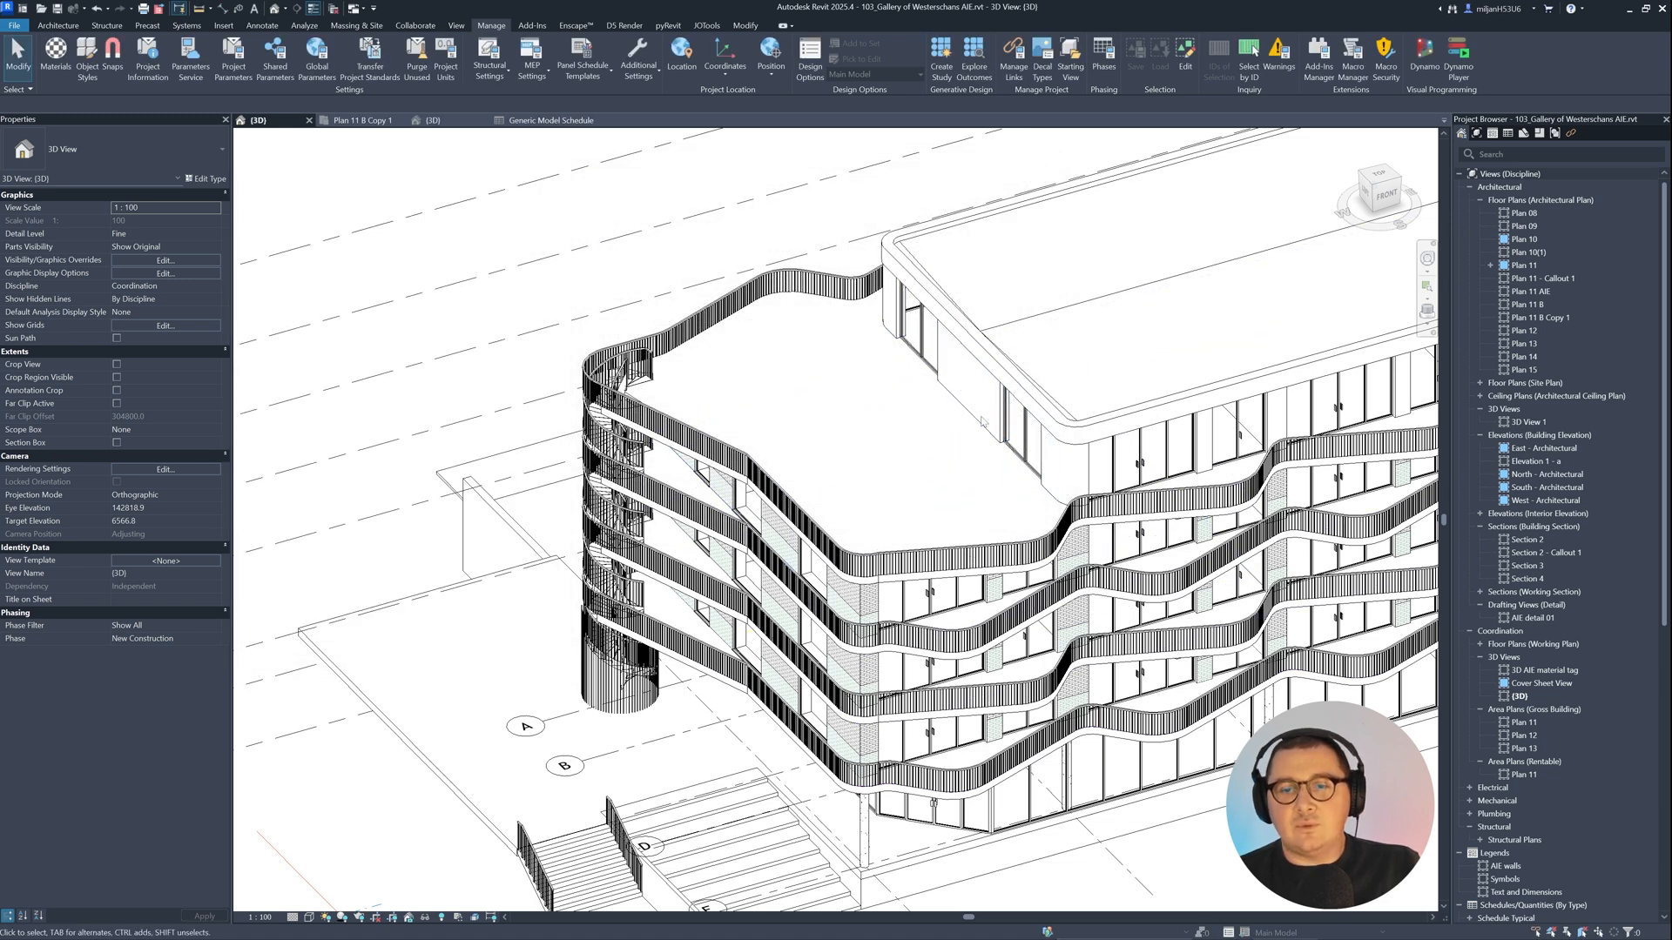
Step: Examine the AIE_Sound Rating instance property on the Generic - 350mm top-floor wall and on a fixed window in the facade
{"action": "left_click", "coordinate": [965, 425]}
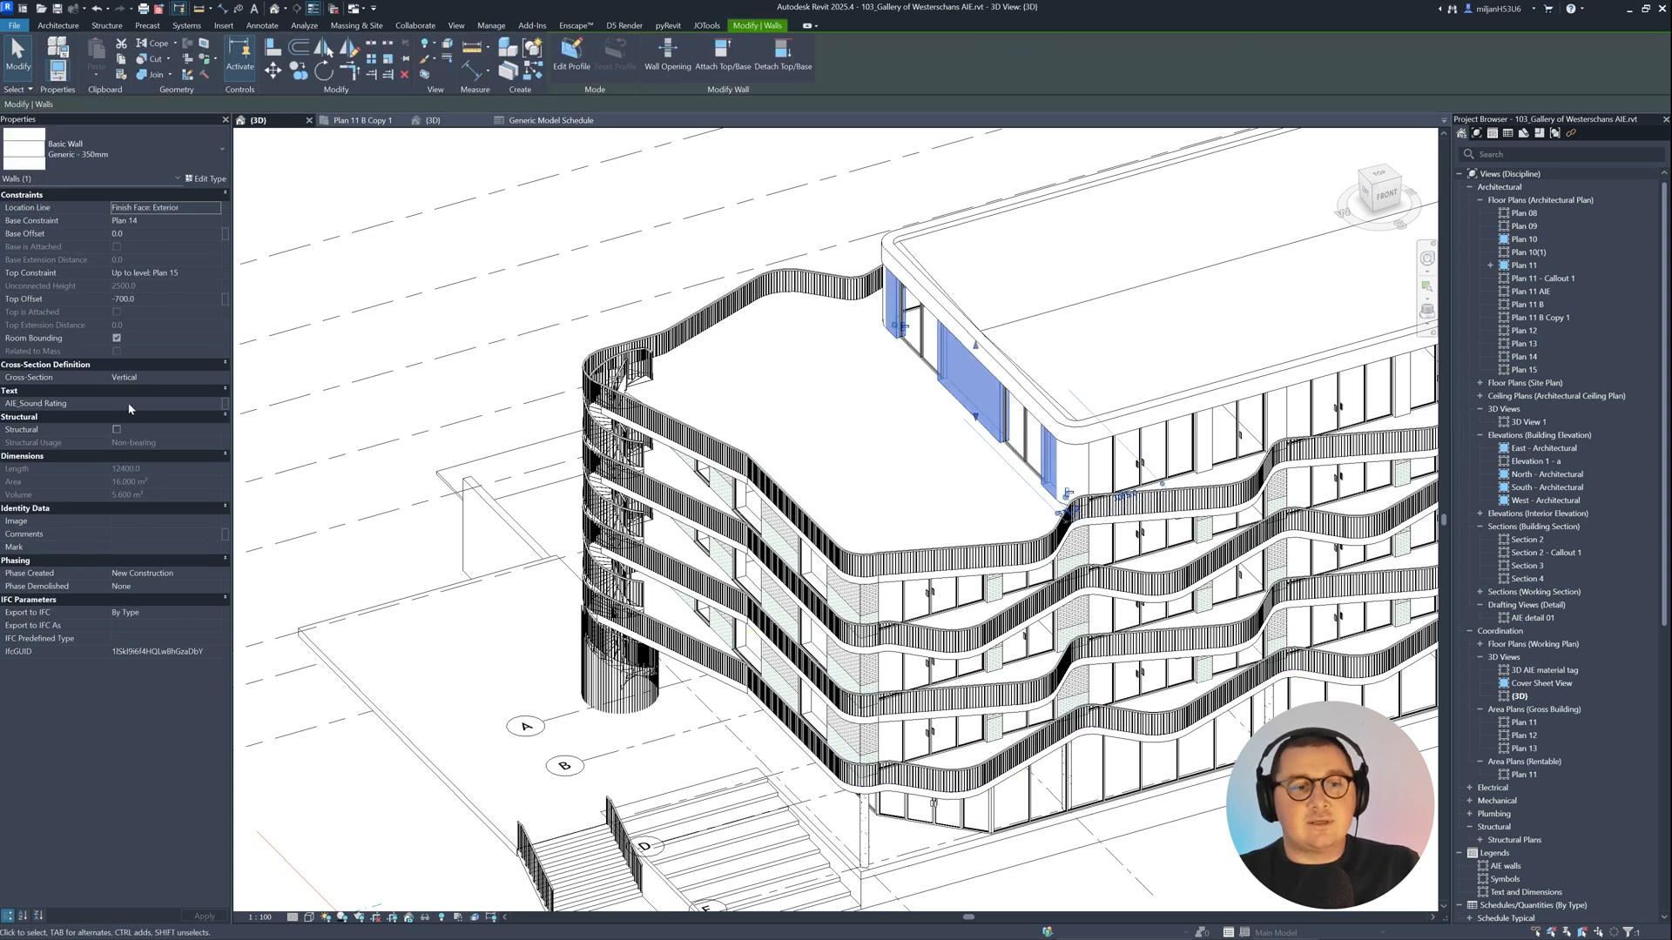
{"action": "key", "text": "Escape"}
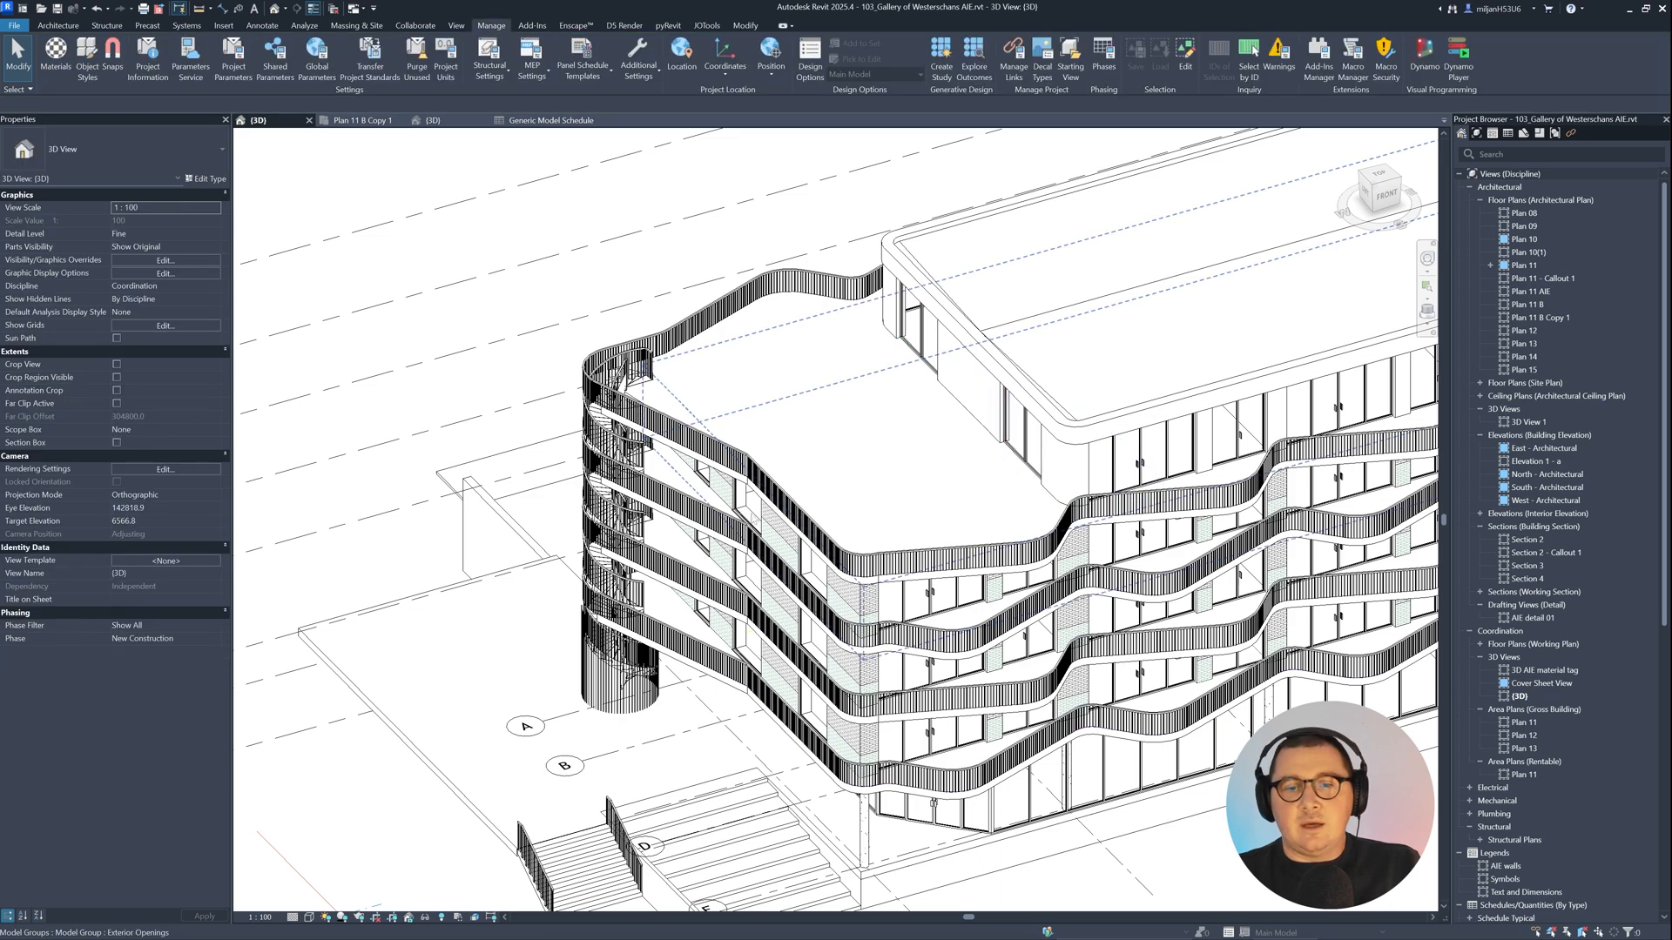
{"action": "scroll", "coordinate": [735, 510], "scroll_direction": "up", "scroll_amount": 3}
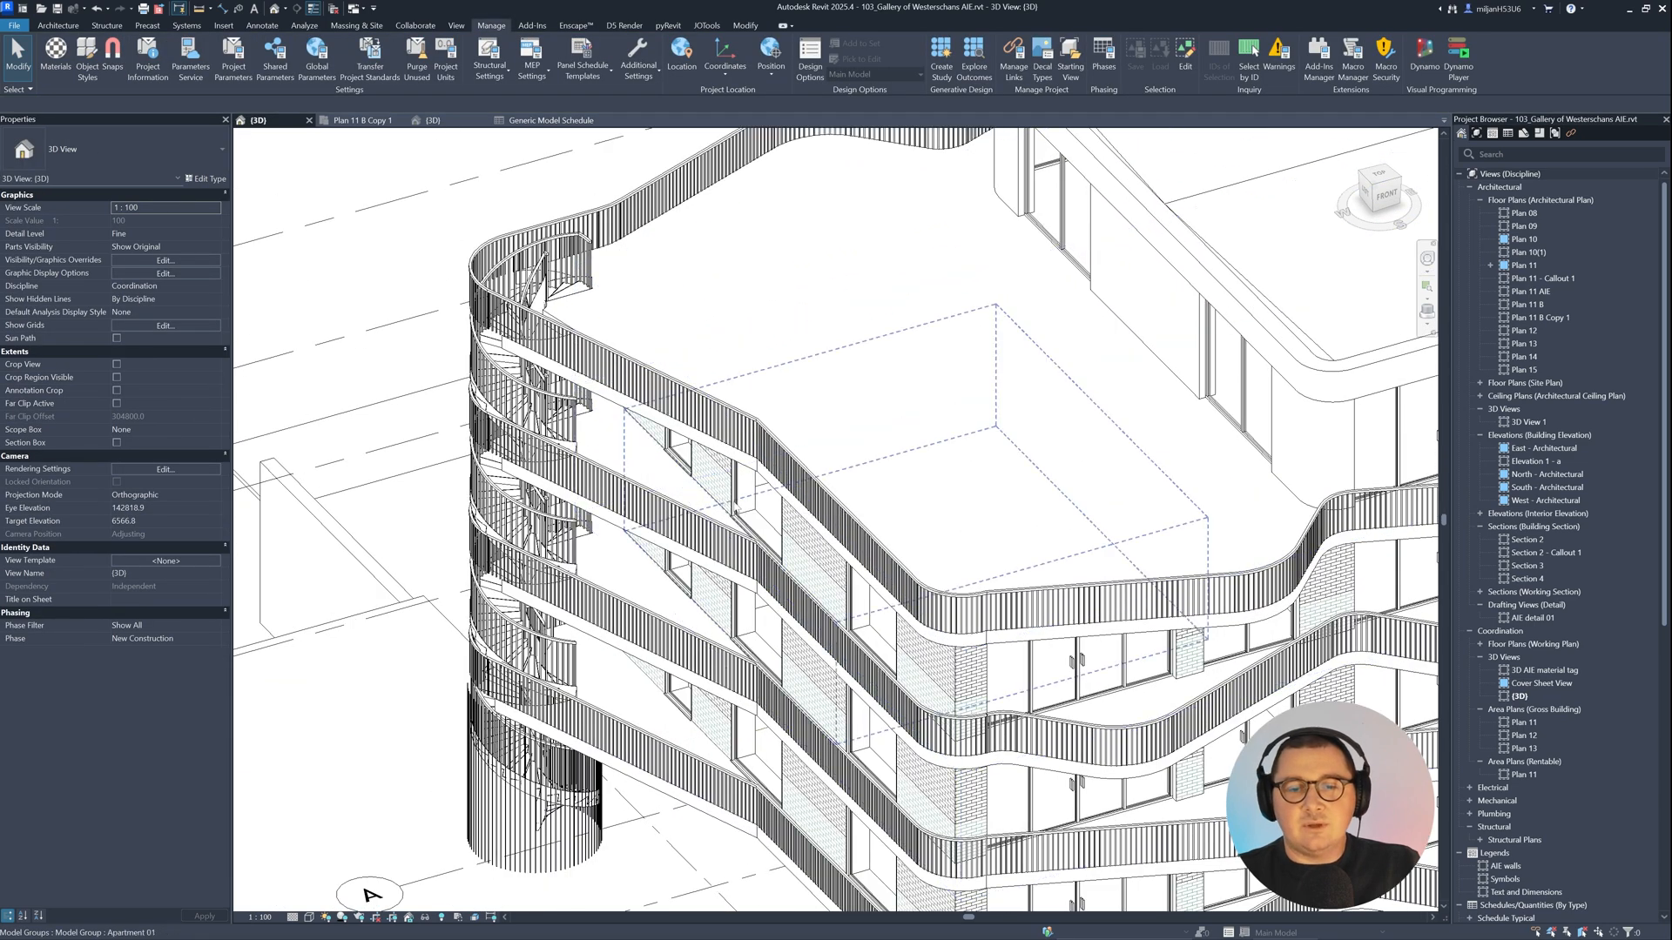
{"action": "key", "text": "Tab"}
{"action": "left_click", "coordinate": [735, 511]}
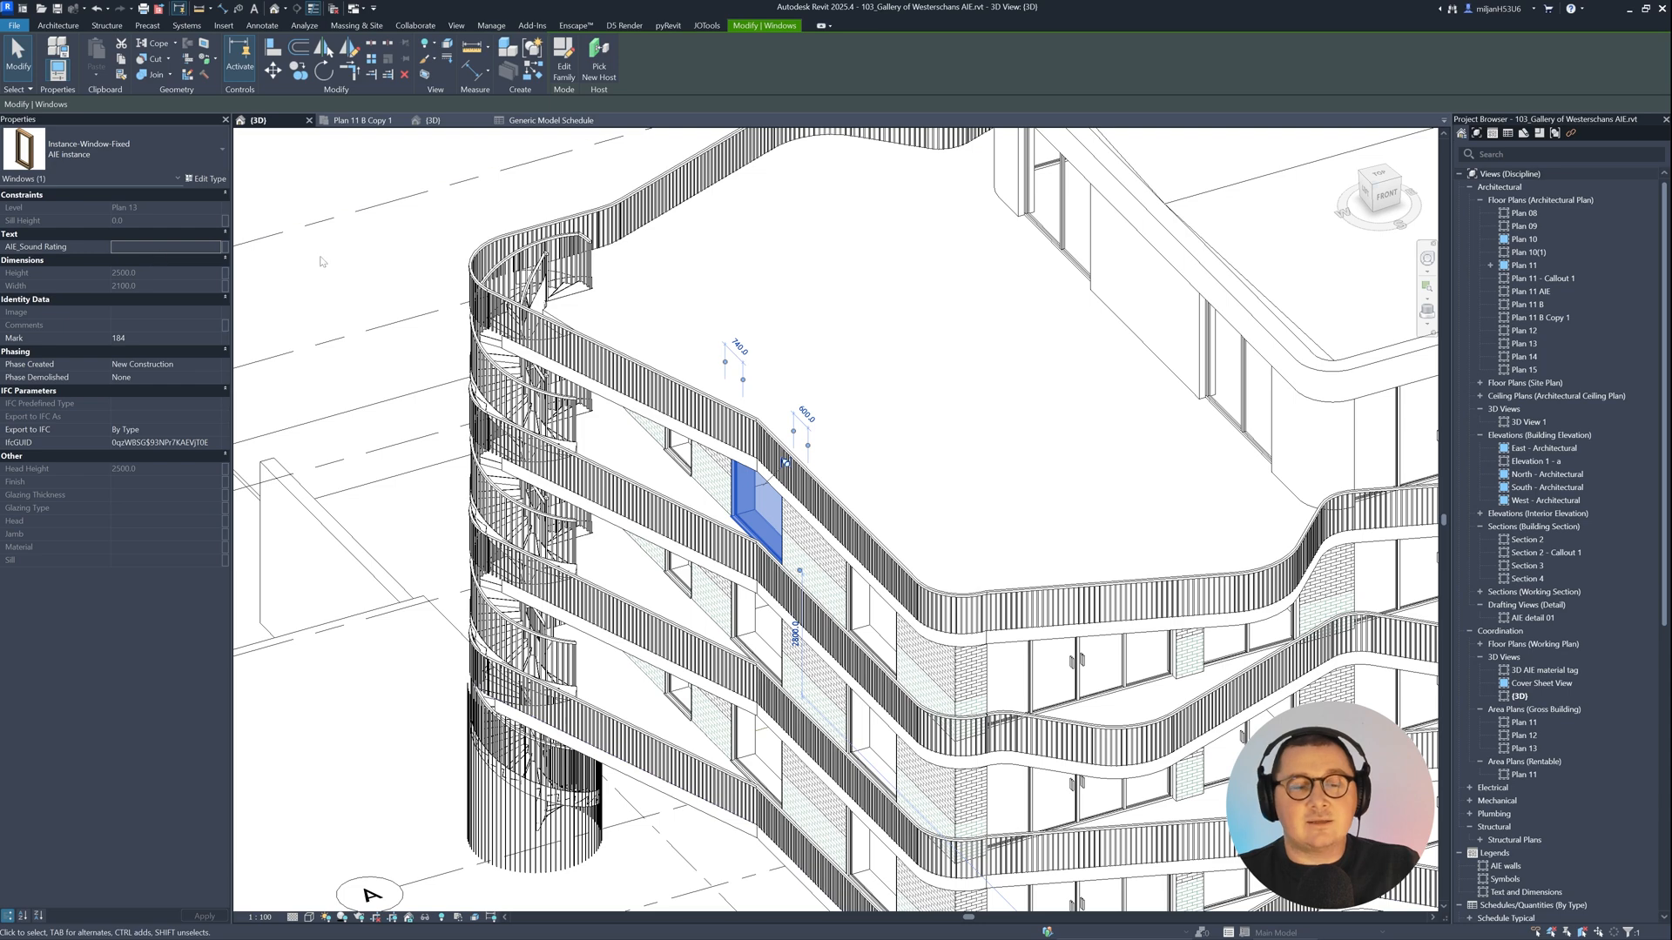
{"action": "key", "text": "Escape"}
{"action": "scroll", "coordinate": [566, 349], "scroll_direction": "down", "scroll_amount": 3}
{"action": "scroll", "coordinate": [581, 348], "scroll_direction": "down", "scroll_amount": 1}
{"action": "middle_click_drag", "start_coordinate": [581, 348], "coordinate": [544, 401]}
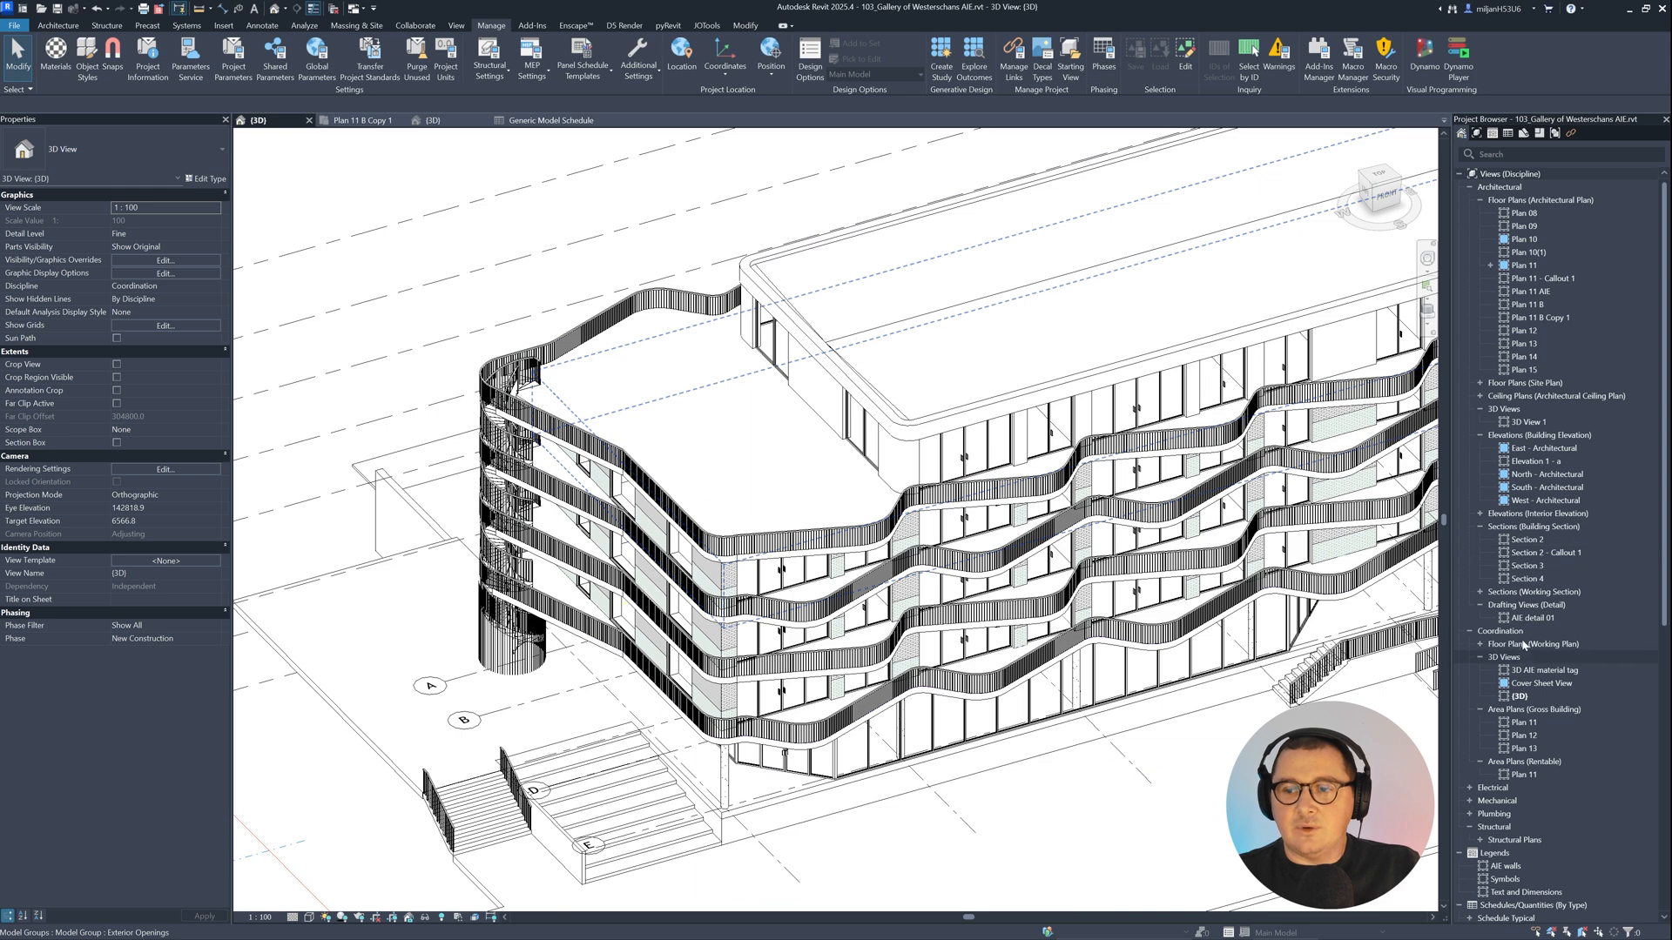
Step: Review the fields available for a new Doors schedule without creating the schedule
{"action": "scroll", "coordinate": [1489, 783], "scroll_direction": "down", "scroll_amount": 10}
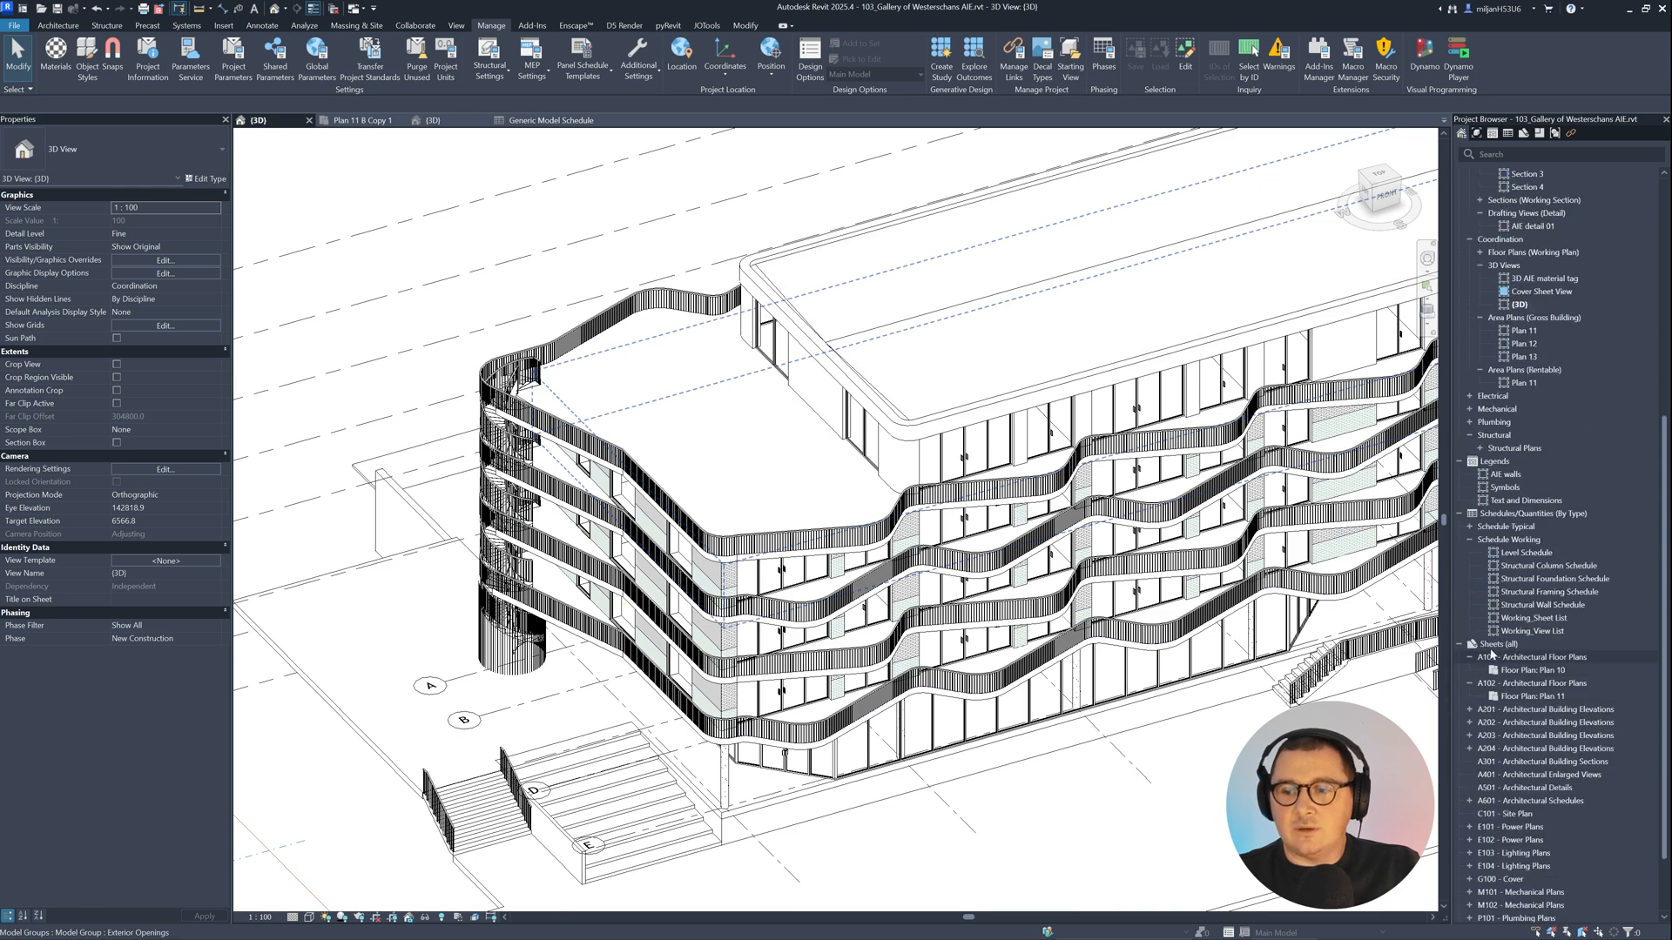
{"action": "right_click", "coordinate": [1494, 514]}
{"action": "left_click", "coordinate": [1504, 520]}
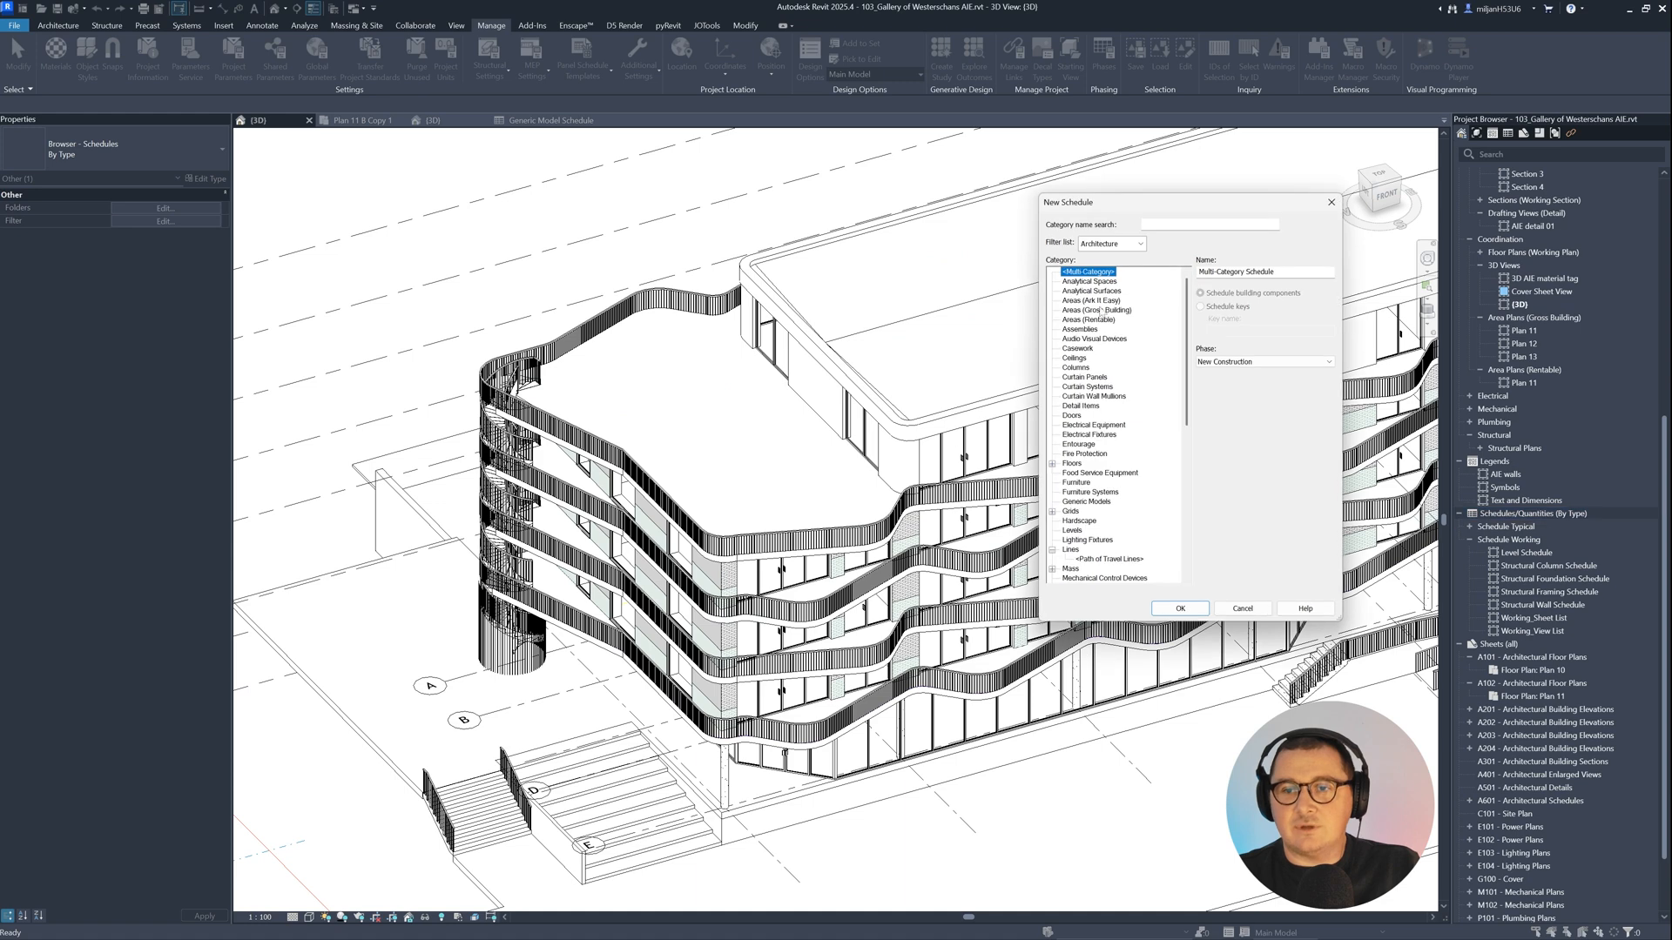
{"action": "left_click", "coordinate": [1073, 415]}
{"action": "left_click", "coordinate": [1179, 609]}
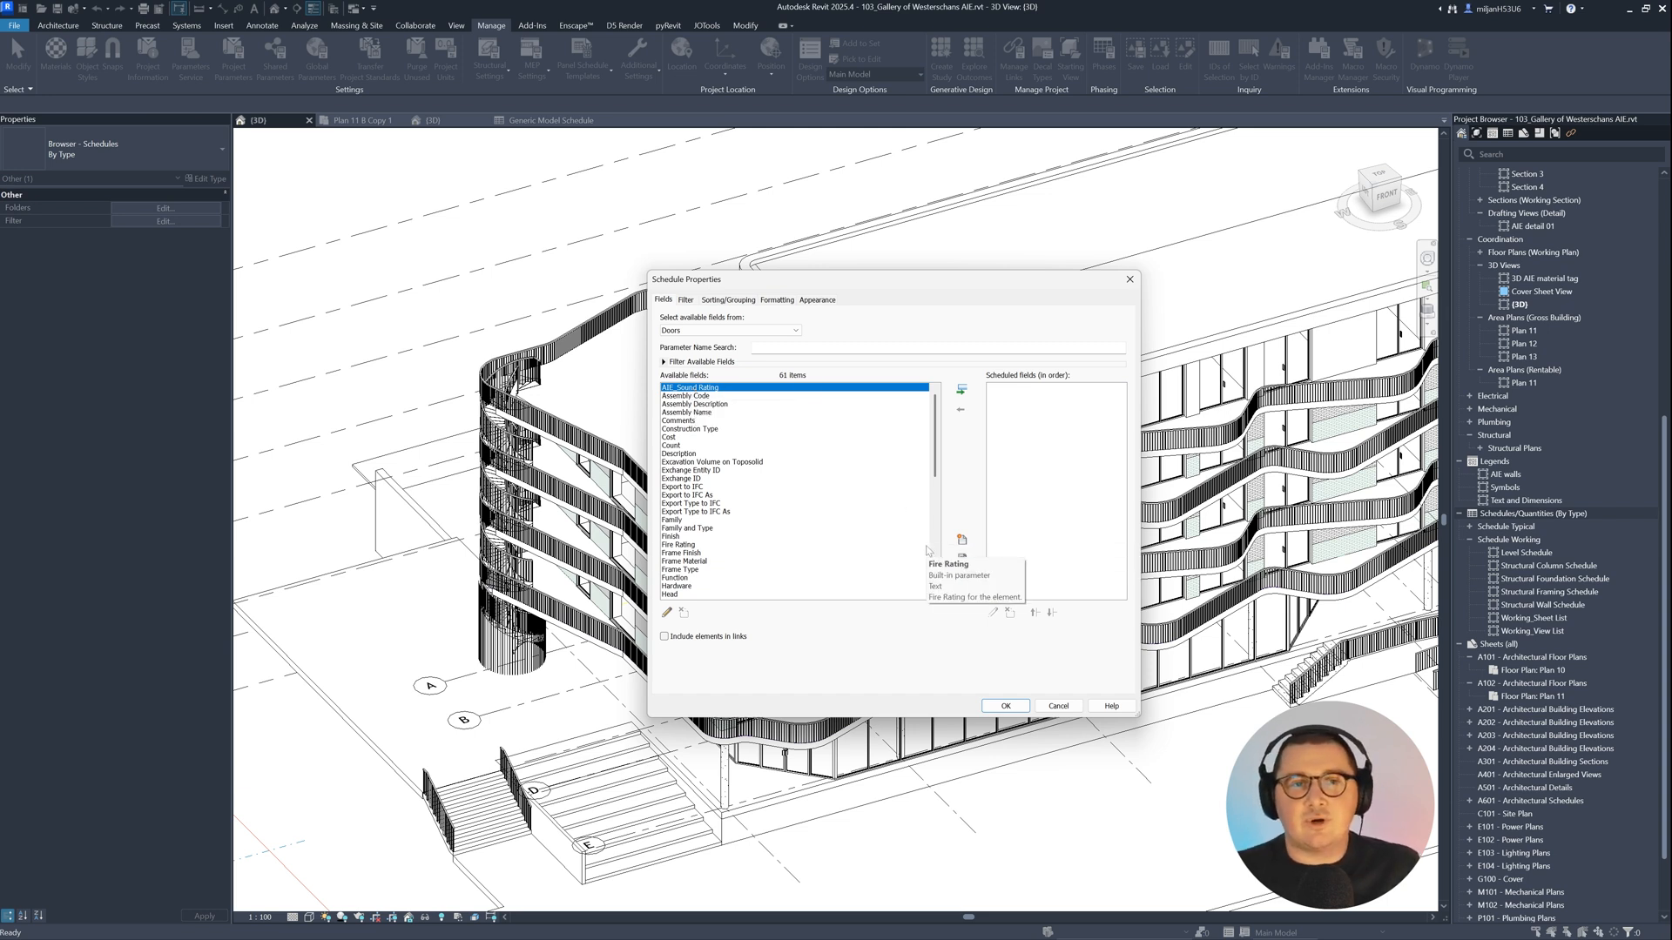
{"action": "key", "text": "Escape"}
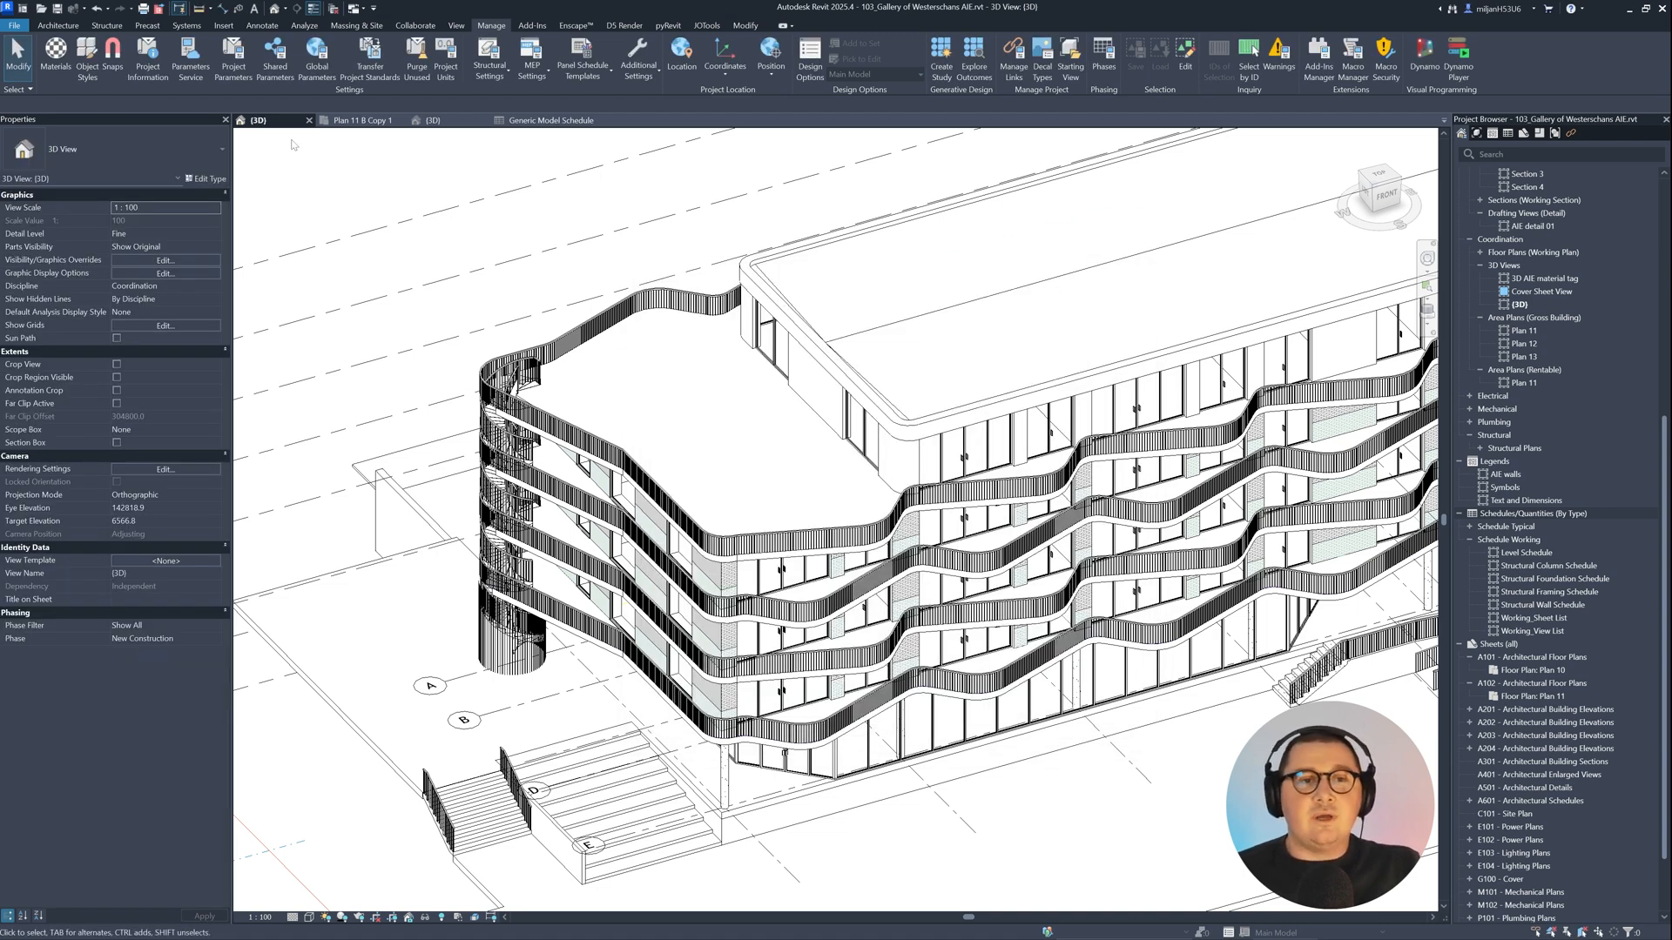
Step: Start another project parameter based on the shared parameter AIE_Description from the Common group
{"action": "left_click", "coordinate": [233, 61]}
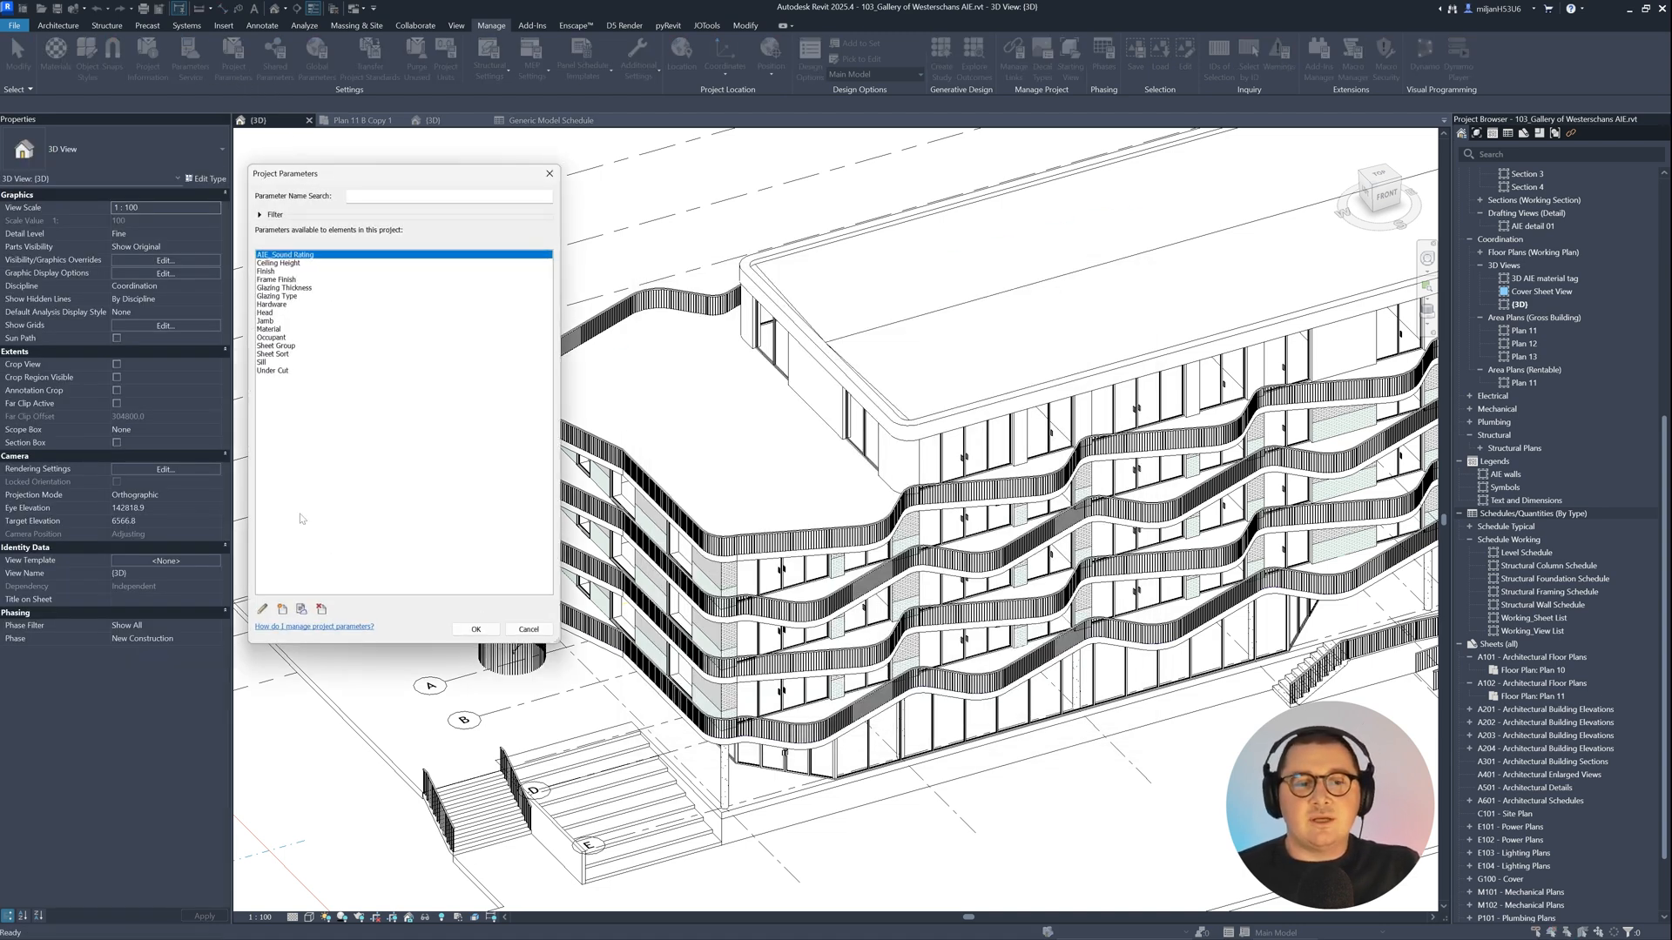
{"action": "left_click", "coordinate": [282, 609]}
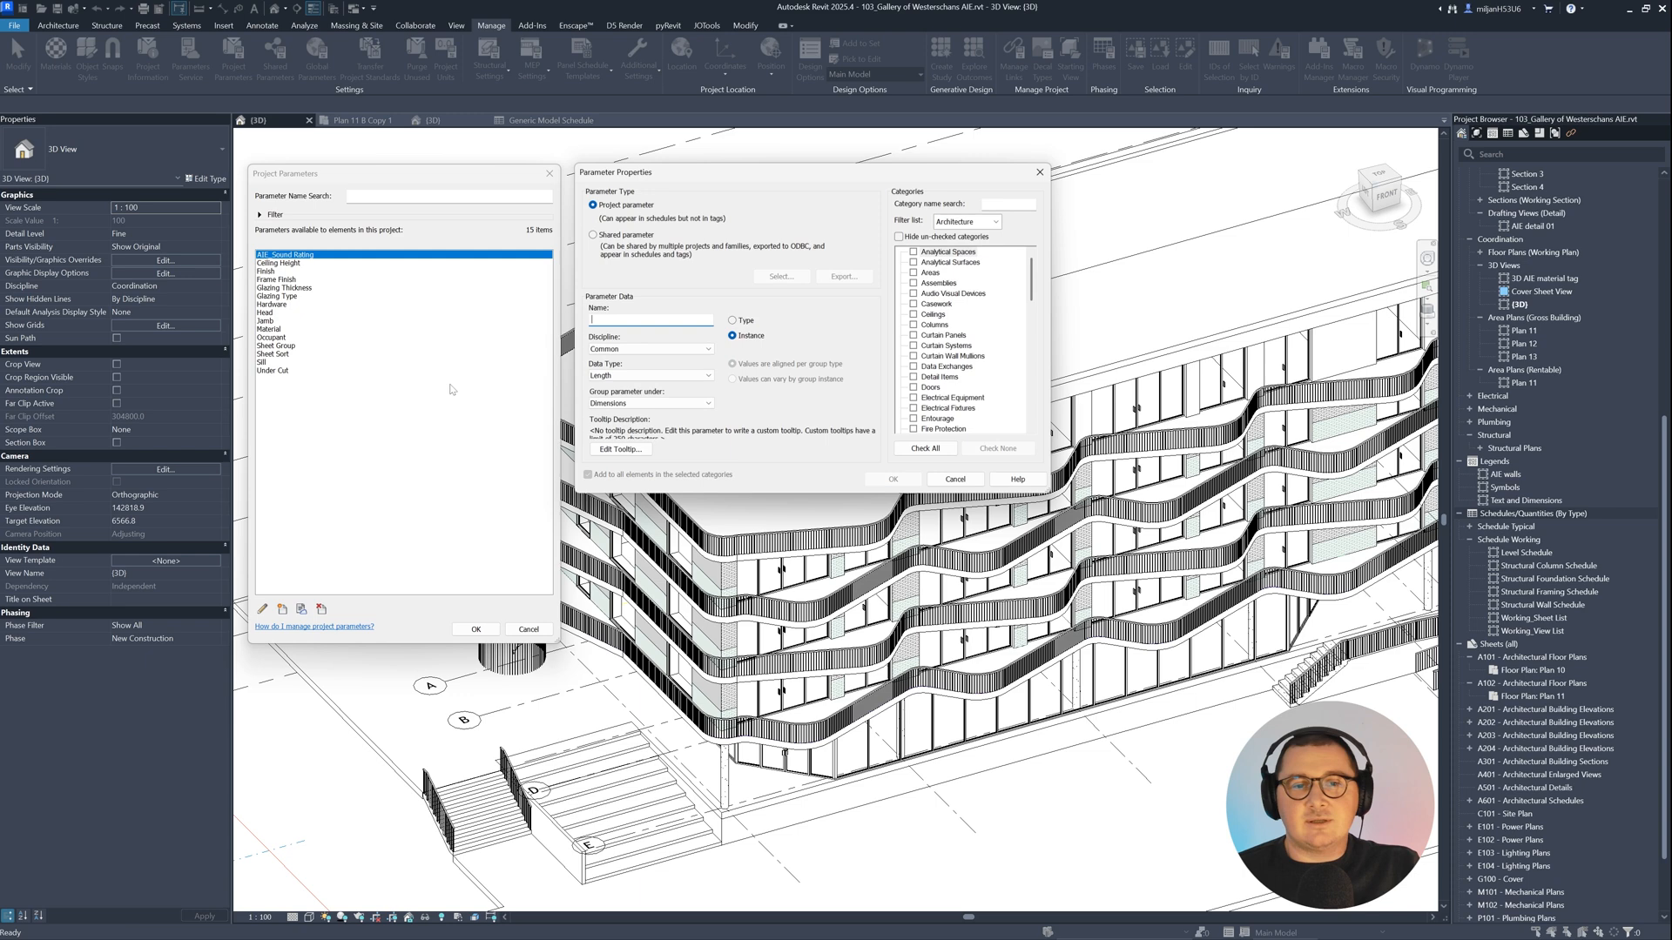
{"action": "left_click", "coordinate": [611, 235]}
{"action": "left_click", "coordinate": [780, 277]}
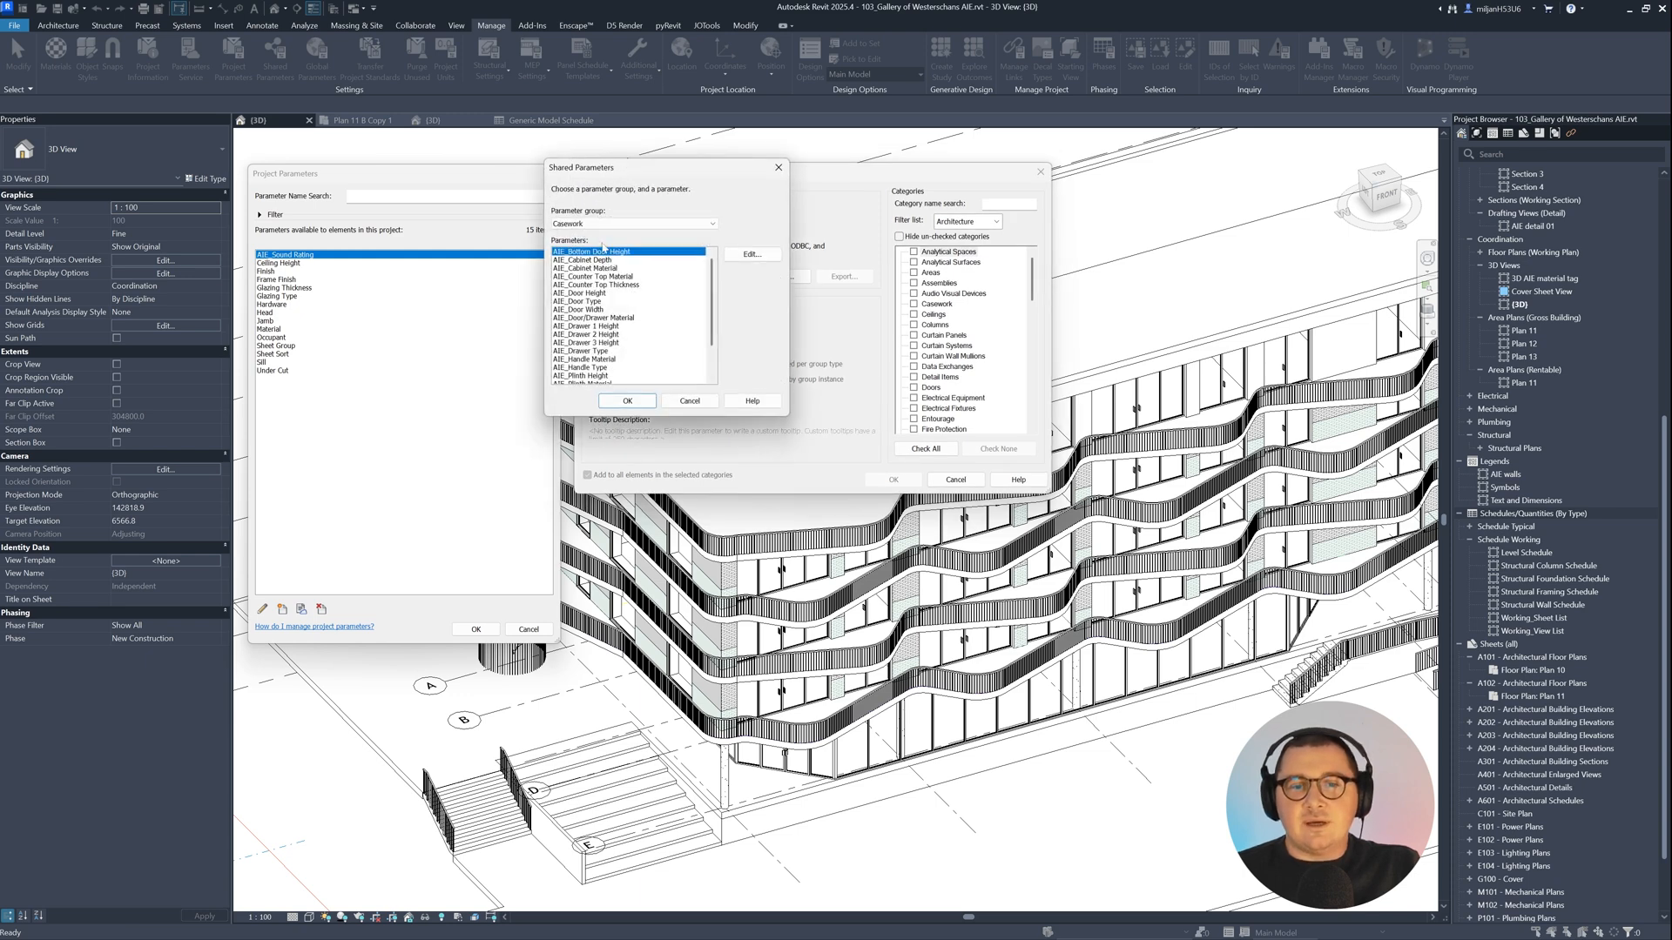
{"action": "left_click", "coordinate": [632, 224]}
{"action": "left_click", "coordinate": [609, 237]}
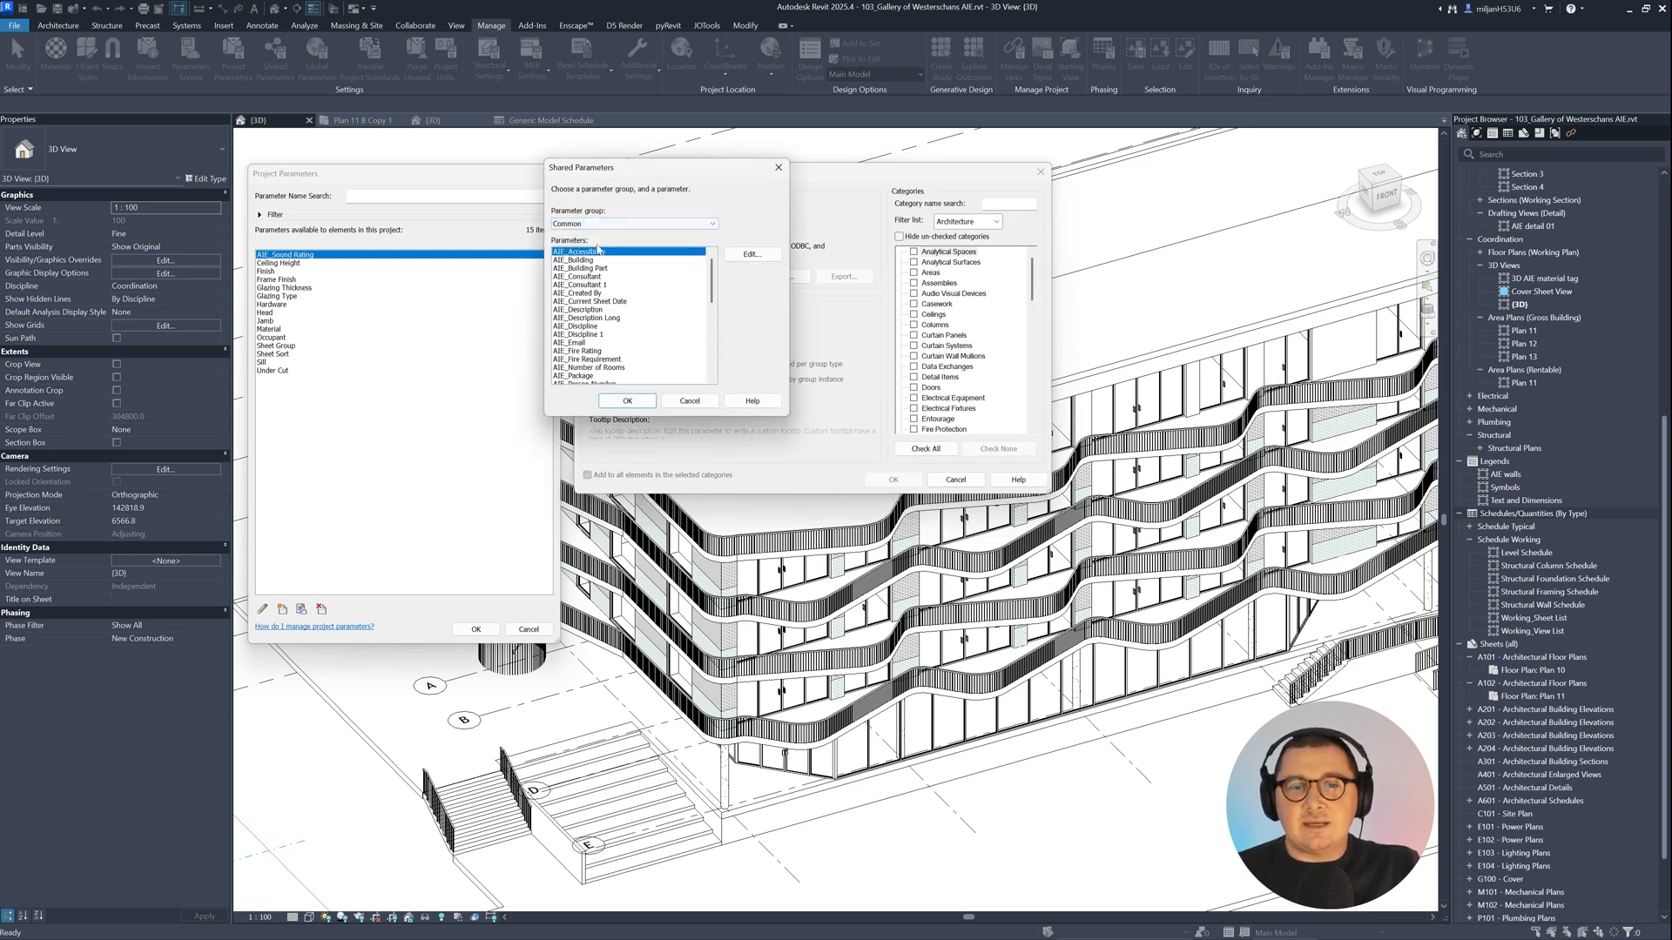
{"action": "left_click", "coordinate": [605, 310]}
{"action": "left_click", "coordinate": [626, 400]}
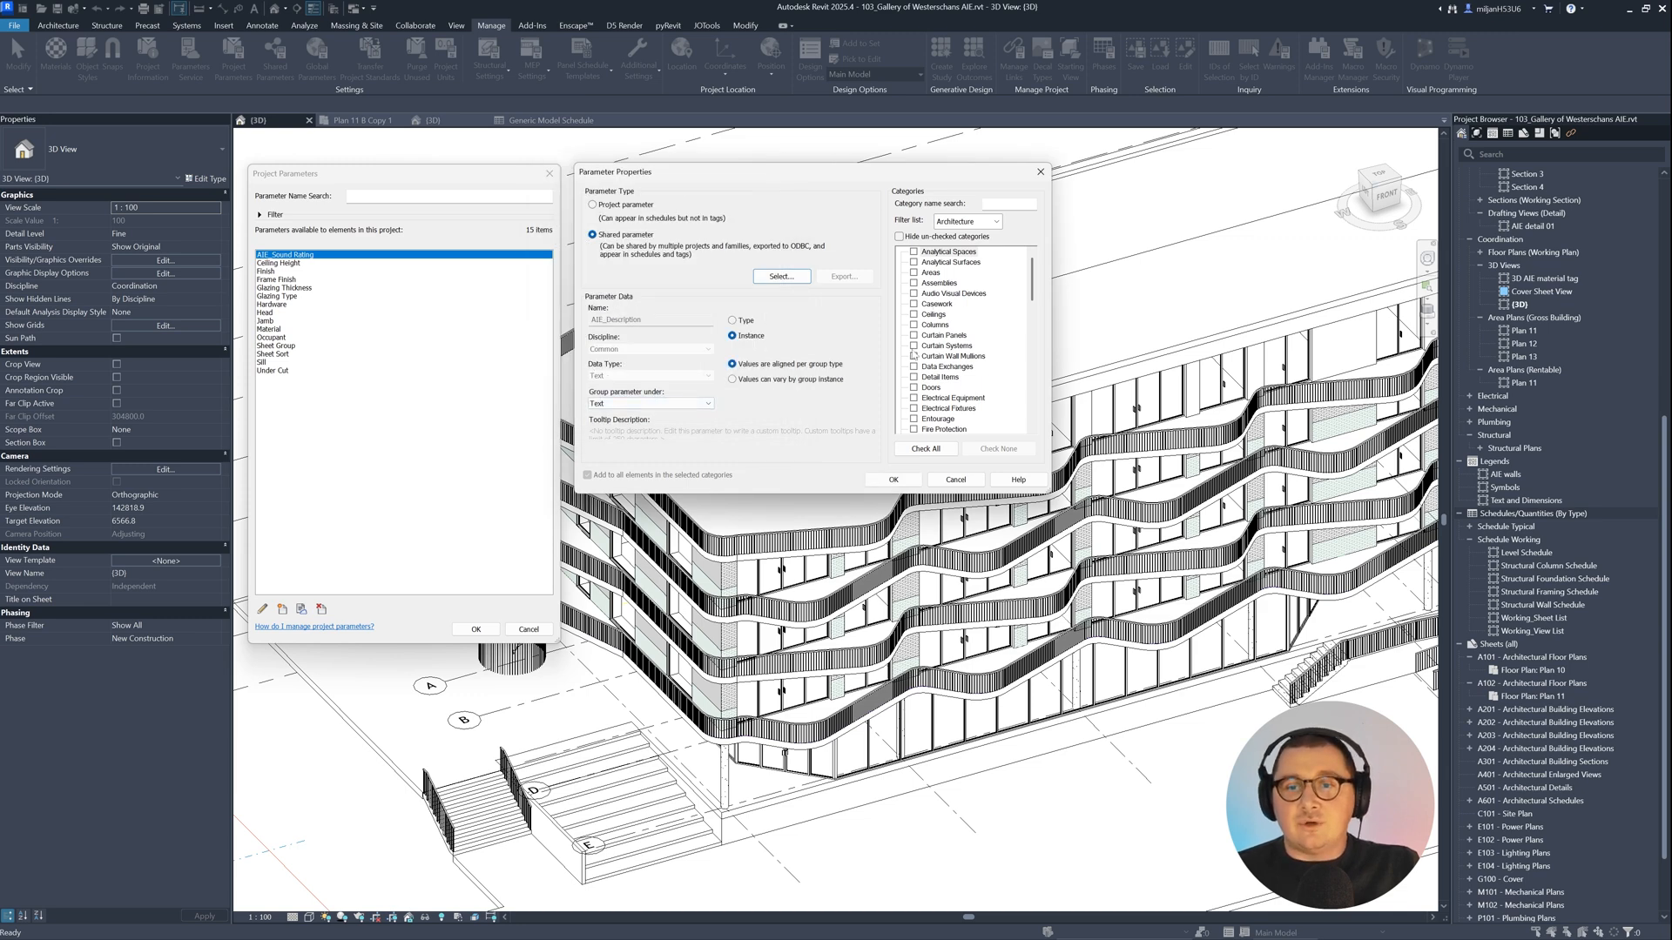
Step: Add AIE_Description to the Doors category as an instance parameter with values aligned per group type
{"action": "left_click", "coordinate": [913, 387]}
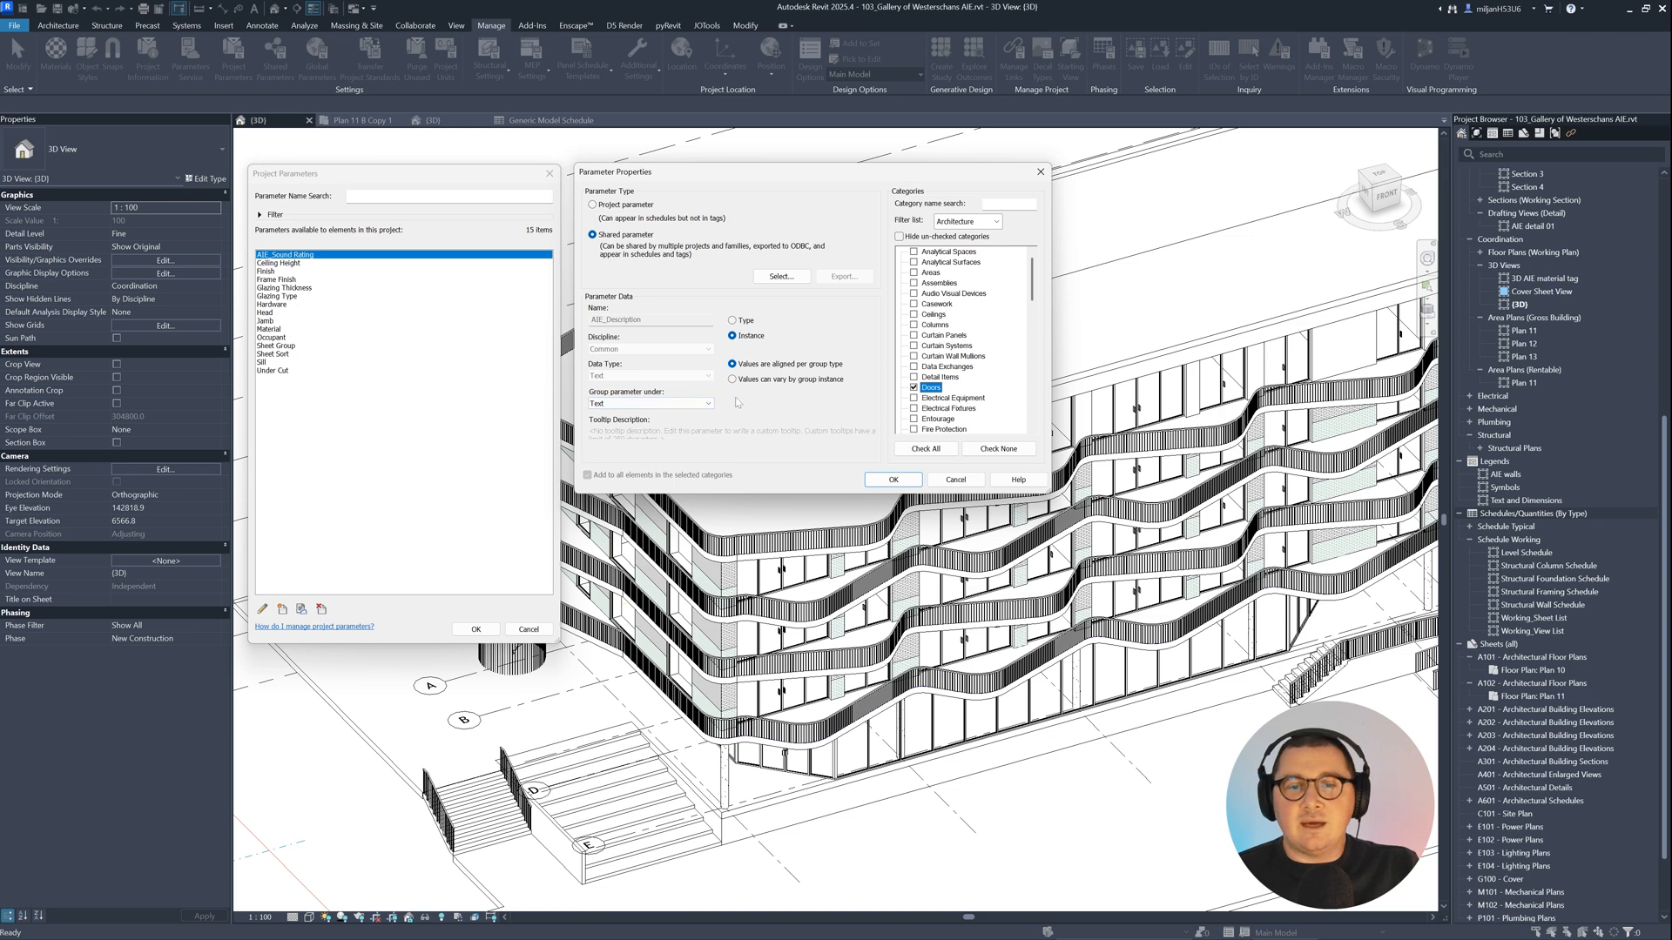
{"action": "left_click", "coordinate": [745, 321]}
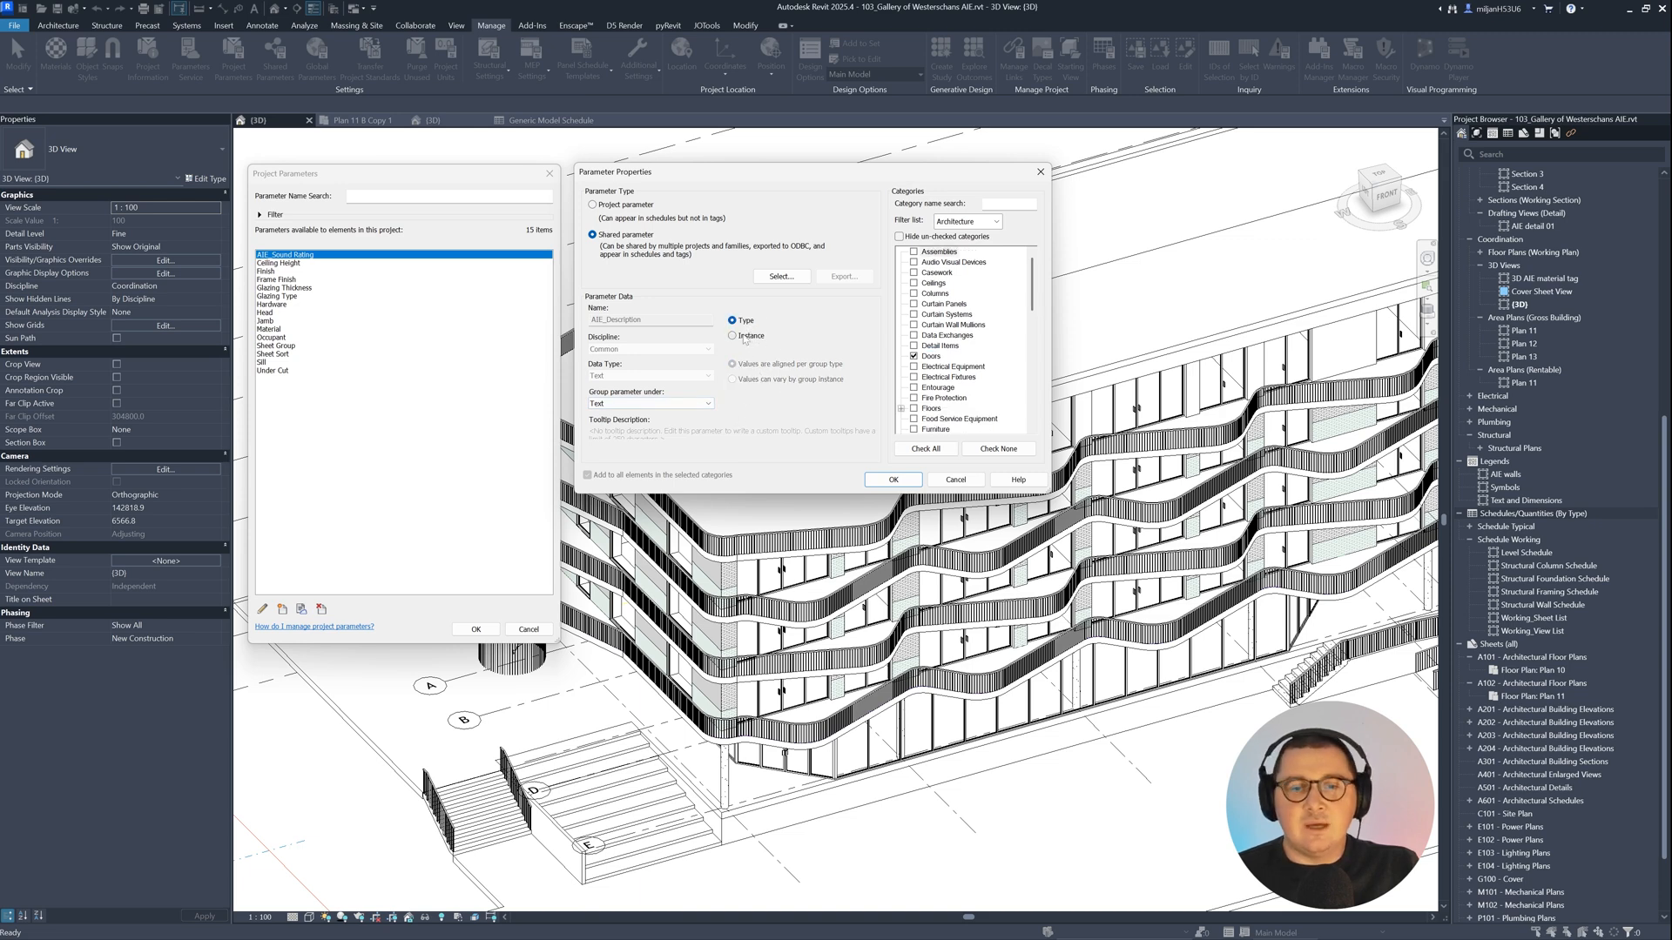
{"action": "left_click", "coordinate": [744, 338]}
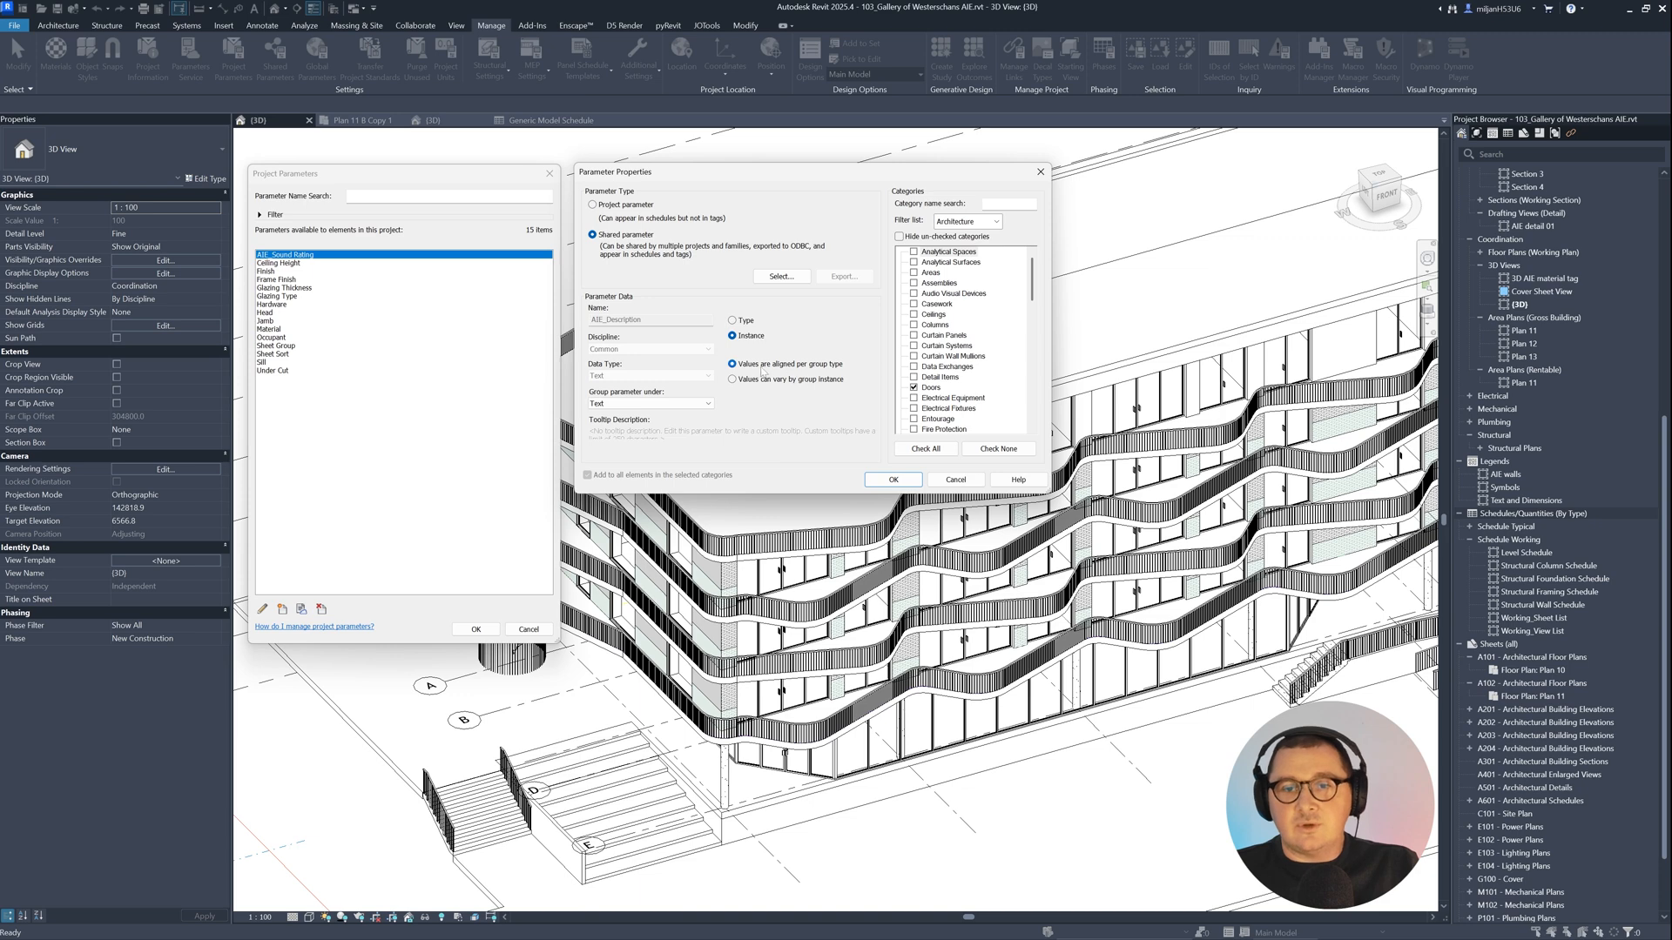
{"action": "left_click", "coordinate": [888, 479]}
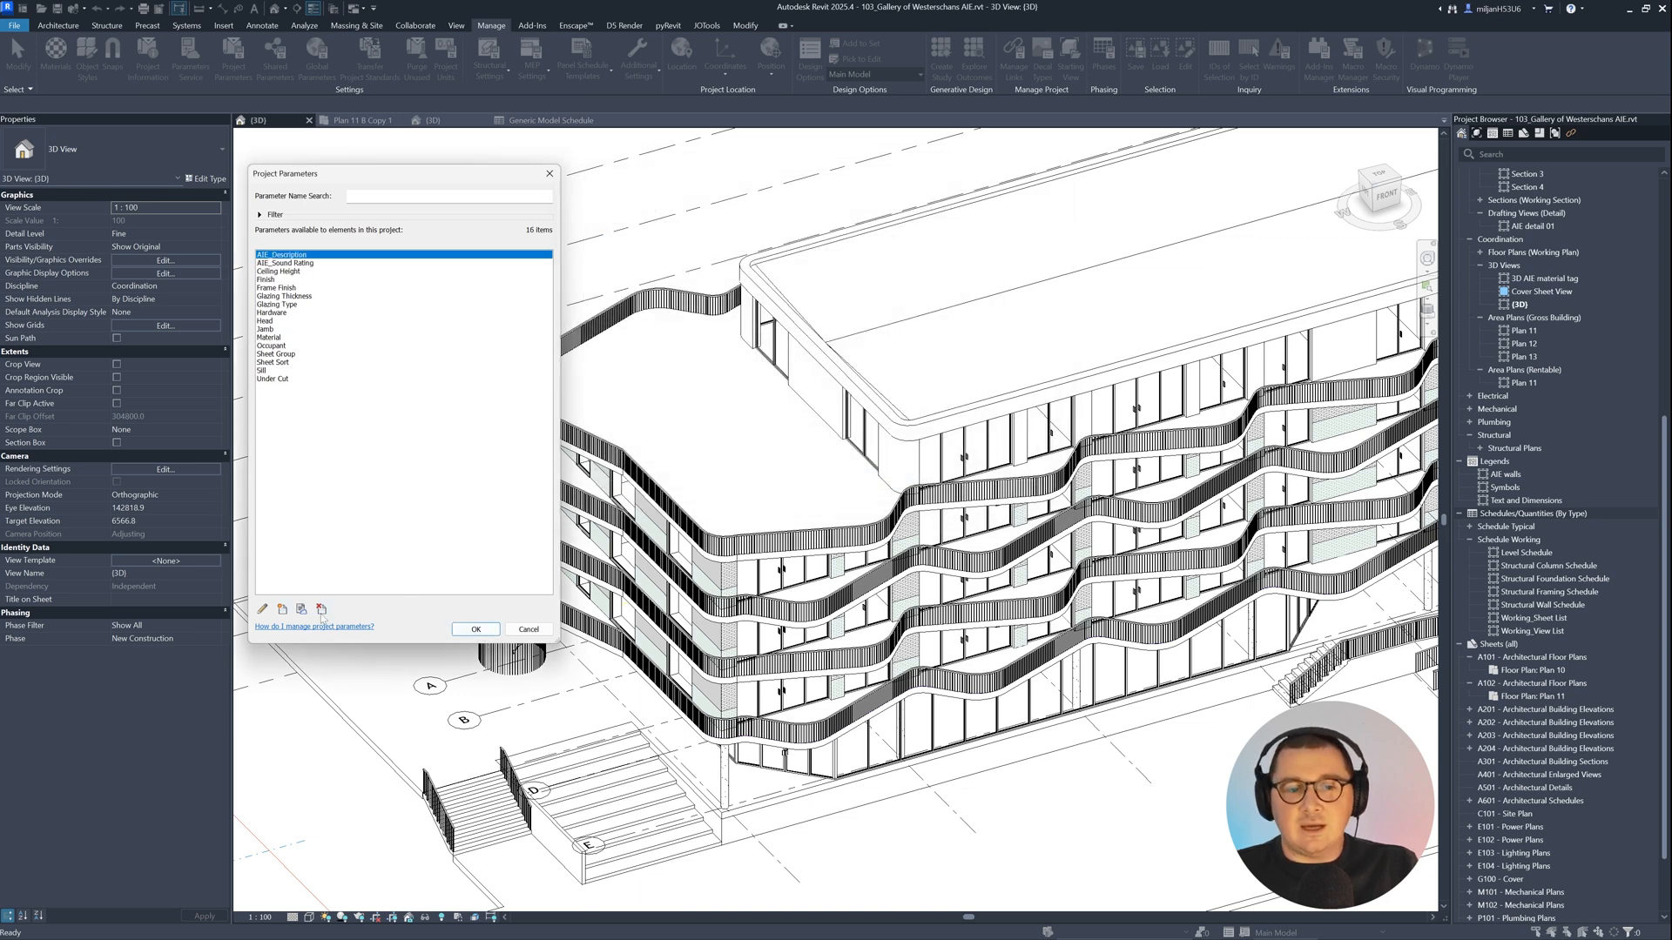
Step: Add the shared parameter AIE_Description Long from the Common group to Doors as an instance parameter with values varying by group instance
{"action": "left_click", "coordinate": [282, 610]}
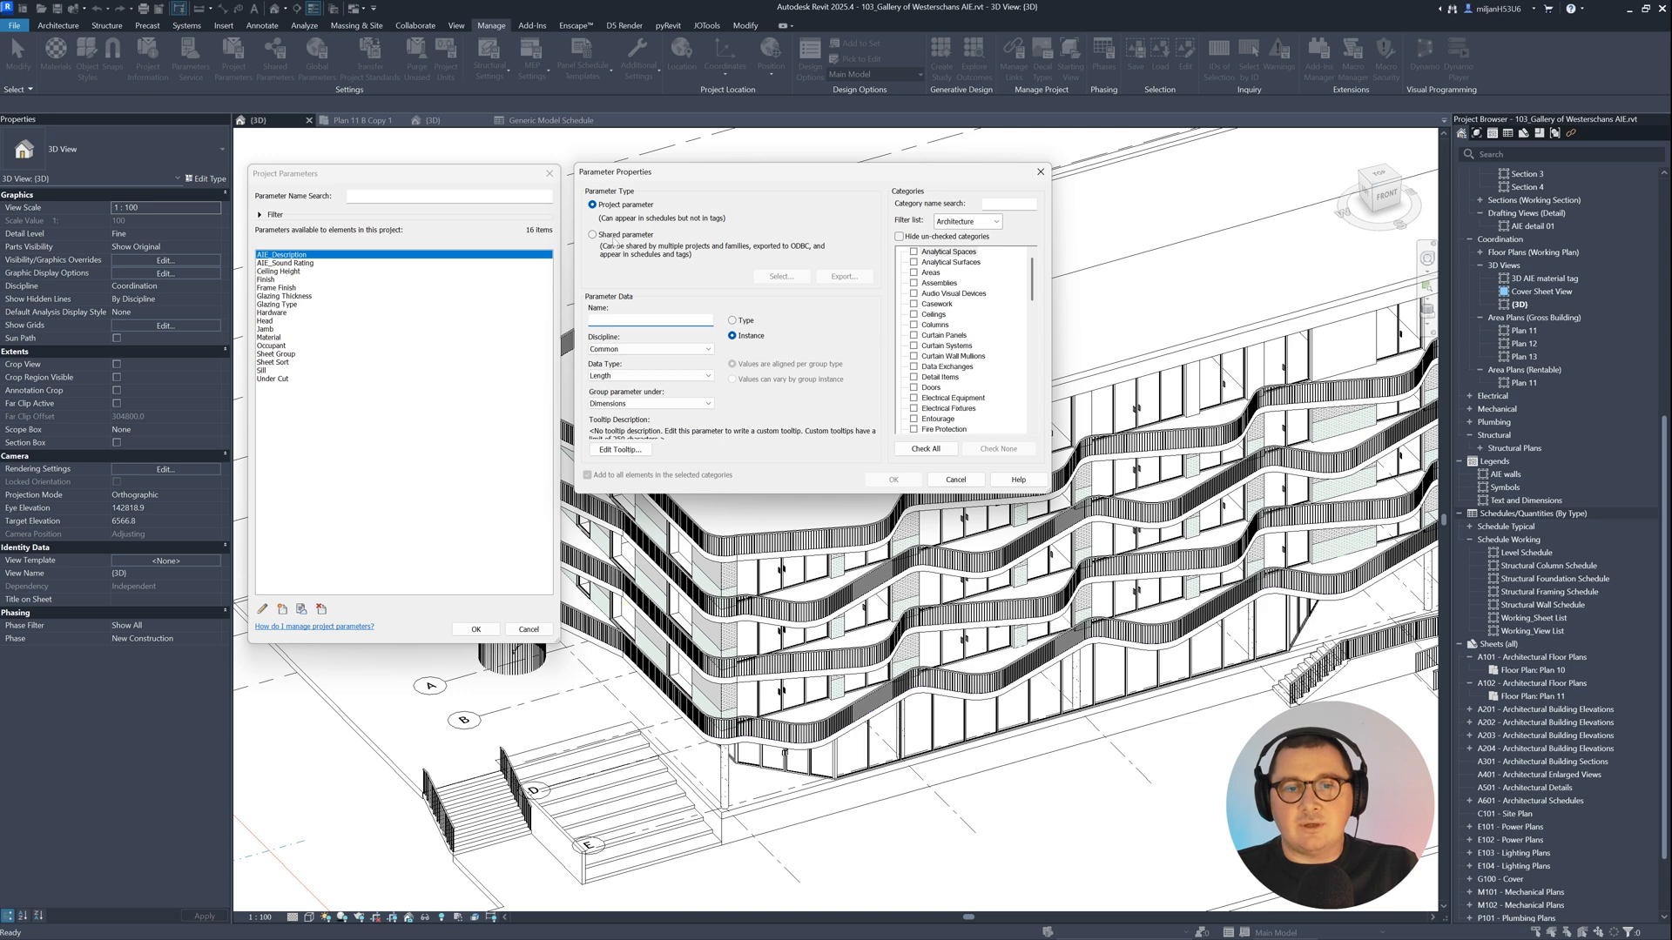
{"action": "left_click", "coordinate": [612, 236]}
{"action": "left_click", "coordinate": [781, 276]}
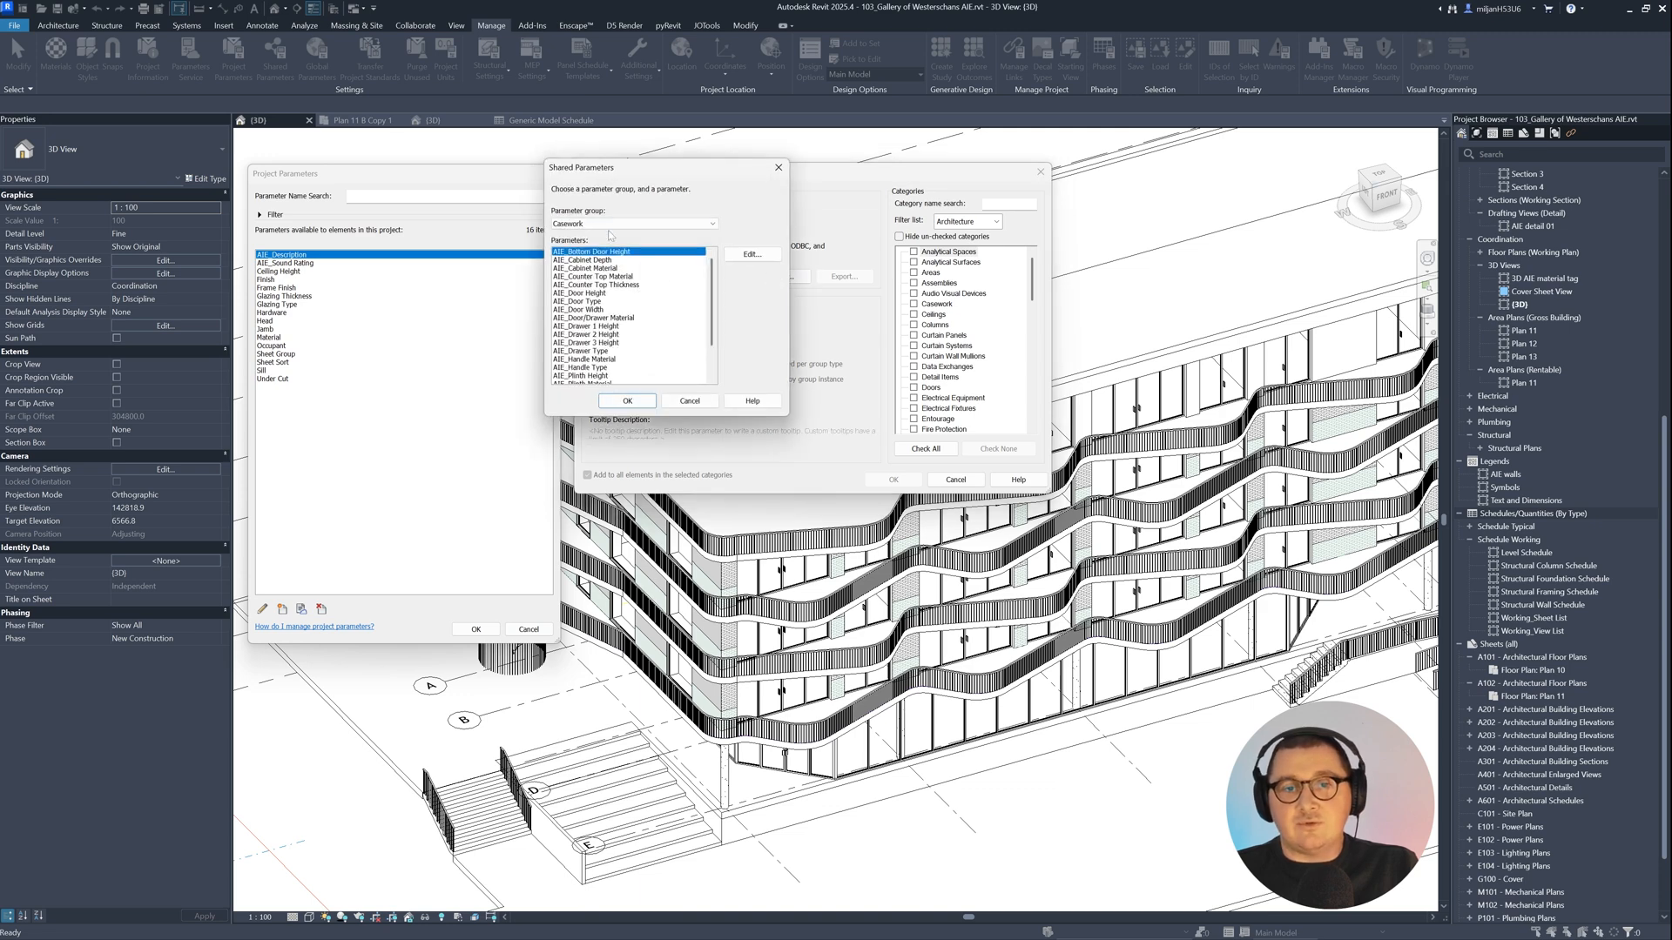
{"action": "left_click", "coordinate": [627, 224]}
{"action": "left_click", "coordinate": [592, 243]}
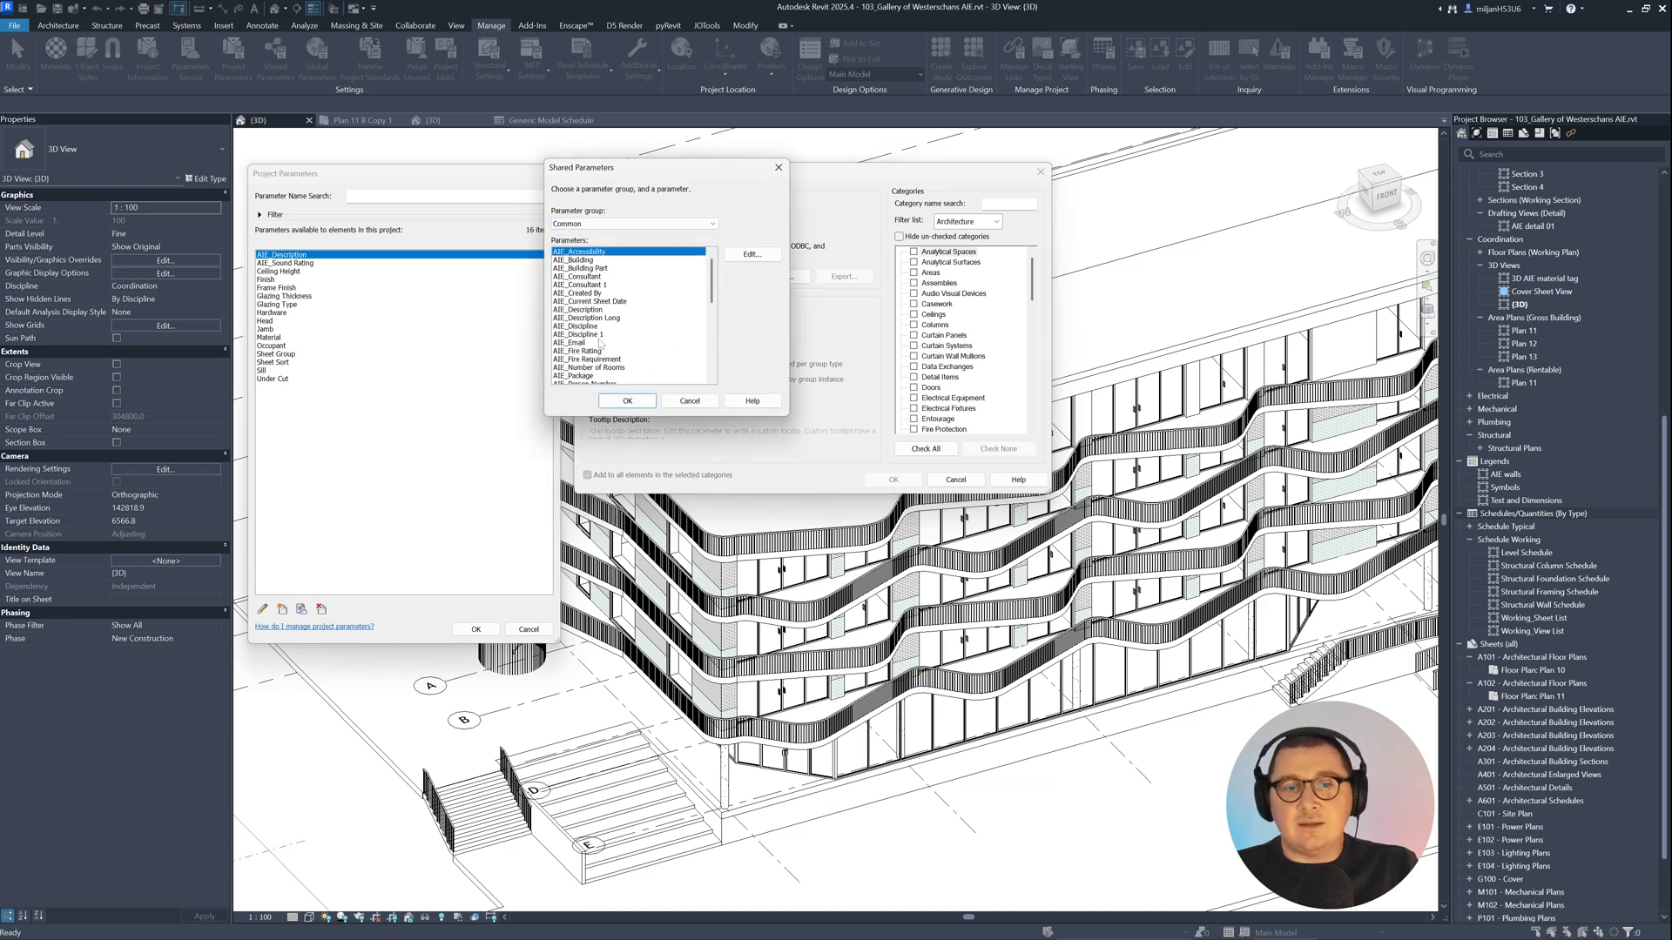
{"action": "left_click", "coordinate": [600, 318]}
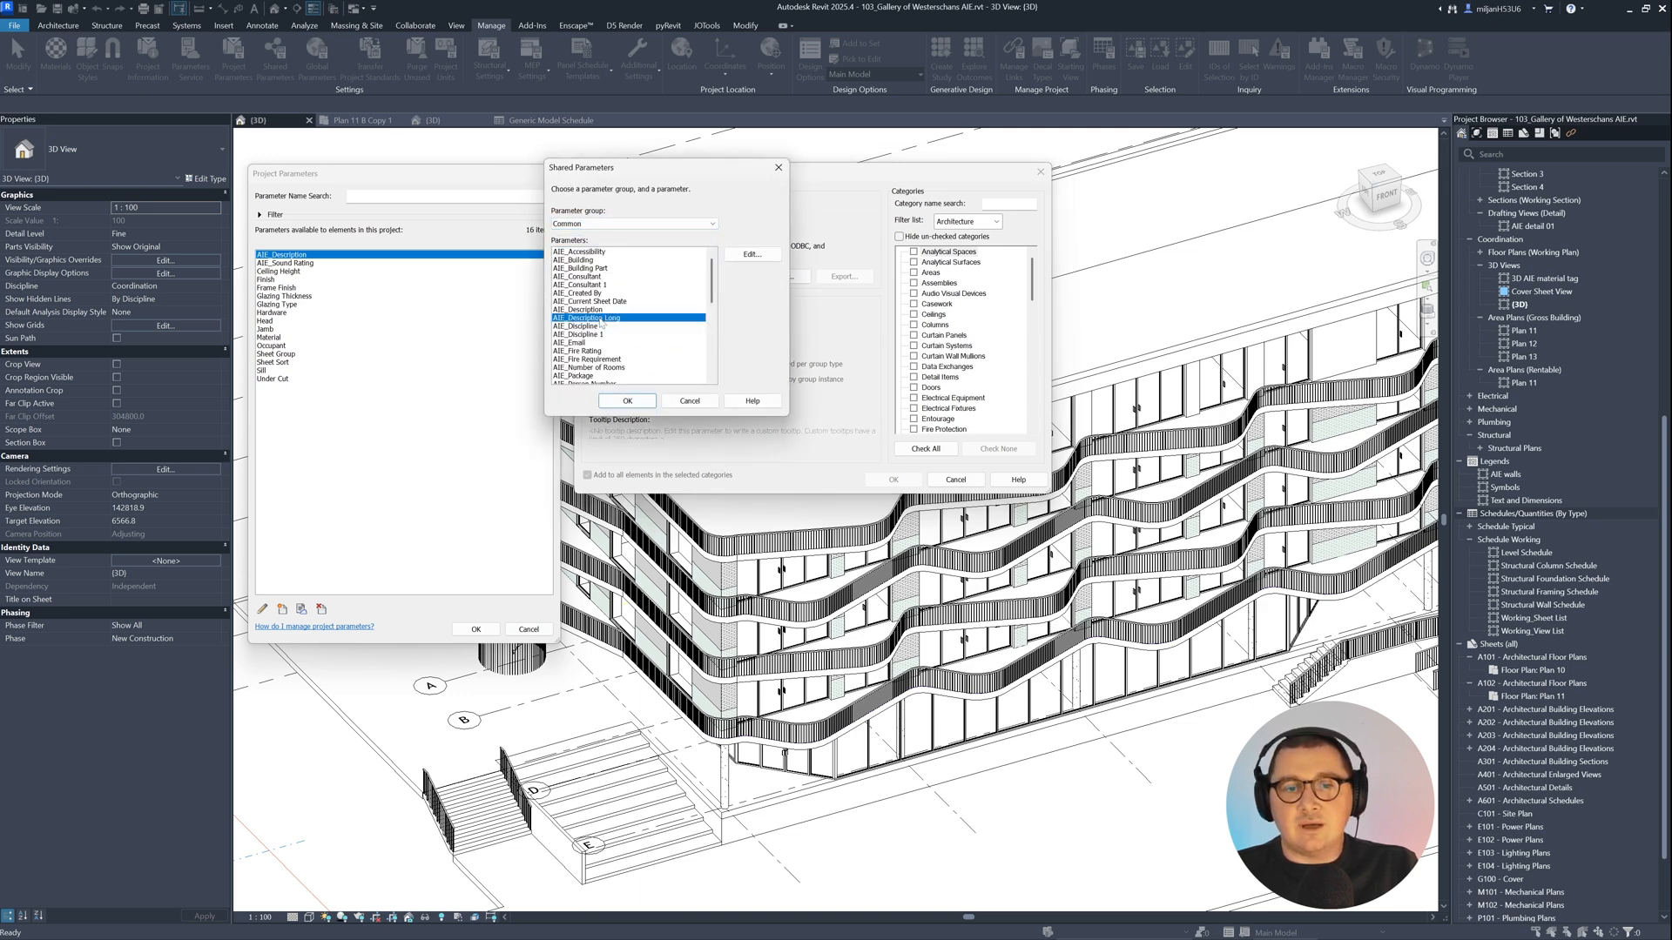
{"action": "left_click", "coordinate": [627, 401]}
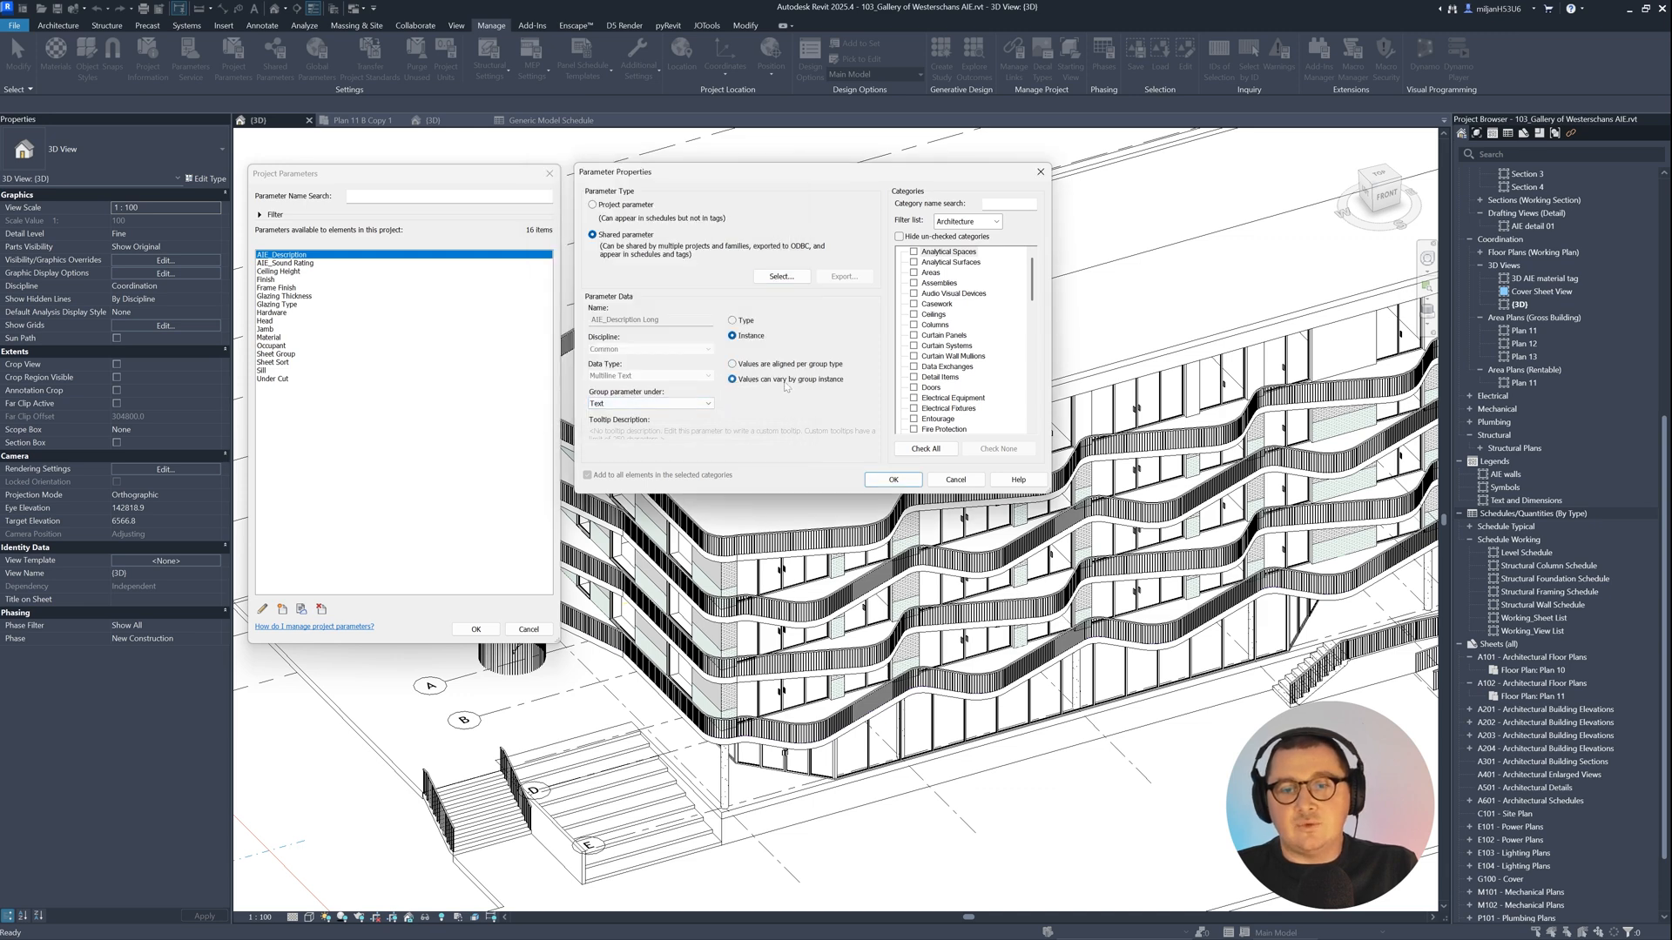
{"action": "left_click", "coordinate": [914, 388]}
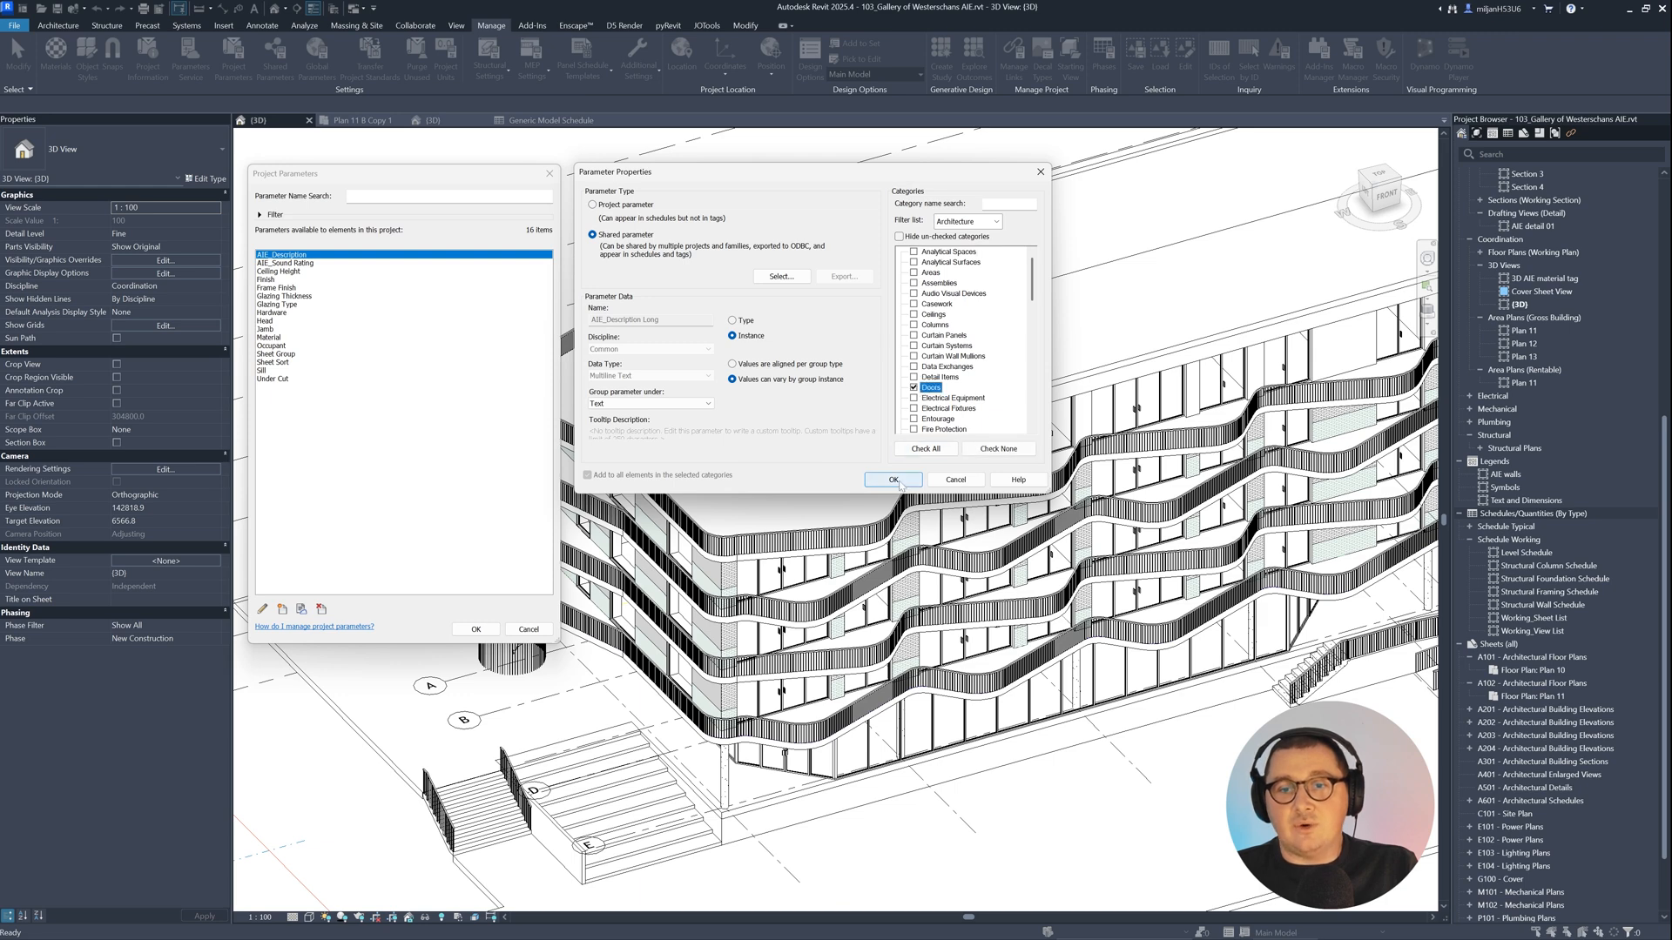
{"action": "left_click", "coordinate": [894, 480]}
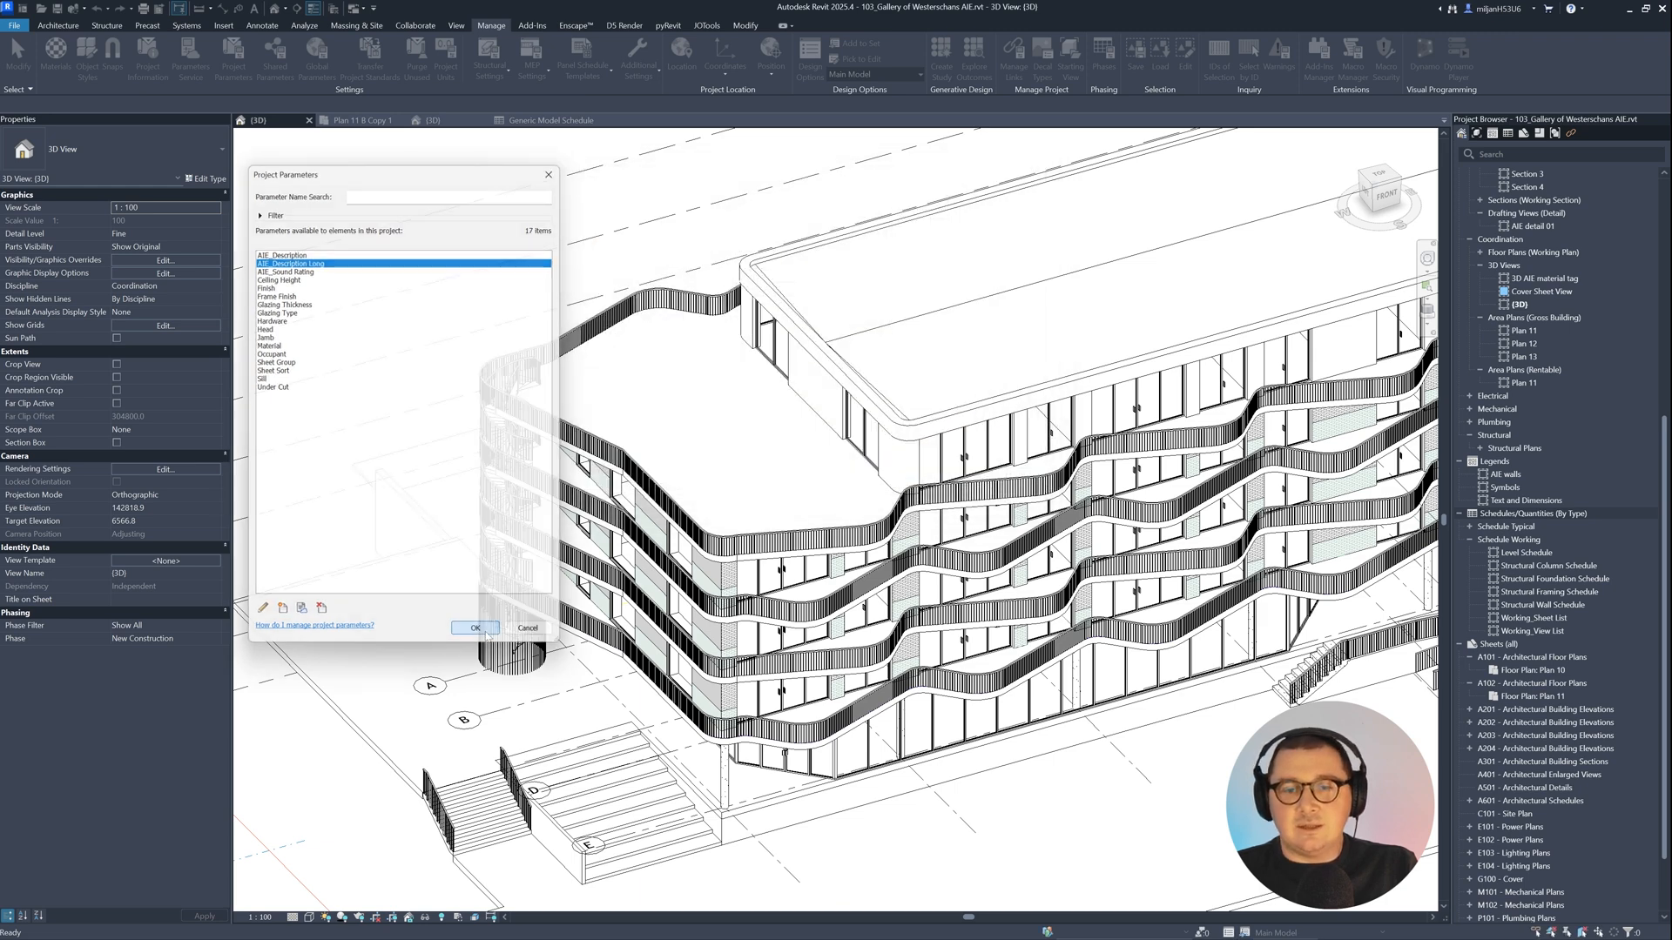
Step: Accept the project parameters and select the 800 x 2100mm door opening into the large room of Apartment 01, beside grid 1 on Plan 11 B Copy 1
{"action": "left_click", "coordinate": [476, 628]}
{"action": "left_click", "coordinate": [362, 120]}
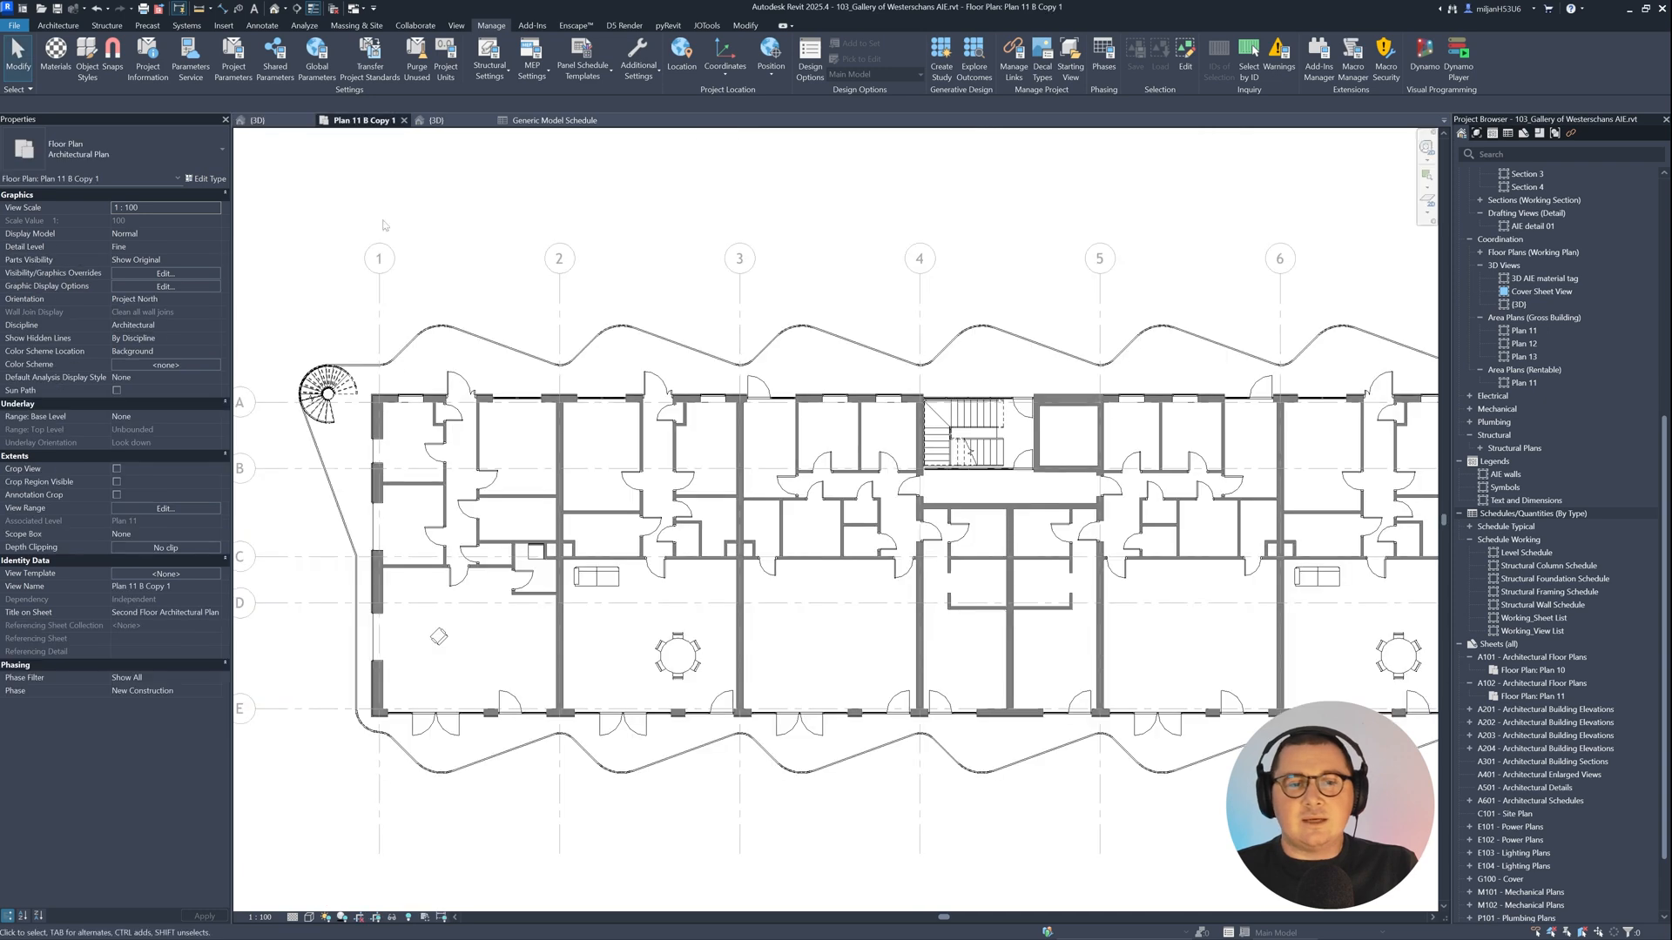
{"action": "middle_click_drag", "start_coordinate": [401, 549], "coordinate": [587, 516]}
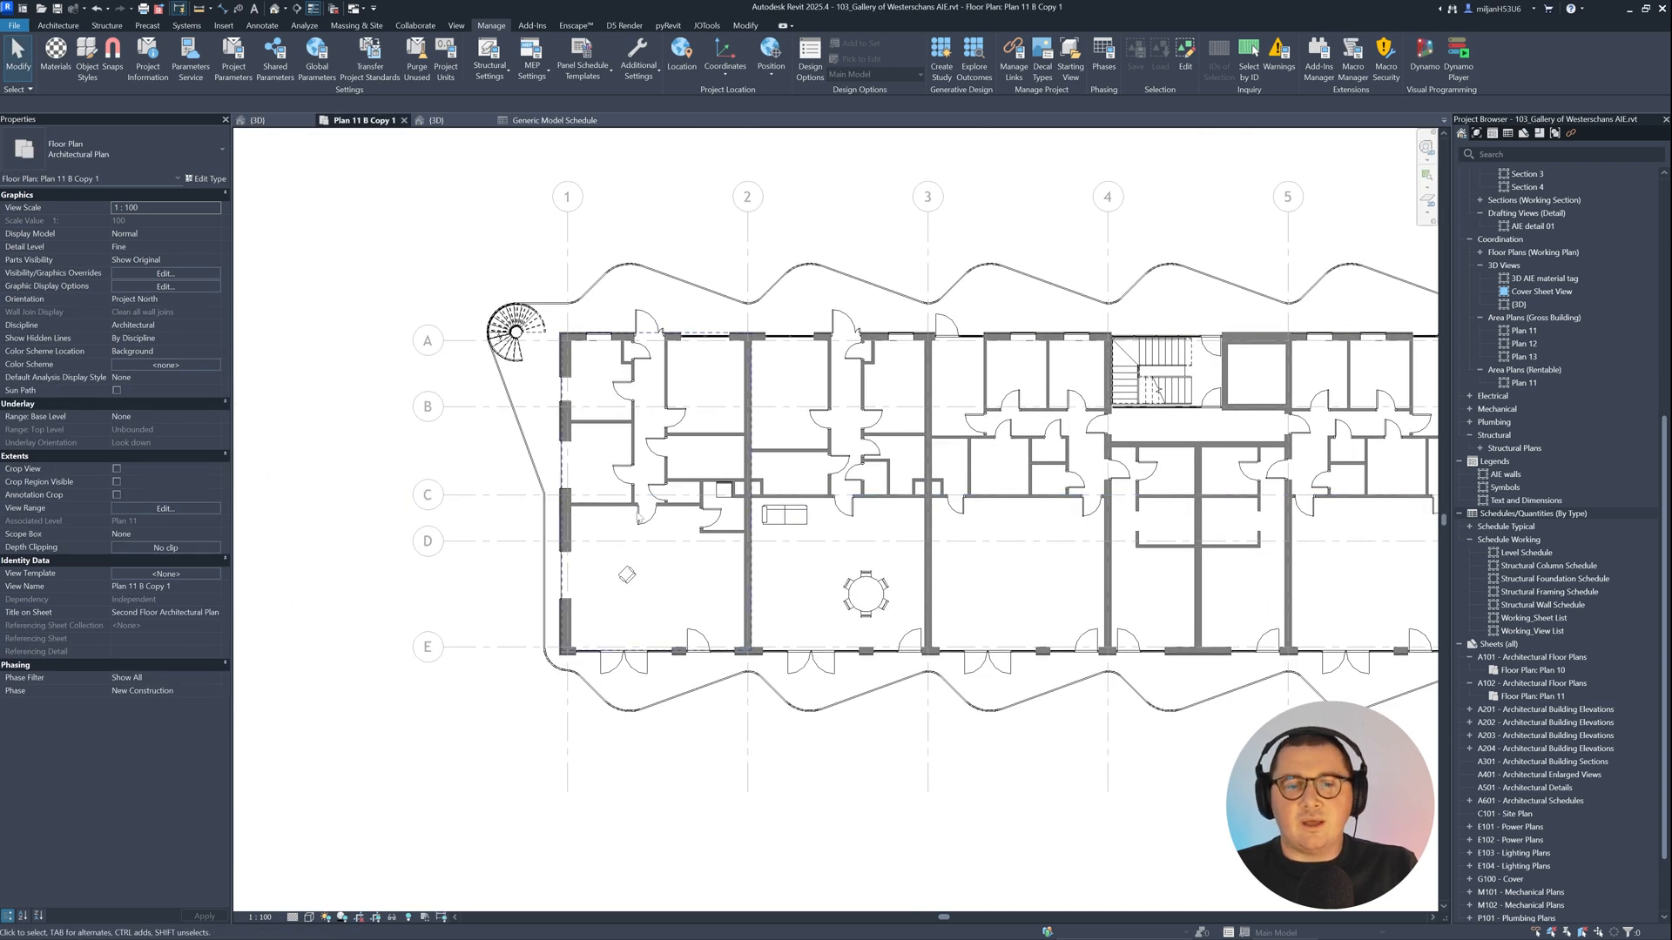
{"action": "scroll", "coordinate": [601, 513], "scroll_direction": "up", "scroll_amount": 3}
{"action": "left_click", "coordinate": [621, 506]}
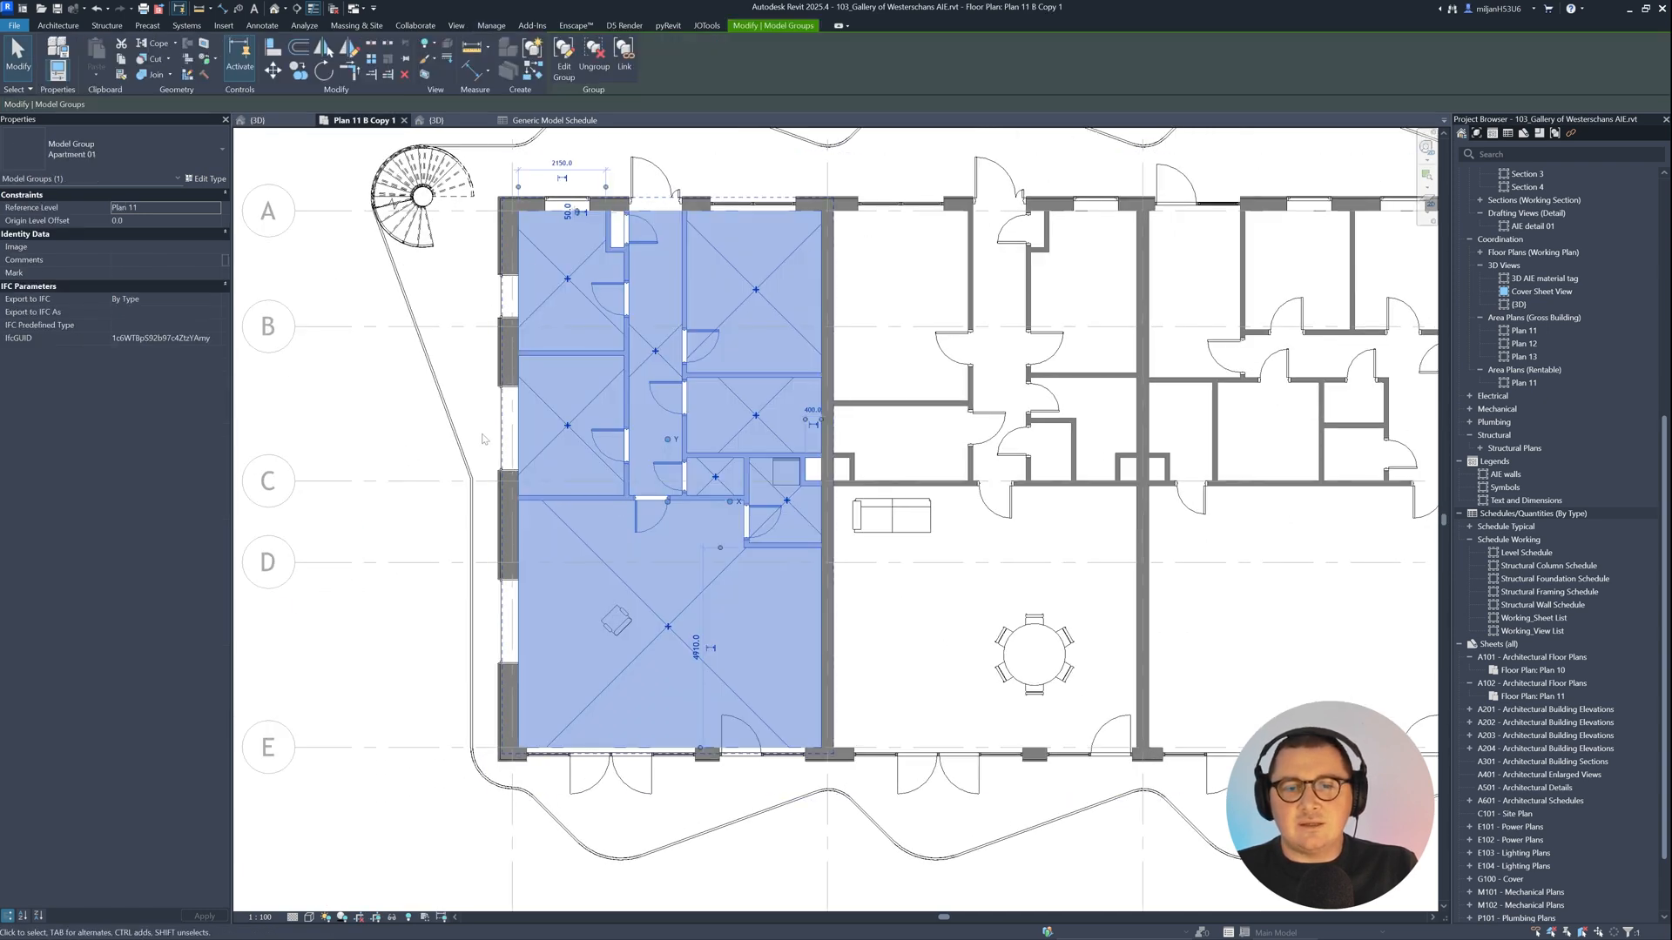
{"action": "middle_click_drag", "start_coordinate": [536, 585], "coordinate": [713, 574]}
{"action": "scroll", "coordinate": [814, 505], "scroll_direction": "up", "scroll_amount": 4}
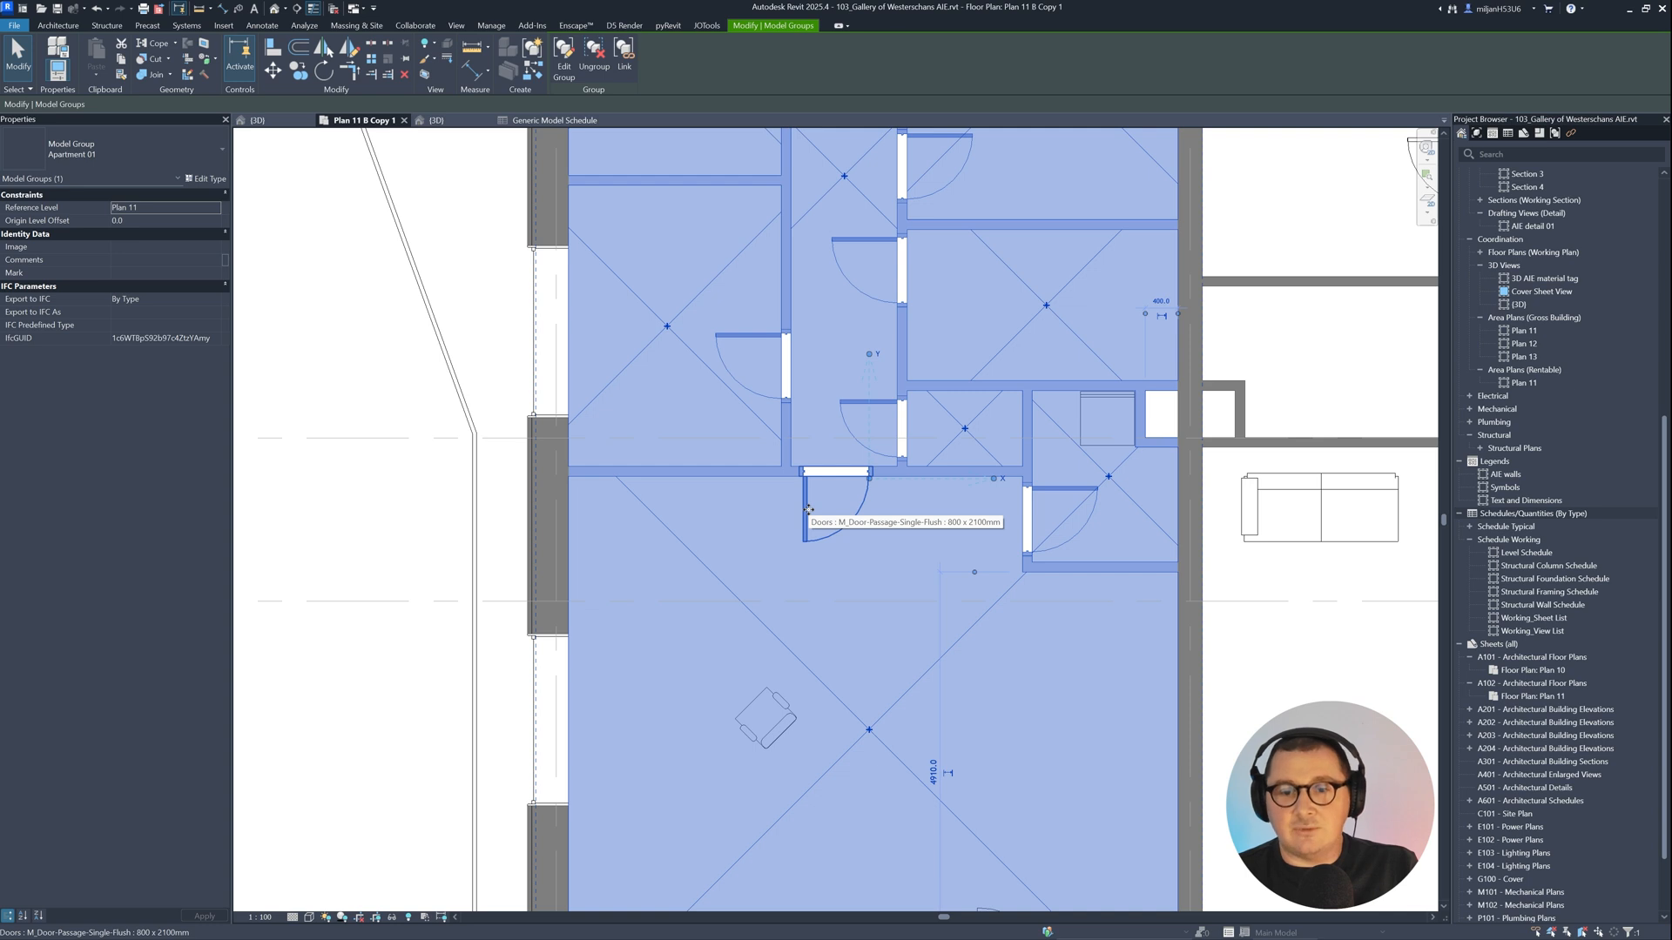
{"action": "left_click", "coordinate": [808, 509]}
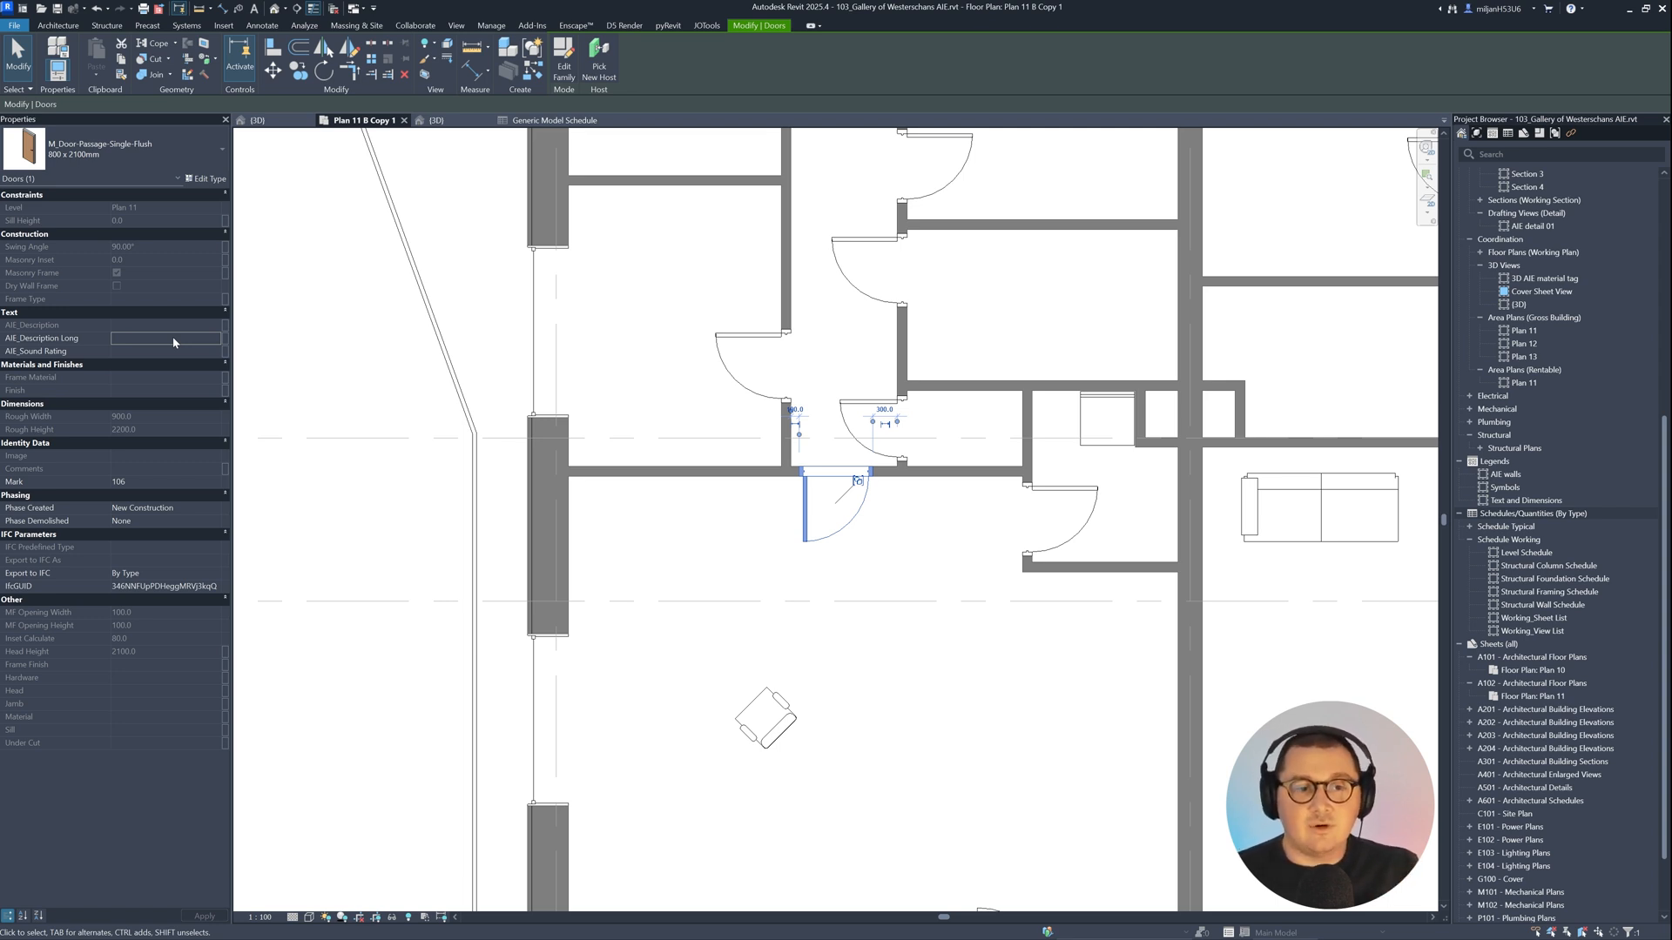
Step: Fill in the selected door's AIE_Description Long with "Ark It Easy" followed by a string of x characters
{"action": "left_click", "coordinate": [216, 343]}
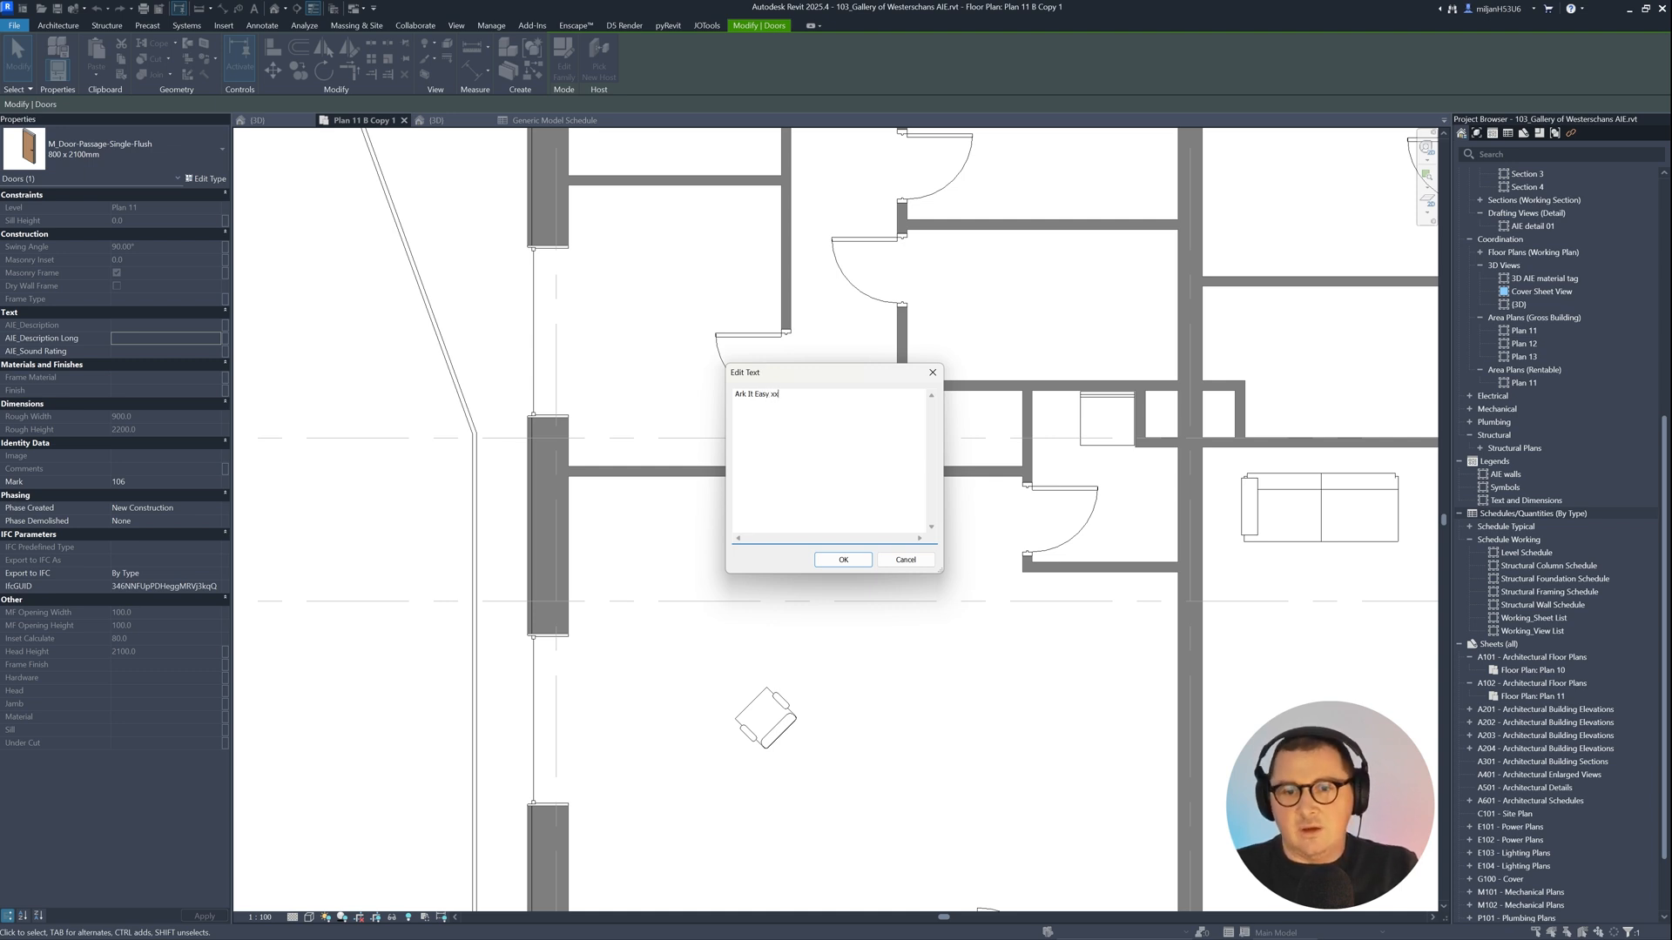
{"action": "type", "text": "xxxxxxxxxxxx"}
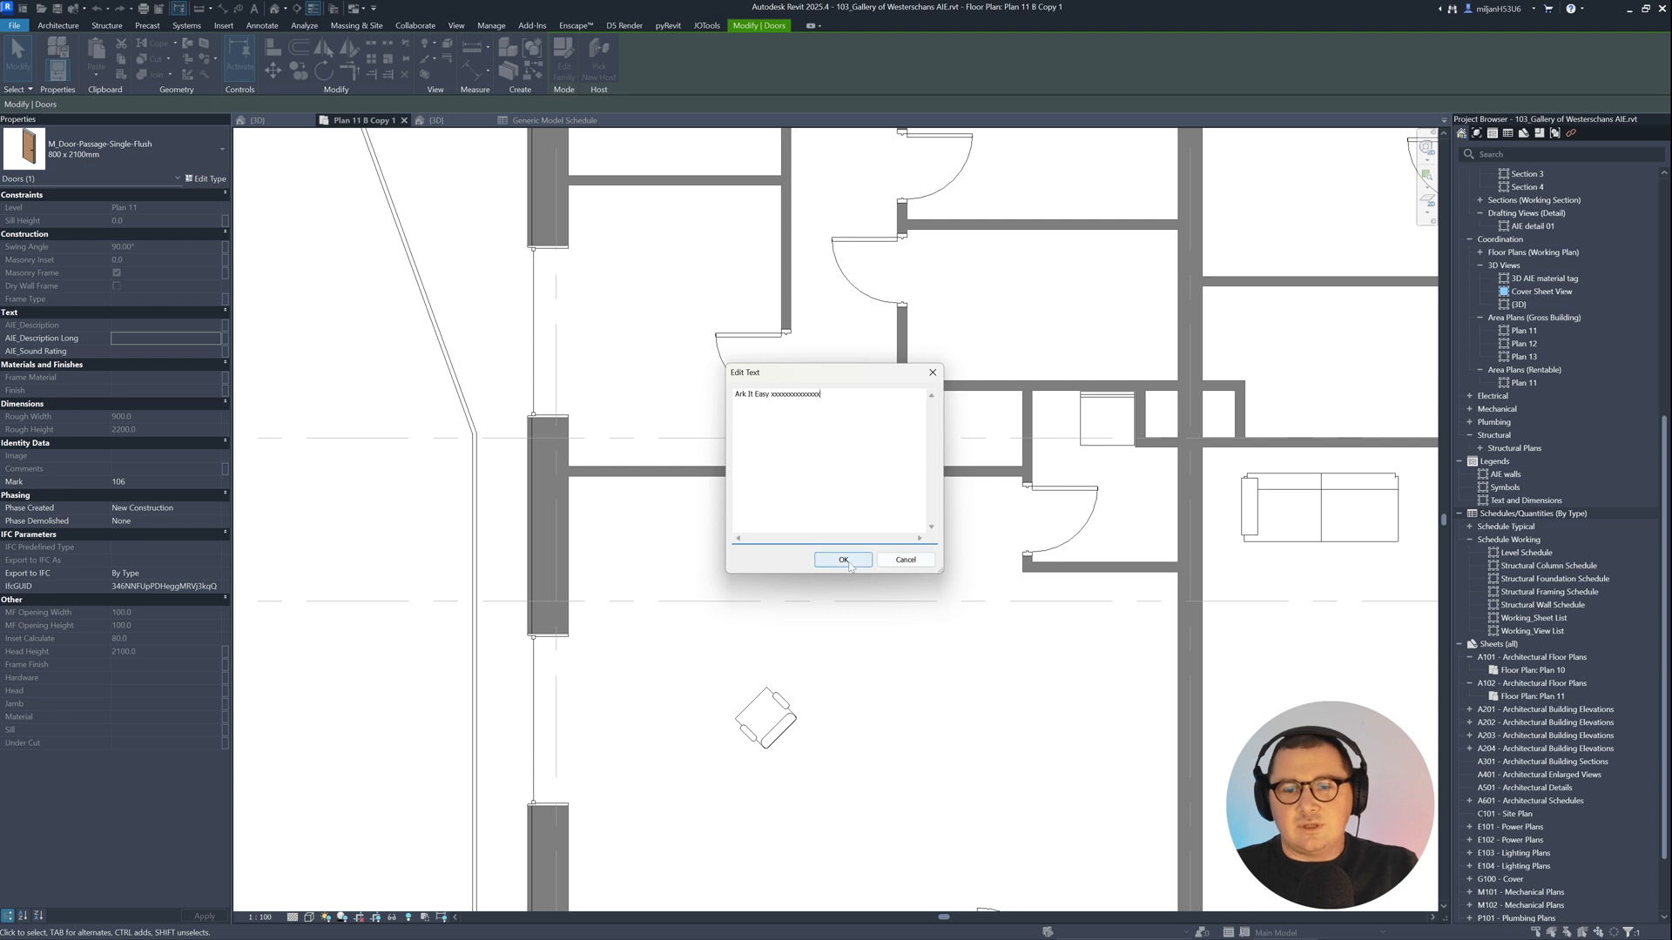
{"action": "left_click", "coordinate": [843, 560]}
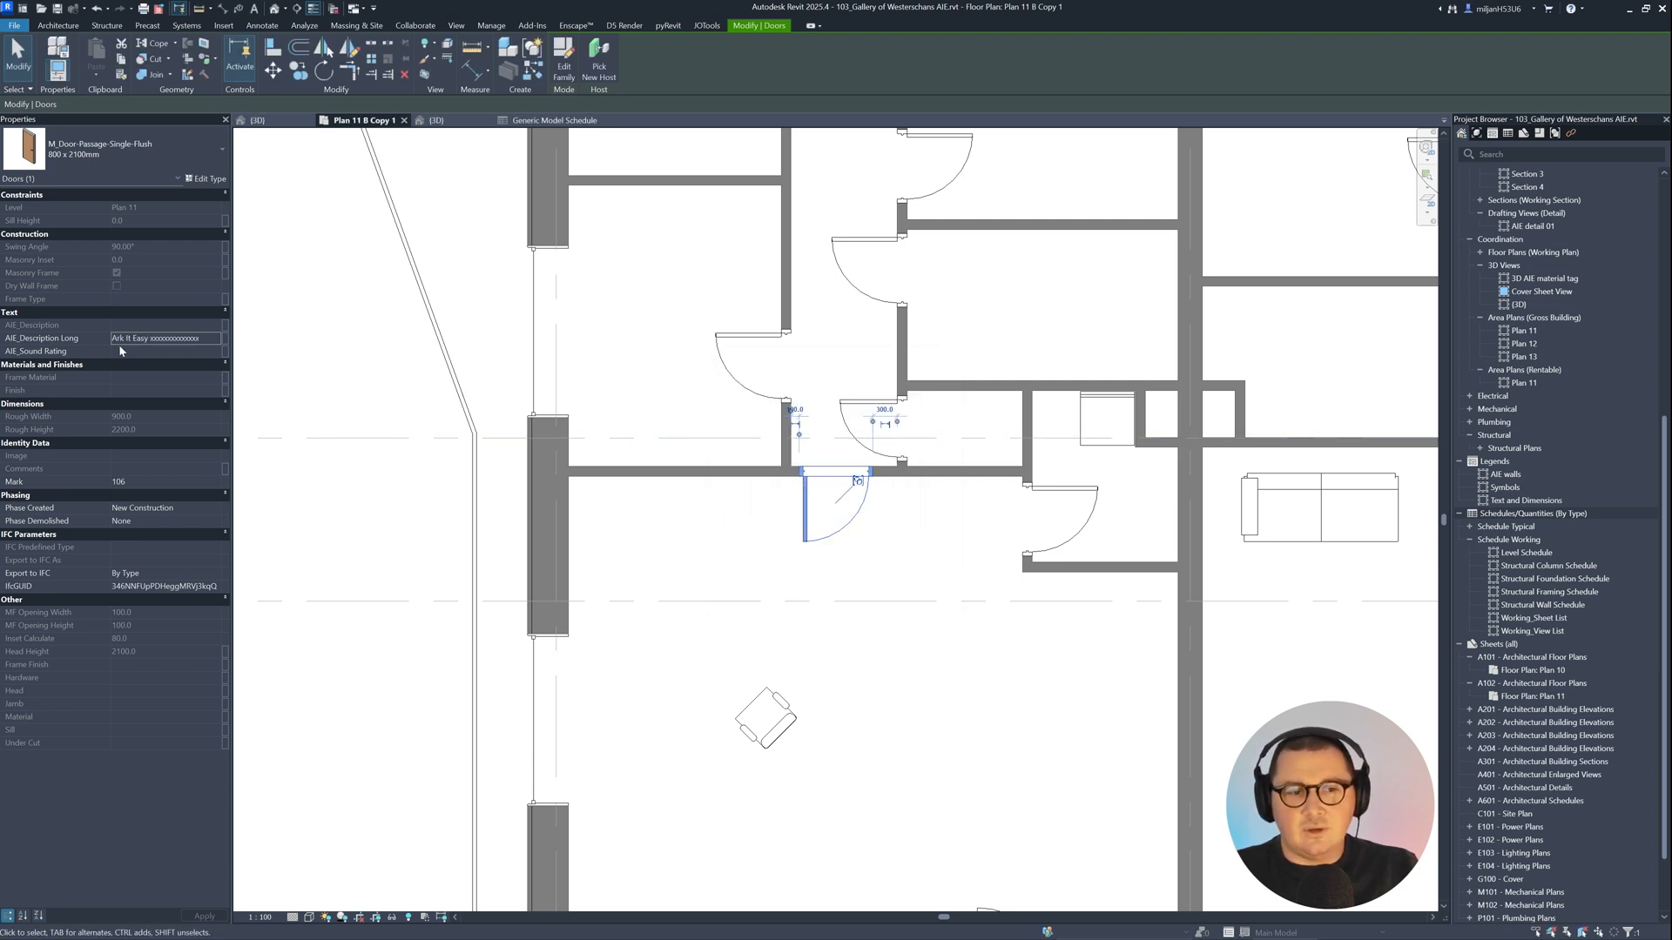
Step: Remove the string of x characters from the door's AIE_Description Long, leaving "Ark It Easy", and deselect the door
{"action": "left_click", "coordinate": [177, 341]}
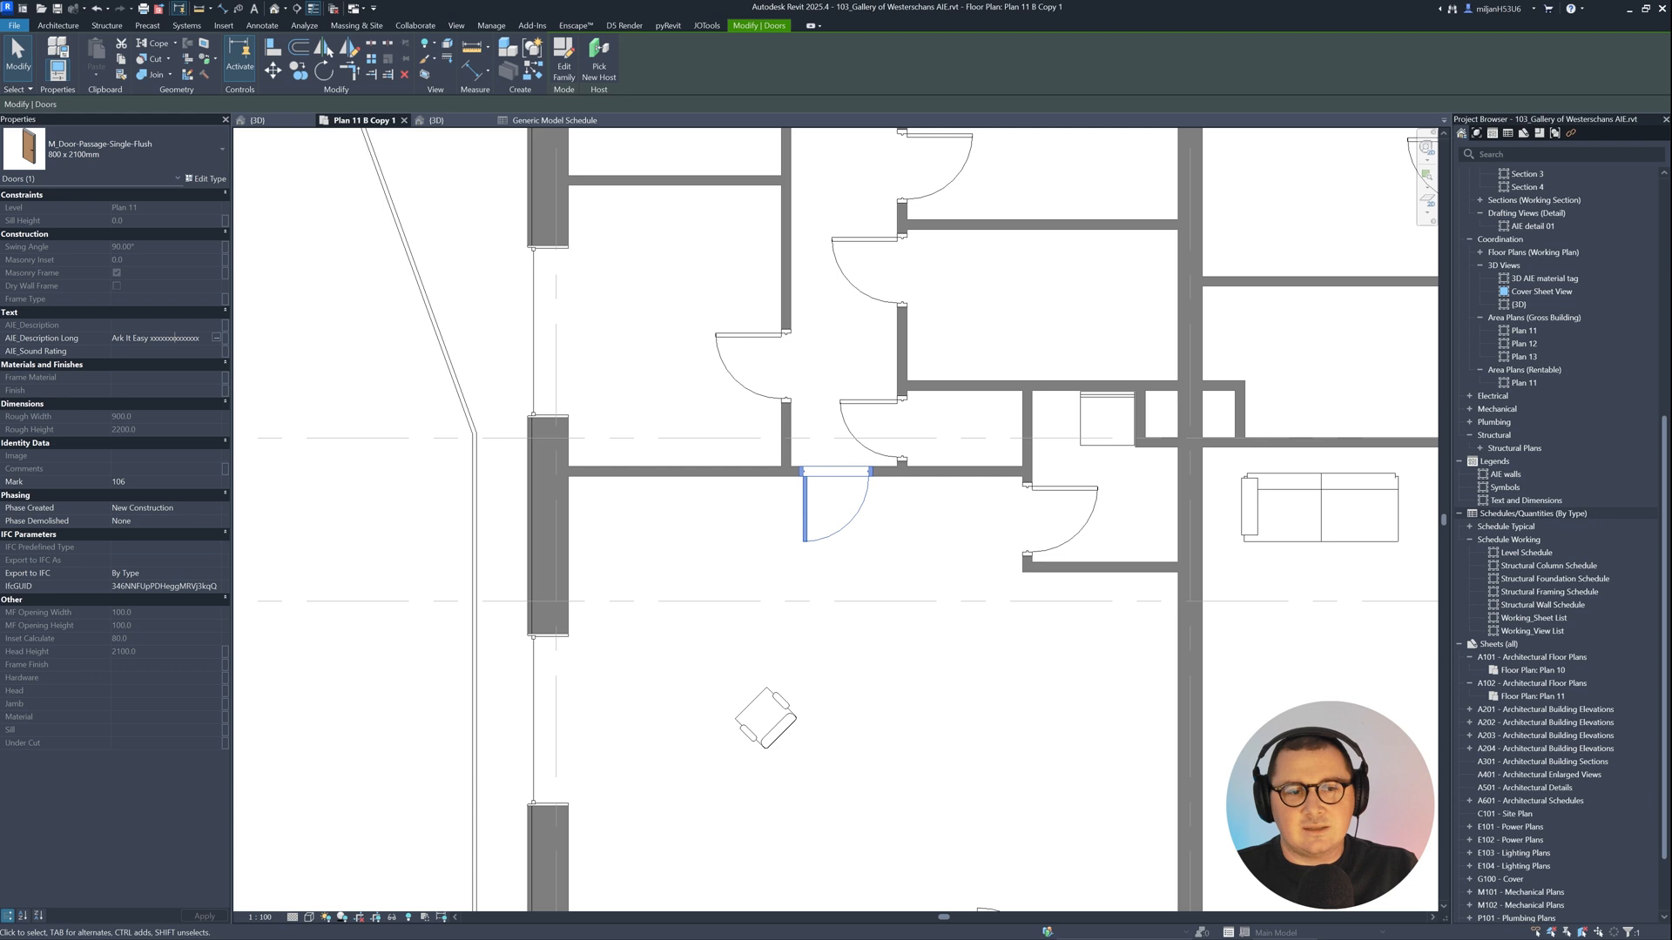
{"action": "left_click", "coordinate": [216, 339]}
{"action": "double_click", "coordinate": [782, 394]}
{"action": "key", "text": "BackSpace"}
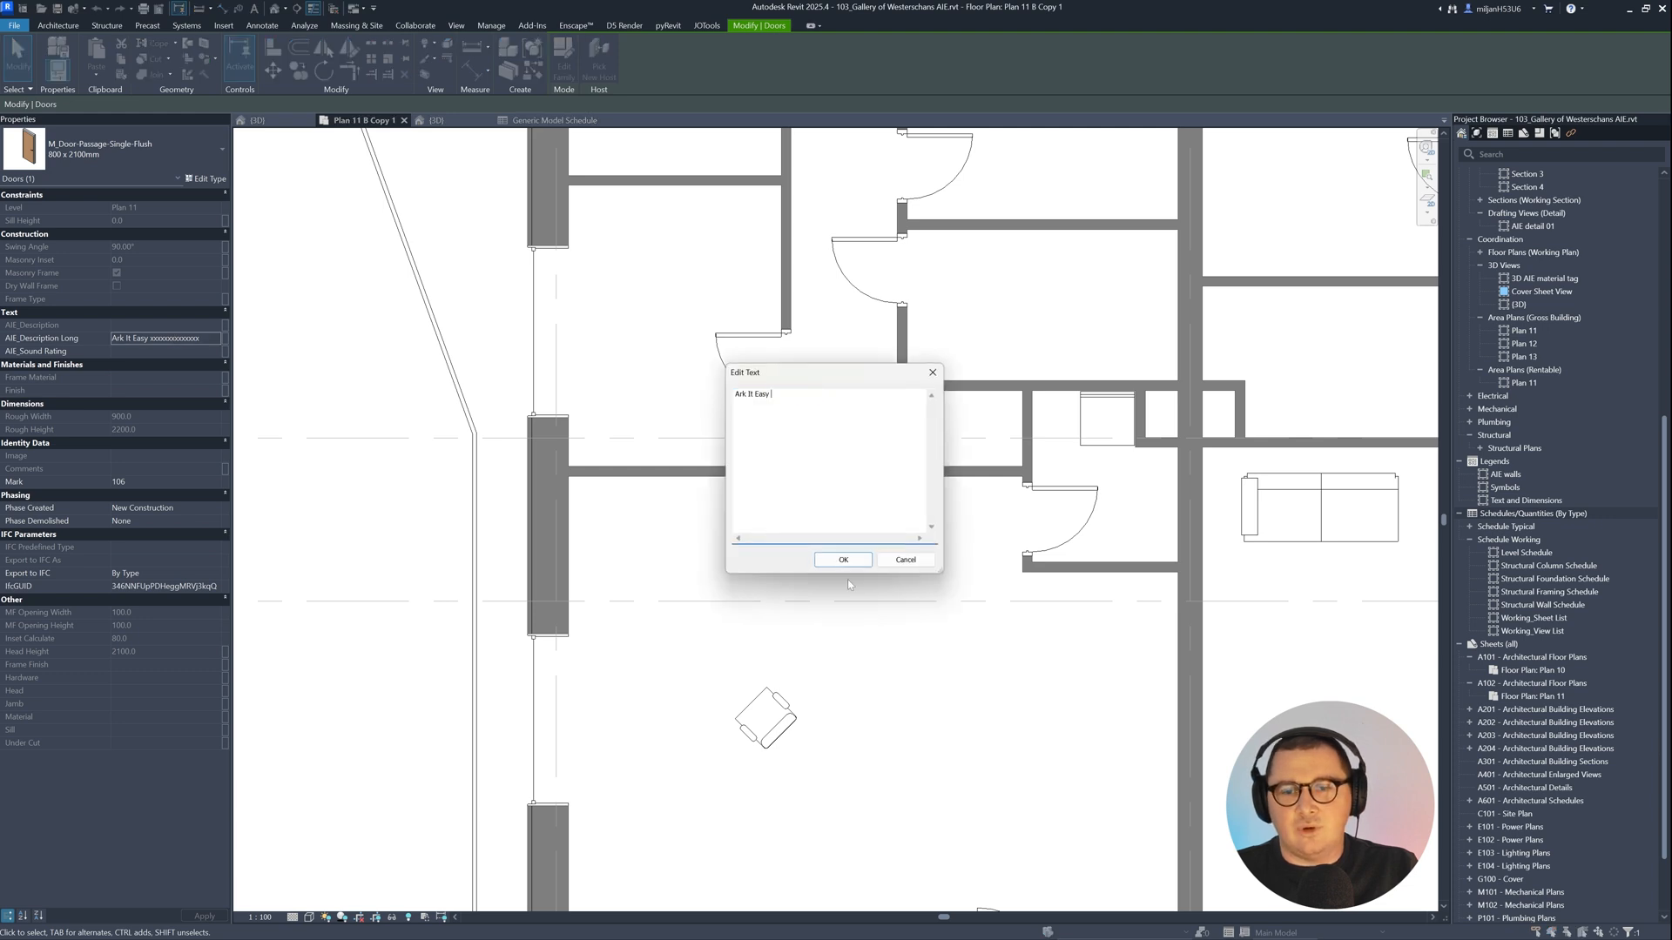
{"action": "left_click", "coordinate": [843, 559]}
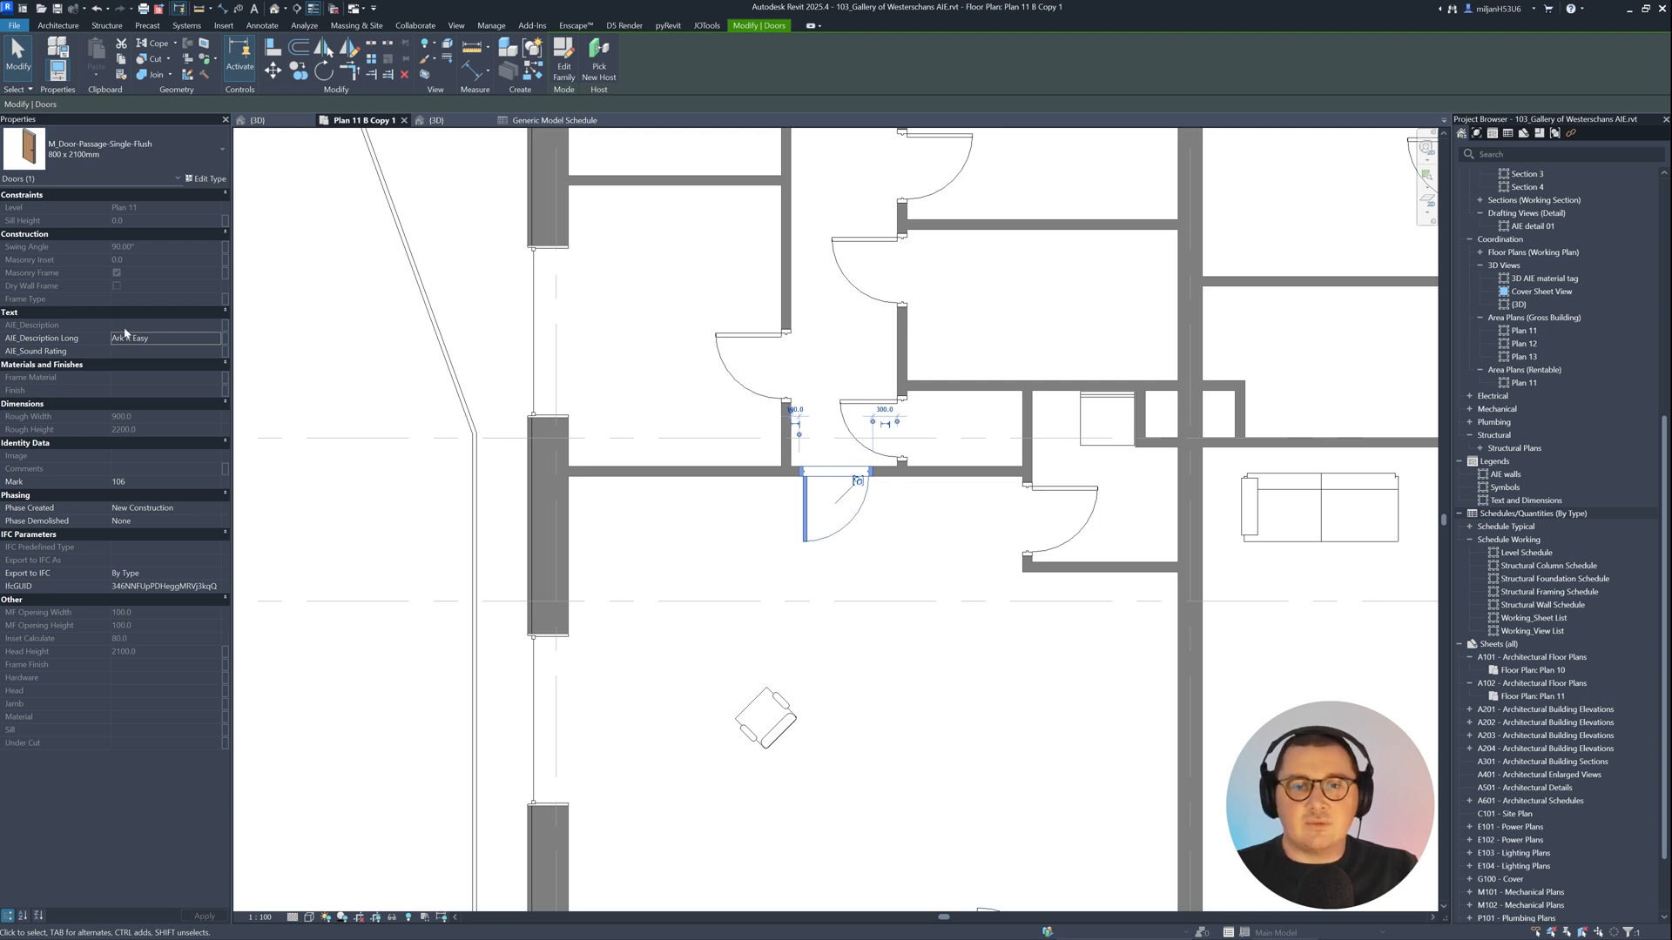
{"action": "left_click", "coordinate": [313, 376]}
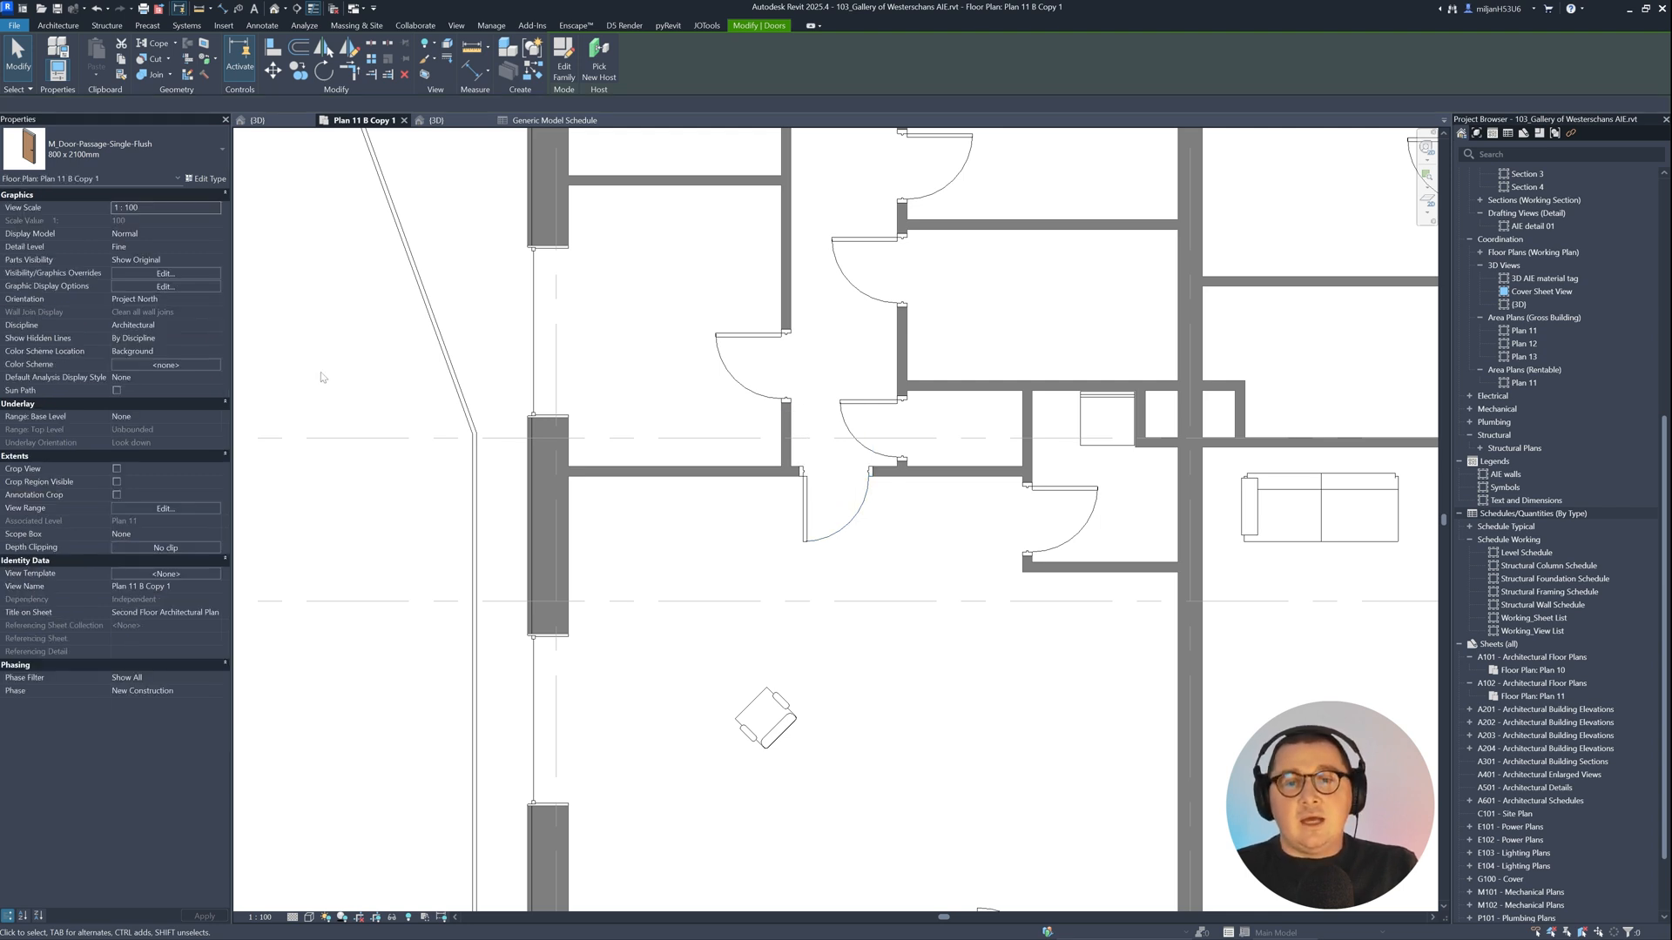
Step: Edit the Apartment 01 group, set the same door's AIE_Description to 123, and finish the group edit
{"action": "left_click", "coordinate": [810, 524]}
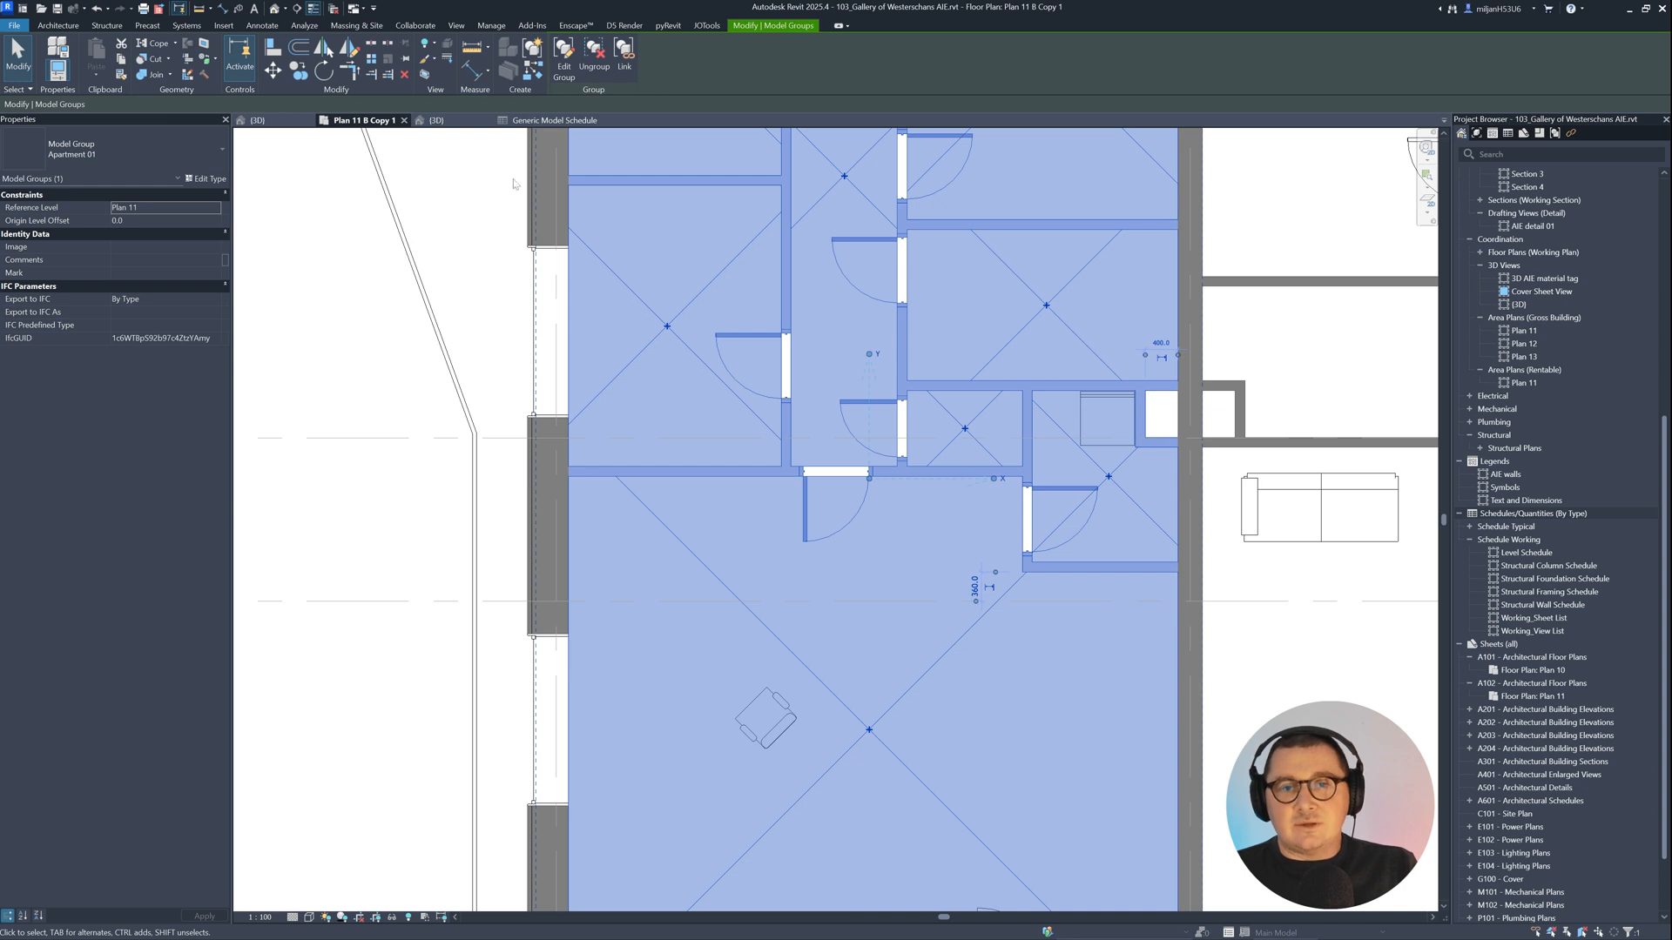
{"action": "left_click", "coordinate": [568, 74]}
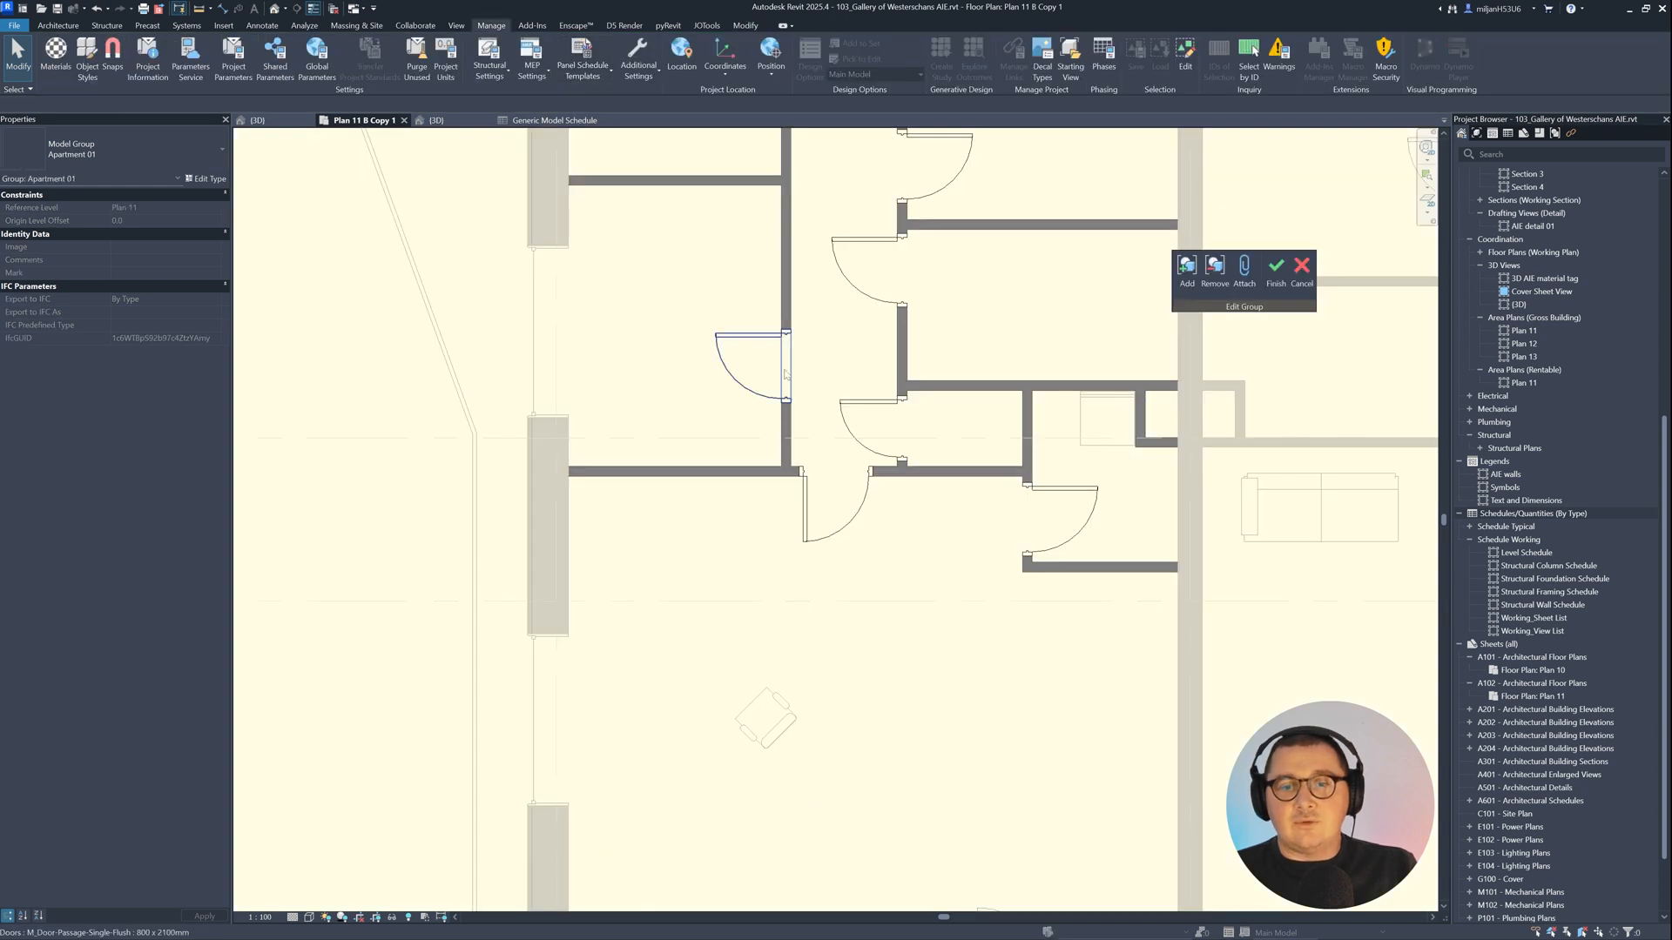
{"action": "left_click", "coordinate": [841, 530]}
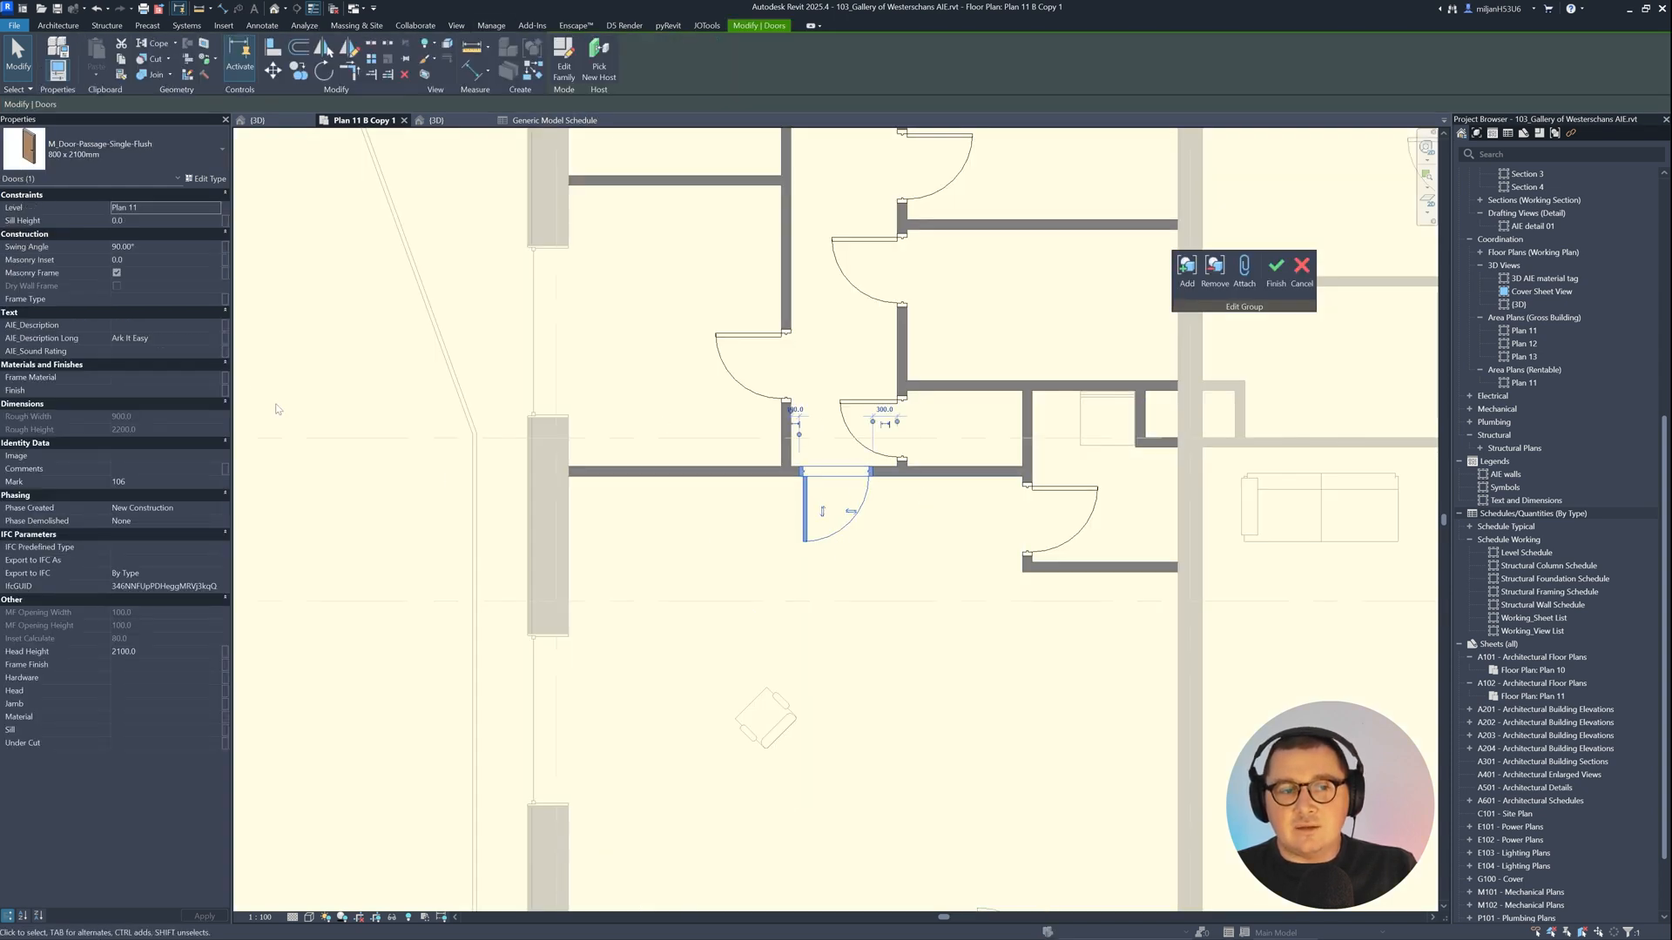
{"action": "left_click", "coordinate": [143, 326]}
{"action": "type", "text": "123"}
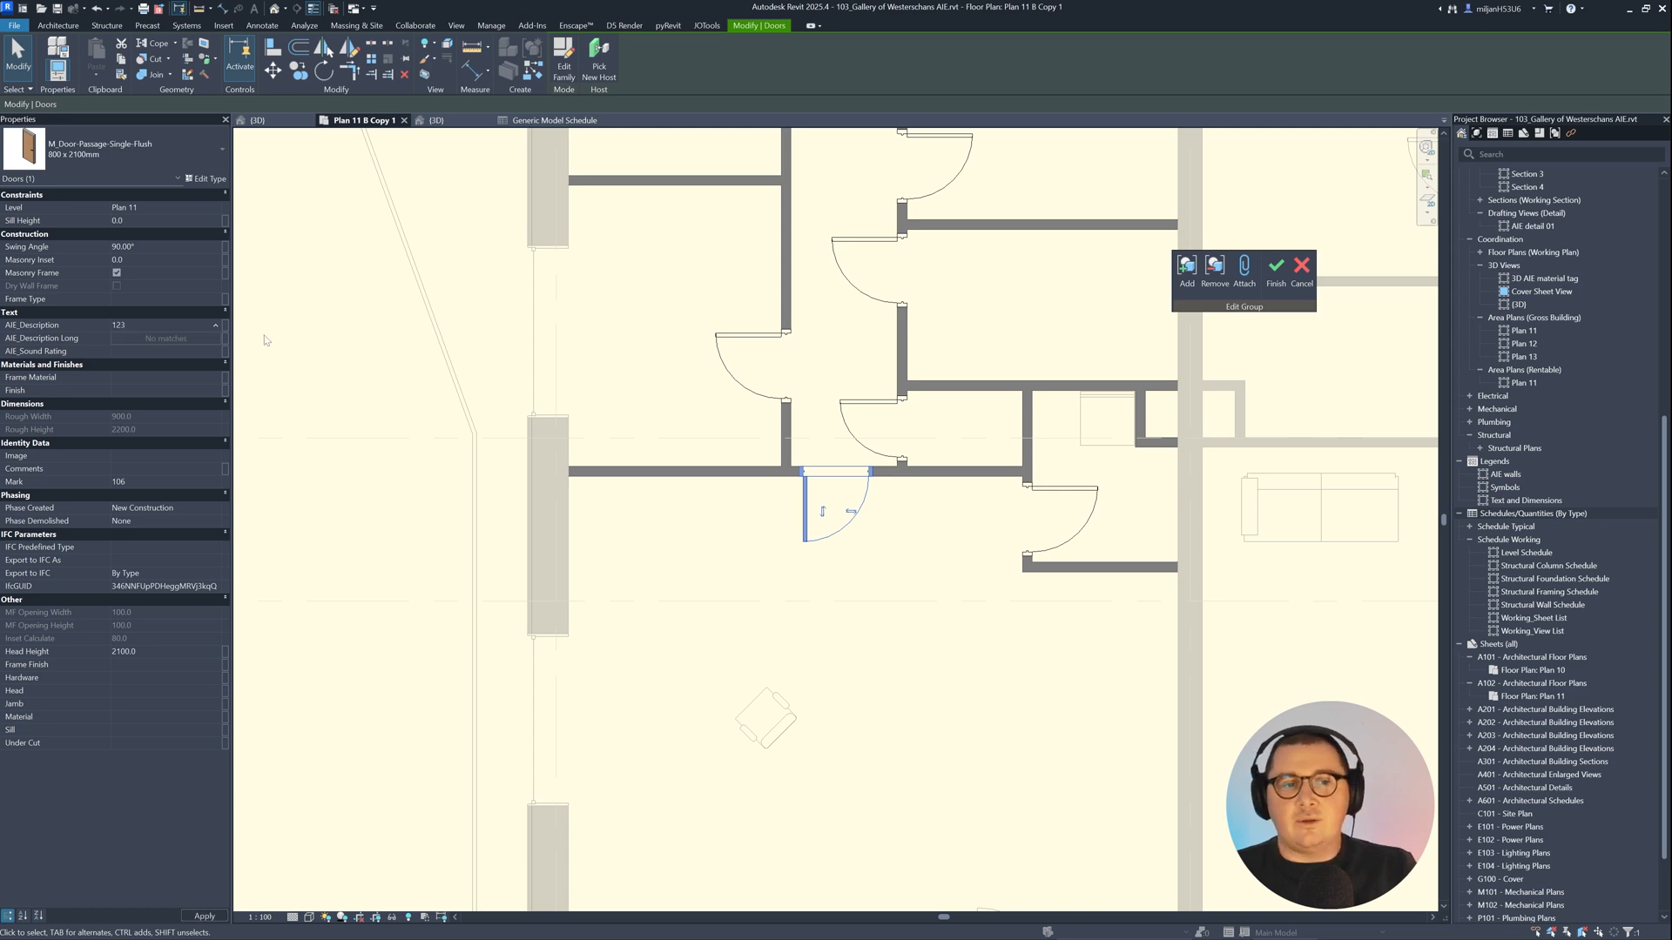
{"action": "key", "text": "Return"}
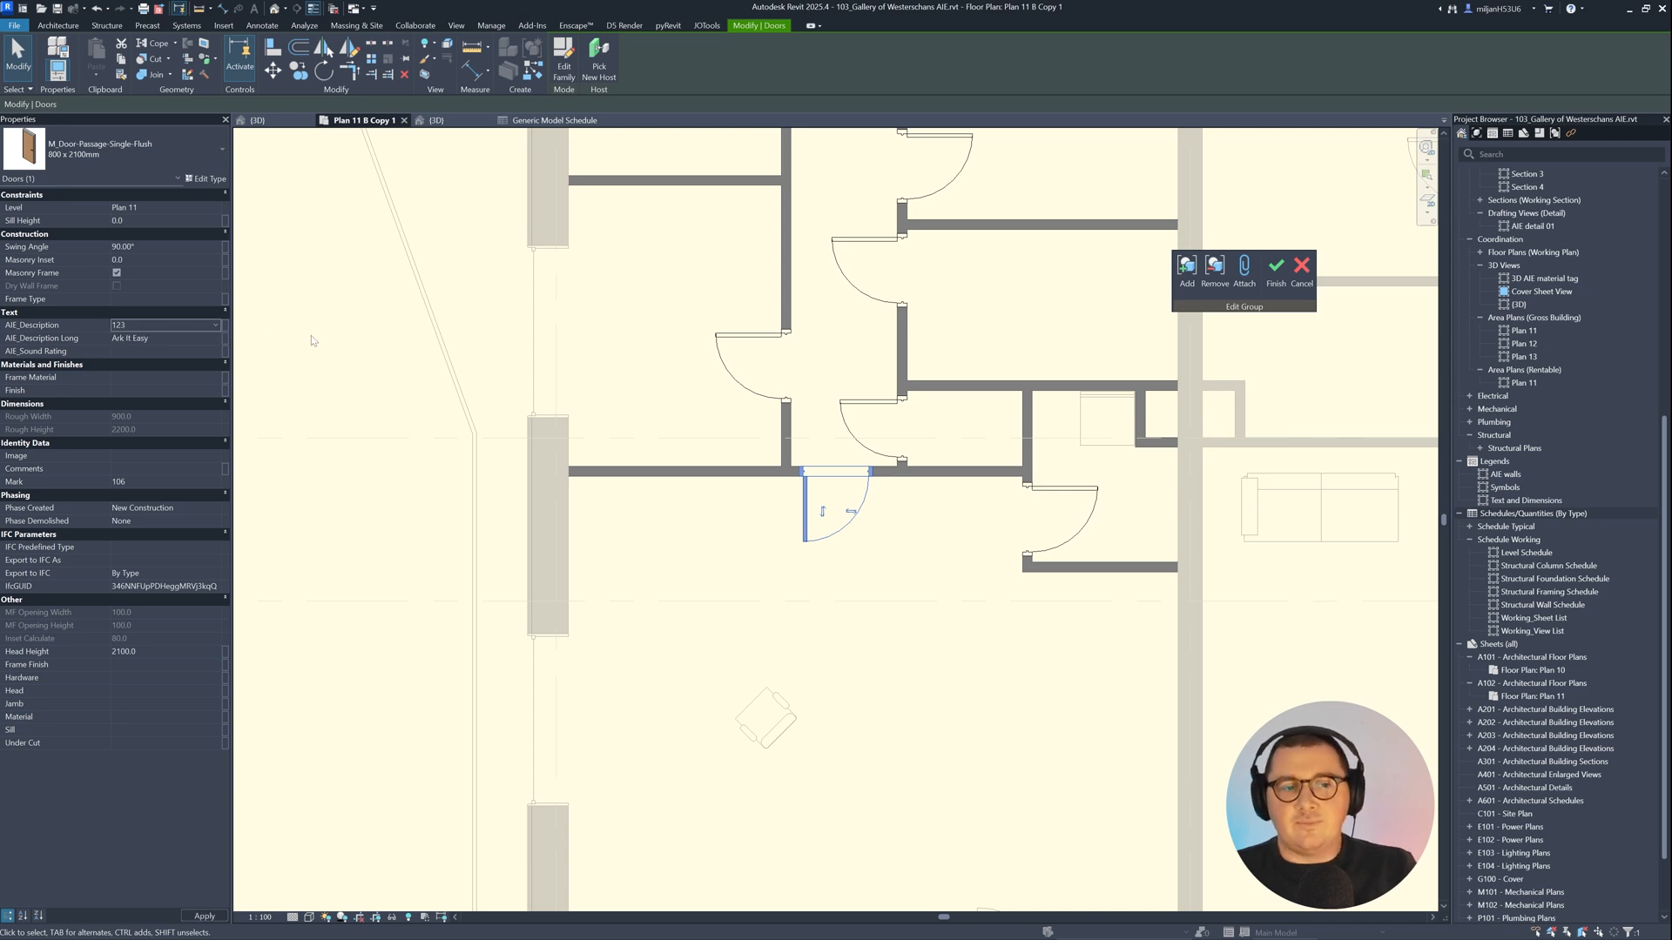
{"action": "left_click", "coordinate": [1279, 283]}
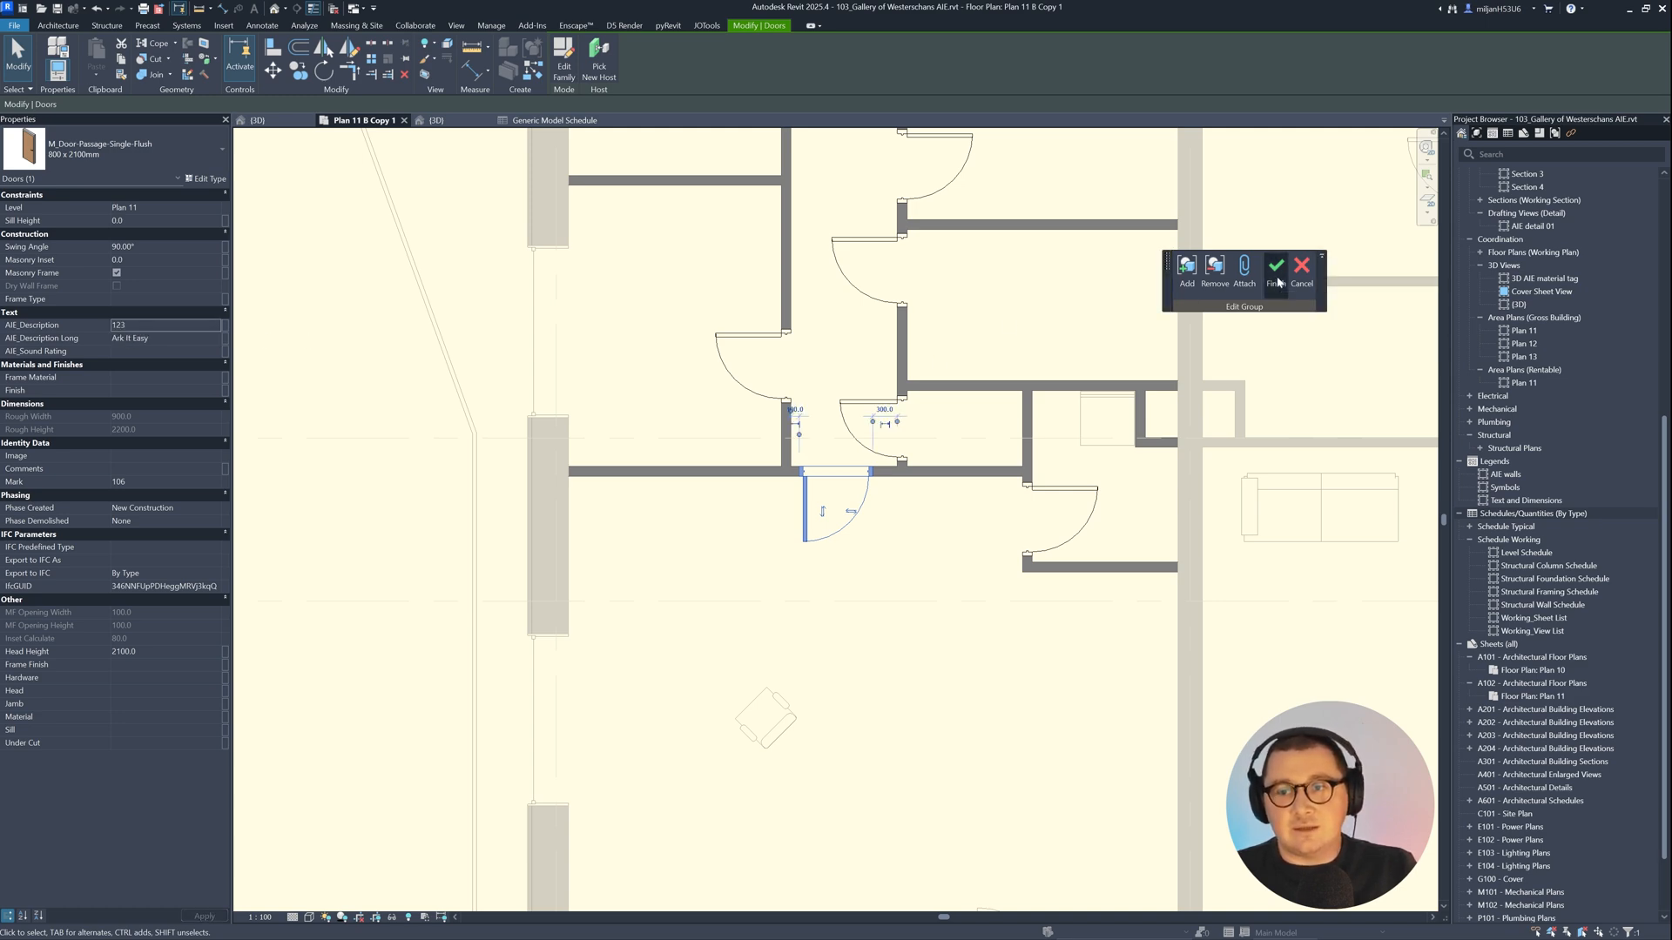
Step: Compare the Apartment 01 group at grid 1 with the mirrored instance between grids 9 and 10 on the floor plan
{"action": "scroll", "coordinate": [640, 365], "scroll_direction": "down", "scroll_amount": 4}
{"action": "scroll", "coordinate": [641, 381], "scroll_direction": "down", "scroll_amount": 2}
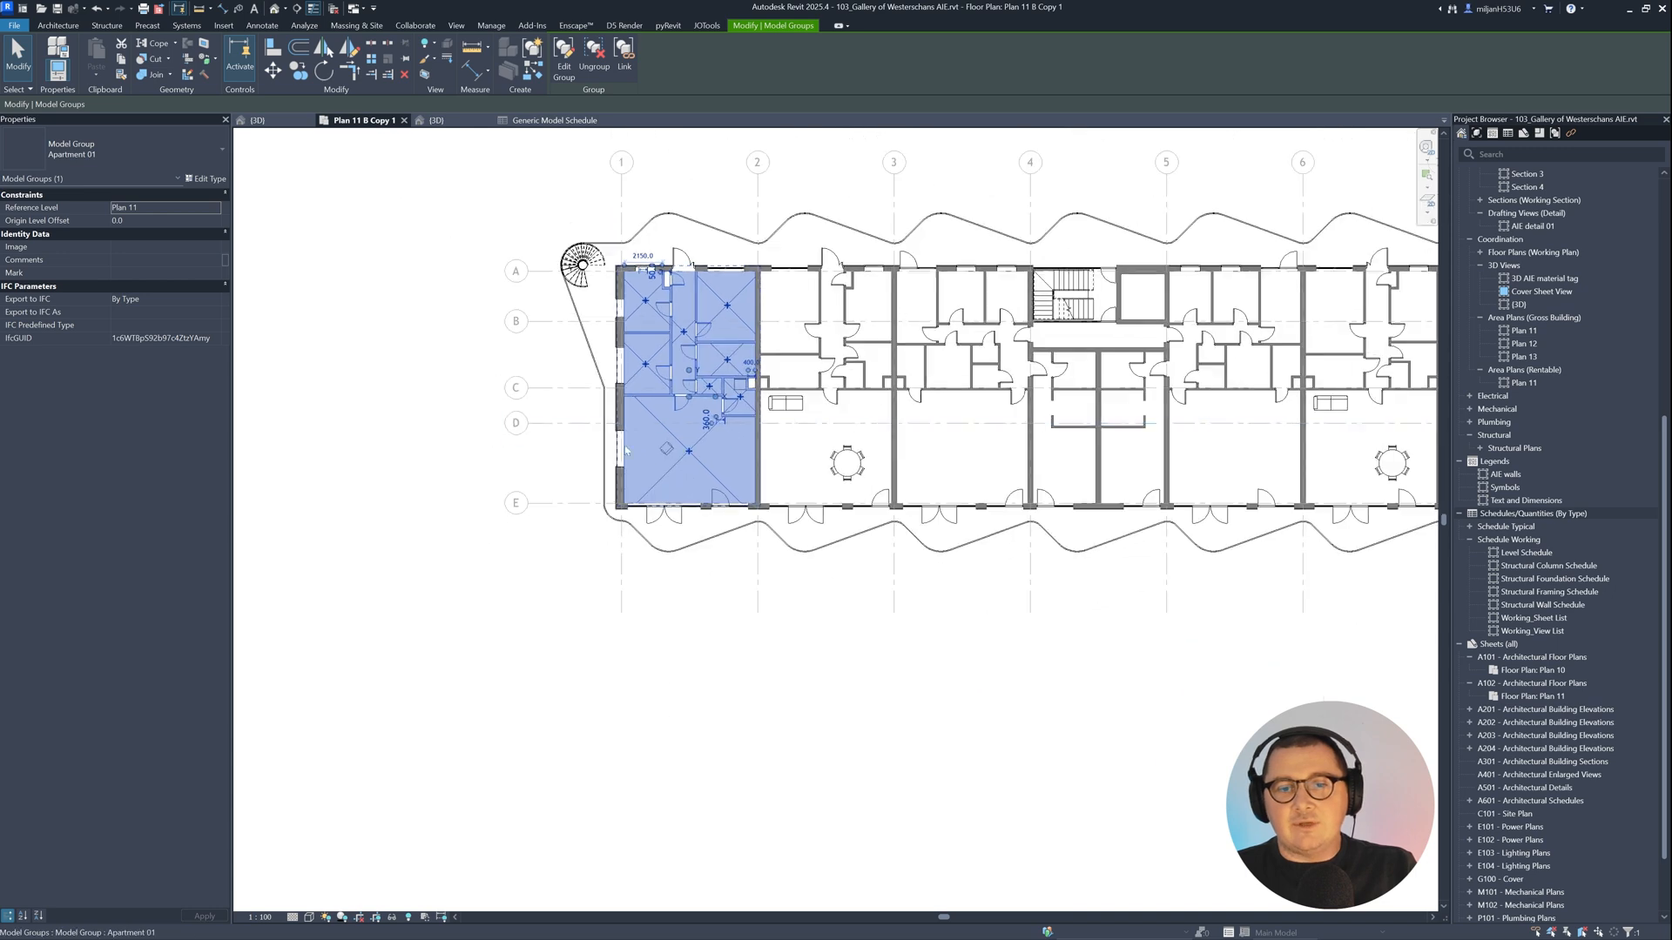
{"action": "left_click", "coordinate": [692, 402]}
{"action": "middle_click_drag", "start_coordinate": [695, 404], "coordinate": [520, 526]}
{"action": "left_click", "coordinate": [591, 504]}
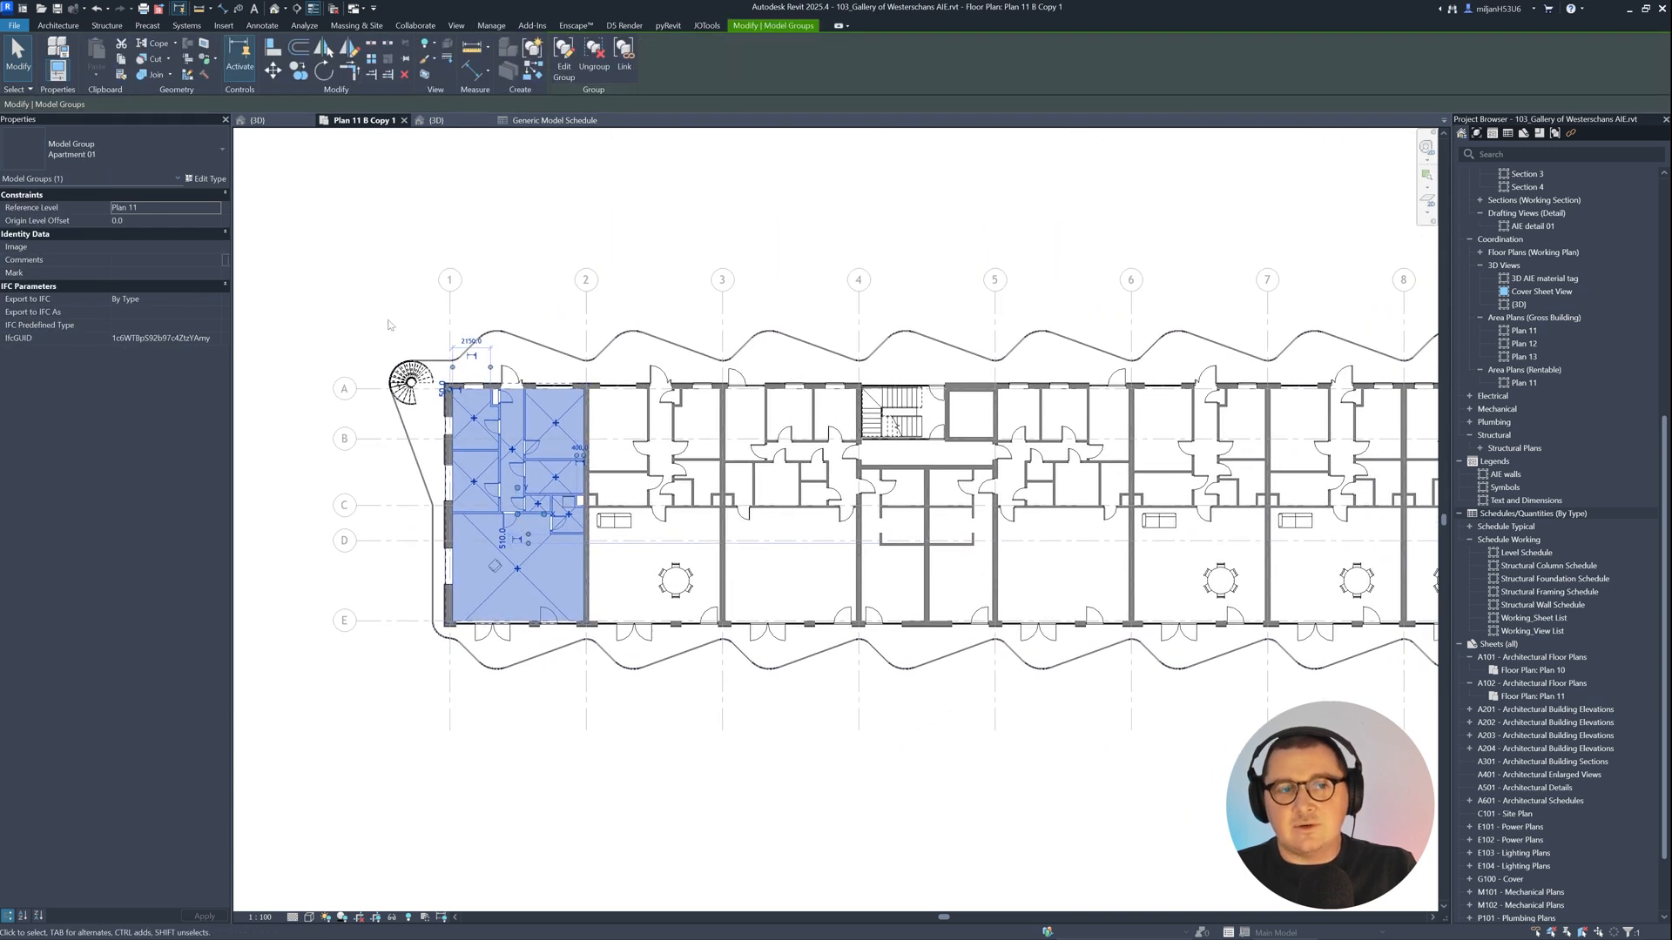
{"action": "scroll", "coordinate": [616, 319], "scroll_direction": "down", "scroll_amount": 1}
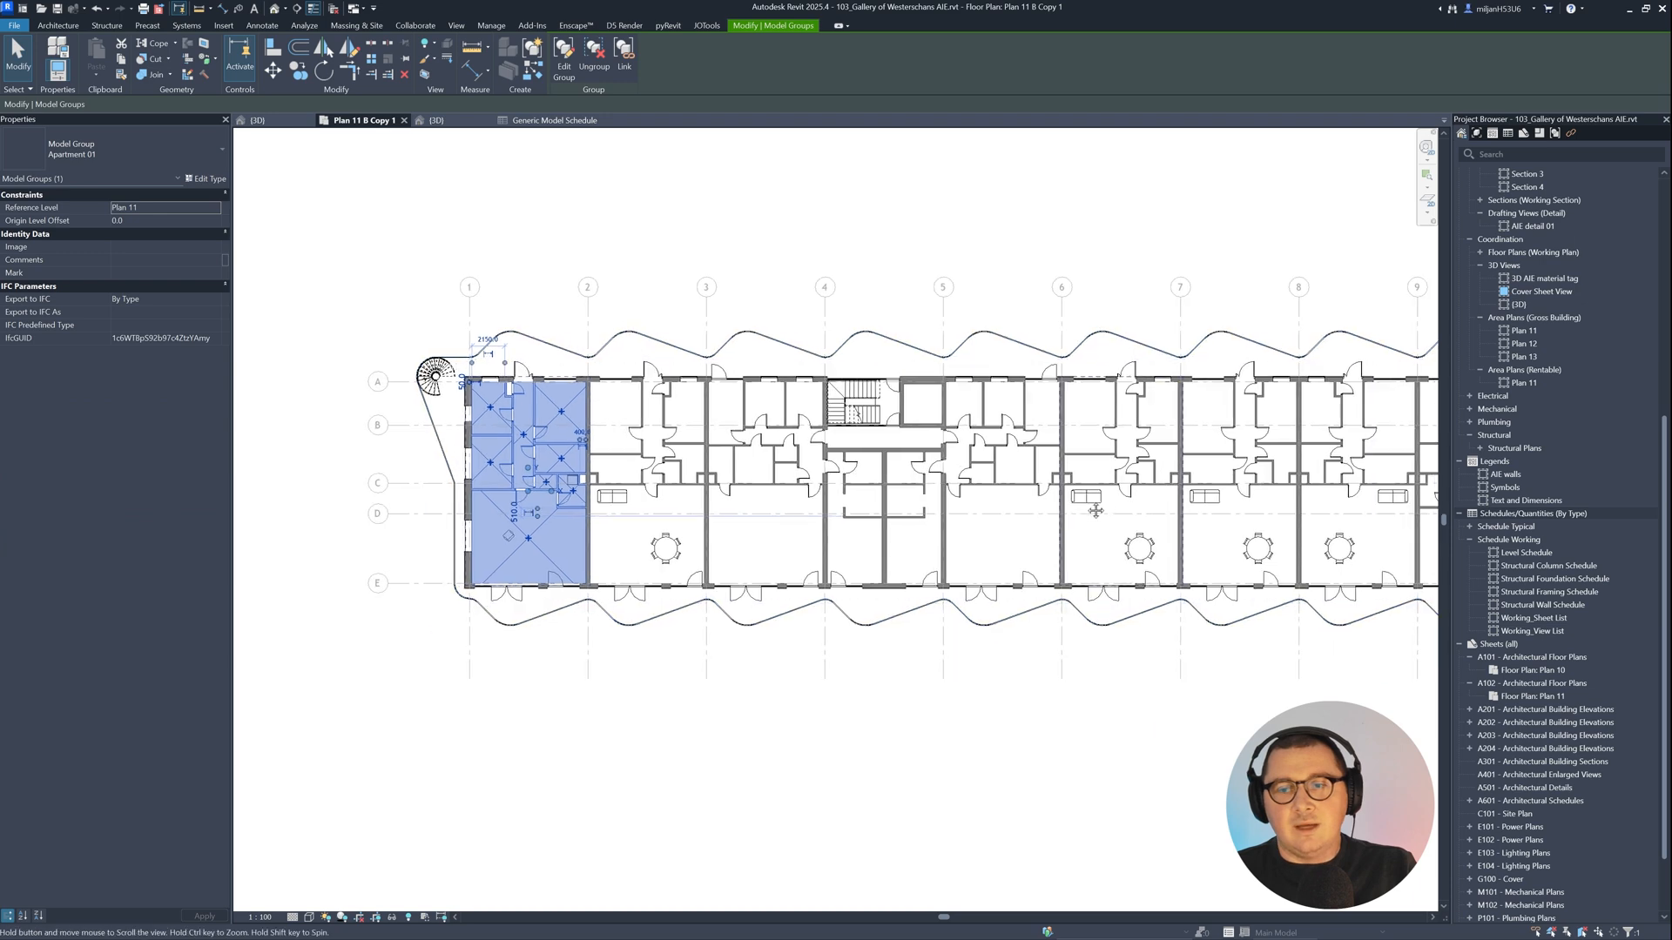
{"action": "middle_click_drag", "start_coordinate": [1428, 498], "coordinate": [914, 519]}
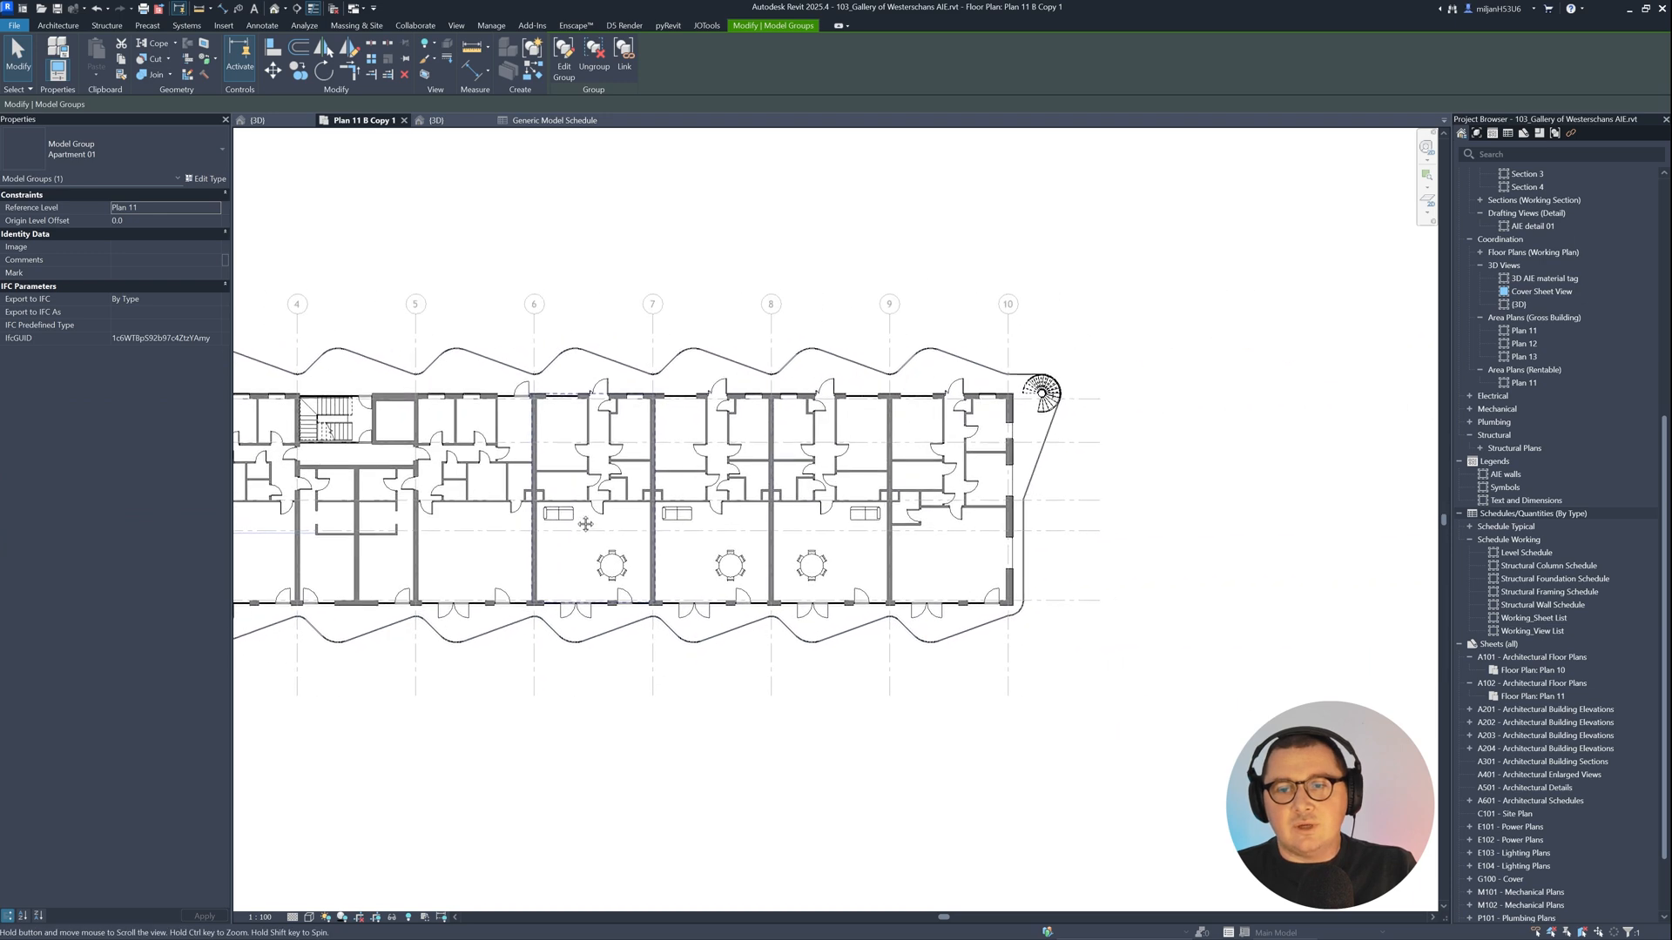
{"action": "left_click", "coordinate": [923, 517]}
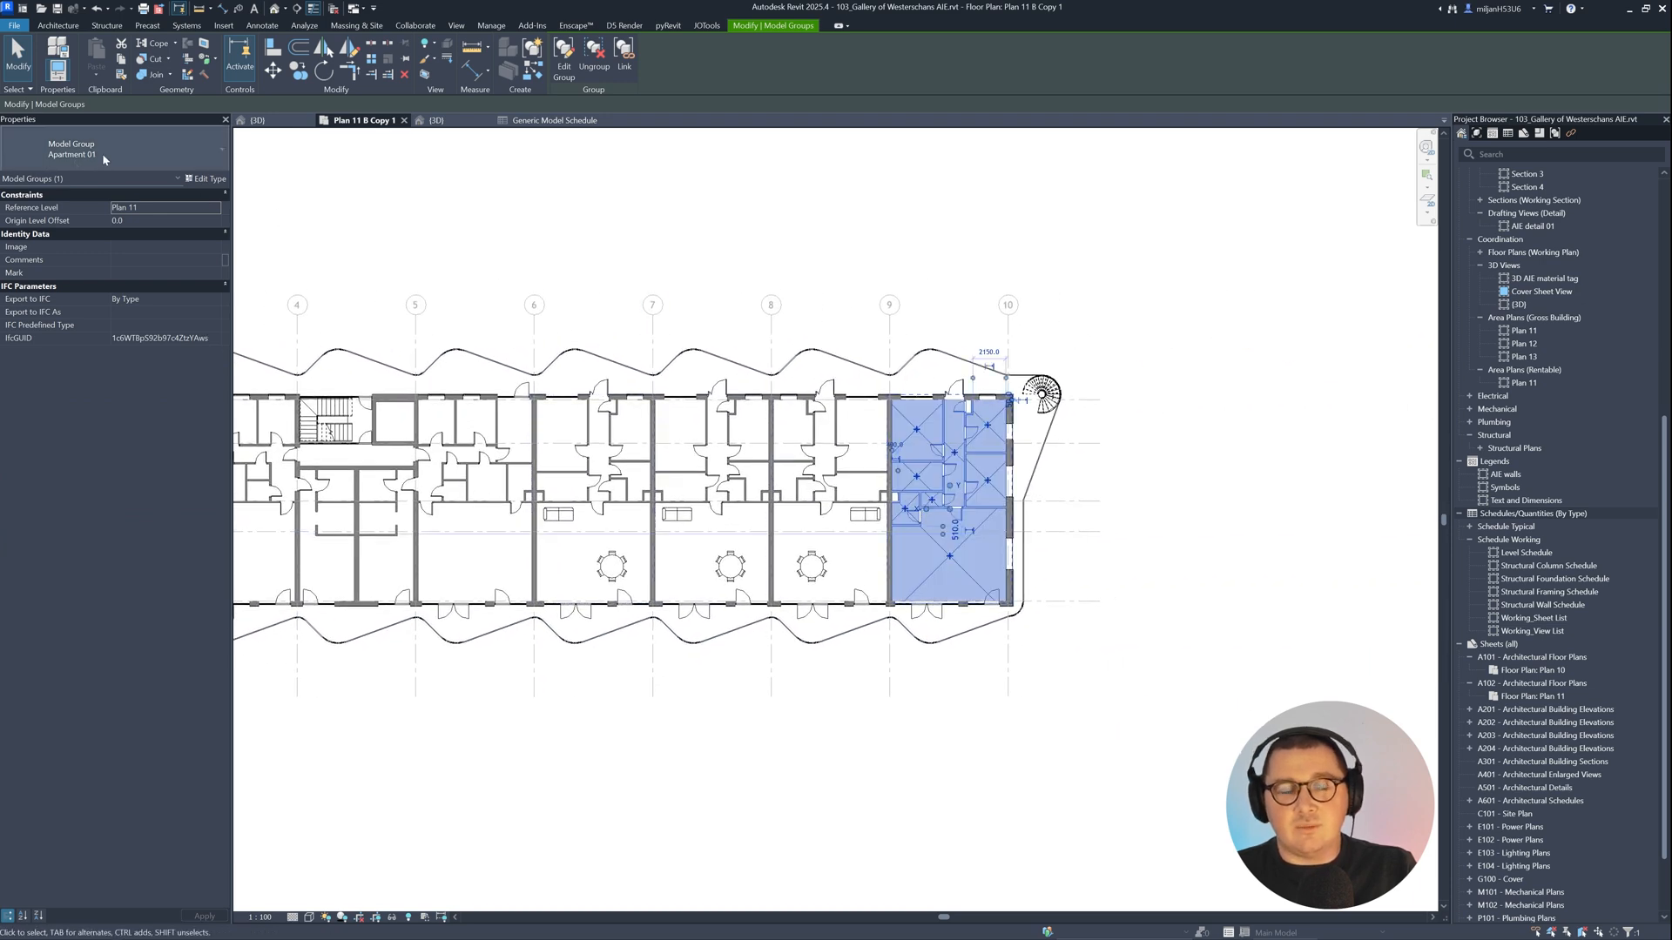
{"action": "scroll", "coordinate": [928, 457], "scroll_direction": "up", "scroll_amount": 8}
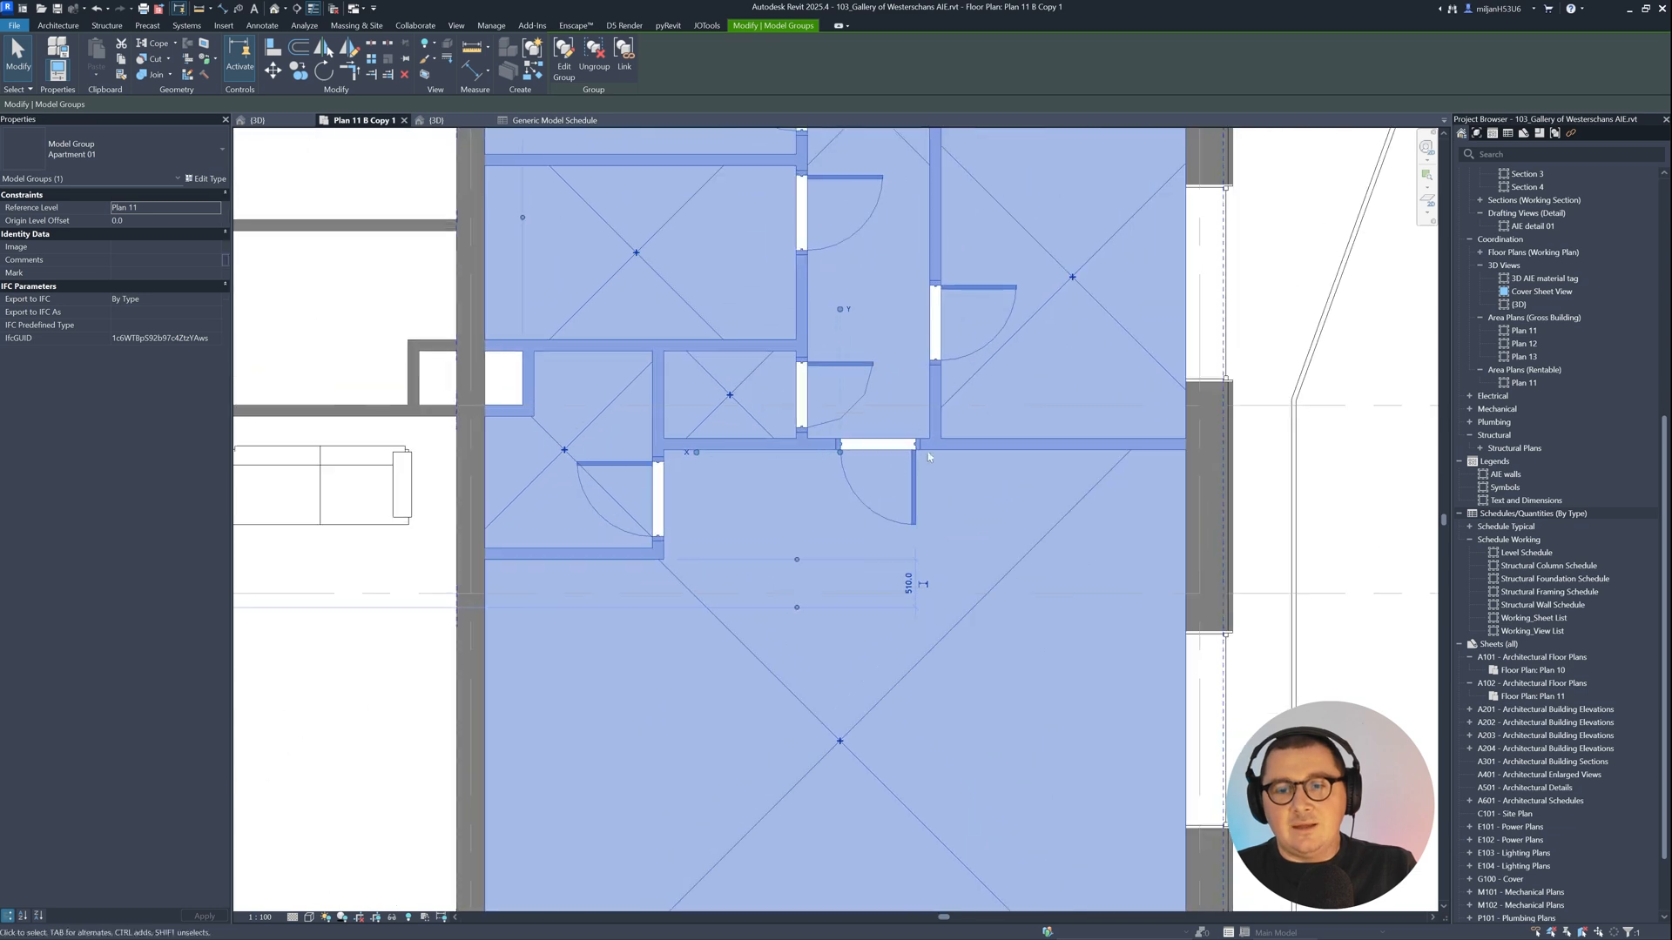
{"action": "scroll", "coordinate": [928, 456], "scroll_direction": "down", "scroll_amount": 8}
{"action": "middle_click_drag", "start_coordinate": [784, 587], "coordinate": [1002, 628]}
{"action": "scroll", "coordinate": [1062, 630], "scroll_direction": "up", "scroll_amount": 1}
{"action": "left_click", "coordinate": [989, 772]}
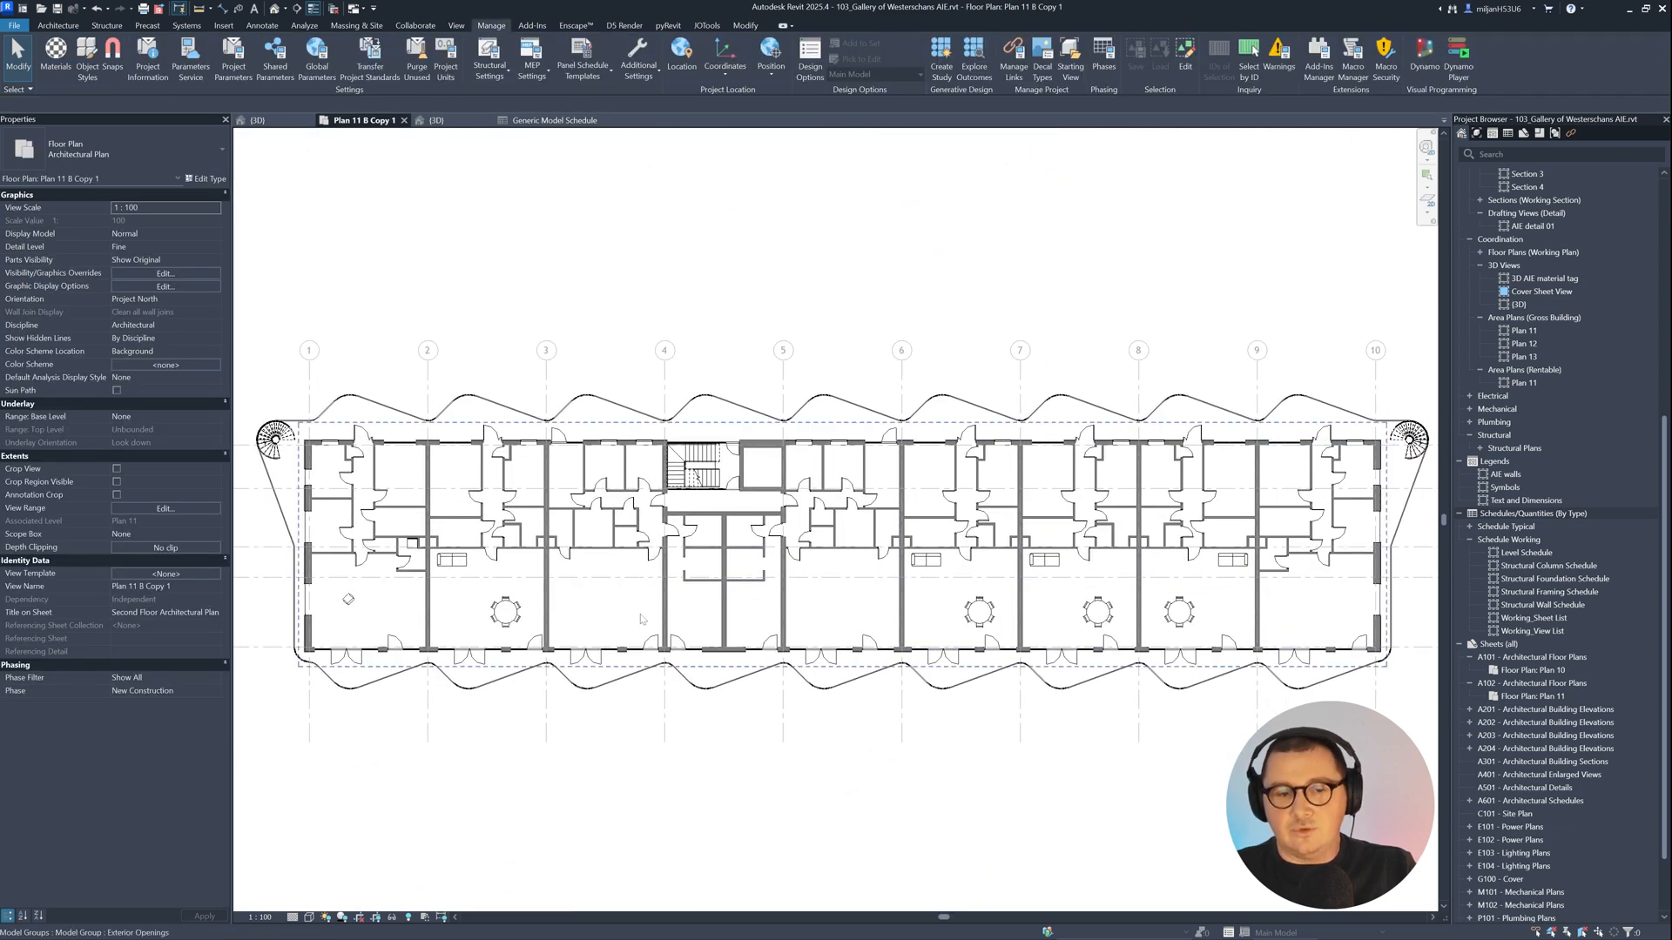
Step: Circle the matching doors of the two end apartments in red on a temporary screen capture of the floor plan
{"action": "key", "text": "Print"}
{"action": "mouse_move", "coordinate": [266, 287]}
{"action": "left_mouse_down"}
{"action": "mouse_move", "coordinate": [429, 441]}
{"action": "mouse_move", "coordinate": [1429, 822]}
{"action": "left_mouse_up"}
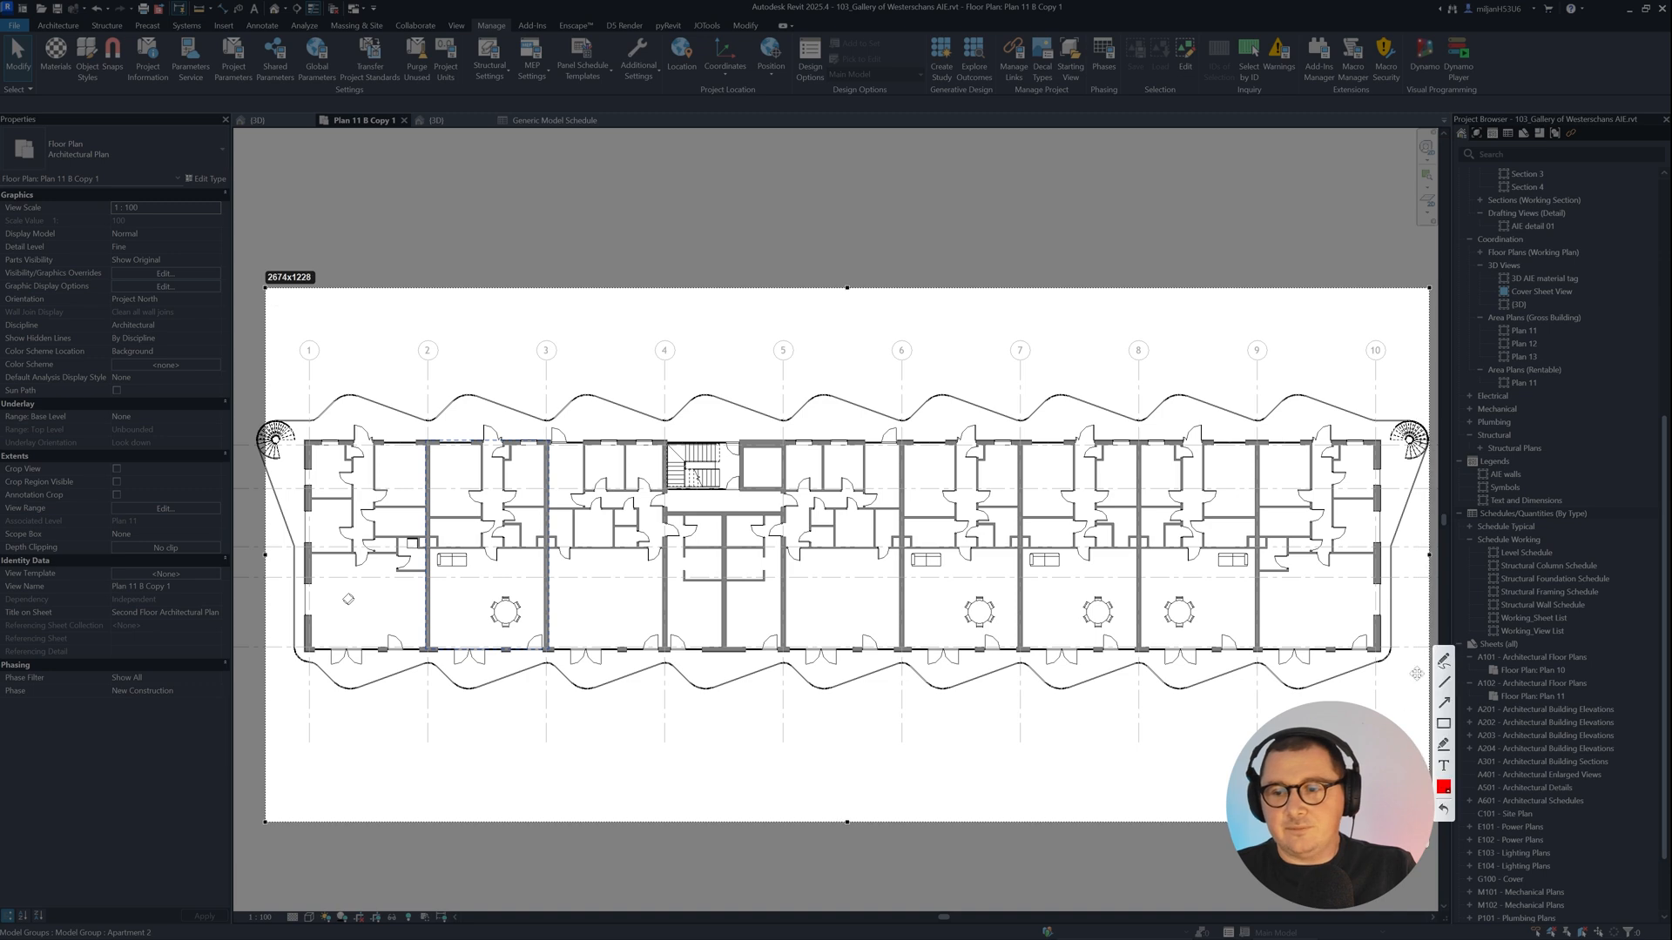
{"action": "left_click", "coordinate": [1444, 659]}
{"action": "mouse_move", "coordinate": [1319, 570]}
{"action": "left_mouse_down"}
{"action": "mouse_move", "coordinate": [1341, 577]}
{"action": "mouse_move", "coordinate": [1316, 547]}
{"action": "mouse_move", "coordinate": [1325, 575]}
{"action": "left_mouse_up"}
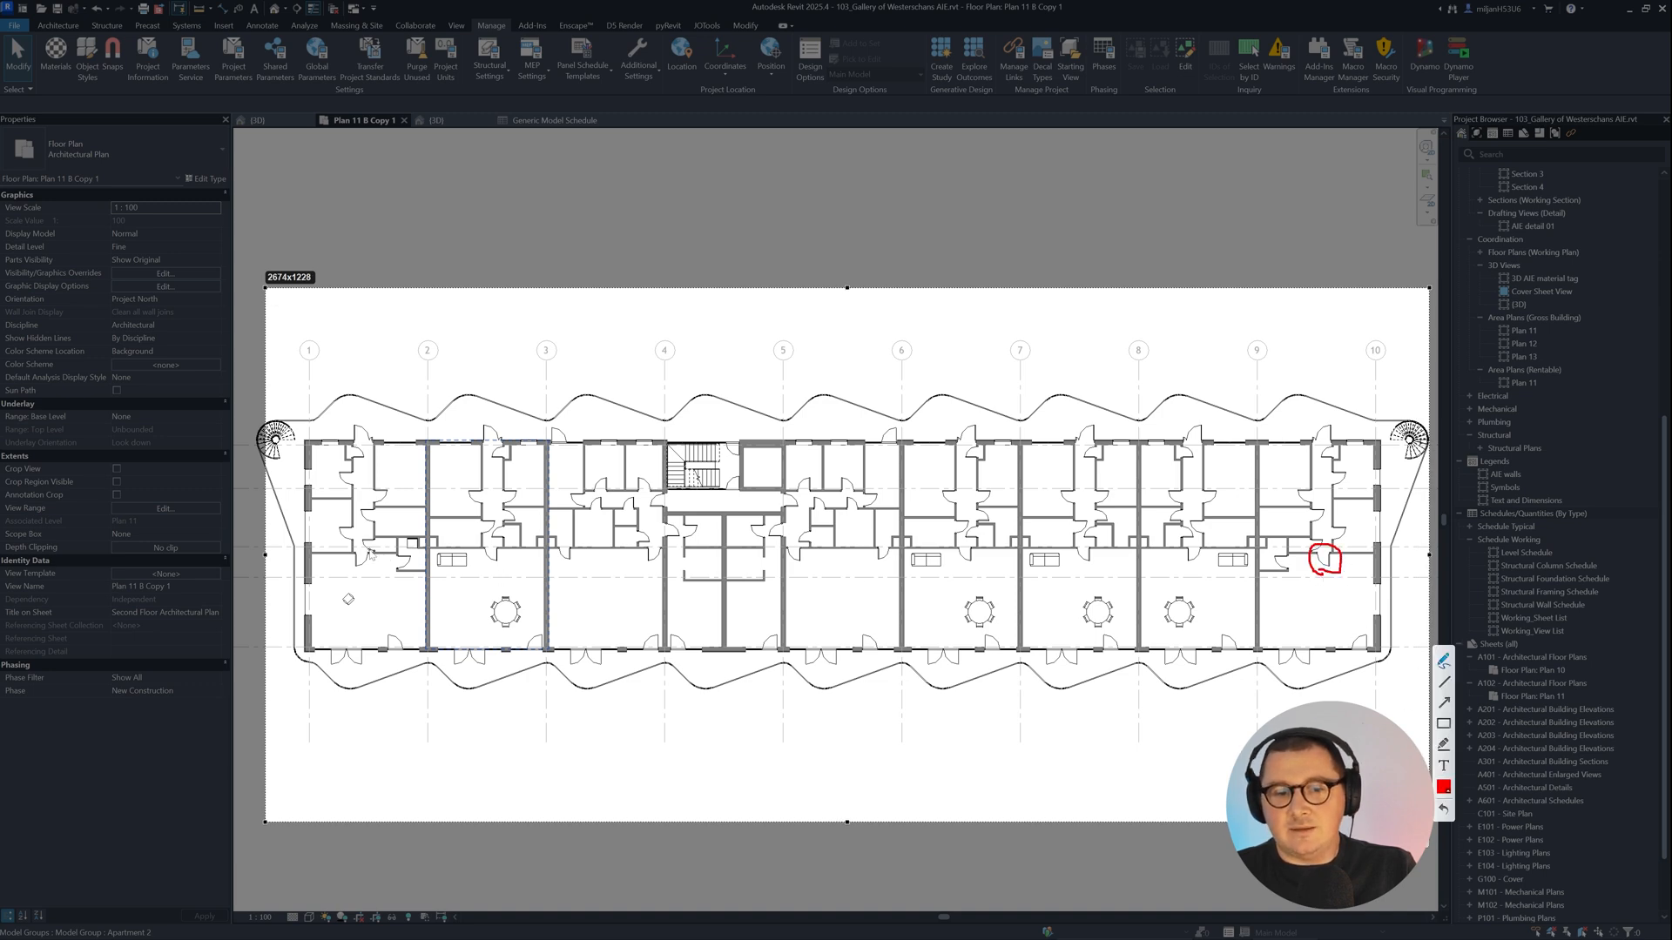
{"action": "mouse_move", "coordinate": [370, 555]}
{"action": "left_mouse_down"}
{"action": "mouse_move", "coordinate": [348, 551]}
{"action": "mouse_move", "coordinate": [381, 574]}
{"action": "mouse_move", "coordinate": [373, 557]}
{"action": "left_mouse_up"}
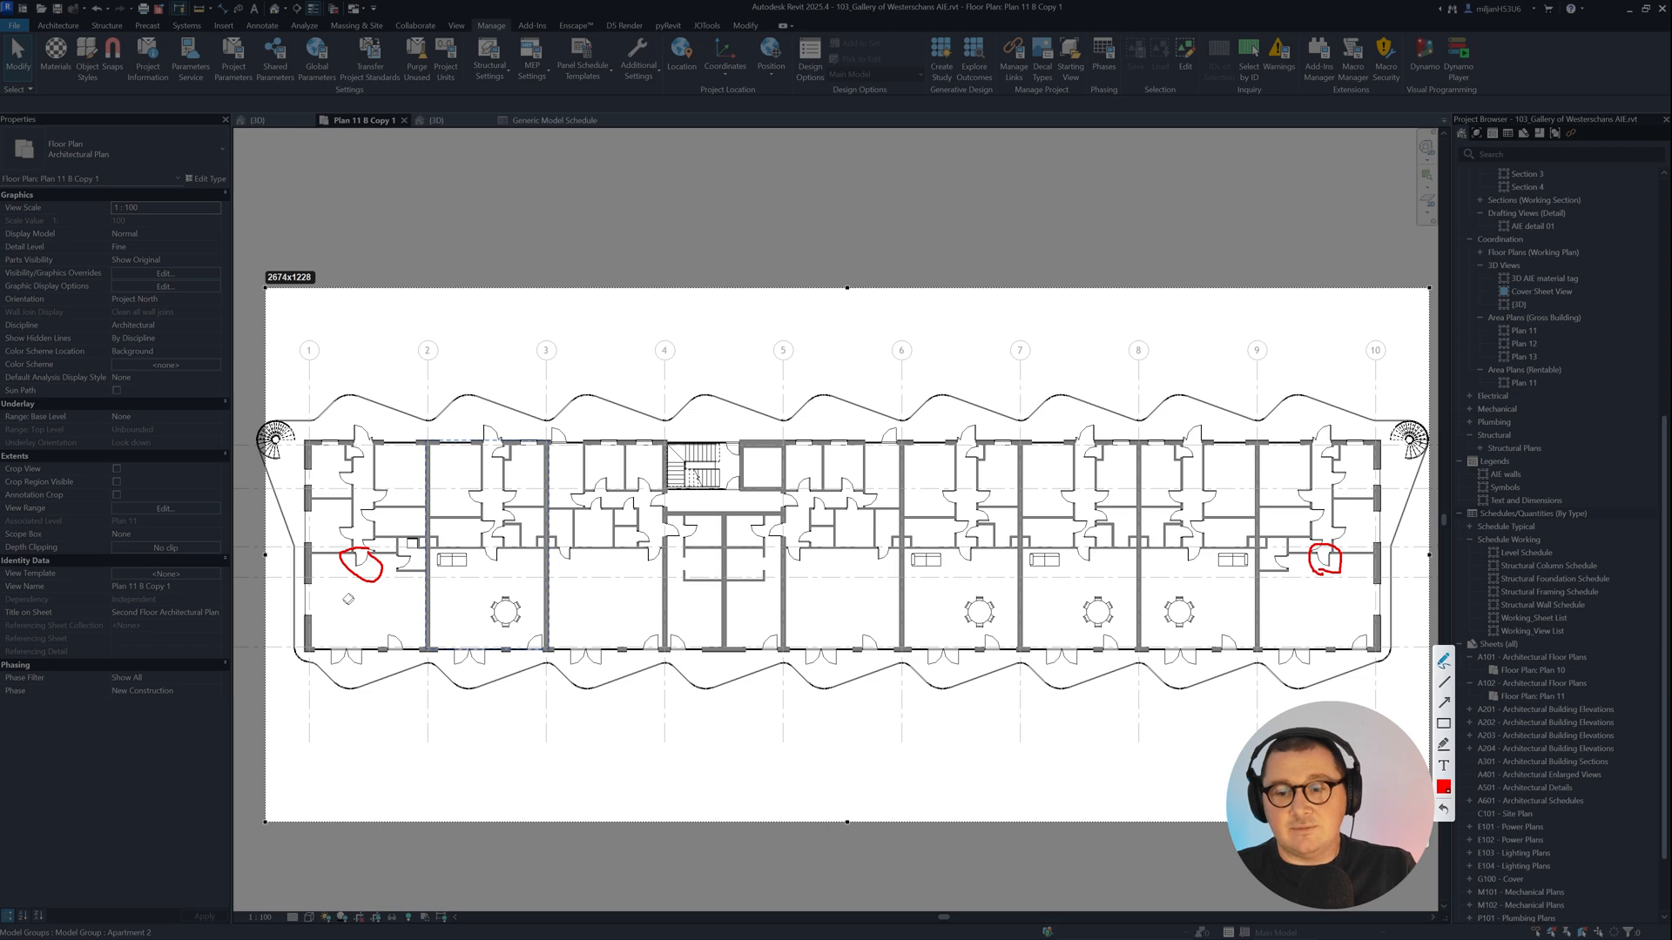
{"action": "key", "text": "Escape"}
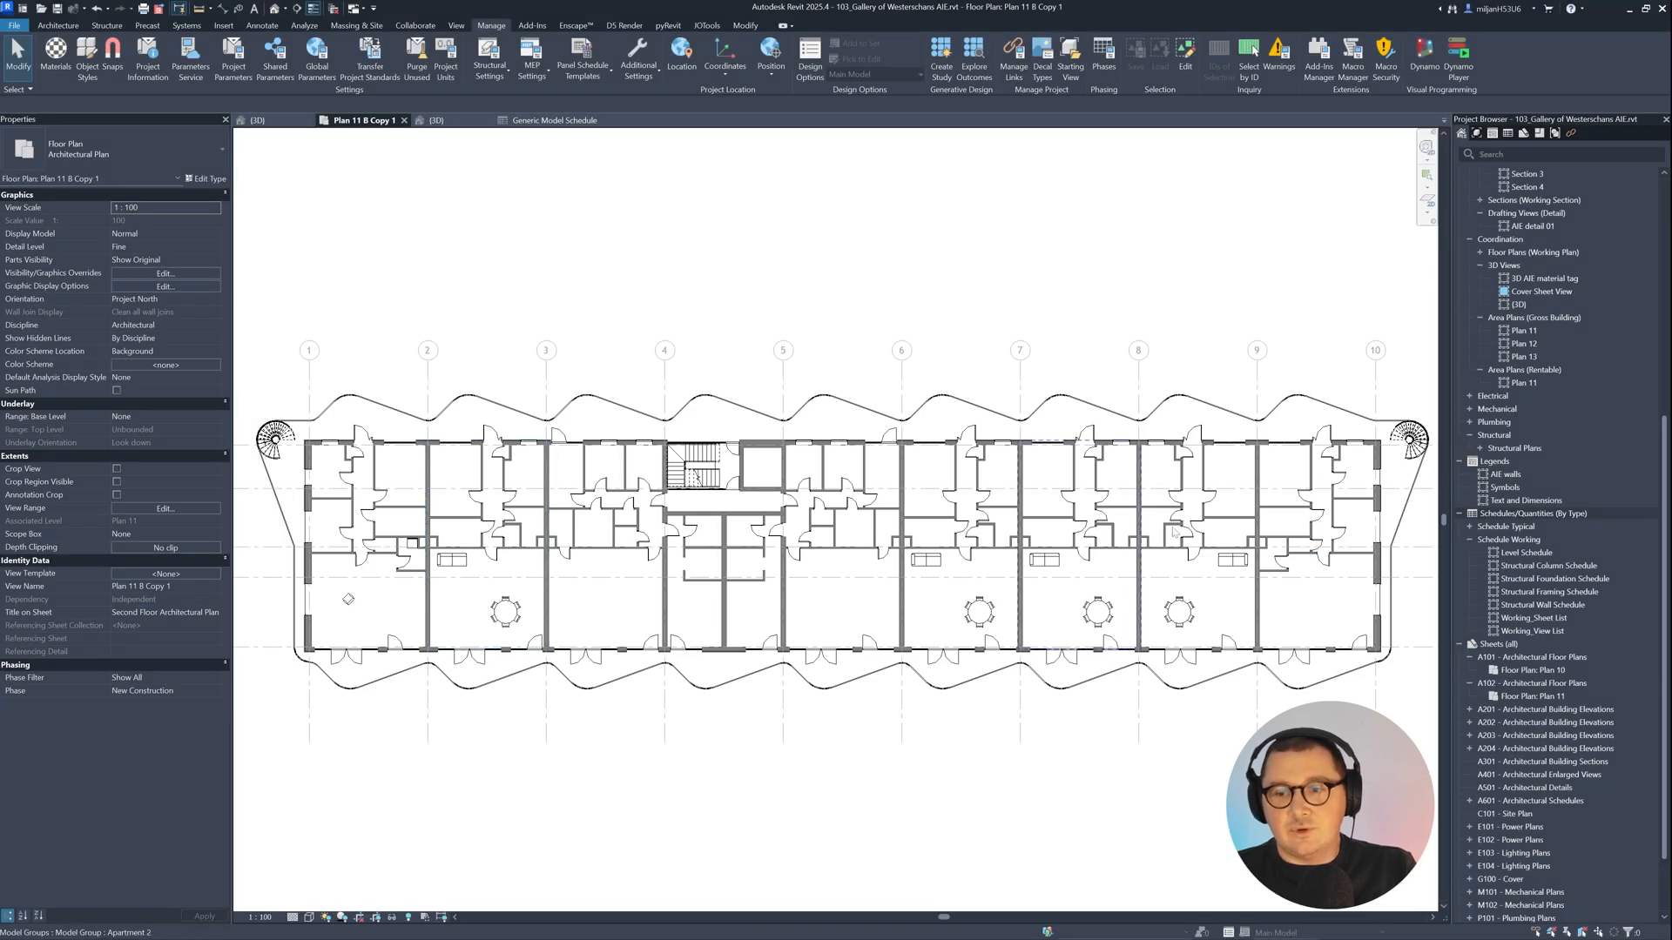
Step: Inspect AIE_Description and AIE_Description Long on the matching door in the mirrored Apartment 01 between grids 9 and 10
{"action": "scroll", "coordinate": [1331, 540], "scroll_direction": "up", "scroll_amount": 10}
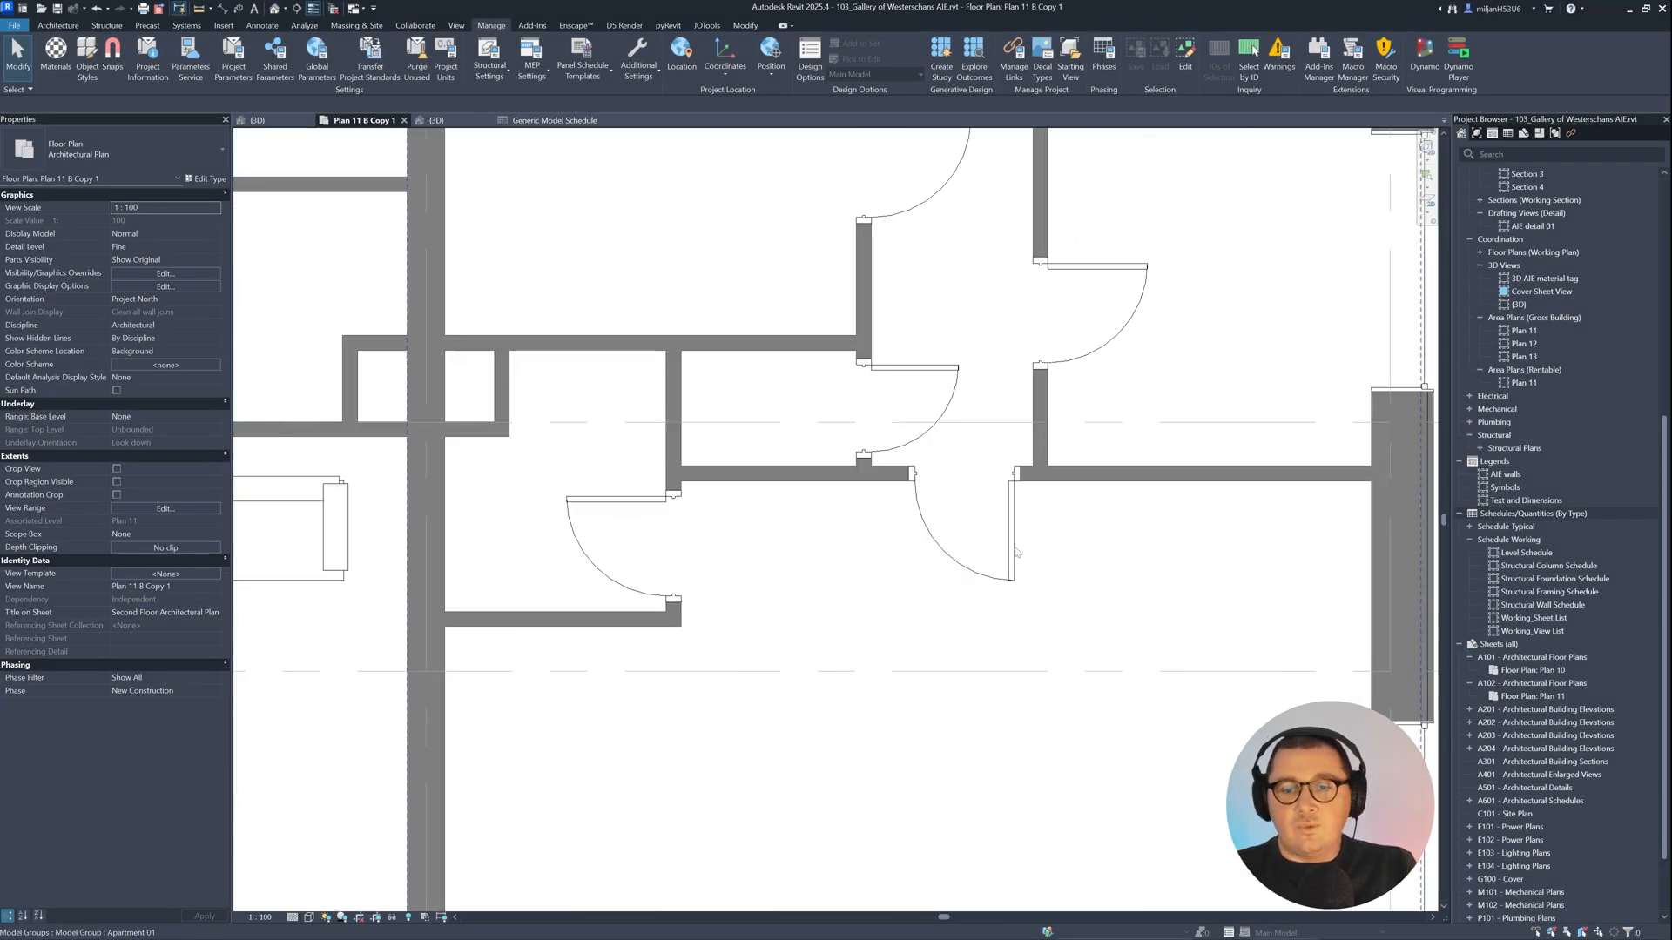
{"action": "key", "text": "Tab"}
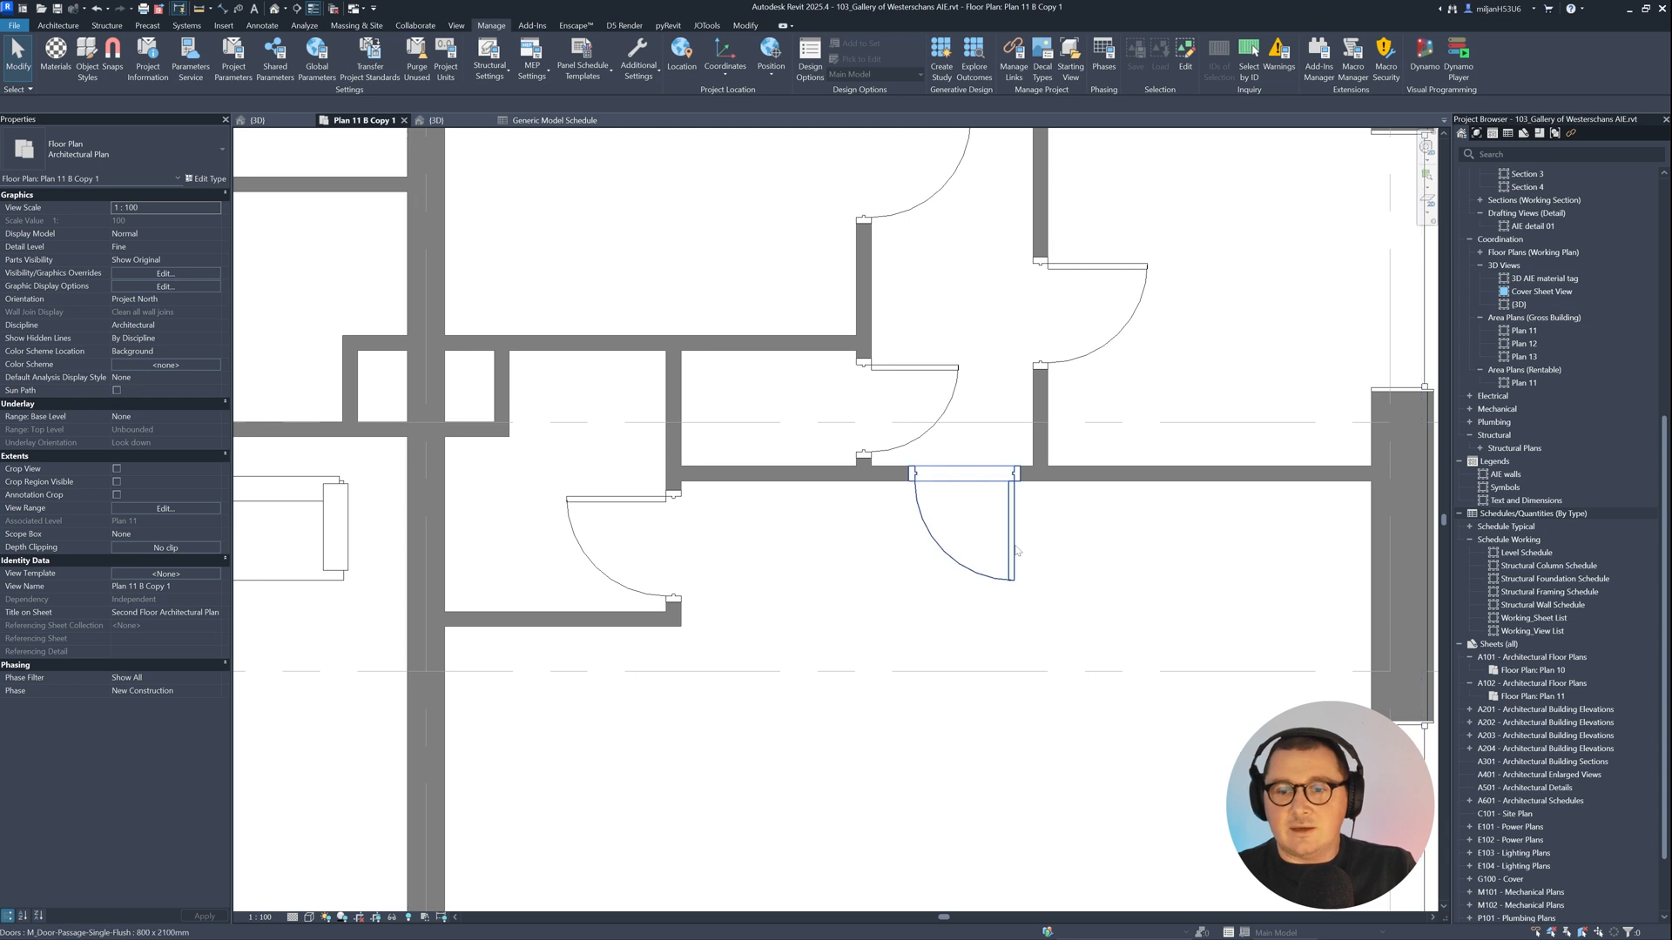
{"action": "left_click", "coordinate": [1016, 550]}
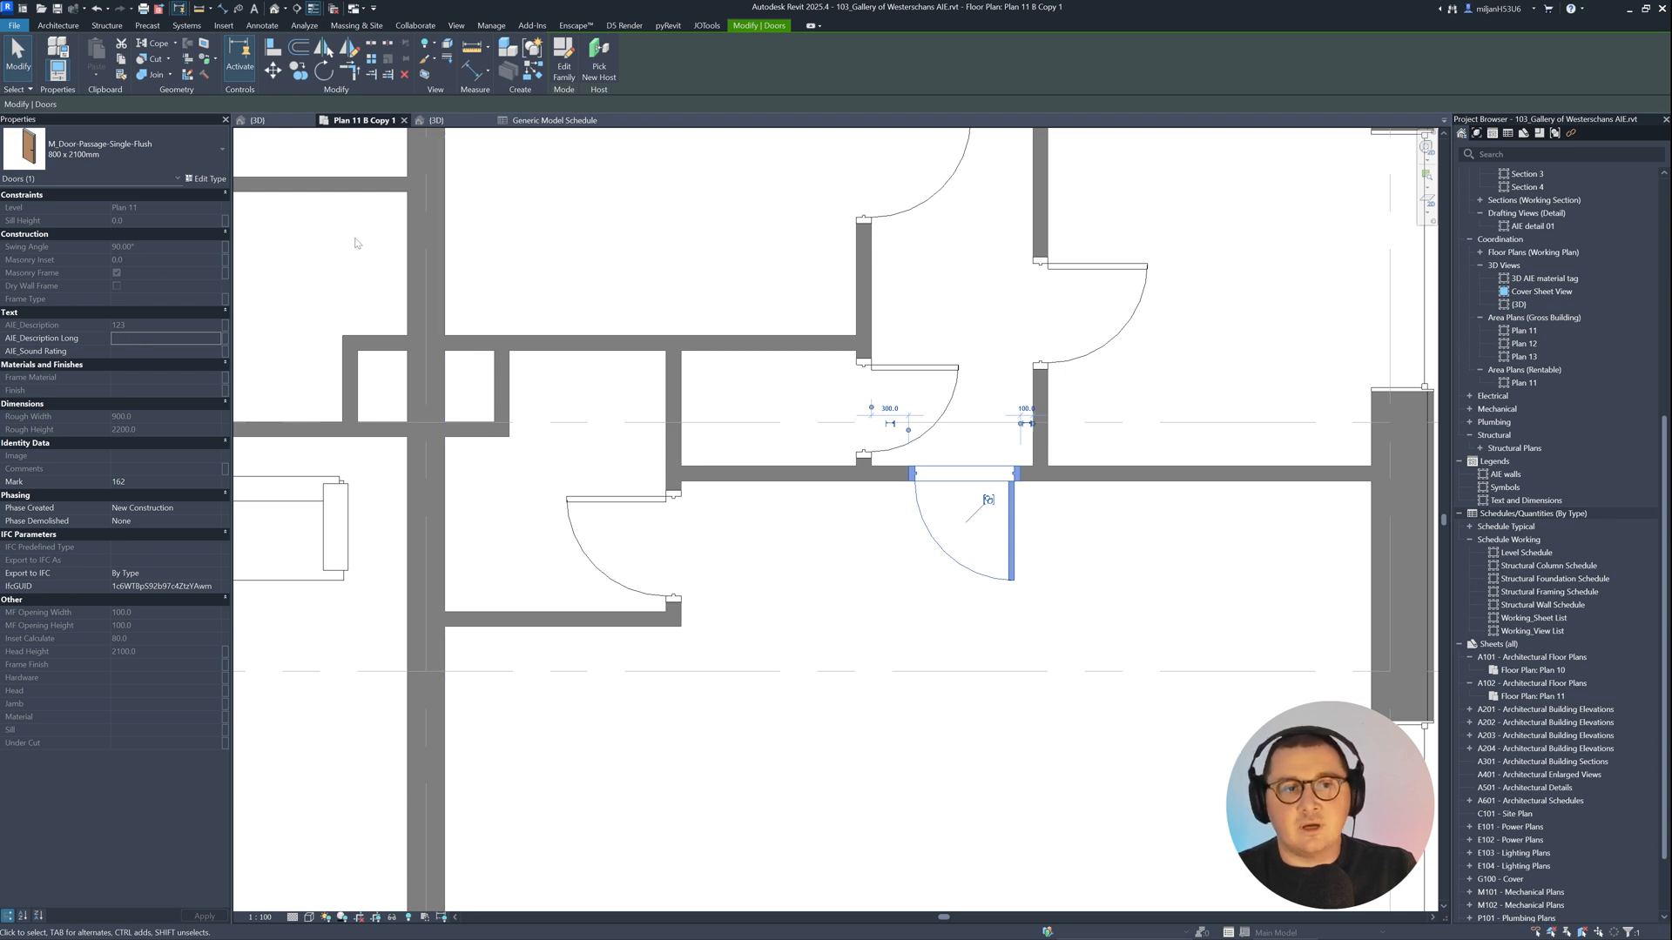
{"action": "left_click", "coordinate": [554, 294]}
{"action": "scroll", "coordinate": [601, 427], "scroll_direction": "down", "scroll_amount": 4}
{"action": "scroll", "coordinate": [669, 424], "scroll_direction": "up", "scroll_amount": 1}
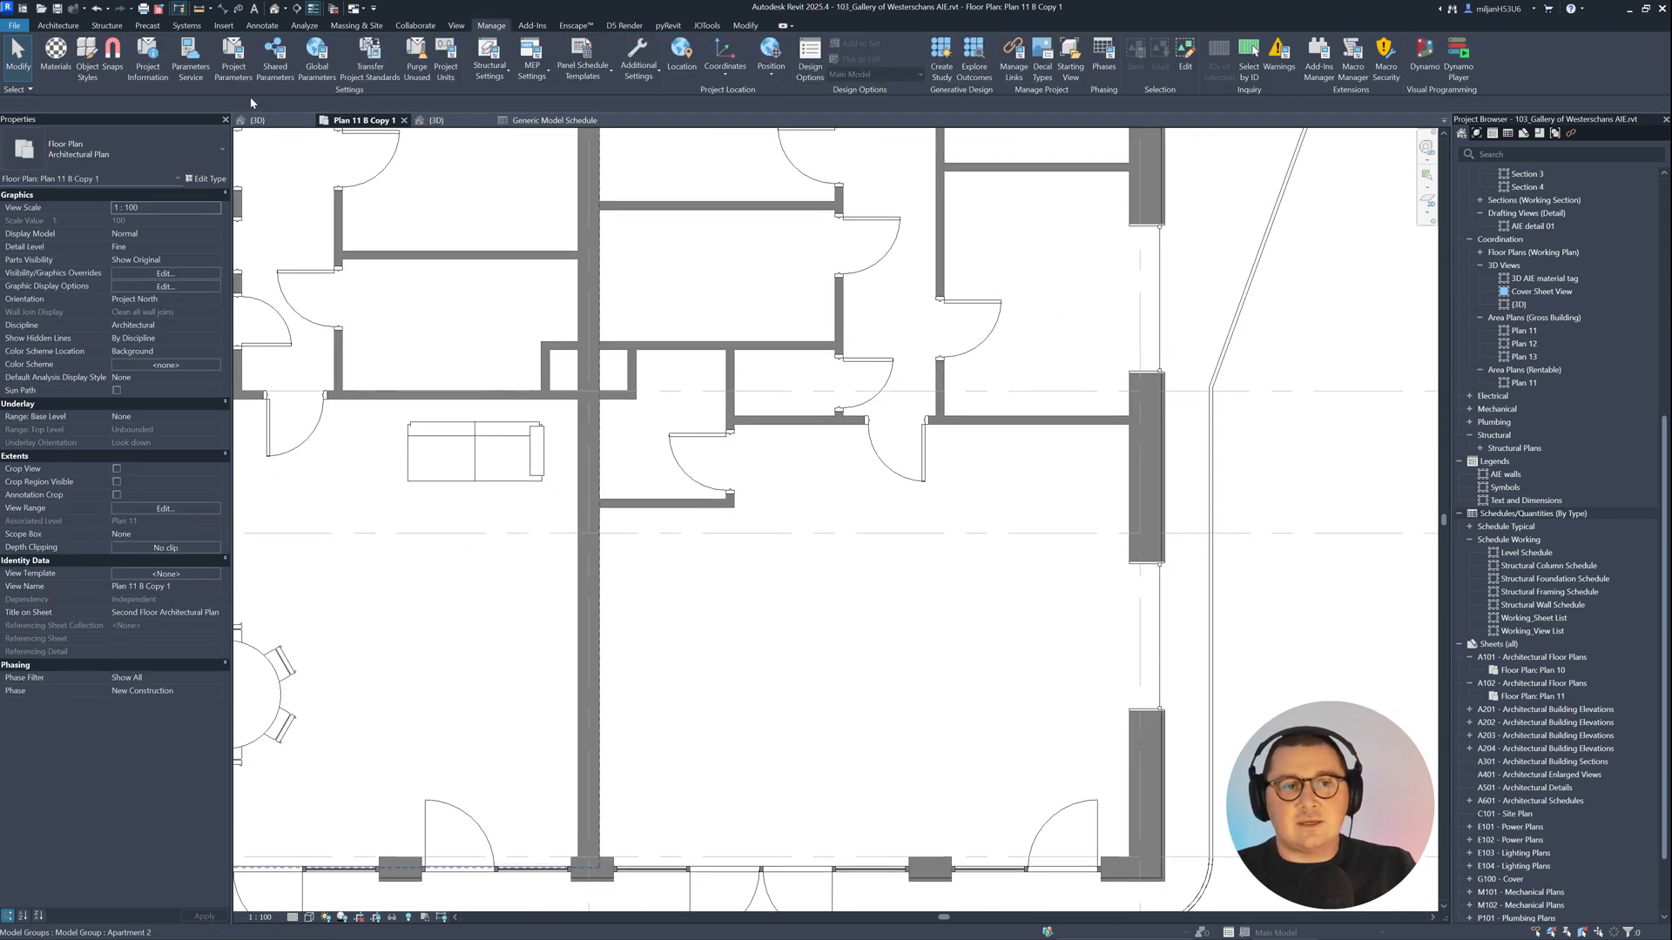
Step: Review the AIE_Description project parameter's setting for how values behave across group instances, leaving it as is
{"action": "left_click", "coordinate": [234, 62]}
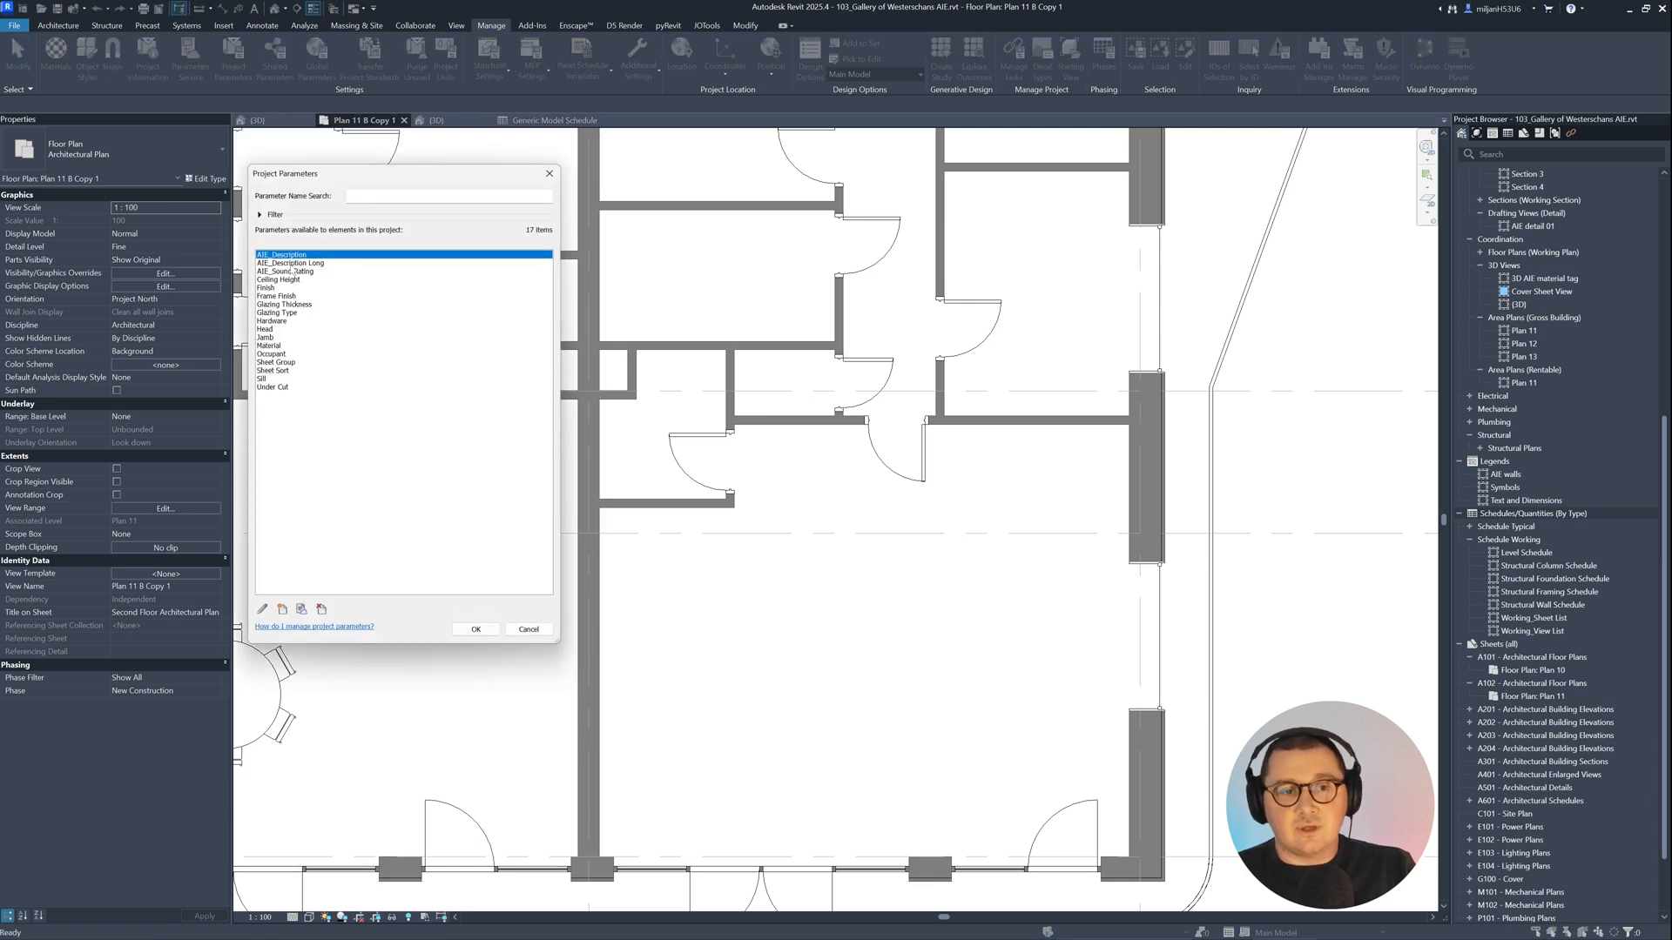
{"action": "left_click", "coordinate": [262, 610]}
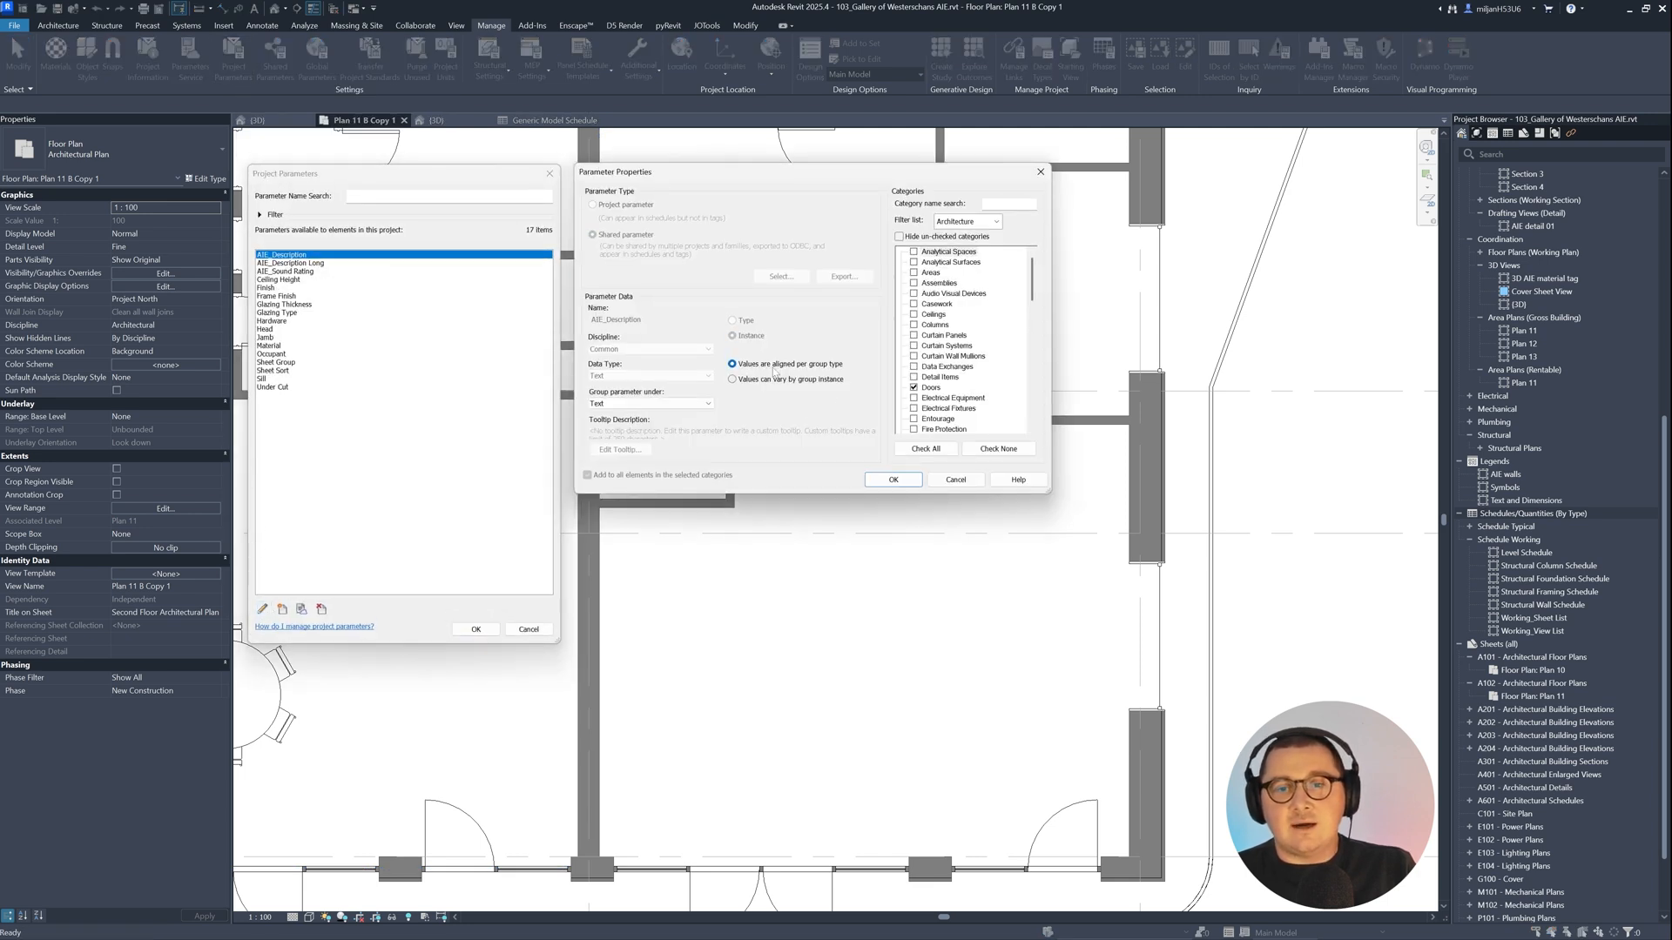
{"action": "left_click", "coordinate": [955, 480]}
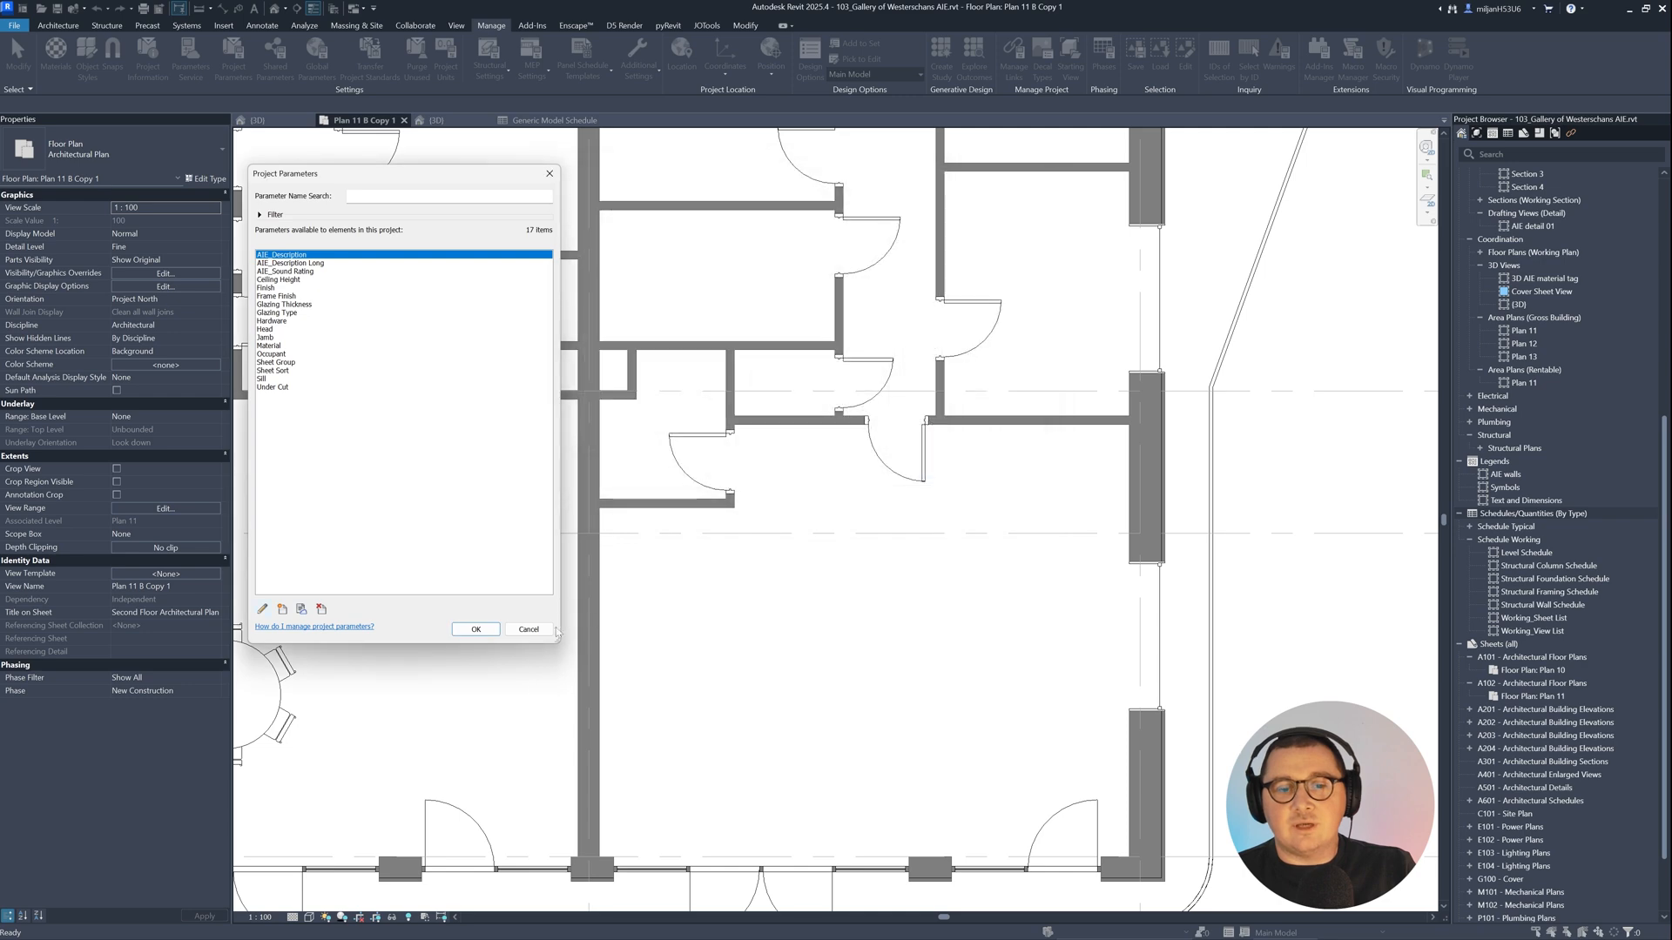
{"action": "left_click", "coordinate": [528, 629]}
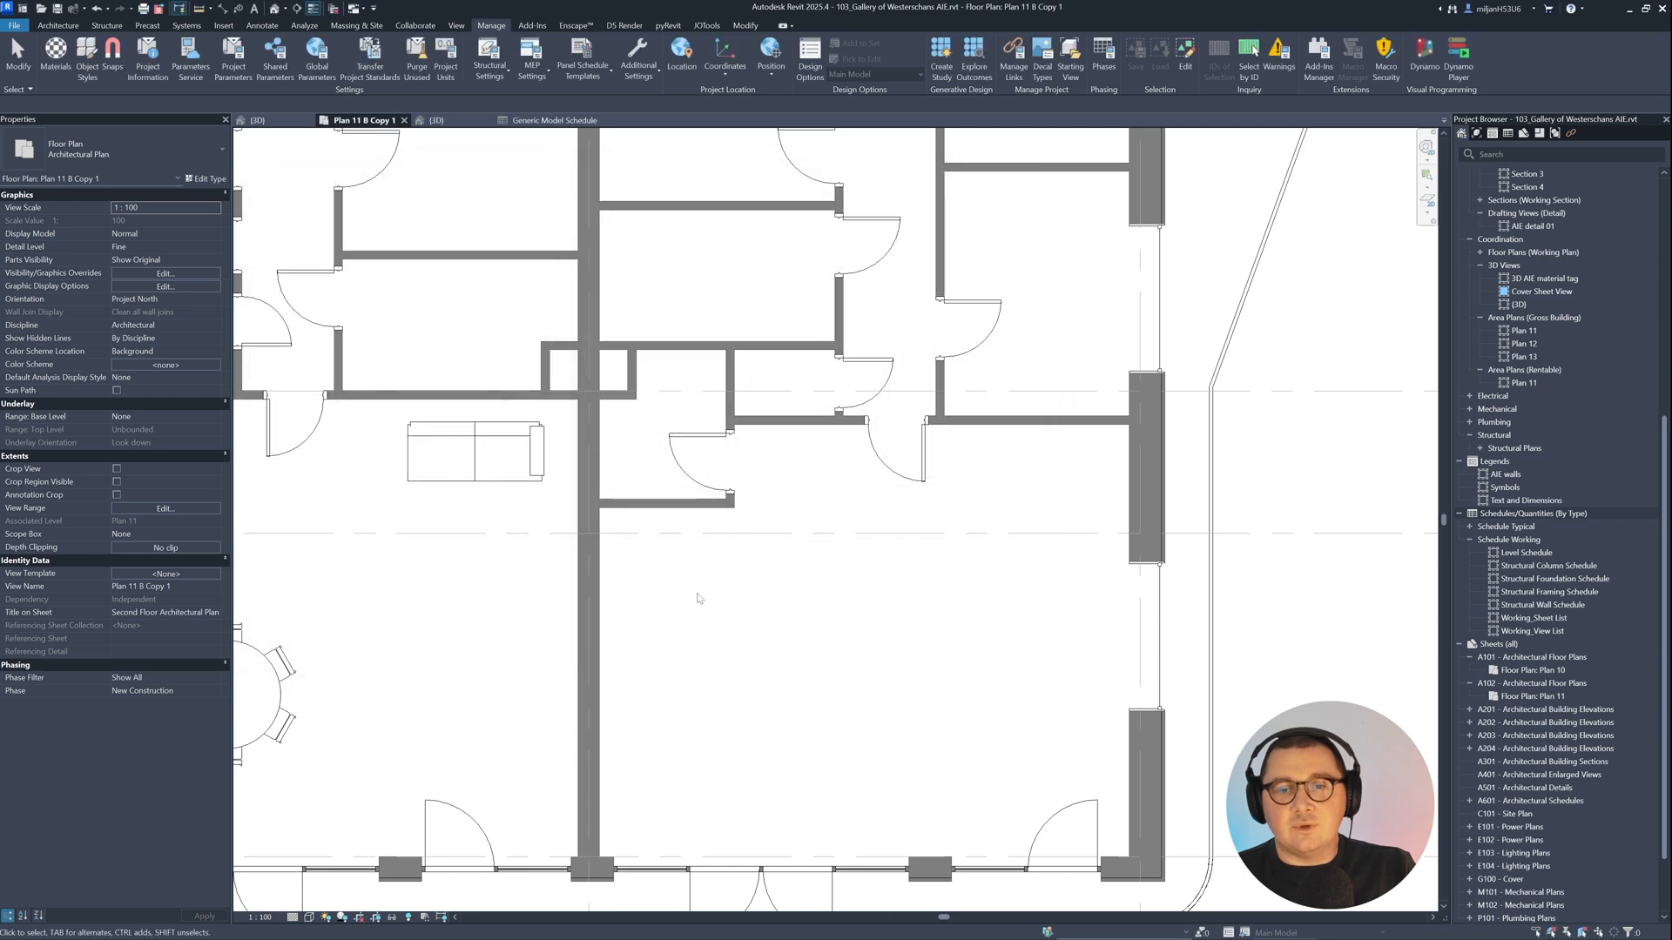
Step: Check the AIE_Description value on the matching door between grids 9 and 10 against the overall floor plan
{"action": "left_click", "coordinate": [895, 474]}
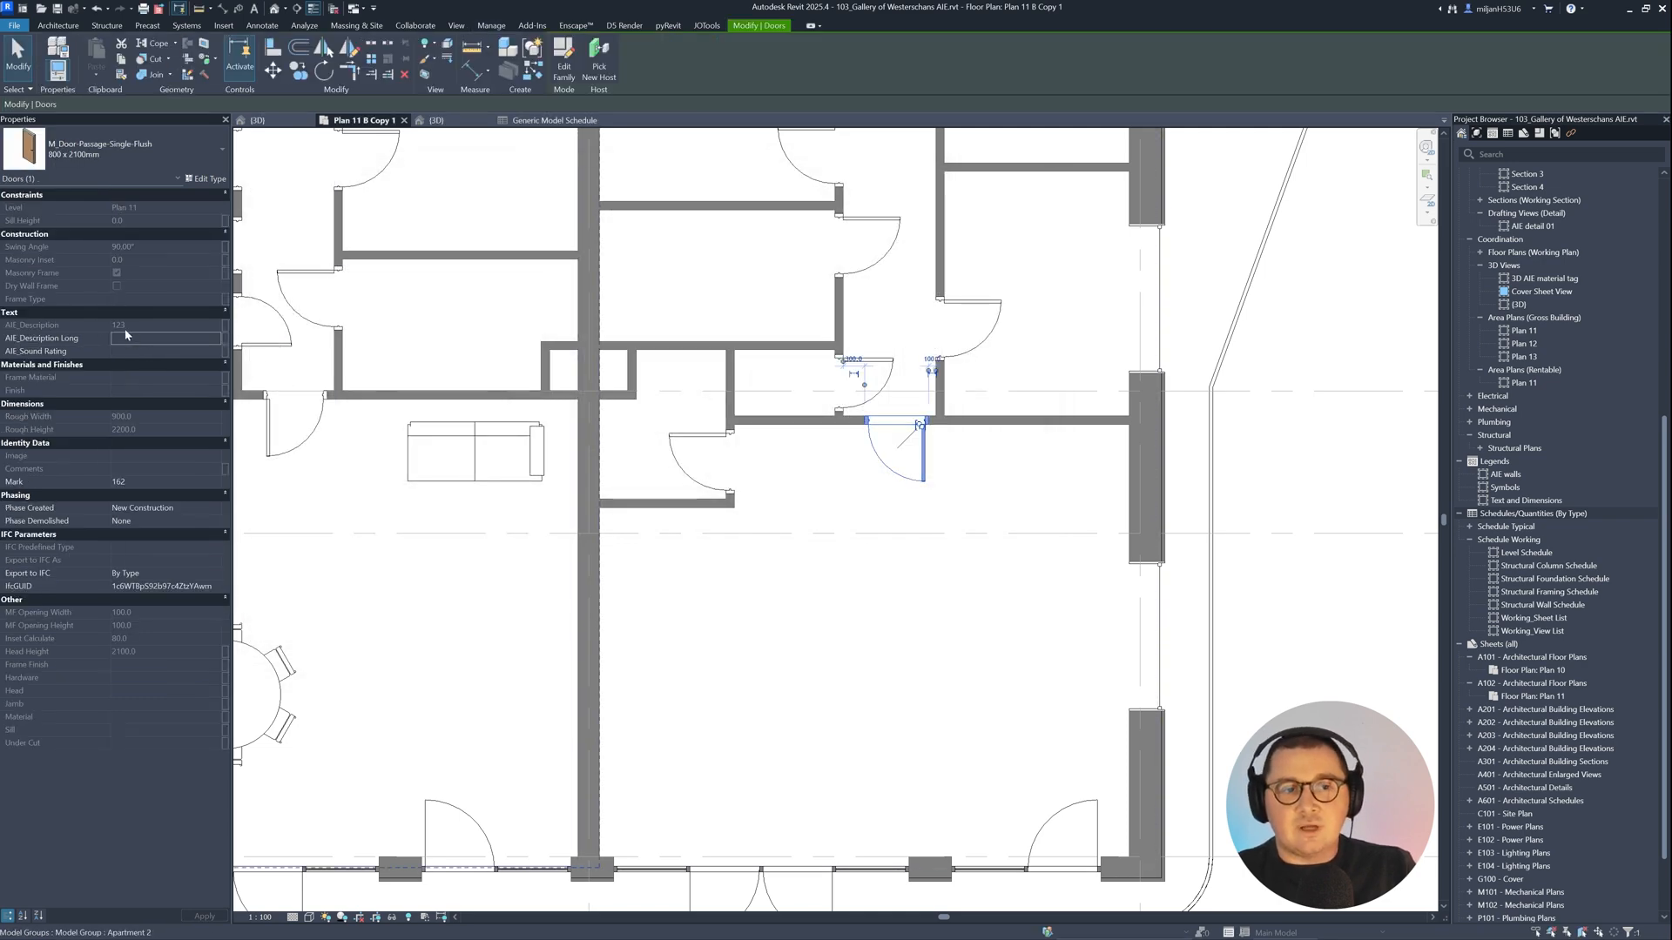
{"action": "scroll", "coordinate": [882, 555], "scroll_direction": "down", "scroll_amount": 5}
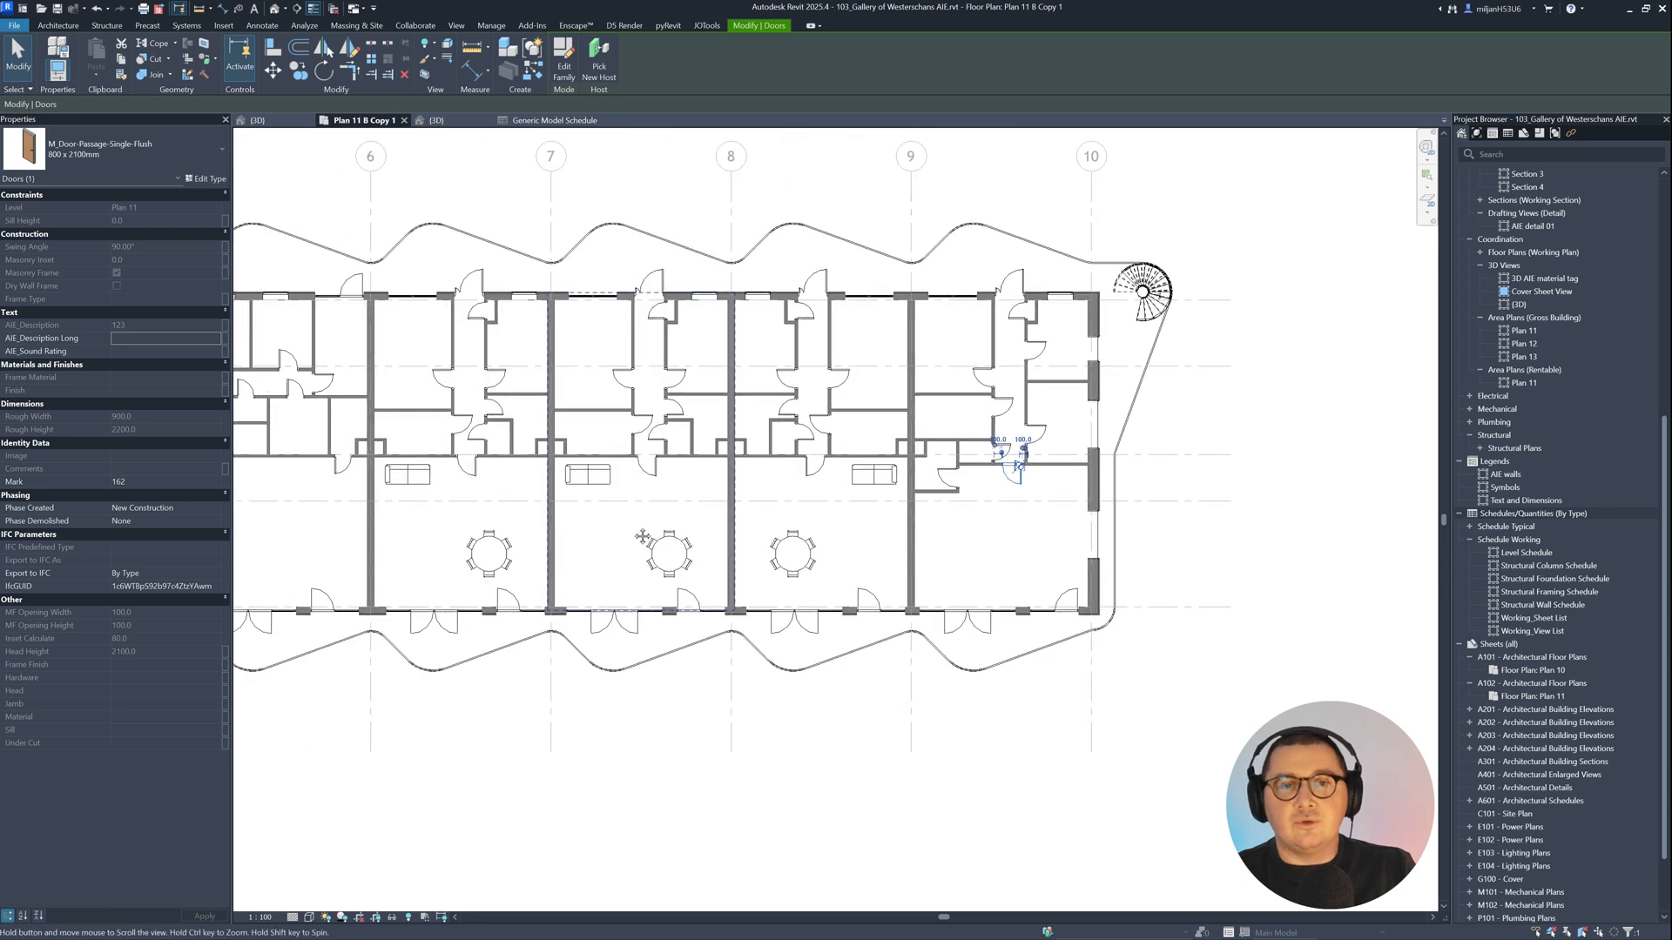
{"action": "scroll", "coordinate": [882, 556], "scroll_direction": "down", "scroll_amount": 3}
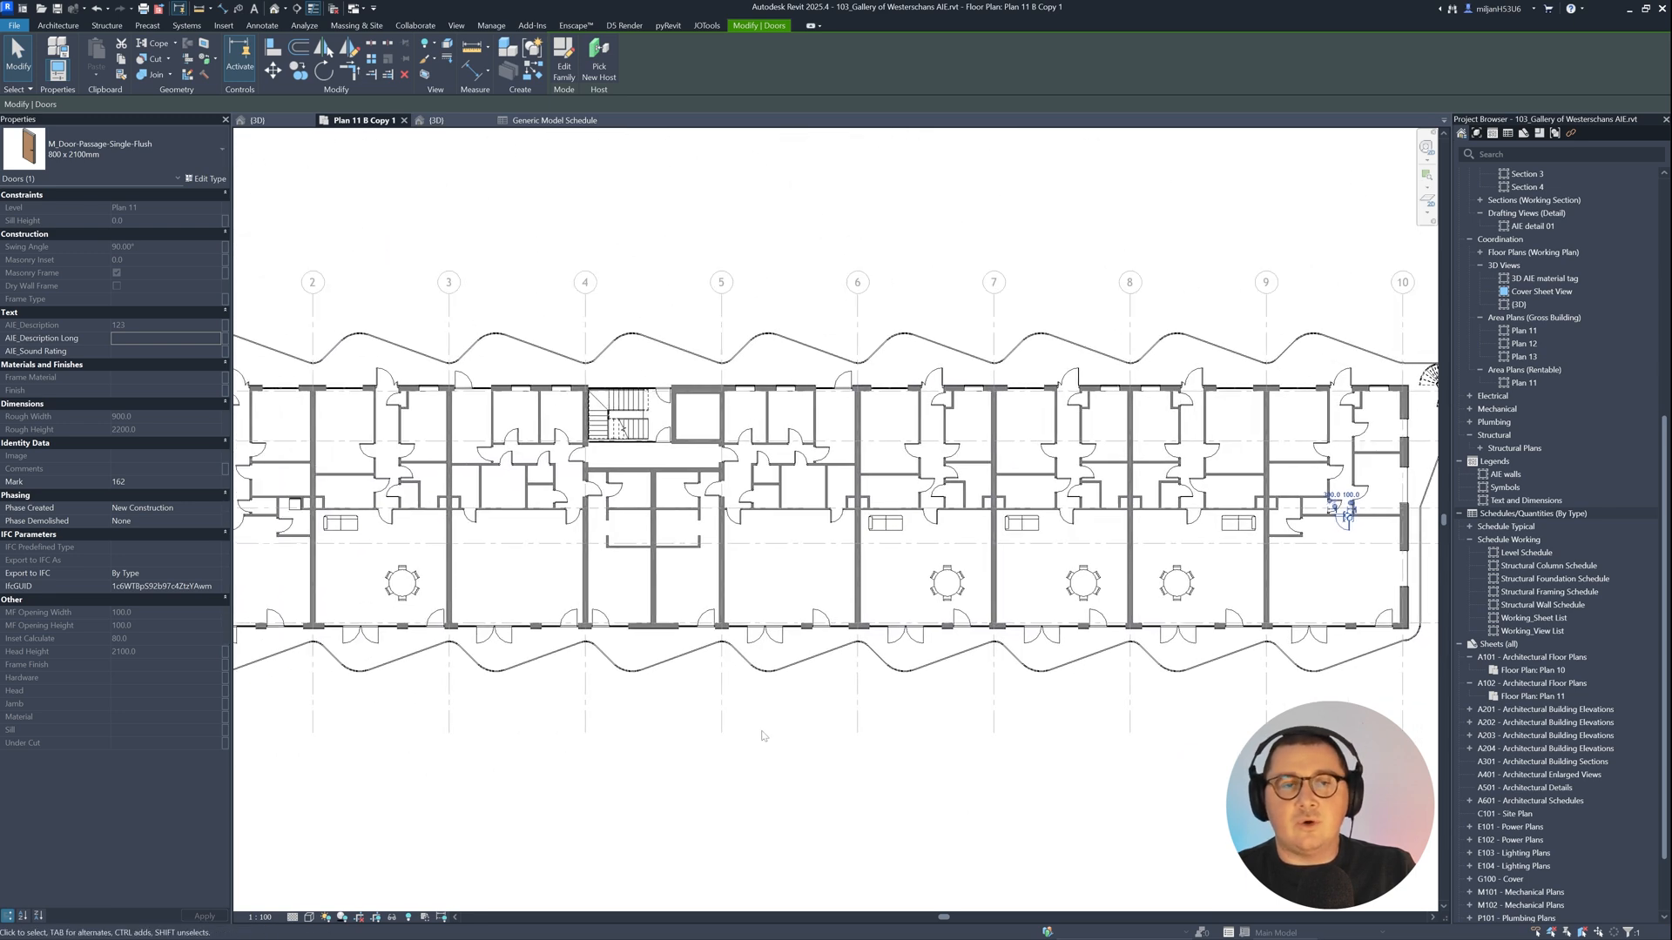
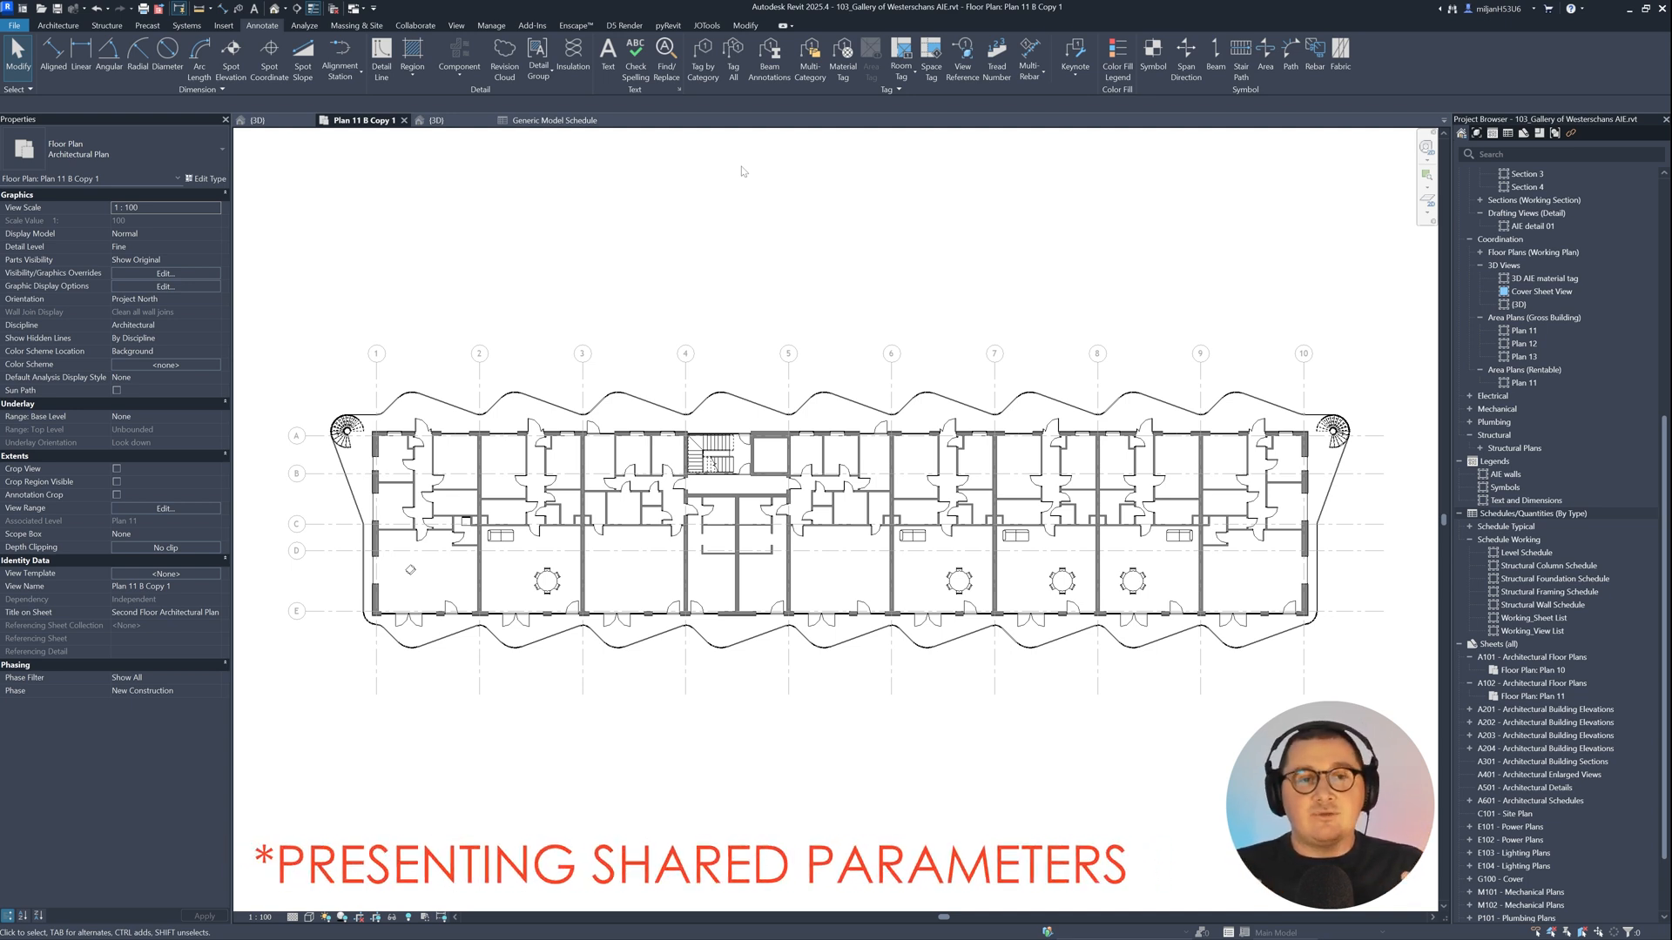
Step: Inspect the AIE_Sound Rating project parameter's group behaviour and assigned categories with un-checked categories hidden, then close without changes
{"action": "left_click", "coordinate": [491, 25]}
{"action": "left_click", "coordinate": [233, 63]}
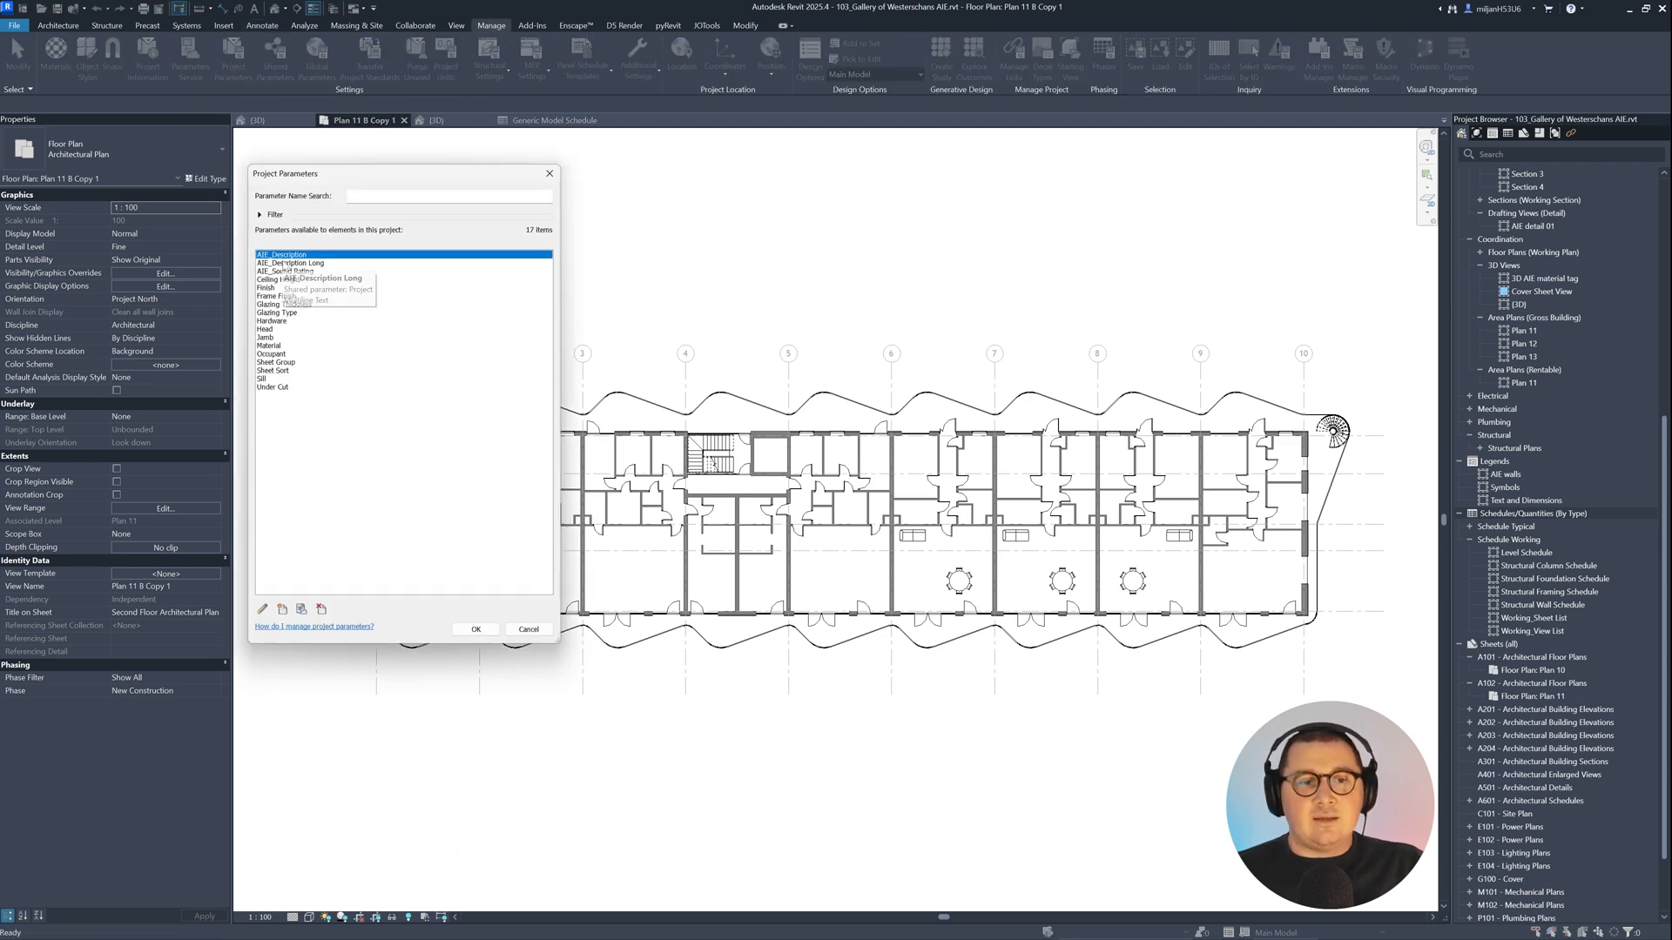
{"action": "left_click", "coordinate": [281, 271]}
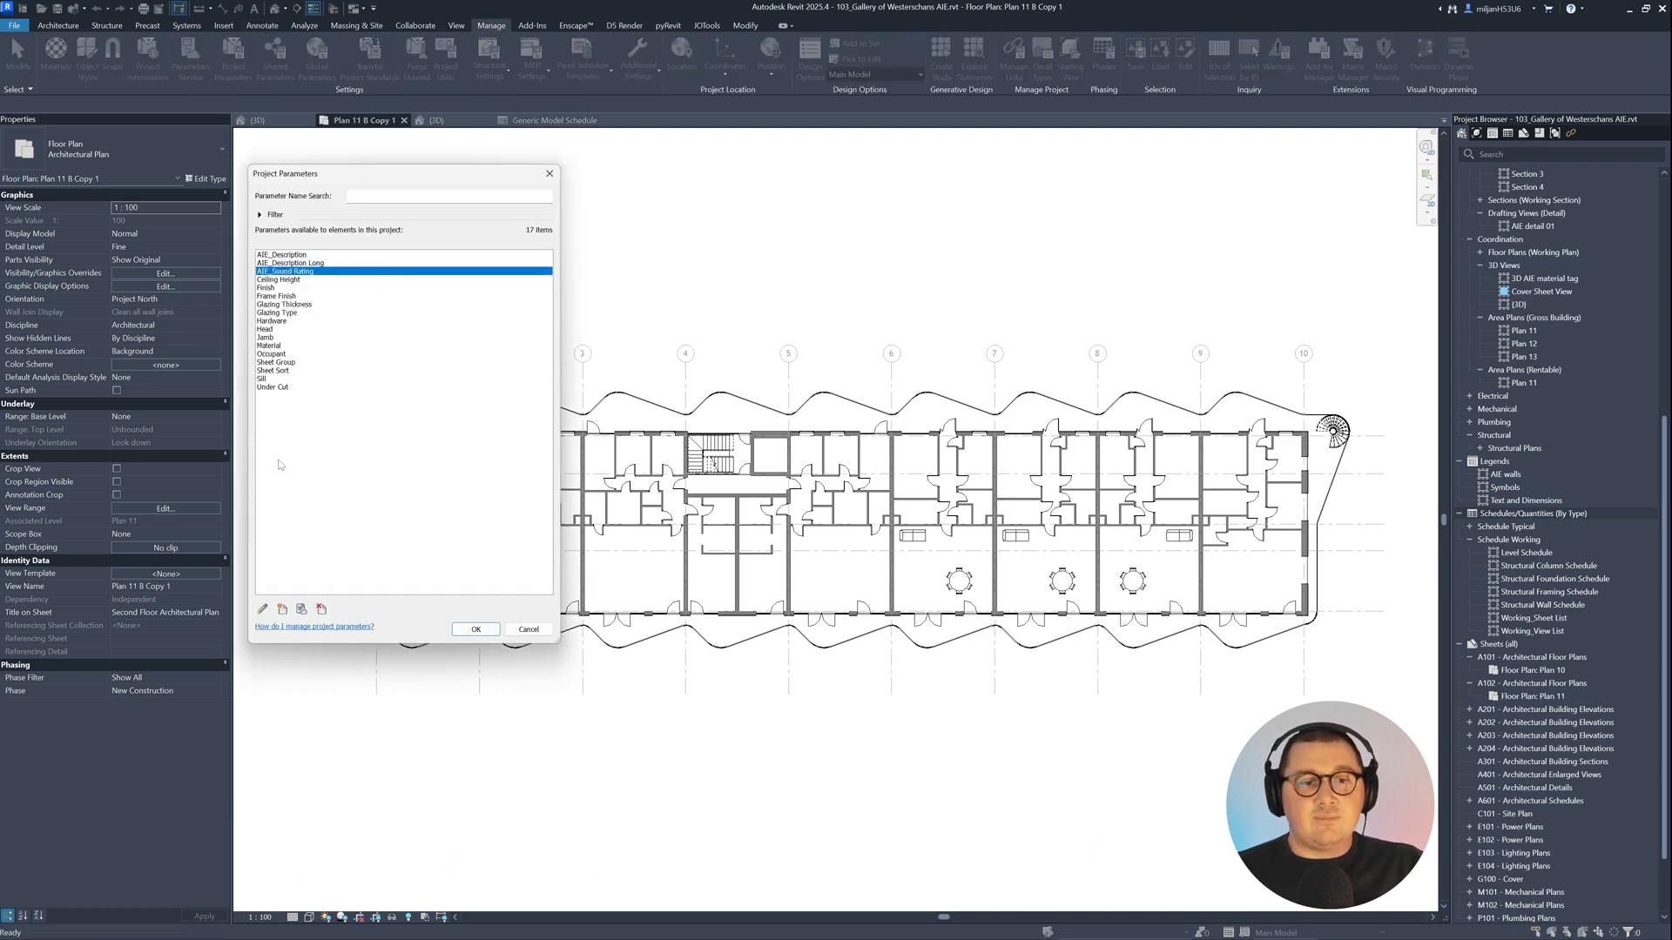
{"action": "left_click", "coordinate": [262, 608]}
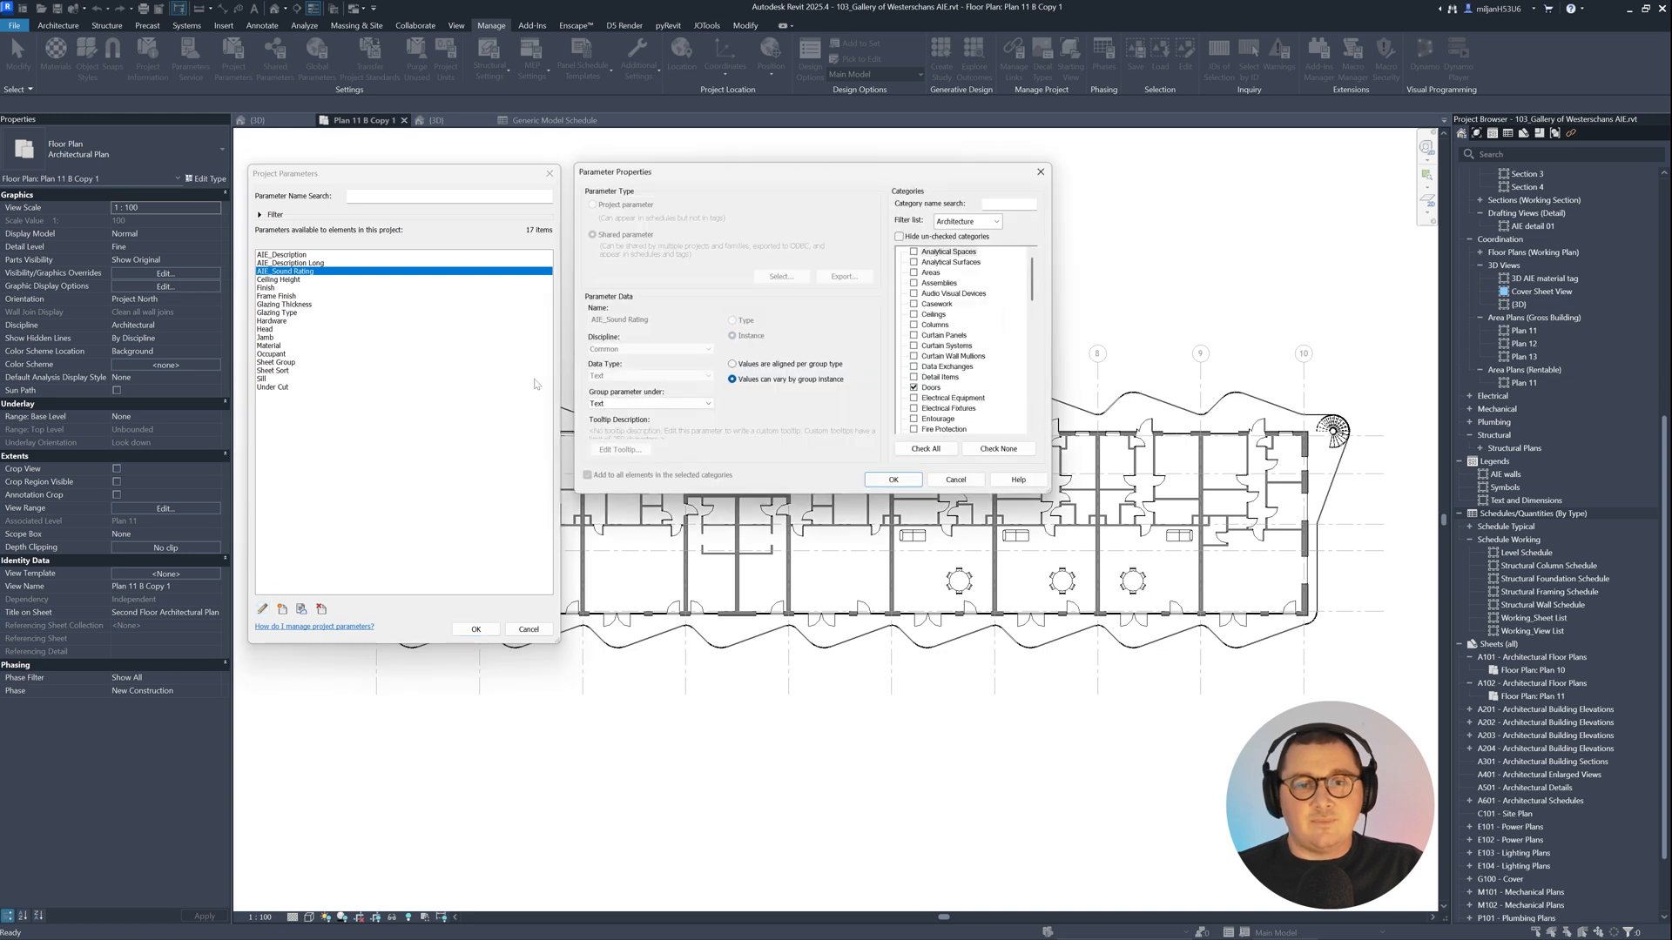
{"action": "left_click", "coordinate": [900, 236]}
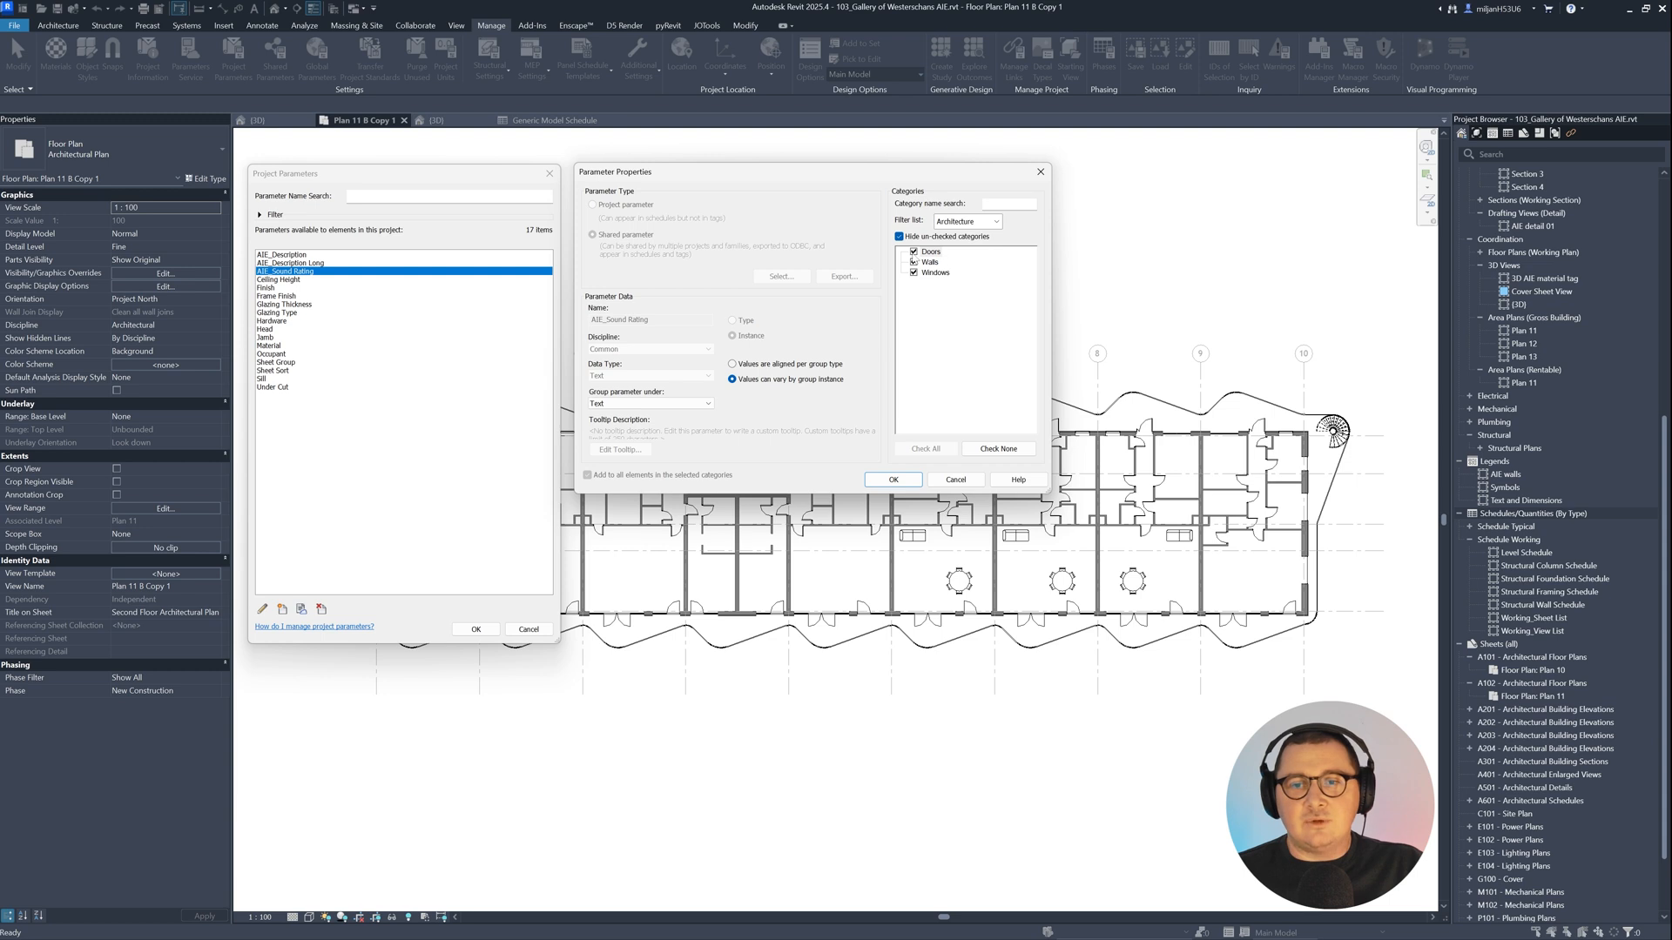
{"action": "left_click", "coordinate": [955, 480]}
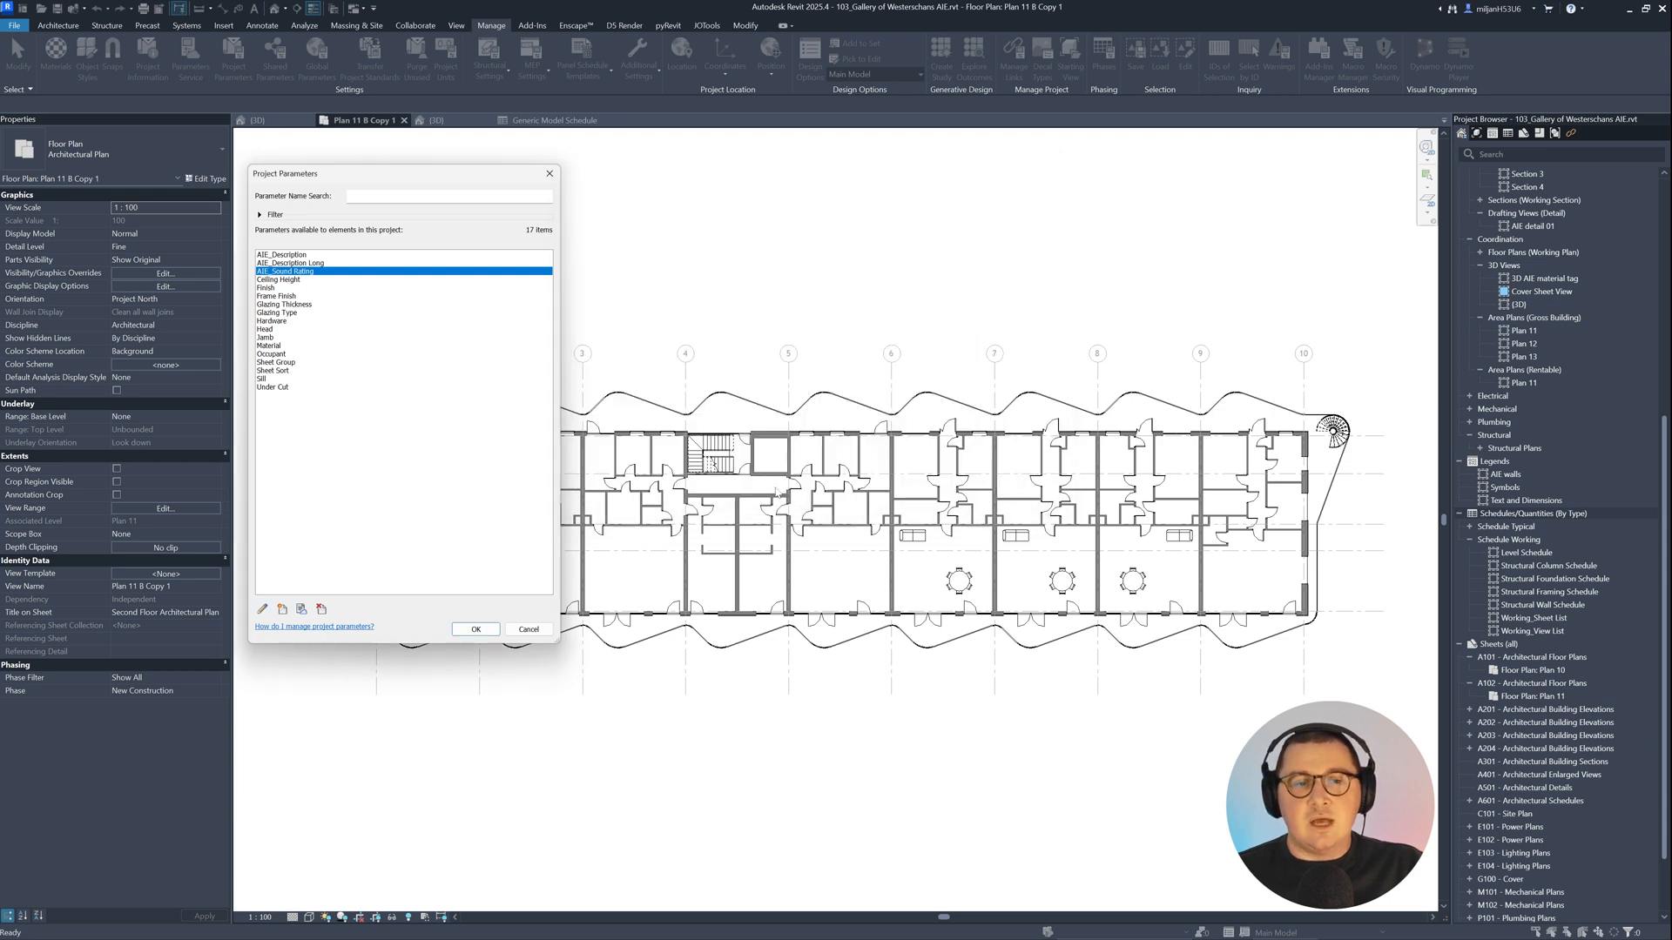
{"action": "left_click", "coordinate": [528, 629]}
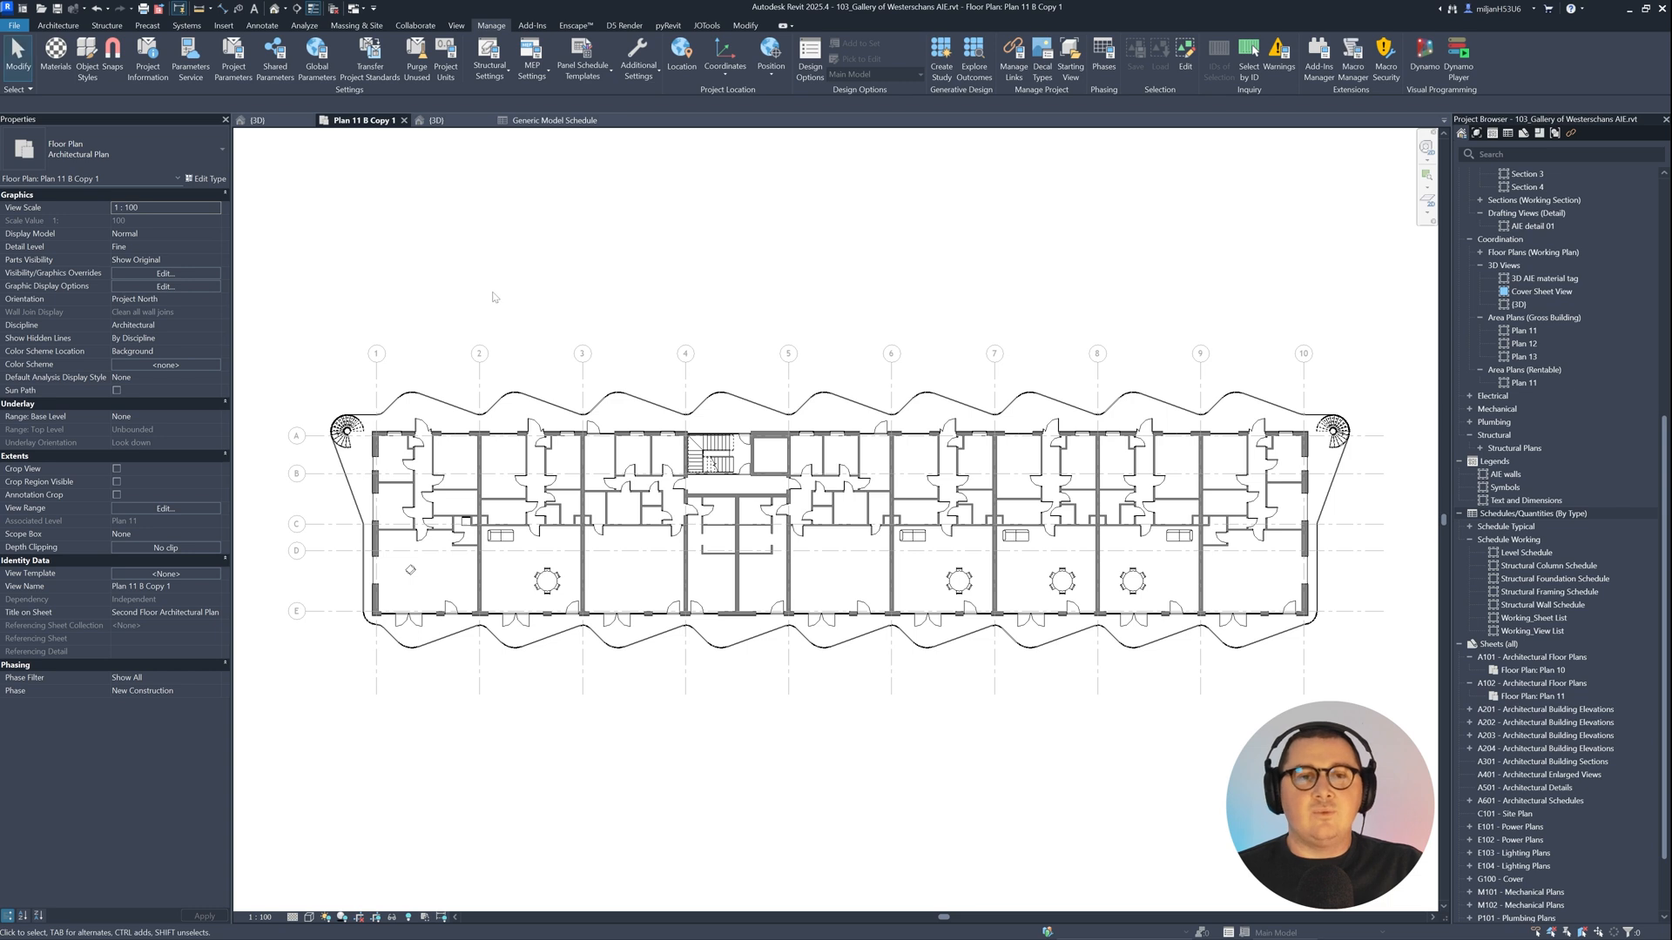
Step: Create a new annotation family from the Metric Multi-Category Tag.rft template
{"action": "left_click", "coordinate": [22, 29]}
{"action": "mouse_move", "coordinate": [84, 78]}
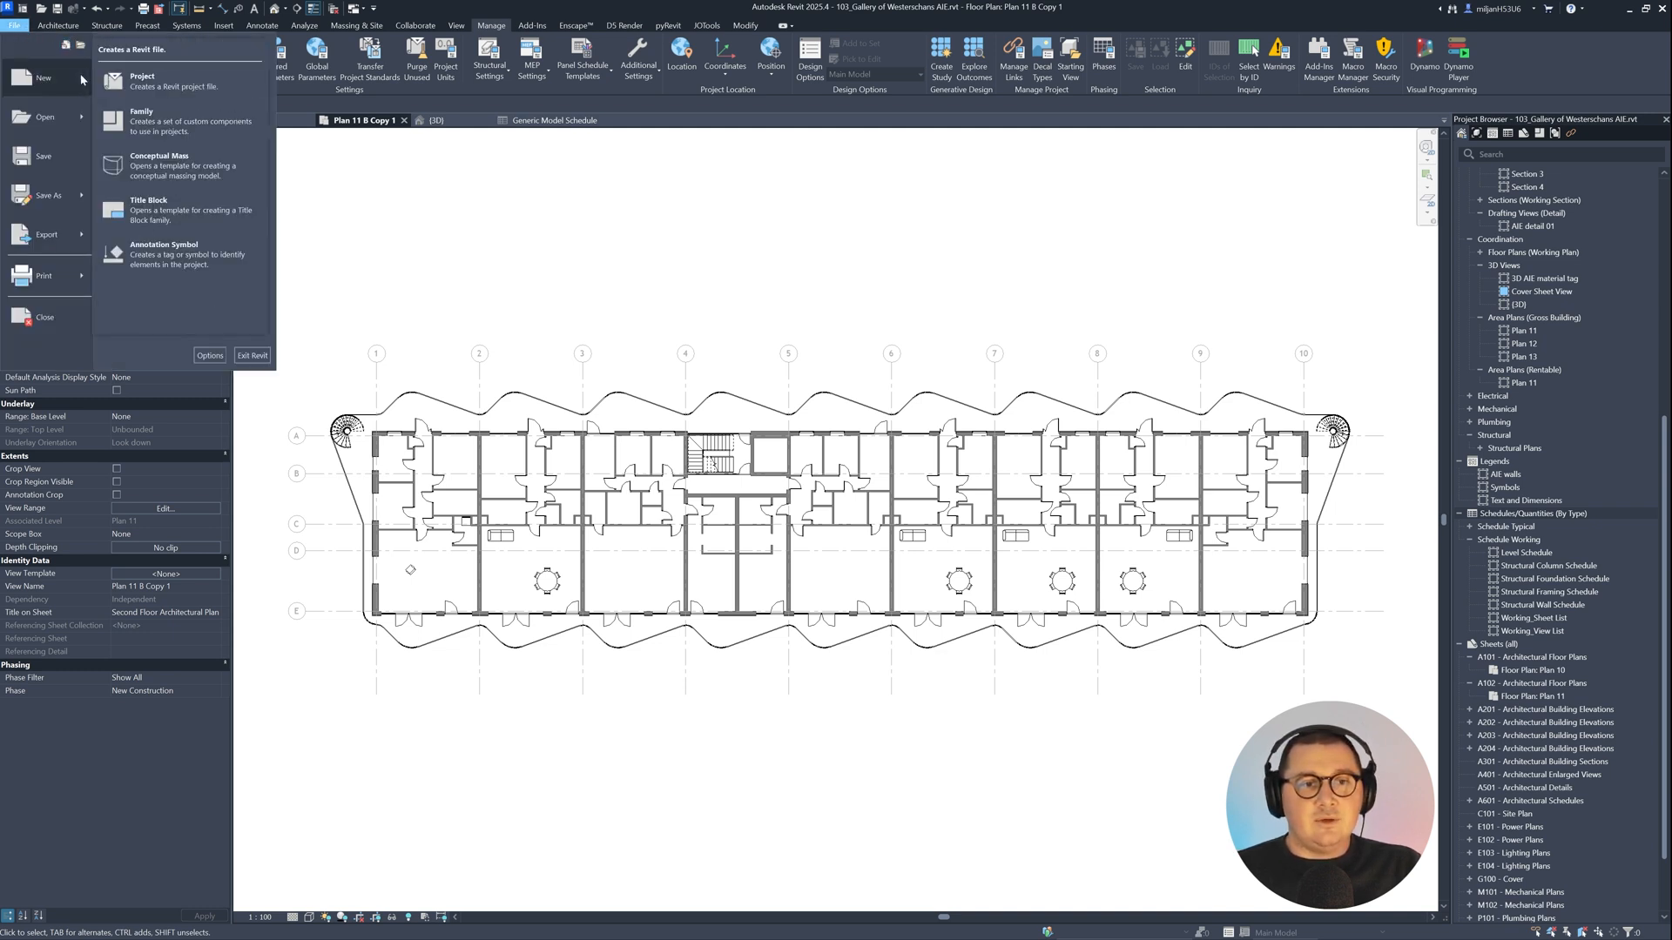
{"action": "left_click", "coordinate": [129, 113]}
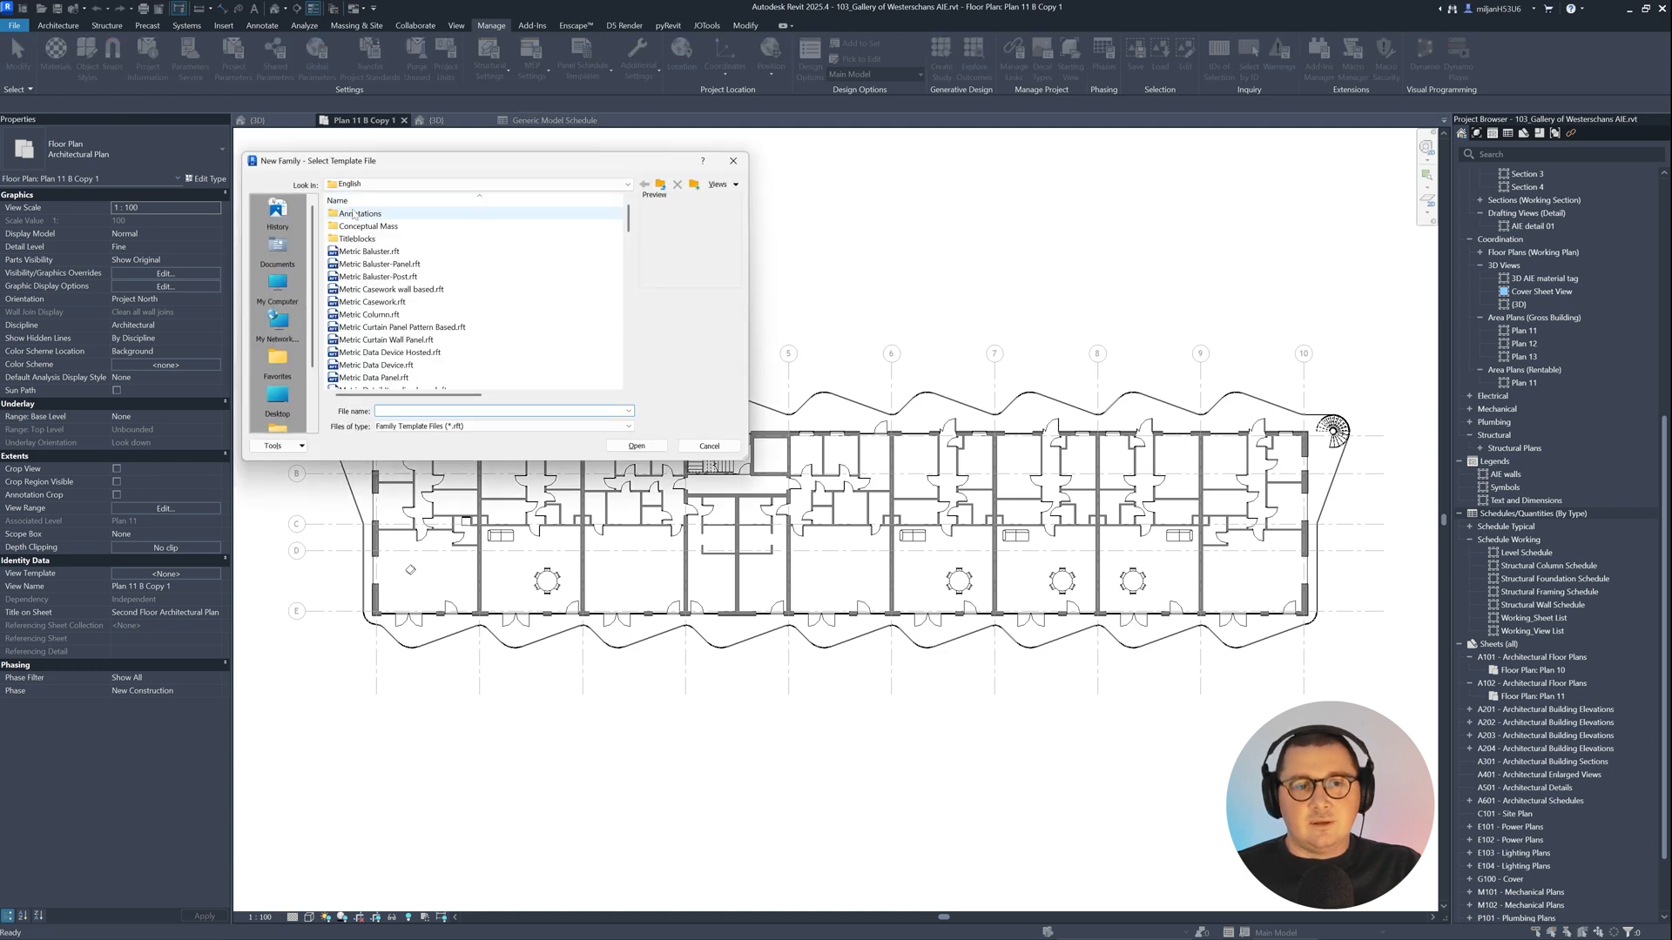
{"action": "double_click", "coordinate": [355, 213]}
{"action": "scroll", "coordinate": [357, 262], "scroll_direction": "down", "scroll_amount": 2}
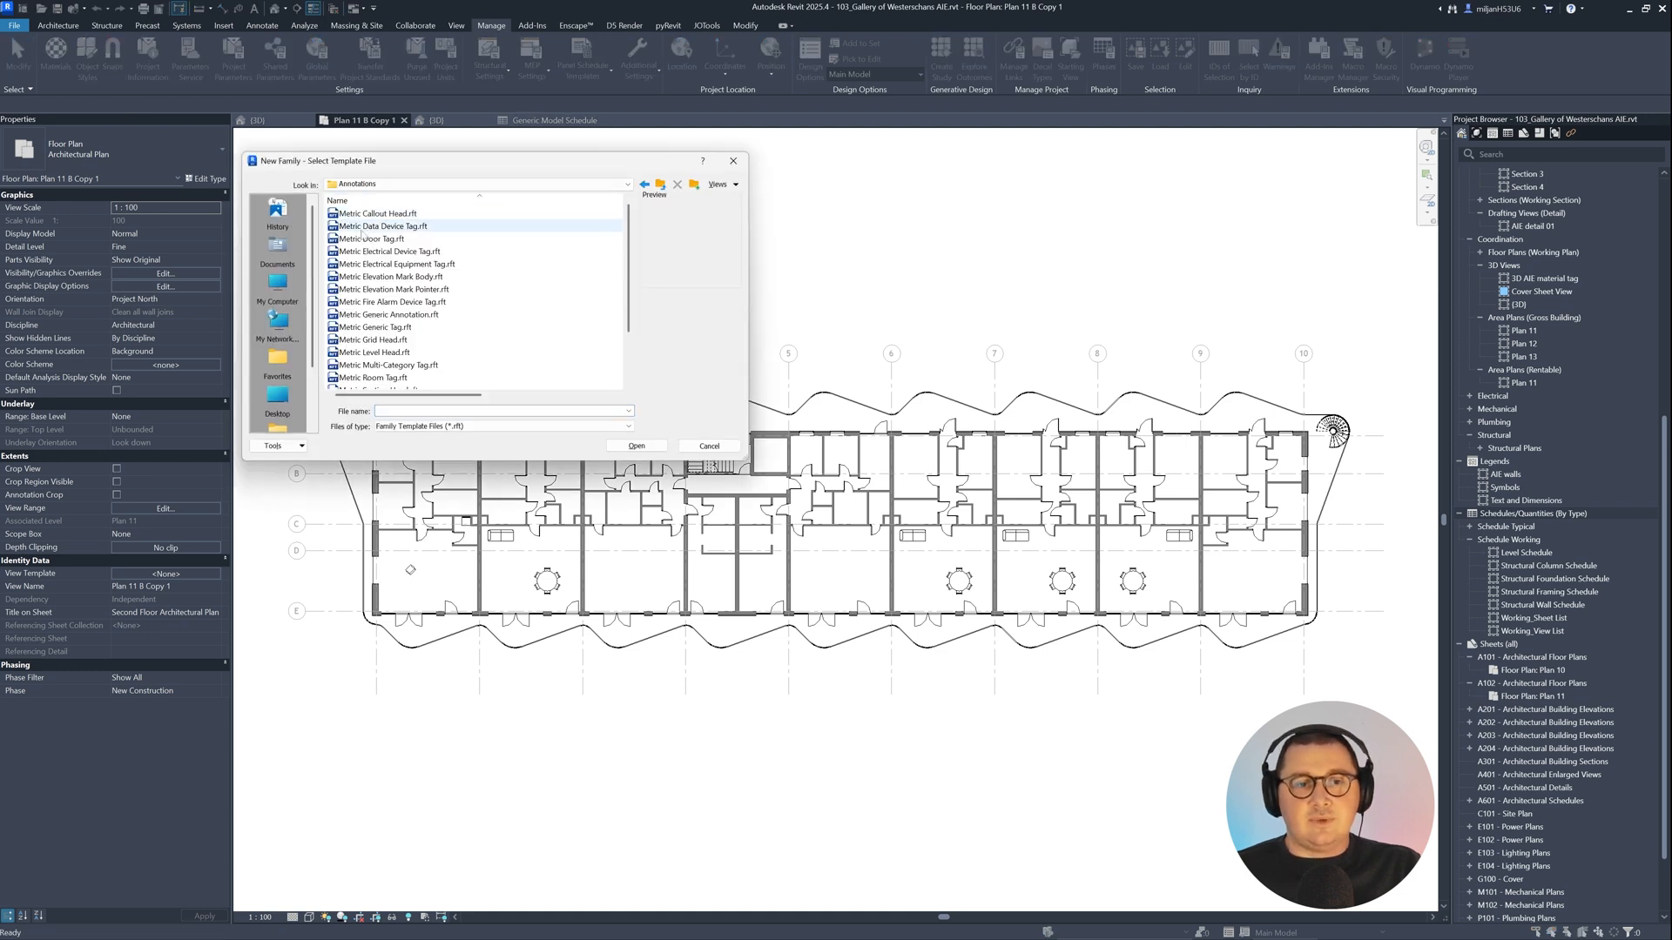
{"action": "left_click", "coordinate": [373, 327]}
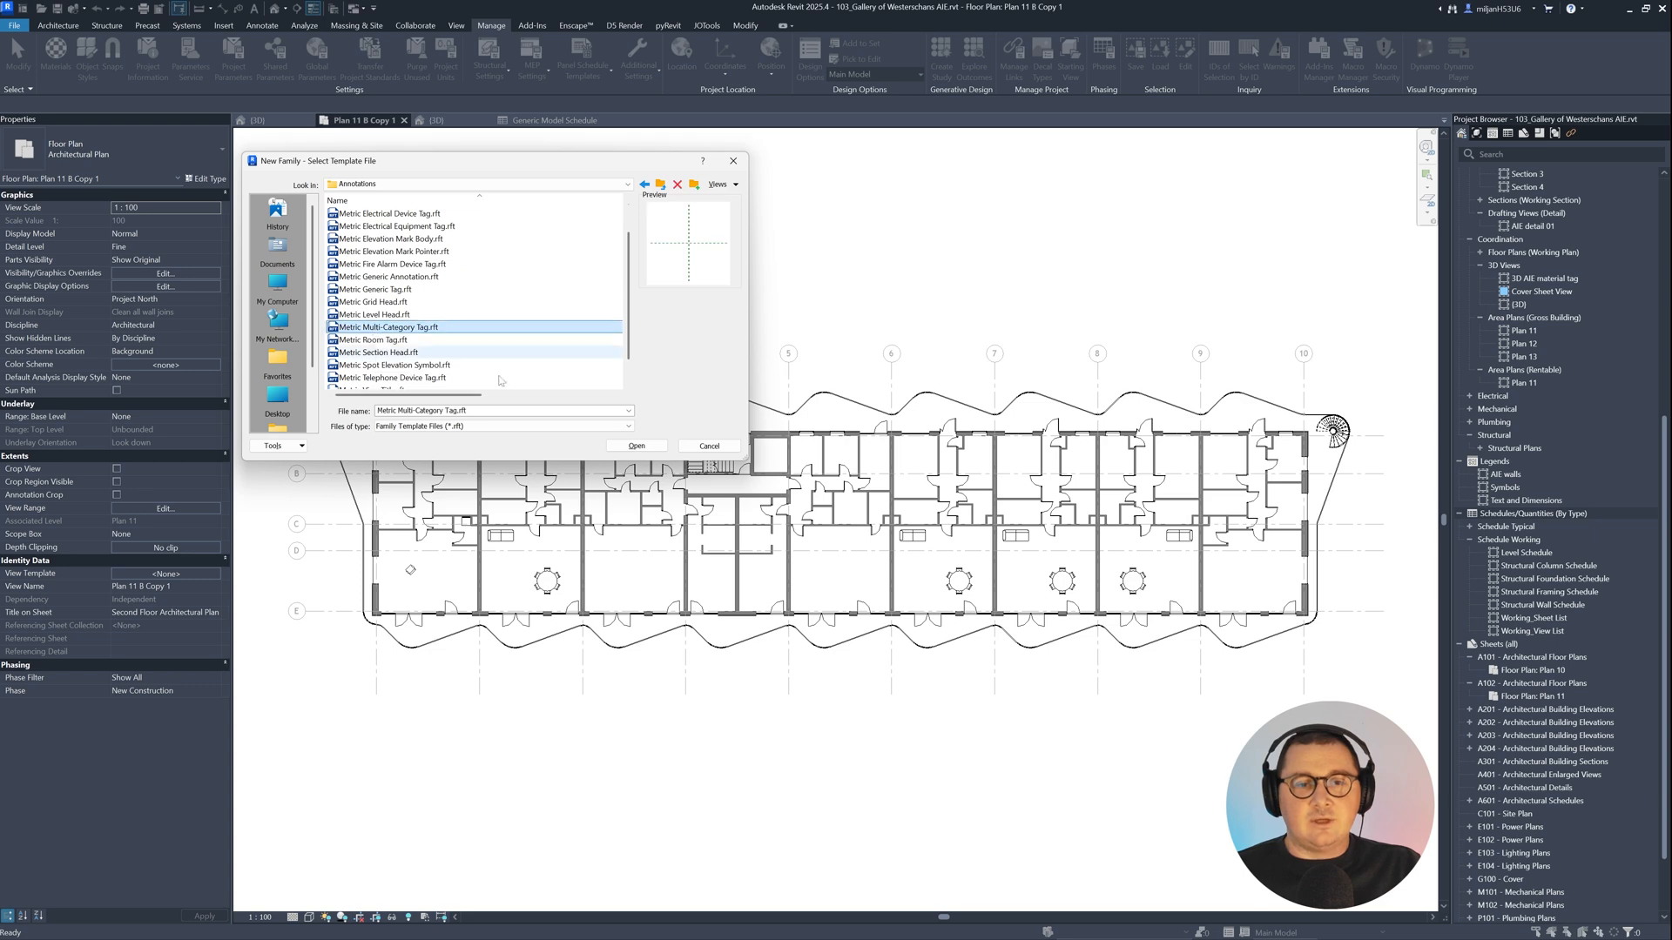
{"action": "left_click", "coordinate": [636, 446]}
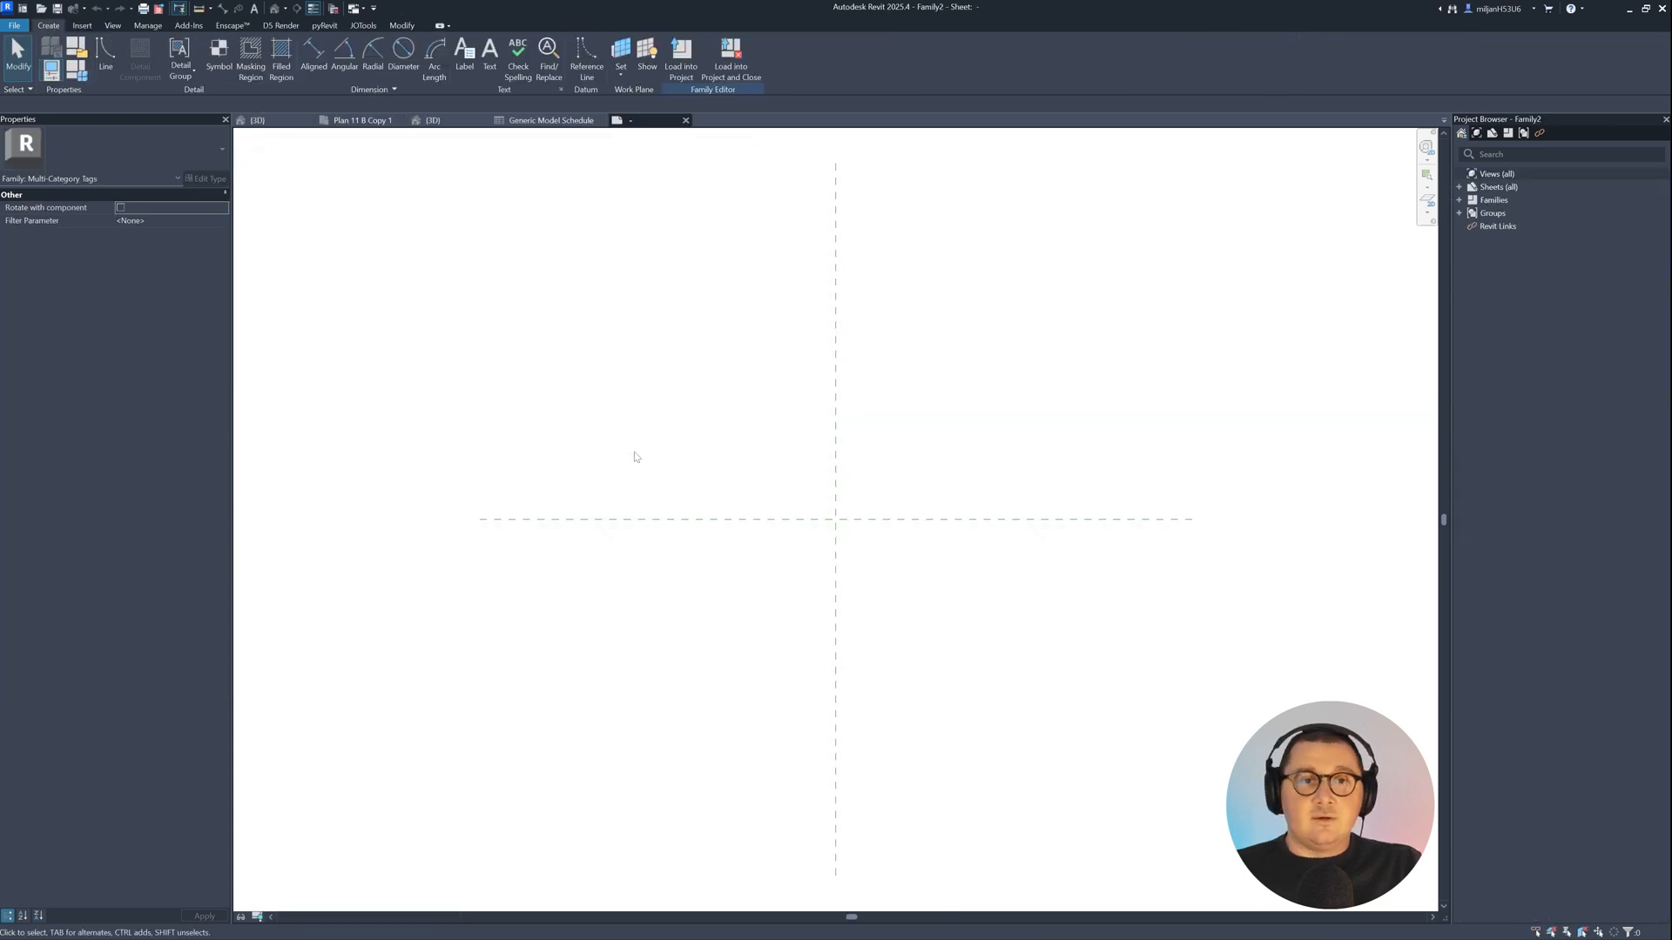
Step: Place a 3mm tag label at the intersection of the two reference planes and check its available category parameters
{"action": "left_click", "coordinate": [462, 68]}
{"action": "left_click", "coordinate": [162, 150]}
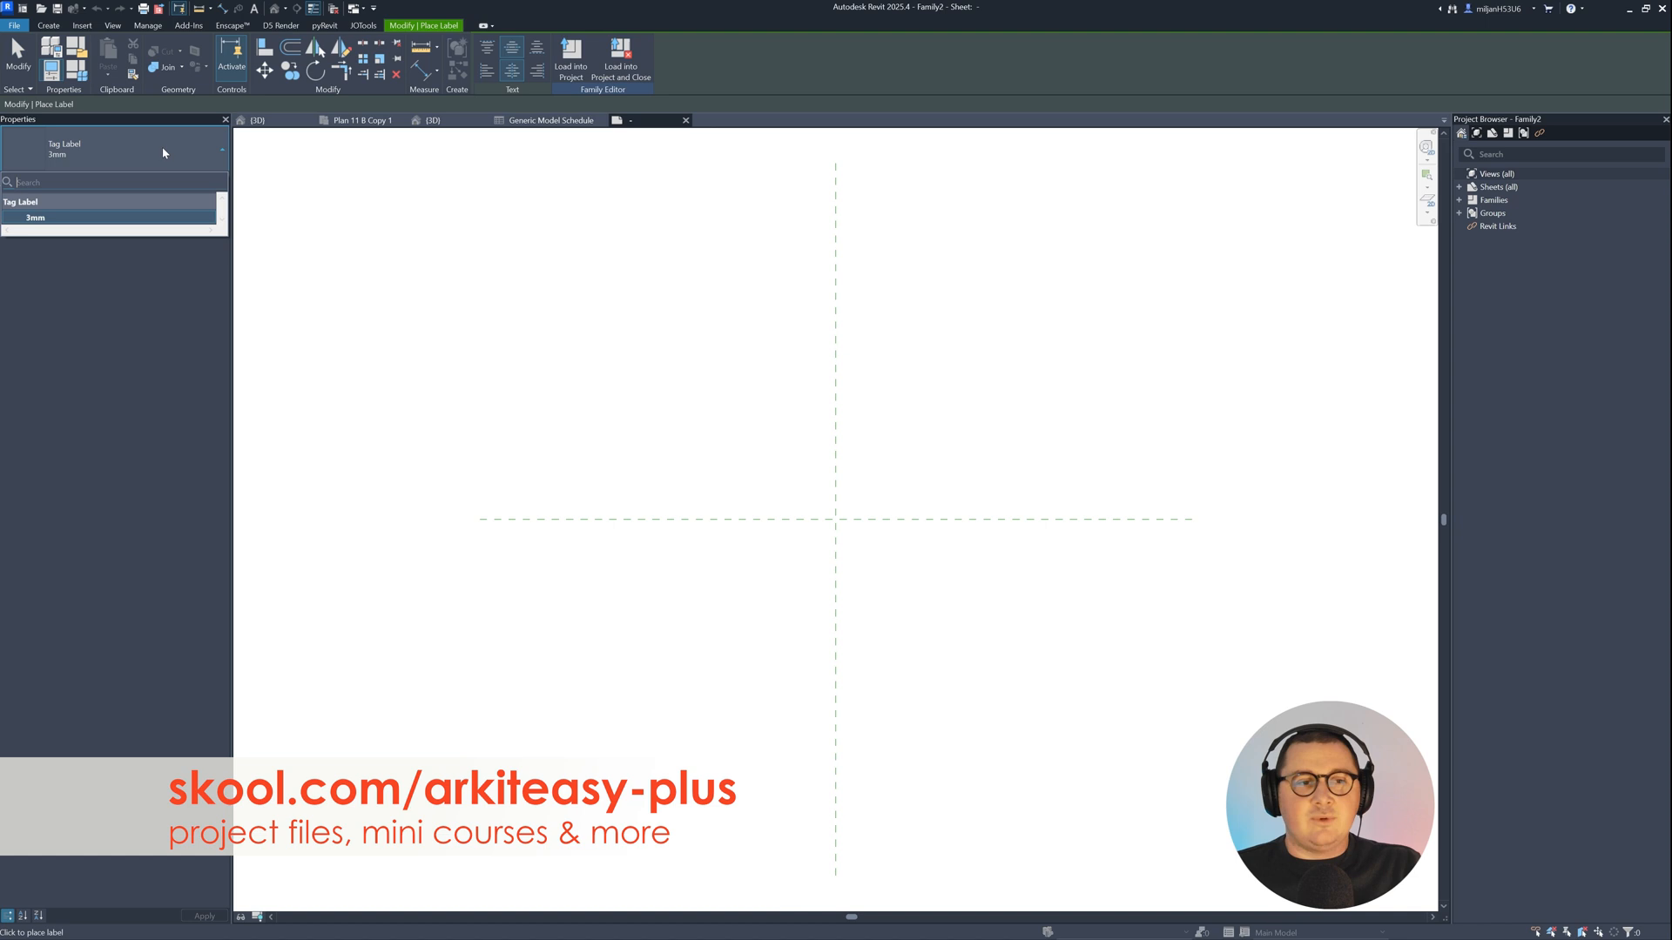
{"action": "left_click", "coordinate": [94, 151]}
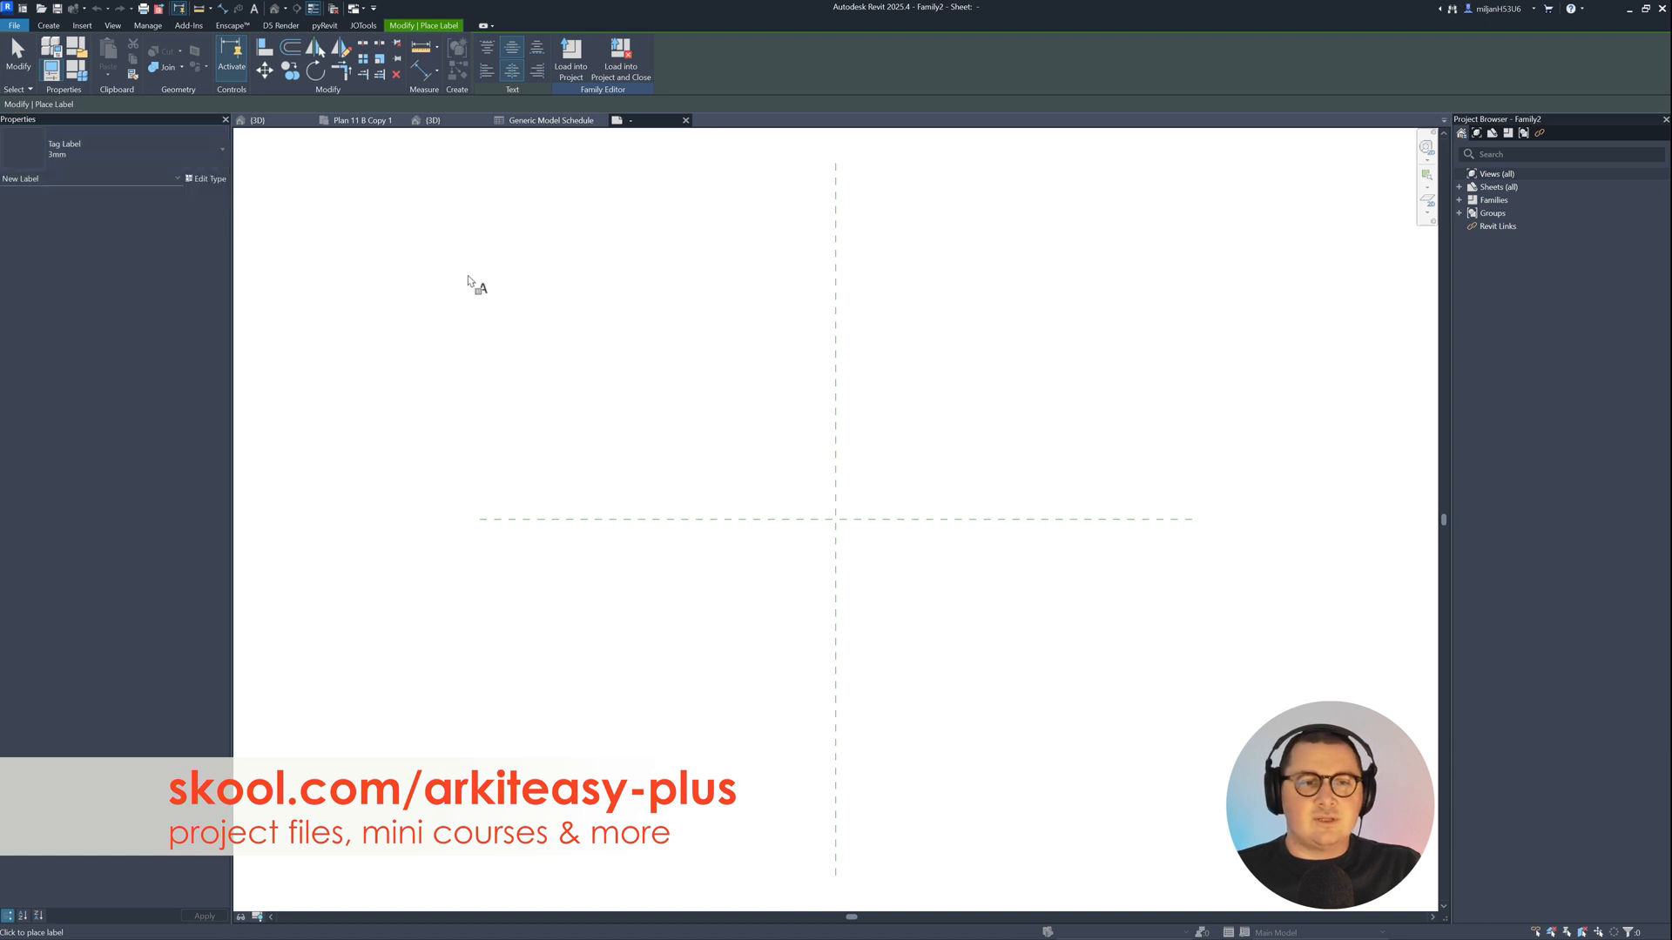
{"action": "left_click", "coordinate": [834, 520]}
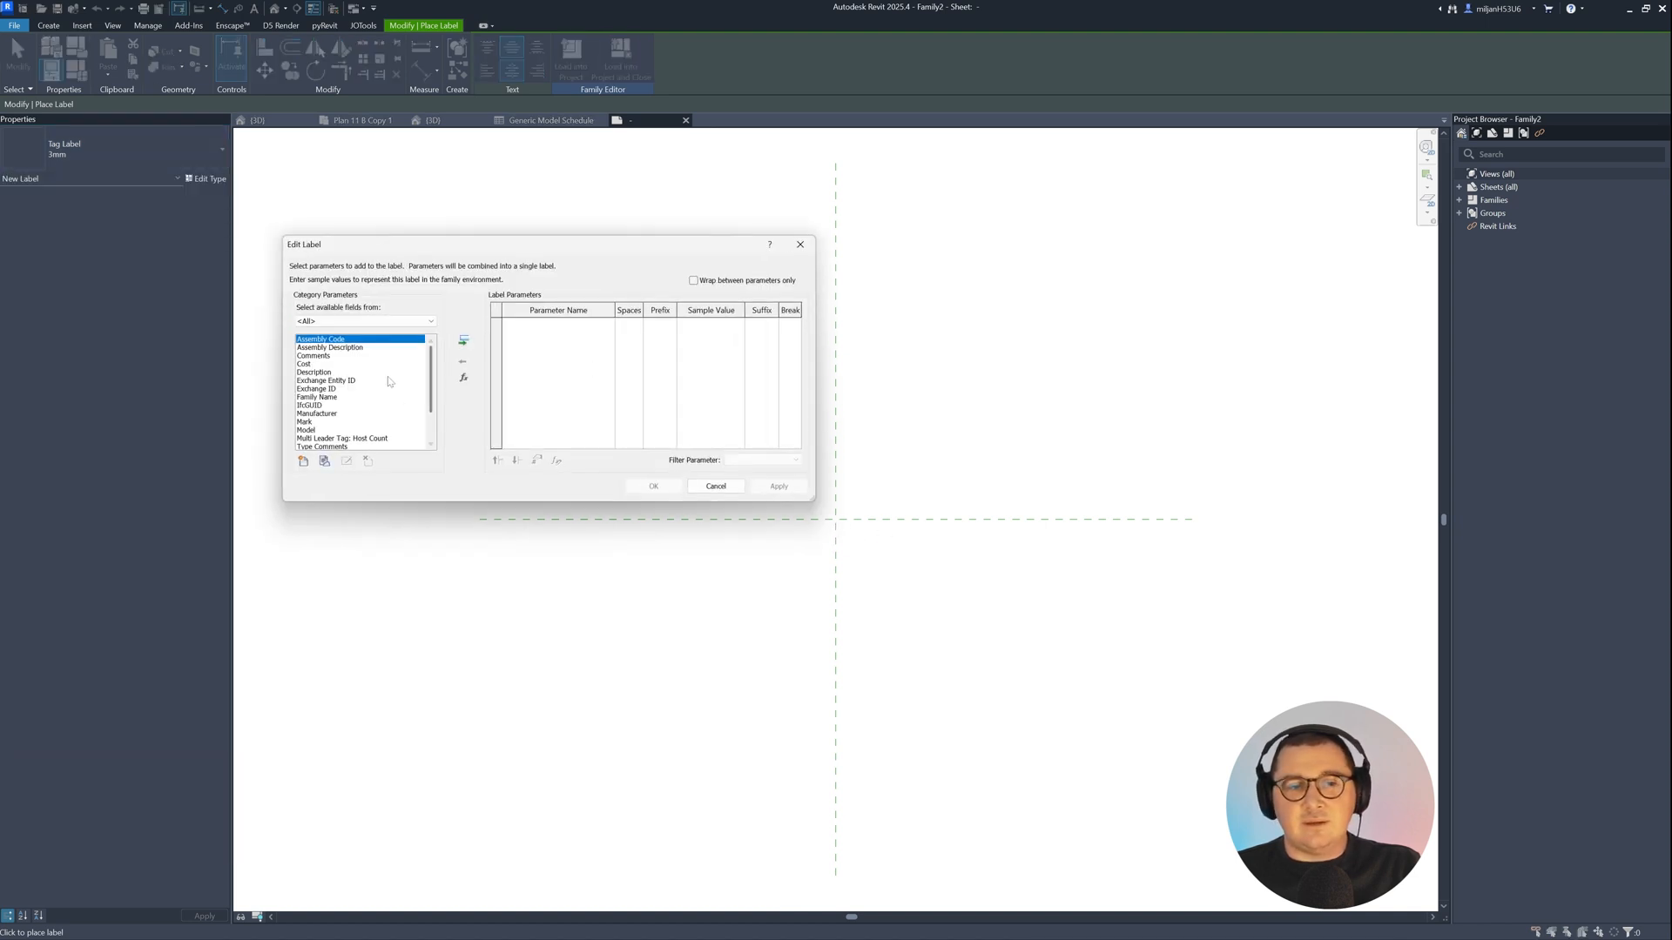
{"action": "left_click_drag", "start_coordinate": [435, 396], "coordinate": [434, 357]}
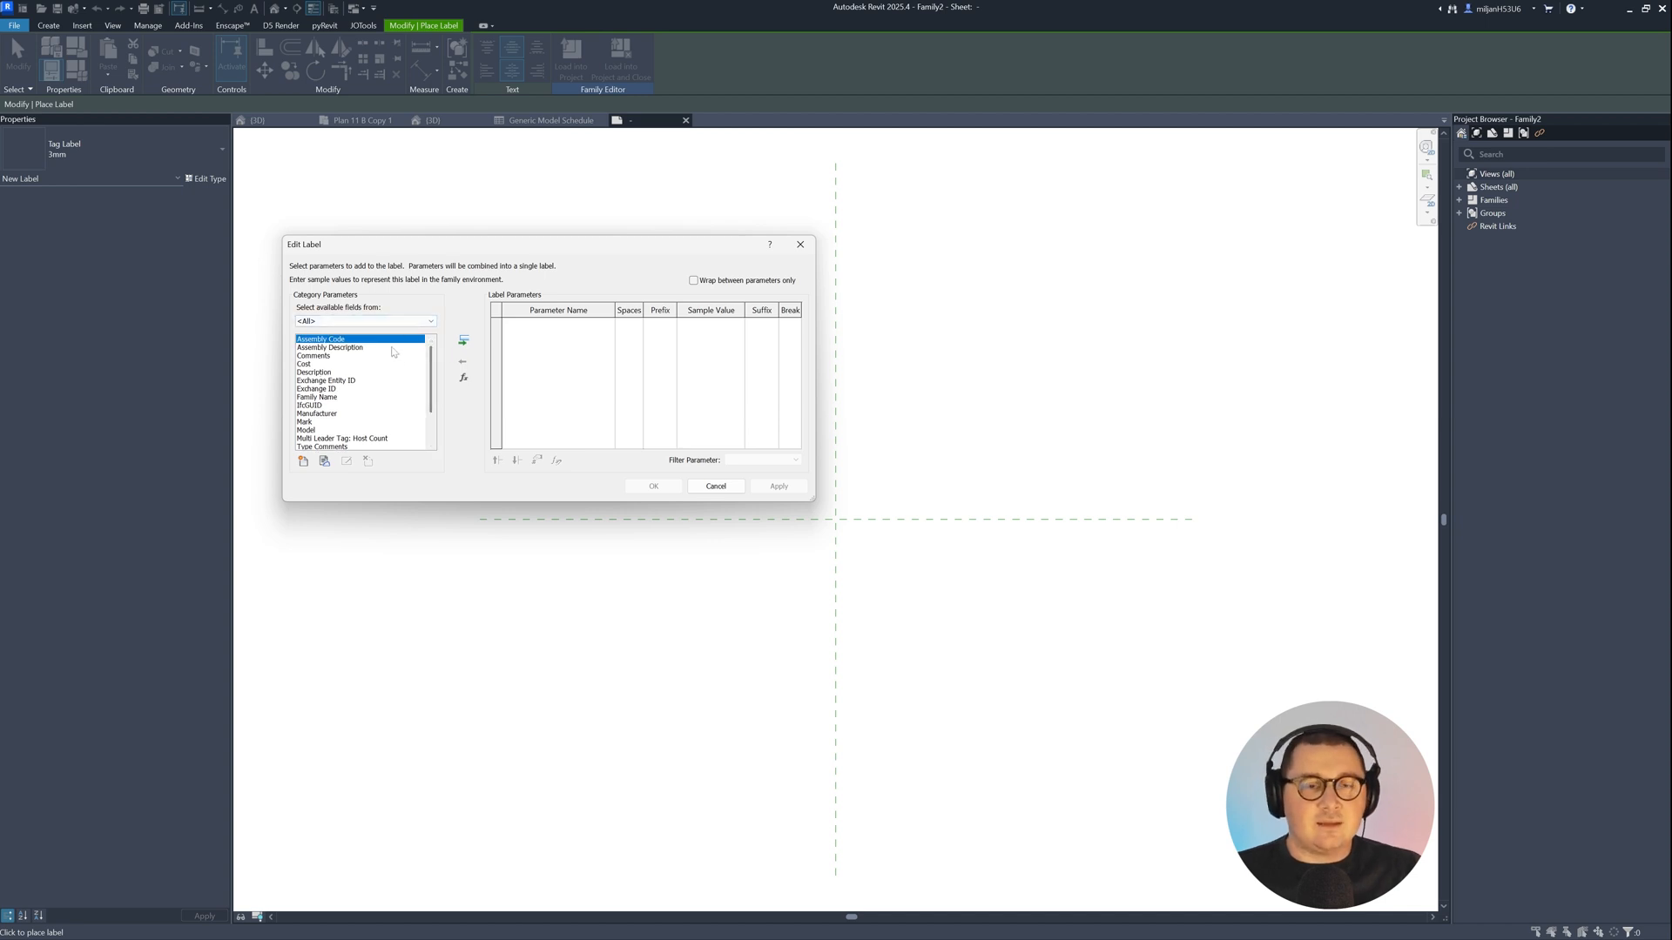
Step: Bring the shared parameter AIE_Sound Rating from the Common group into the label's available parameters
{"action": "left_click", "coordinate": [304, 463]}
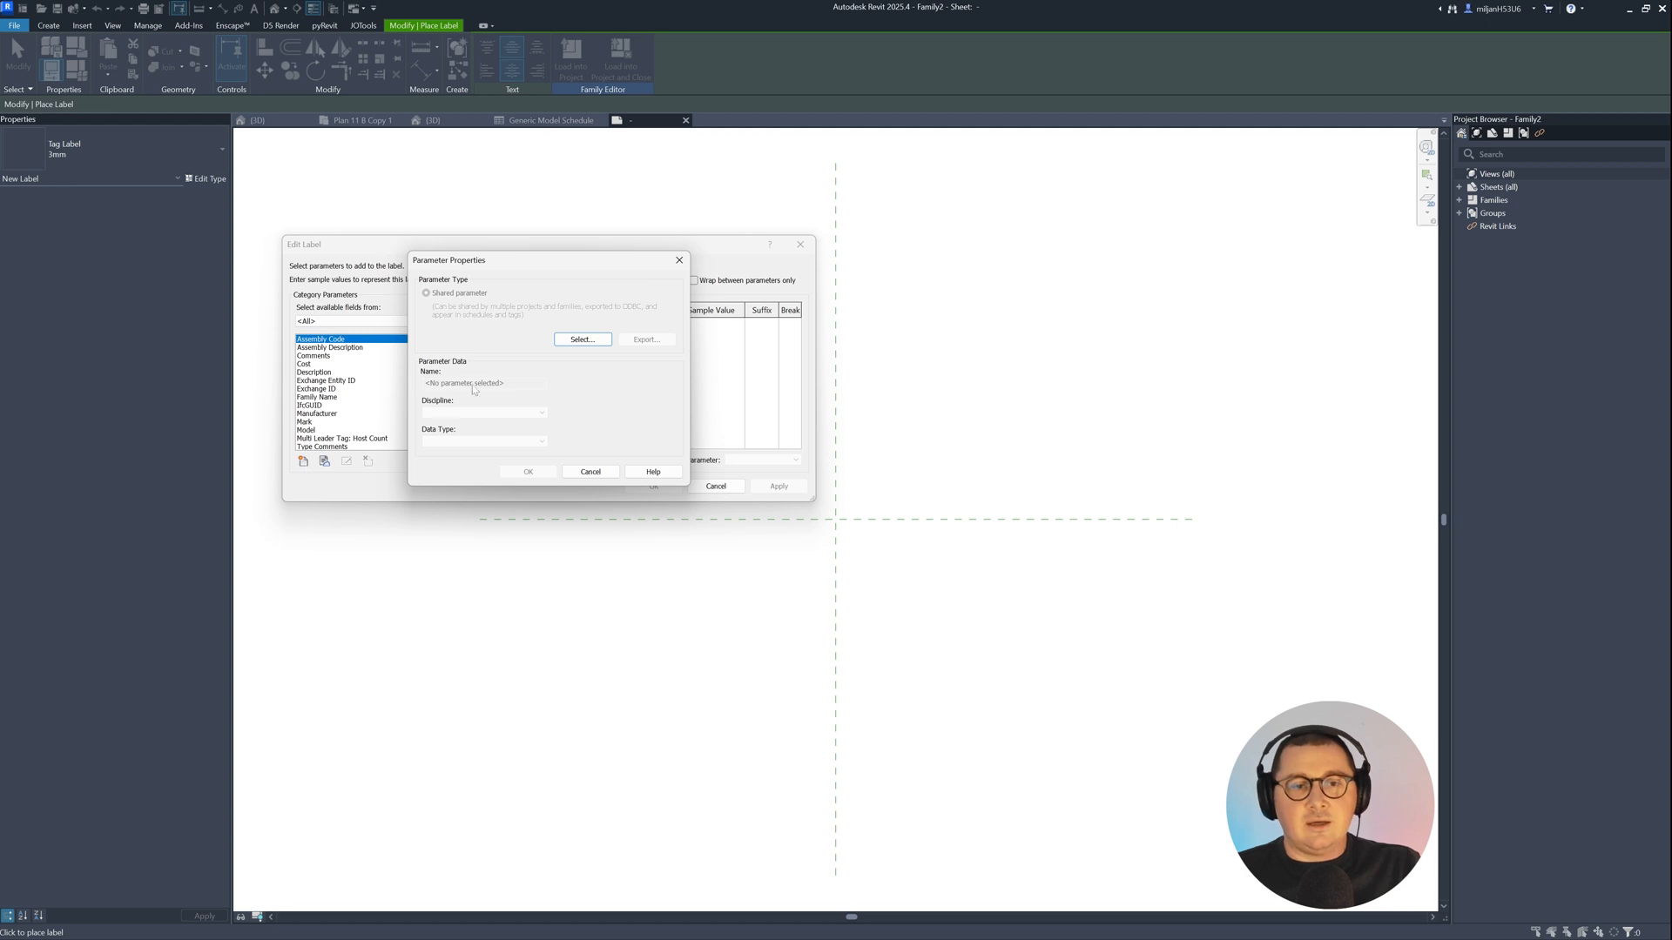
{"action": "left_click", "coordinate": [583, 338]}
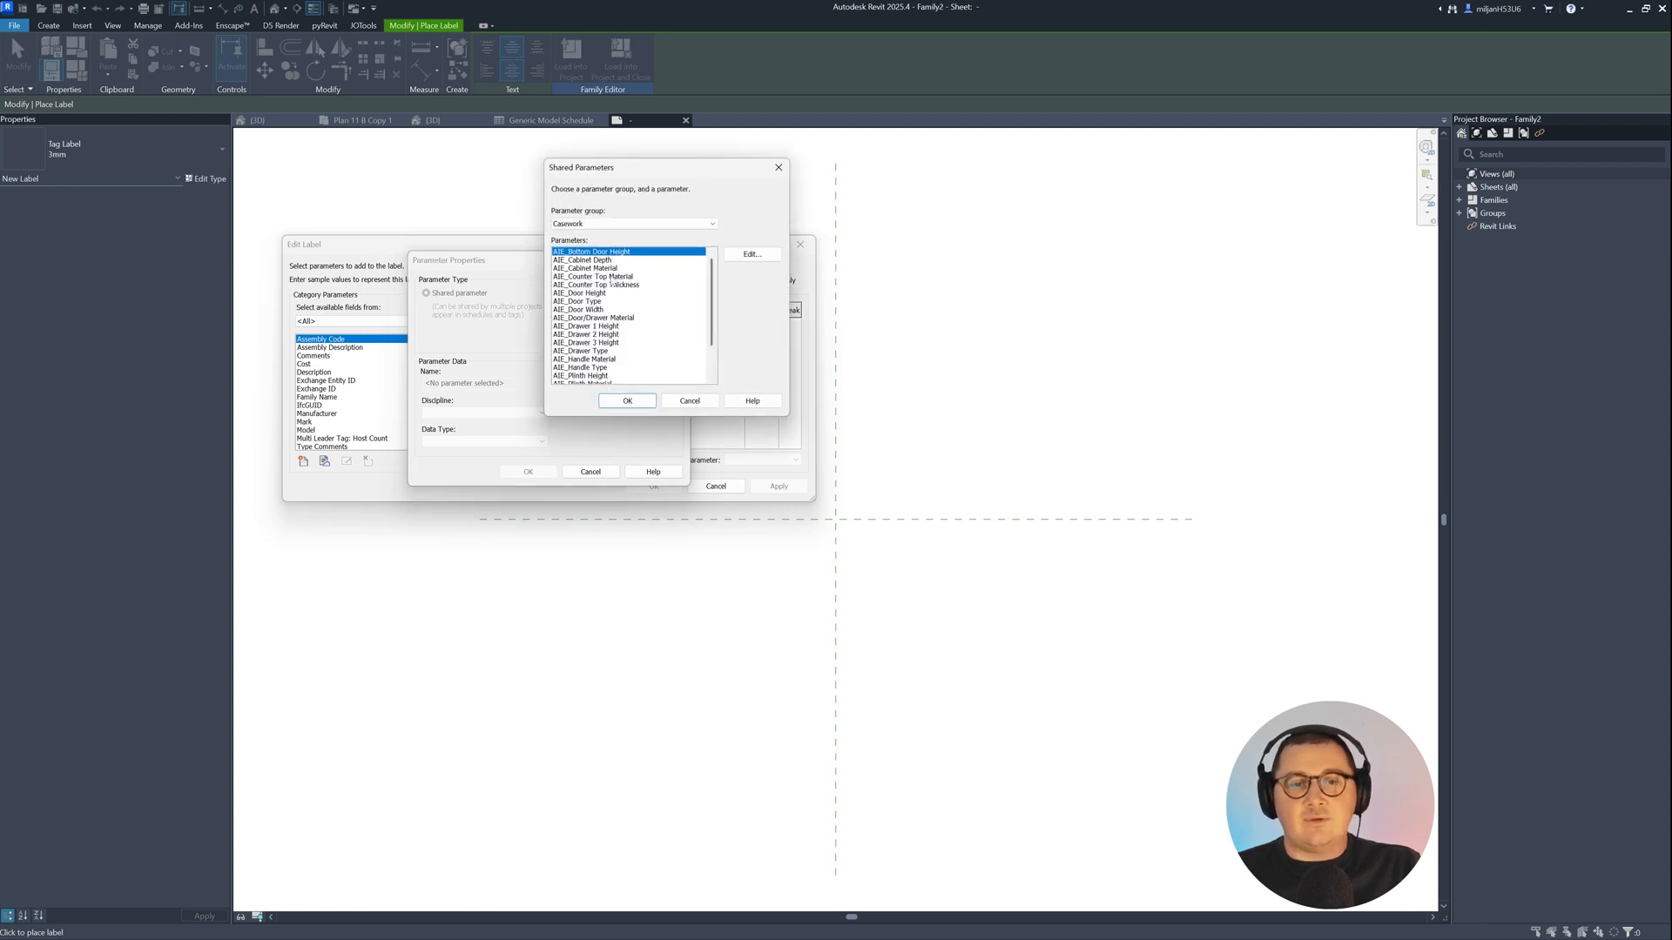
{"action": "left_click", "coordinate": [712, 223]}
{"action": "left_click", "coordinate": [688, 243]}
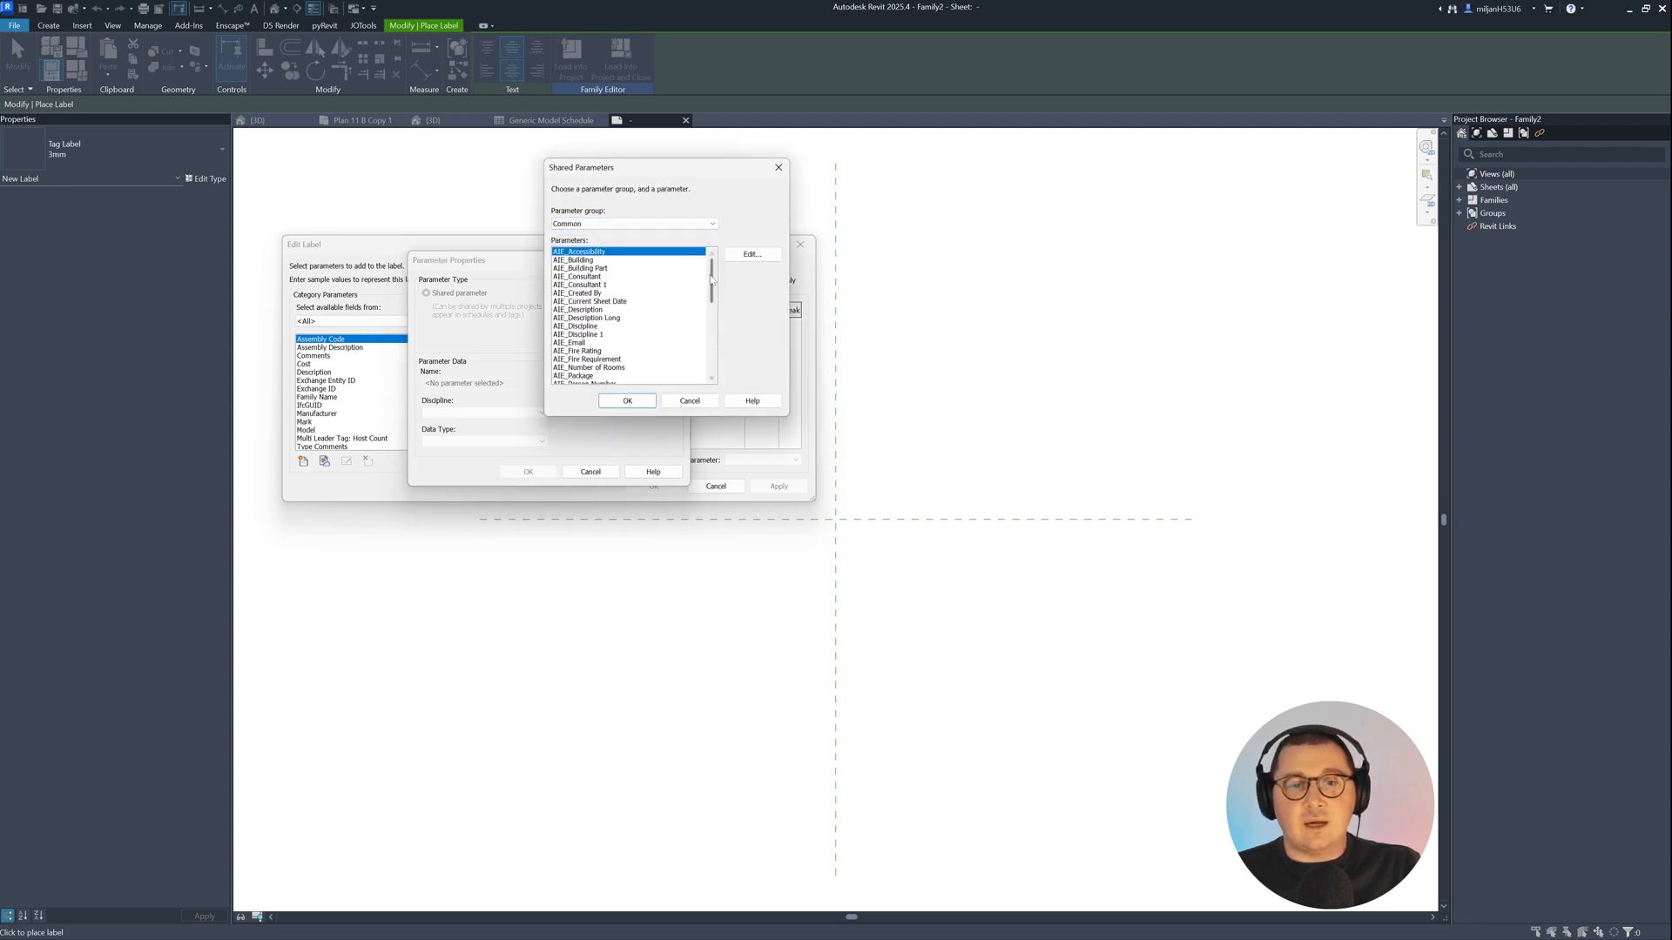
{"action": "left_click_drag", "start_coordinate": [711, 279], "coordinate": [712, 353]}
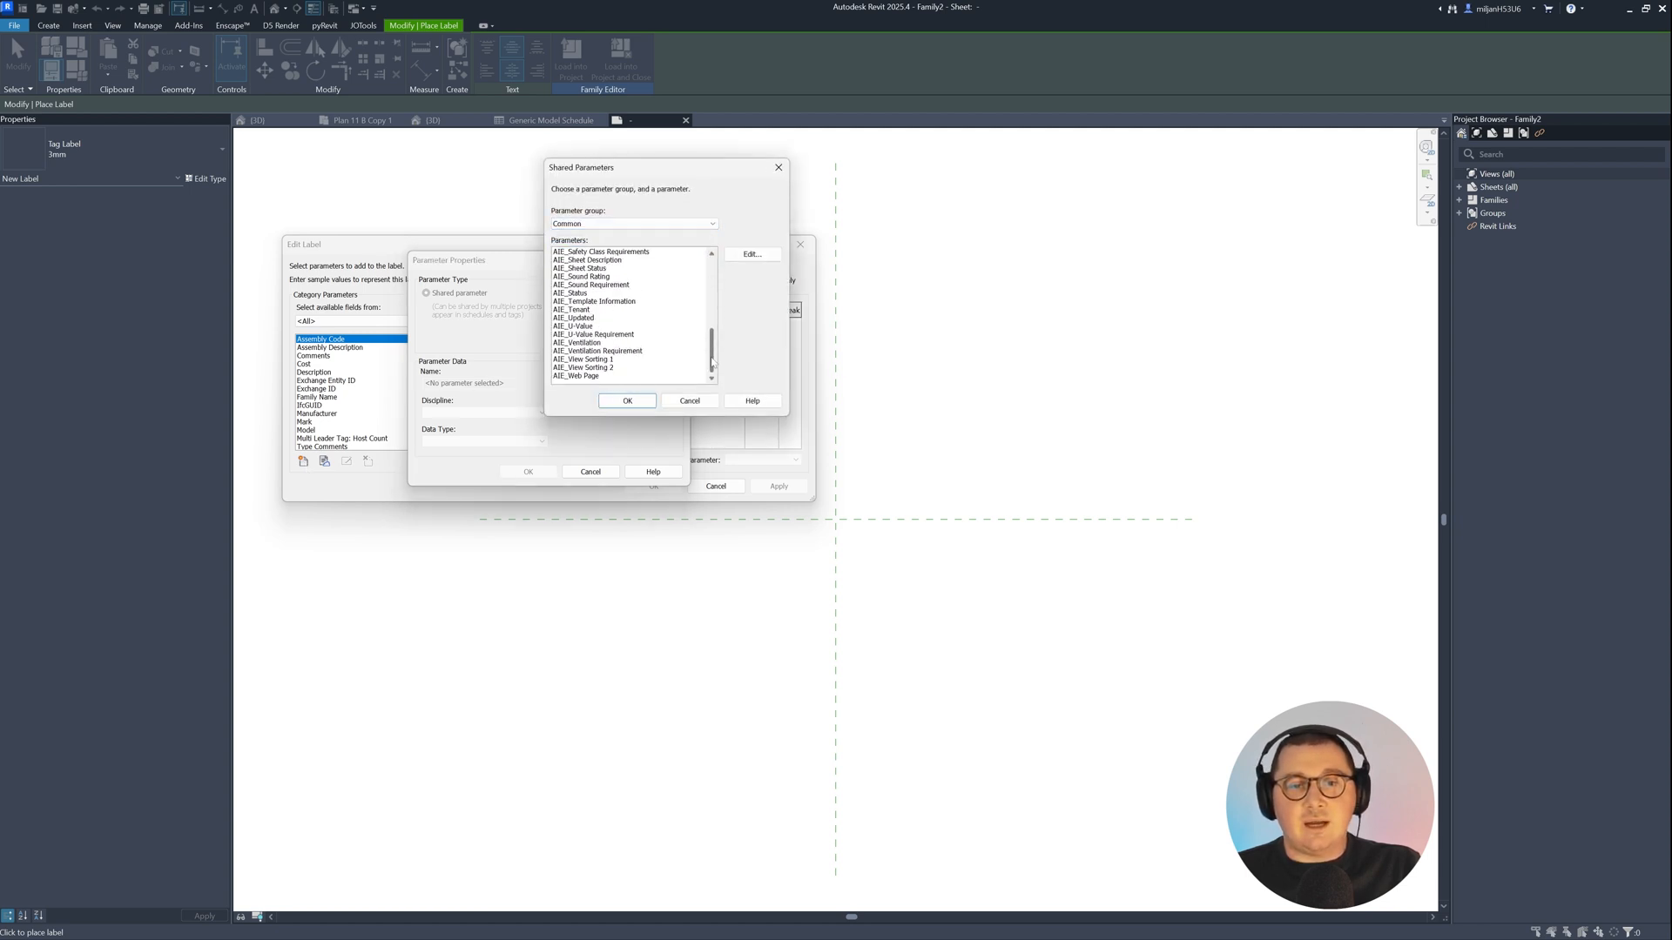
{"action": "left_click", "coordinate": [582, 276]}
{"action": "left_click", "coordinate": [627, 401]}
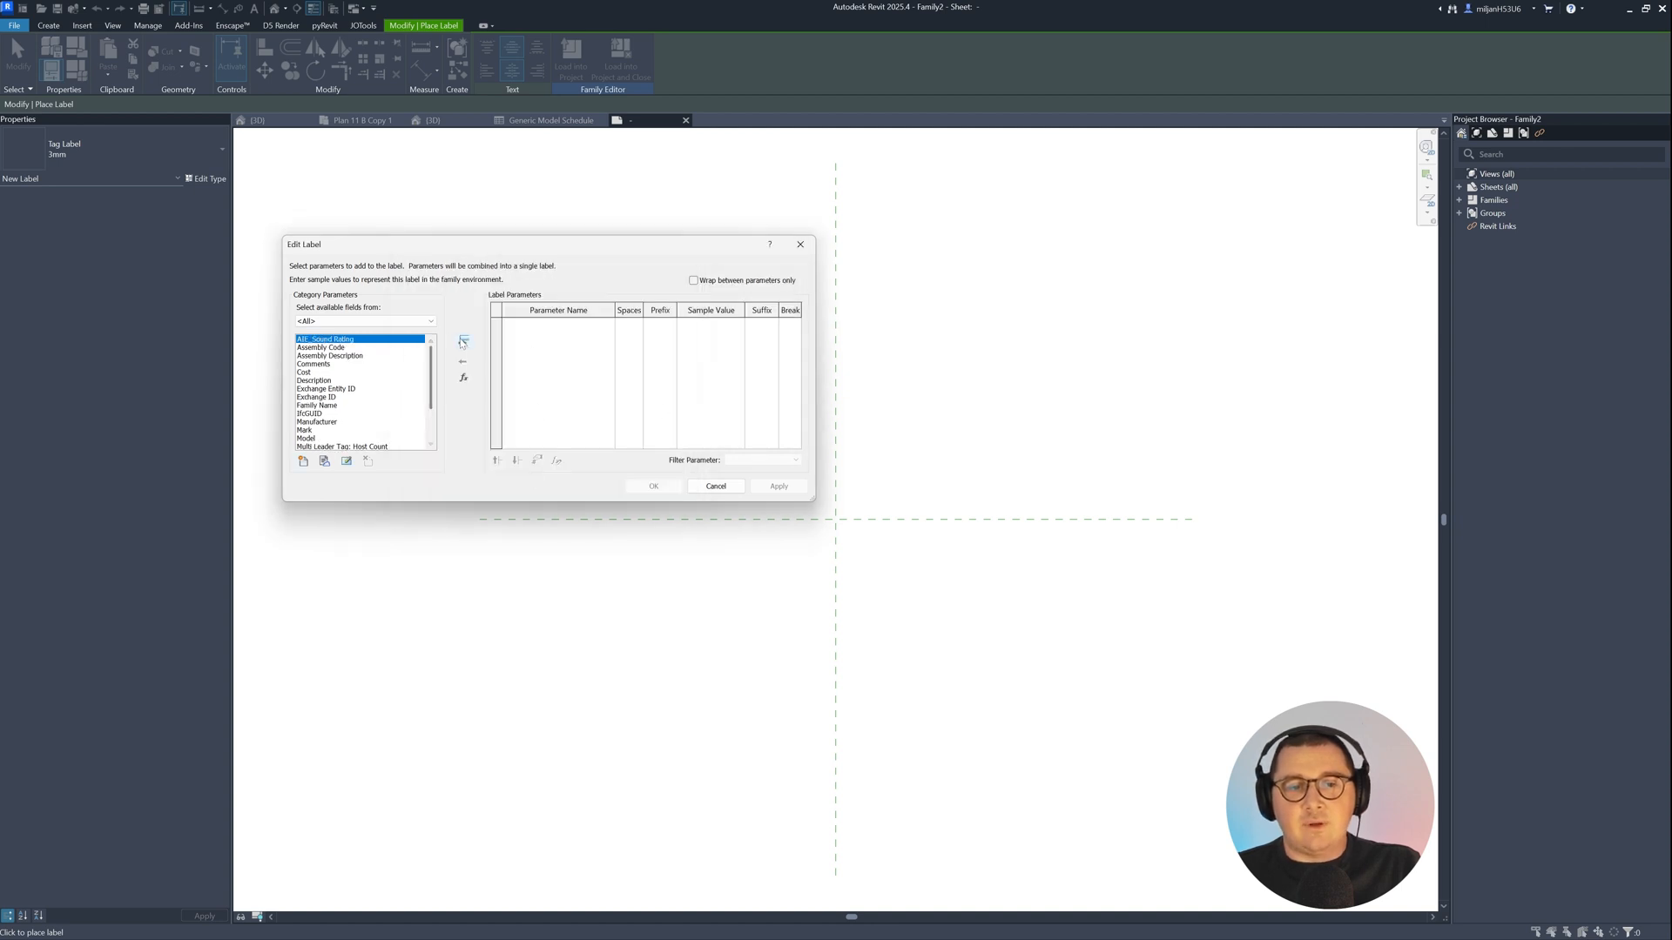
Step: Add AIE_Sound Rating to the label with sample value xxx and finish placing the label
{"action": "left_click", "coordinate": [463, 344]}
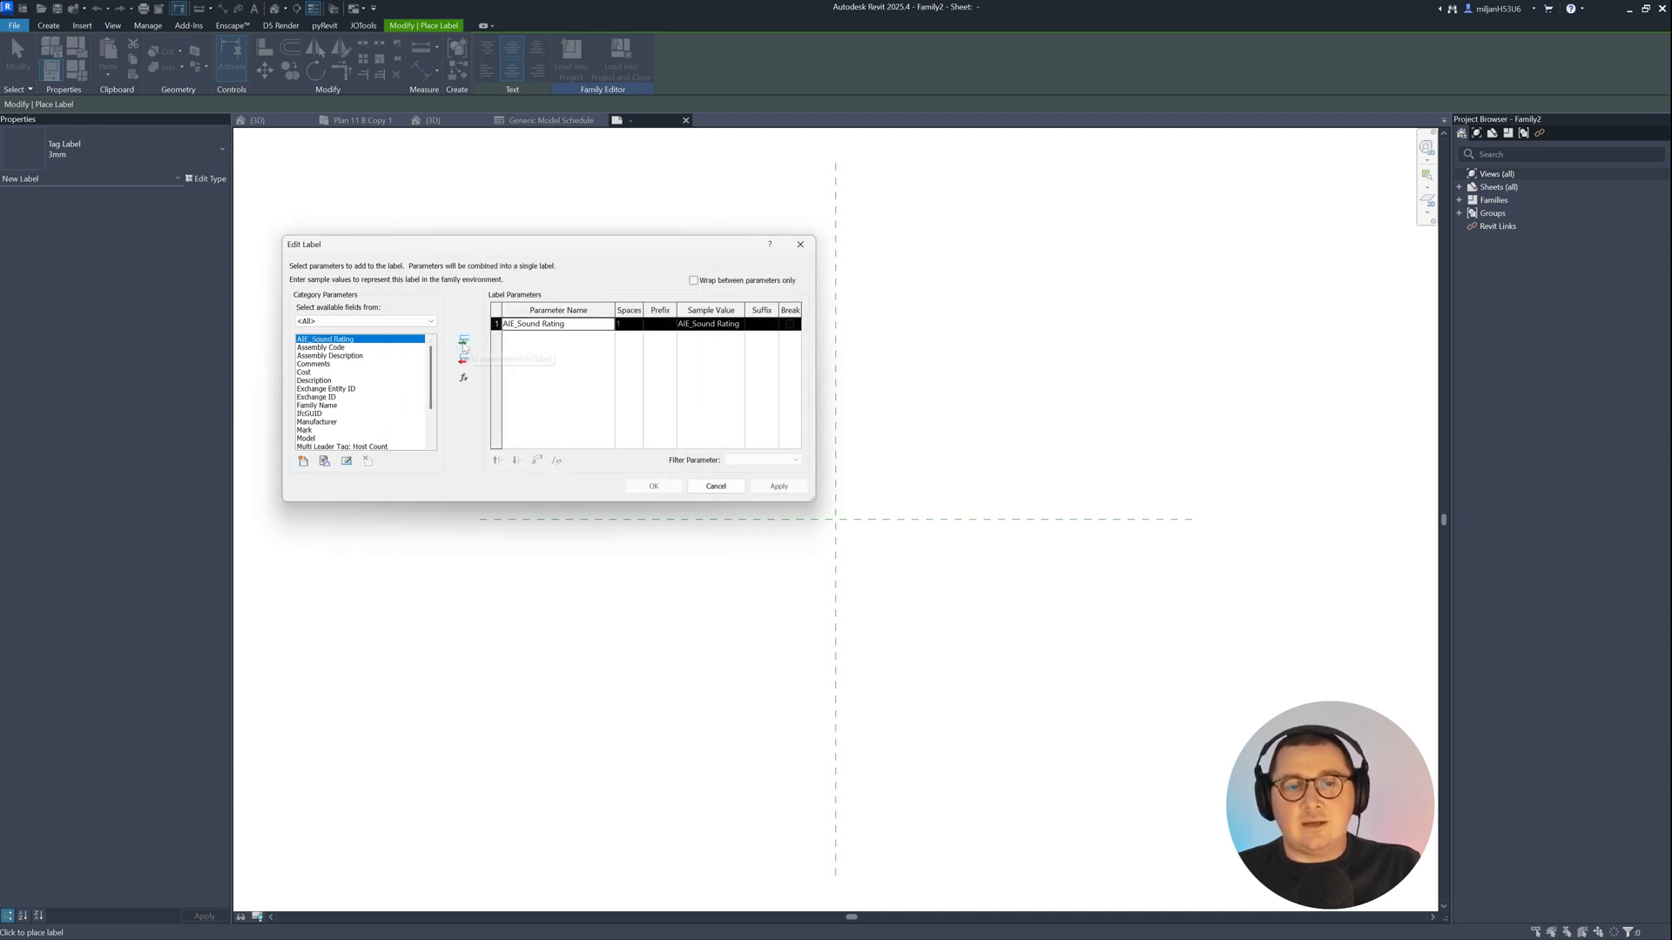
{"action": "double_click", "coordinate": [714, 327]}
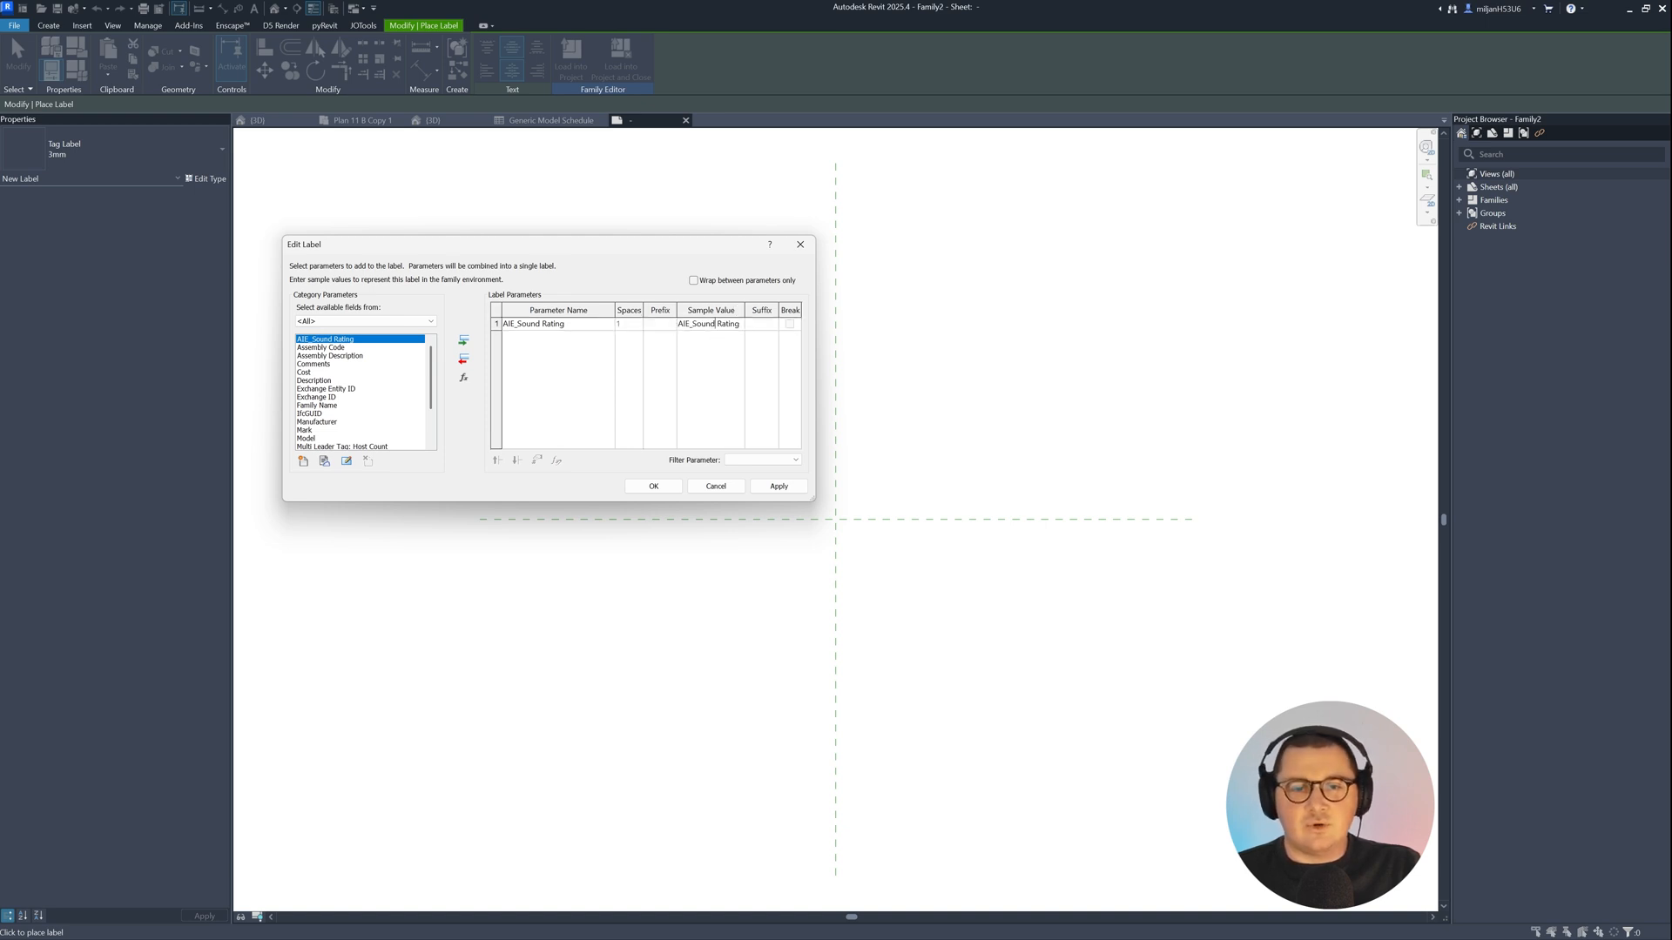
{"action": "left_click", "coordinate": [715, 324]}
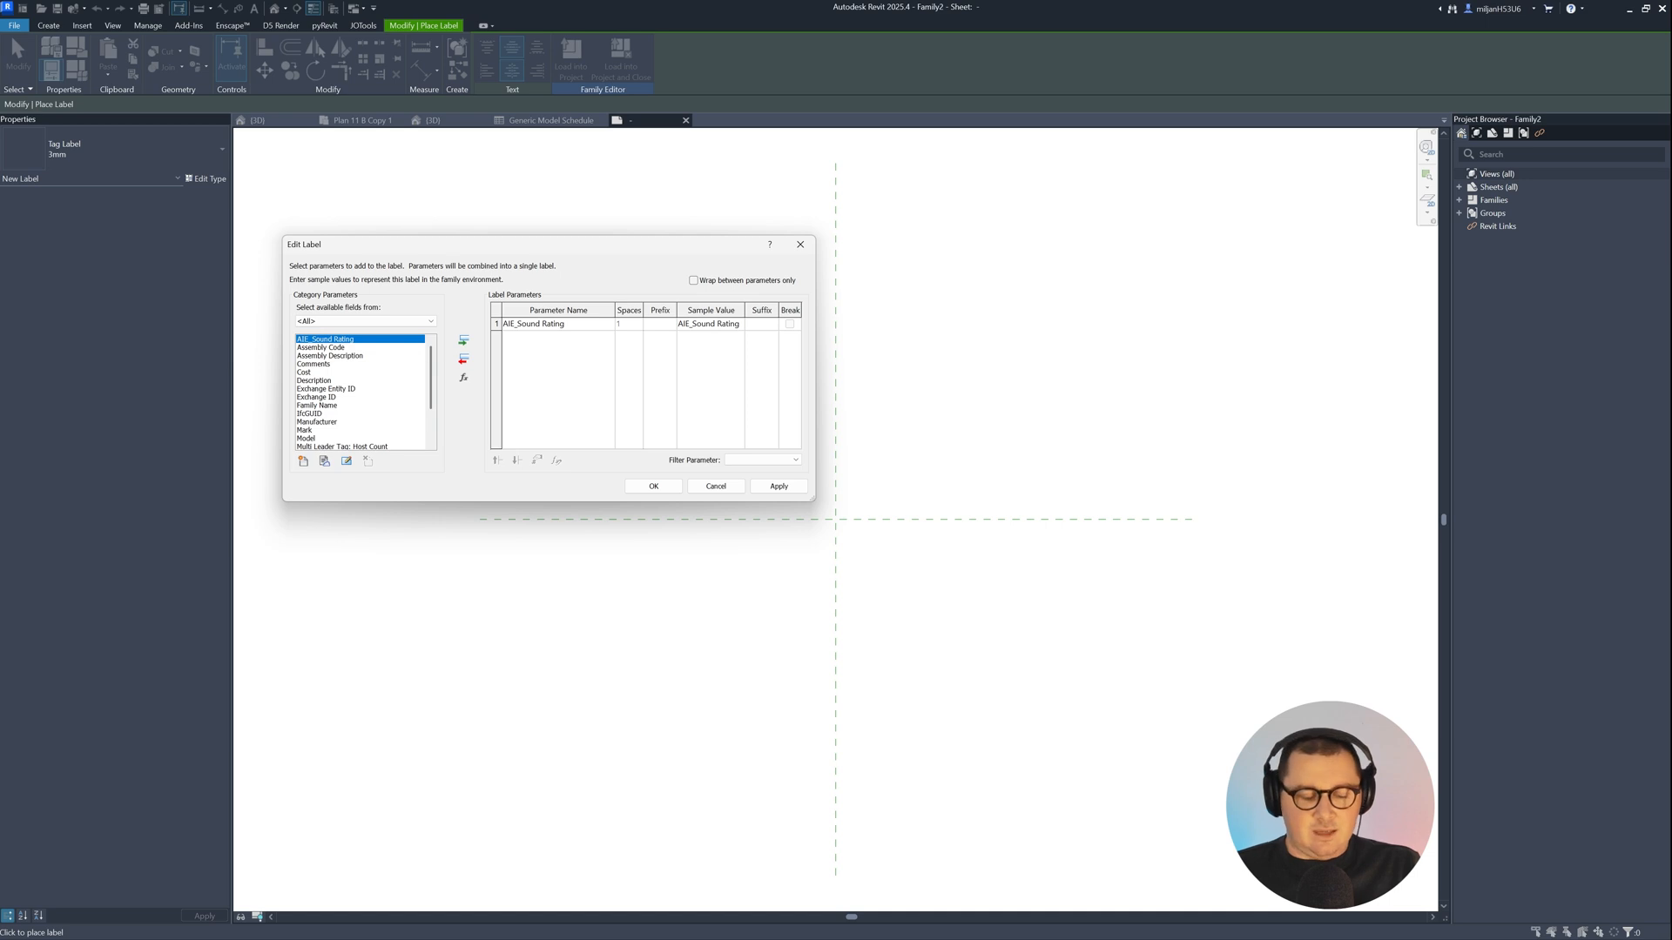
{"action": "key", "text": "ctrl+a"}
{"action": "type", "text": "x"}
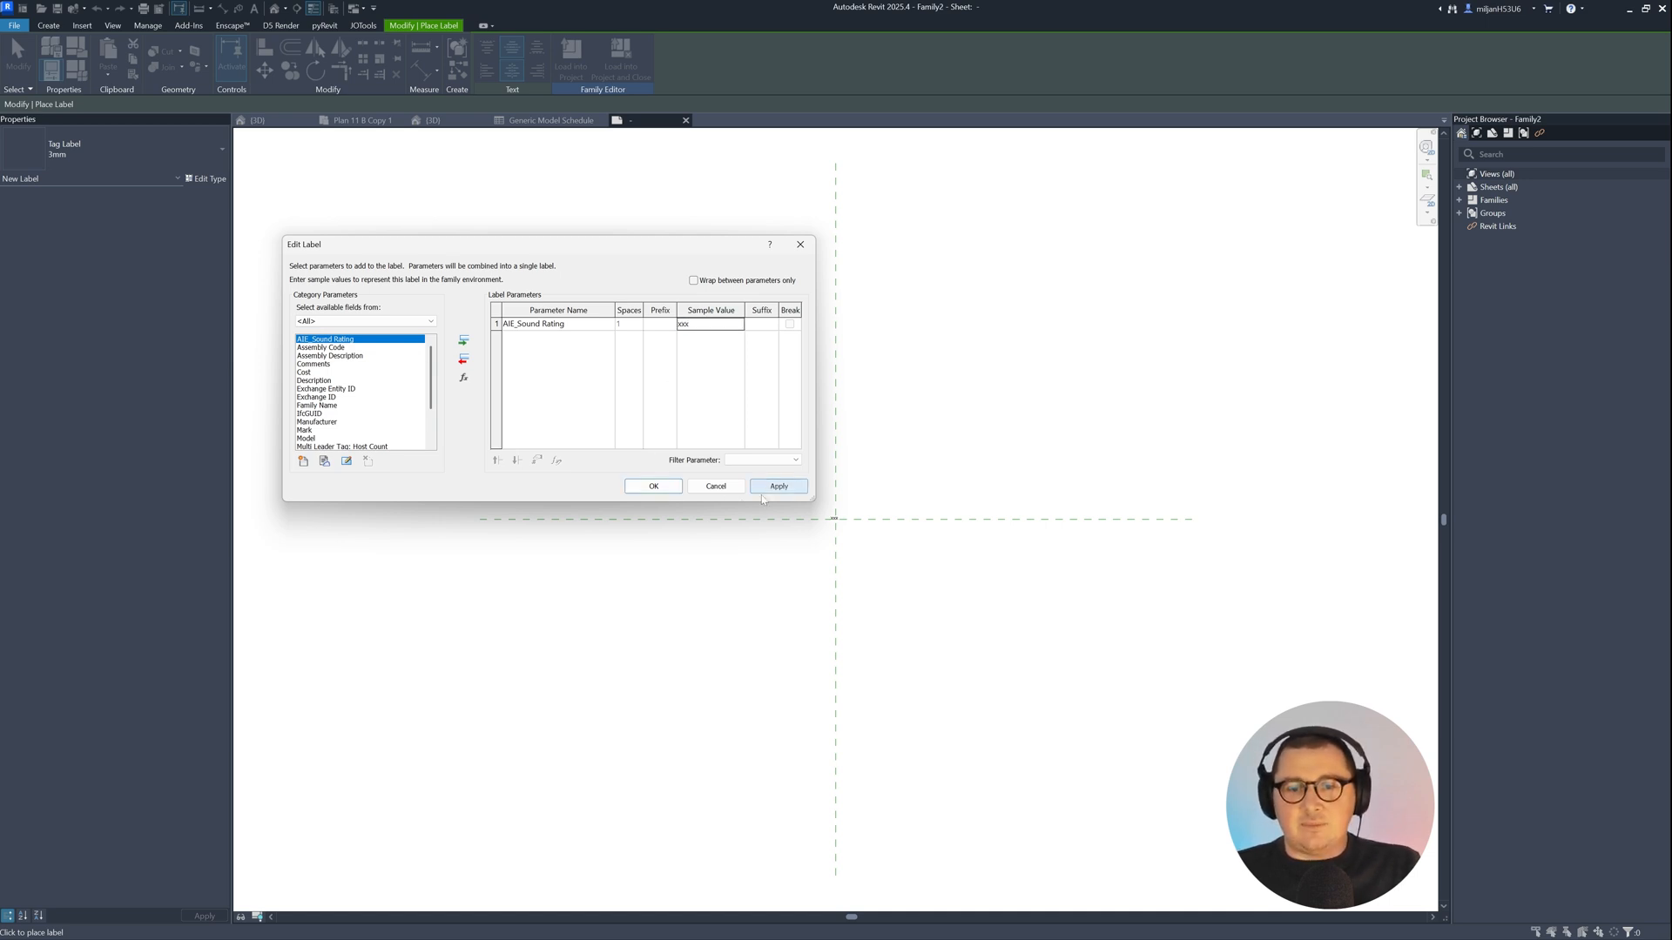
{"action": "left_click", "coordinate": [653, 486]}
{"action": "scroll", "coordinate": [797, 527], "scroll_direction": "up", "scroll_amount": 4}
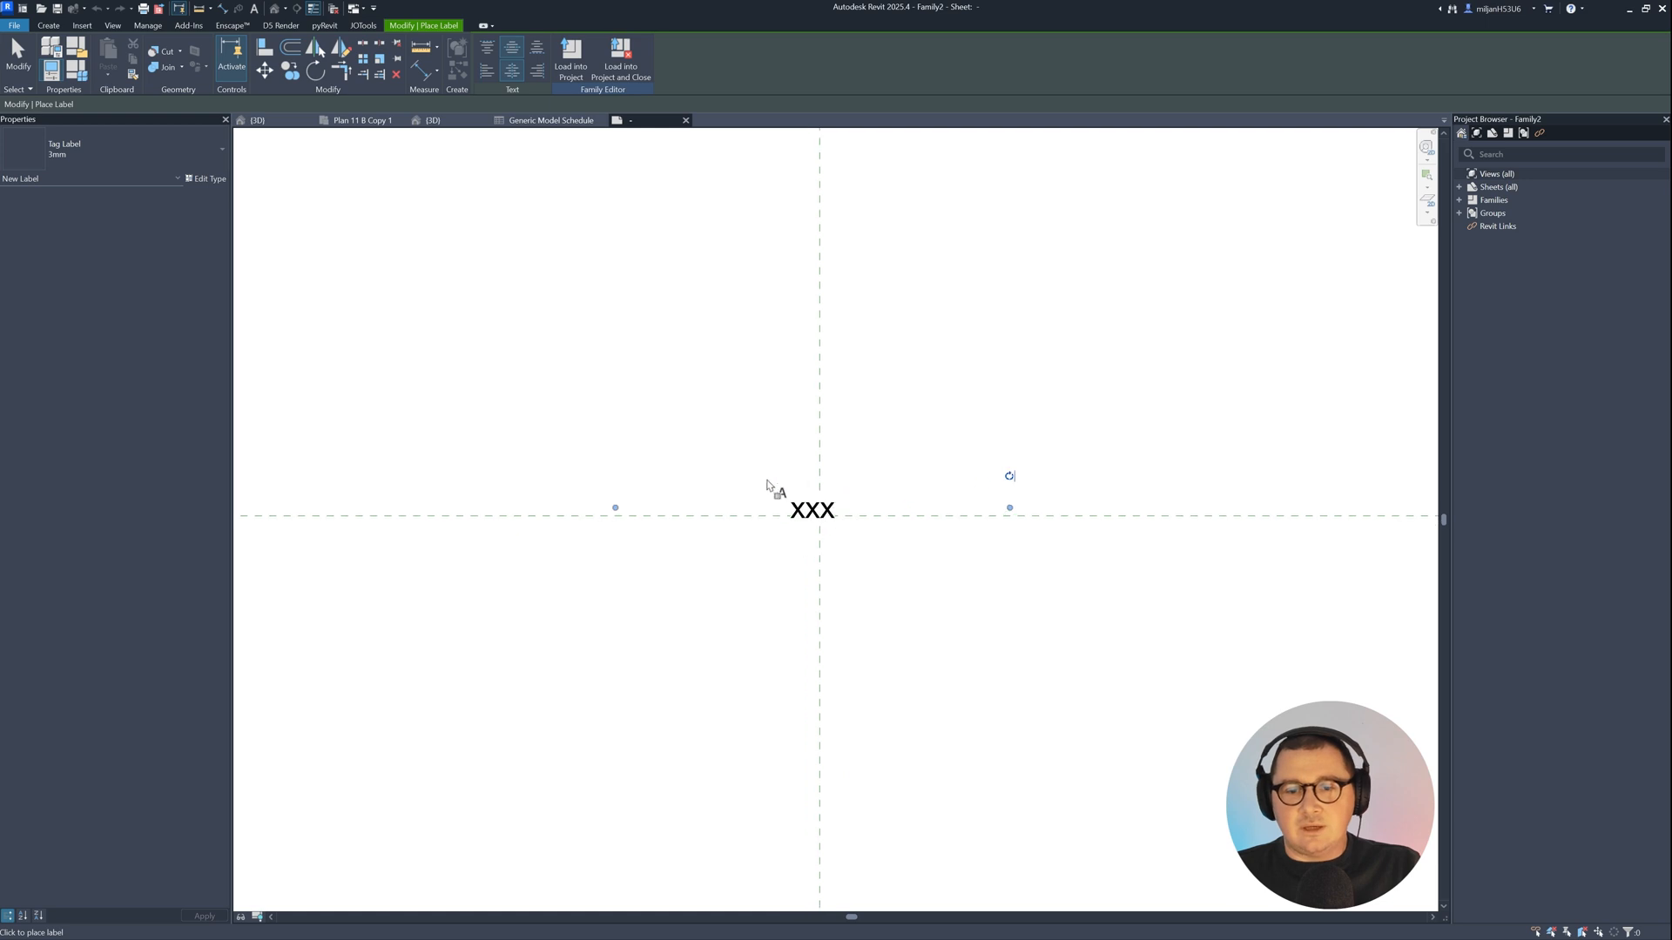
{"action": "left_click", "coordinate": [19, 61]}
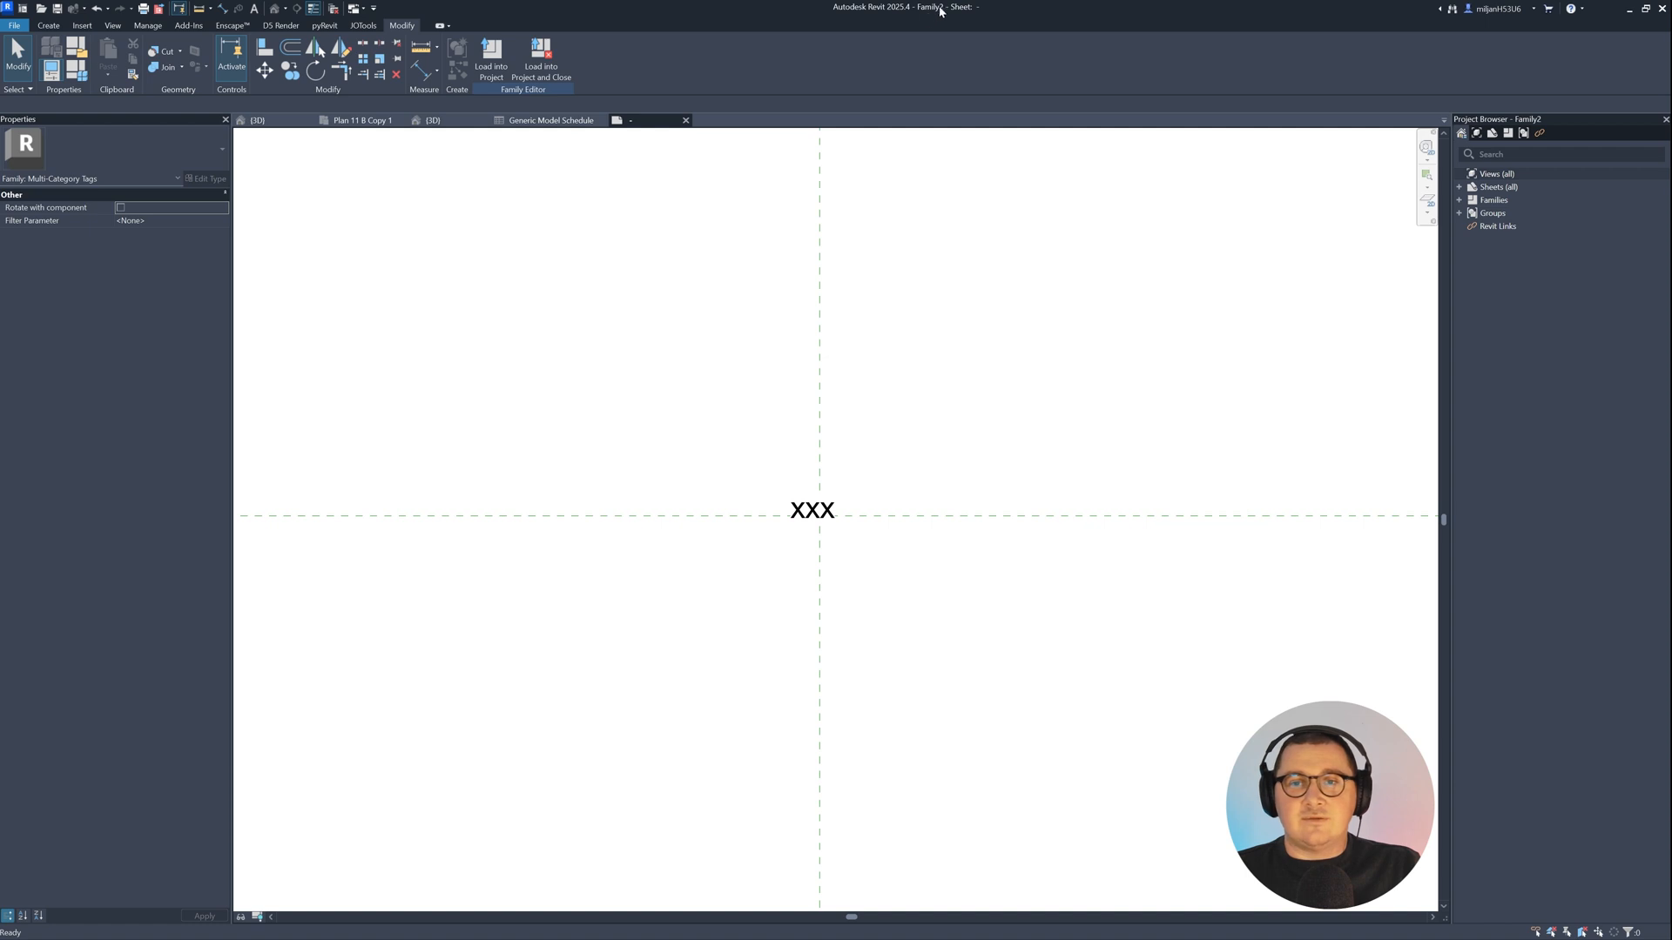
Step: Load the tag family into 103_Gallery of Westerschans AIE.rvt only, leaving out Project1, and dismiss the 3D view locking notice
{"action": "left_click", "coordinate": [493, 61]}
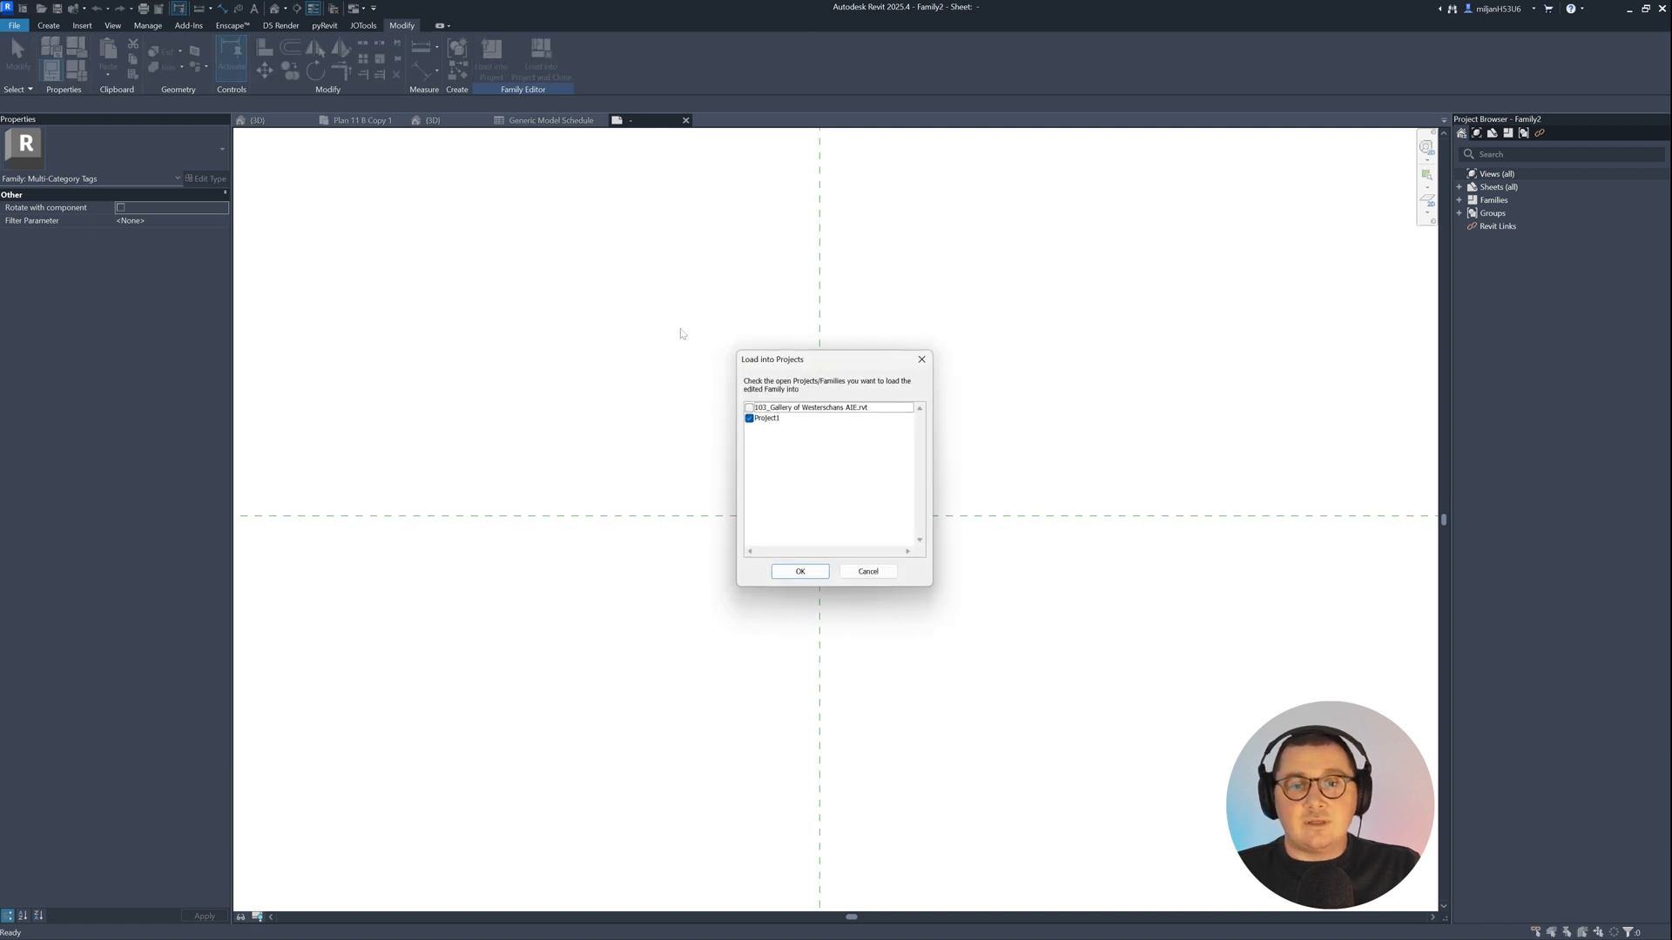
{"action": "left_click", "coordinate": [750, 418]}
{"action": "left_click", "coordinate": [750, 407]}
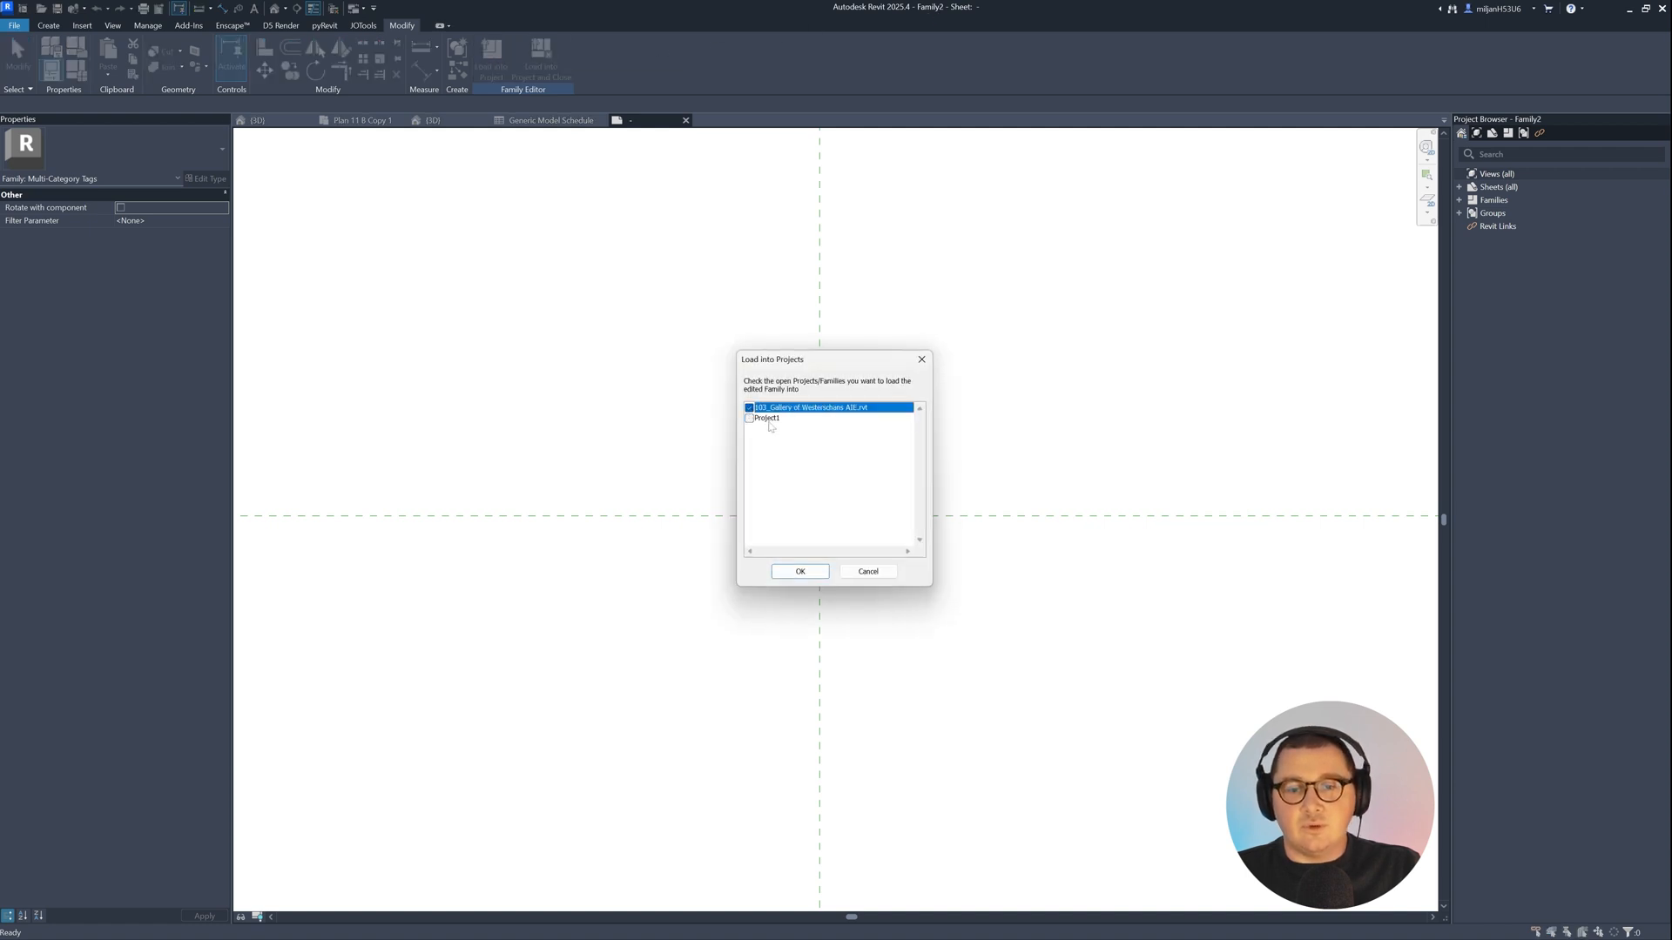
{"action": "left_click", "coordinate": [798, 572]}
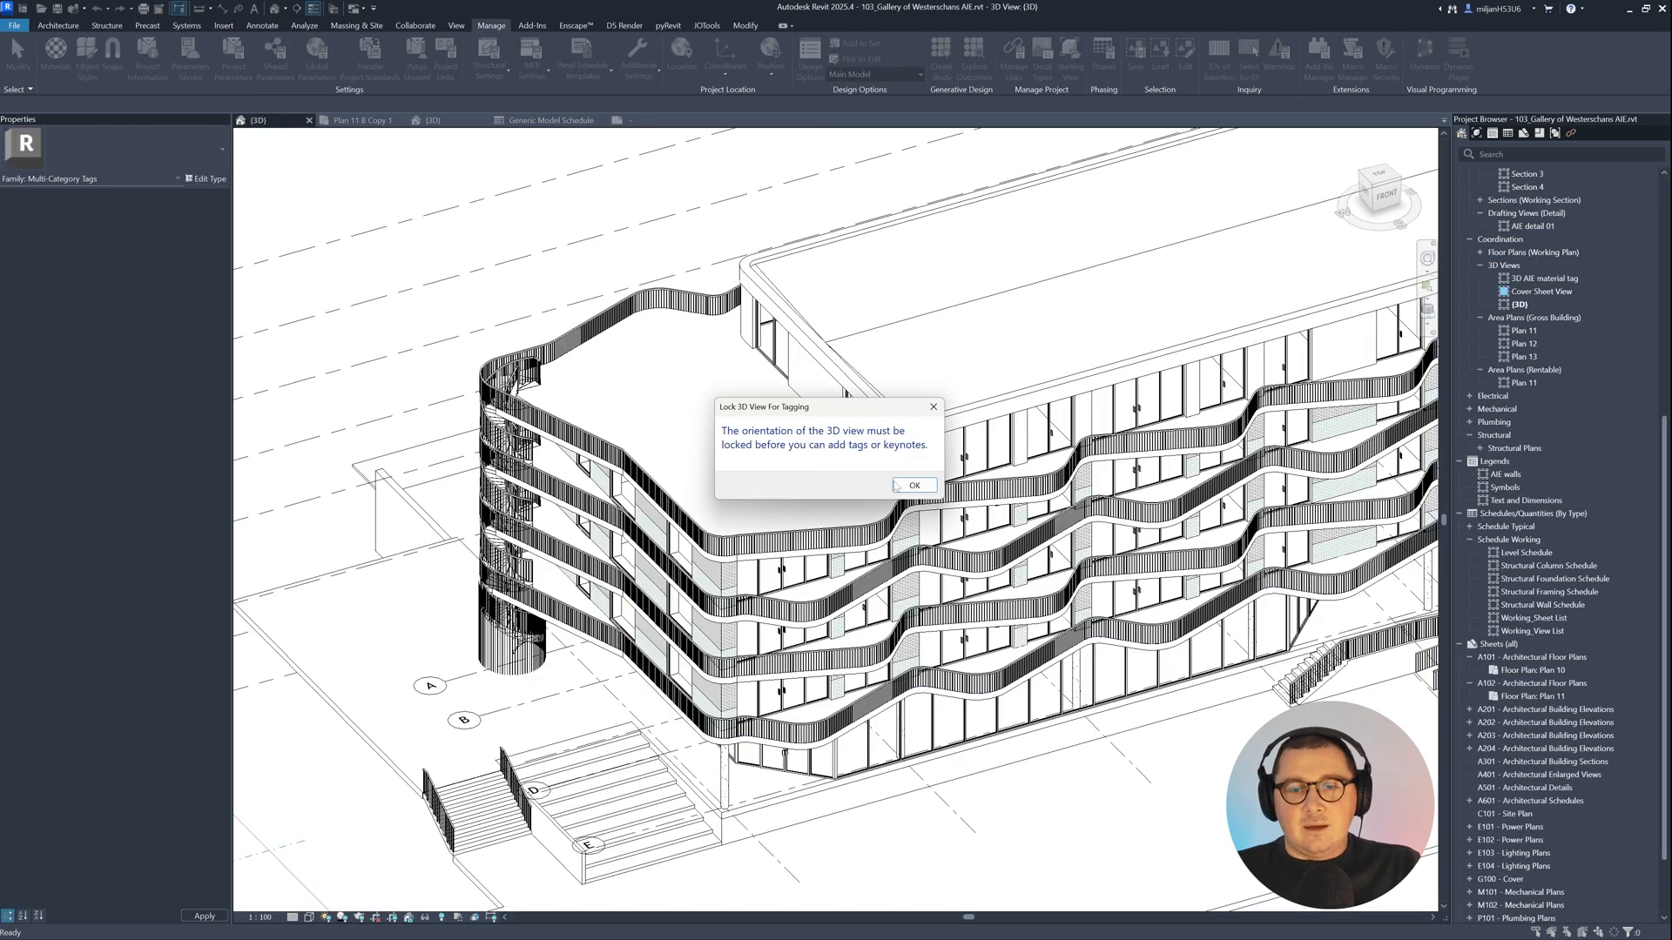
{"action": "left_click", "coordinate": [914, 486]}
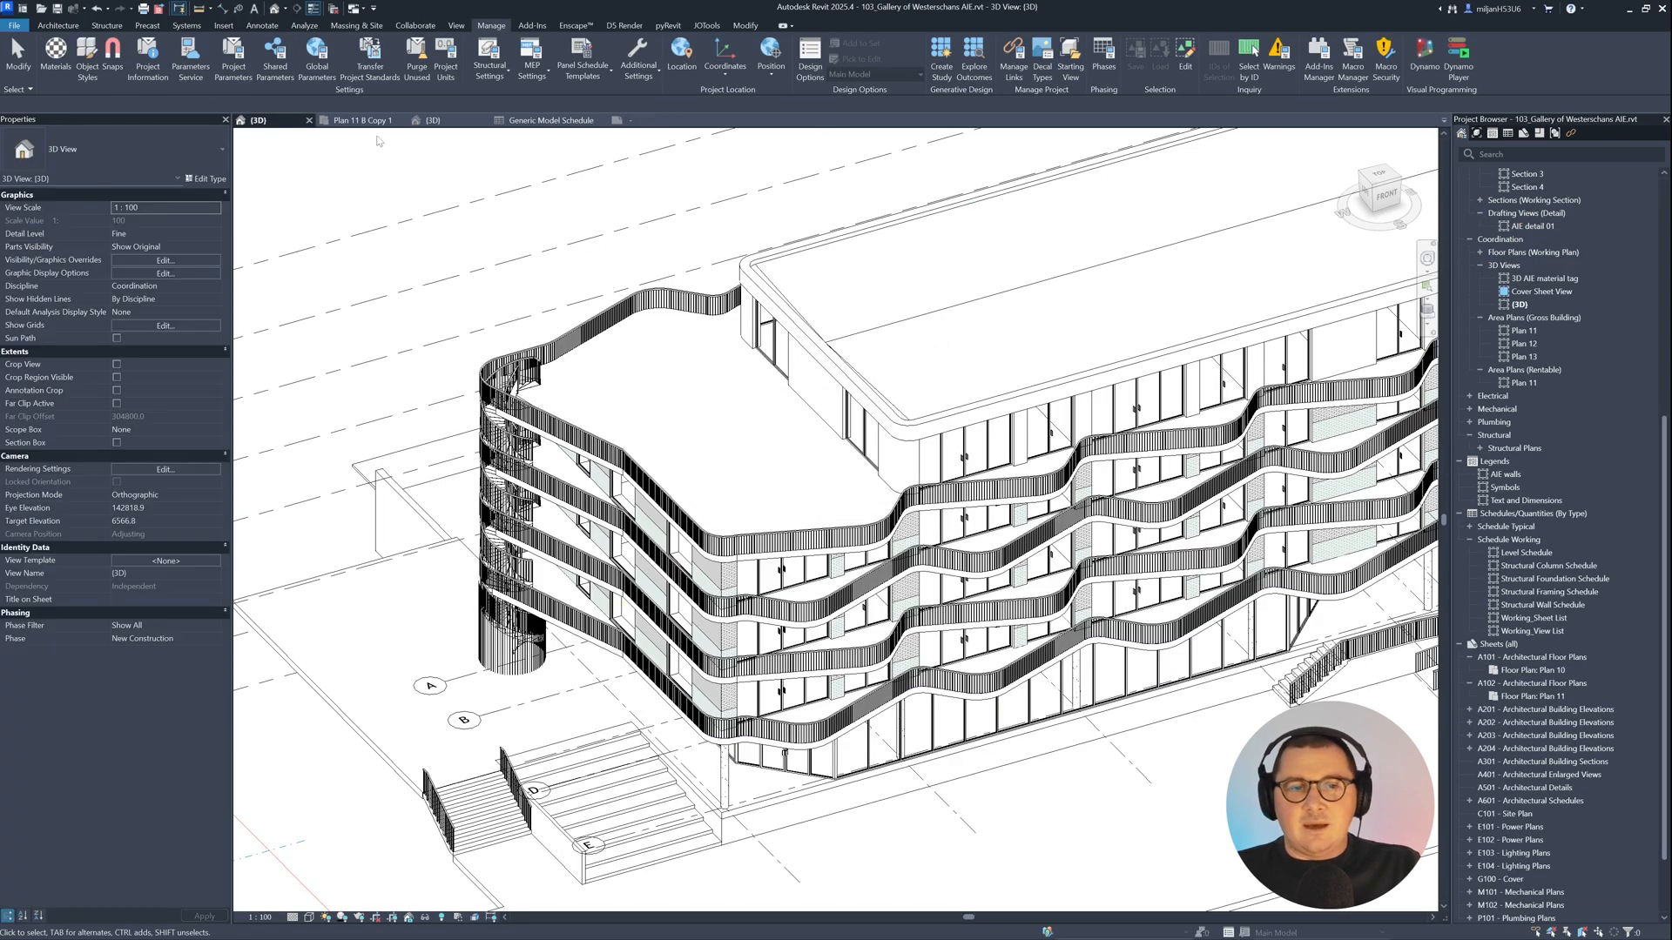
Step: In floor plan Plan 11 B Copy 1, set AIE_Sound Rating to AIE for the single-flush door just below grid C in the leftmost apartment
{"action": "left_click", "coordinate": [362, 120]}
{"action": "scroll", "coordinate": [402, 498], "scroll_direction": "up", "scroll_amount": 5}
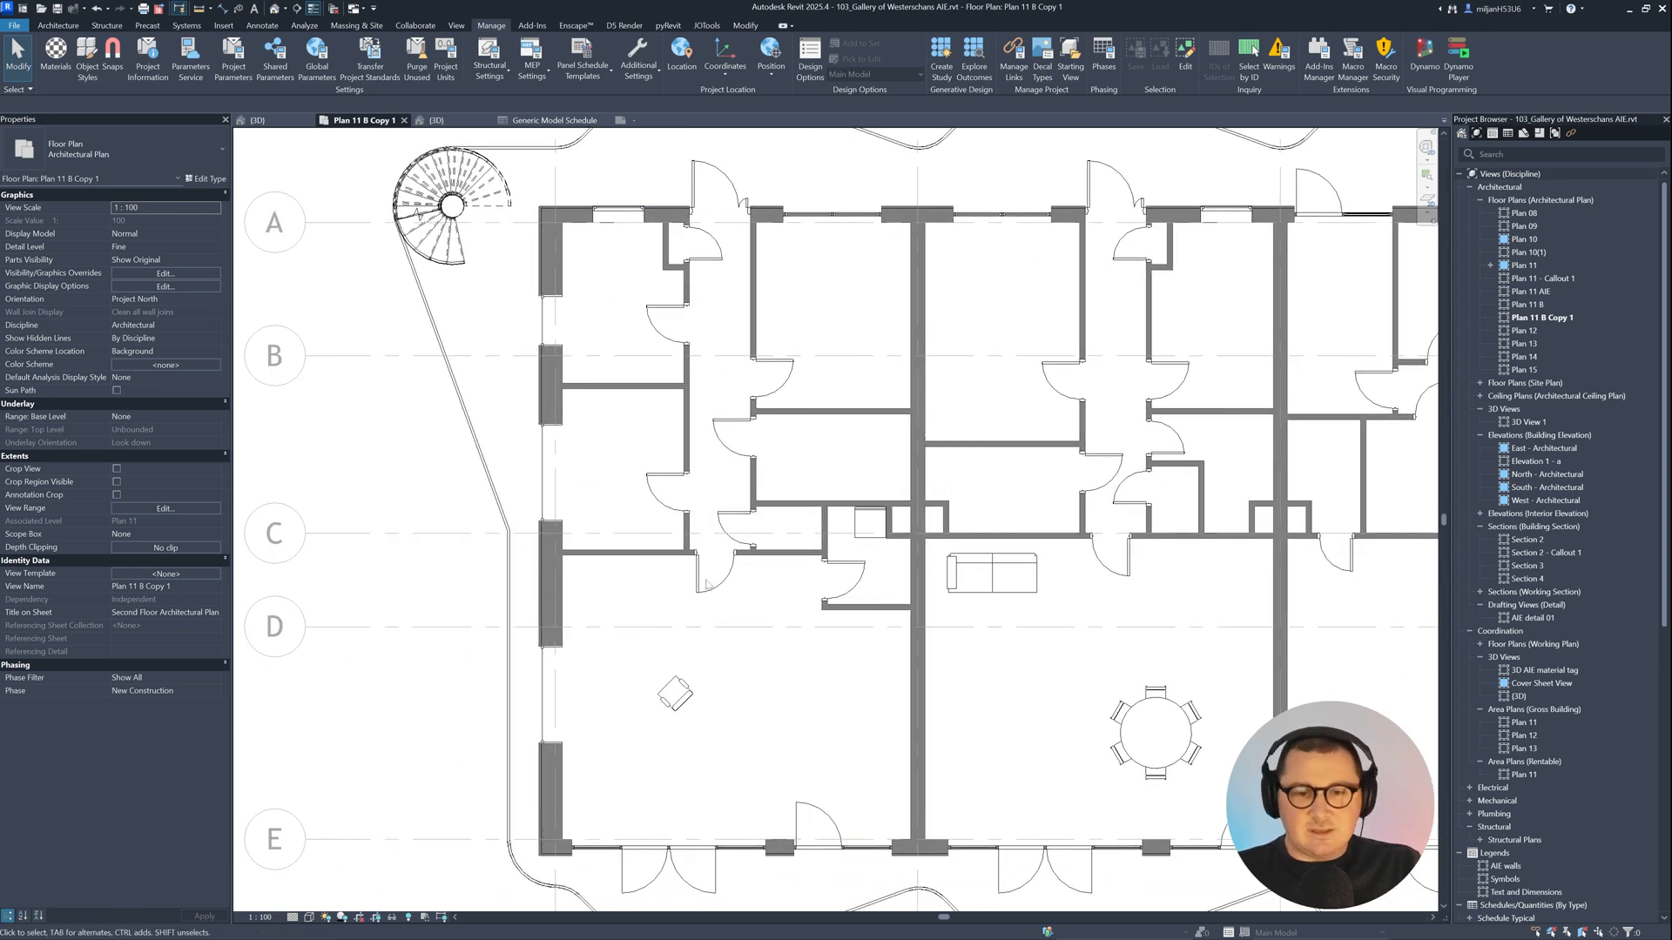
{"action": "left_click", "coordinate": [701, 570]}
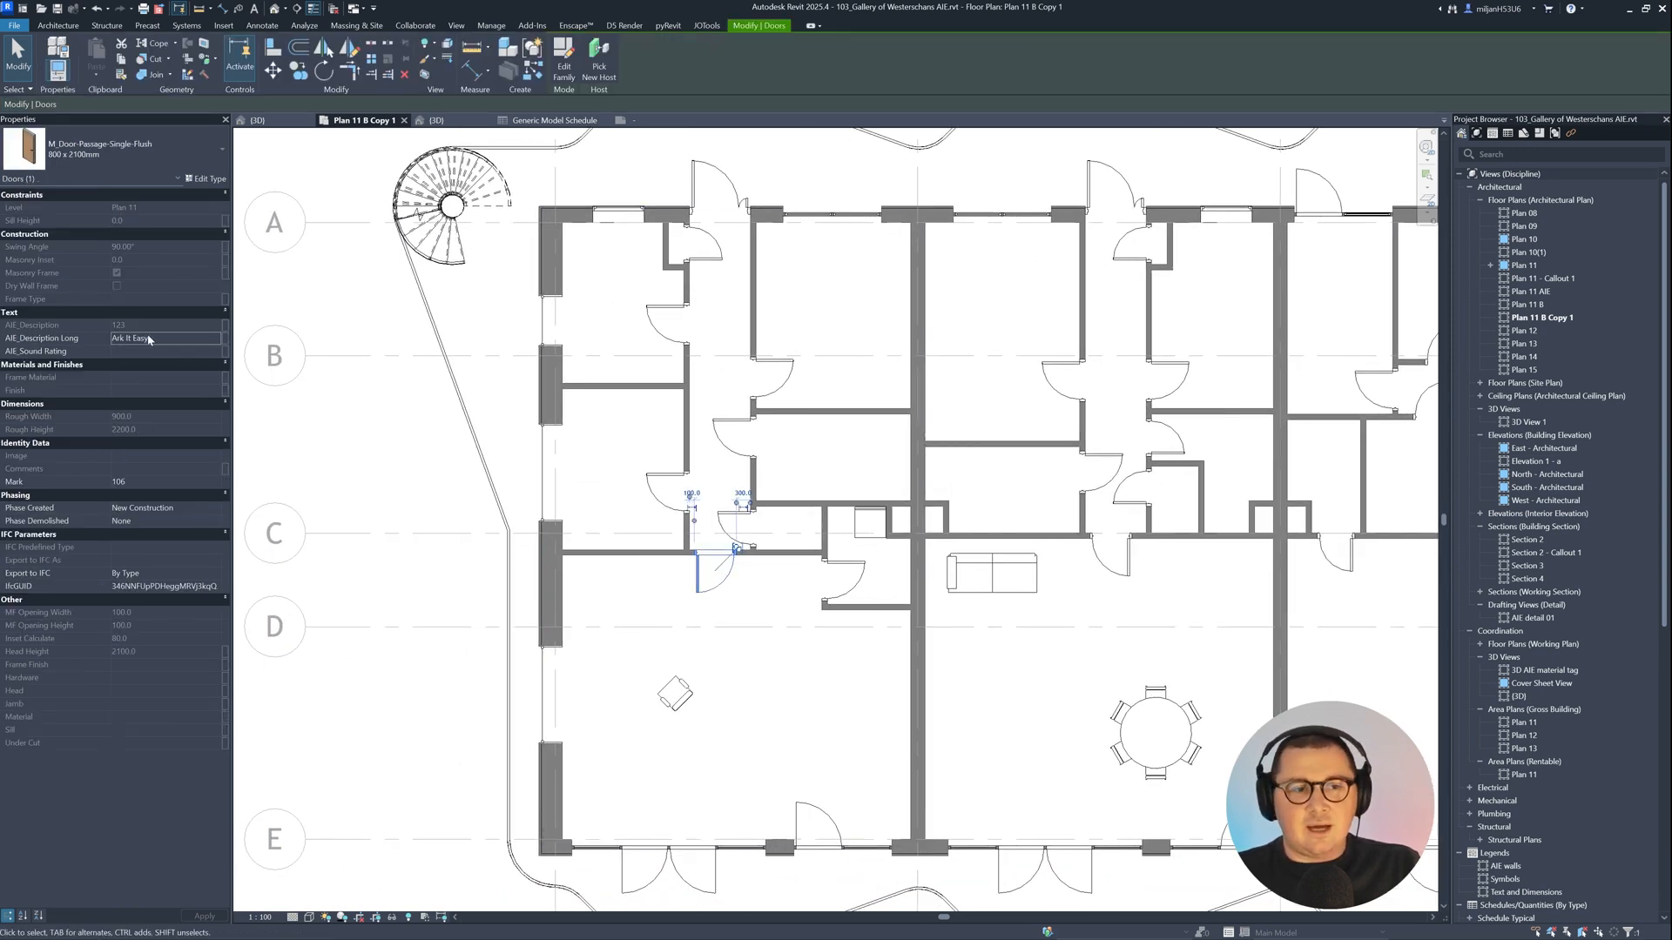
{"action": "key", "text": "Tab"}
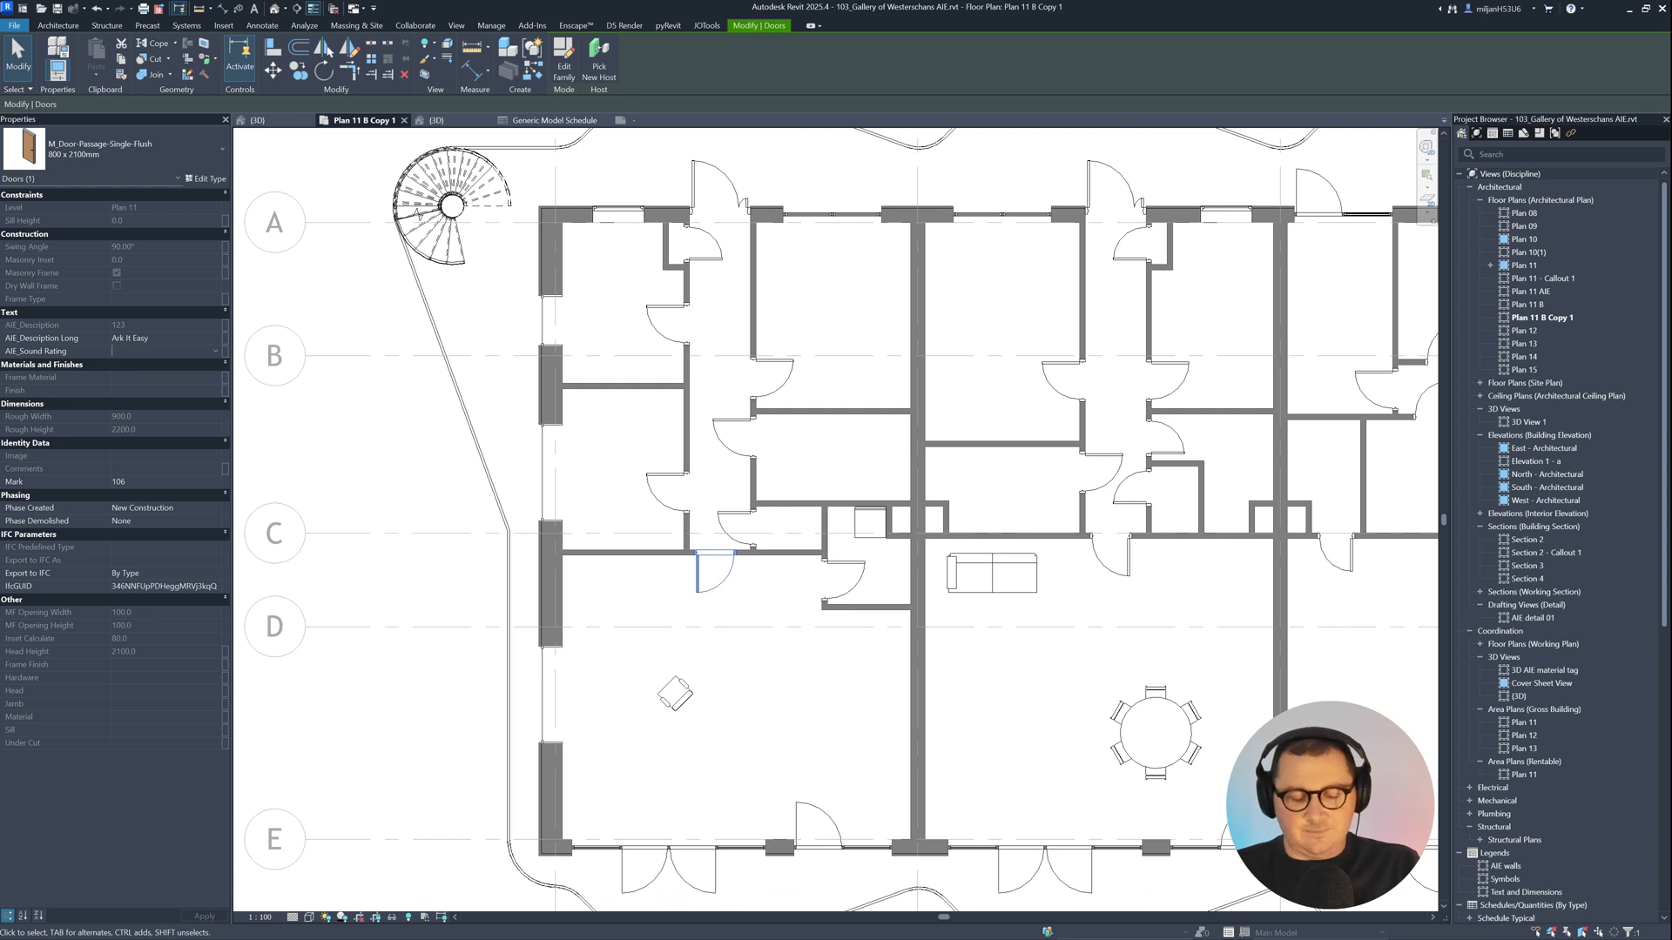
{"action": "type", "text": "AIE"}
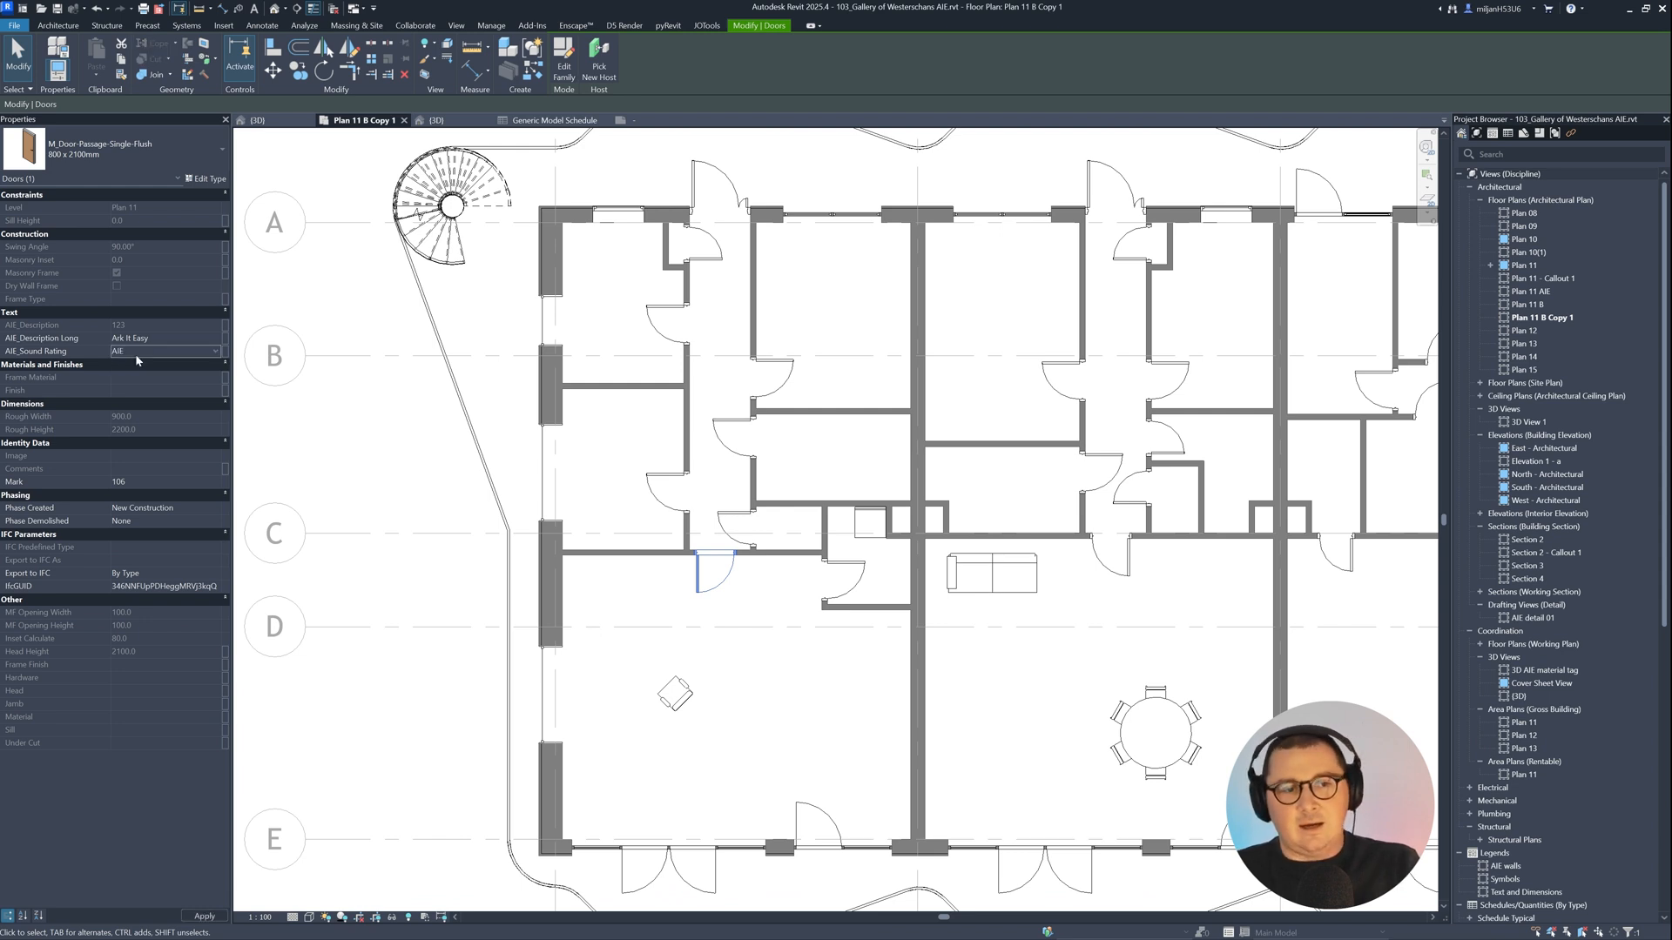
{"action": "left_click", "coordinate": [537, 478]}
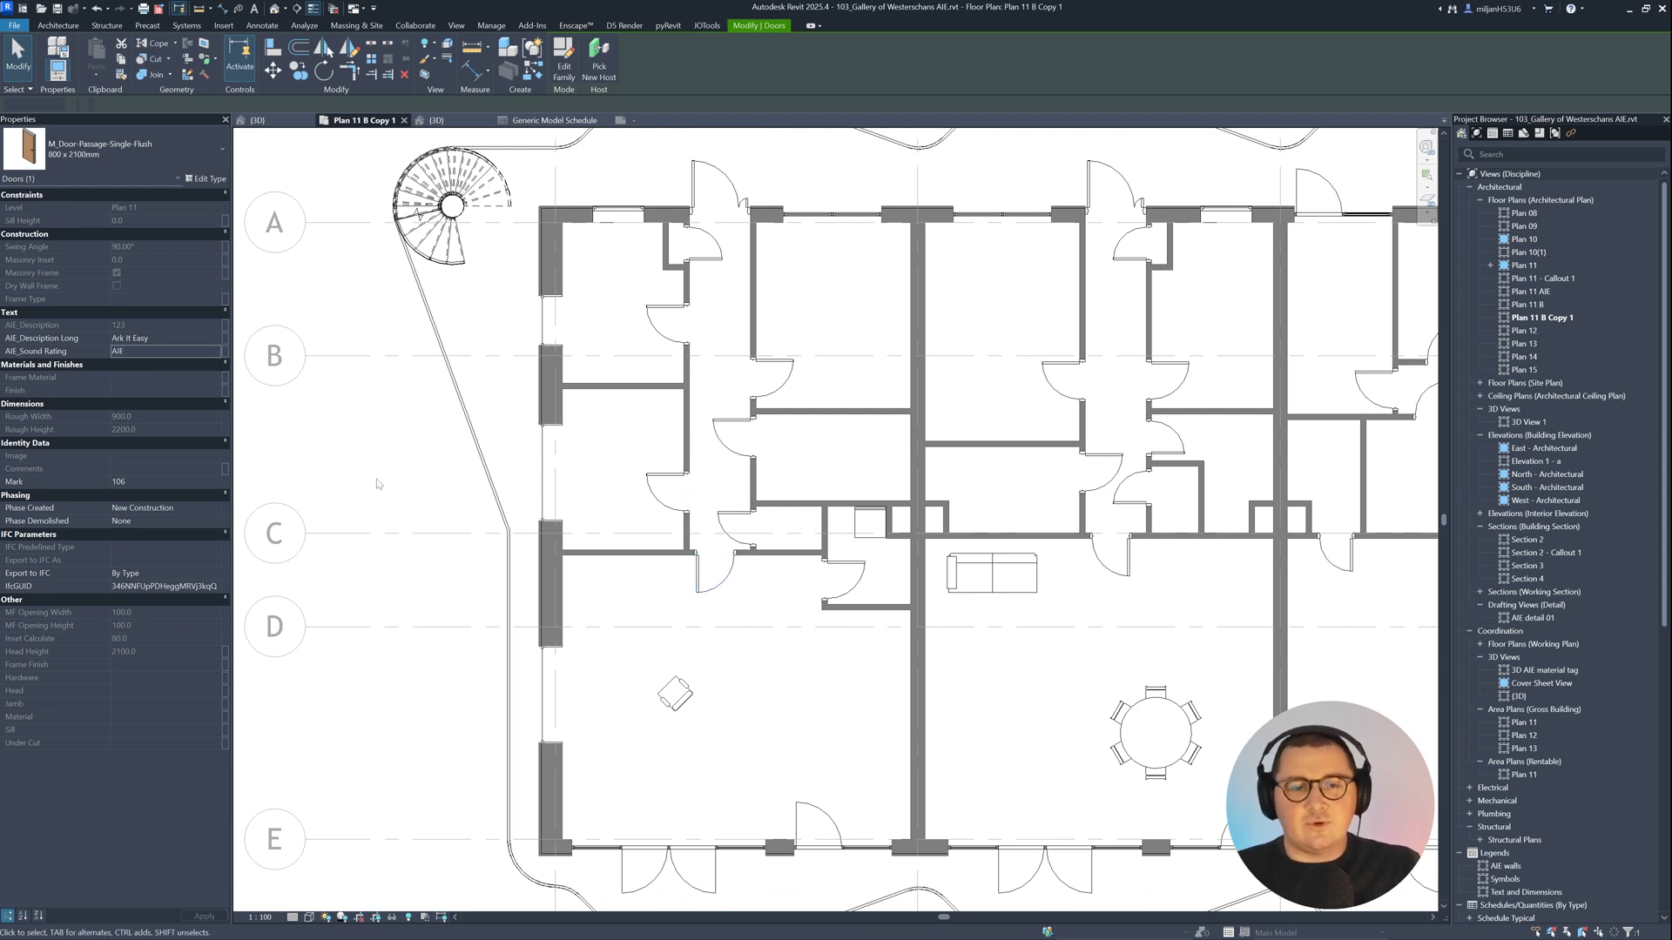
Step: Set AIE_Sound Rating to 555 for the fixed window in the left exterior wall between grids B and C
{"action": "left_click", "coordinate": [543, 479]}
{"action": "middle_click_drag", "start_coordinate": [545, 480], "coordinate": [628, 464]}
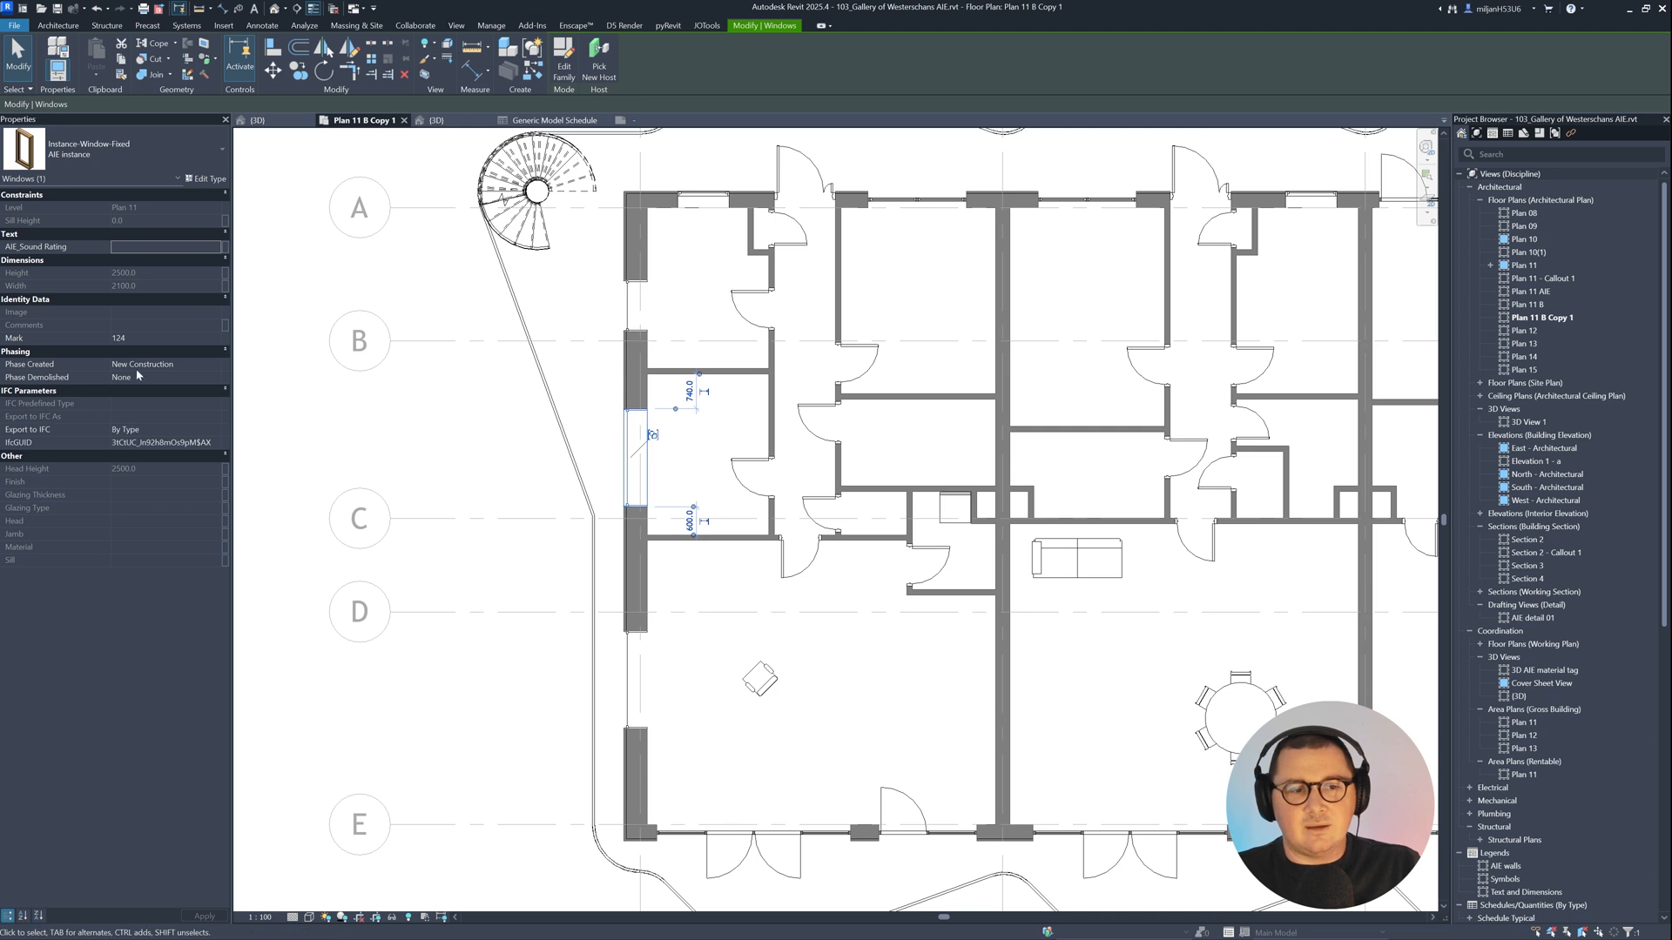
{"action": "left_click", "coordinate": [131, 246]}
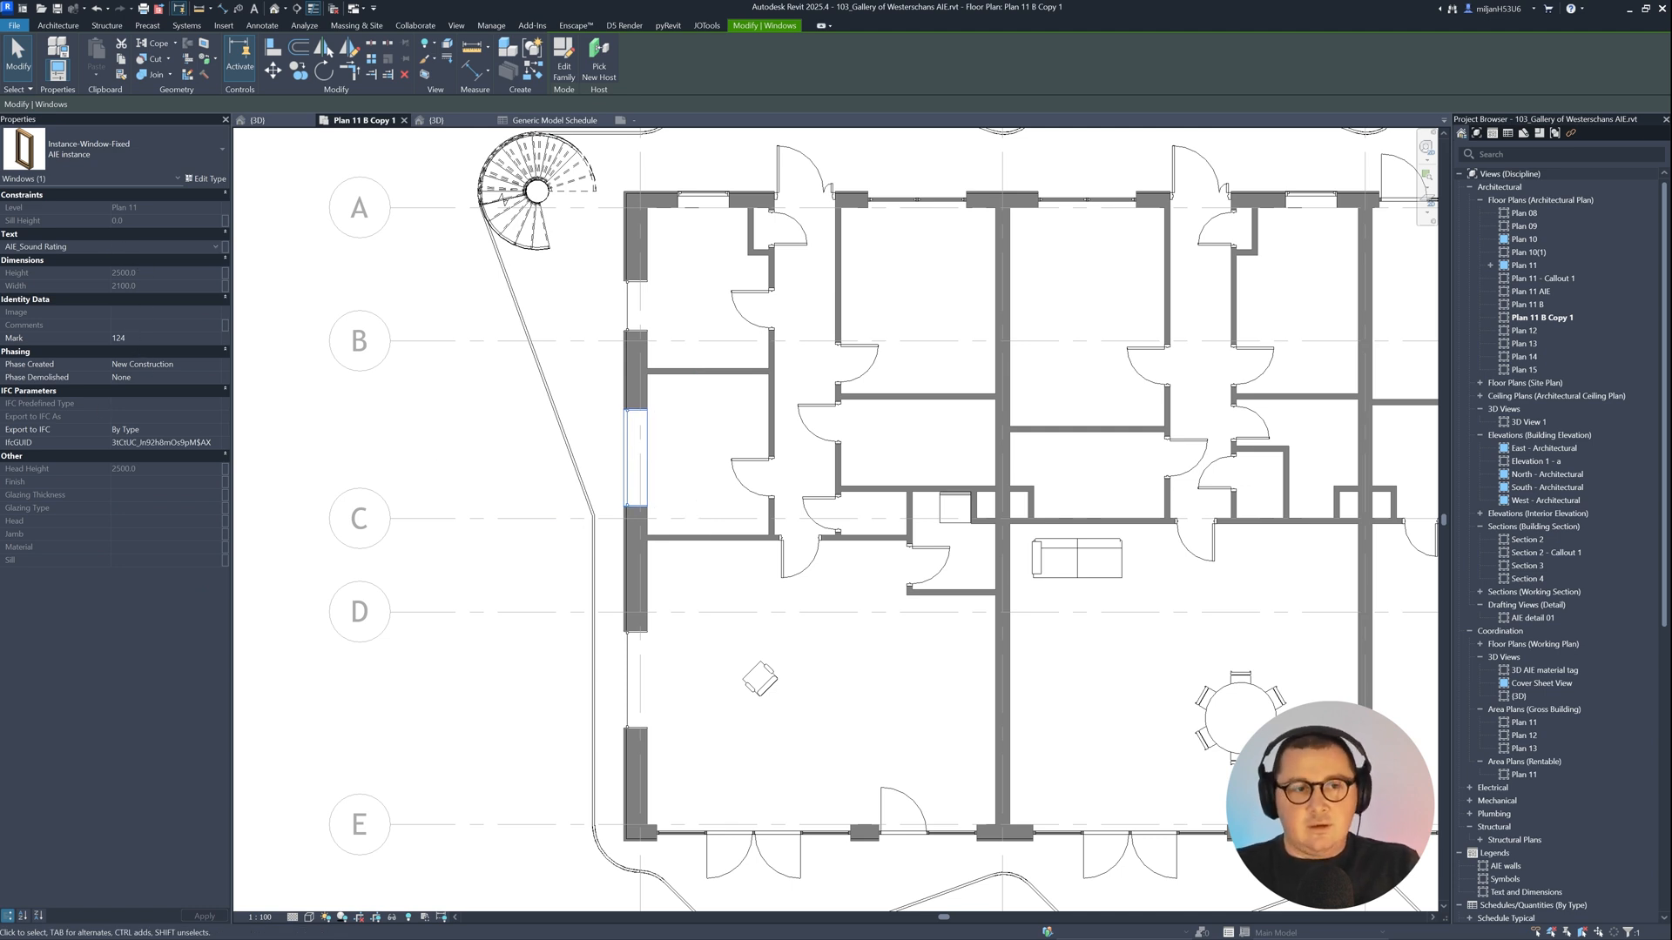
{"action": "type", "text": "555"}
{"action": "key", "text": "Return"}
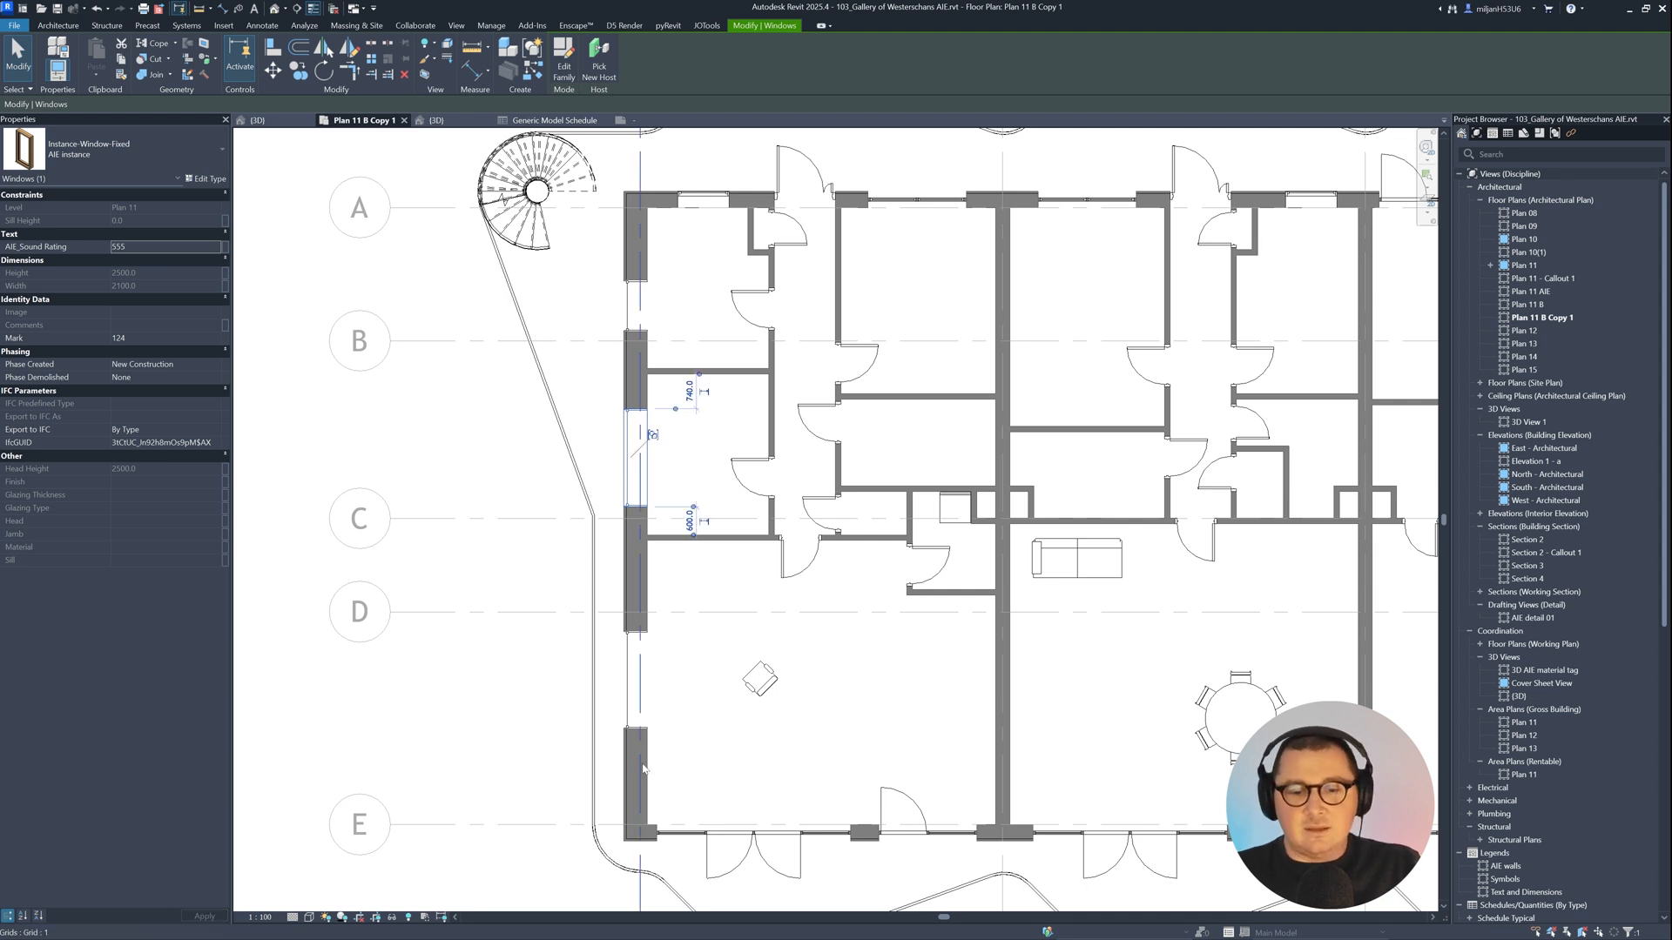
Step: Set AIE_Sound Rating to 222 for the left exterior AIE 500 mm wall and clear the selection
{"action": "left_click", "coordinate": [642, 765]}
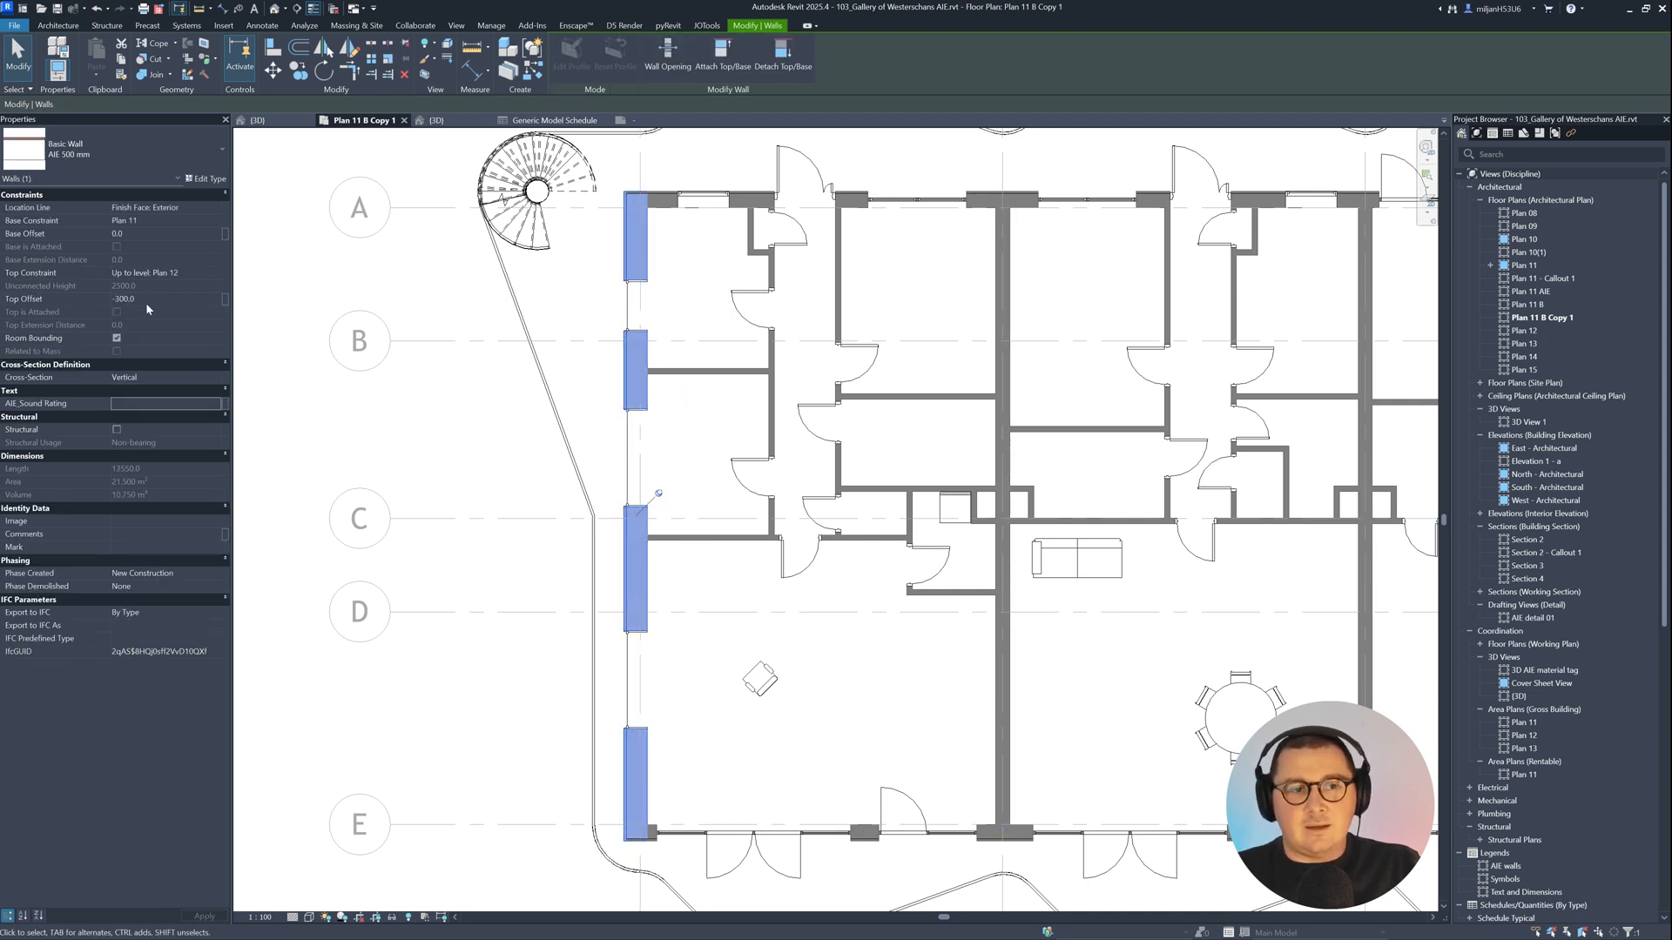
{"action": "left_click", "coordinate": [157, 404]}
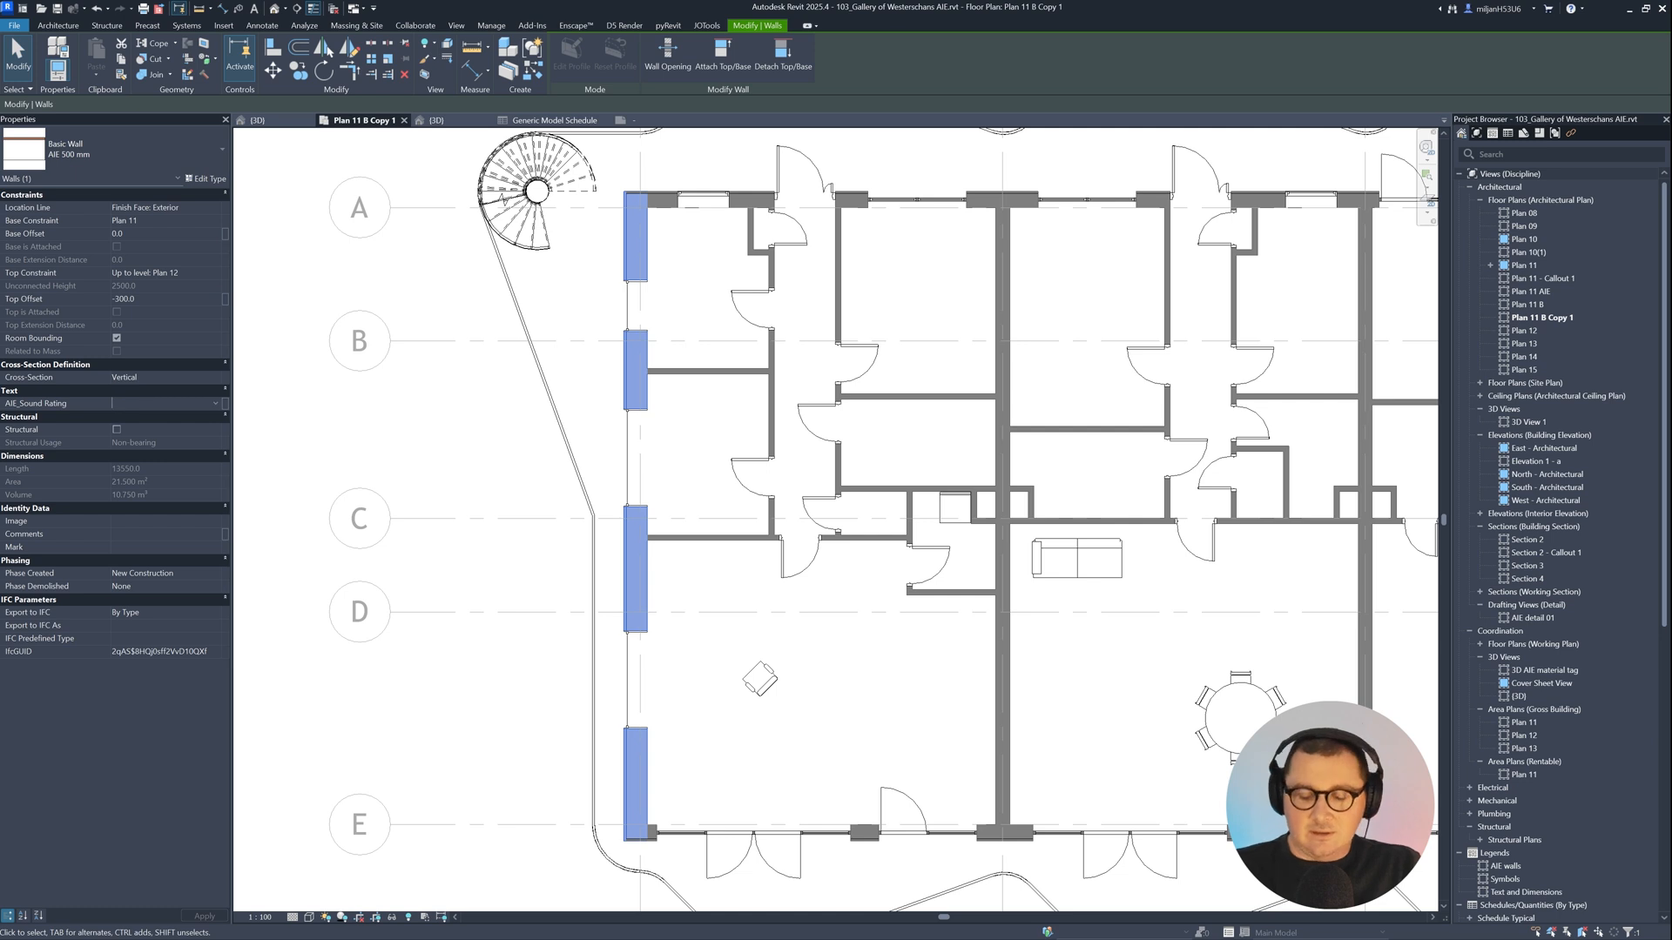
{"action": "type", "text": "222"}
{"action": "key", "text": "Return"}
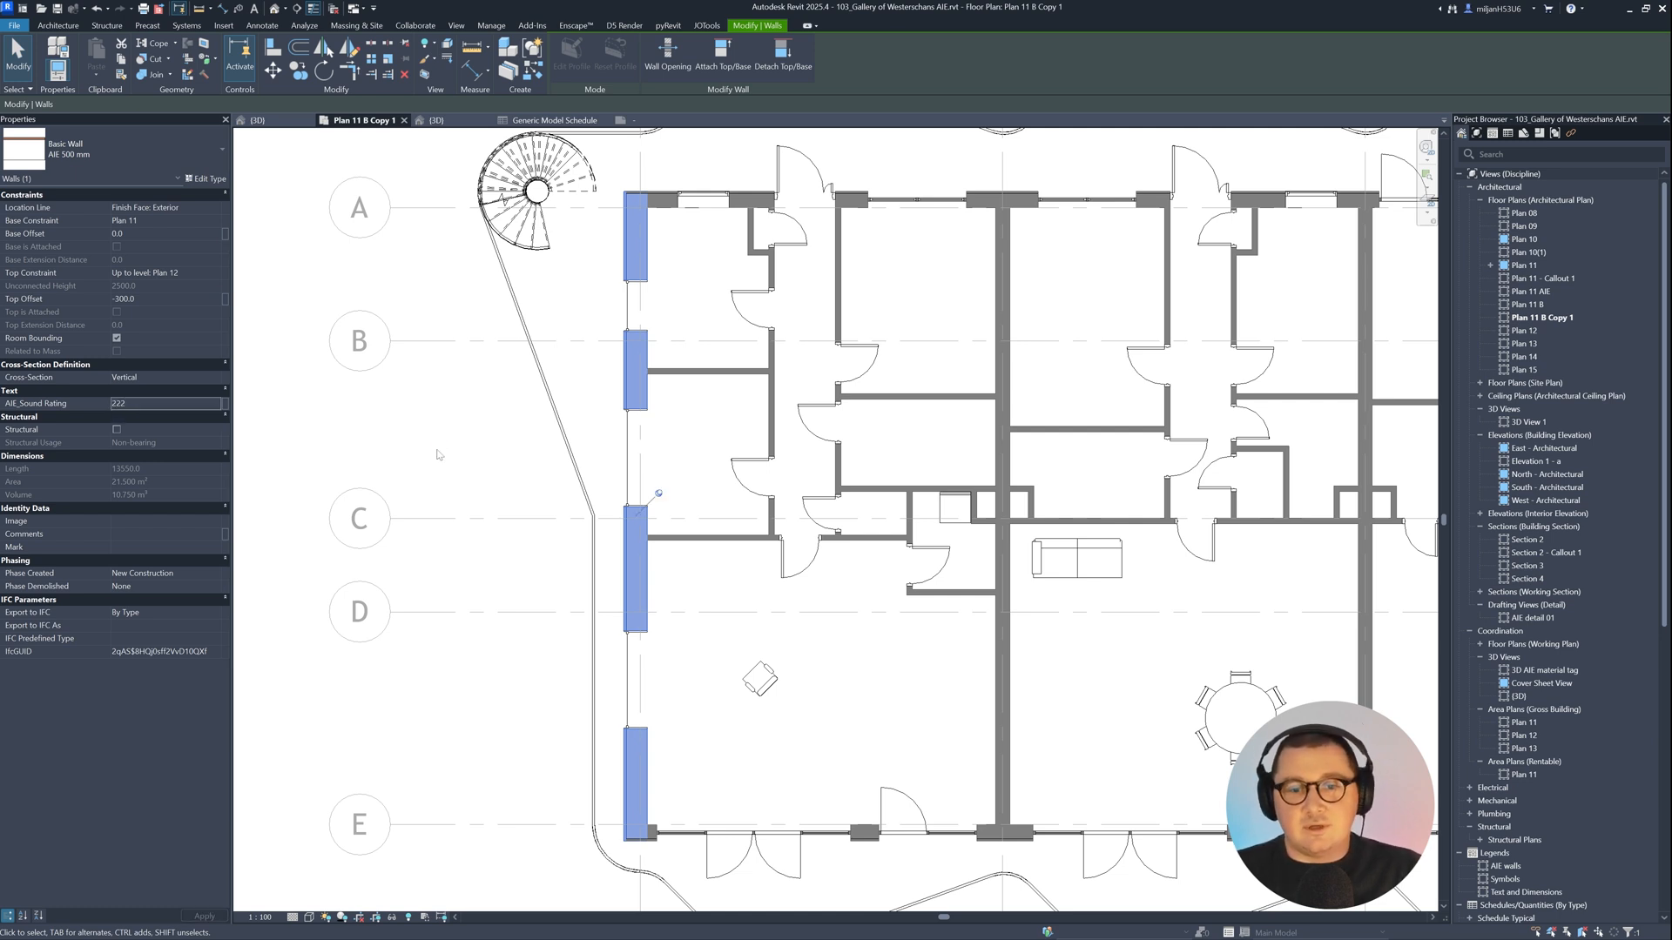
{"action": "key", "text": "Escape"}
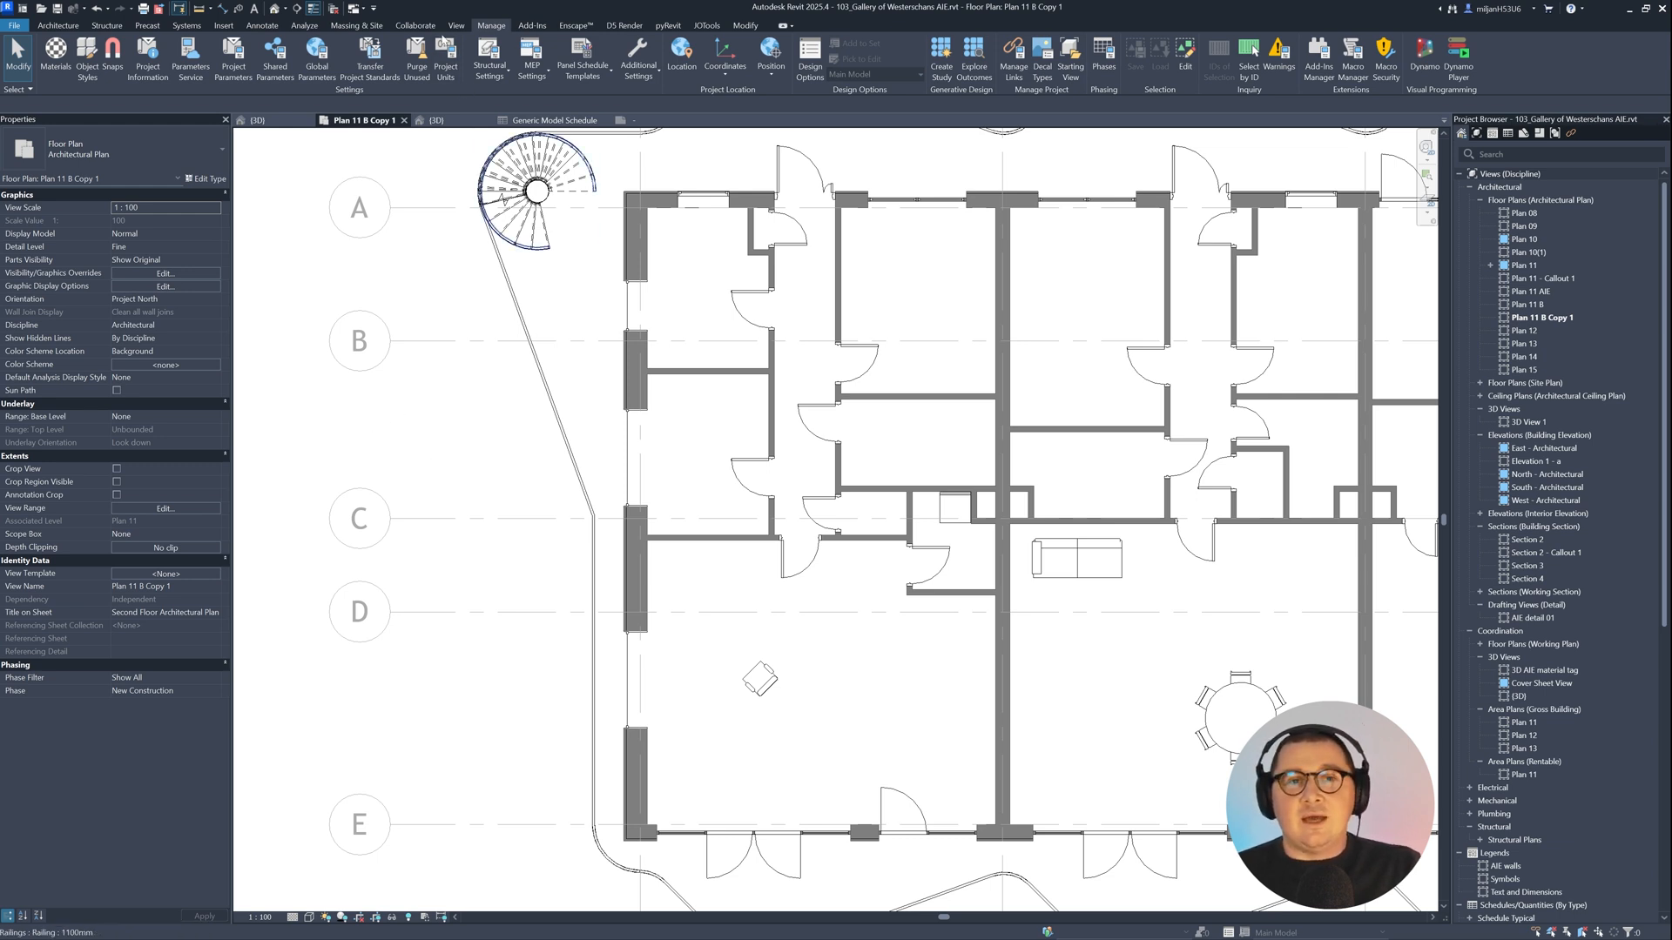
Step: Place multi-category tags with leader lines on the left exterior wall, its window between grids B and C, and the door below grid C
{"action": "left_click", "coordinate": [262, 26]}
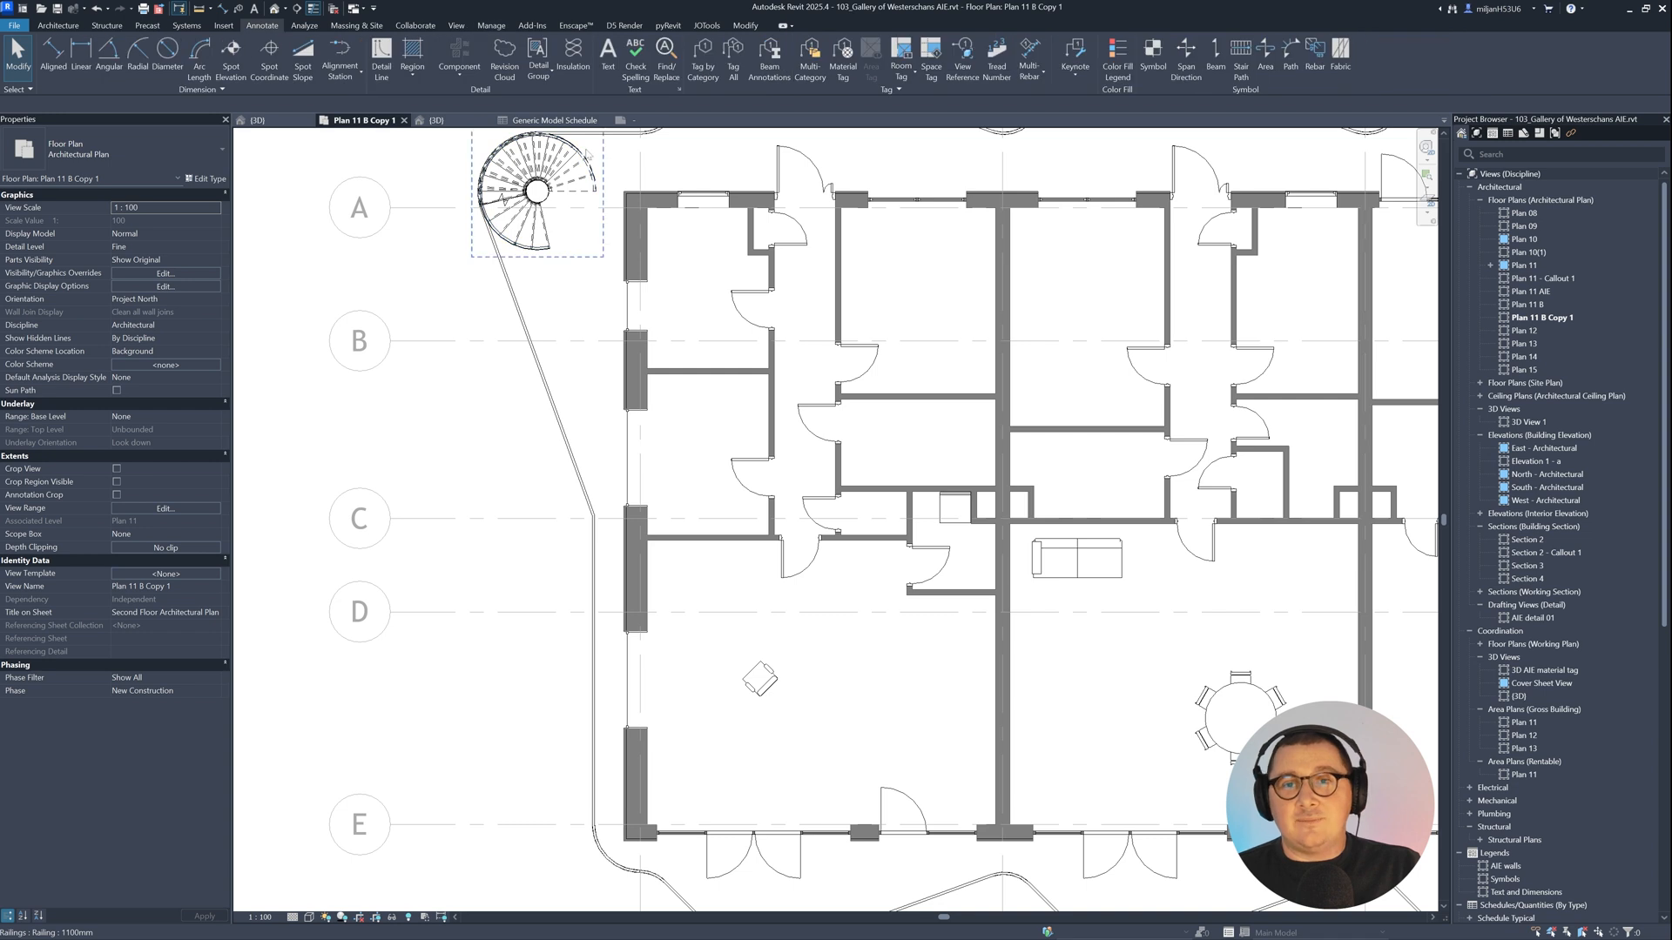
{"action": "left_click", "coordinate": [810, 61]}
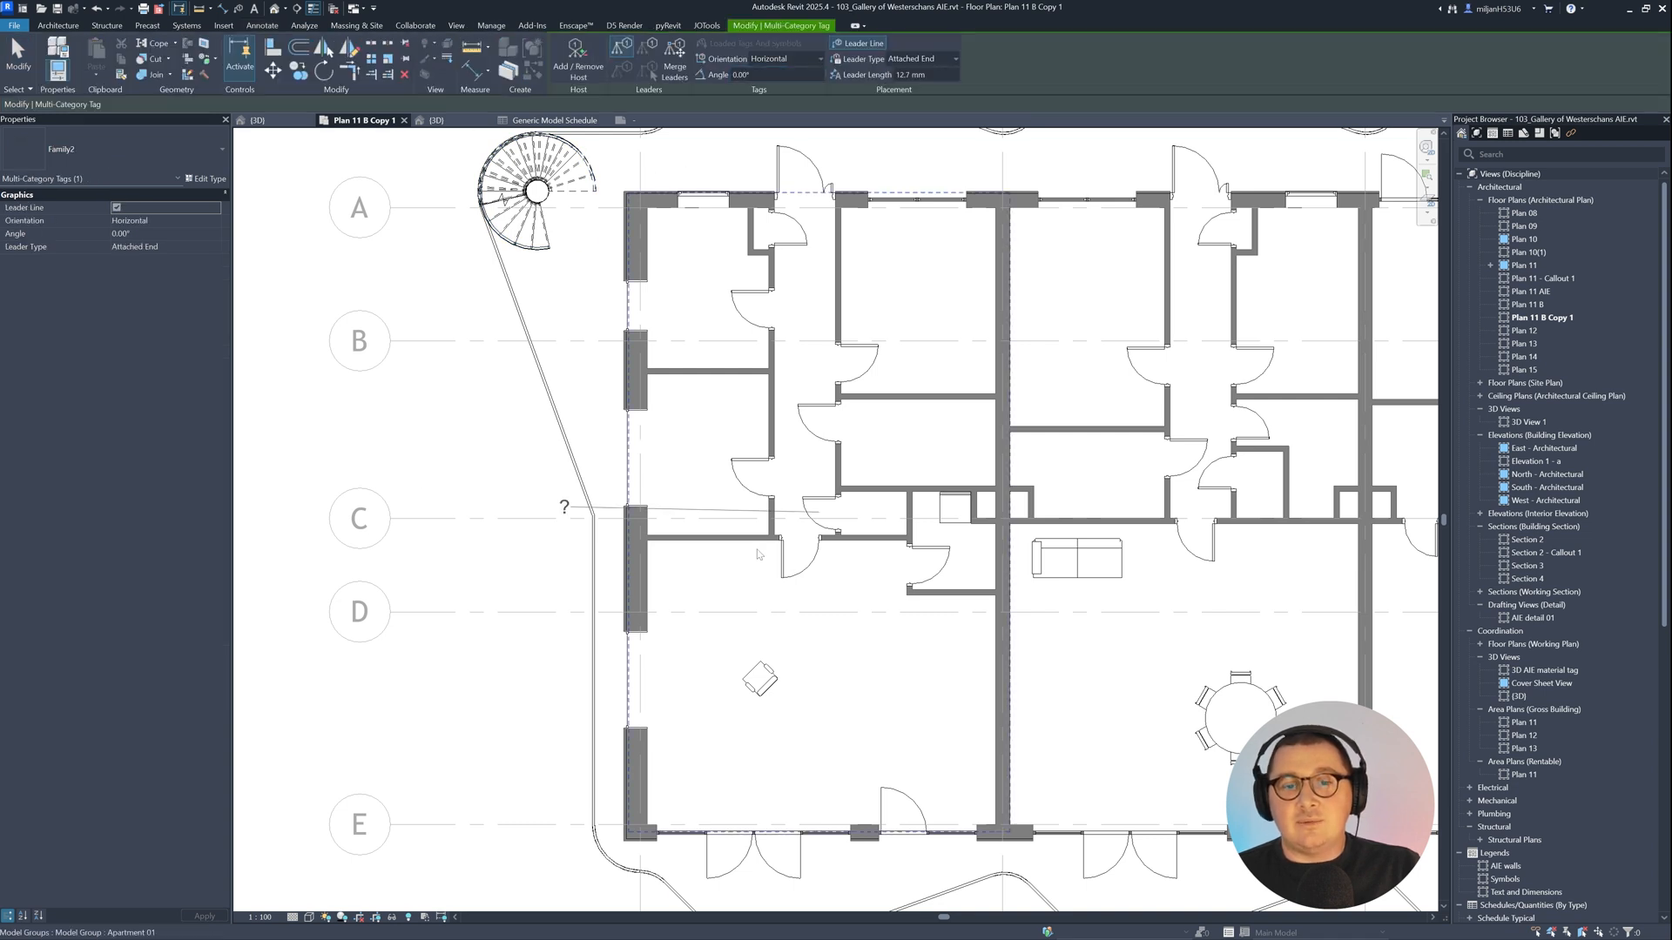
{"action": "left_click", "coordinate": [622, 581]}
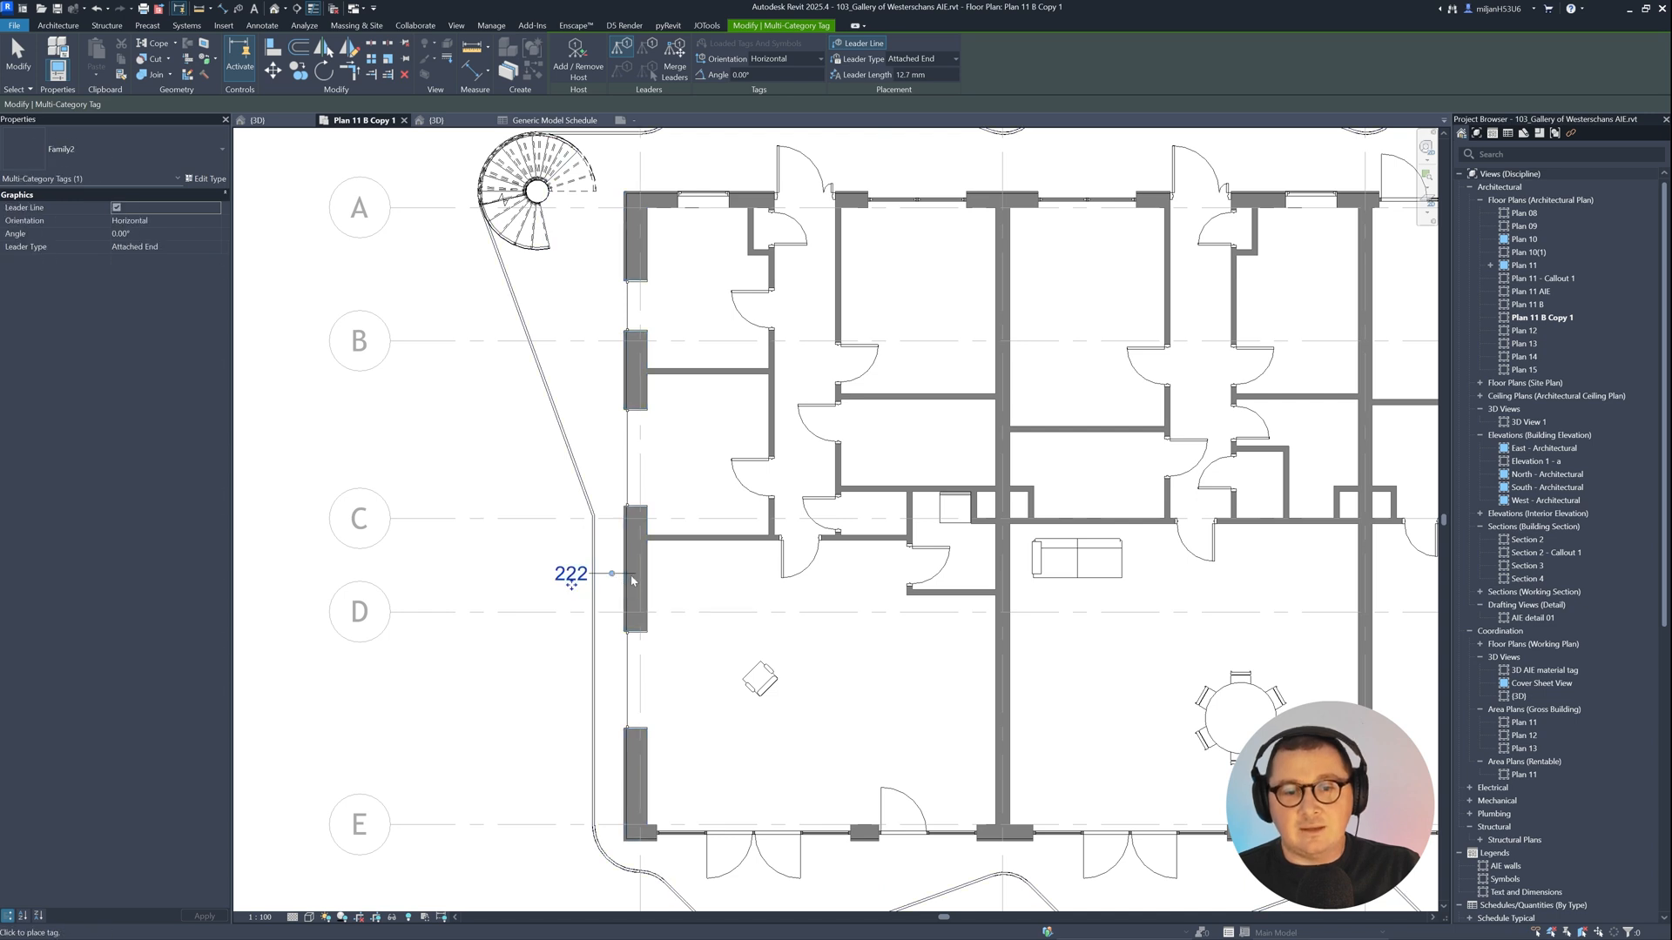
{"action": "left_click", "coordinate": [626, 460]}
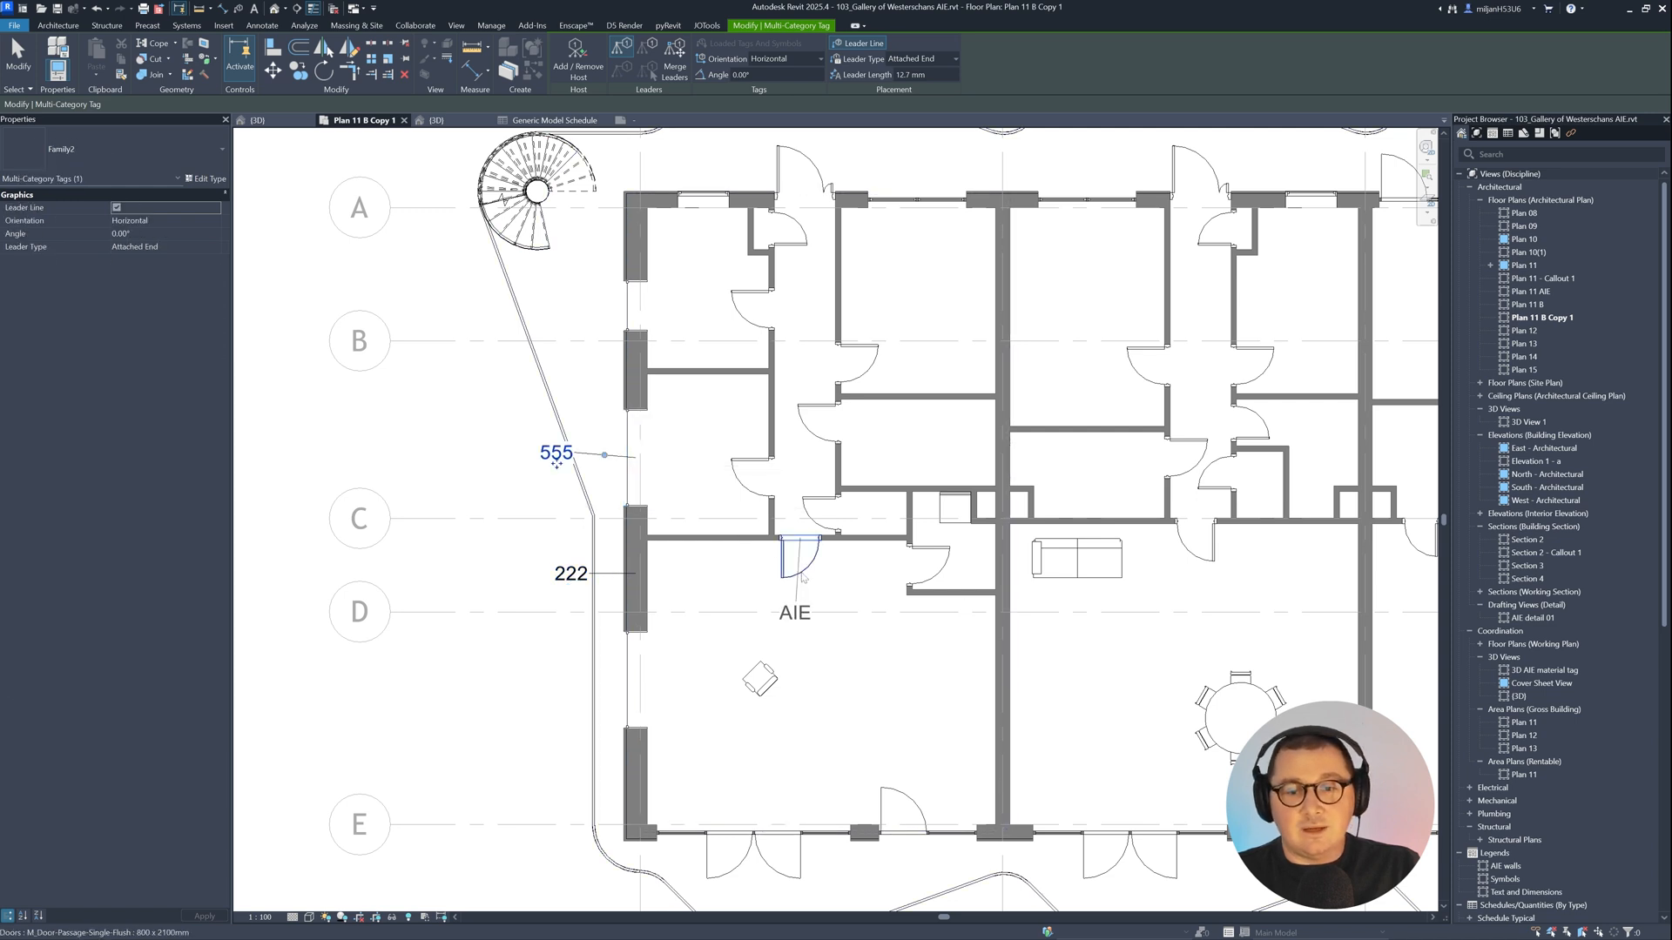
{"action": "left_click", "coordinate": [795, 620]}
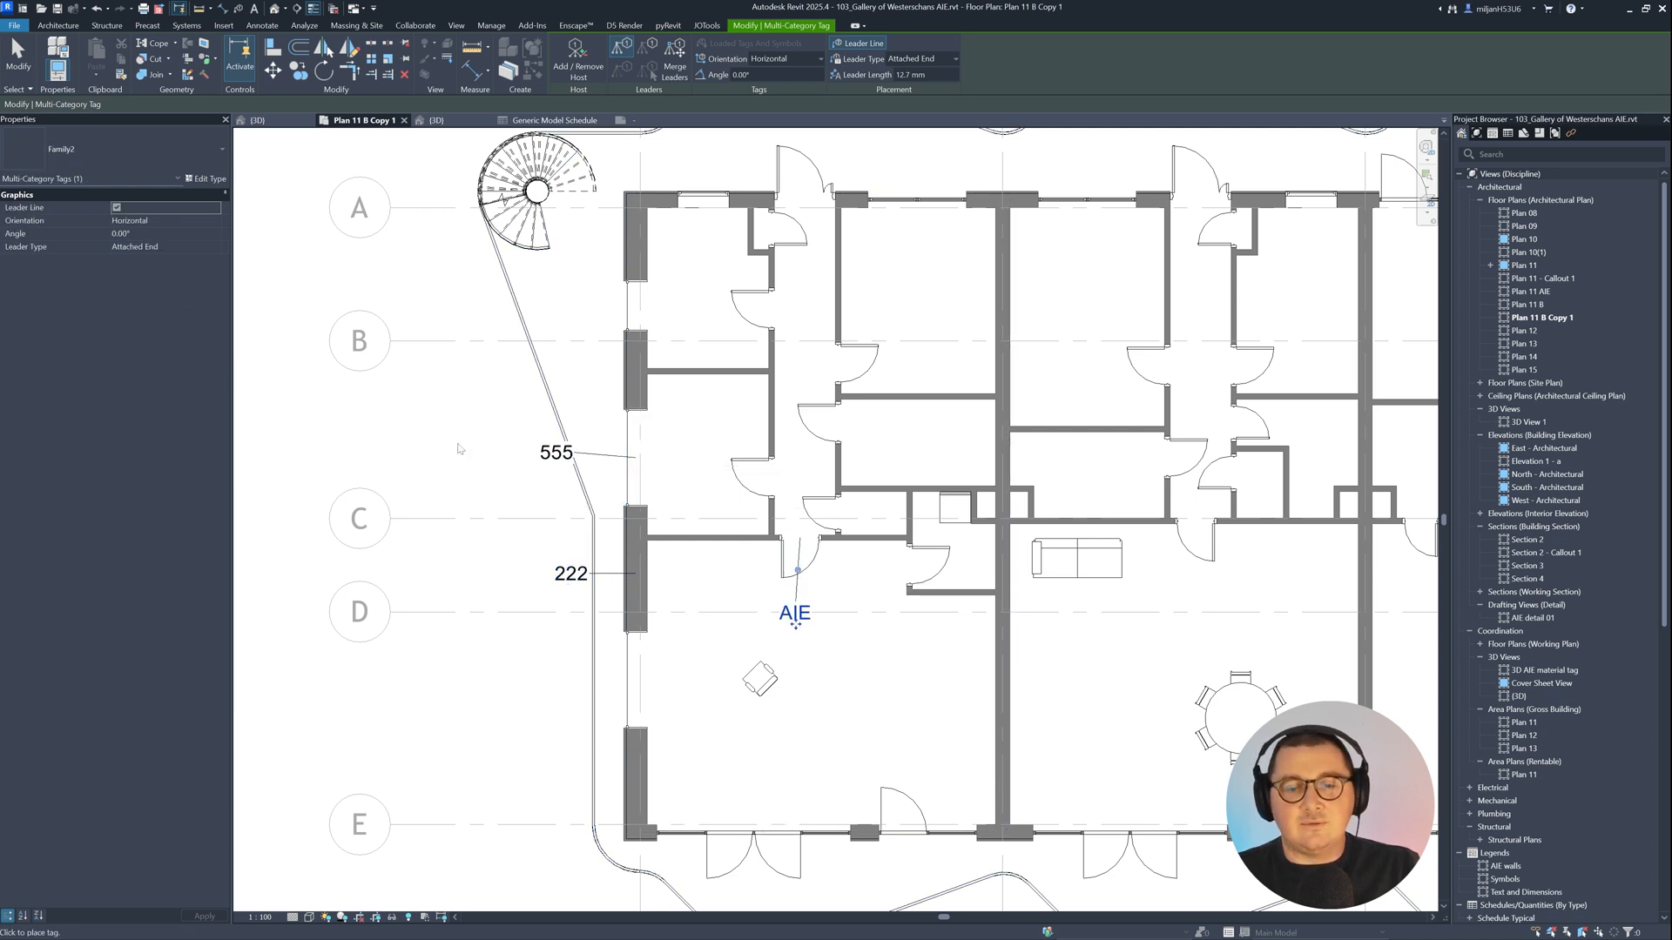
{"action": "key", "text": "Escape"}
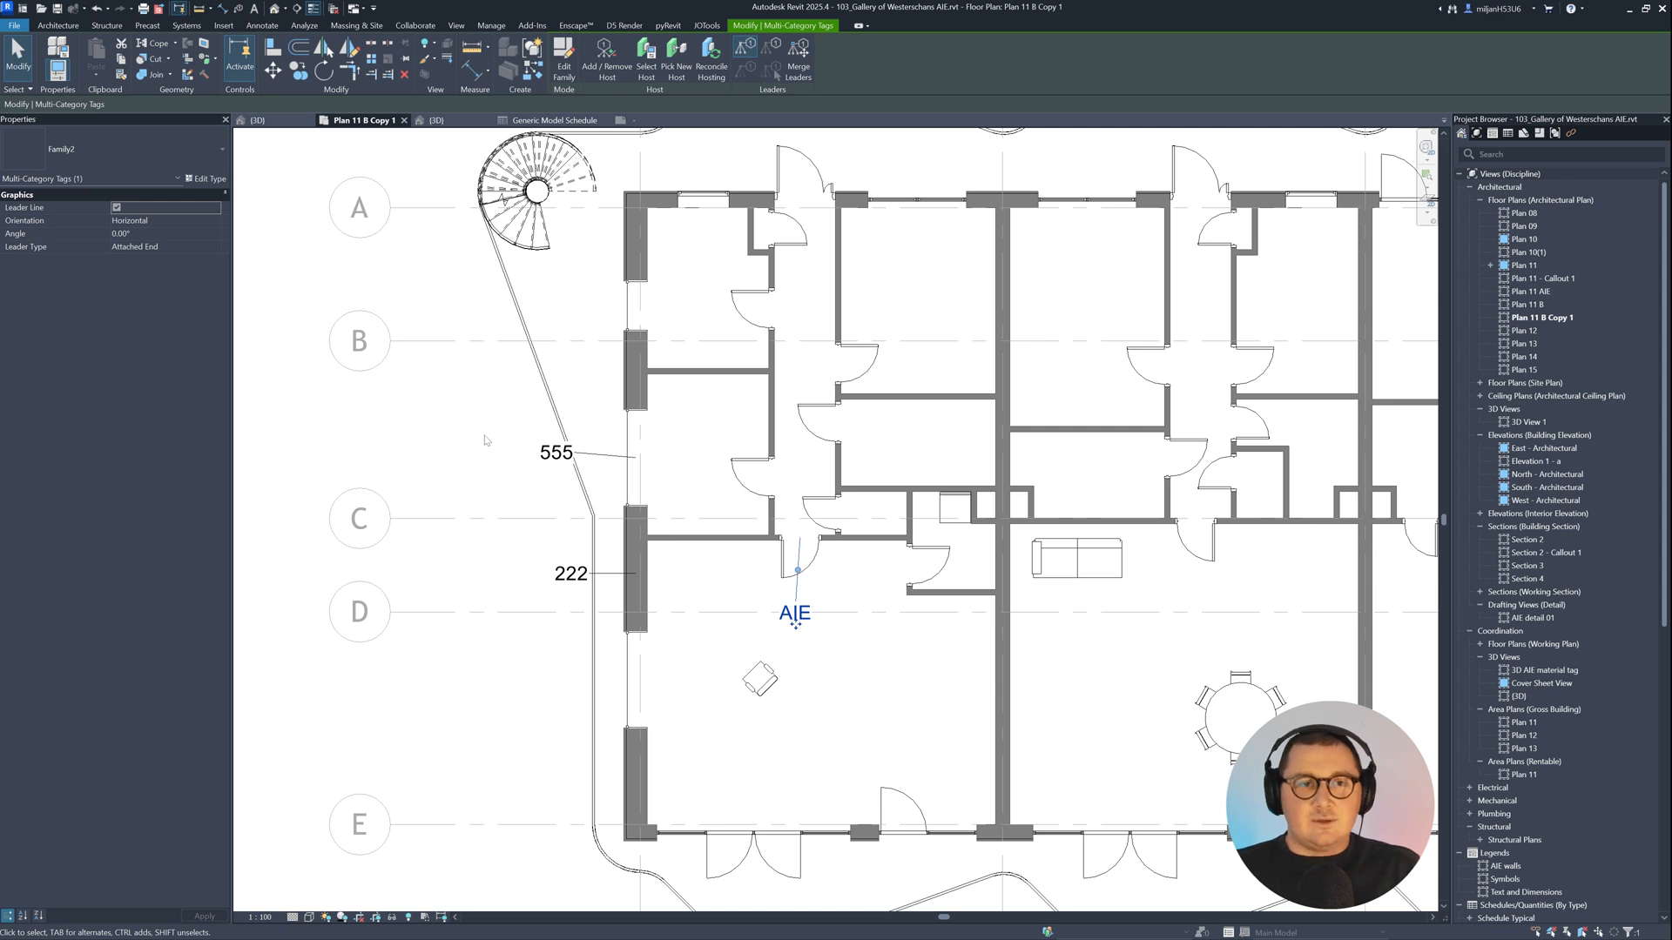